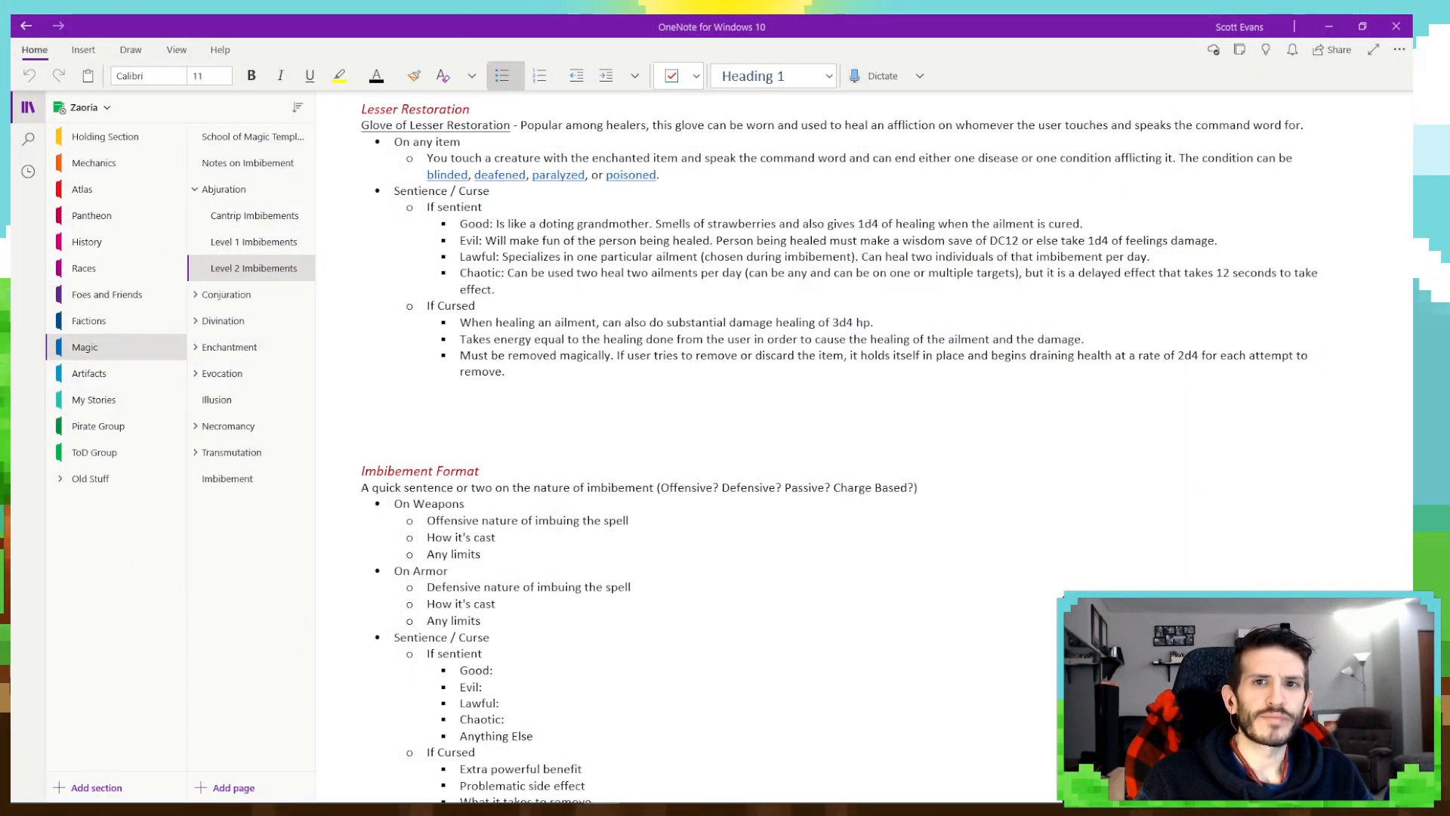
# - Copy the whole Imbibement Format template block and paste the copy directly beneath the Lesser Restoration entry
pyautogui.click(26, 108)
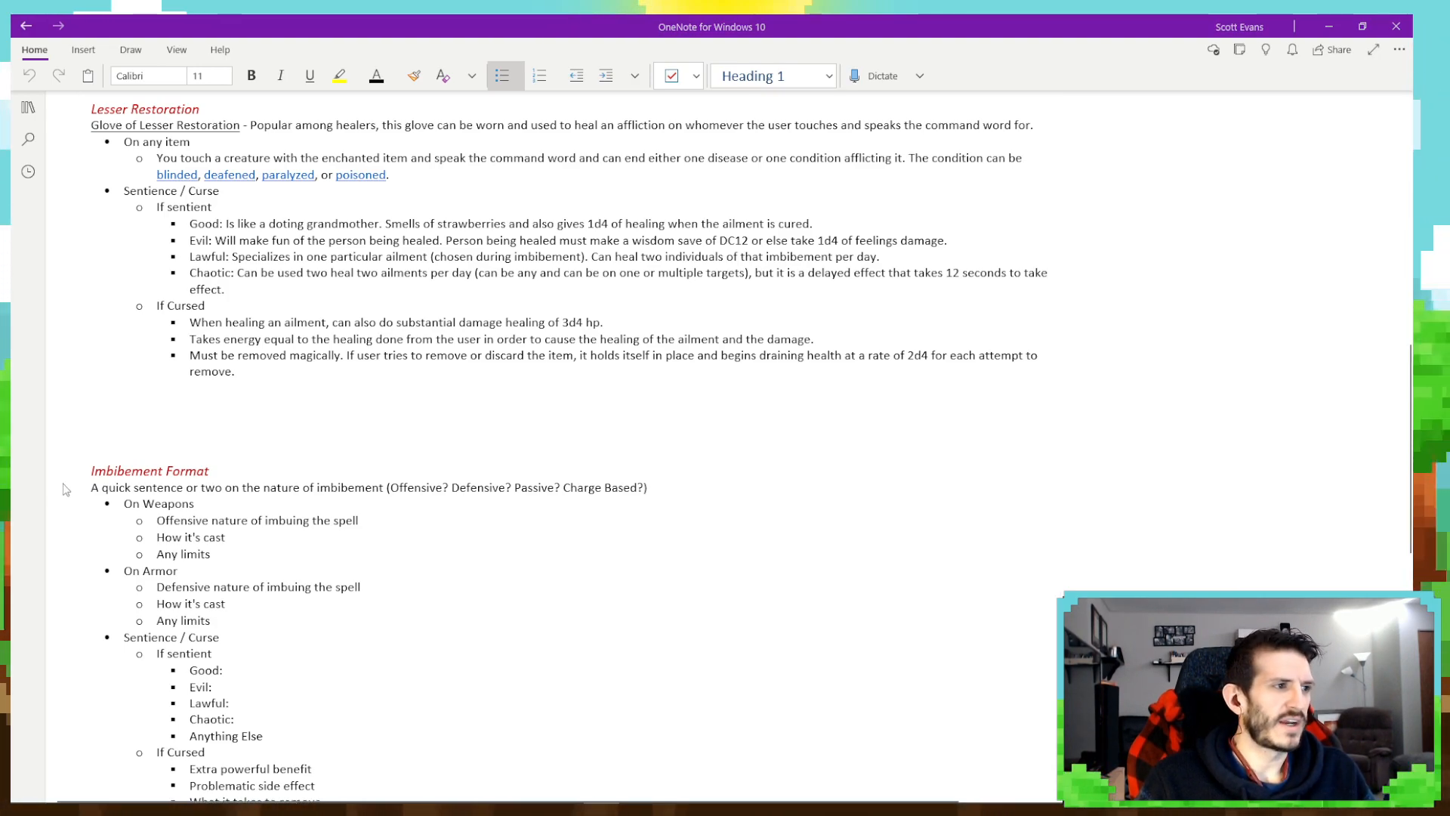
pyautogui.scroll(-3, 249, 522)
pyautogui.moveTo(90, 229); pyautogui.dragTo(341, 559)
pyautogui.hotkey('ctrl', 'c')
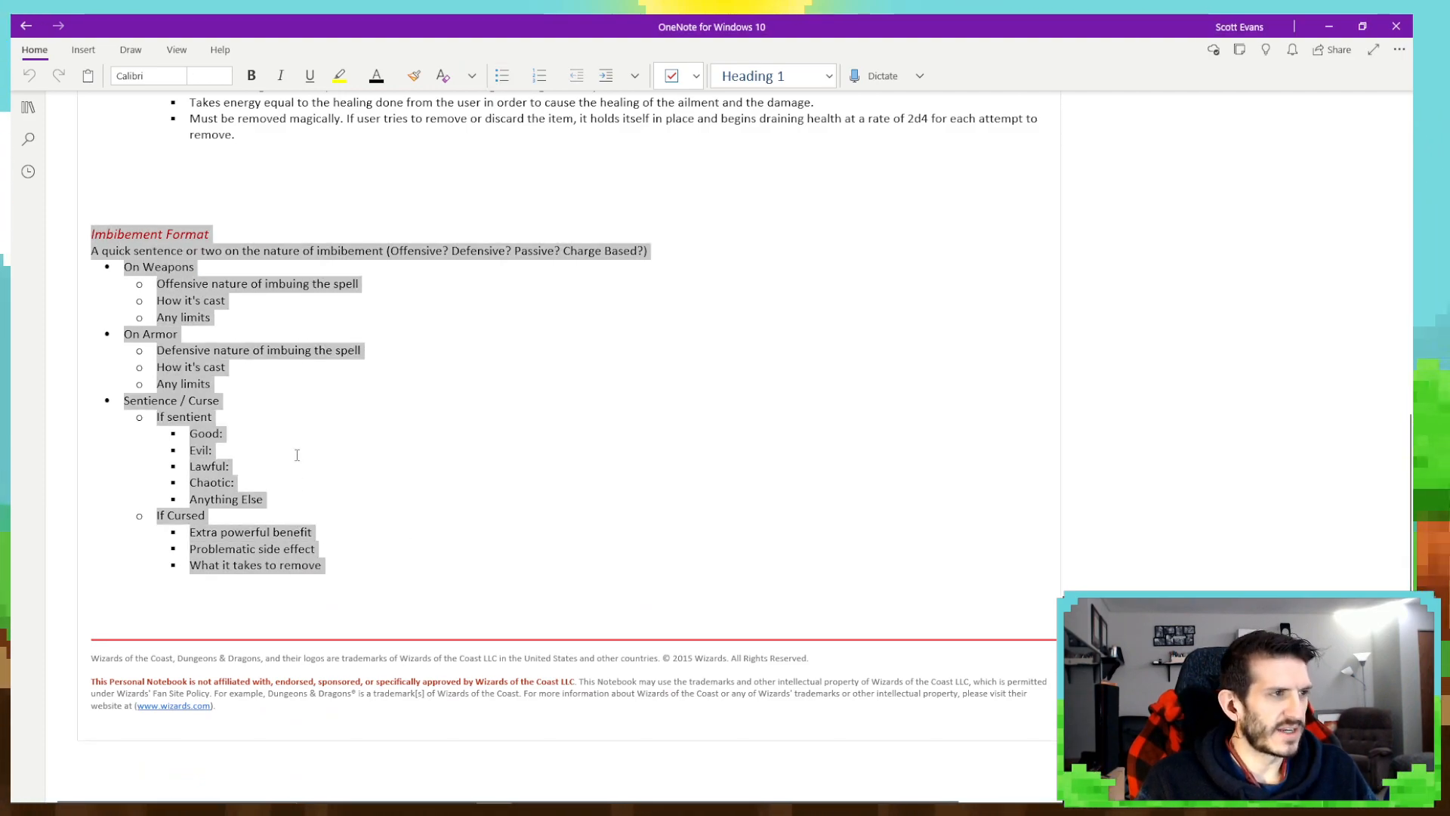
pyautogui.scroll(3, 244, 408)
pyautogui.click(244, 408)
pyautogui.hotkey('ctrl', 'v')
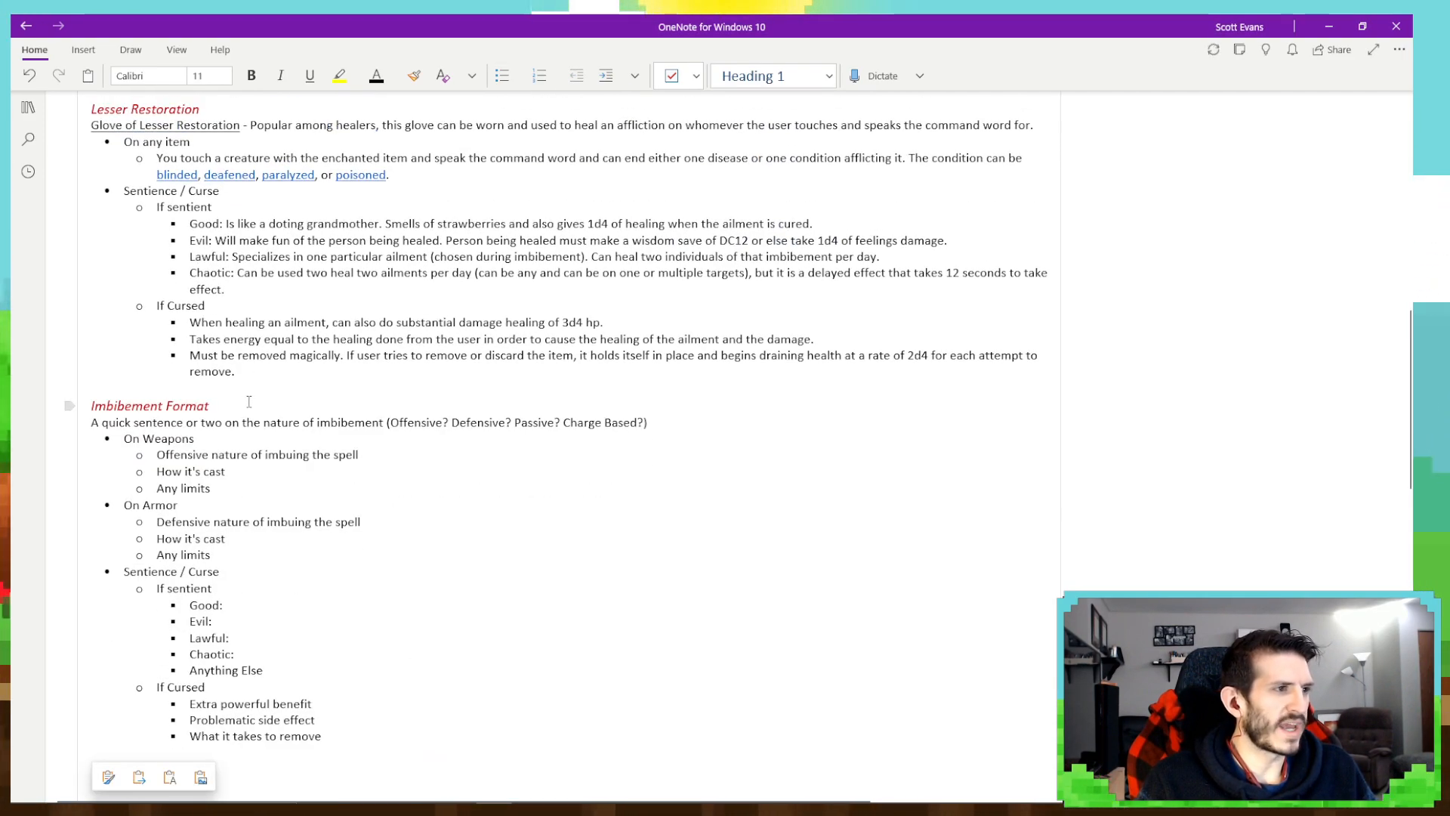
# - Add a blank line between the pasted template copy and the original Imbibement Format block
pyautogui.scroll(-6, 406, 428)
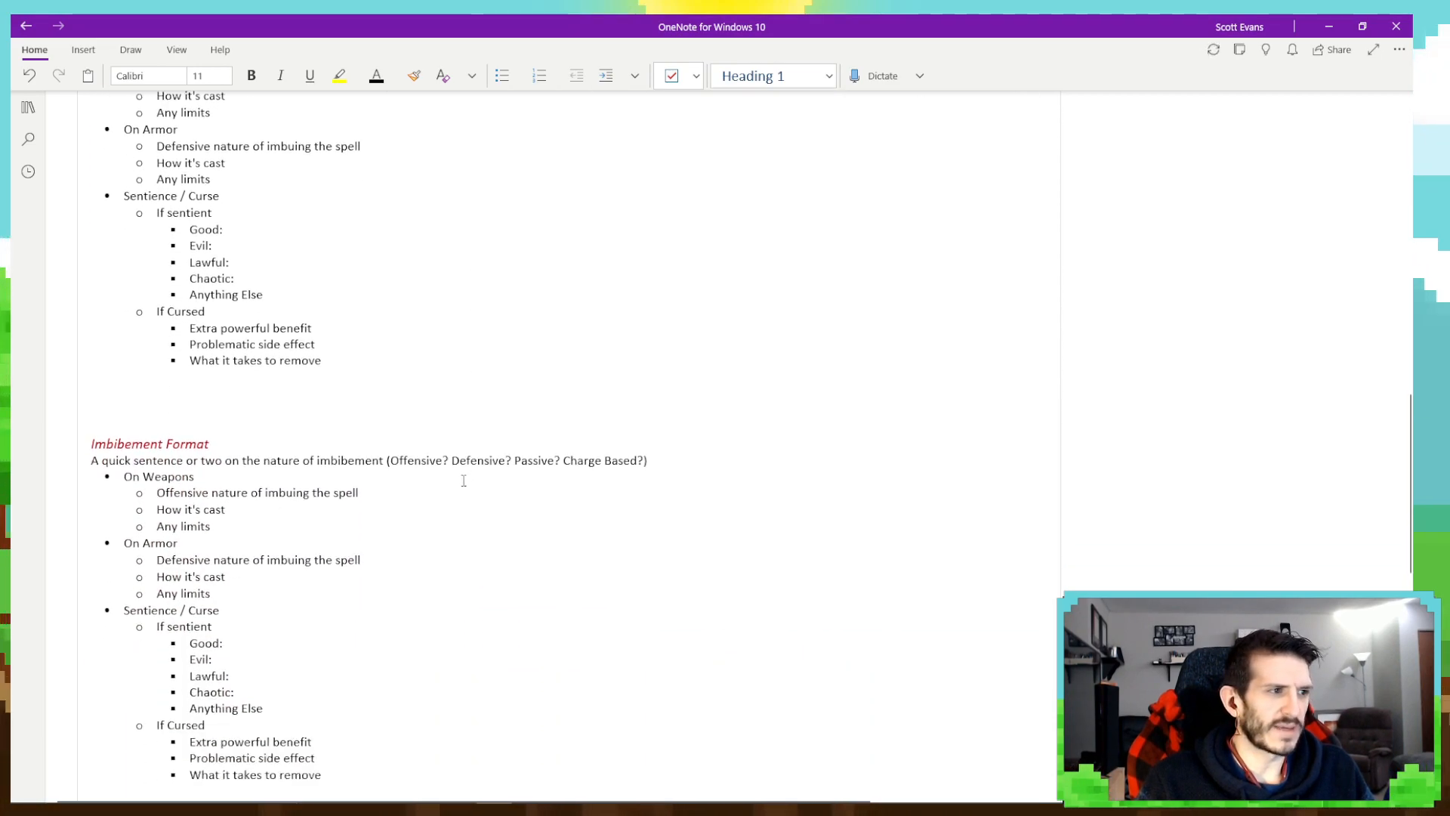
pyautogui.click(295, 287)
pyautogui.press('Return')
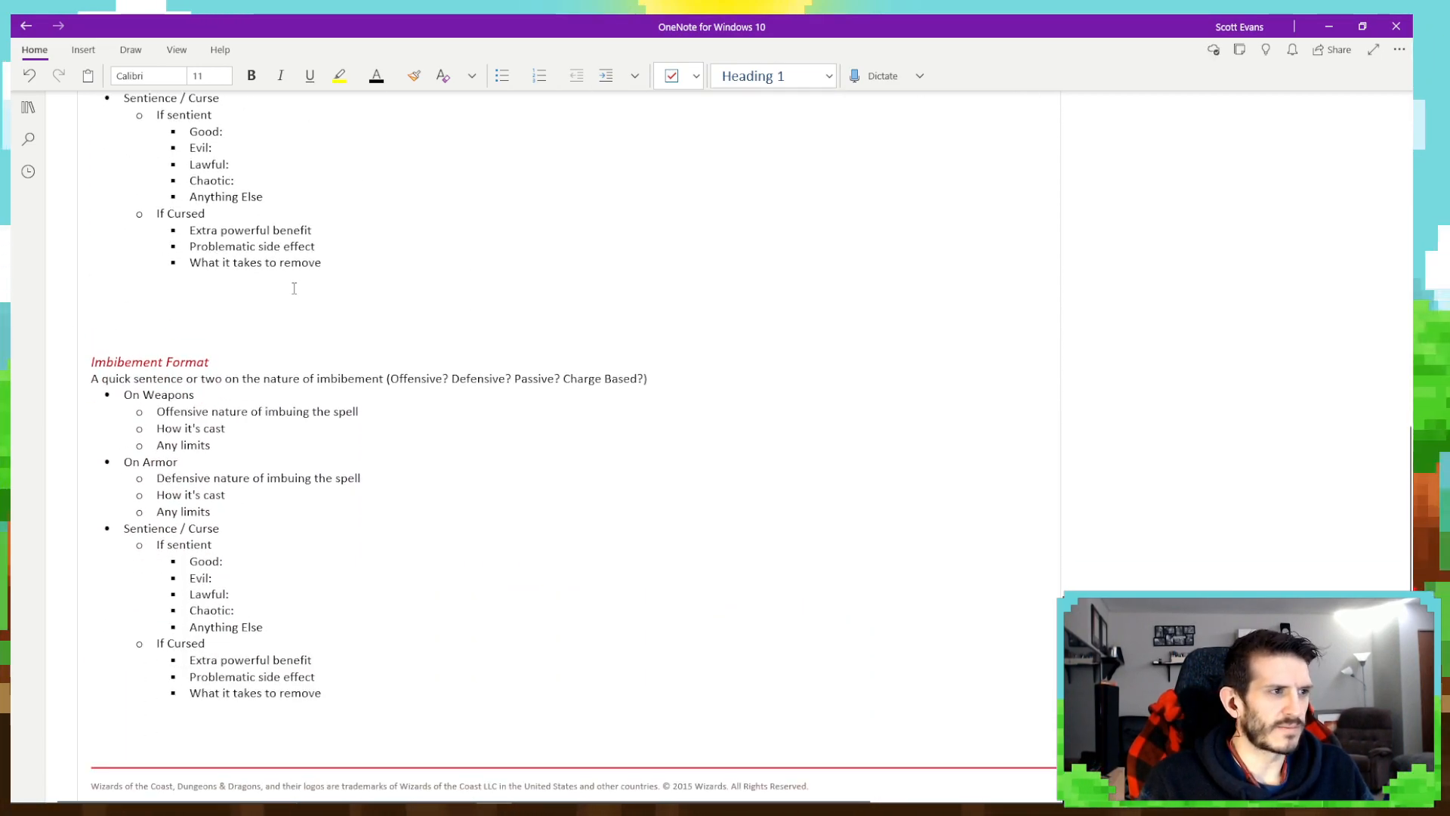
pyautogui.scroll(3, 181, 615)
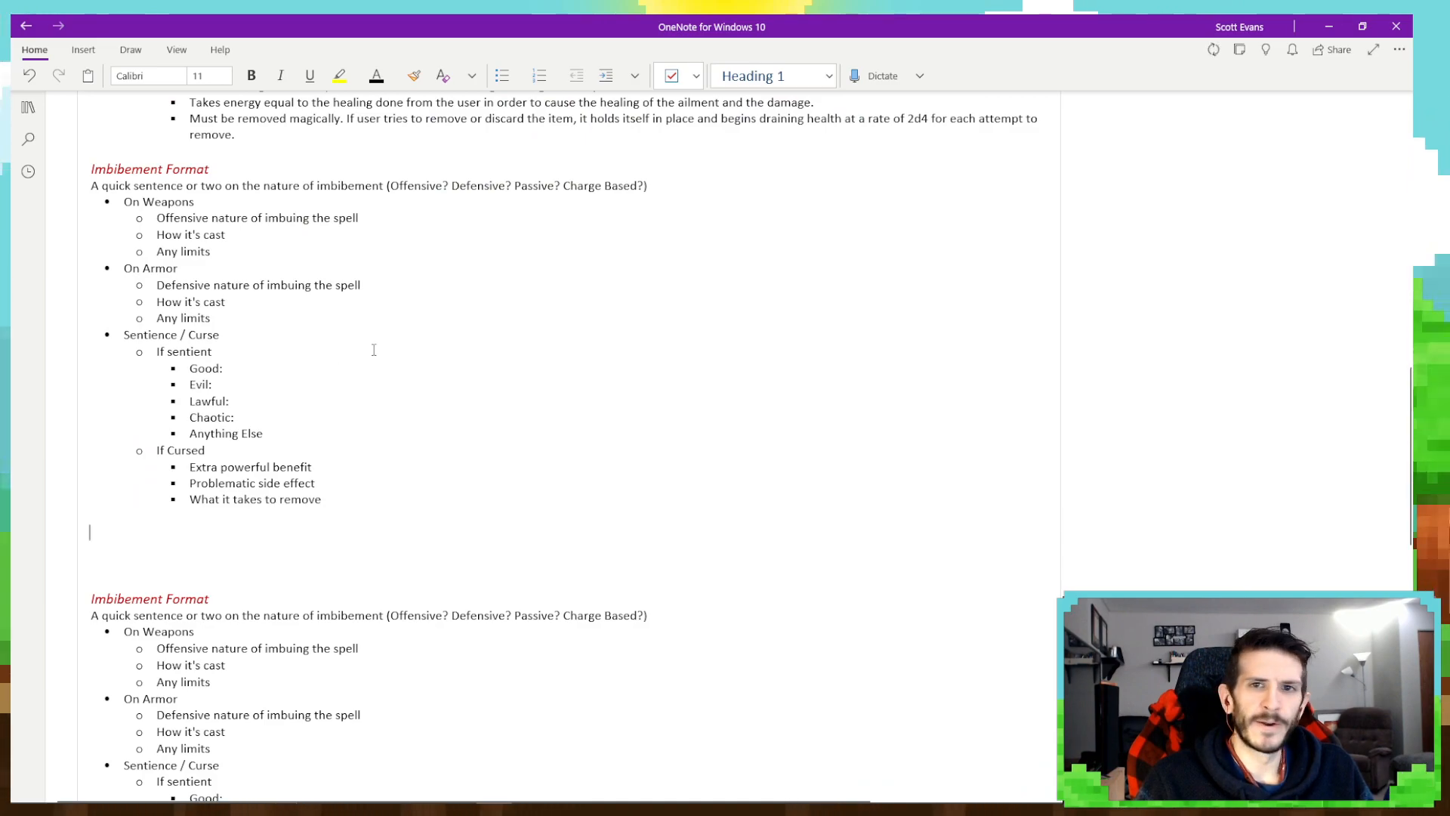
# - Show the notebook's section and page lists again and look over the entries on the Level 2 Imbibements page
pyautogui.scroll(3, 560, 262)
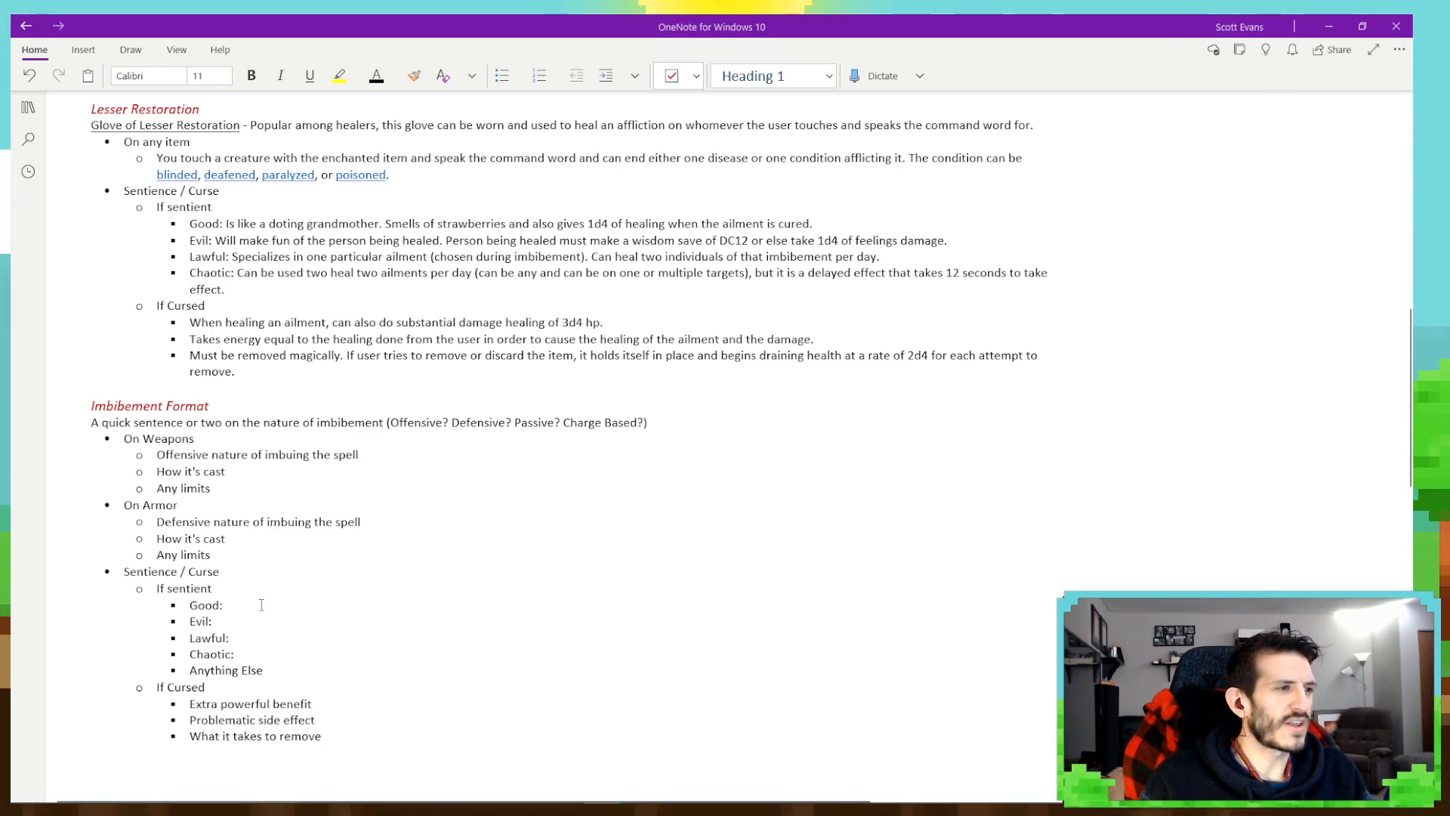
pyautogui.scroll(15, 335, 634)
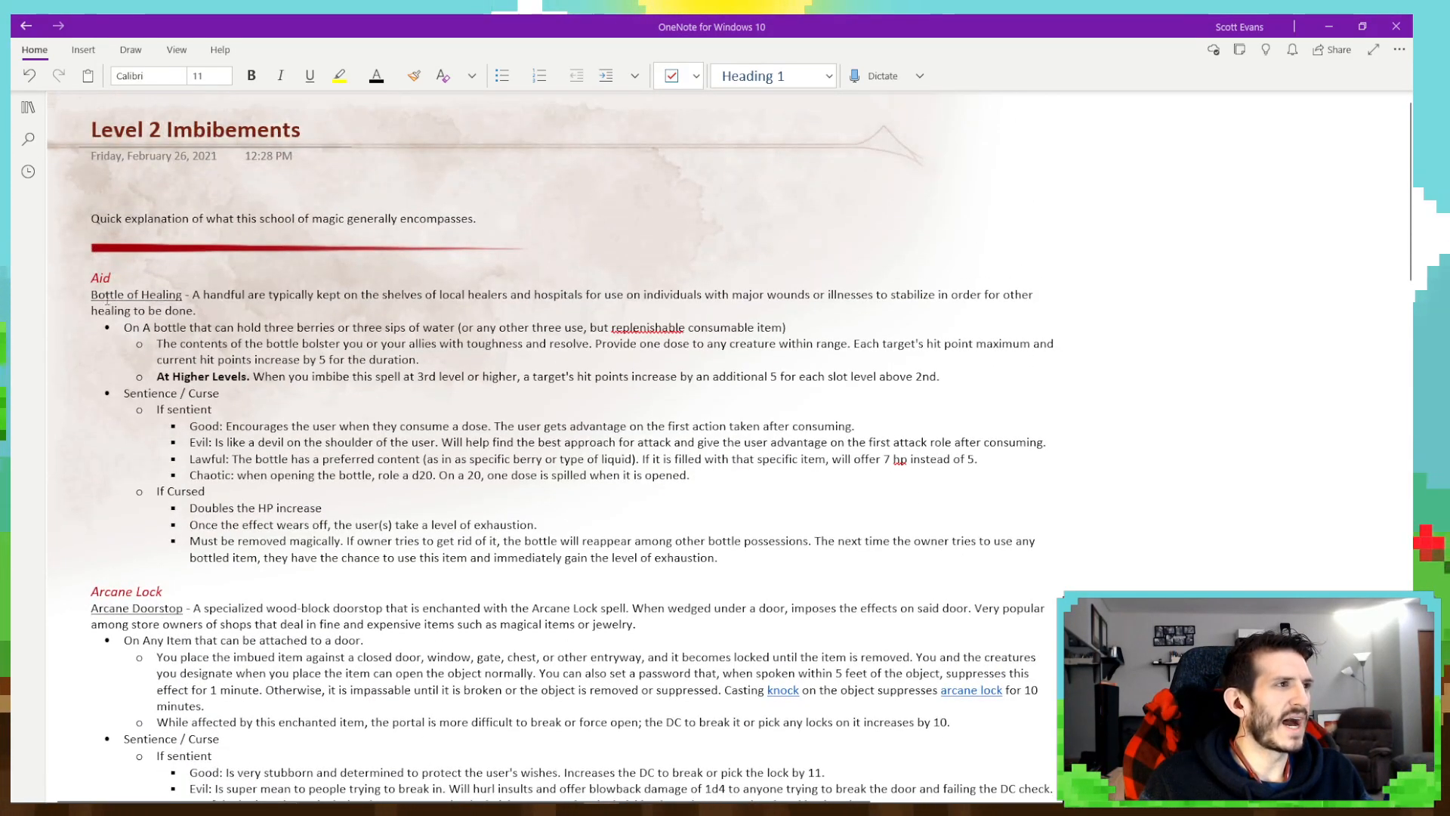
pyautogui.click(28, 106)
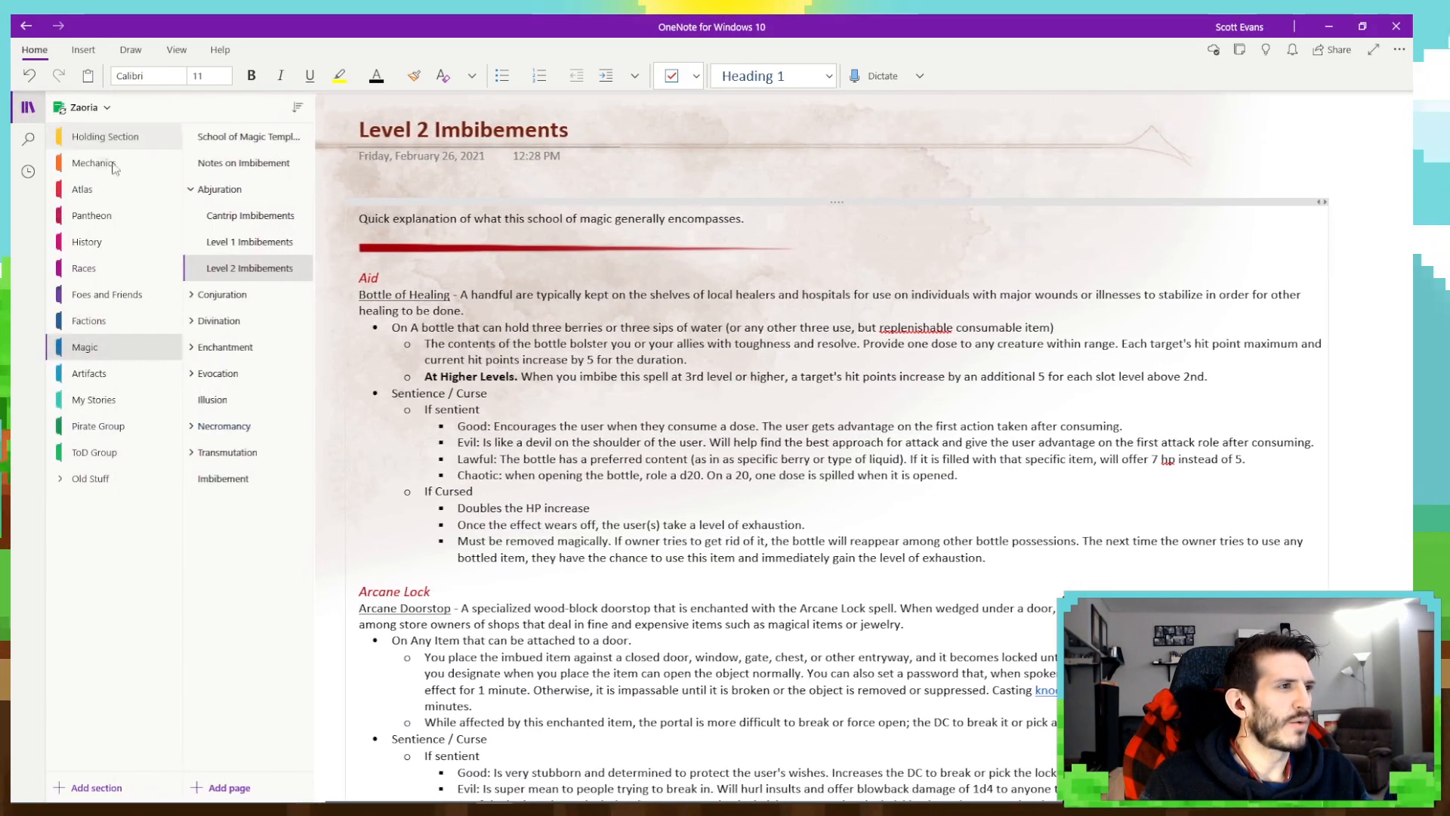
pyautogui.scroll(-13, 508, 458)
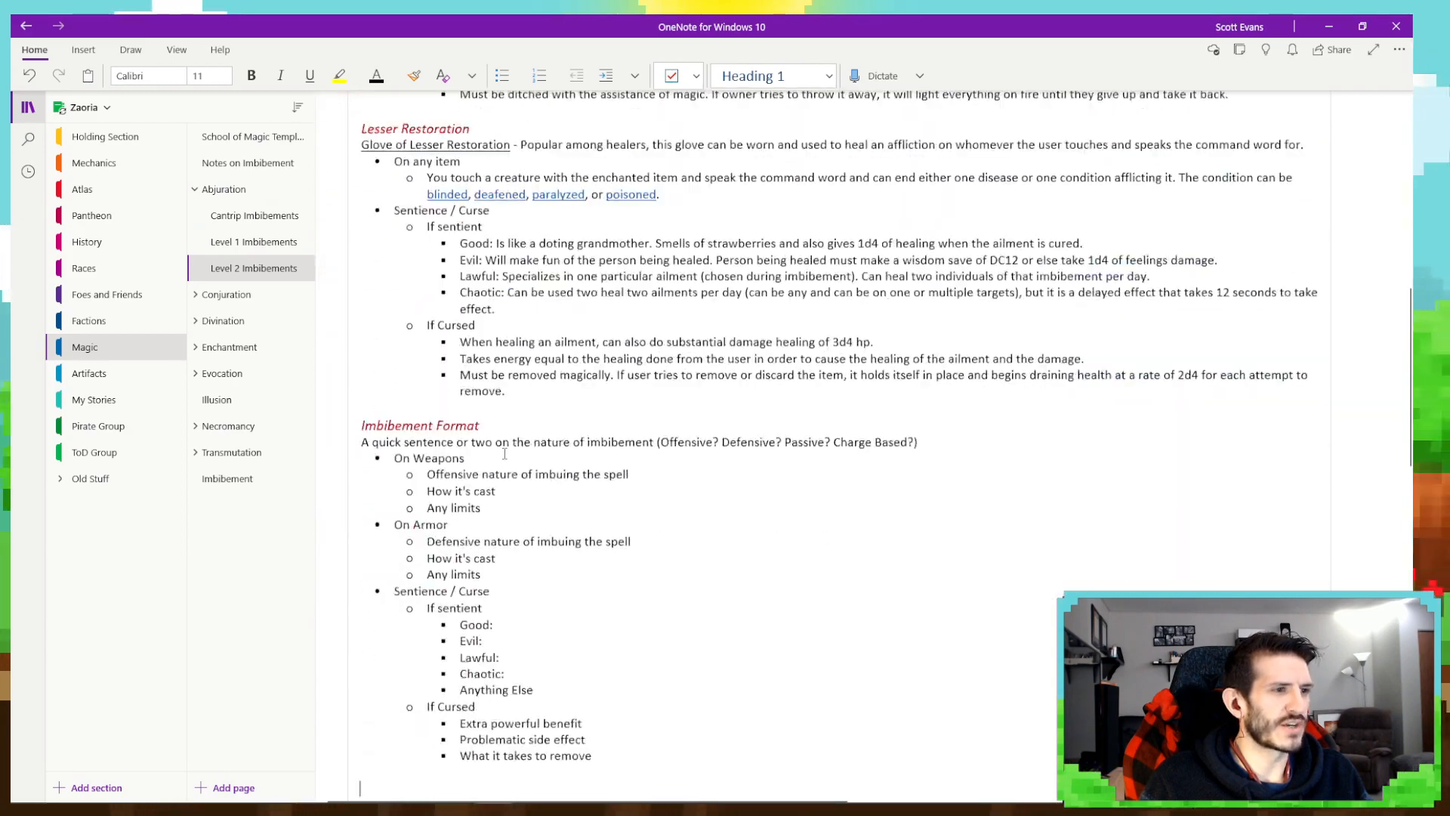
pyautogui.scroll(2, 507, 458)
pyautogui.scroll(-4, 507, 459)
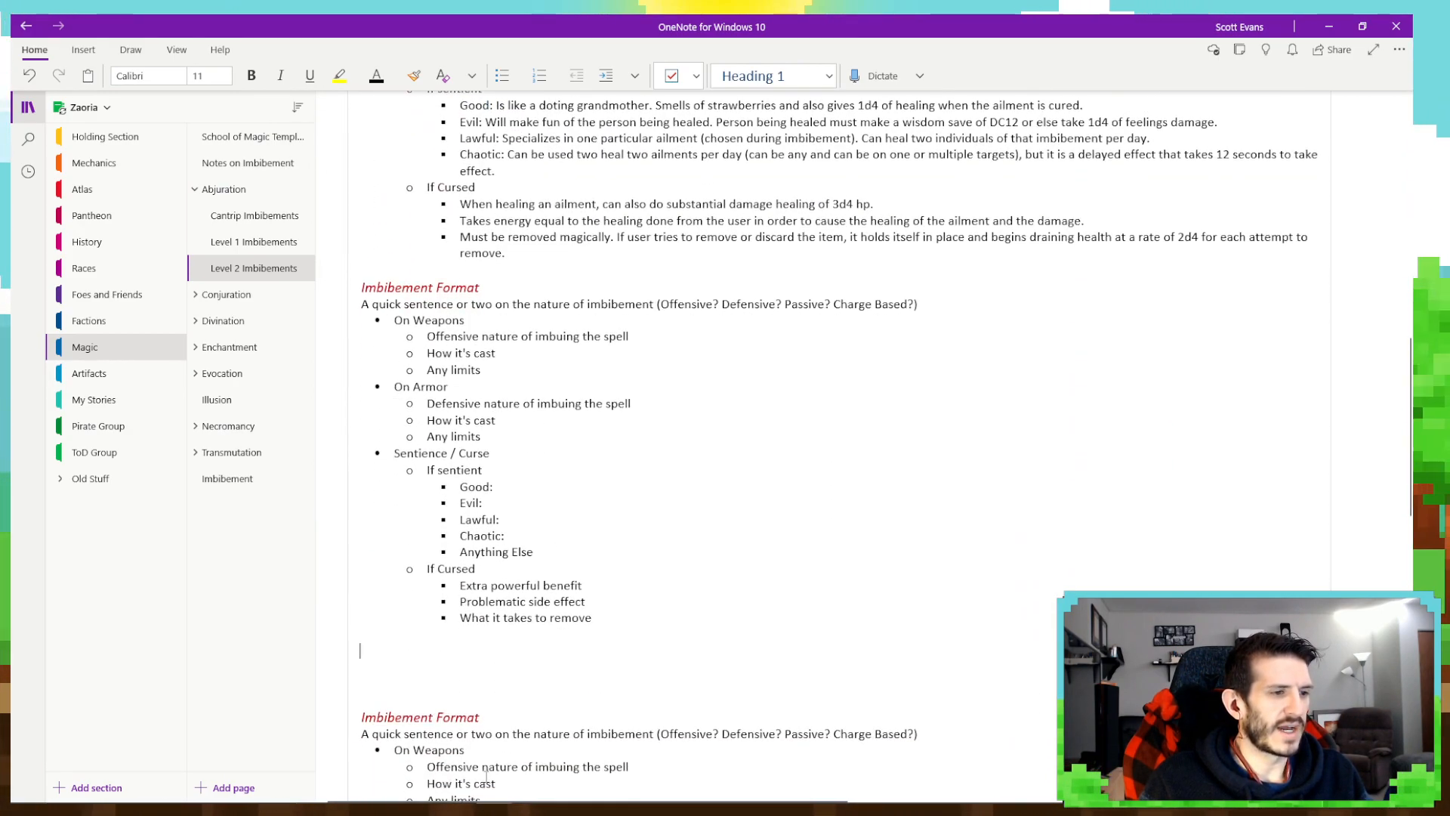
# - Switch to D&D Beyond in Firefox and open the list of Abjuration spells
pyautogui.moveTo(478, 809)
pyautogui.click(527, 800)
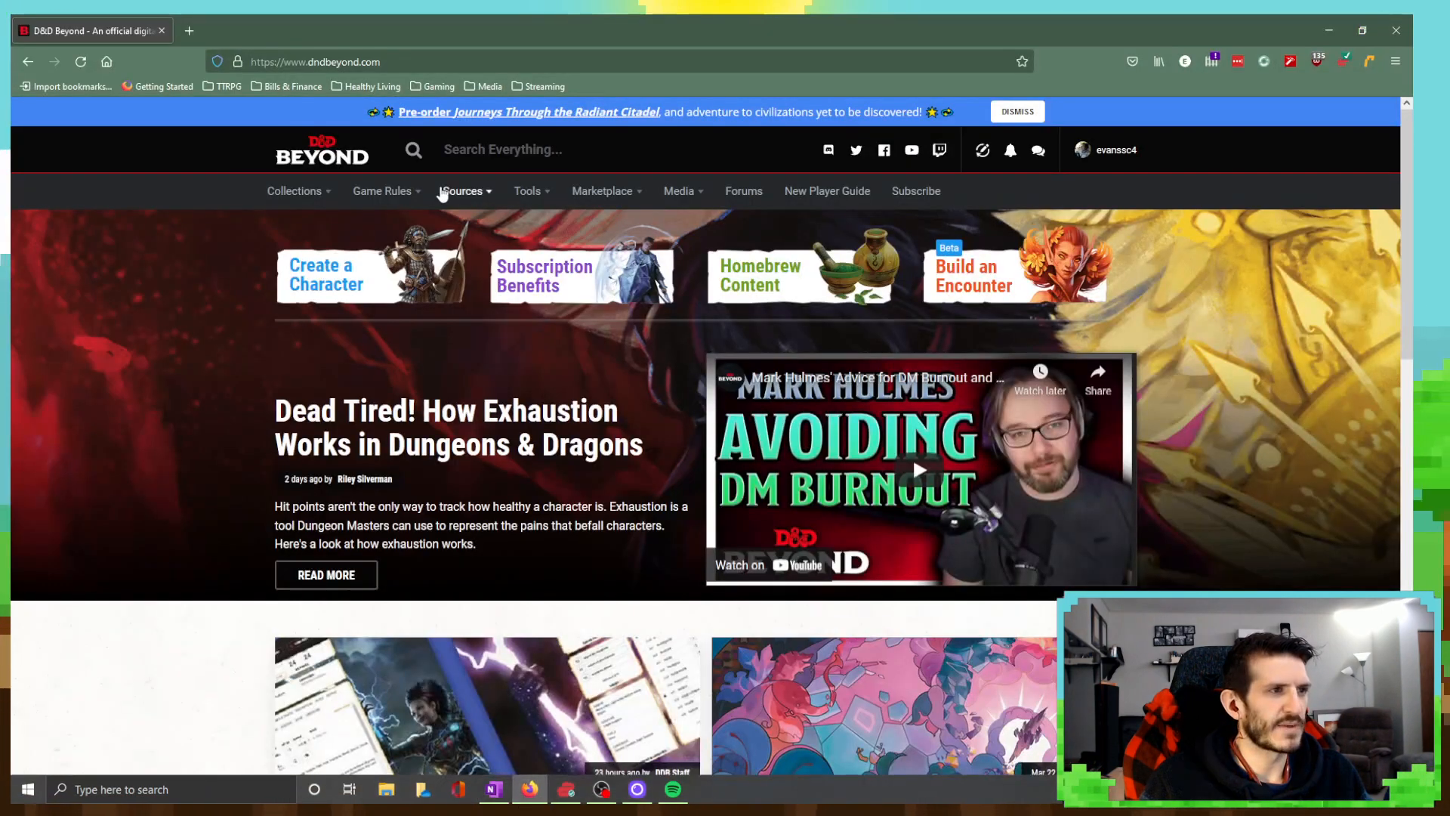
pyautogui.moveTo(404, 196)
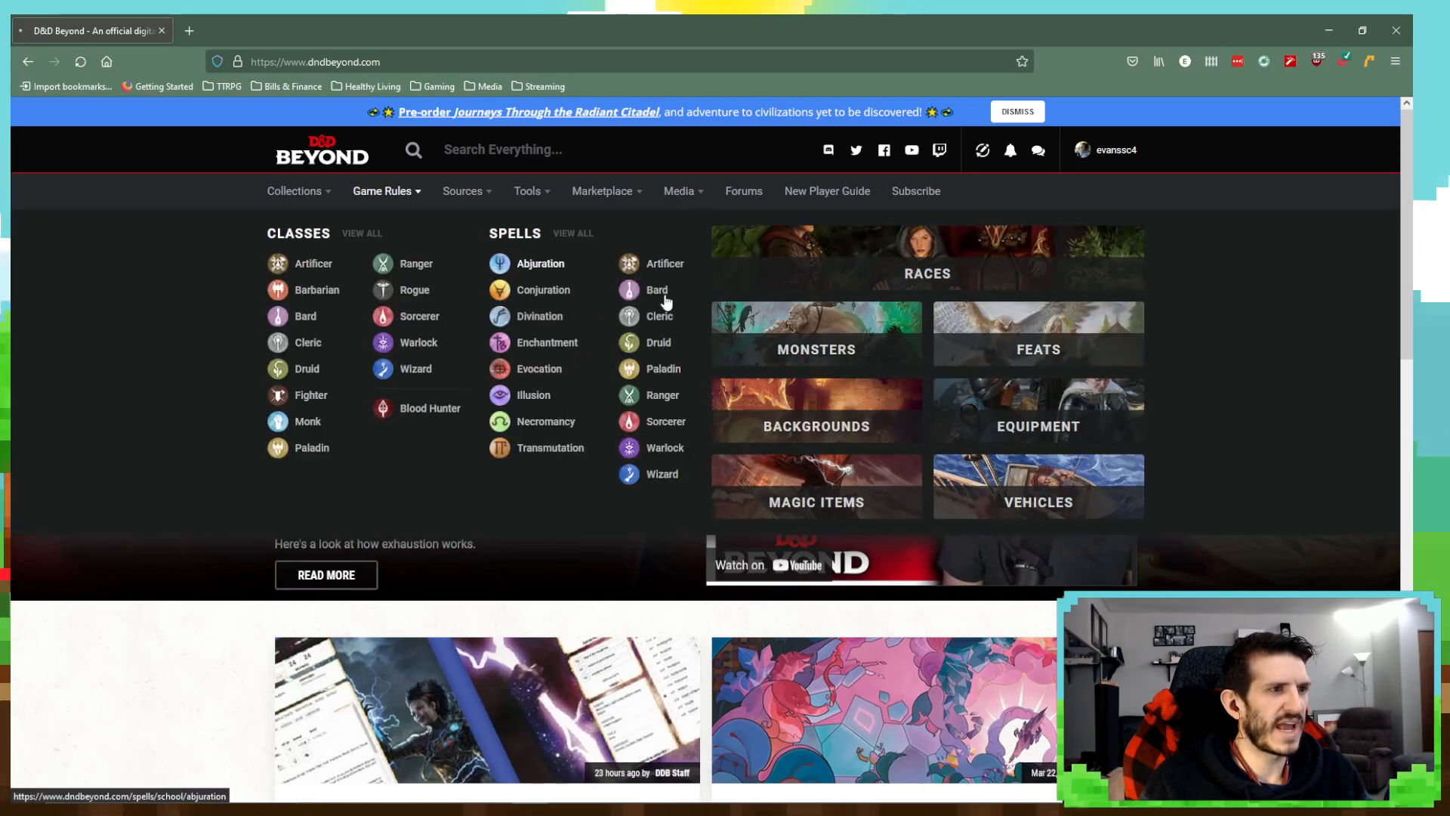
pyautogui.click(744, 406)
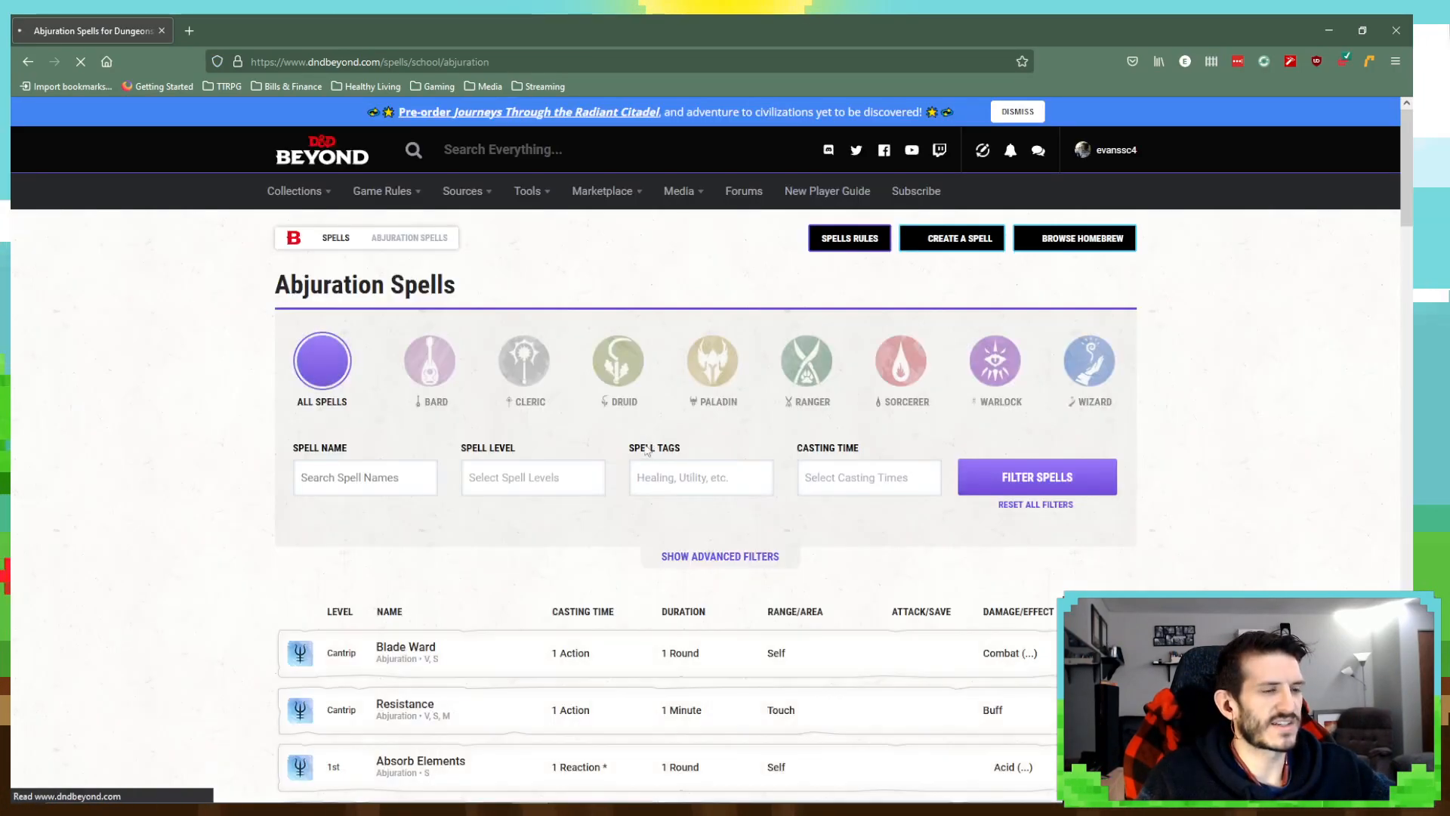
# - Filter the Abjuration spells by spell level 2nd and look through the filtered list
pyautogui.click(529, 477)
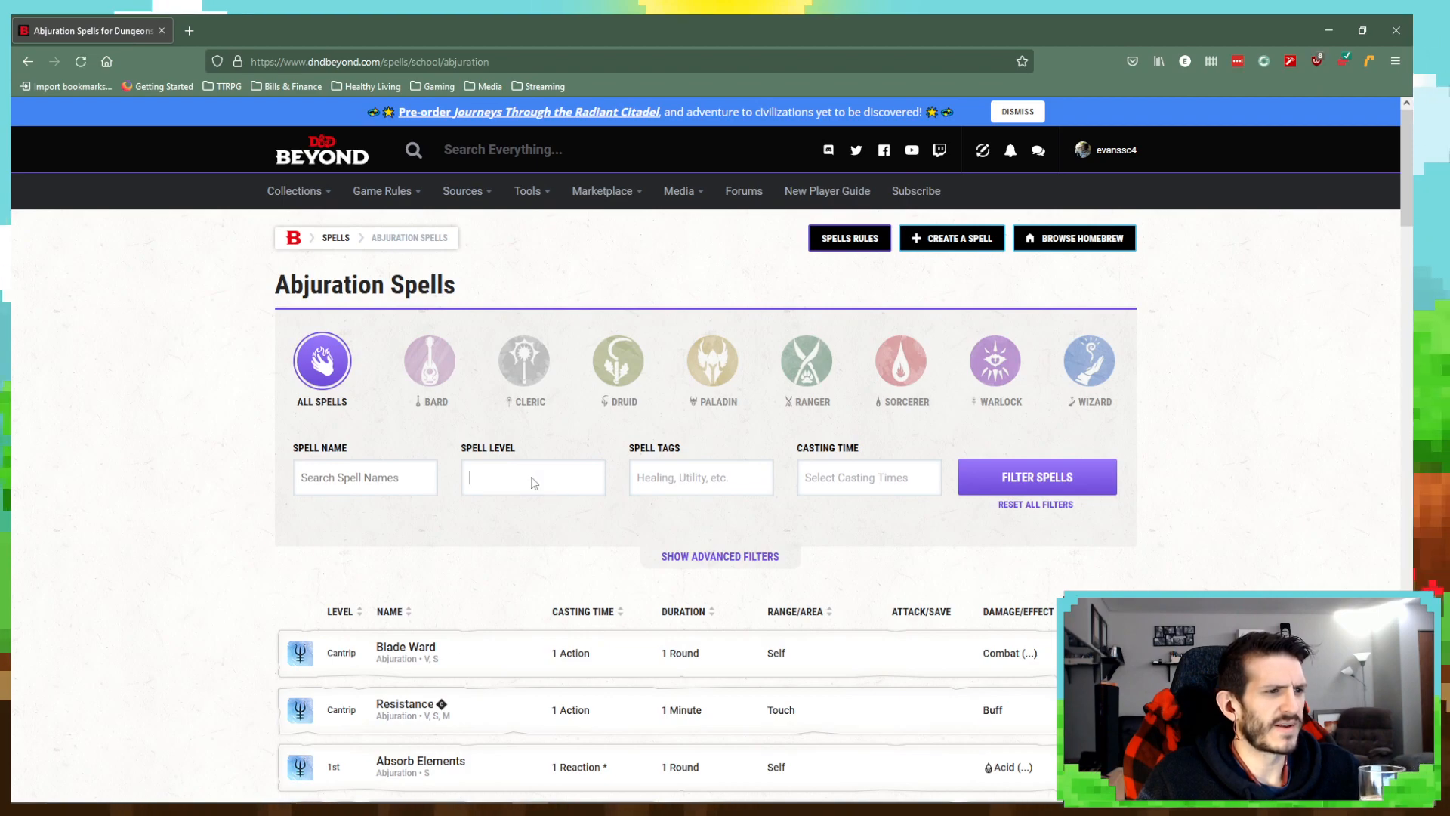
pyautogui.click(499, 551)
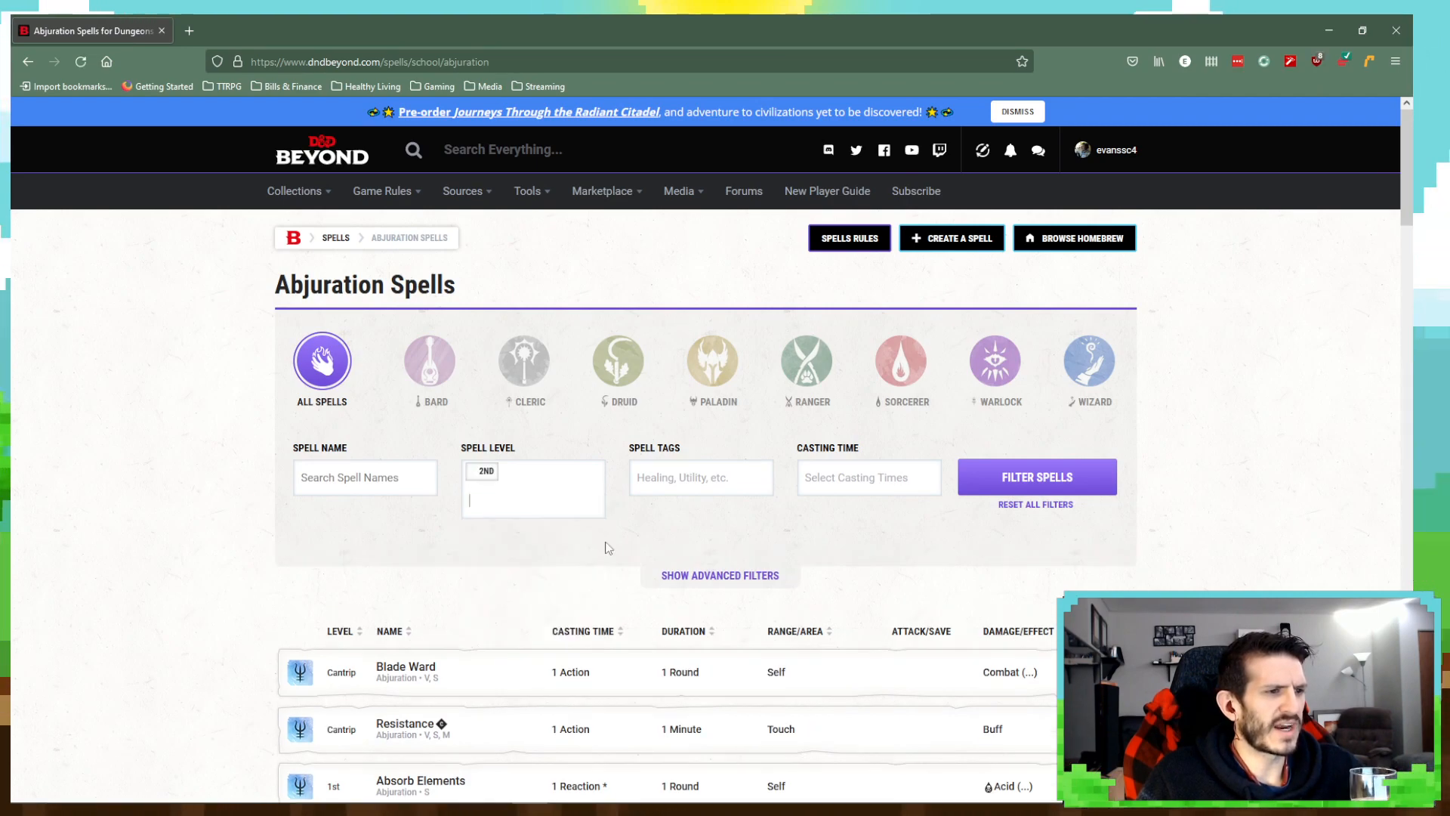
pyautogui.click(1003, 487)
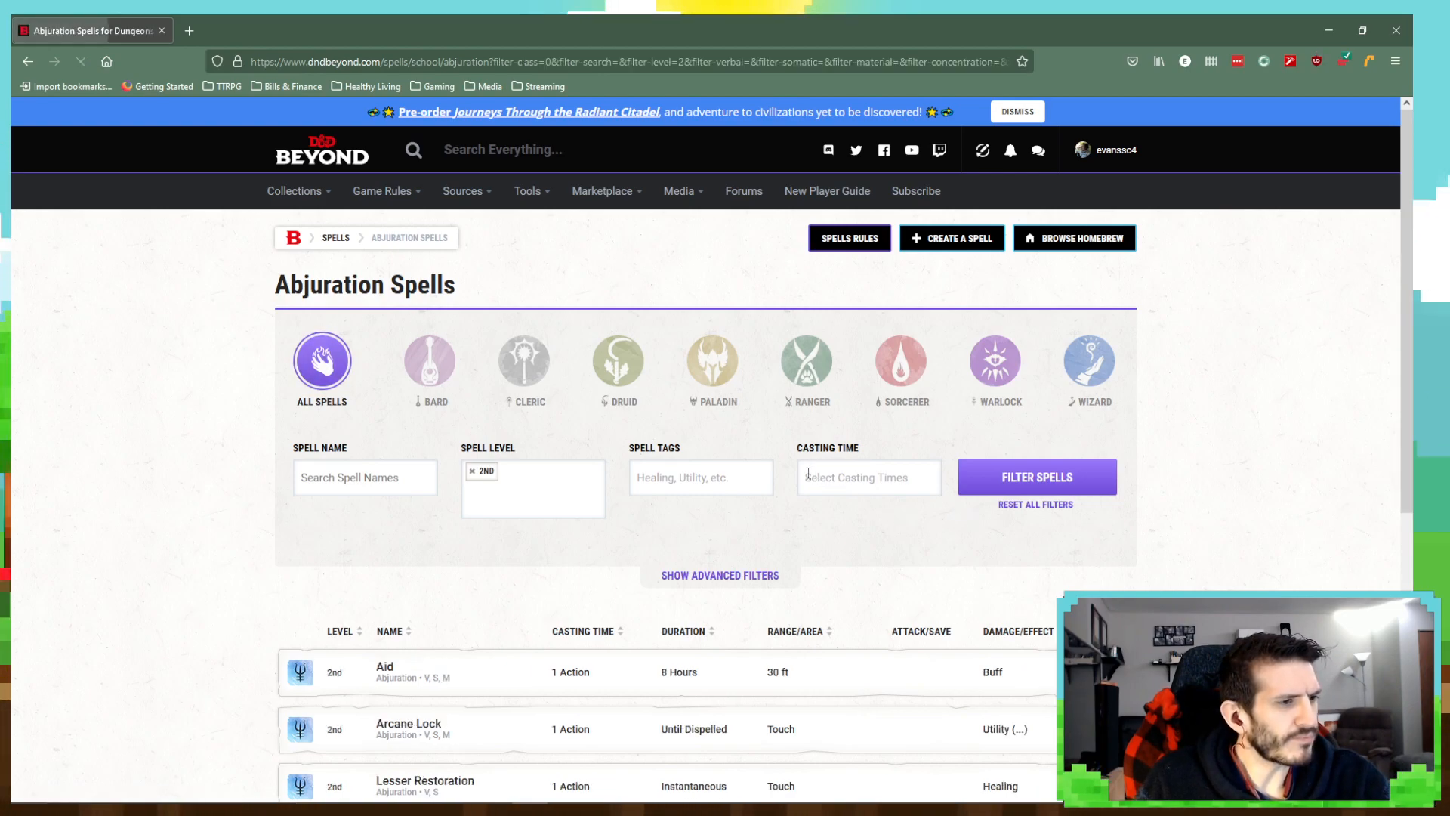
pyautogui.scroll(-5, 414, 469)
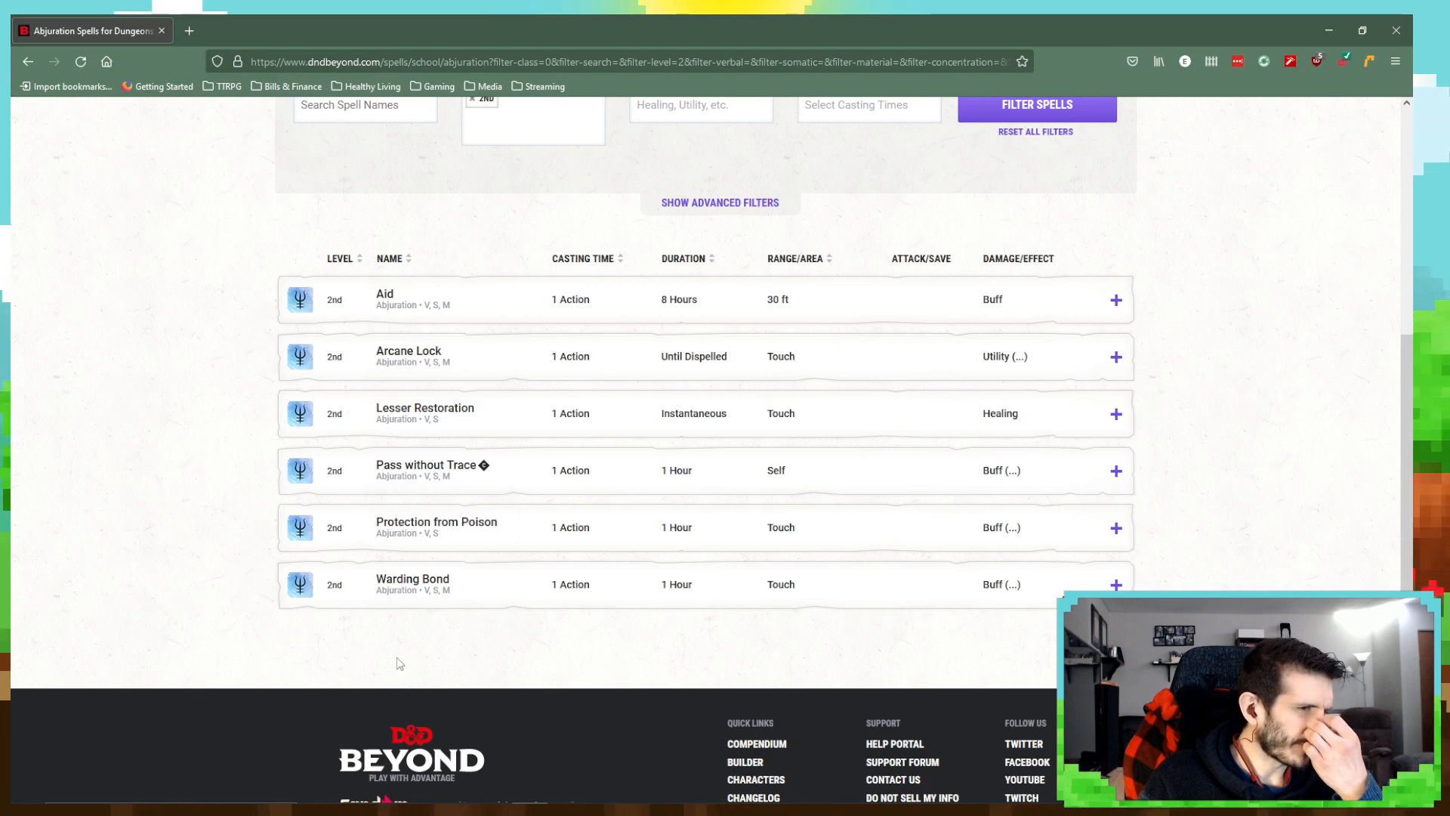
# - Switch back to OneNote and check which 2nd-level Abjuration spells already have entries on the page
pyautogui.moveTo(442, 782)
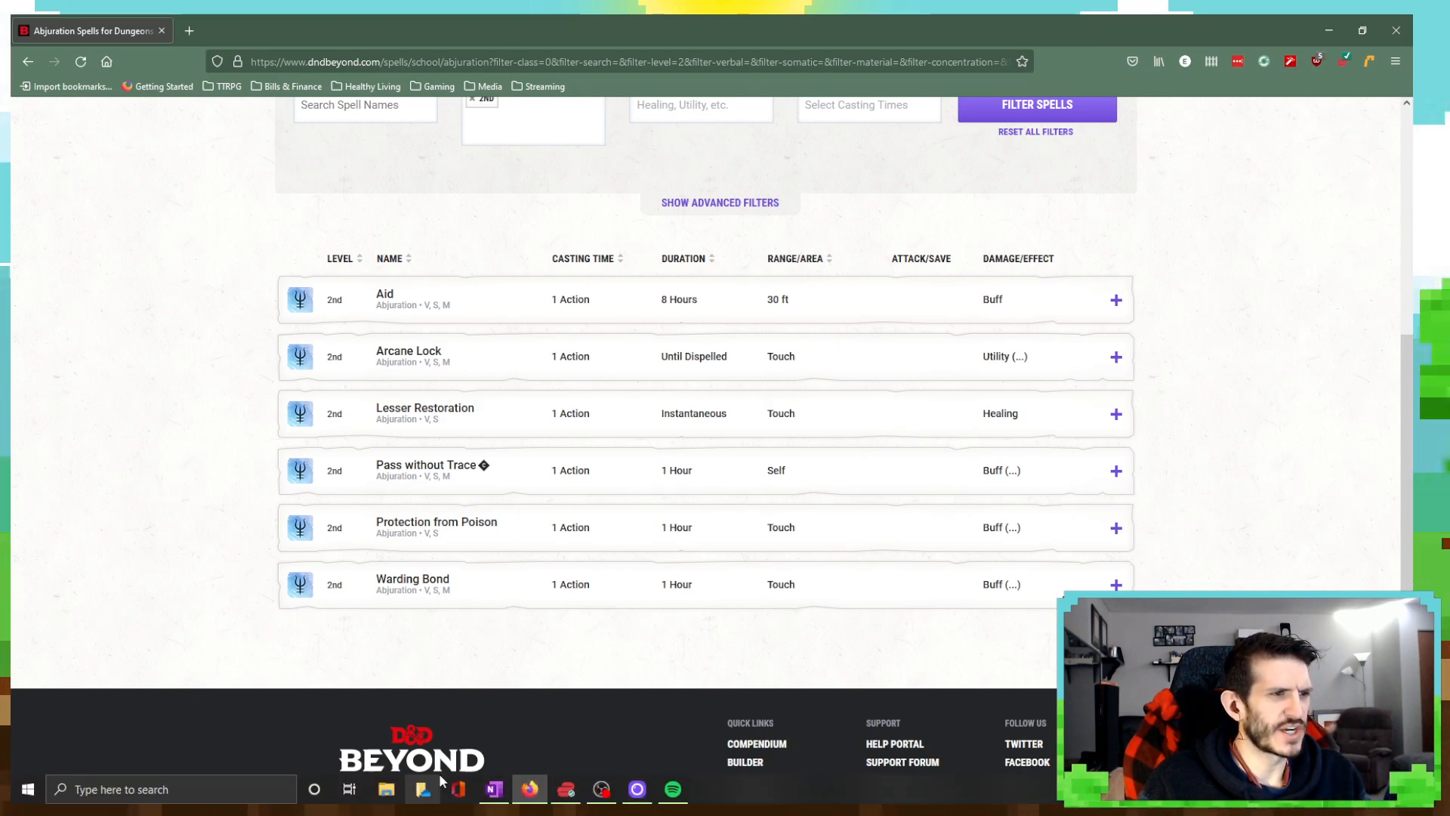
pyautogui.click(495, 790)
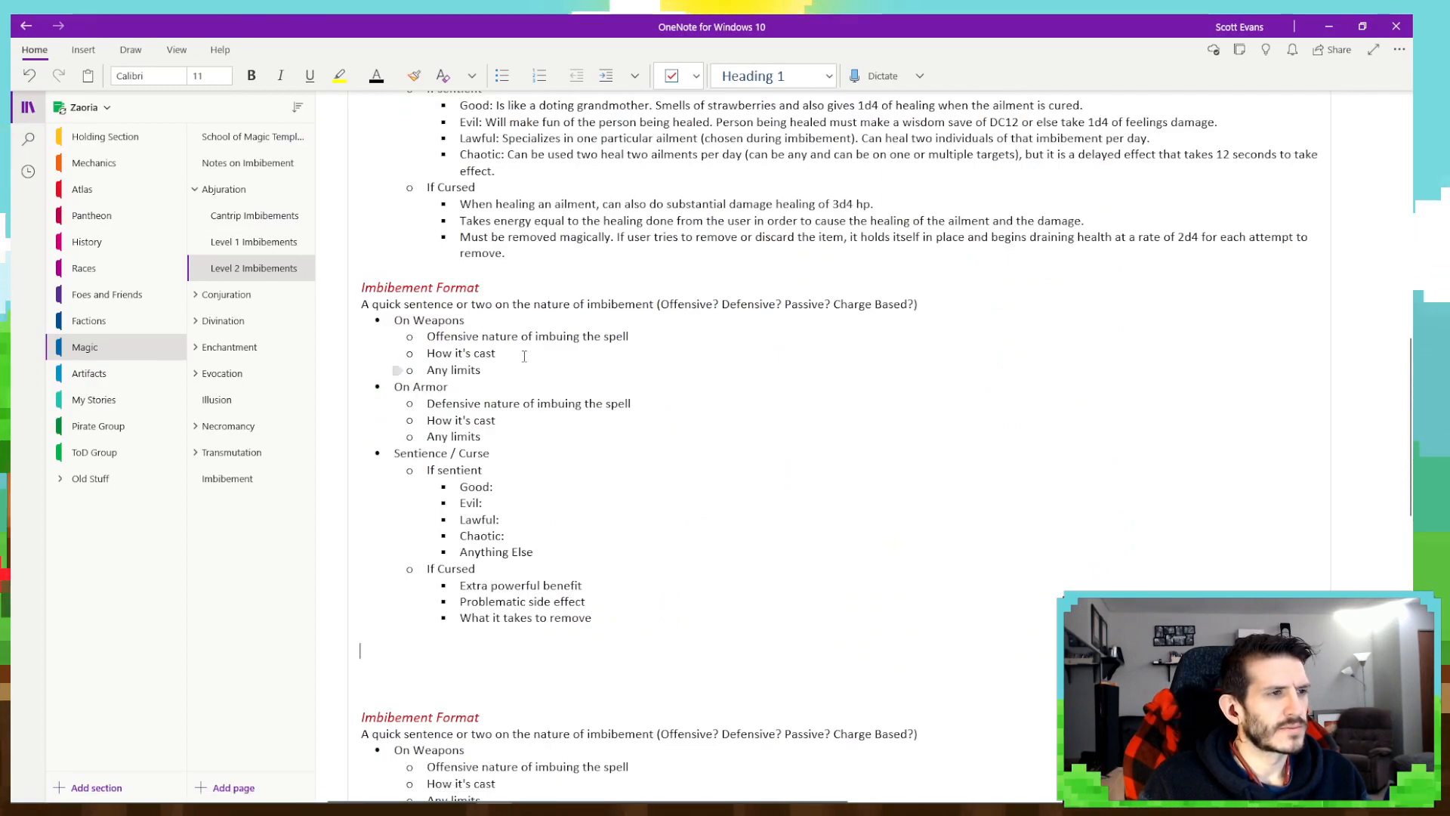
pyautogui.scroll(3, 513, 368)
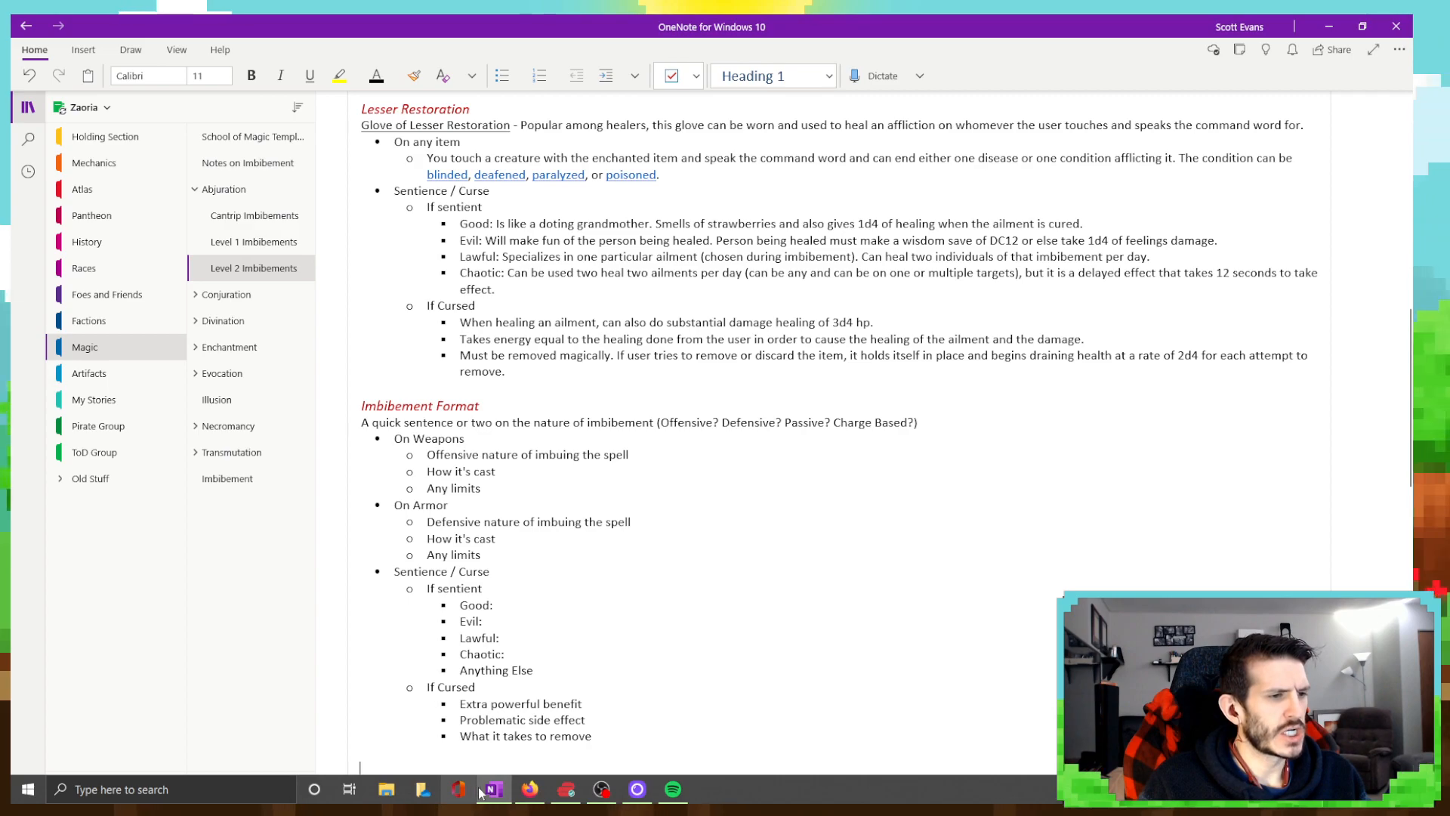
# - Return to D&D Beyond in Firefox and expand the Pass without Trace spell to read its description
pyautogui.moveTo(538, 782)
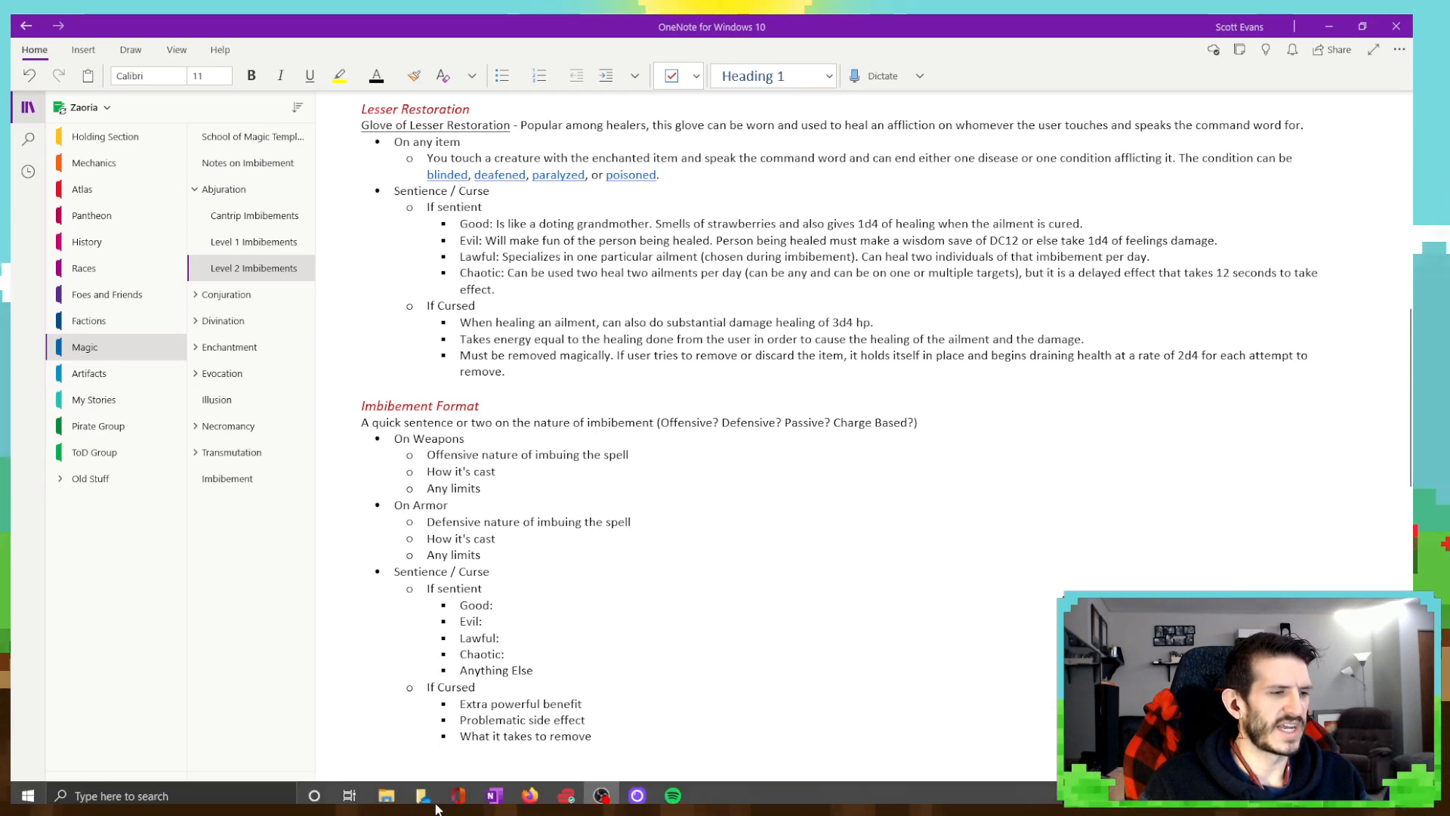
pyautogui.click(495, 796)
pyautogui.click(512, 802)
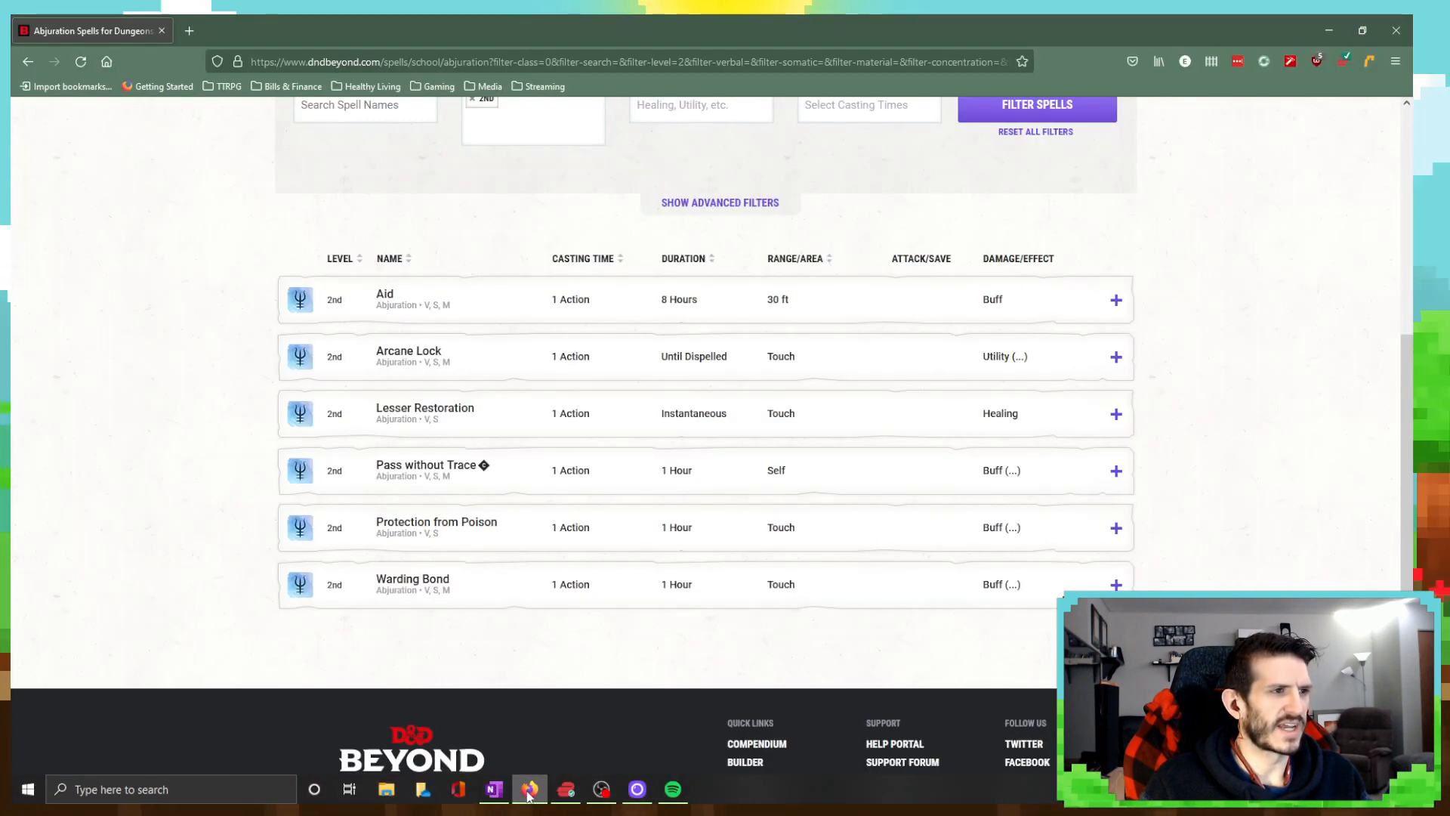
pyautogui.moveTo(498, 806)
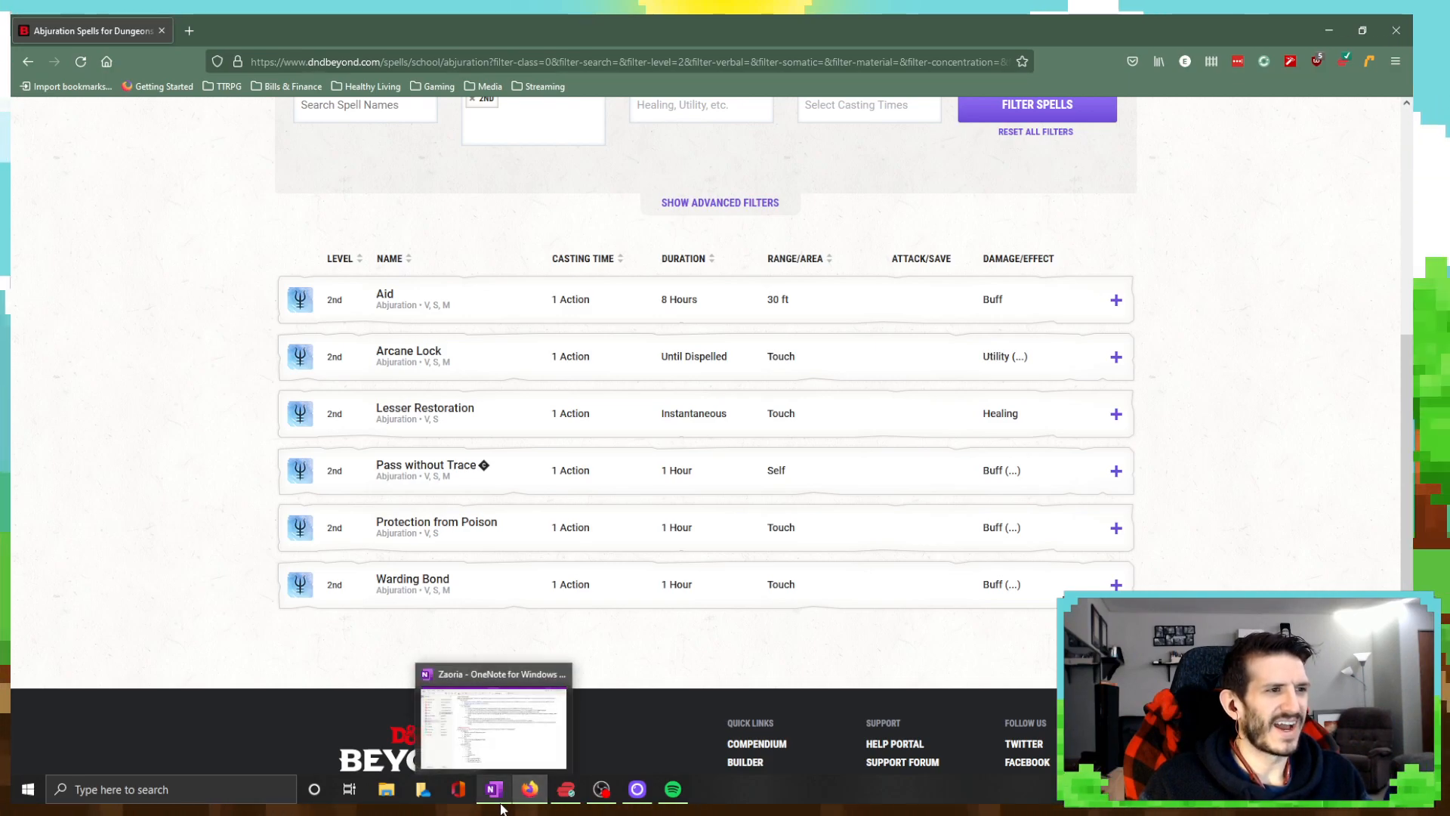
pyautogui.click(517, 487)
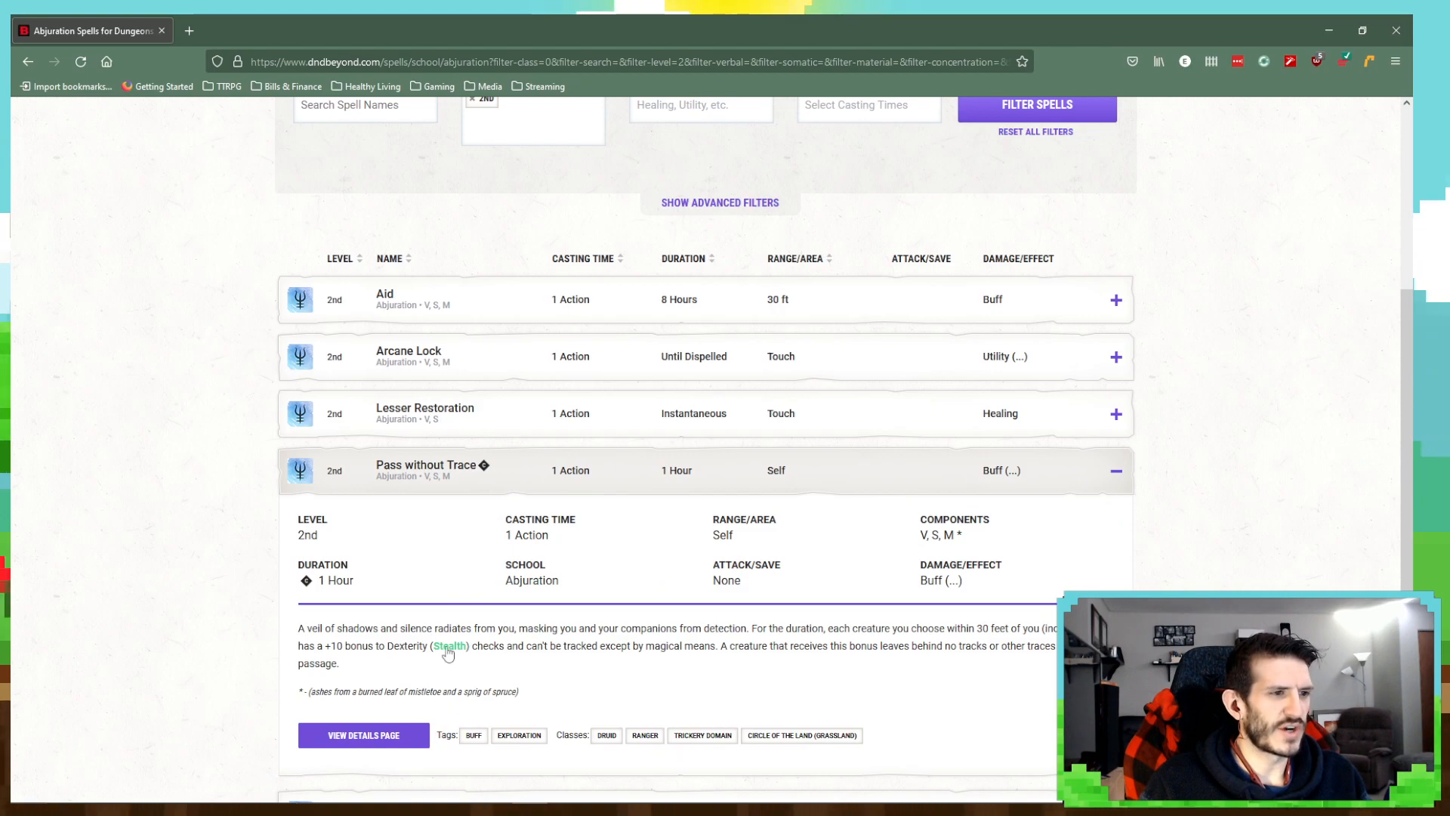
pyautogui.scroll(-1, 559, 793)
# - Switch to OneNote and replace the pasted template's "Imbibement Format" heading with "Pass Without A Trace"
pyautogui.click(531, 791)
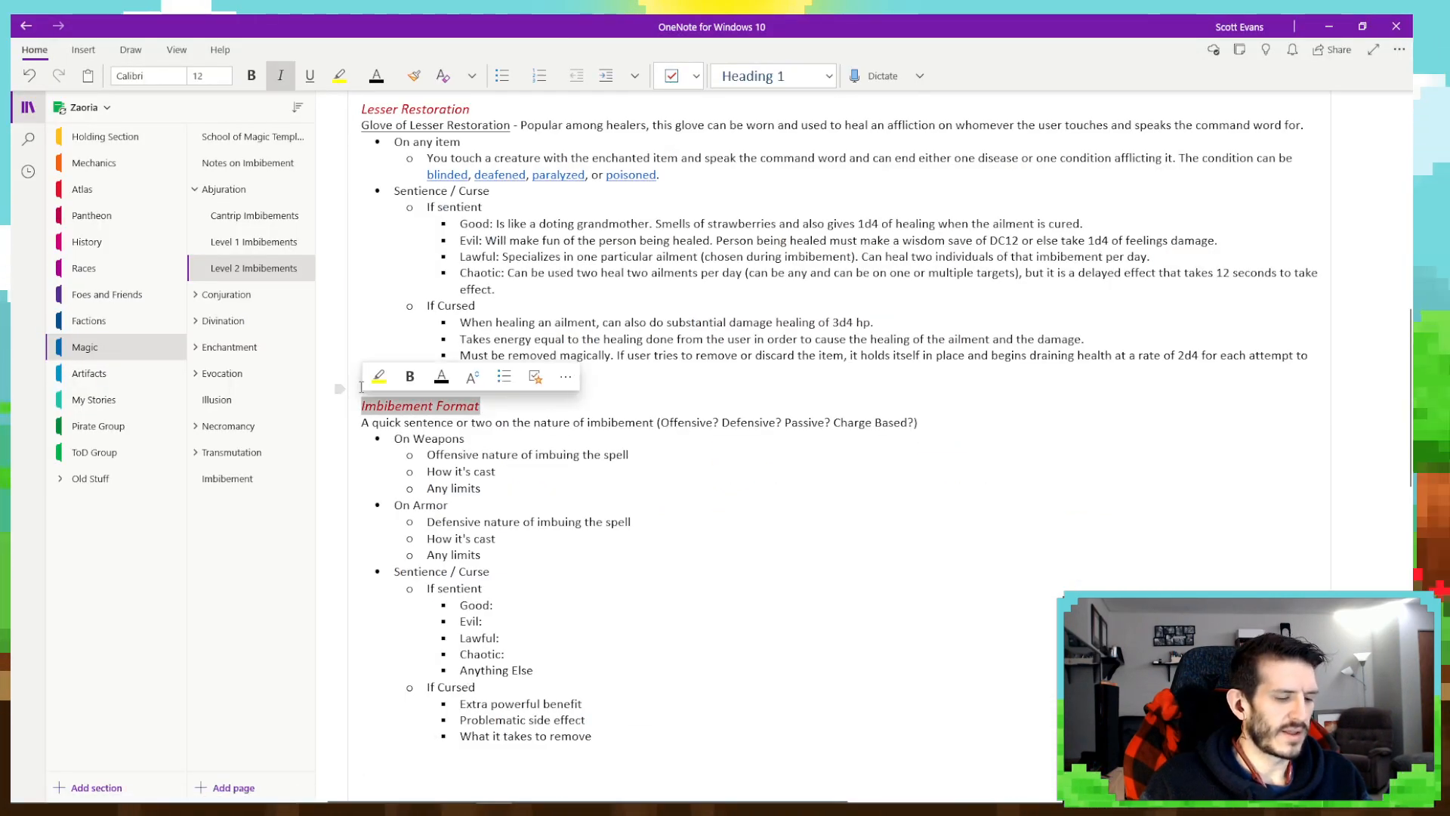
pyautogui.write('Pass Without A Trace')
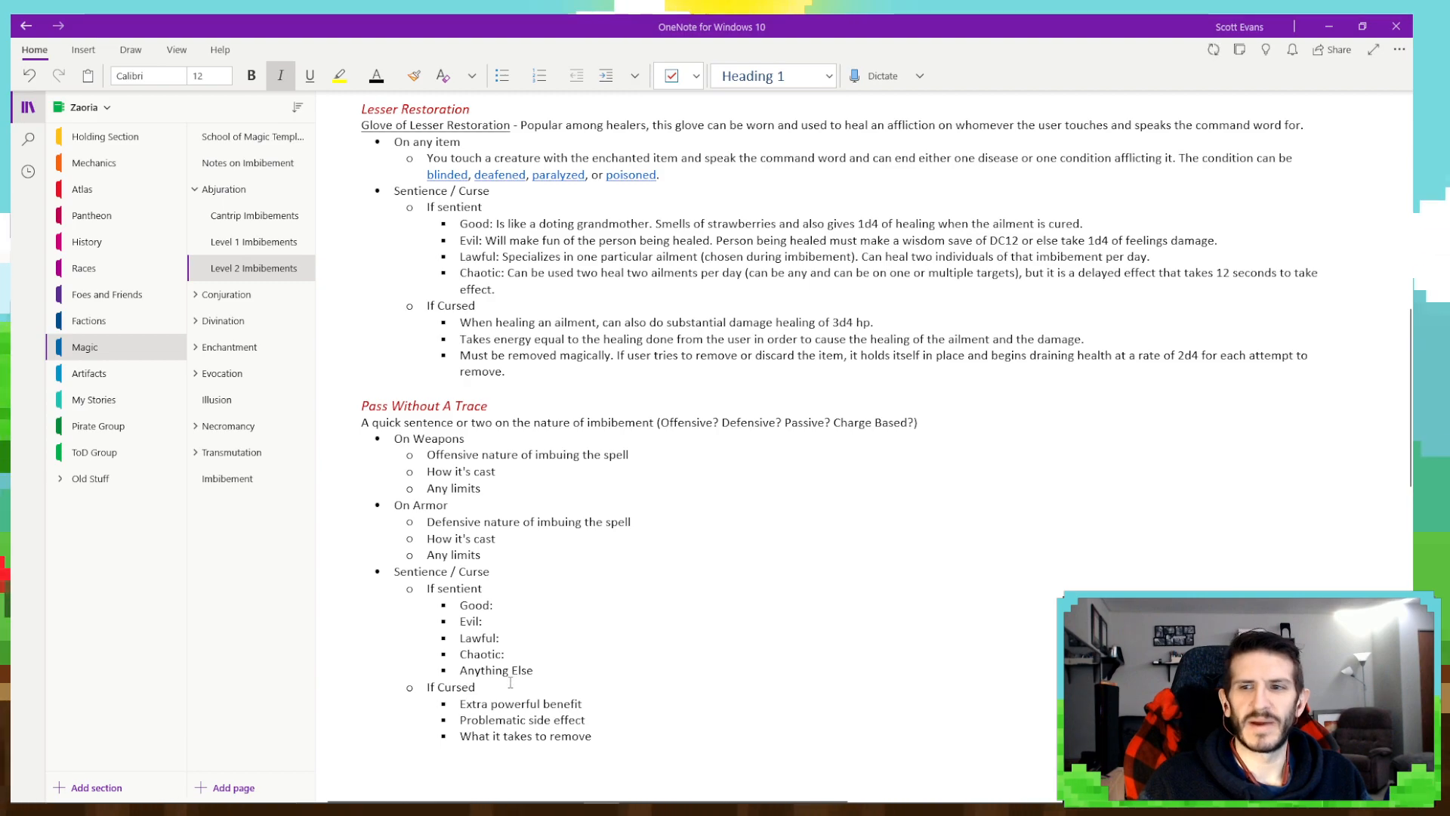
pyautogui.scroll(-5, 404, 642)
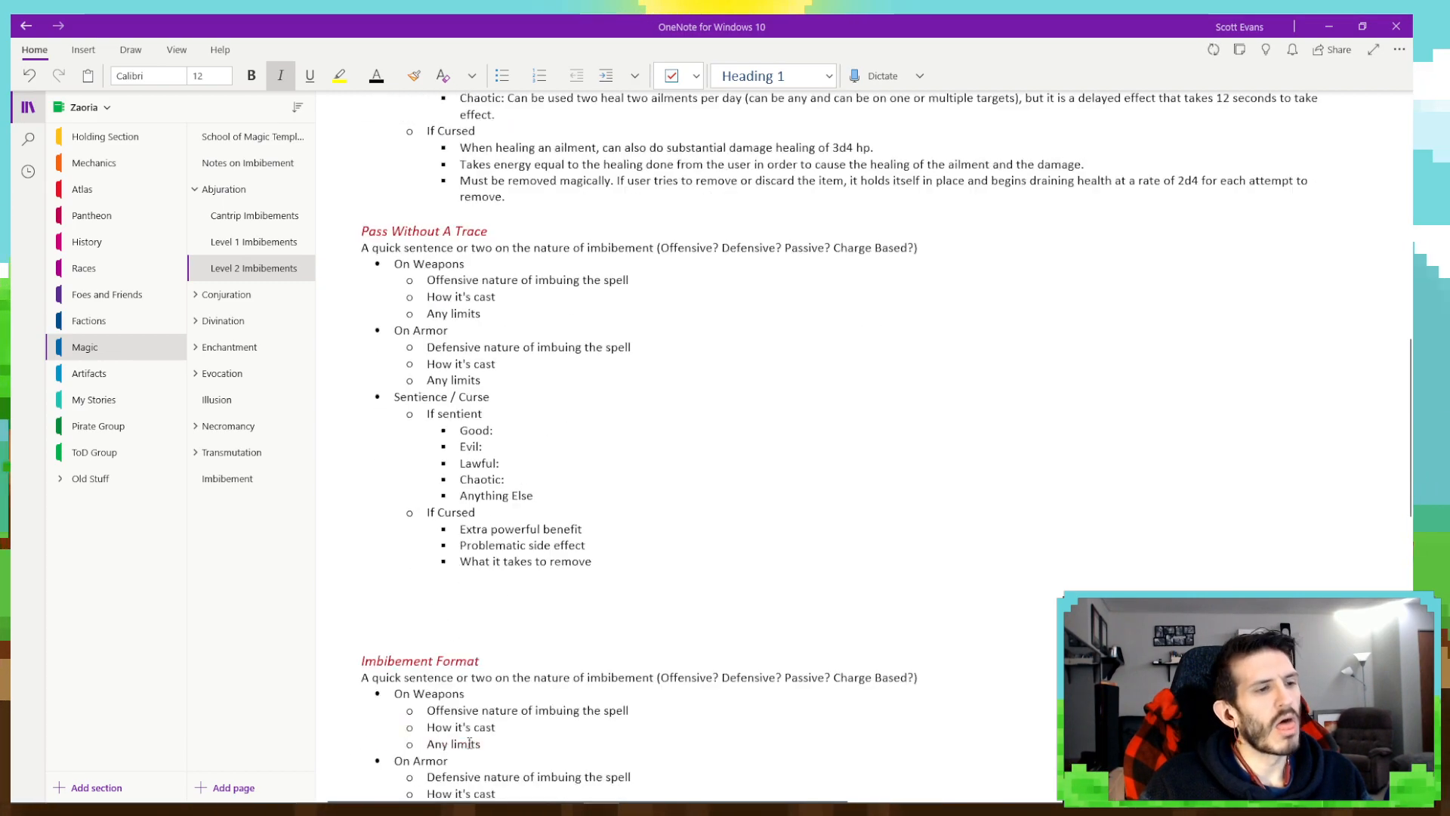
pyautogui.scroll(5, 451, 684)
pyautogui.scroll(-2, 451, 684)
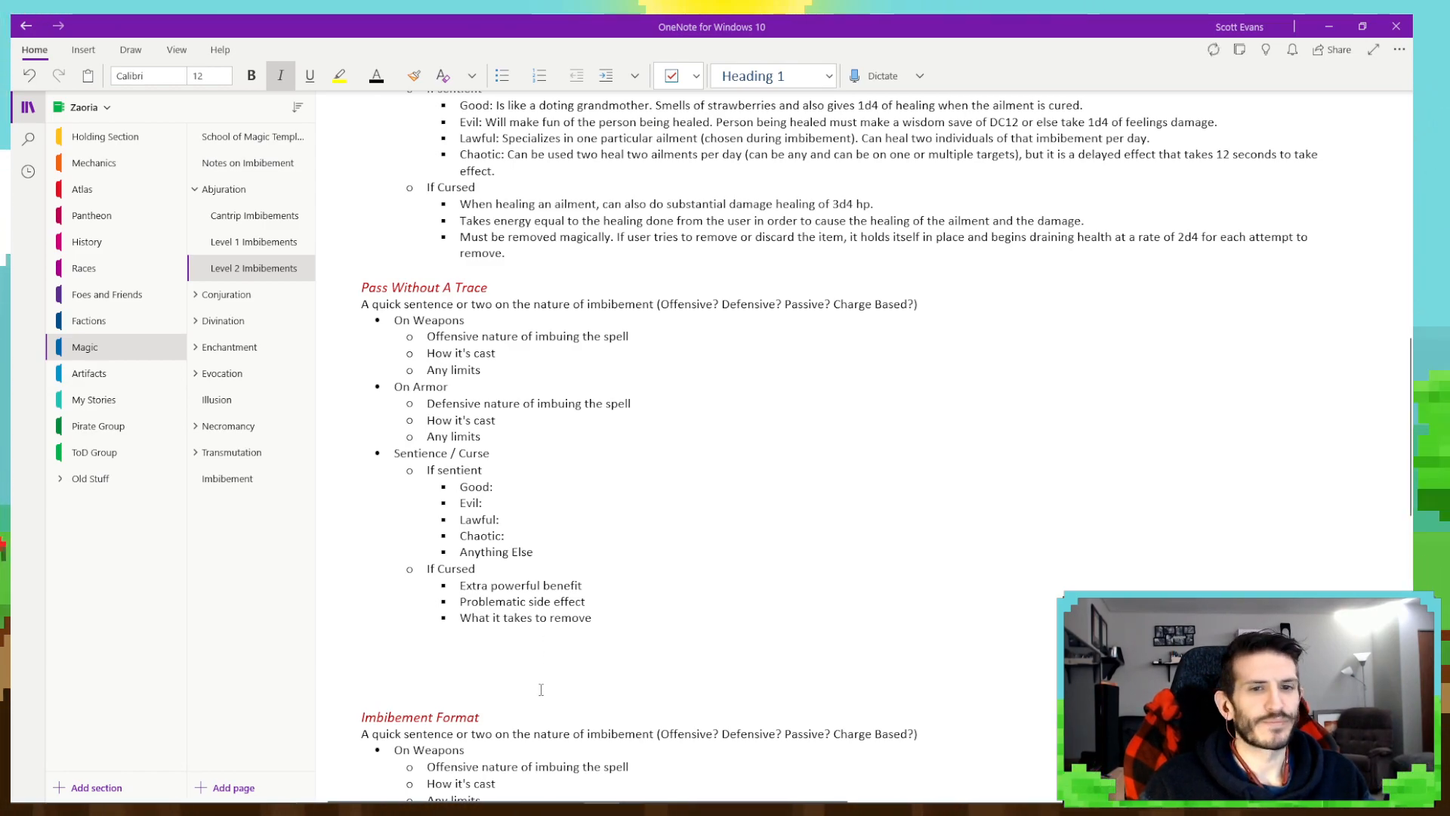
pyautogui.scroll(-2, 530, 681)
pyautogui.scroll(4, 530, 680)
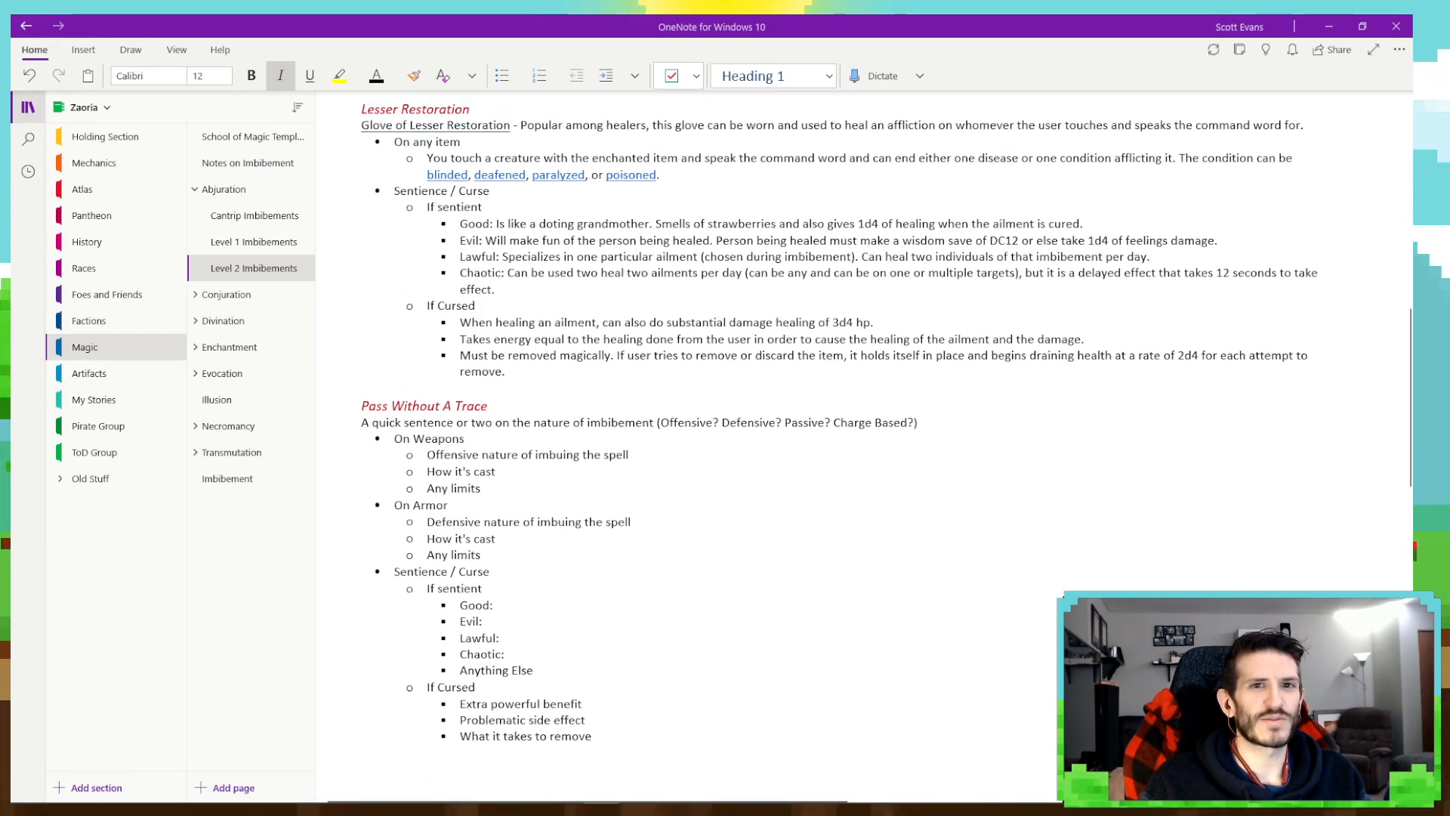
pyautogui.scroll(-3, 712, 756)
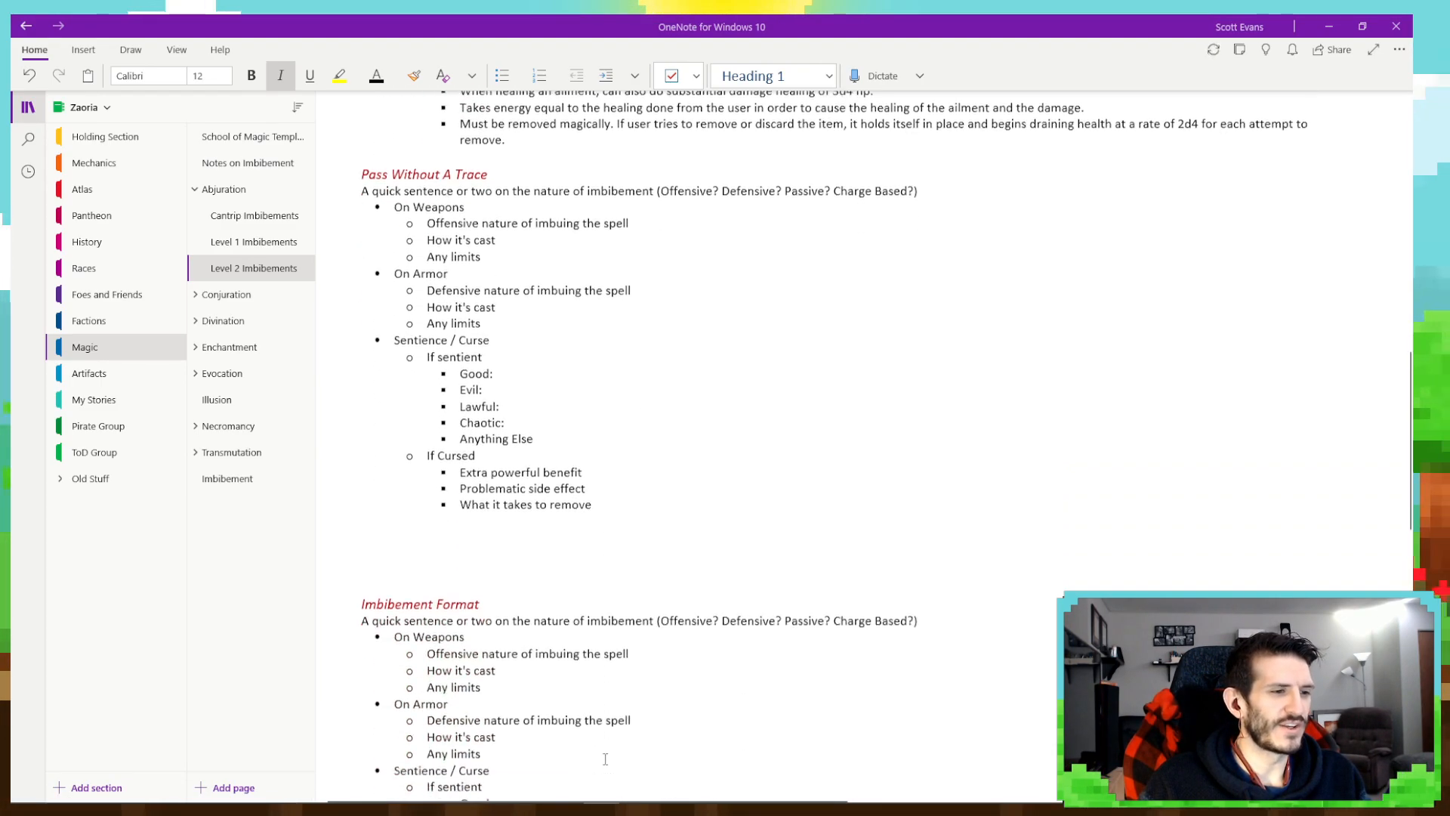
pyautogui.scroll(1, 608, 755)
pyautogui.scroll(4, 609, 755)
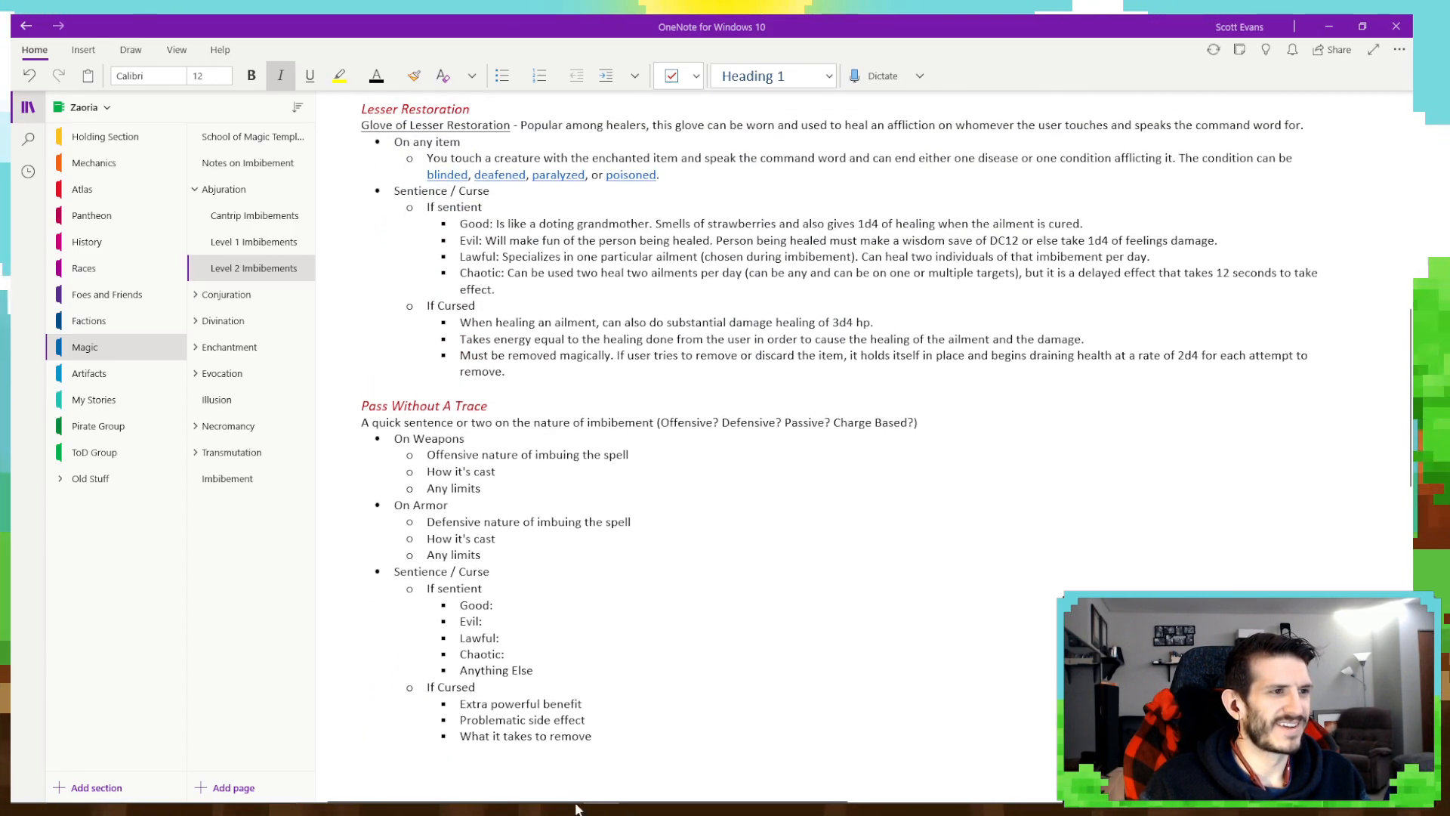
# - Copy the full Pass without Trace description paragraph from D&D Beyond in Firefox and return to OneNote
pyautogui.click(529, 790)
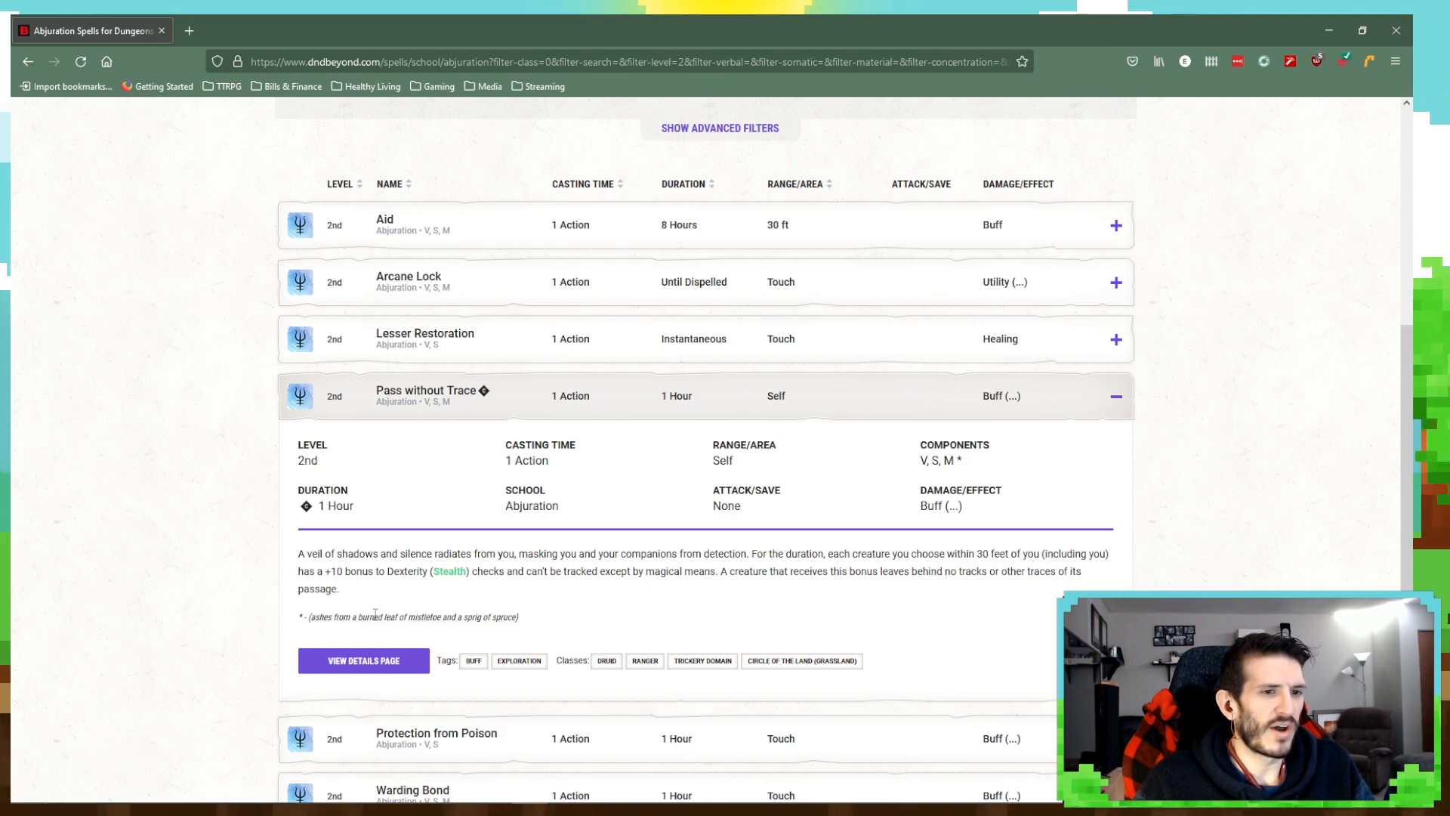
pyautogui.moveTo(353, 596); pyautogui.dragTo(273, 559)
pyautogui.hotkey('ctrl', 'c')
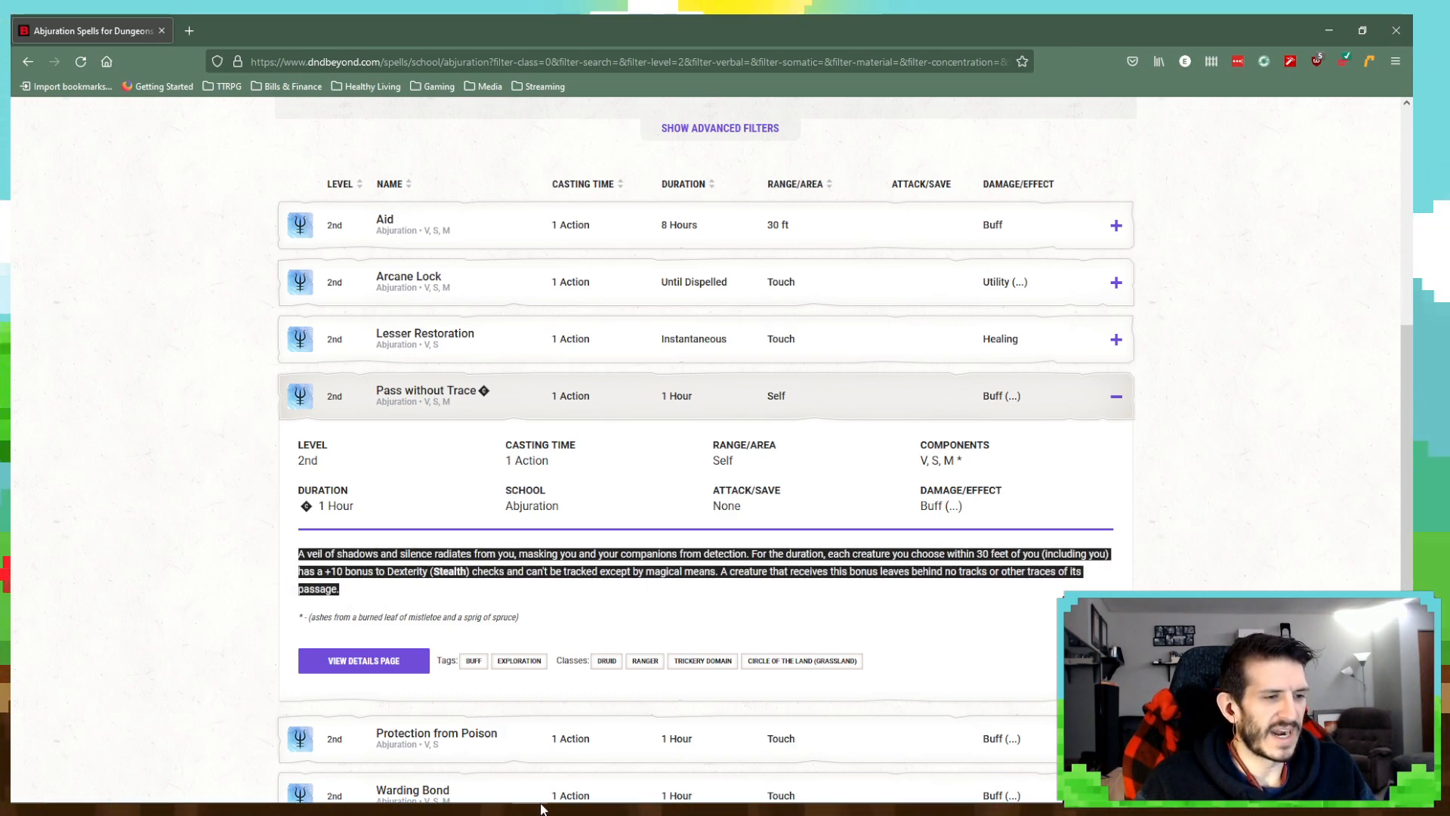
pyautogui.moveTo(568, 790)
pyautogui.click(495, 789)
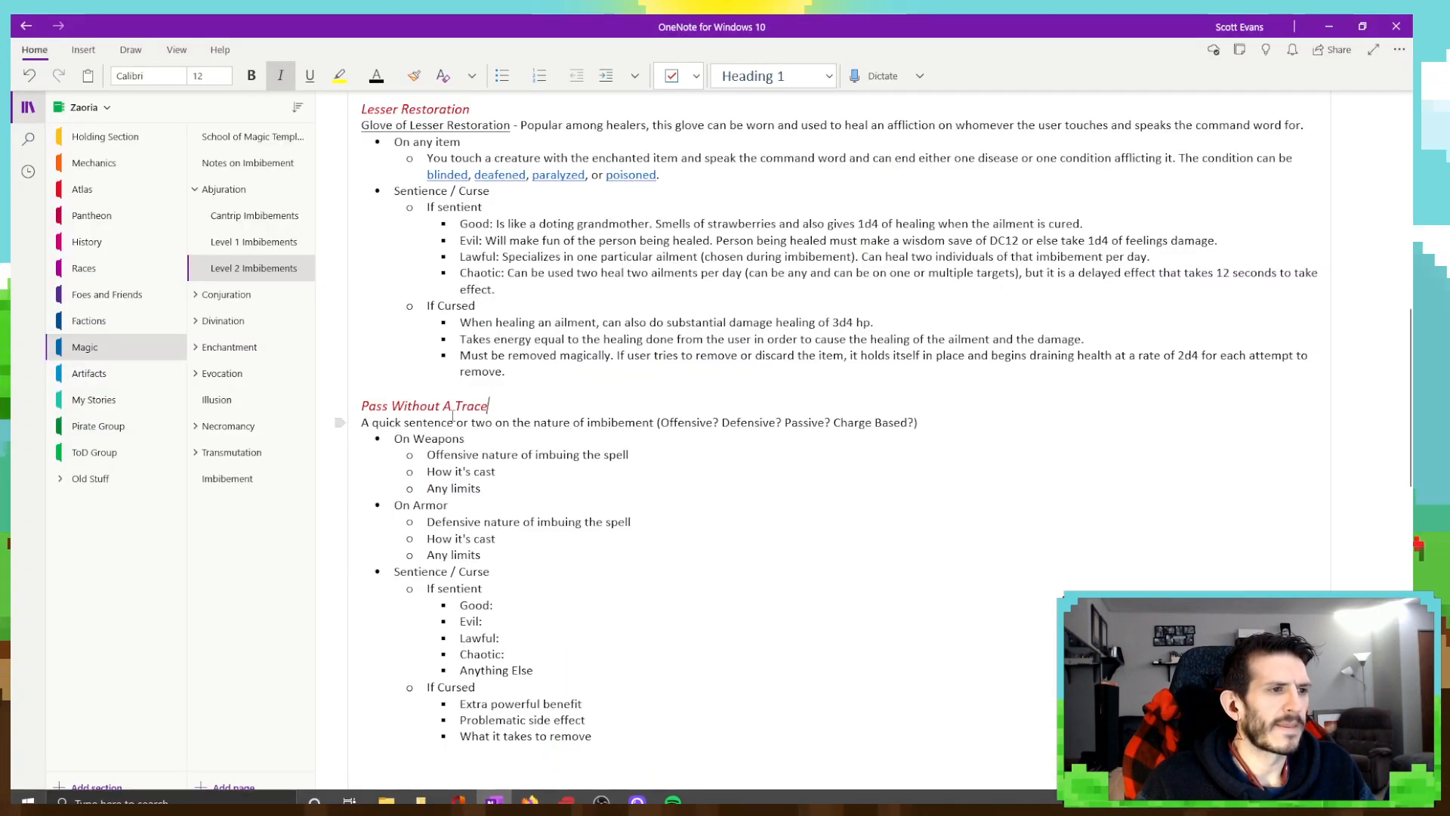
# - Remove the On Weapons section from the Pass Without A Trace entry and clear the placeholder sub-bullets under On Armor
pyautogui.moveTo(487, 491); pyautogui.dragTo(389, 436)
pyautogui.press('Delete')
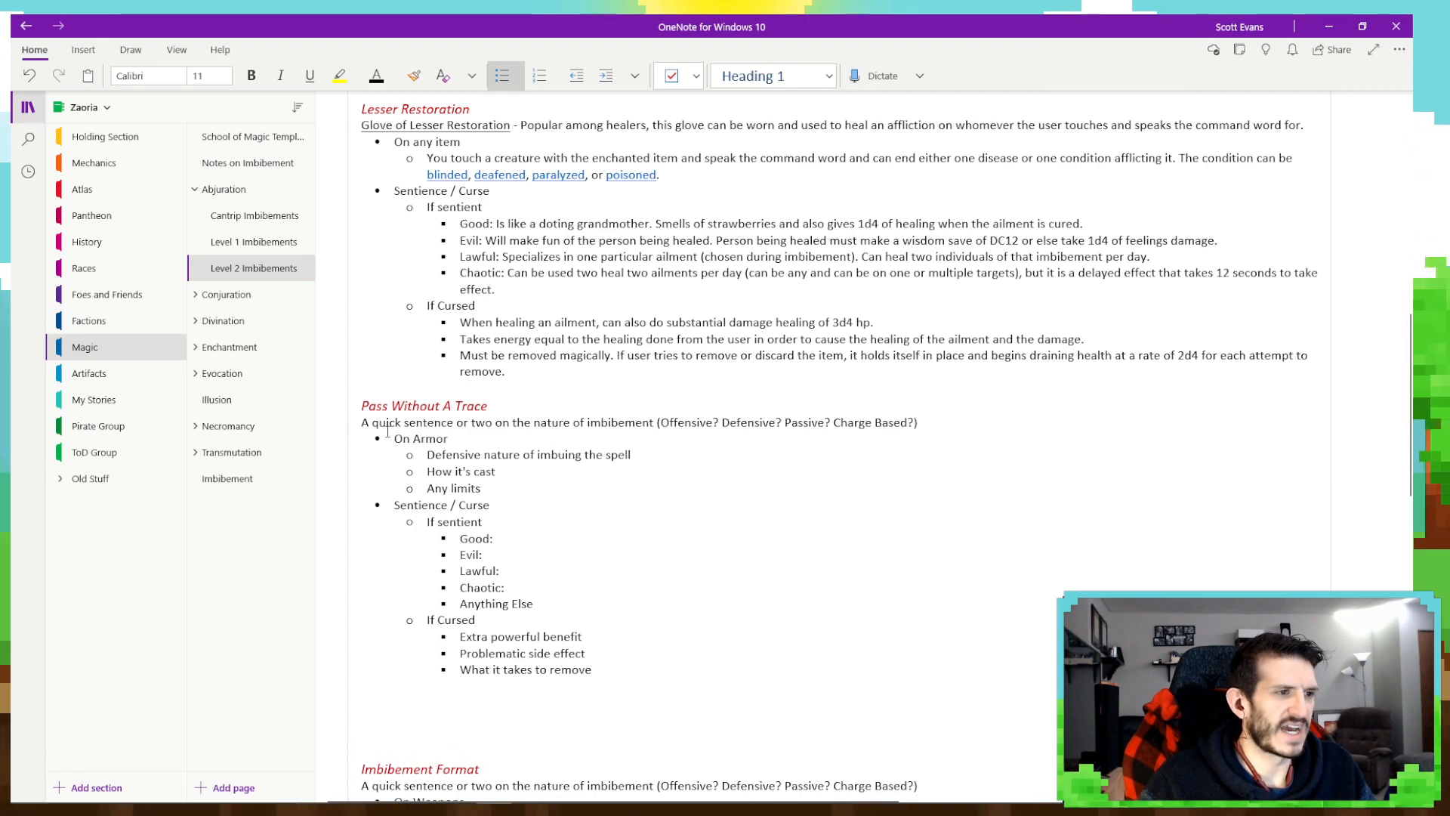
pyautogui.moveTo(466, 490); pyautogui.dragTo(444, 458)
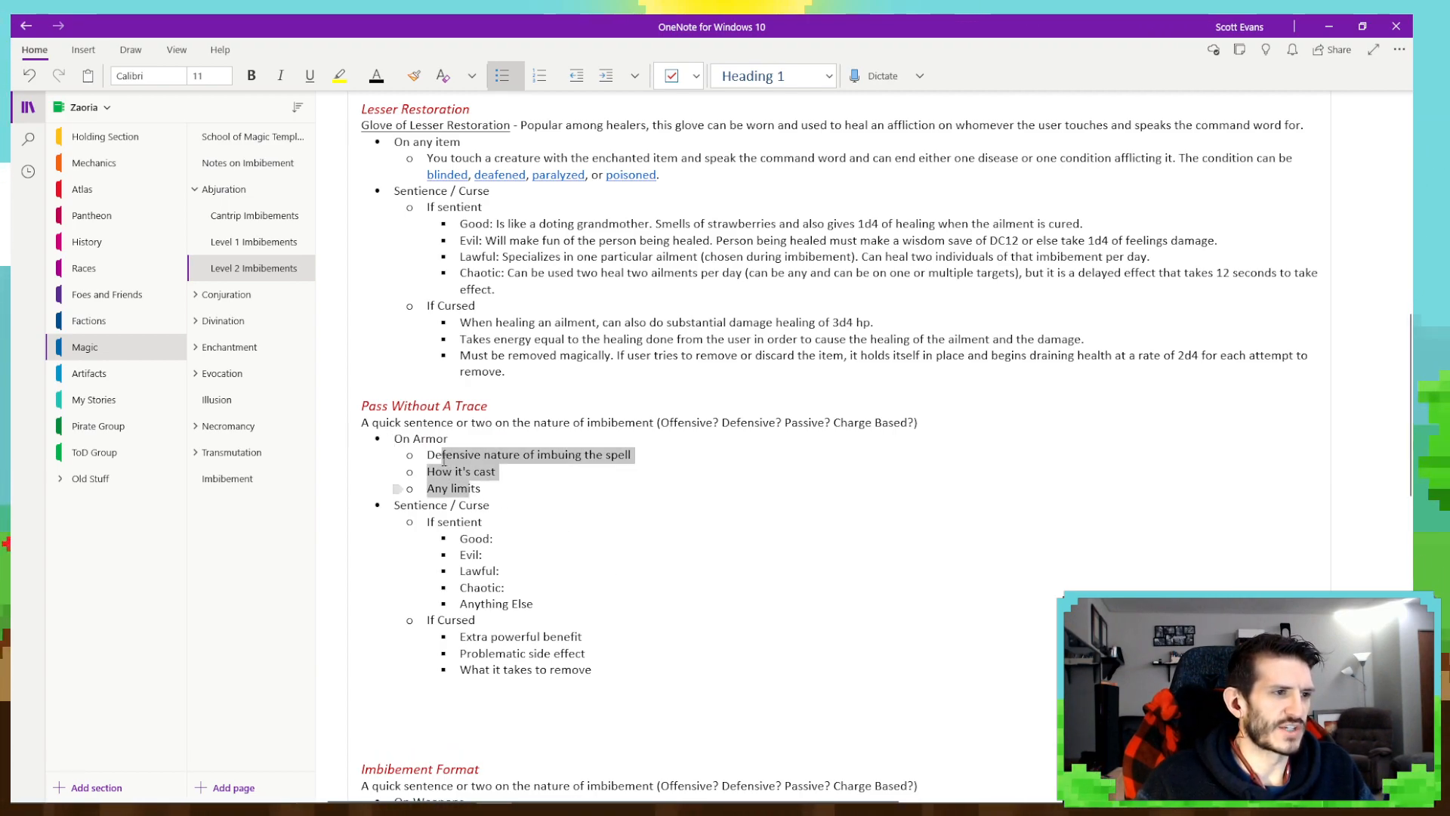
pyautogui.press('Delete')
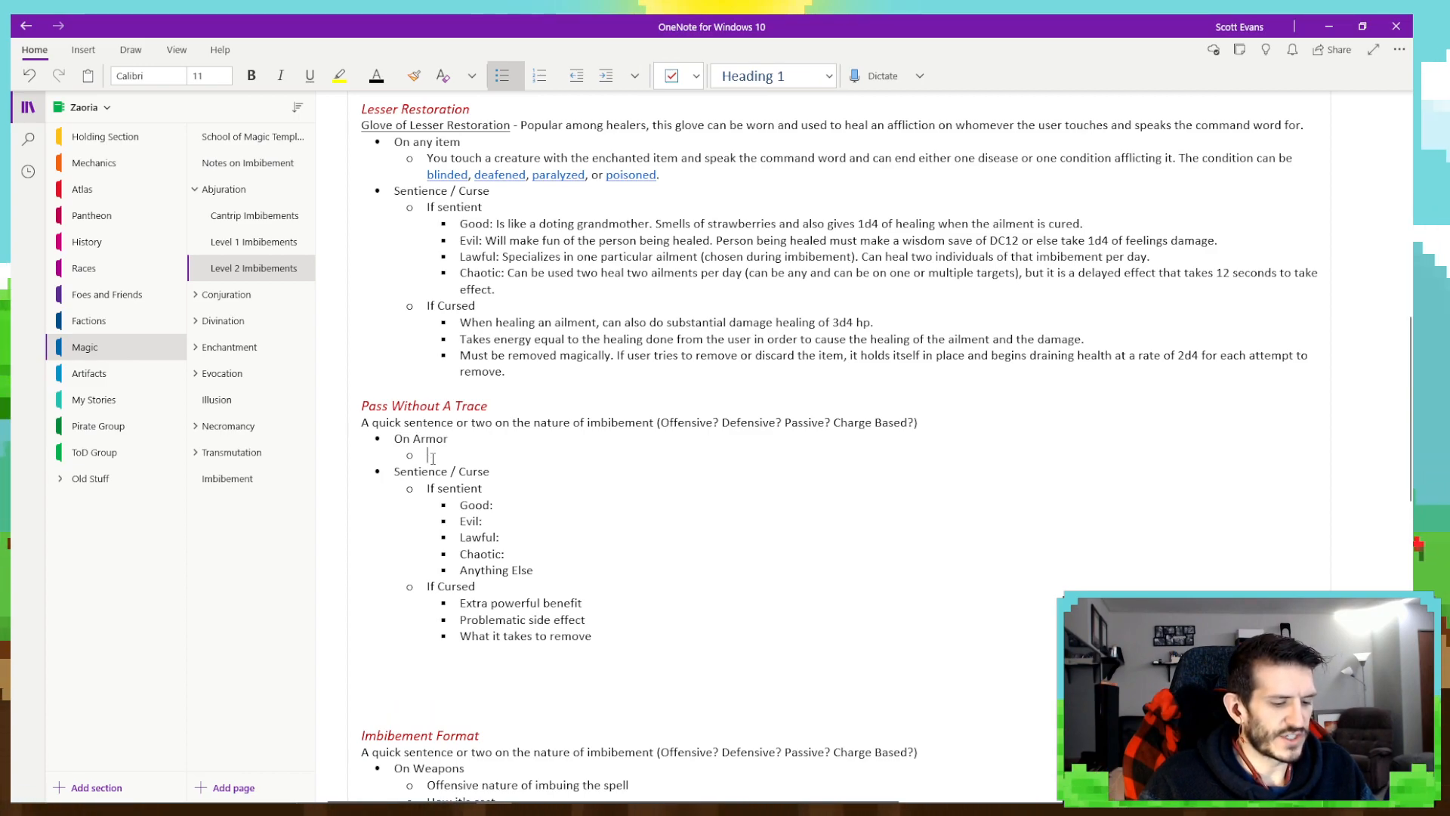
# - Paste the copied spell description as the On Armor sub-bullet, removing the source link and the leftover empty bullet
pyautogui.hotkey('ctrl', 'v')
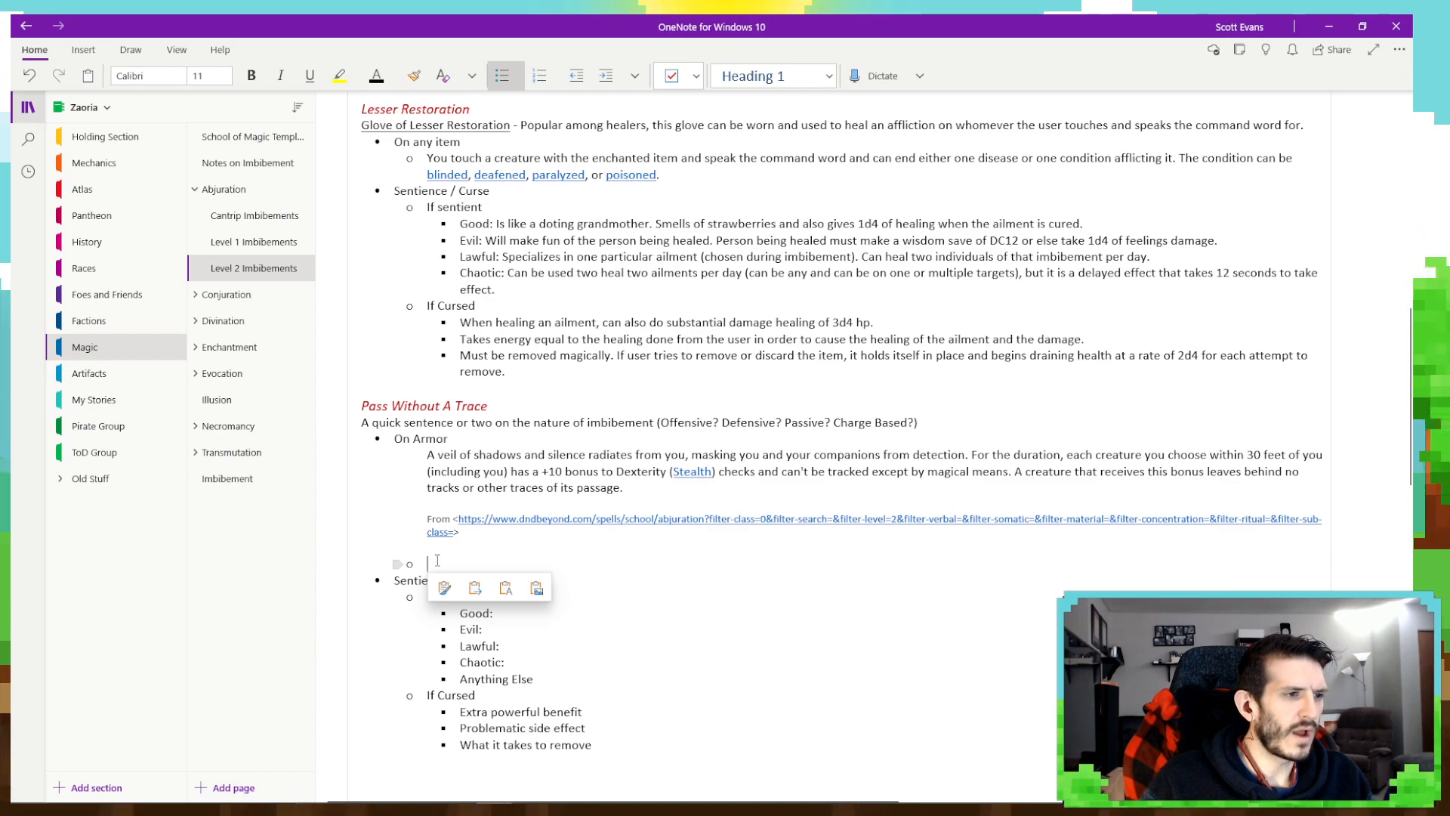
pyautogui.click(401, 519)
pyautogui.press('Delete')
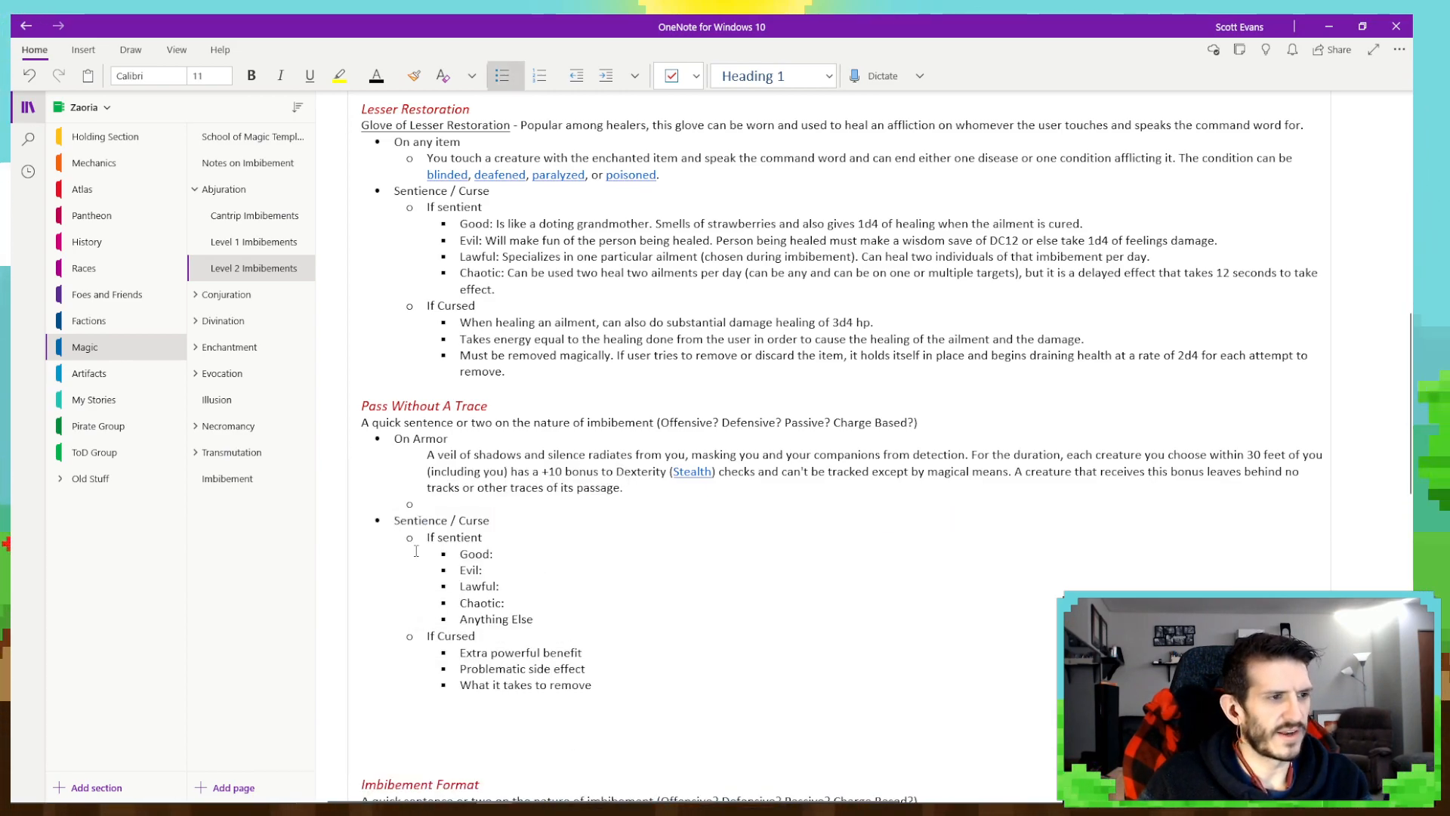
pyautogui.press('BackSpace')
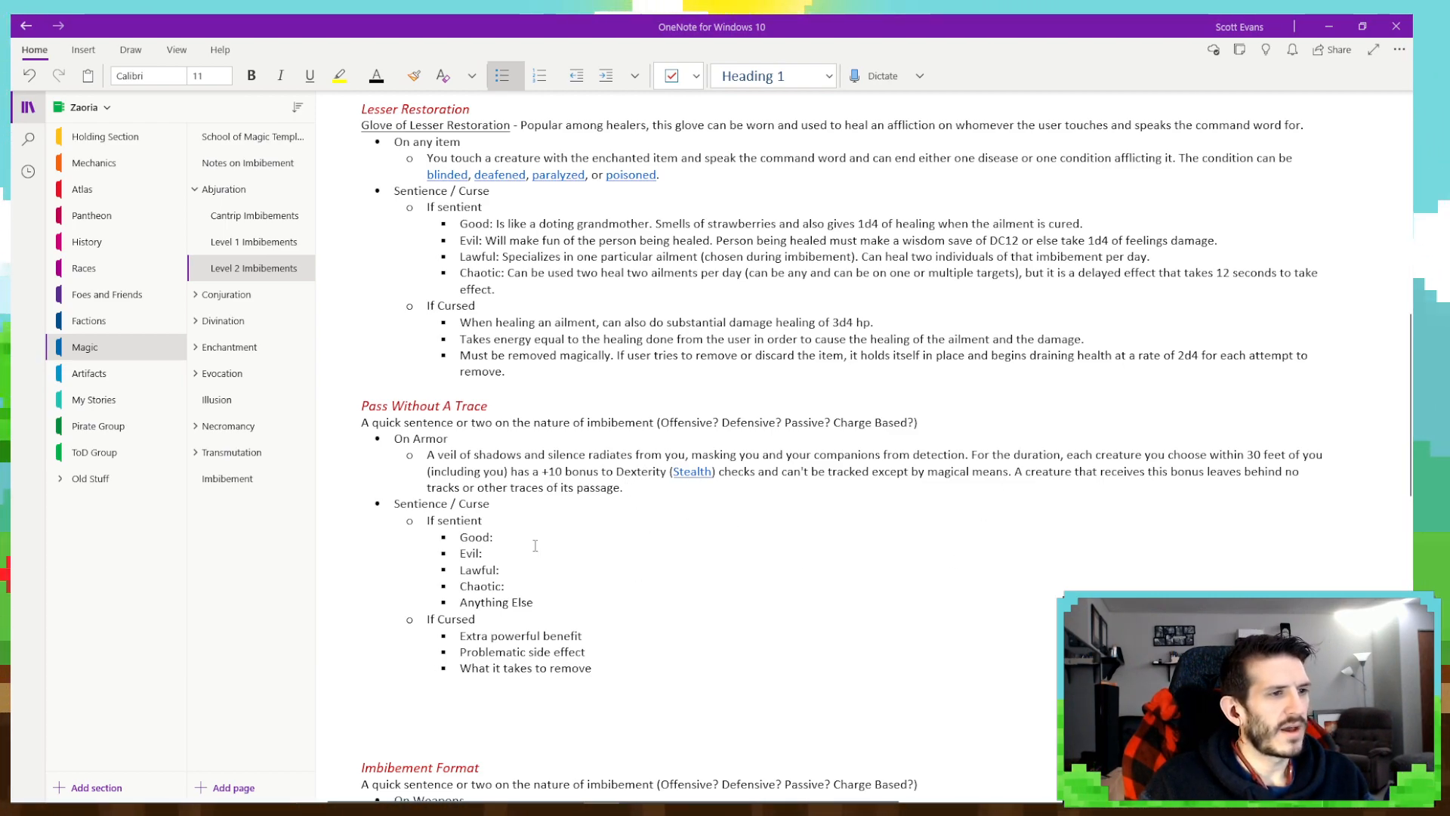
# - Begin the On Armor description with "Once per day, when the command word is spoken and the item is worn," and lowercase the following "A"
pyautogui.click(426, 454)
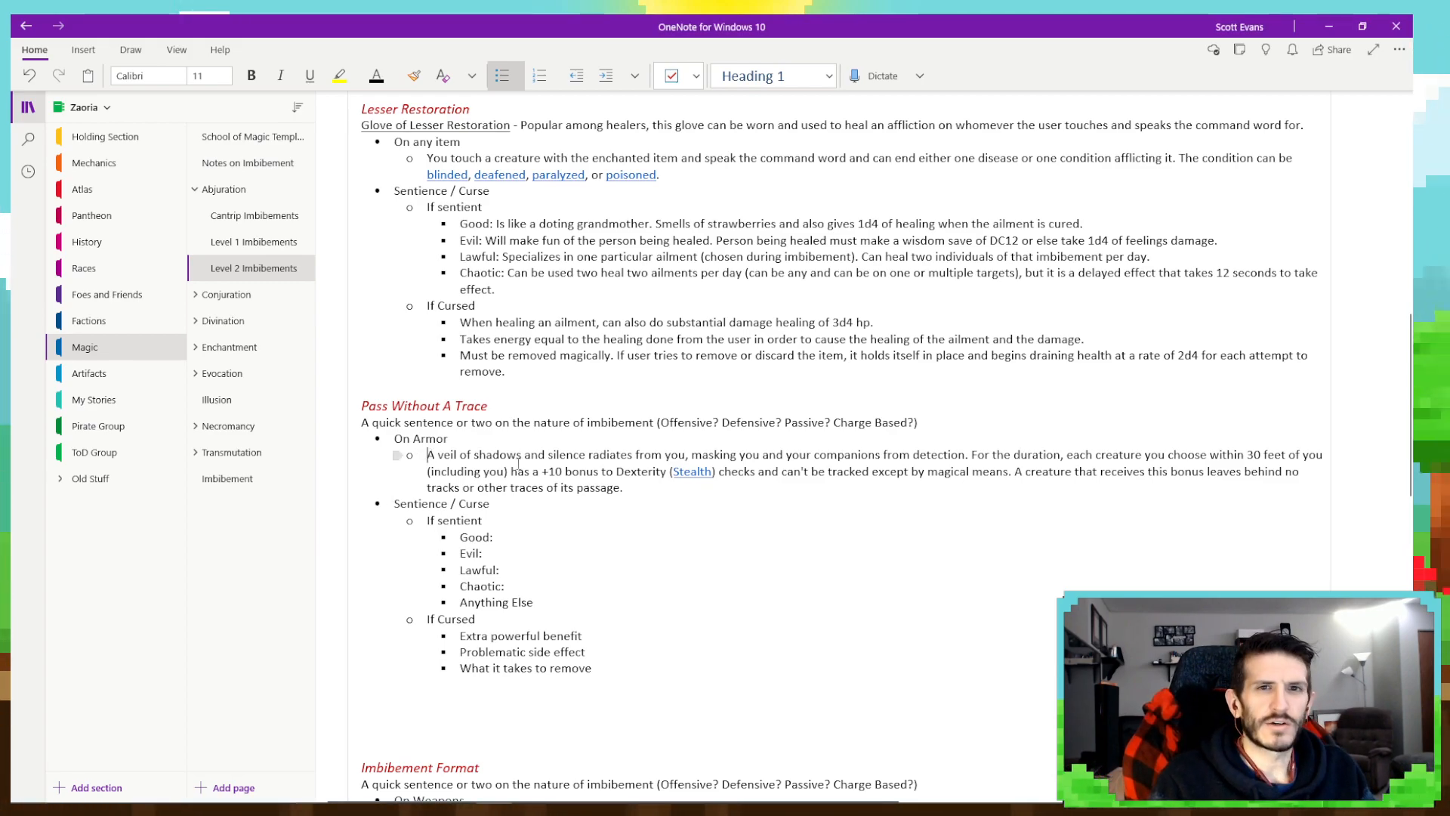
pyautogui.write('Once per day, when t')
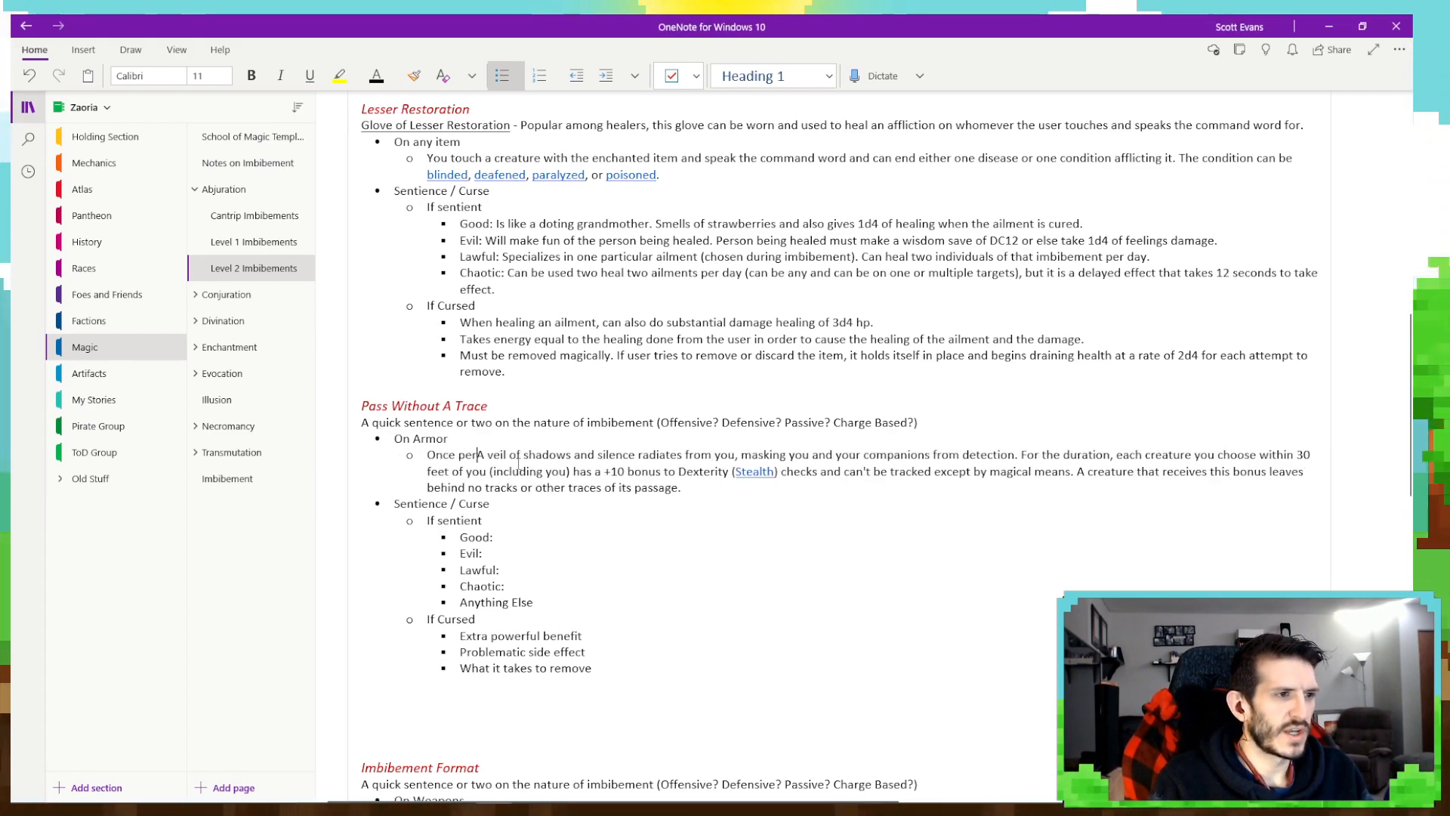
pyautogui.write('he command wor')
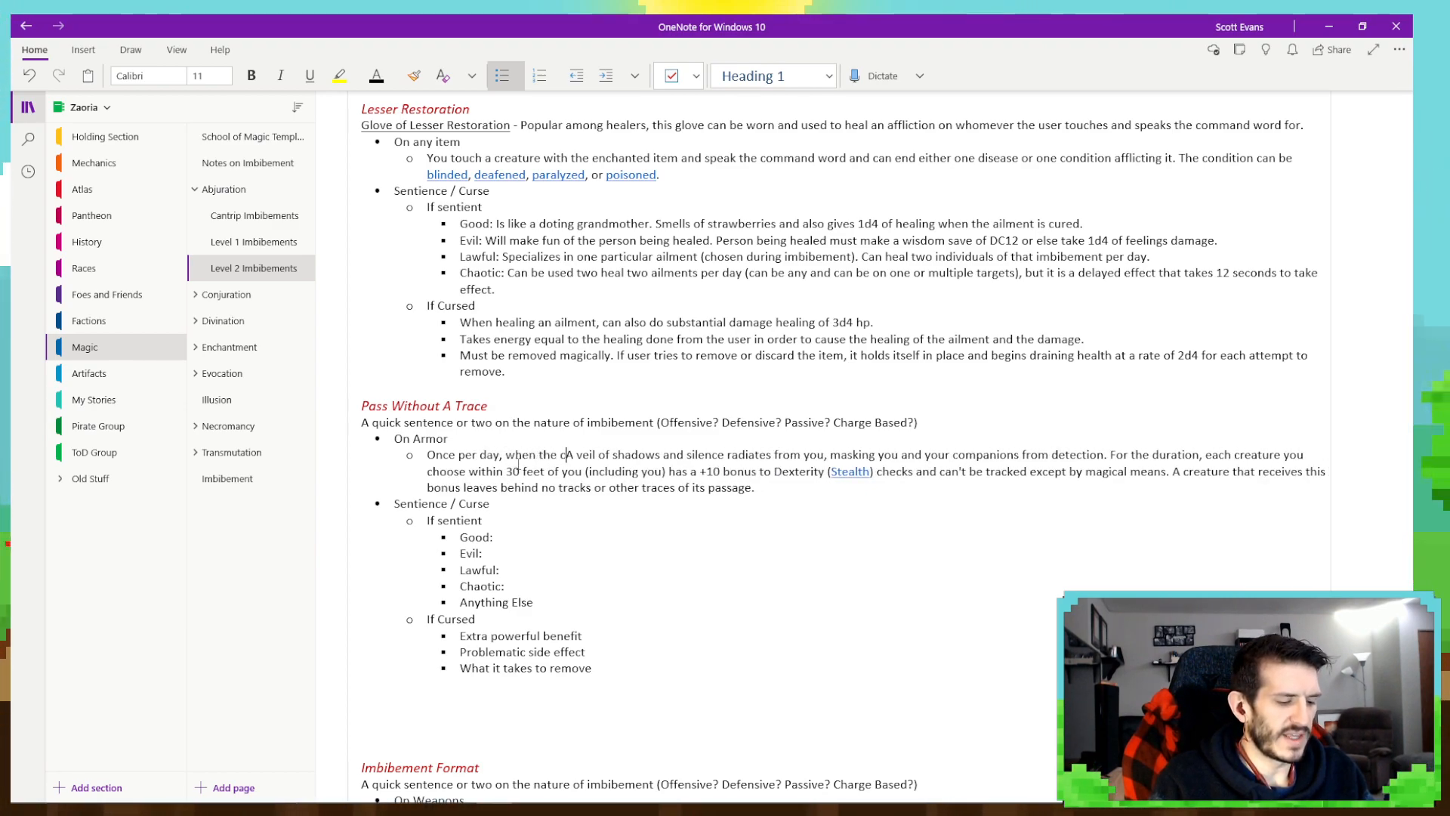
pyautogui.write('d is spoken')
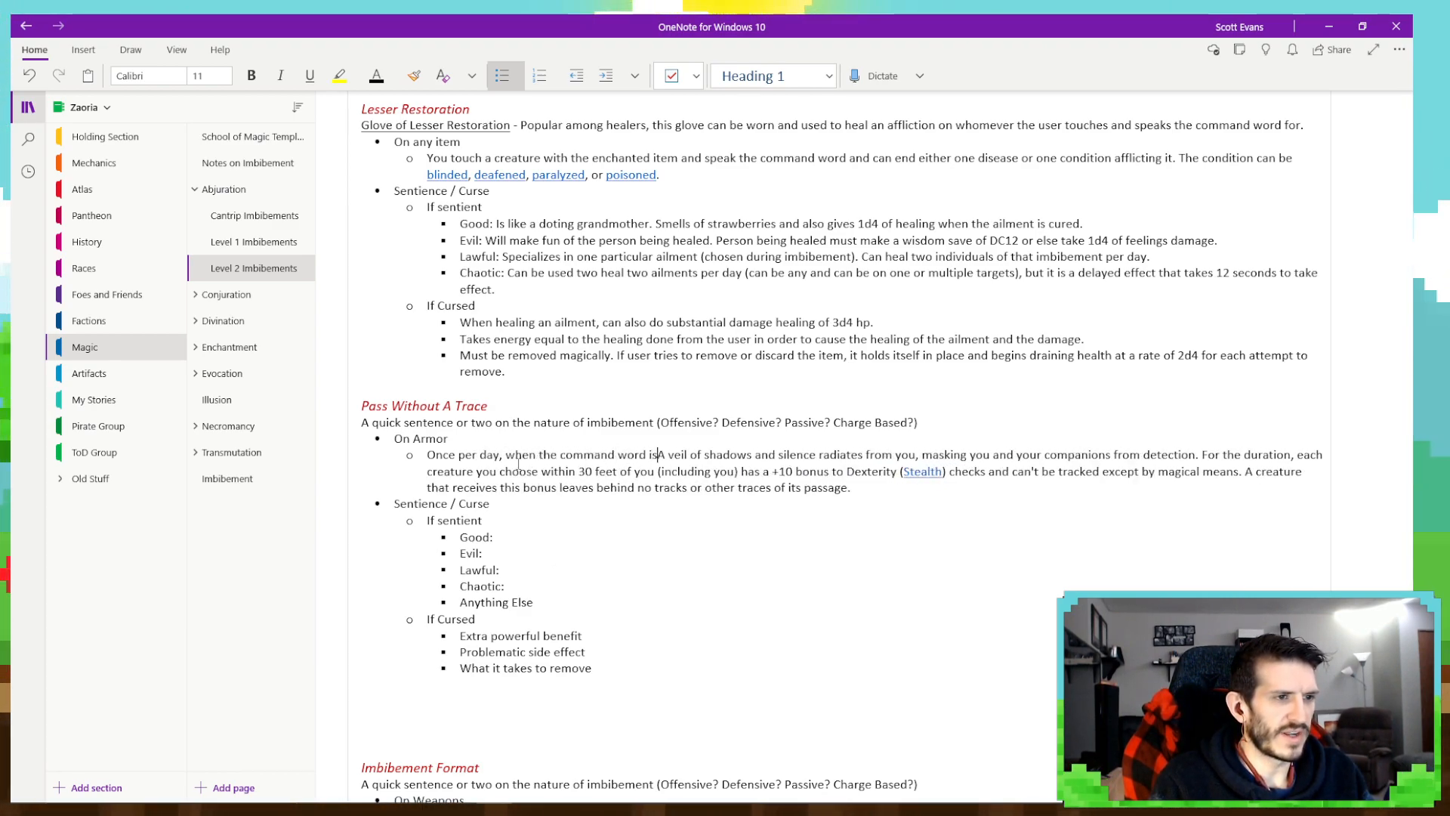
pyautogui.write(' and the item ')
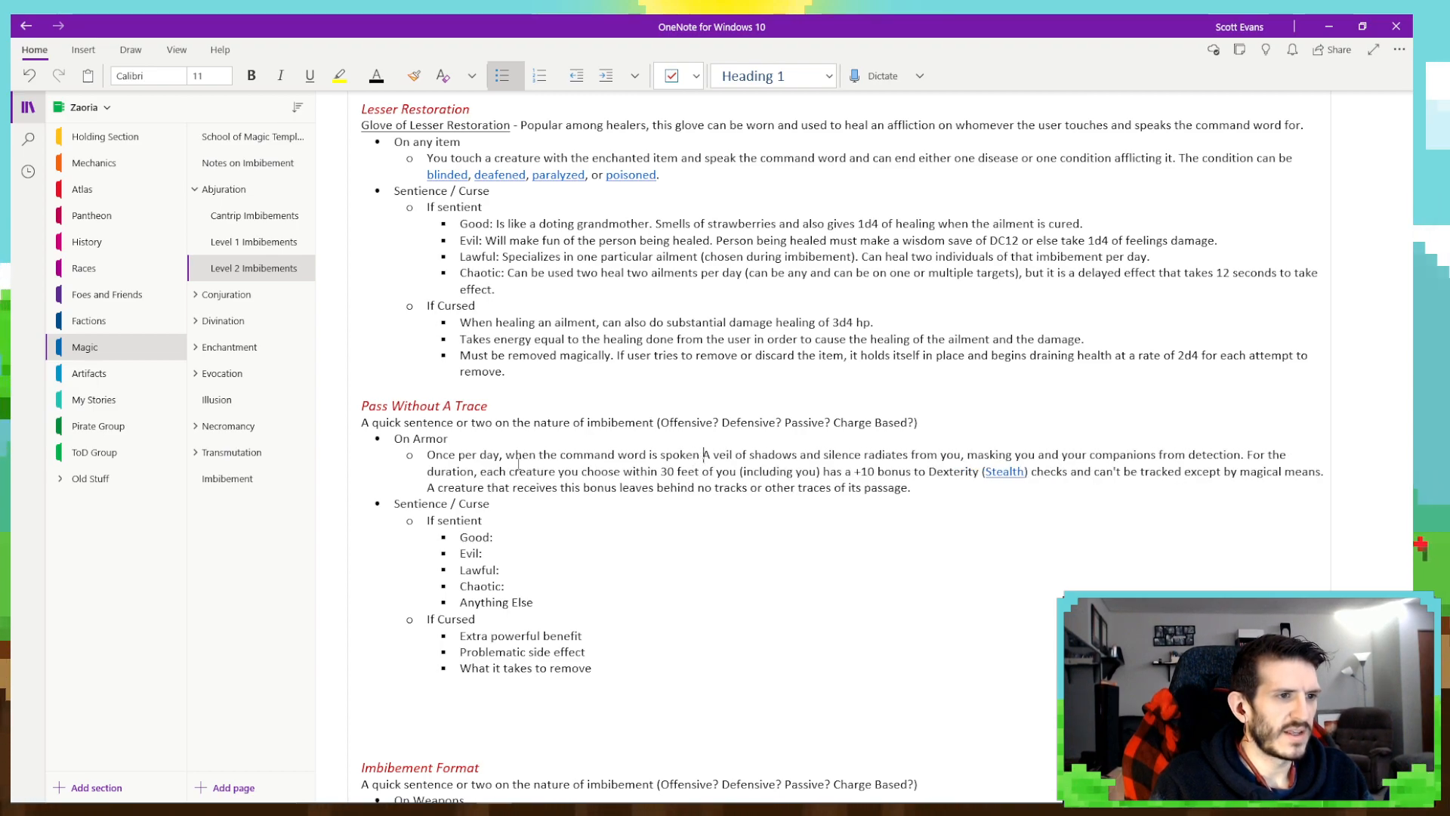
pyautogui.write('is worn,')
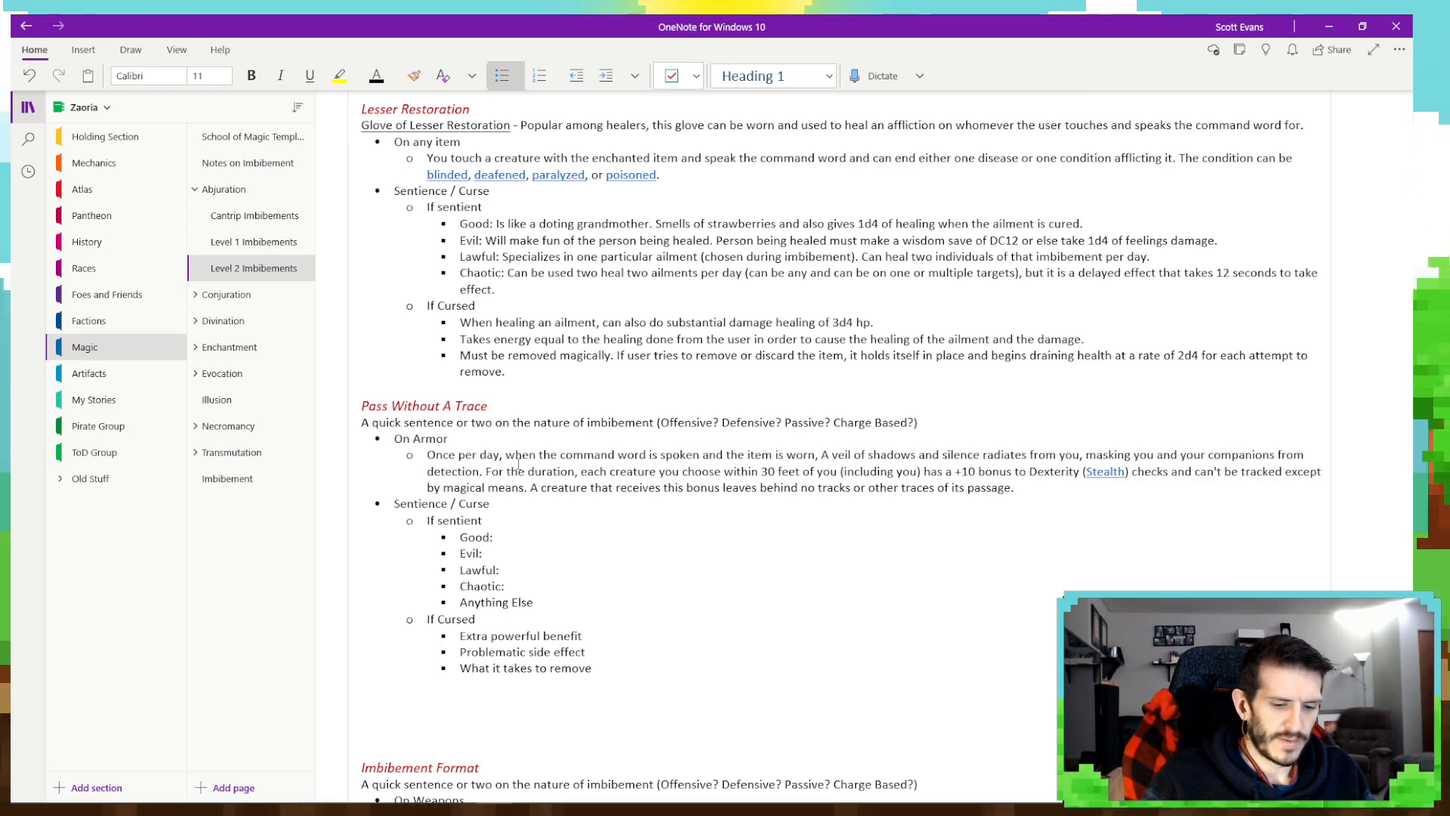
pyautogui.press('Delete')
pyautogui.write('a')
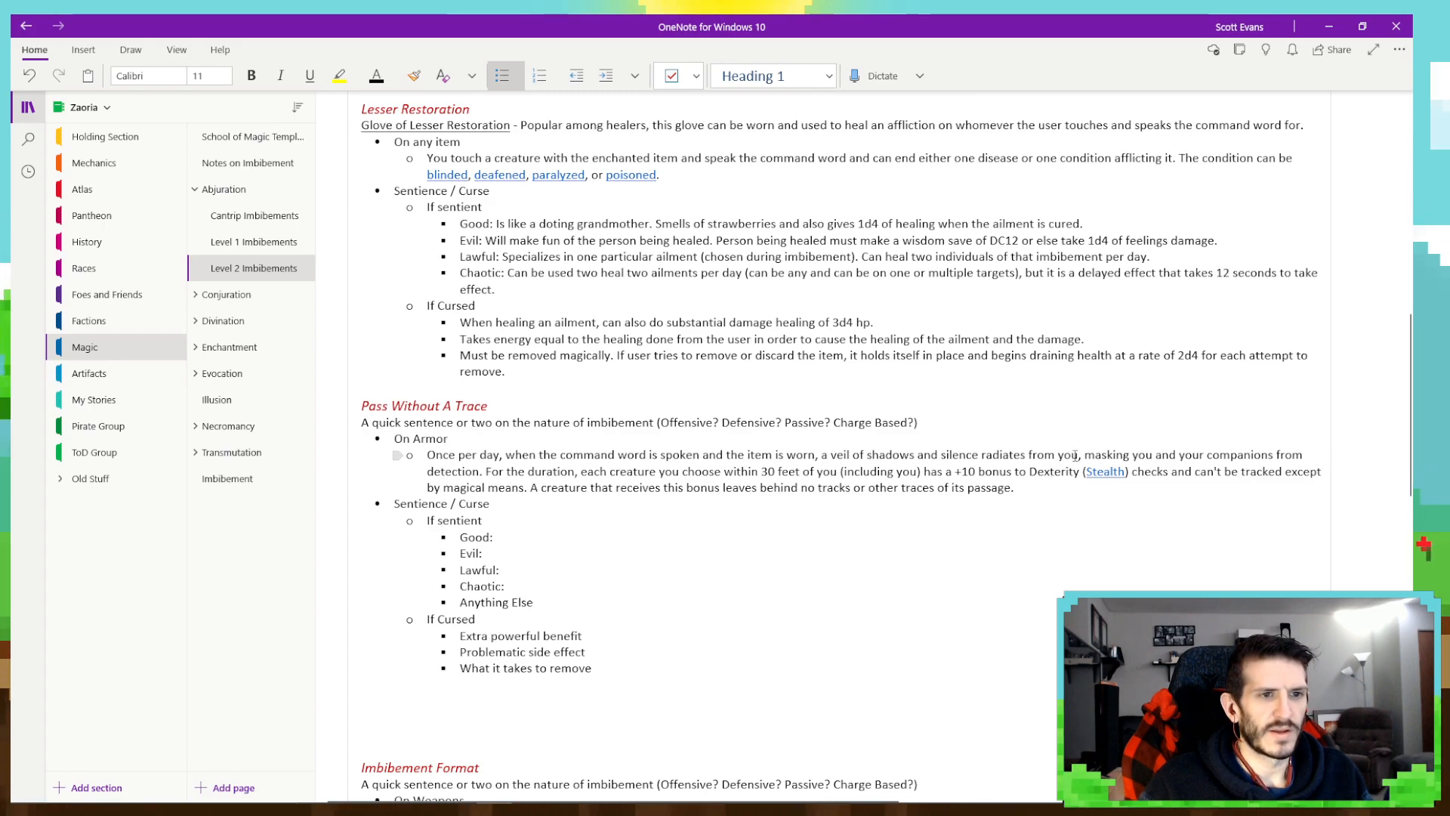
# - Replace "you" after "radiates from" in the On Armor description with "the article of clothing"
pyautogui.click(1065, 456)
pyautogui.press('Delete')
pyautogui.press('Delete')
pyautogui.press('Delete')
pyautogui.press('BackSpace')
pyautogui.write('the ar')
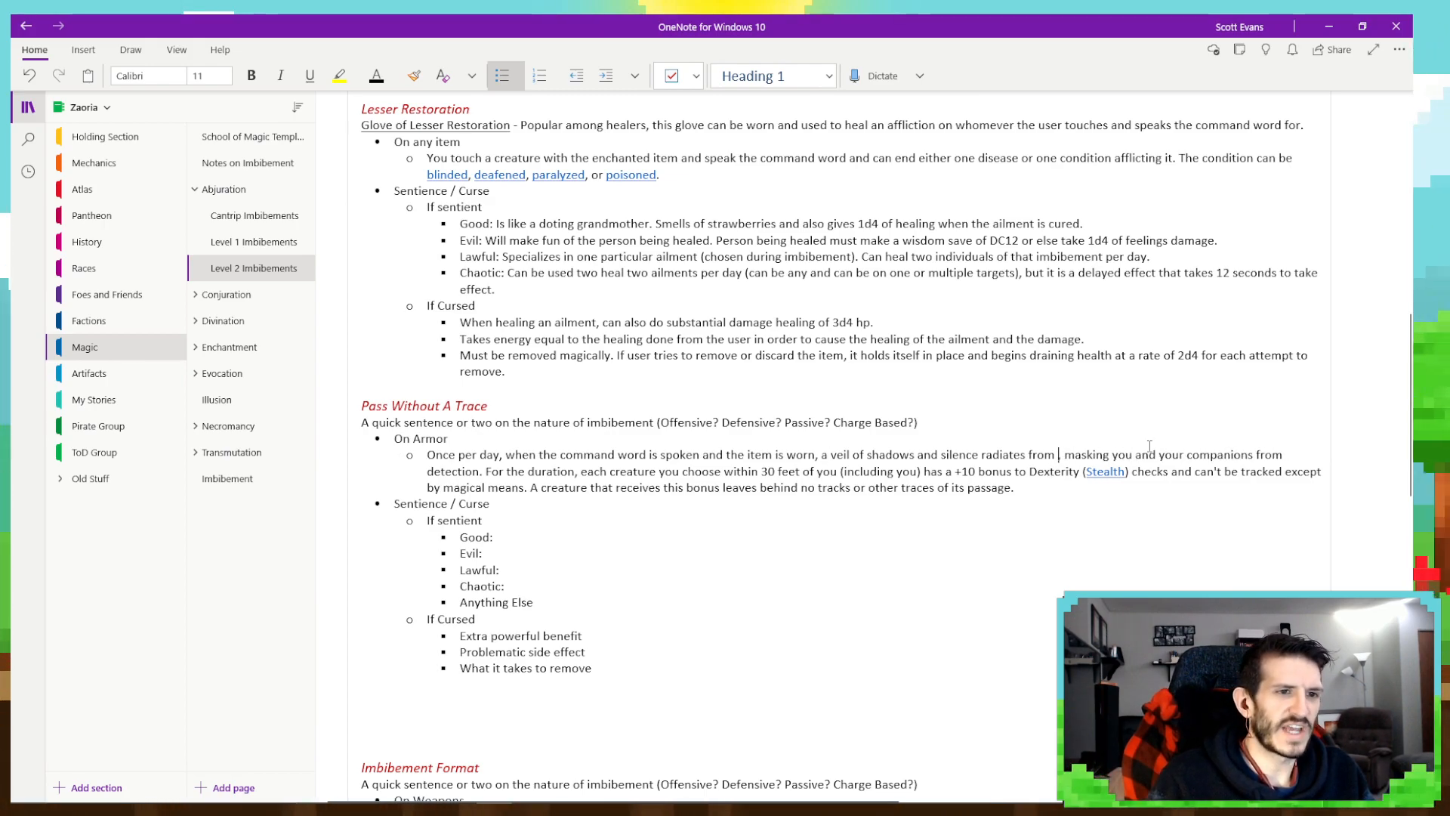
pyautogui.write('ticle of clothing')
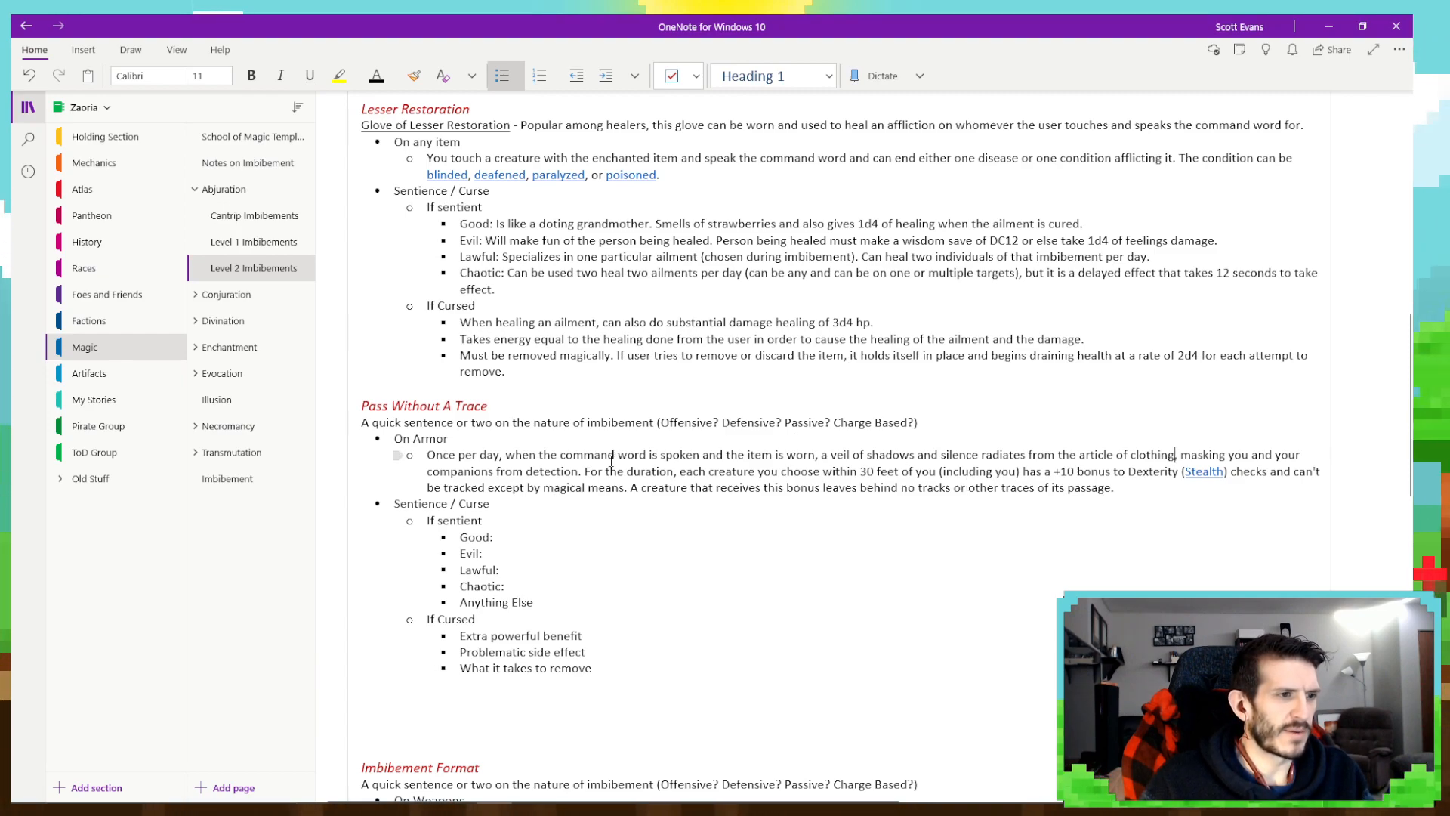
# - Check the spell's duration on D&D Beyond, then in OneNote add "for one hour" after "clothing" and delete "you choose" after "each creature"
pyautogui.moveTo(526, 801)
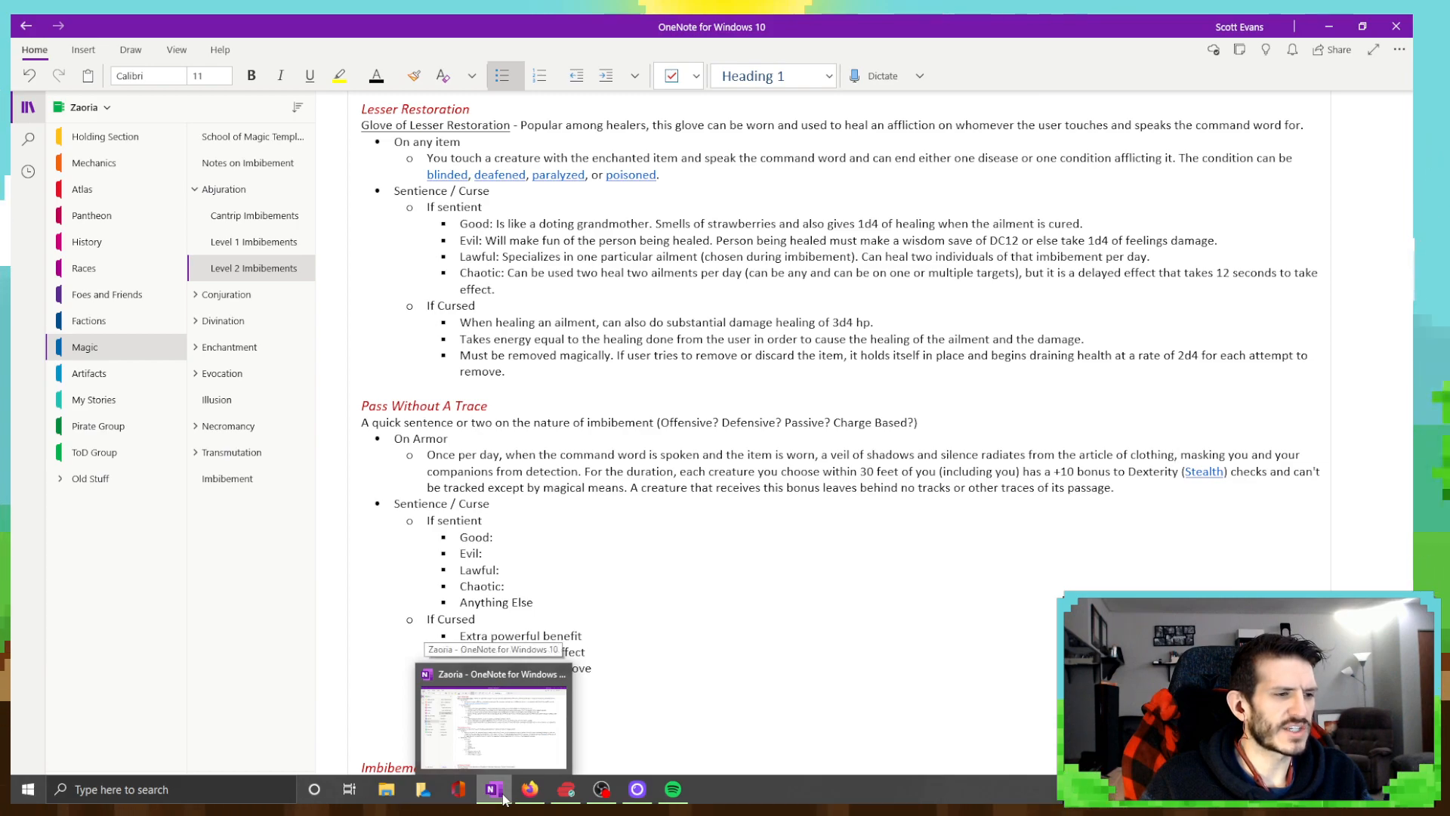
pyautogui.hotkey('alt', 'Tab')
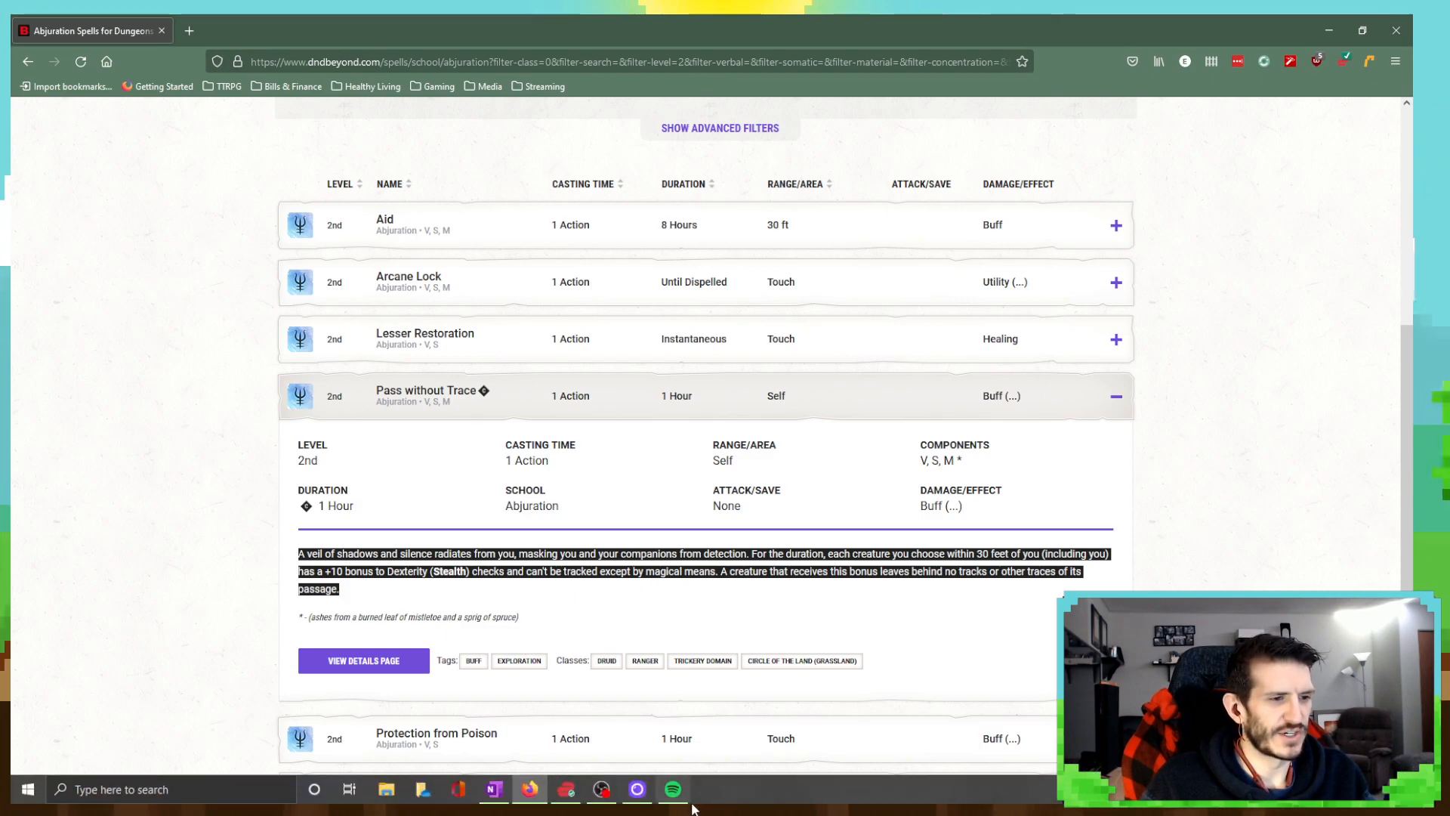
pyautogui.click(490, 797)
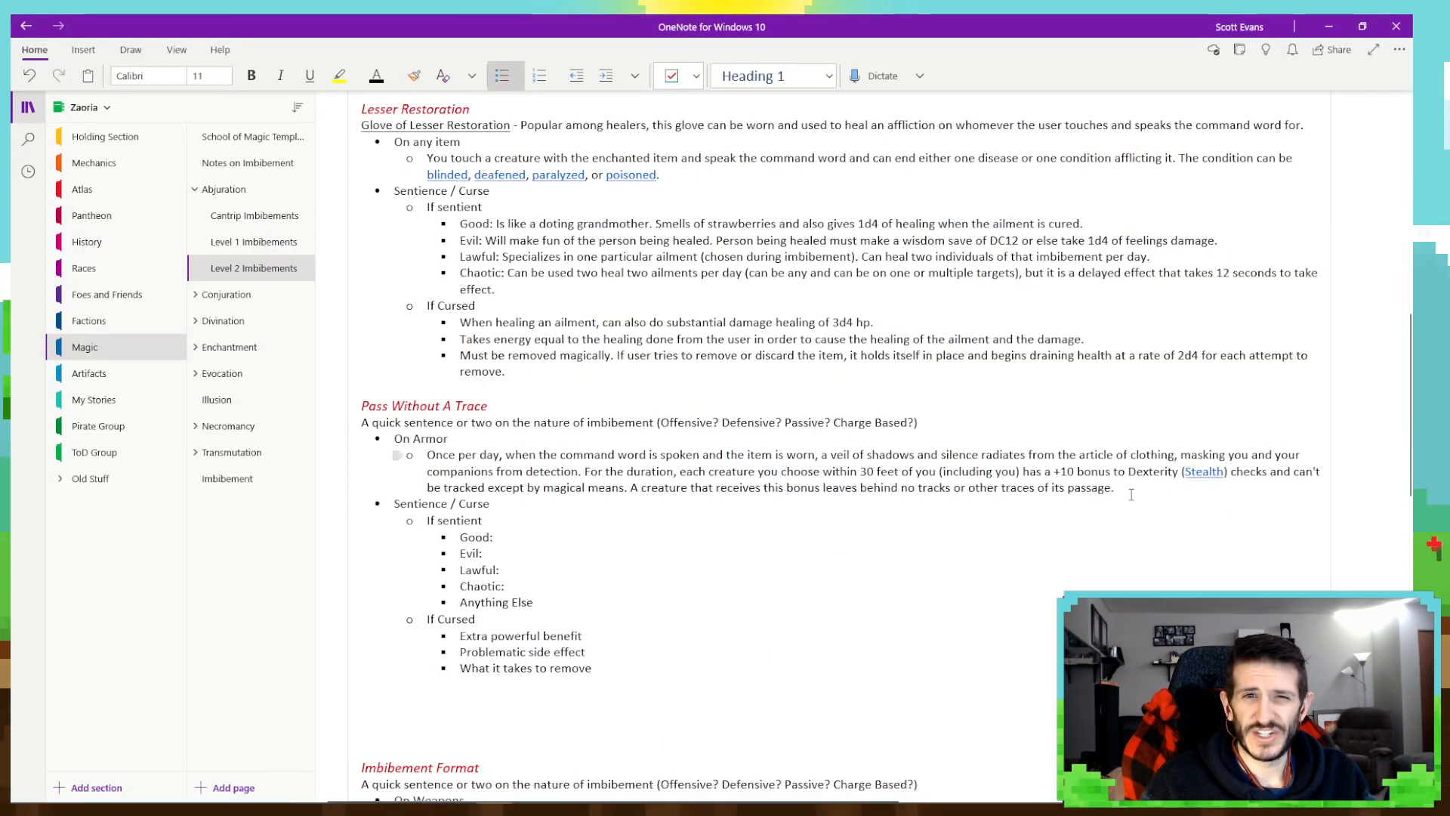
pyautogui.write('for one h')
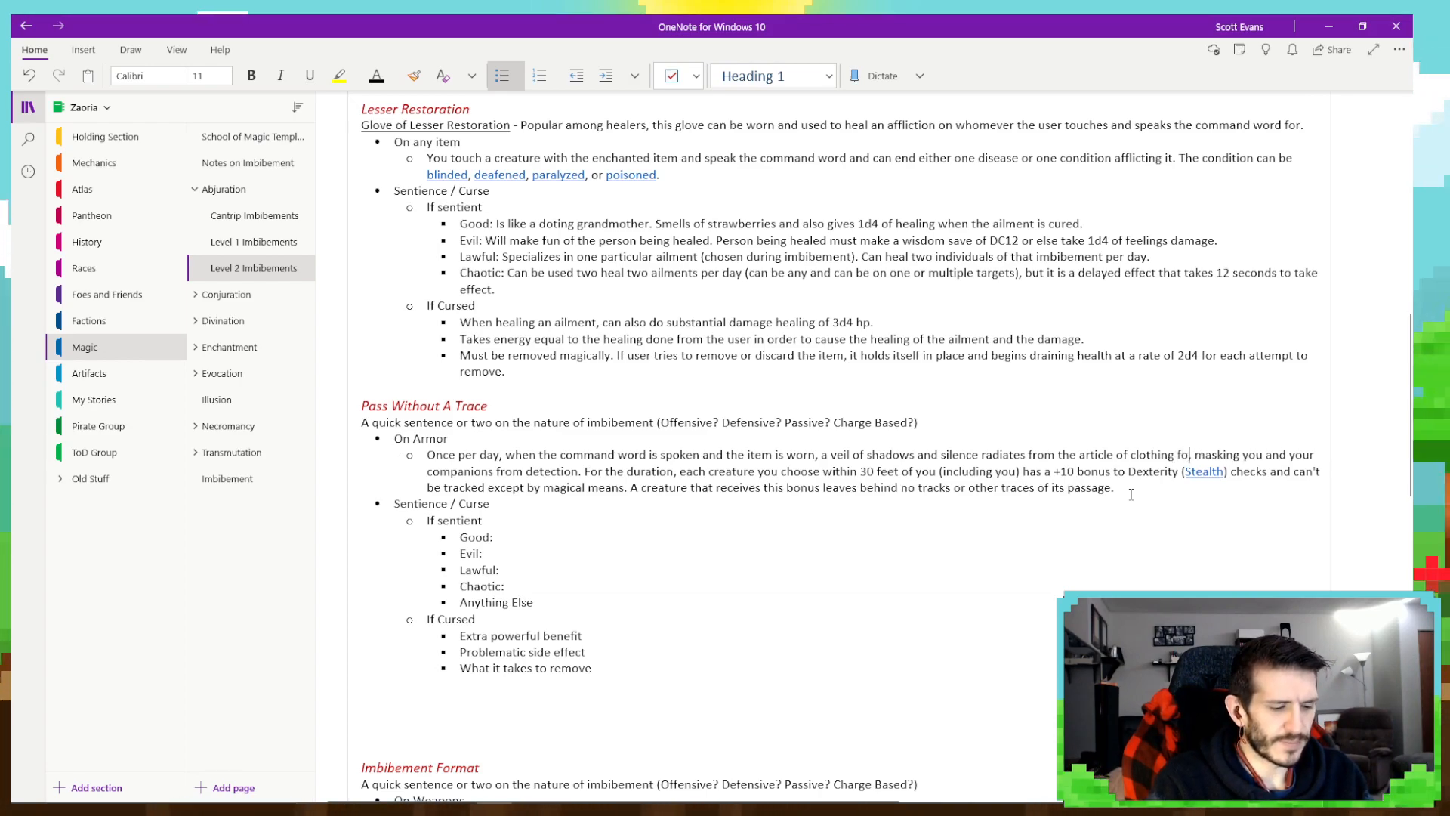
pyautogui.write('our')
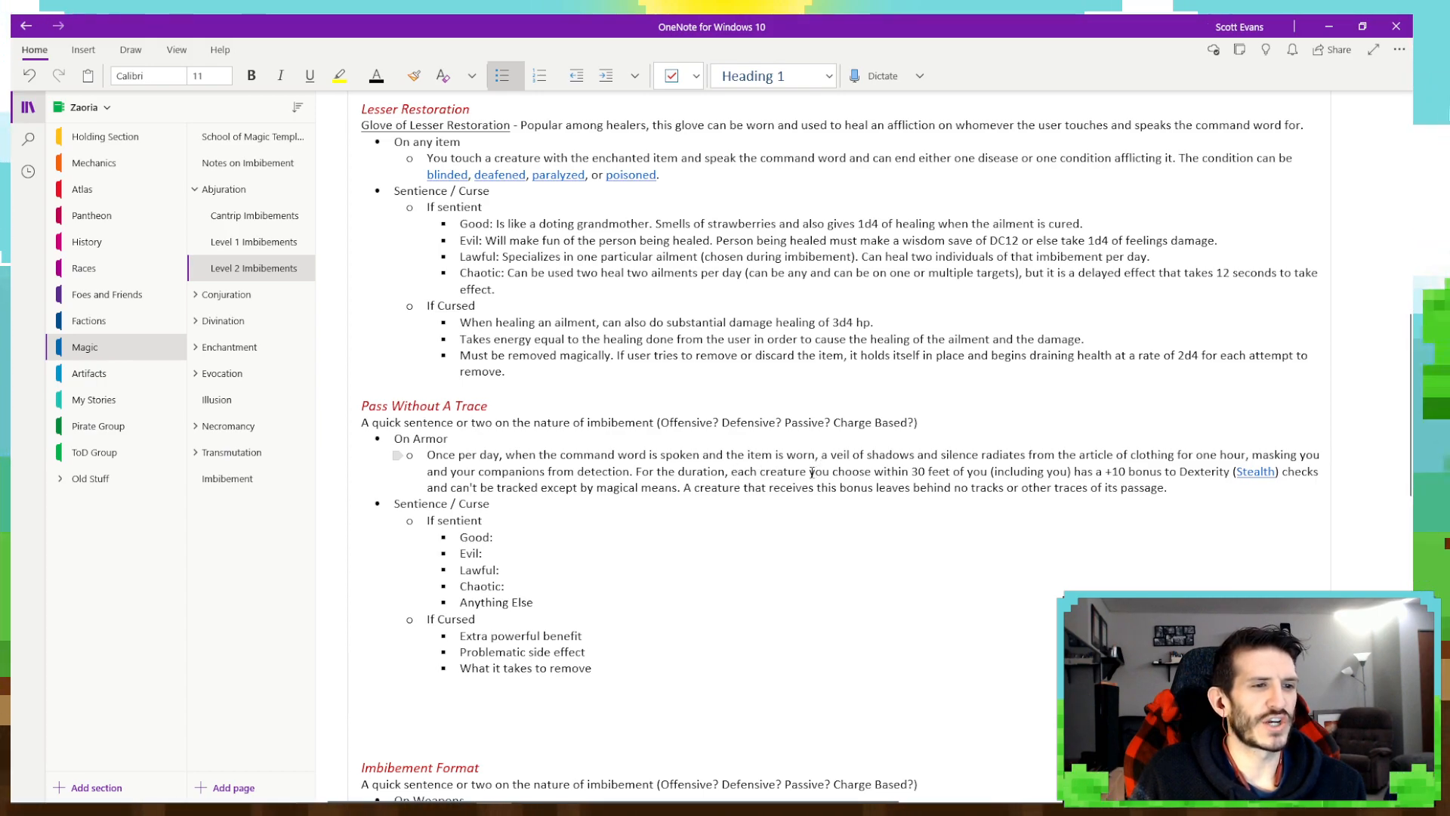
pyautogui.moveTo(810, 472); pyautogui.dragTo(875, 472)
pyautogui.press('BackSpace')
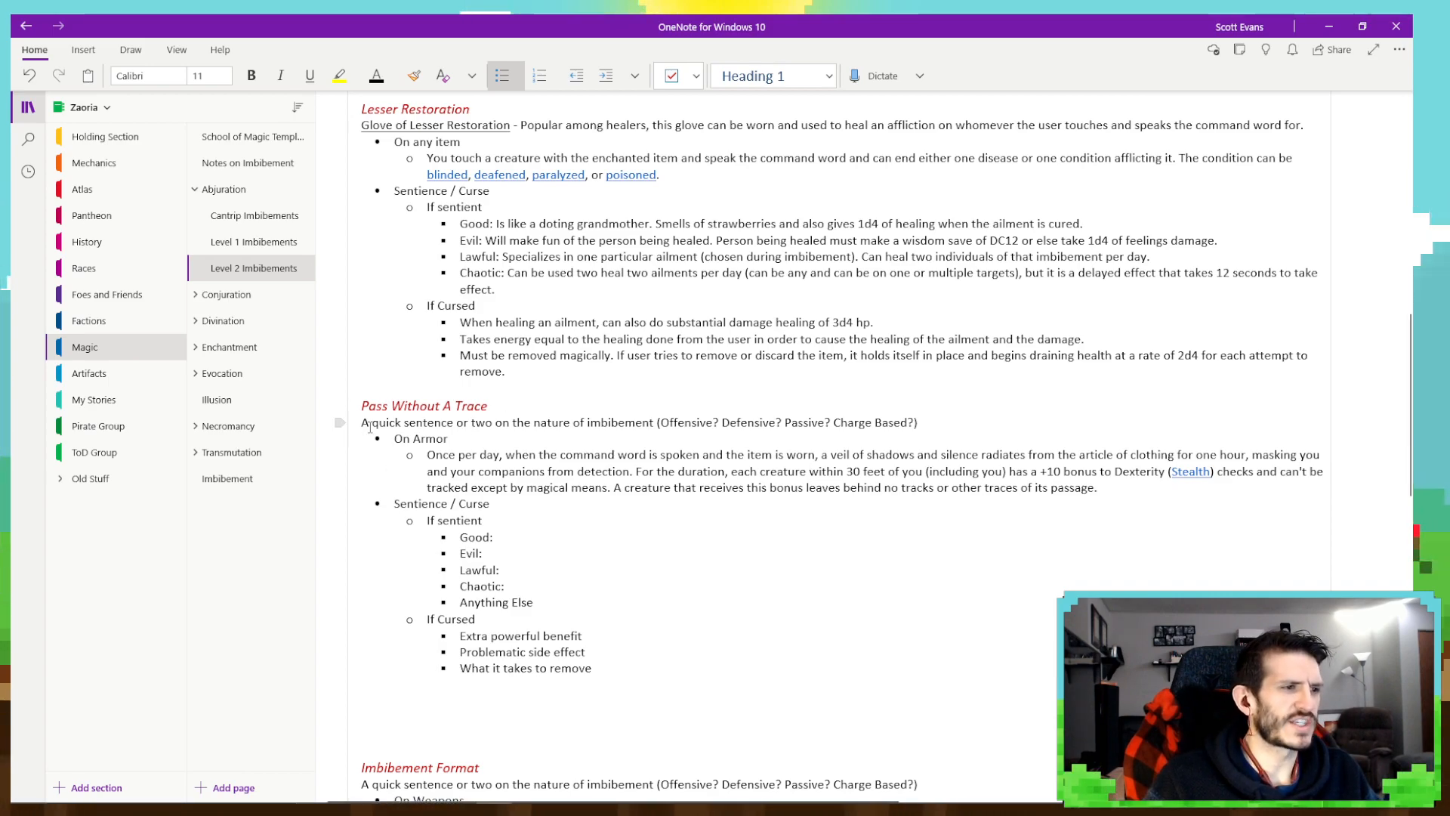
# - Replace the placeholder sentence under the Pass Without A Trace heading with an underlined "Sneakin' Shoes" followed by a plain dash
pyautogui.moveTo(361, 423)
pyautogui.mouseDown()
pyautogui.moveTo(471, 423)
pyautogui.moveTo(491, 405)
pyautogui.moveTo(917, 420)
pyautogui.mouseUp()
pyautogui.press('Delete')
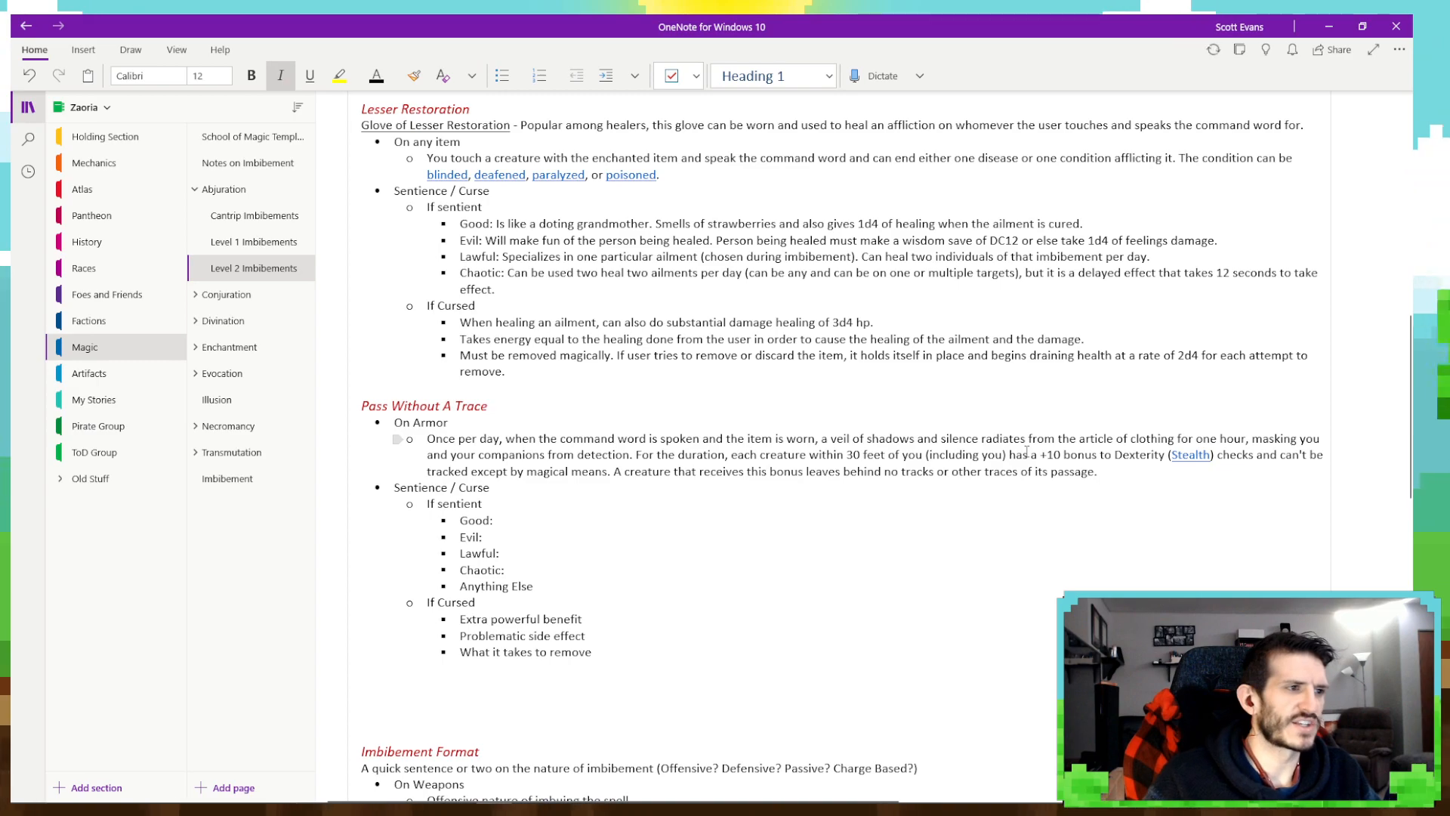
pyautogui.press('Return')
pyautogui.hotkey('ctrl', 'u')
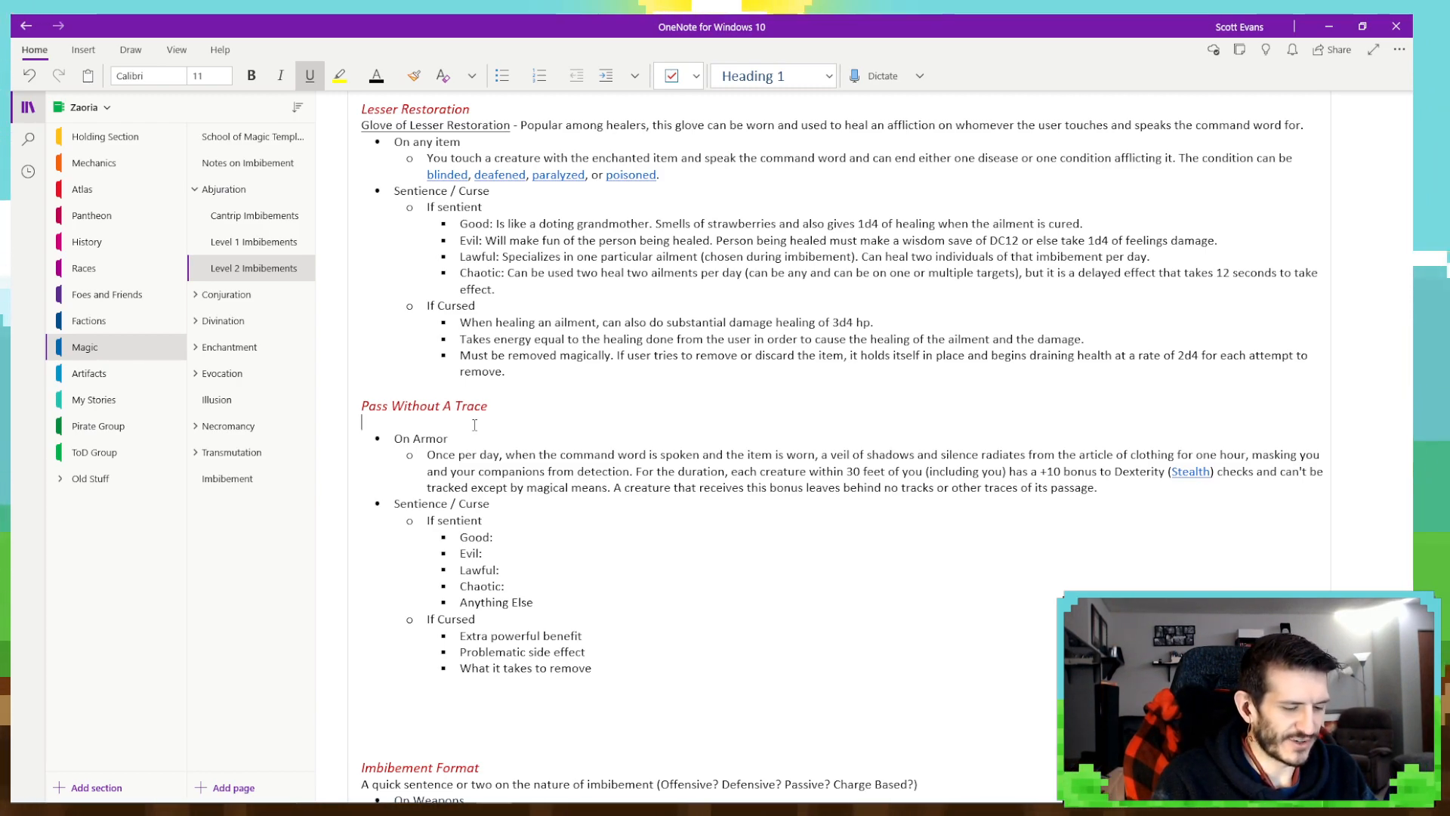
pyautogui.write('Sneak')
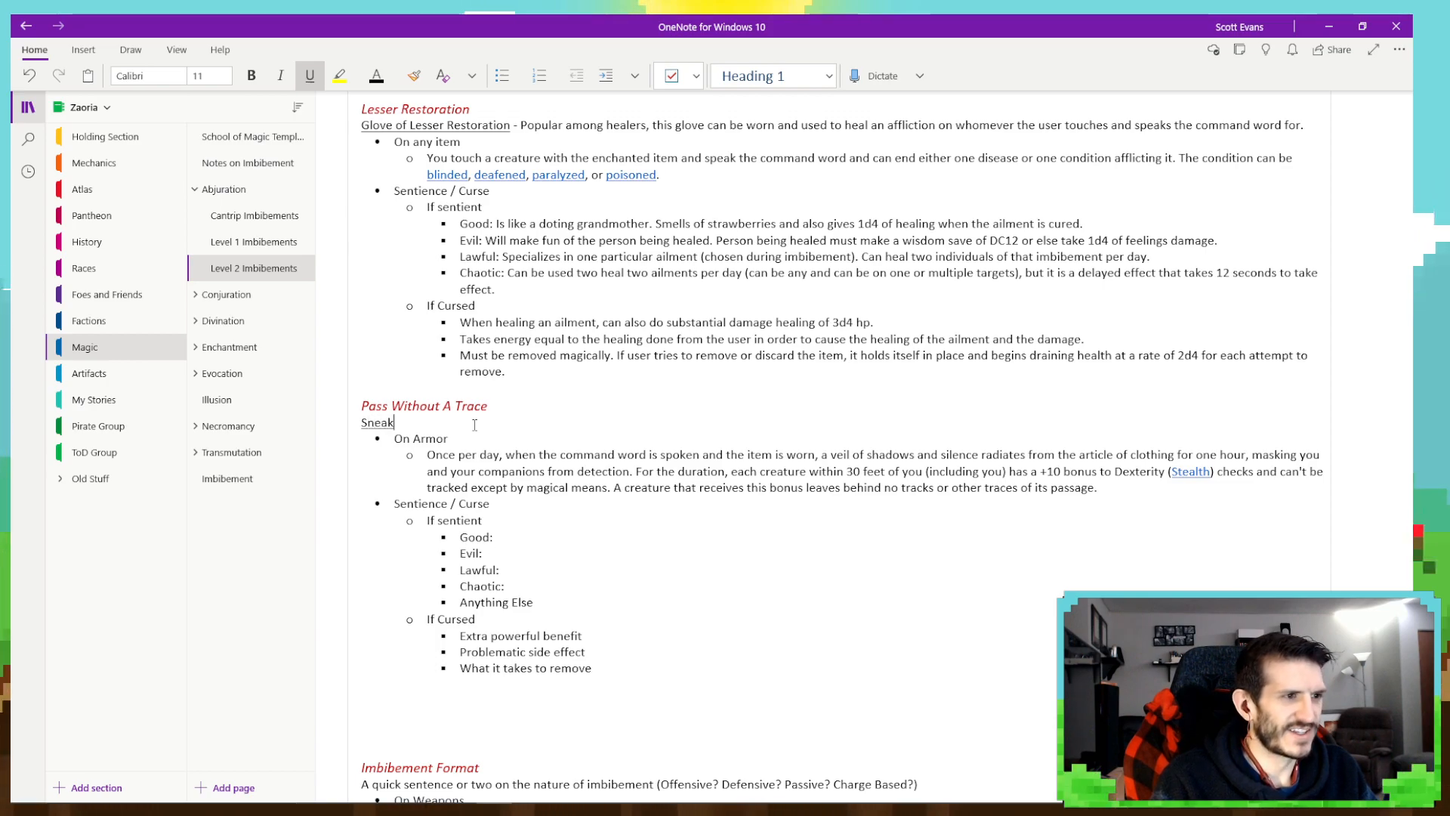
pyautogui.write("in' S")
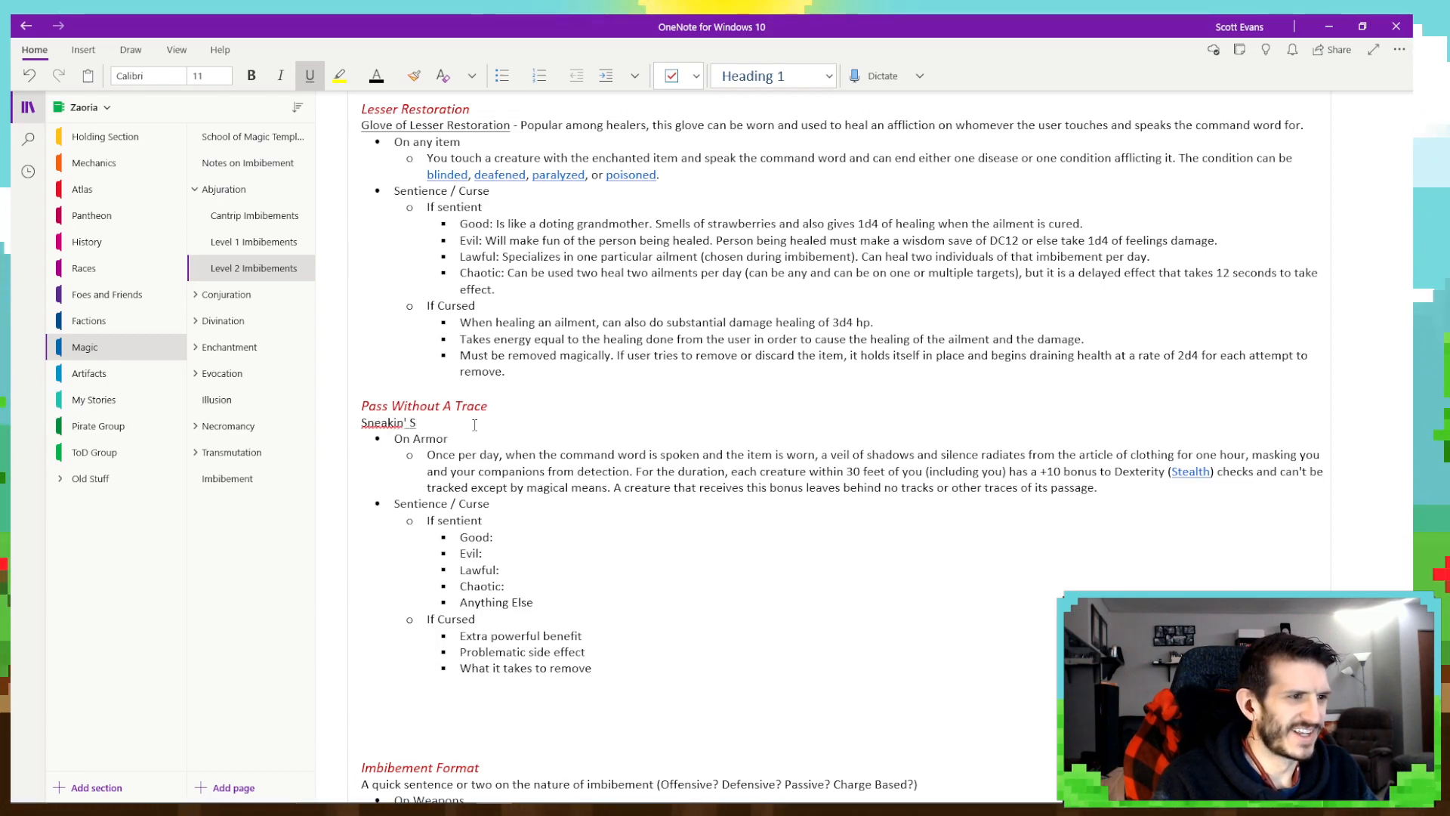
pyautogui.write('hoes')
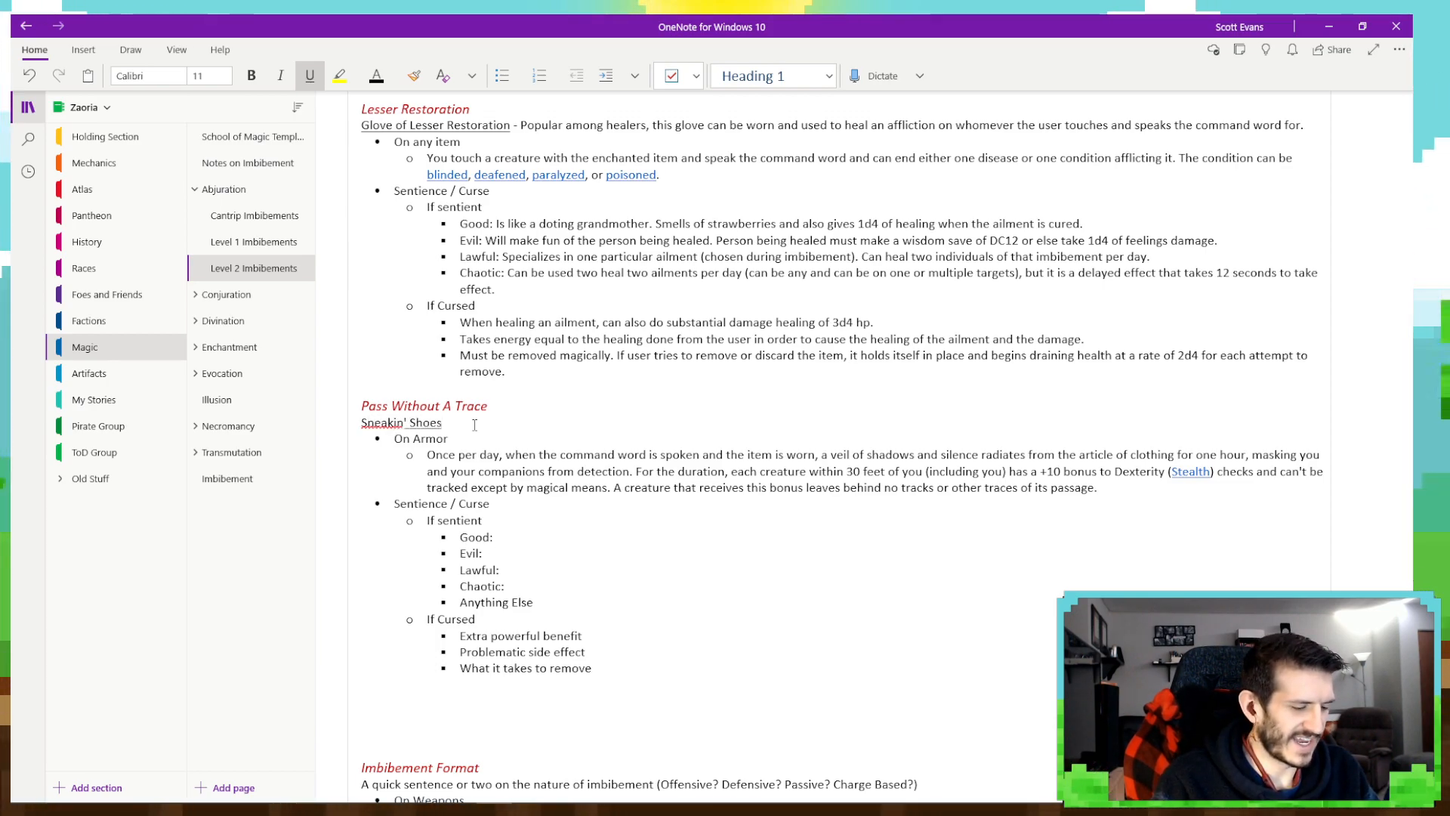
pyautogui.hotkey('ctrl', 'u')
pyautogui.write('-')
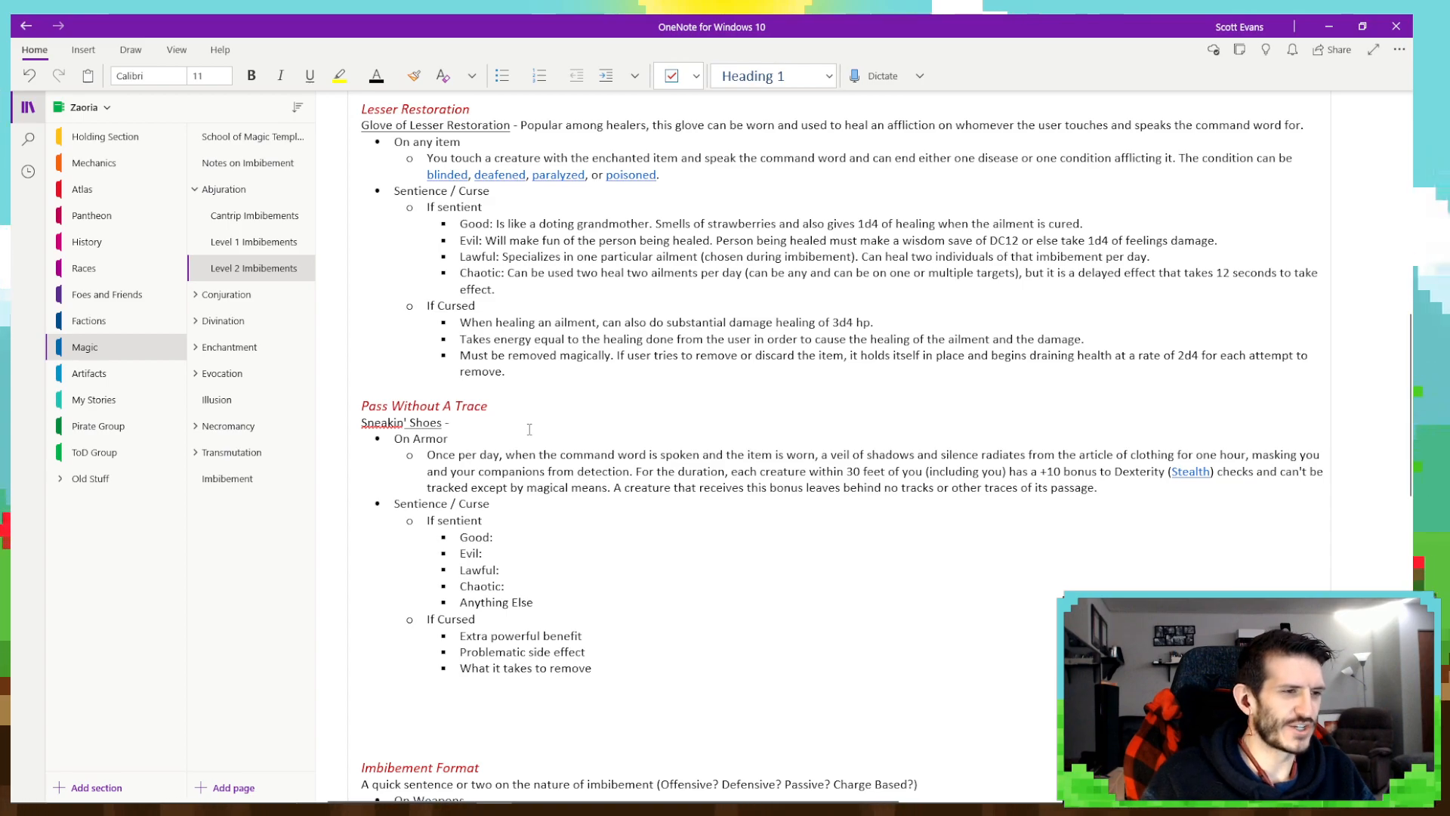
# - Consult the item rarity levels on the Notes on Imbibement page, then return to Level 2 Imbibements with the notebook navigation hidden
pyautogui.click(255, 167)
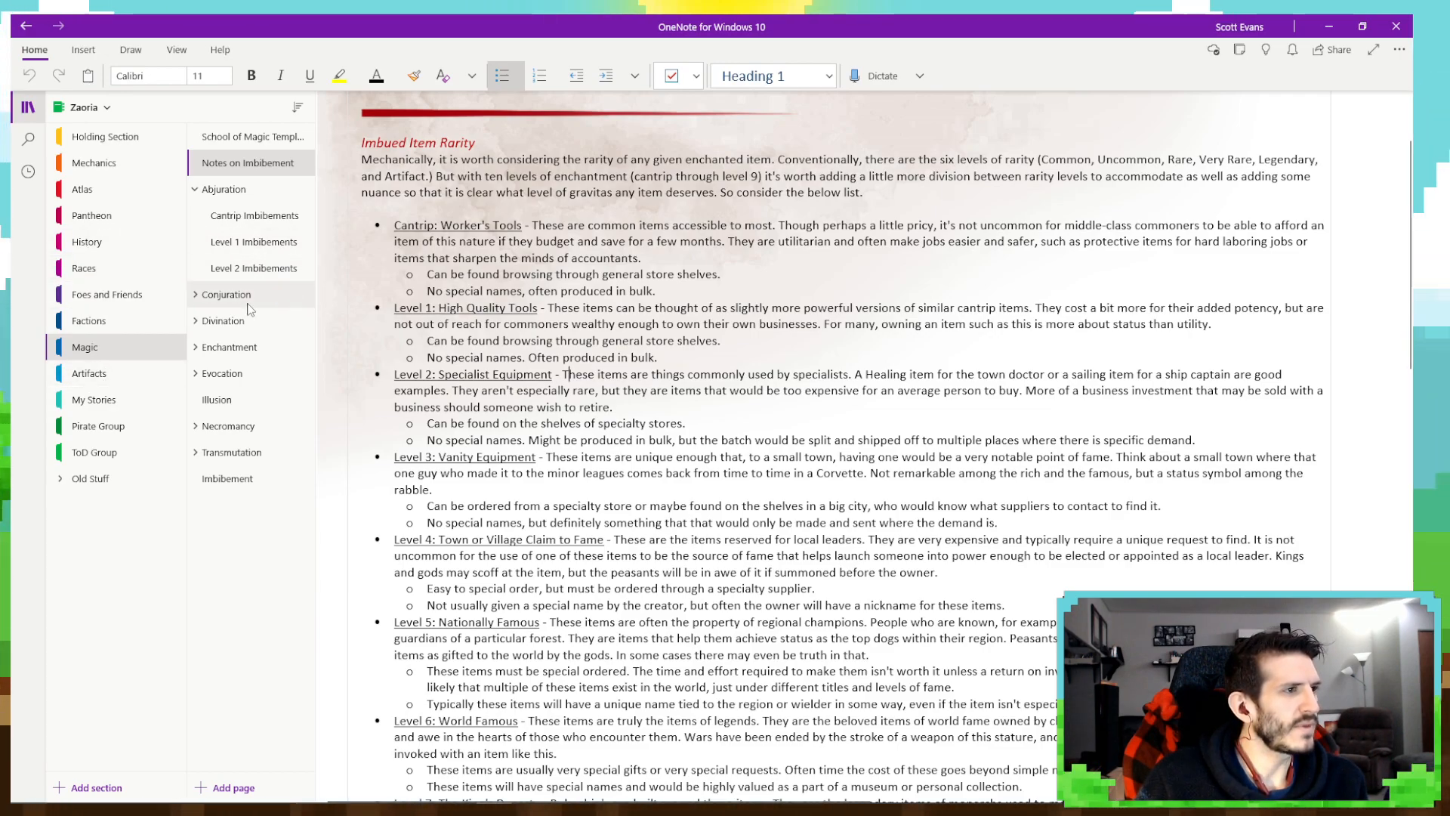
pyautogui.click(250, 269)
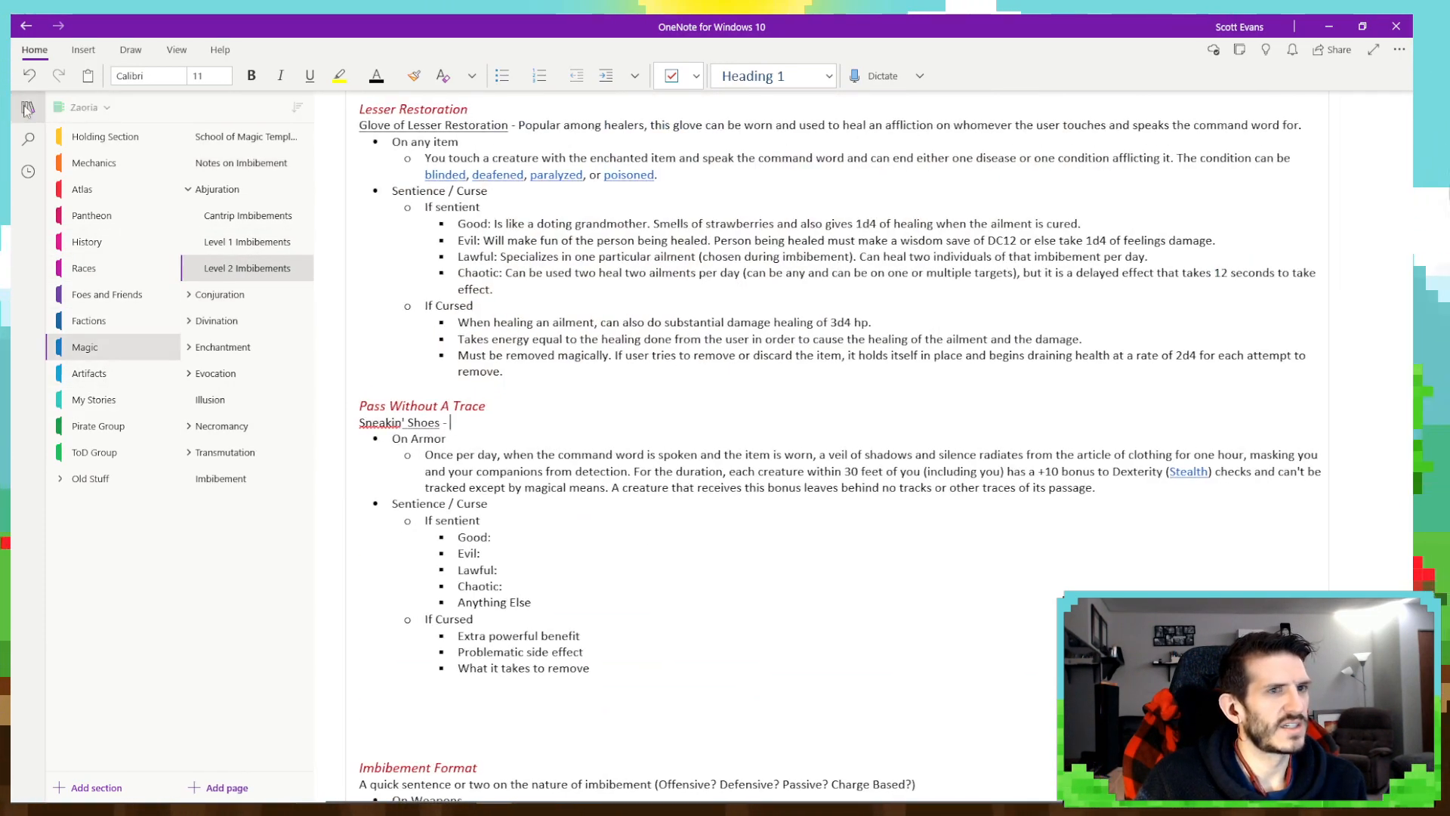
pyautogui.click(27, 110)
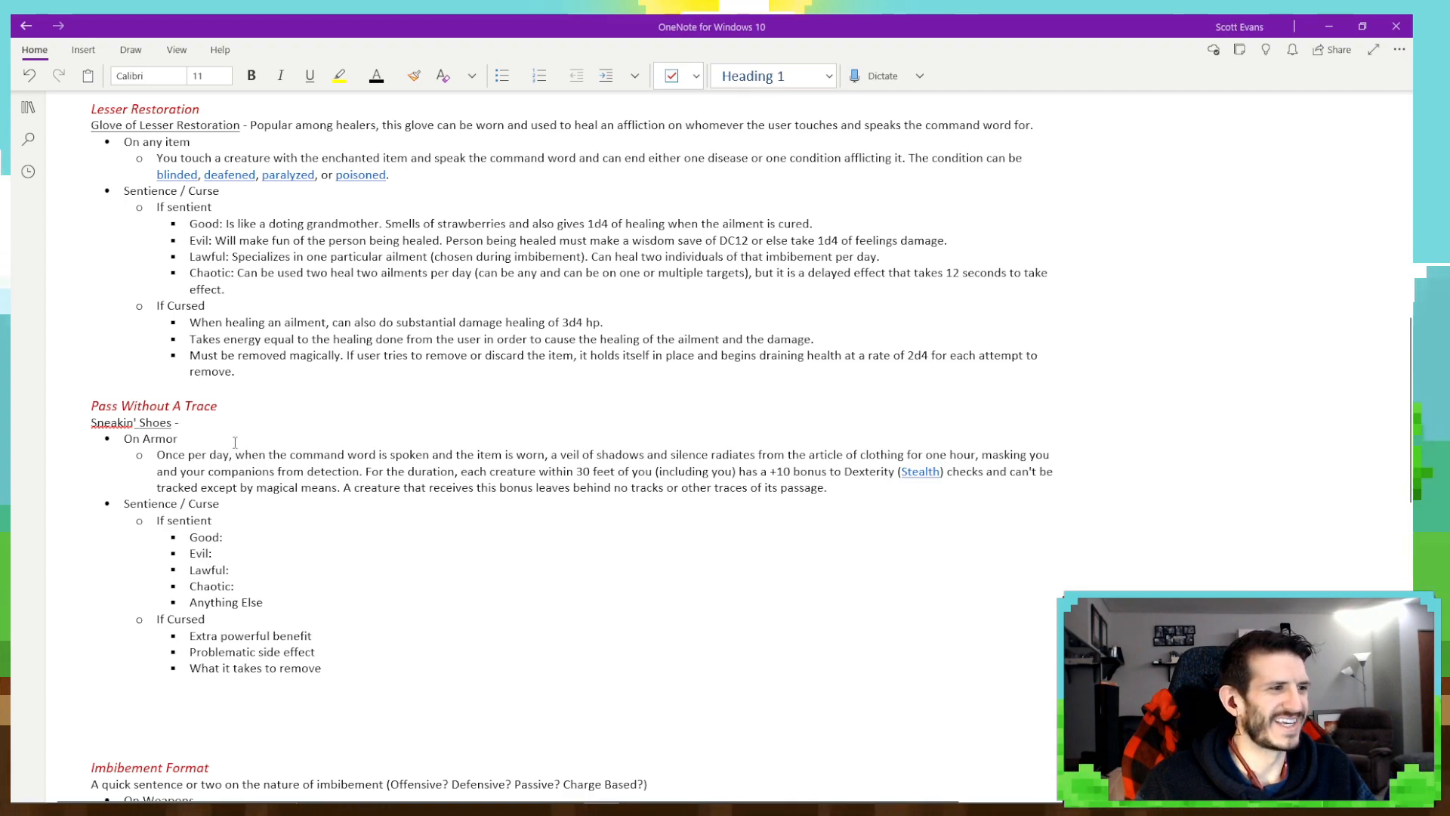
# - After the dash following "Sneakin' Shoes", write "These shoes are very popular among detectives and P.I.s."
pyautogui.click(199, 423)
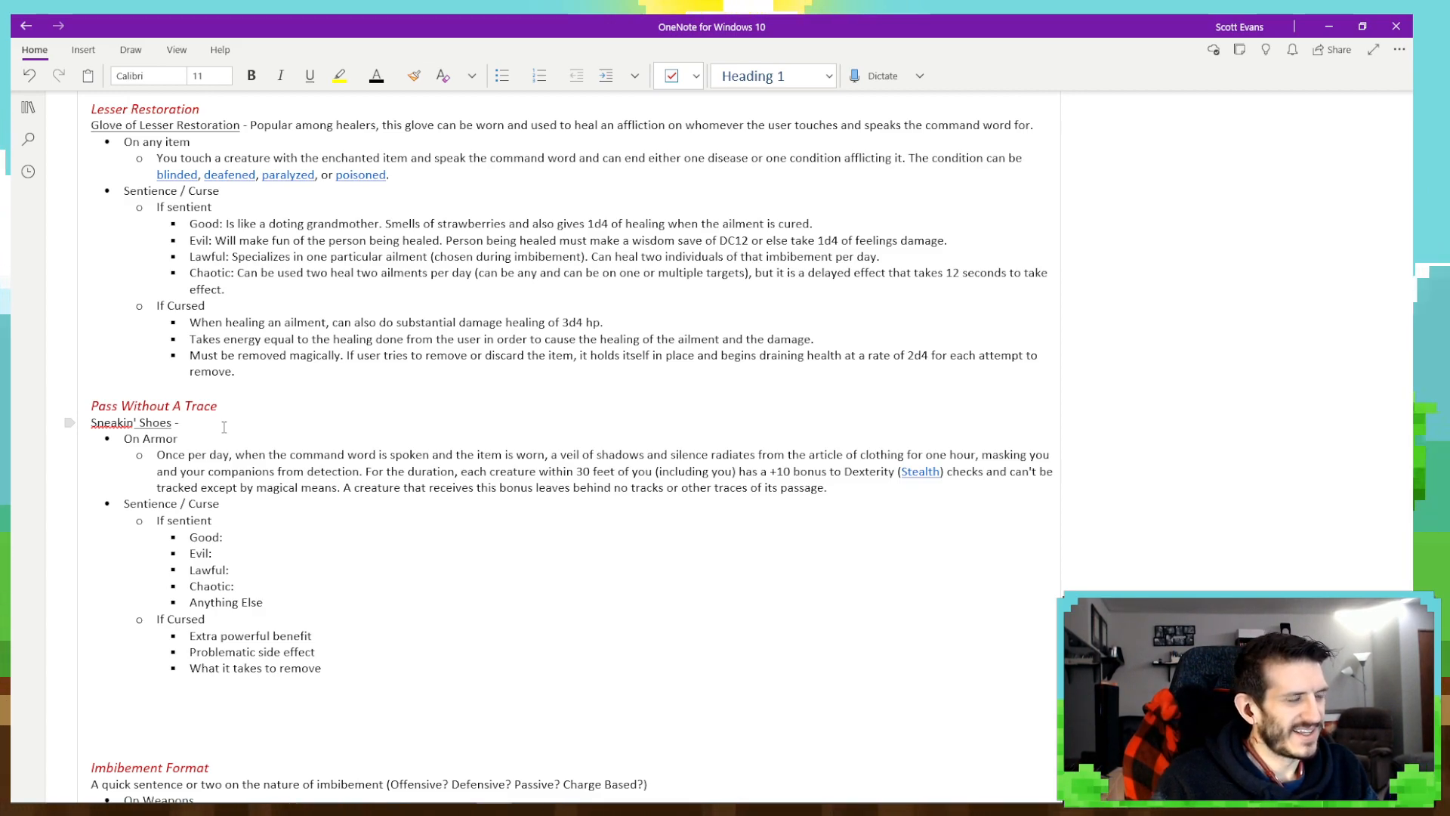
pyautogui.write('These shoe')
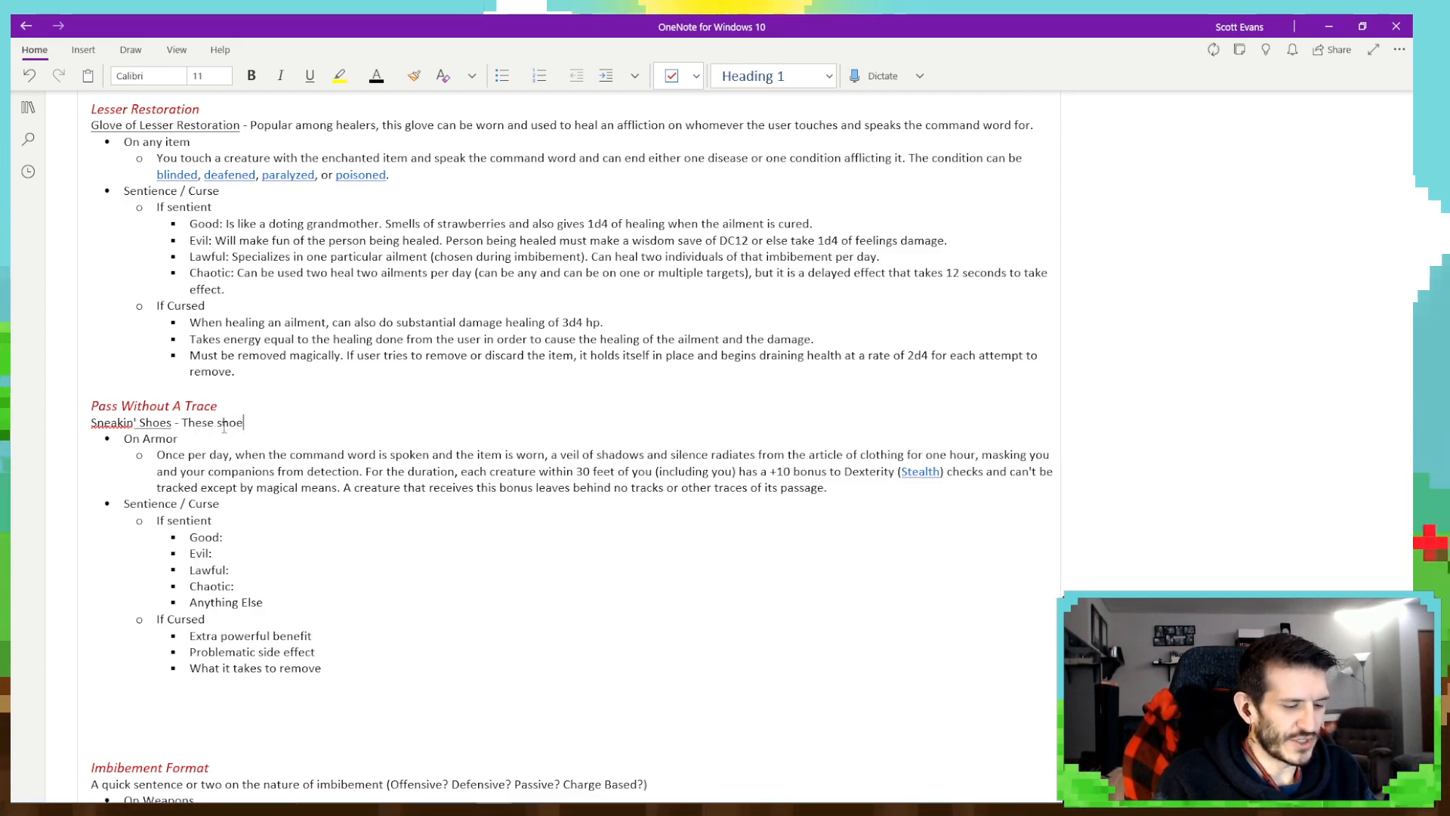
pyautogui.write('s are')
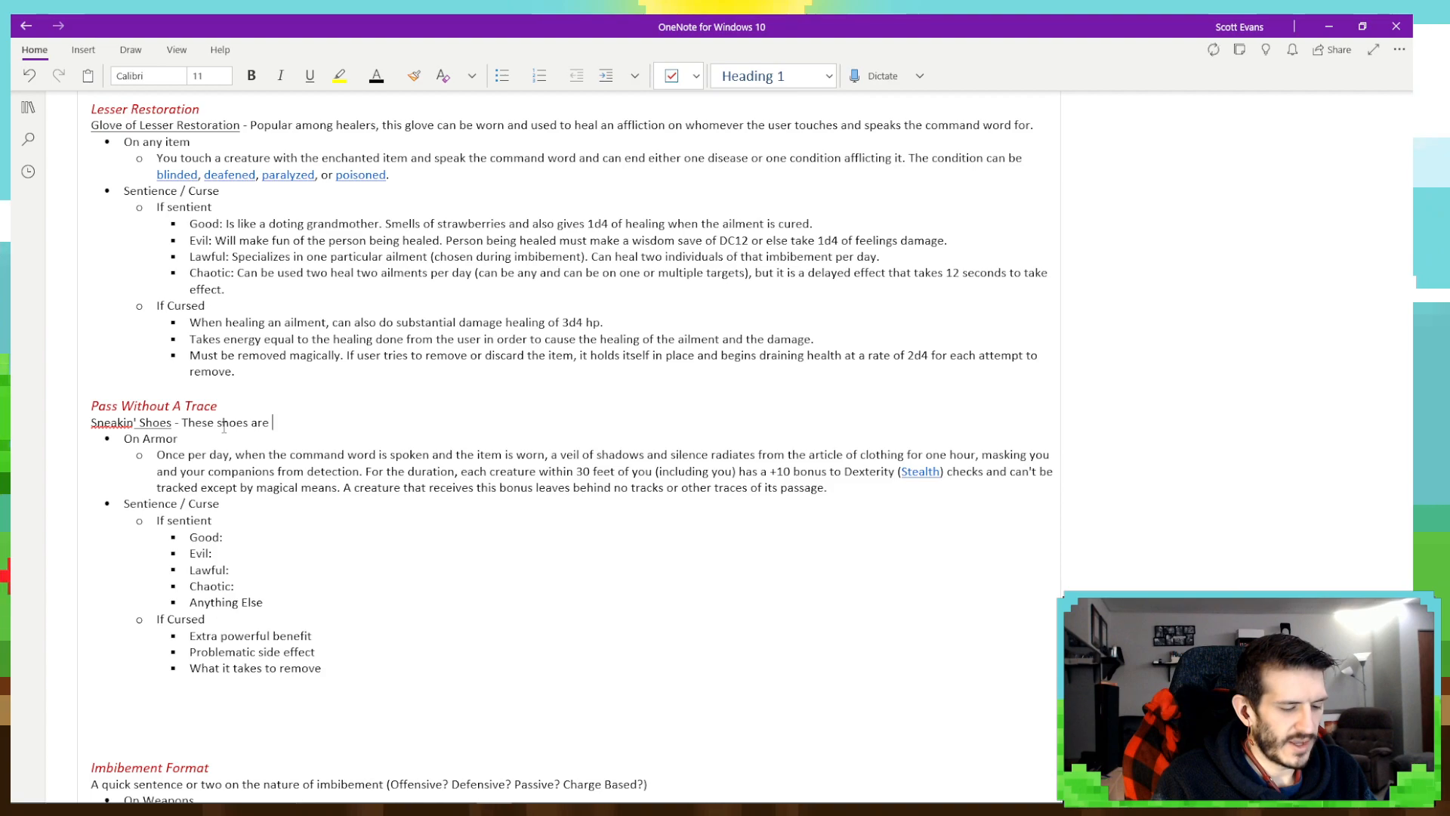
pyautogui.write(' very pop')
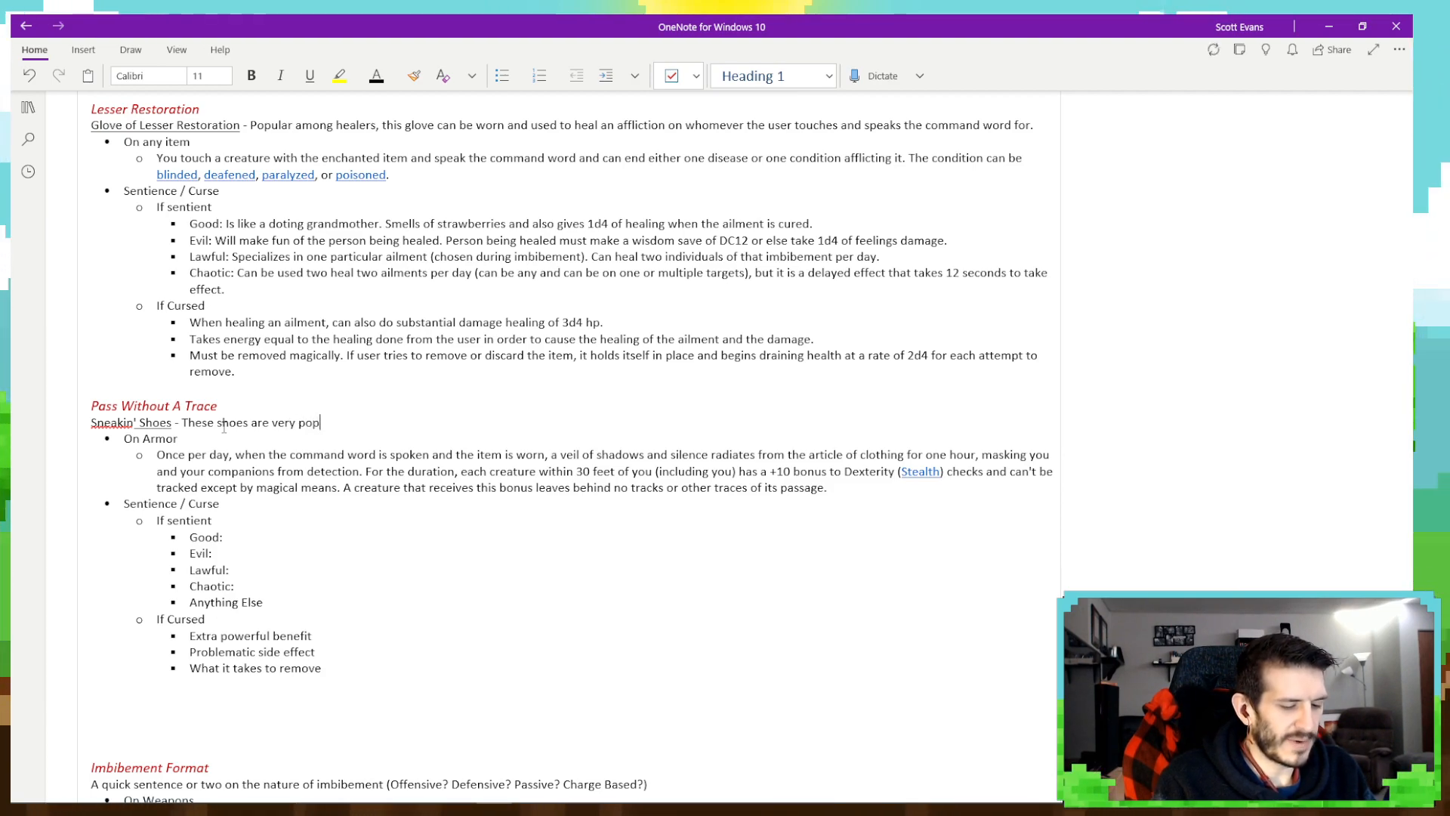
pyautogui.write('ular among detec')
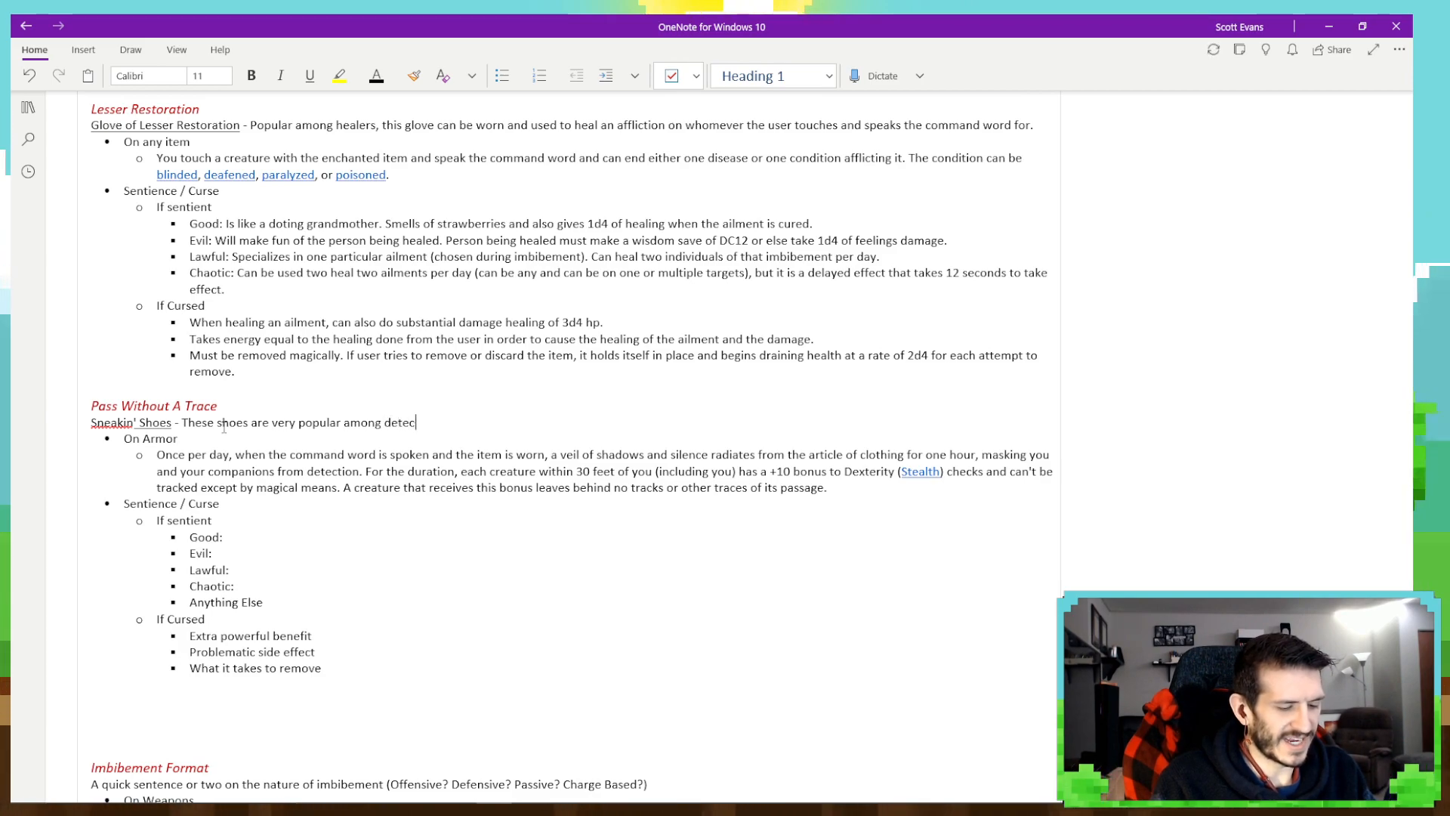
pyautogui.write('tives and ')
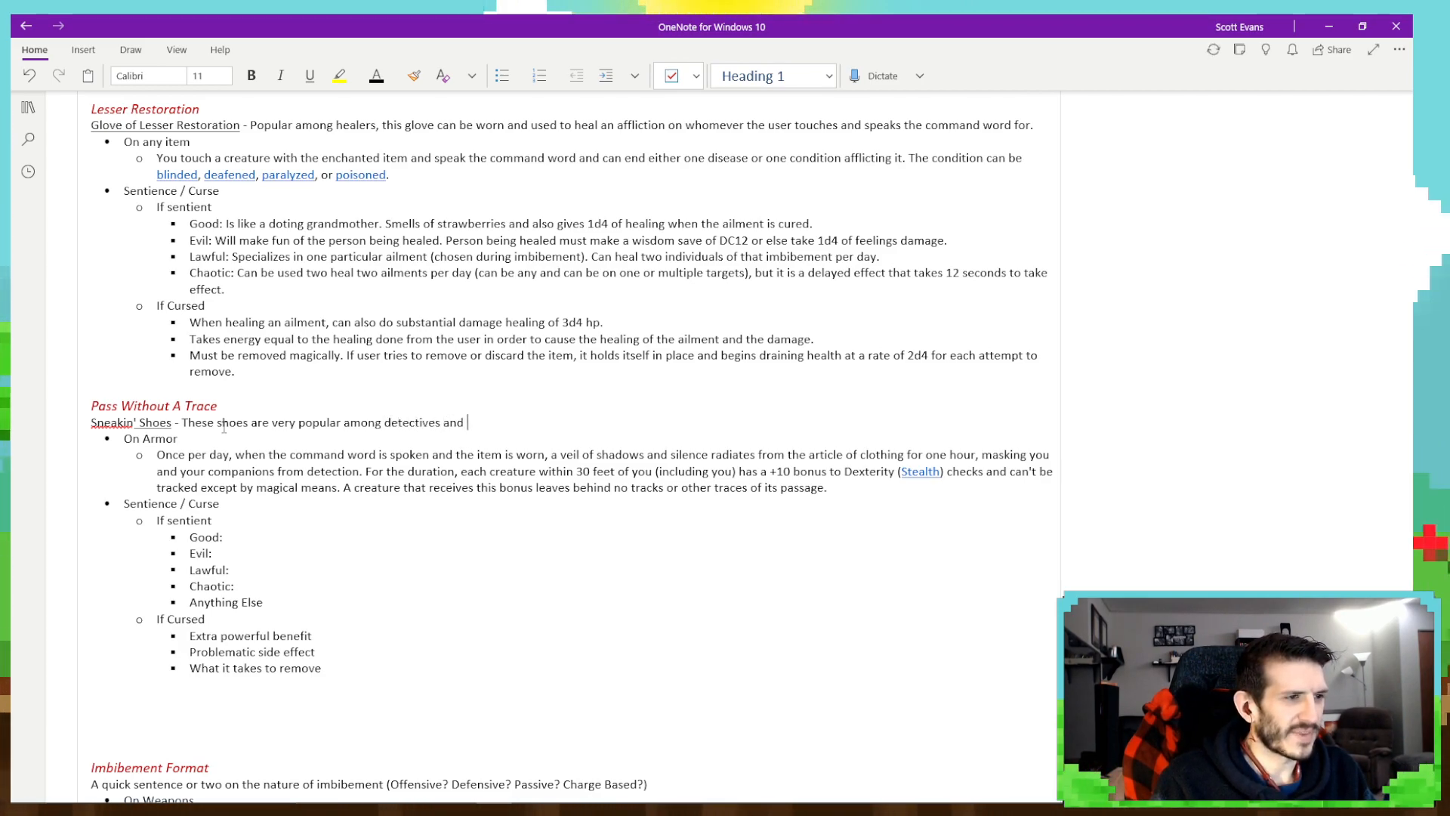
pyautogui.write('PIs')
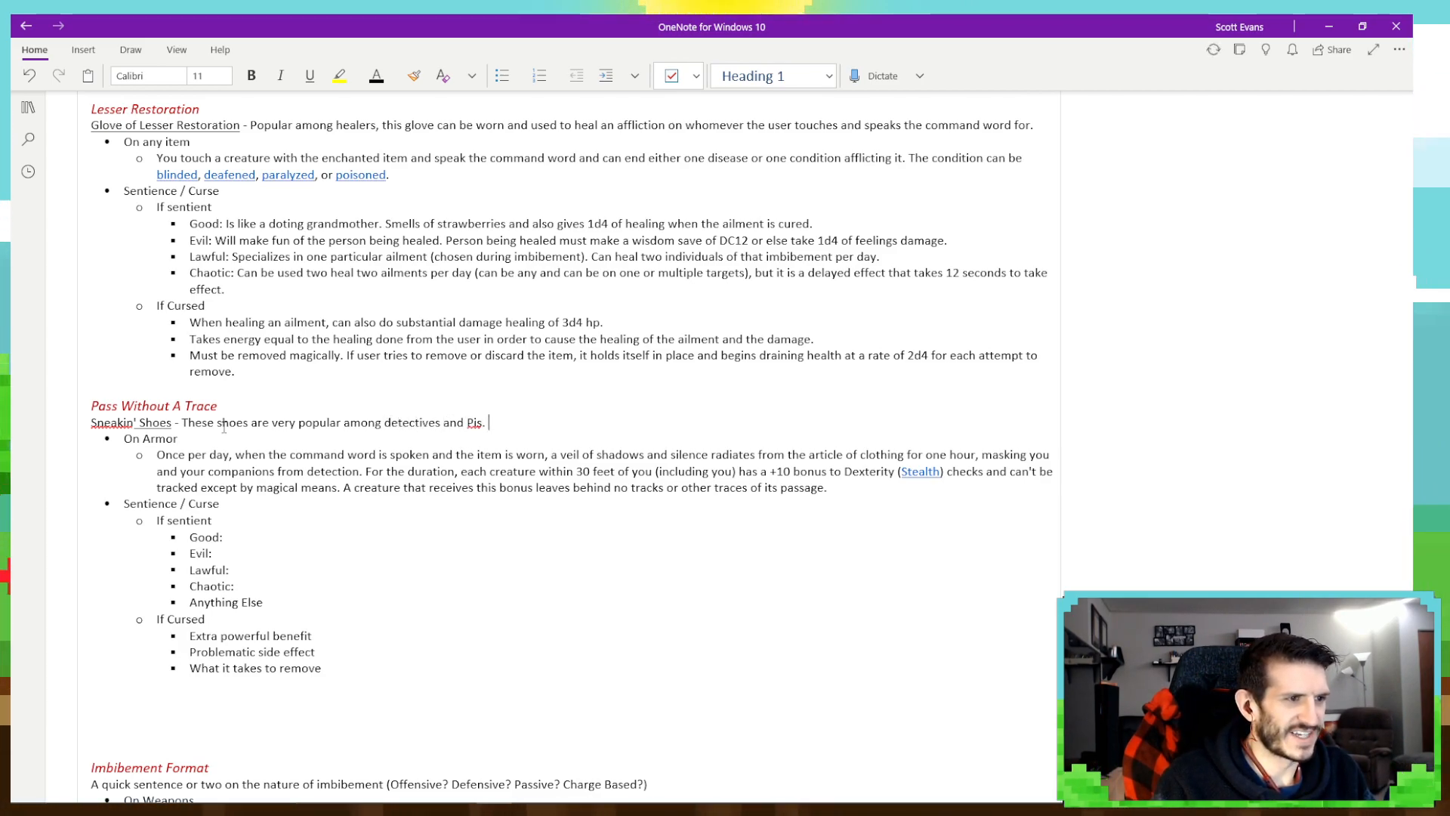
pyautogui.write('.')
pyautogui.press('BackSpace')
pyautogui.press('BackSpace')
pyautogui.press('BackSpace')
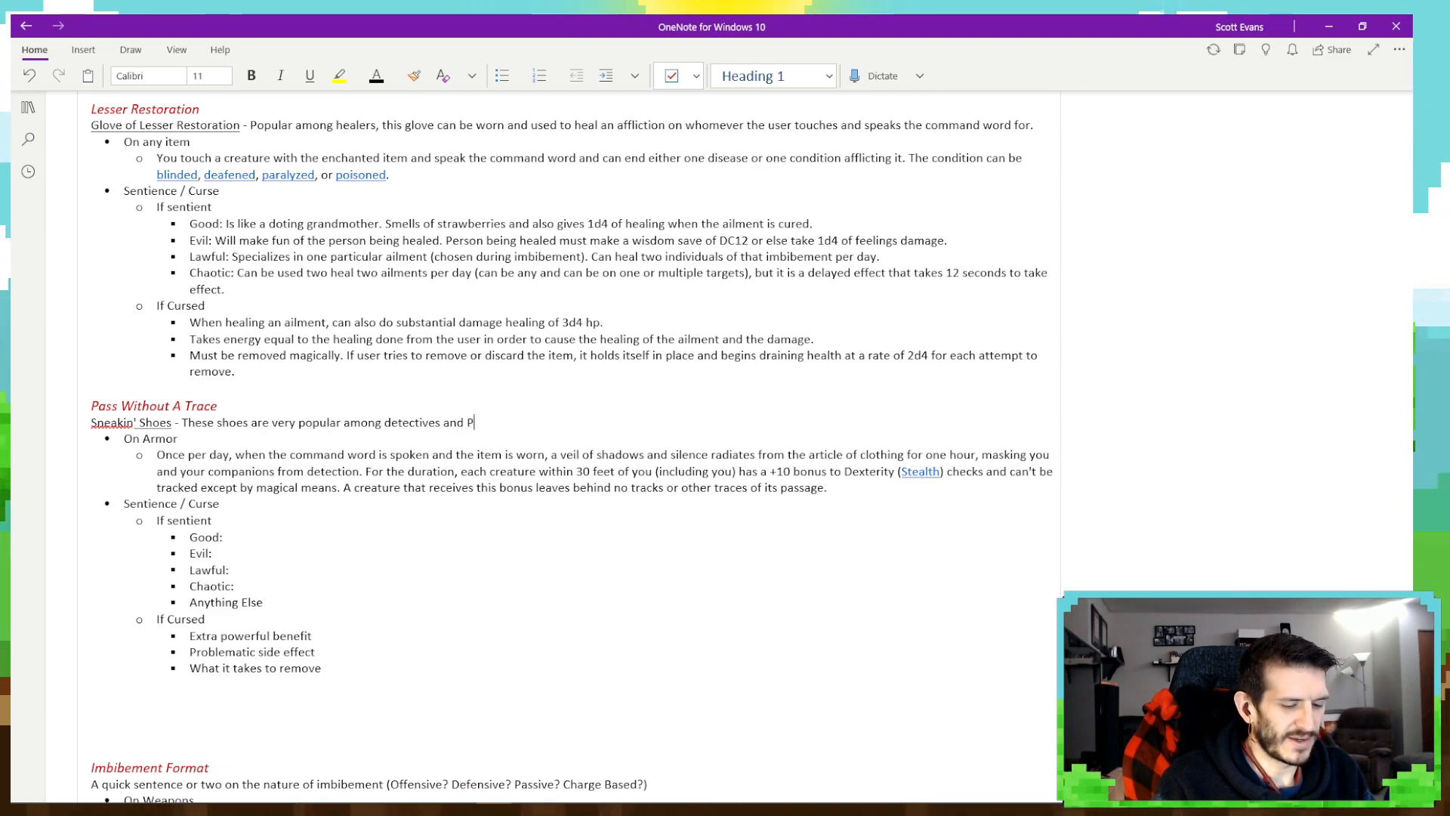
pyautogui.write('.I.')
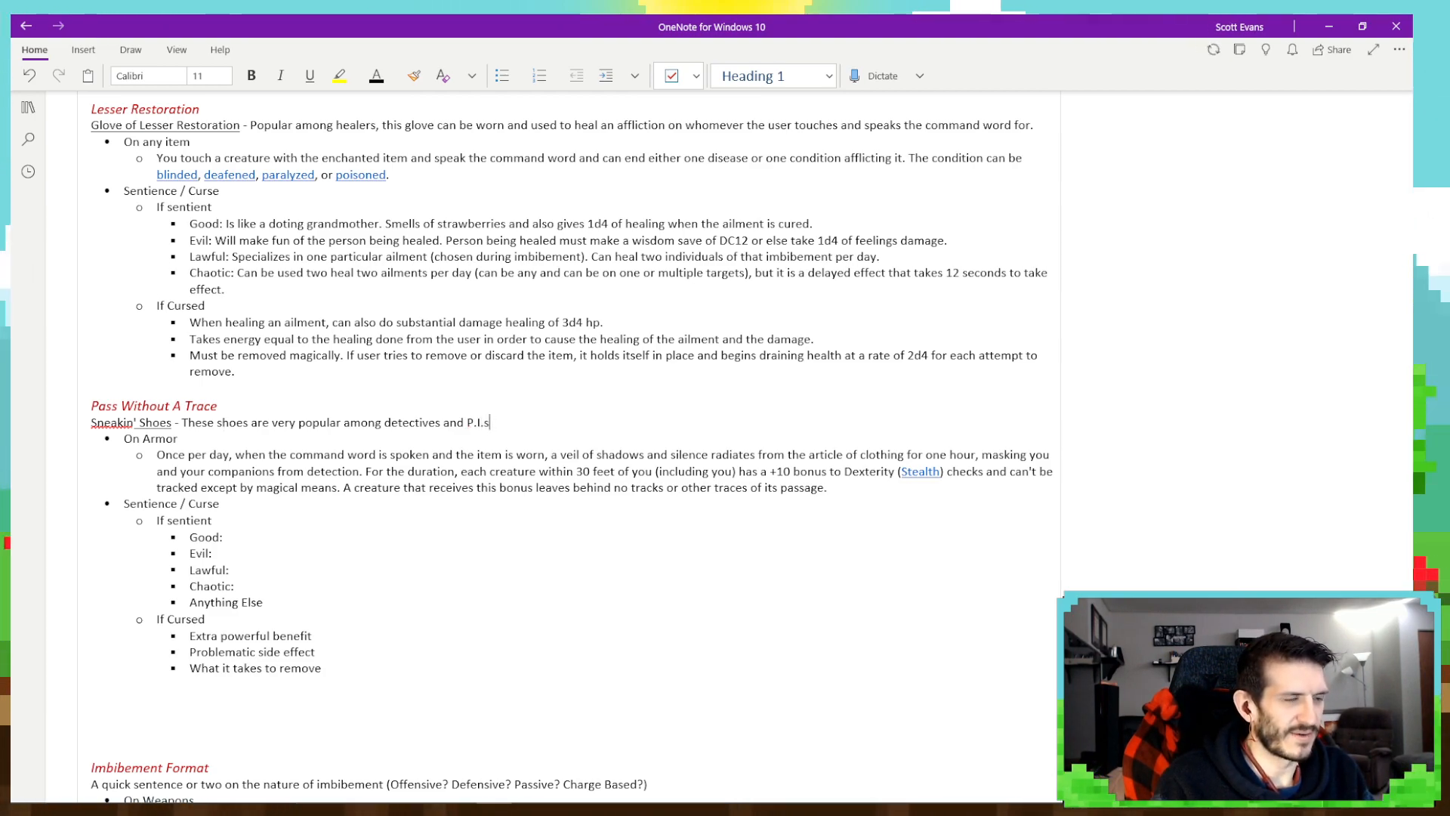
pyautogui.write('s.')
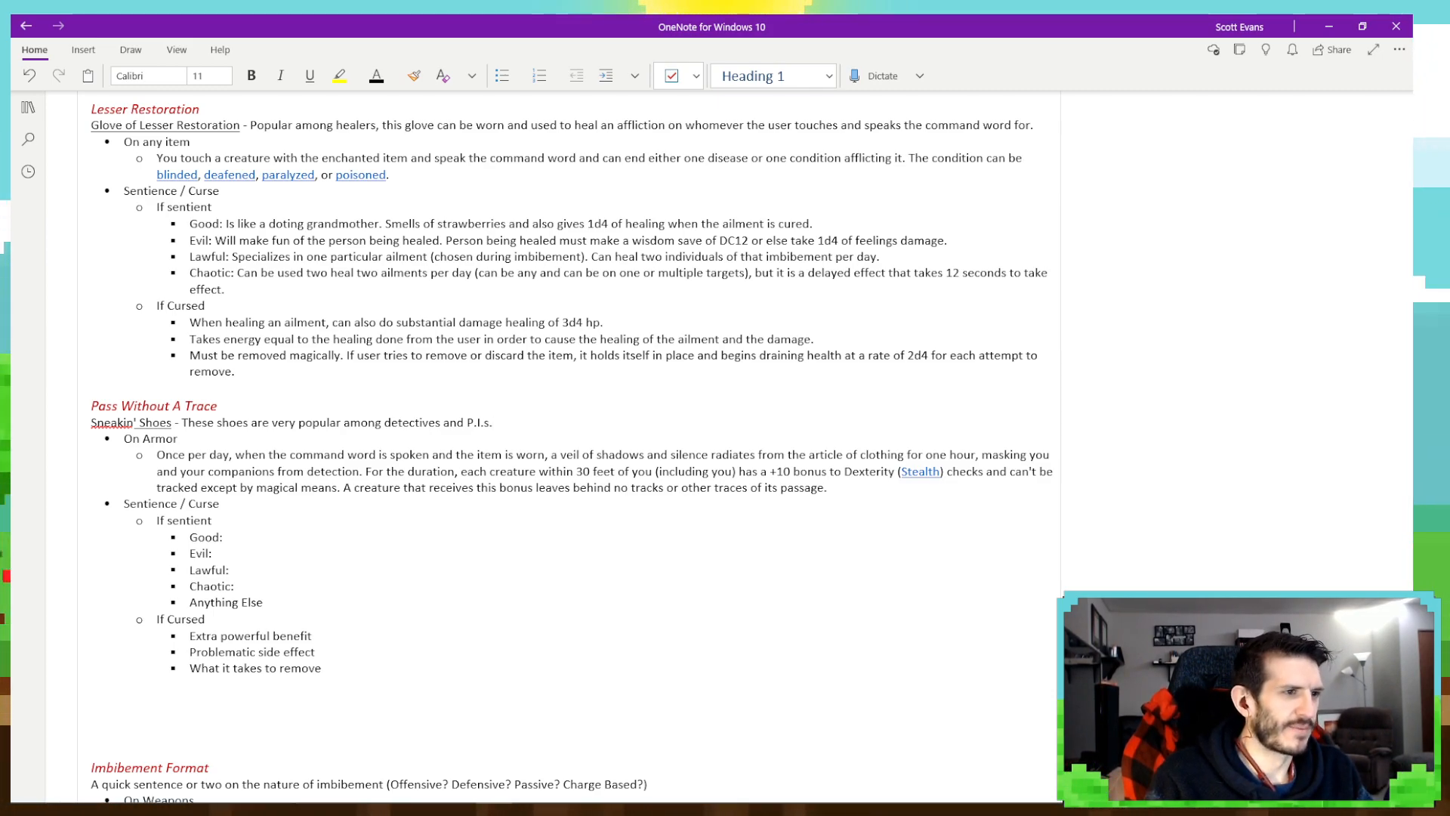
# - Continue the Sneakin' Shoes description with "Put the shoes on and go wherever you want without anyone knowing any different!"
pyautogui.write('P')
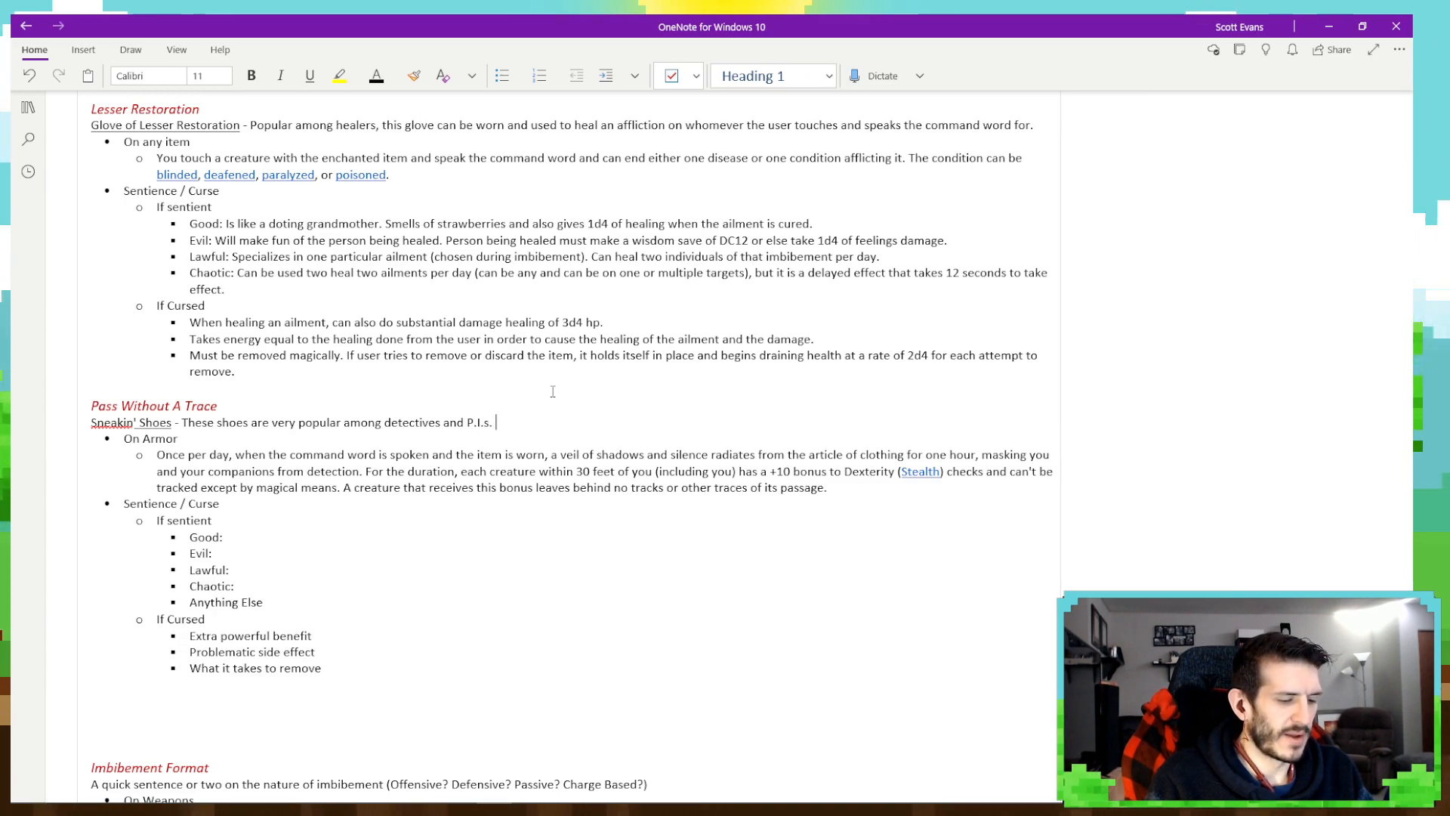
pyautogui.write('ut the shoes ')
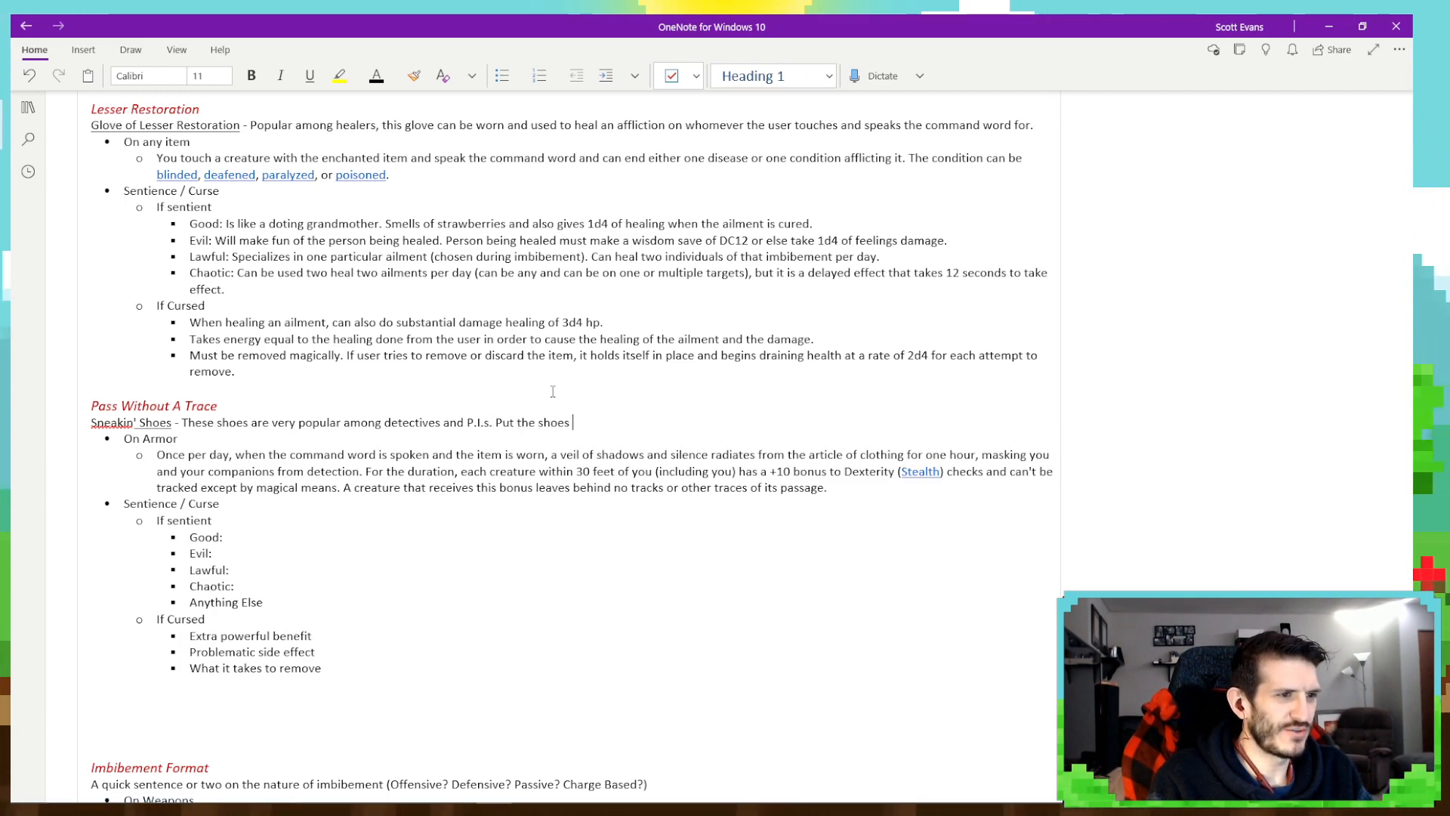
pyautogui.write('on and go ')
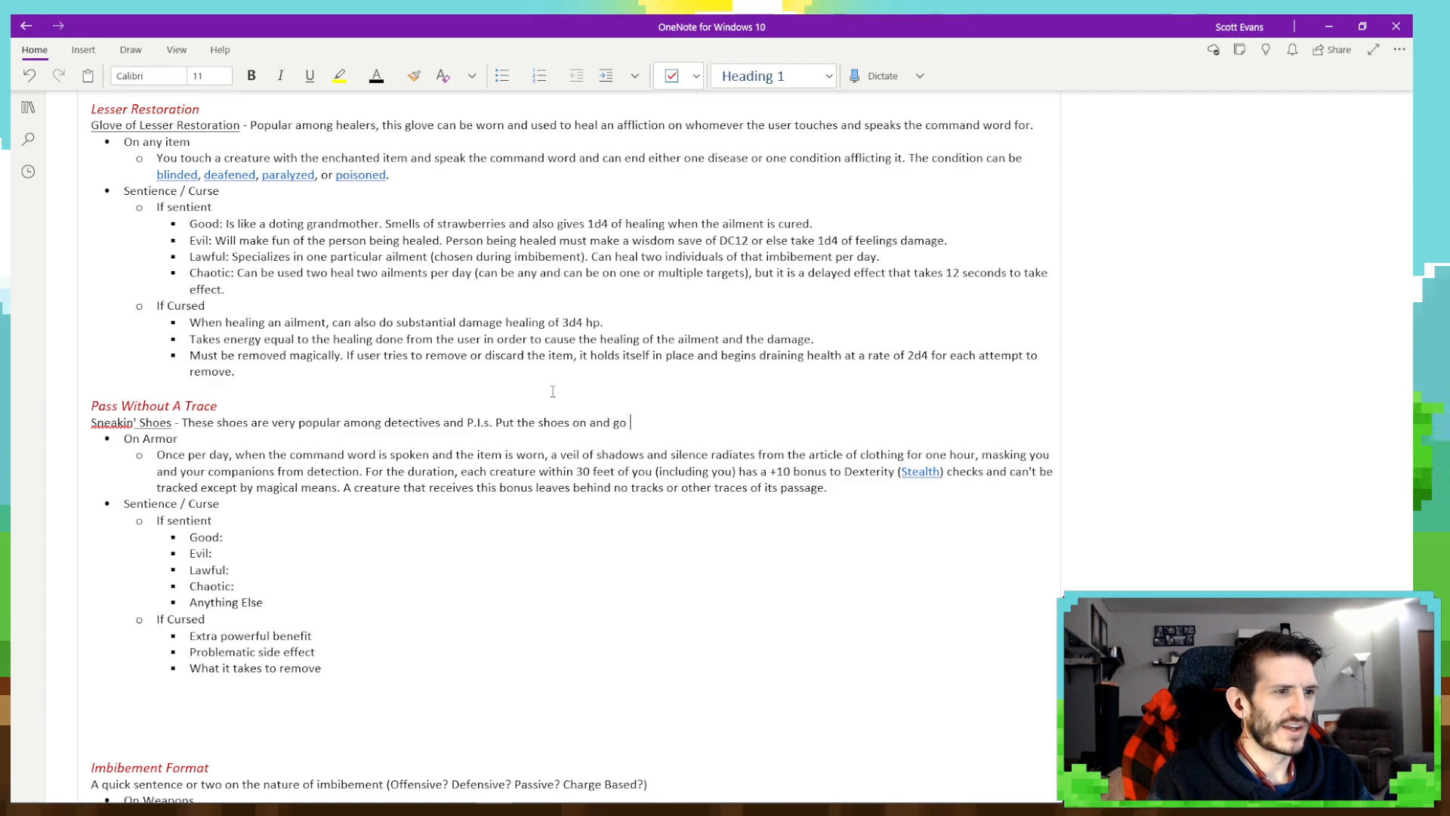
pyautogui.write('wherever you w')
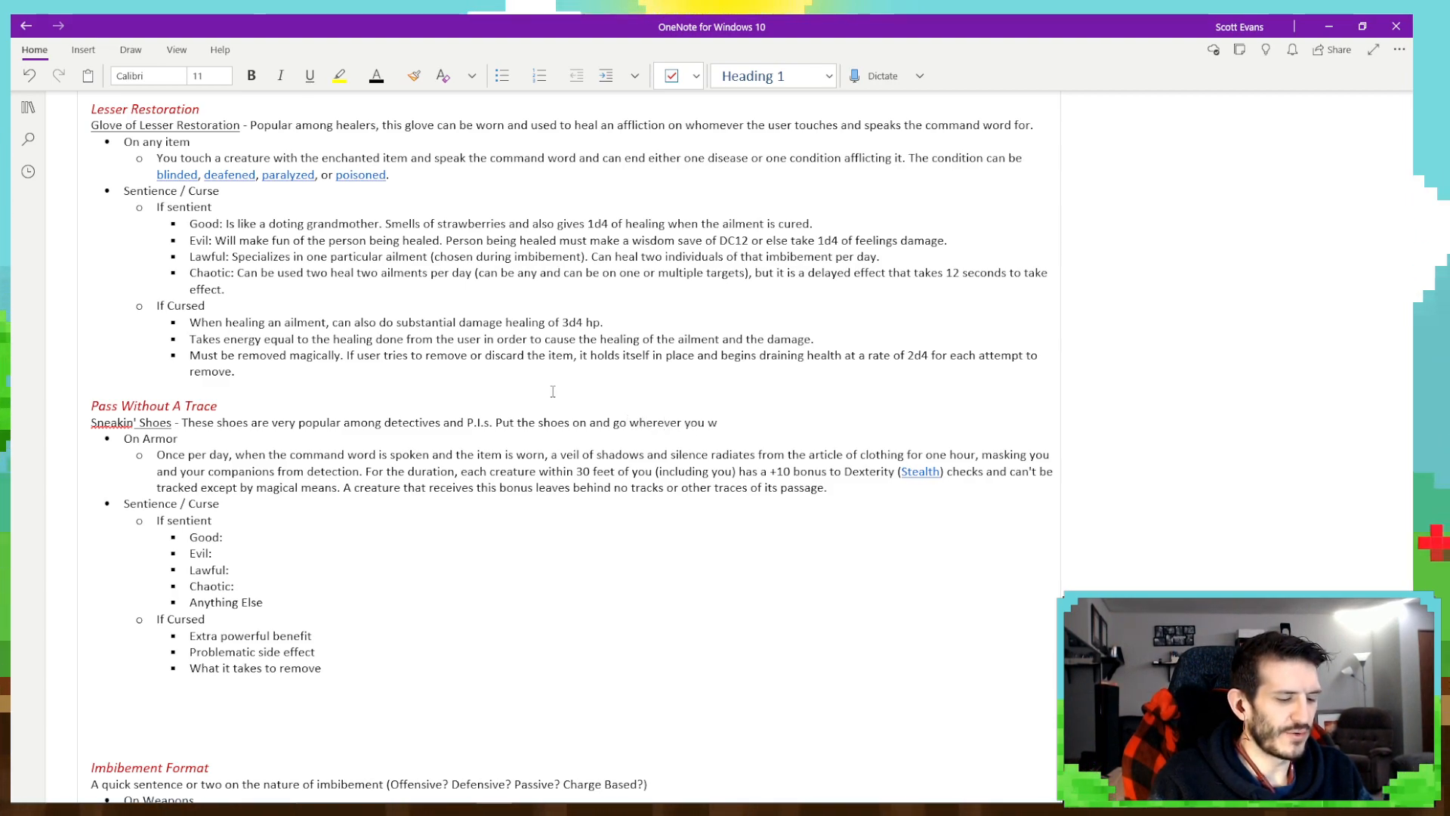
pyautogui.write('ant without anyo')
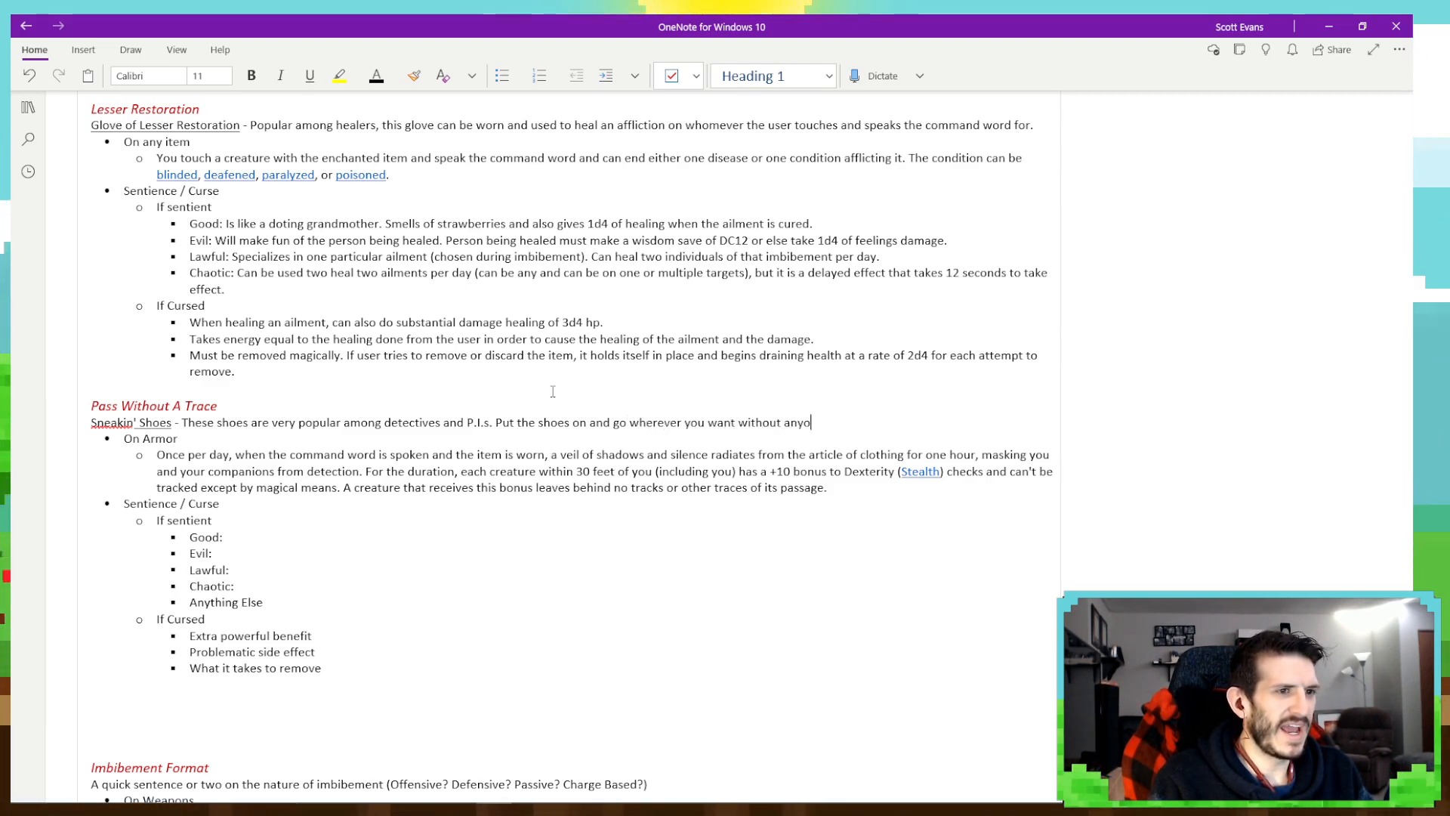
pyautogui.write('ne knowing a')
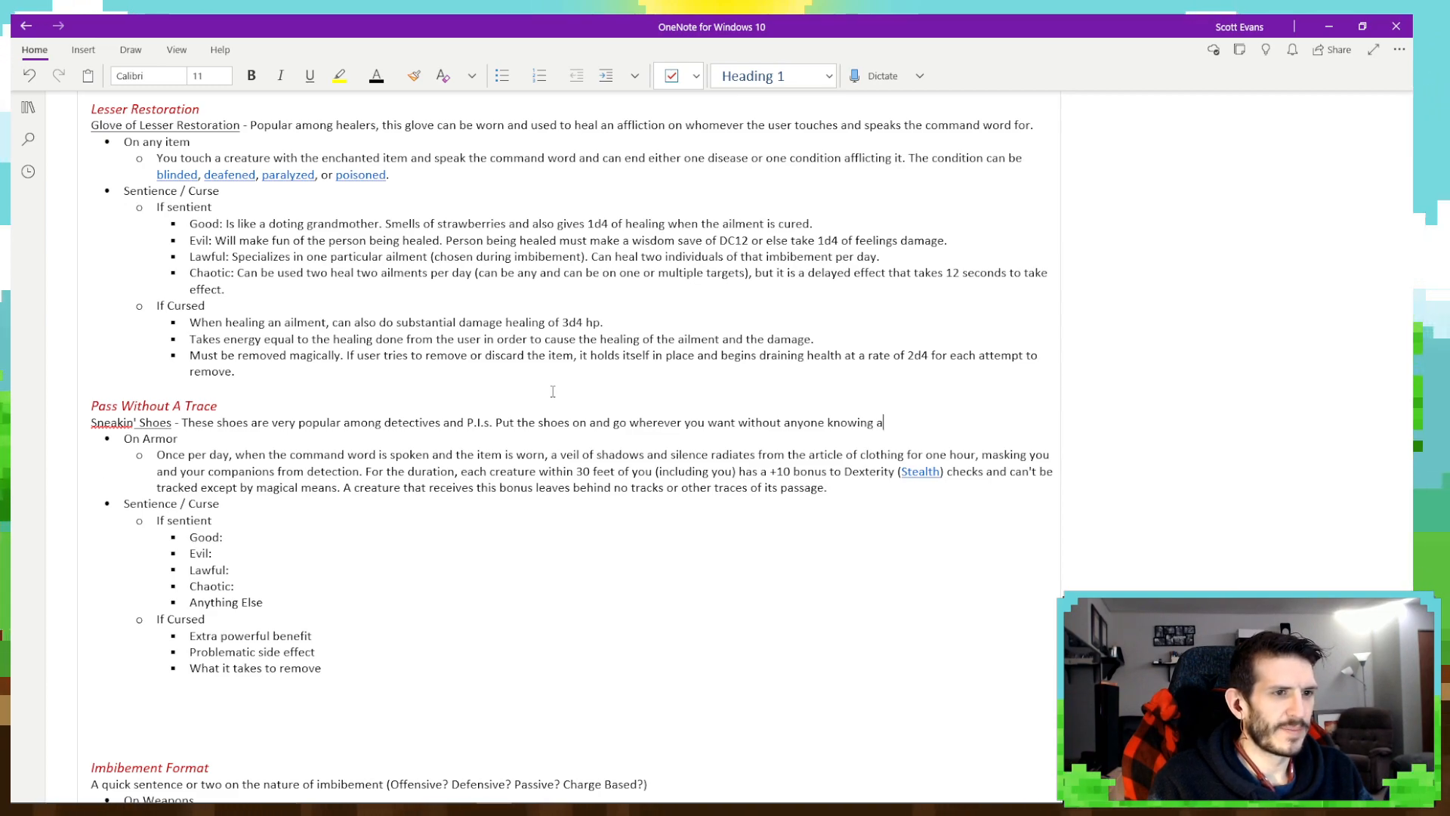
pyautogui.write('ny different!')
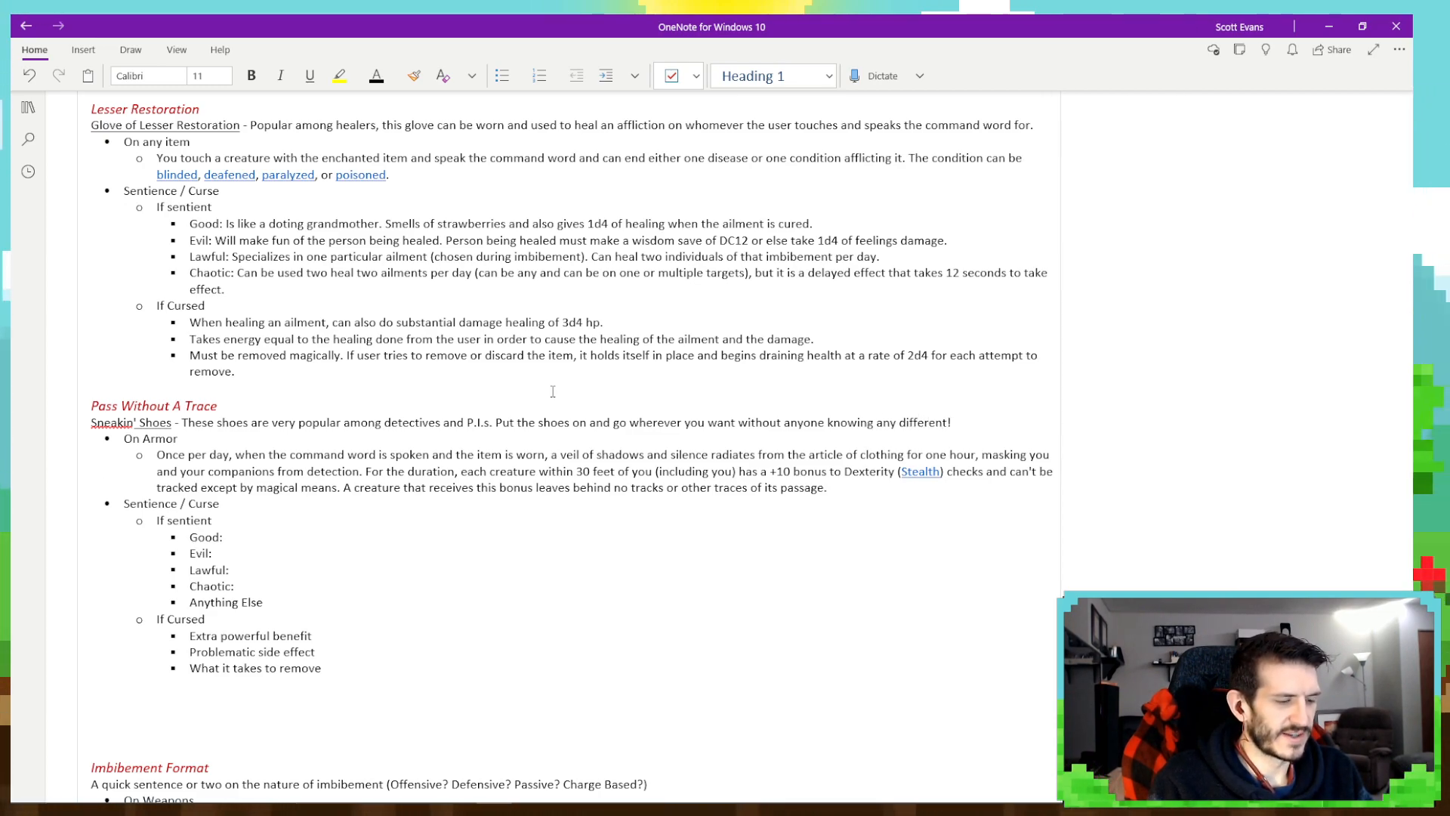
pyautogui.write(' The bane of ')
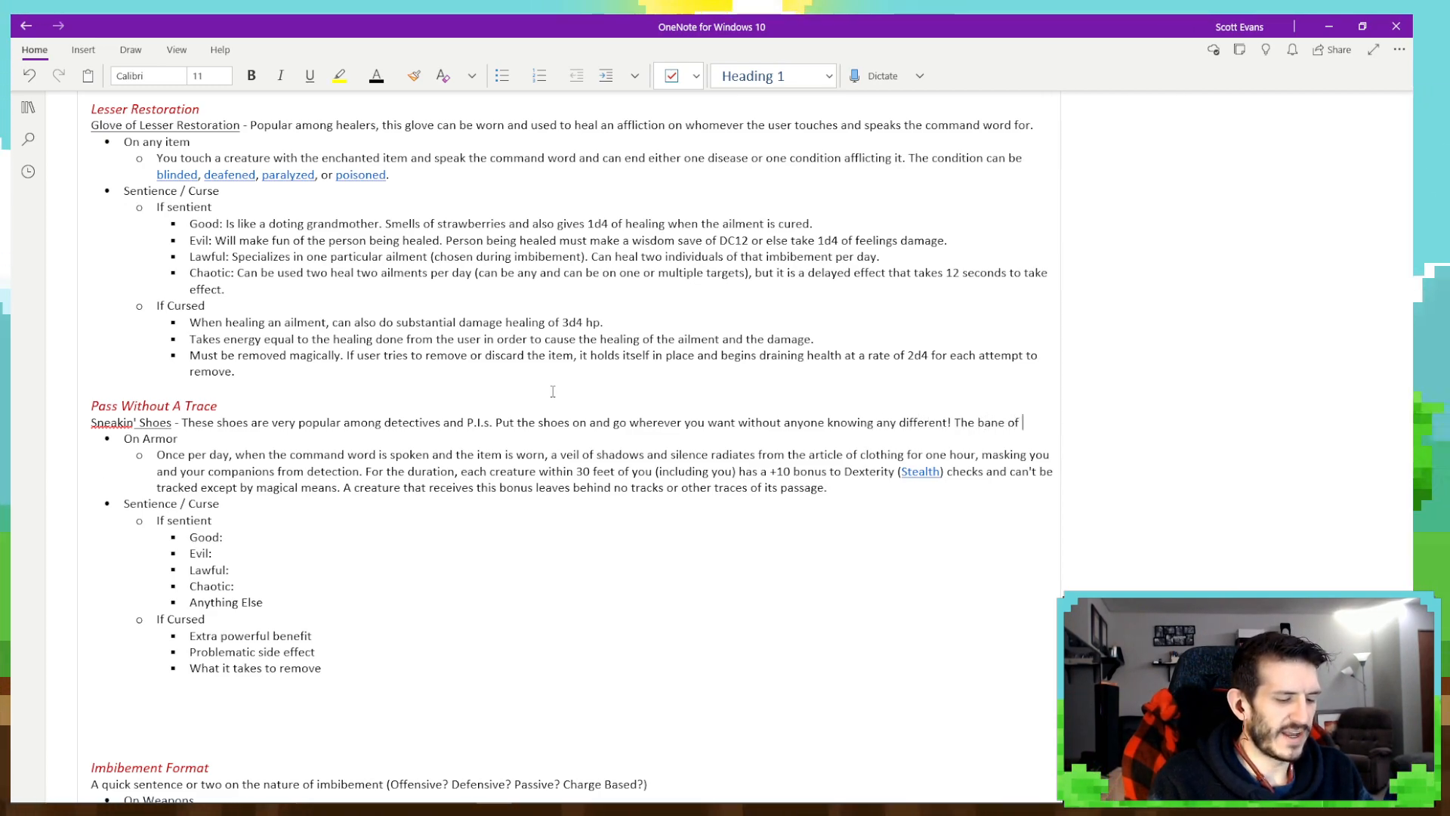
pyautogui.write('the helecp')
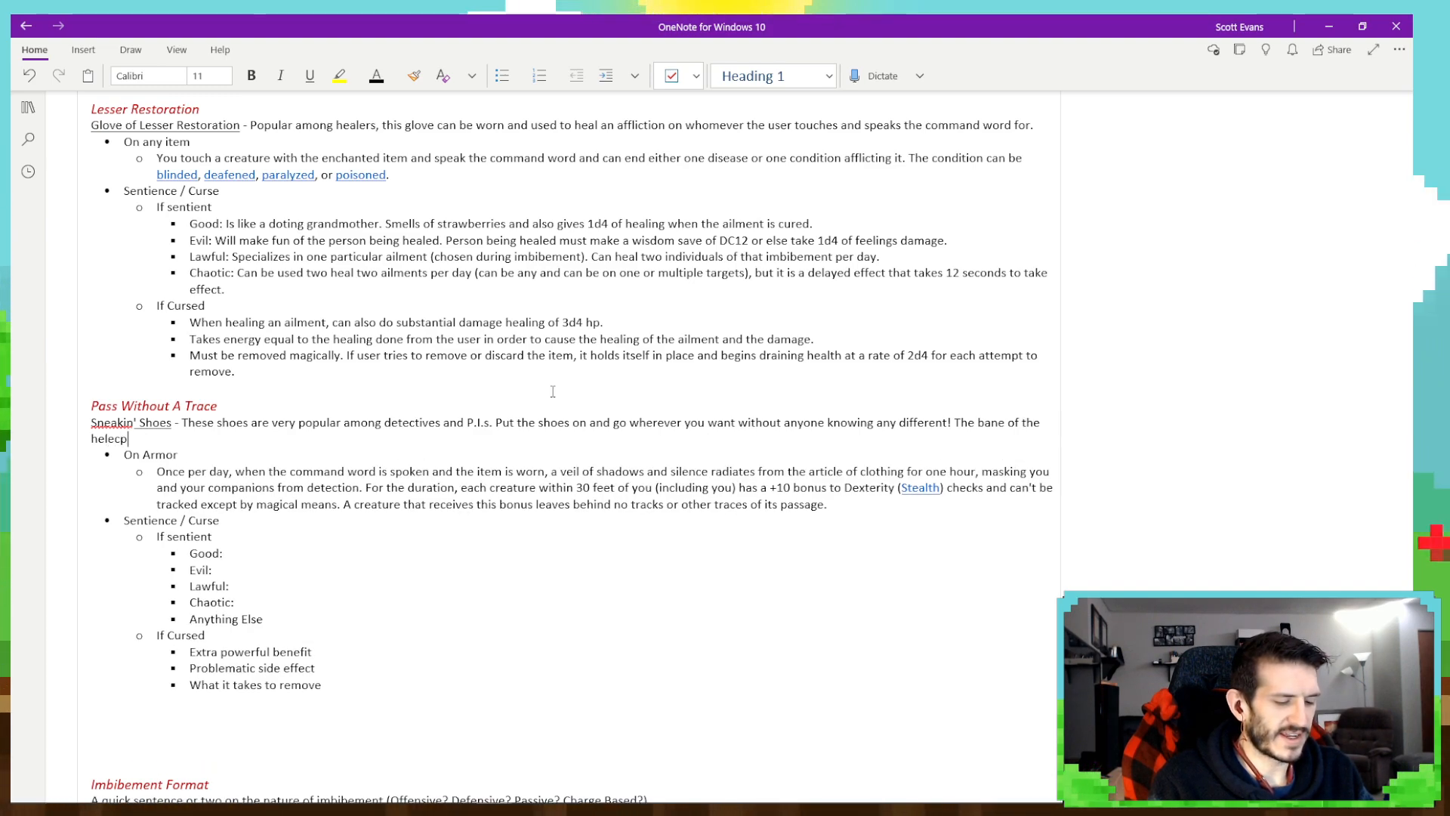
pyautogui.write('pte')
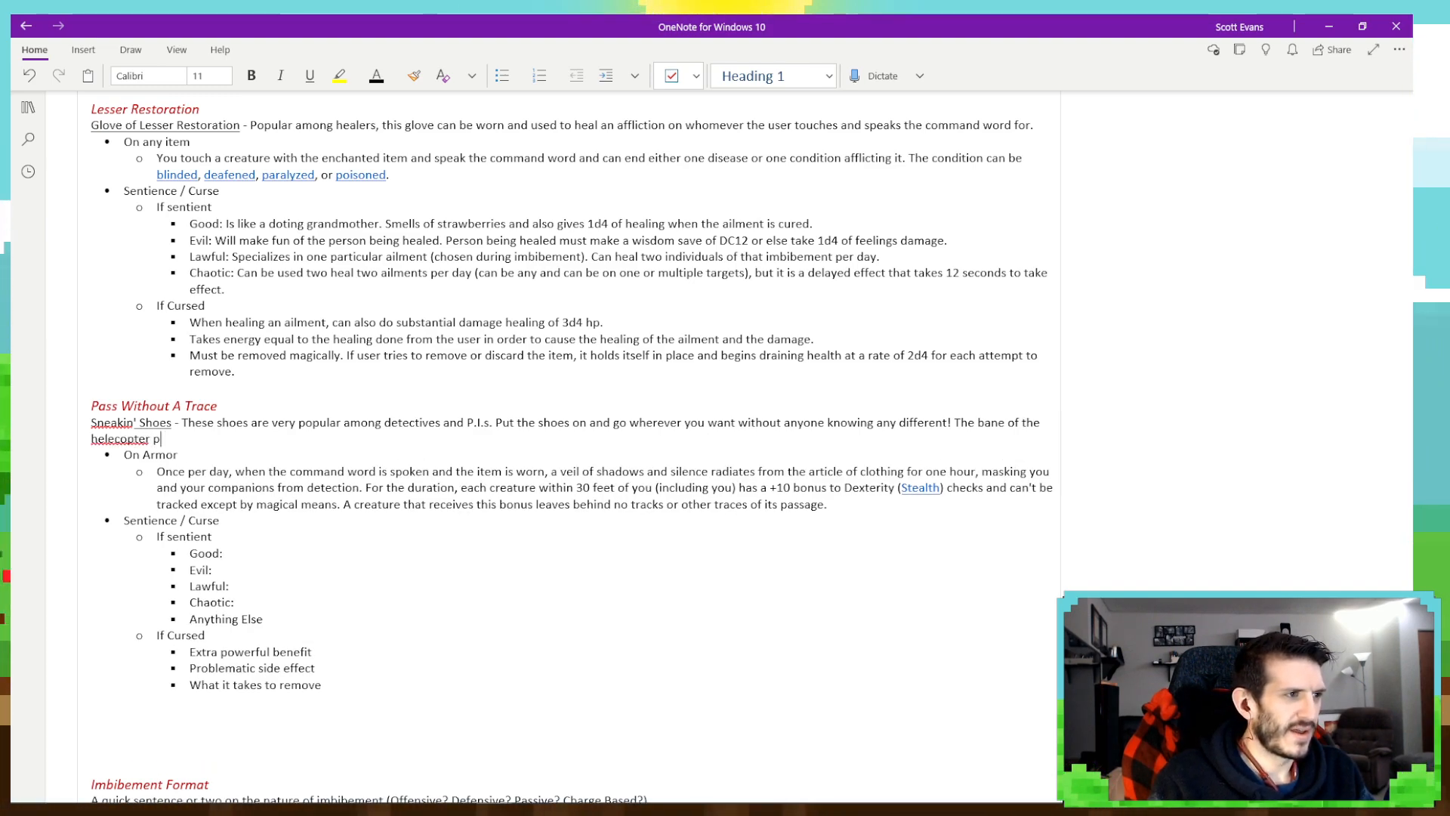
# - End the Sneakin' Shoes description with the sentence "The bane of the helicopter parent's existence."
pyautogui.press('BackSpace')
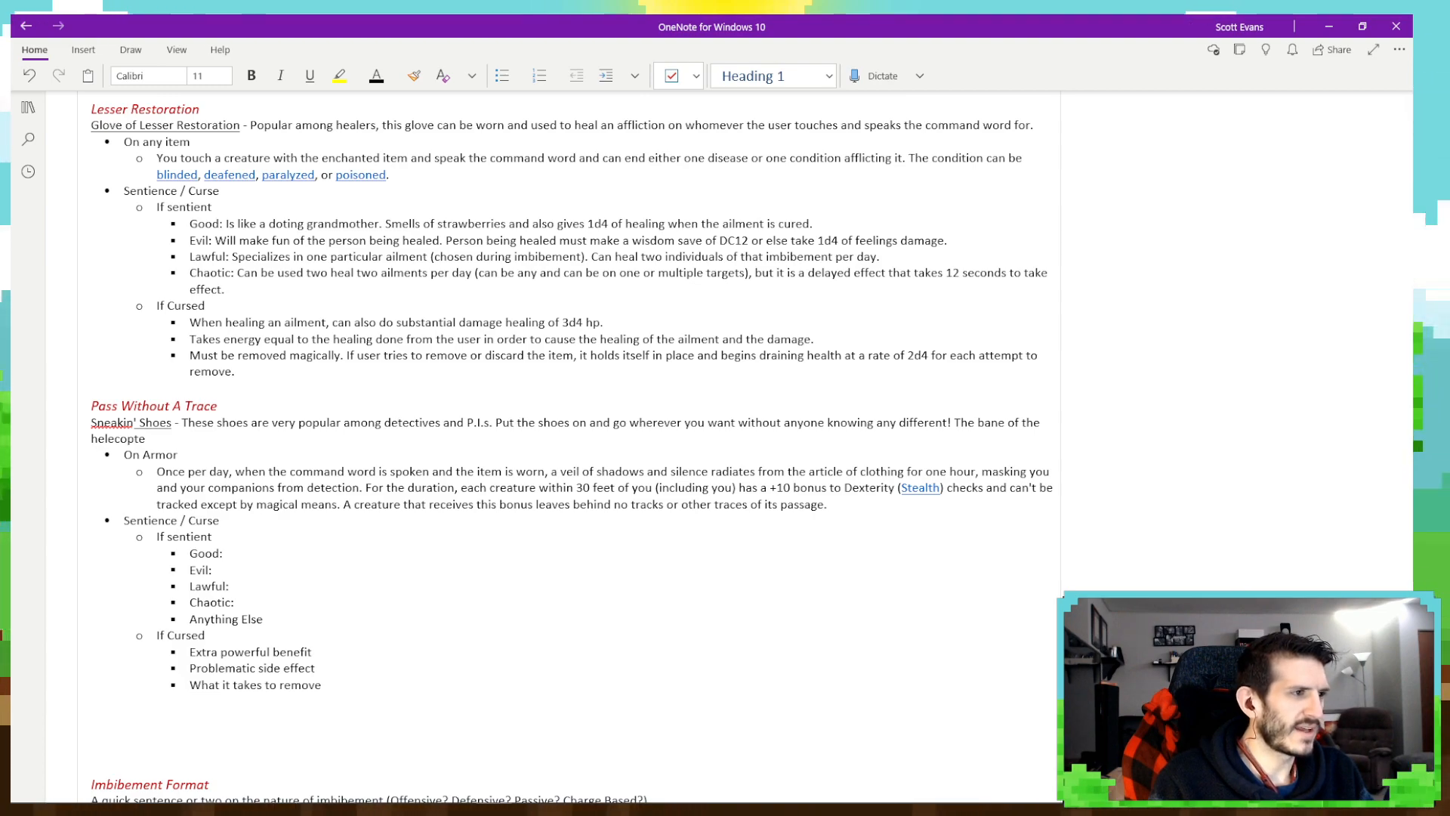
pyautogui.press('BackSpace')
pyautogui.press('BackSpace')
pyautogui.write('i')
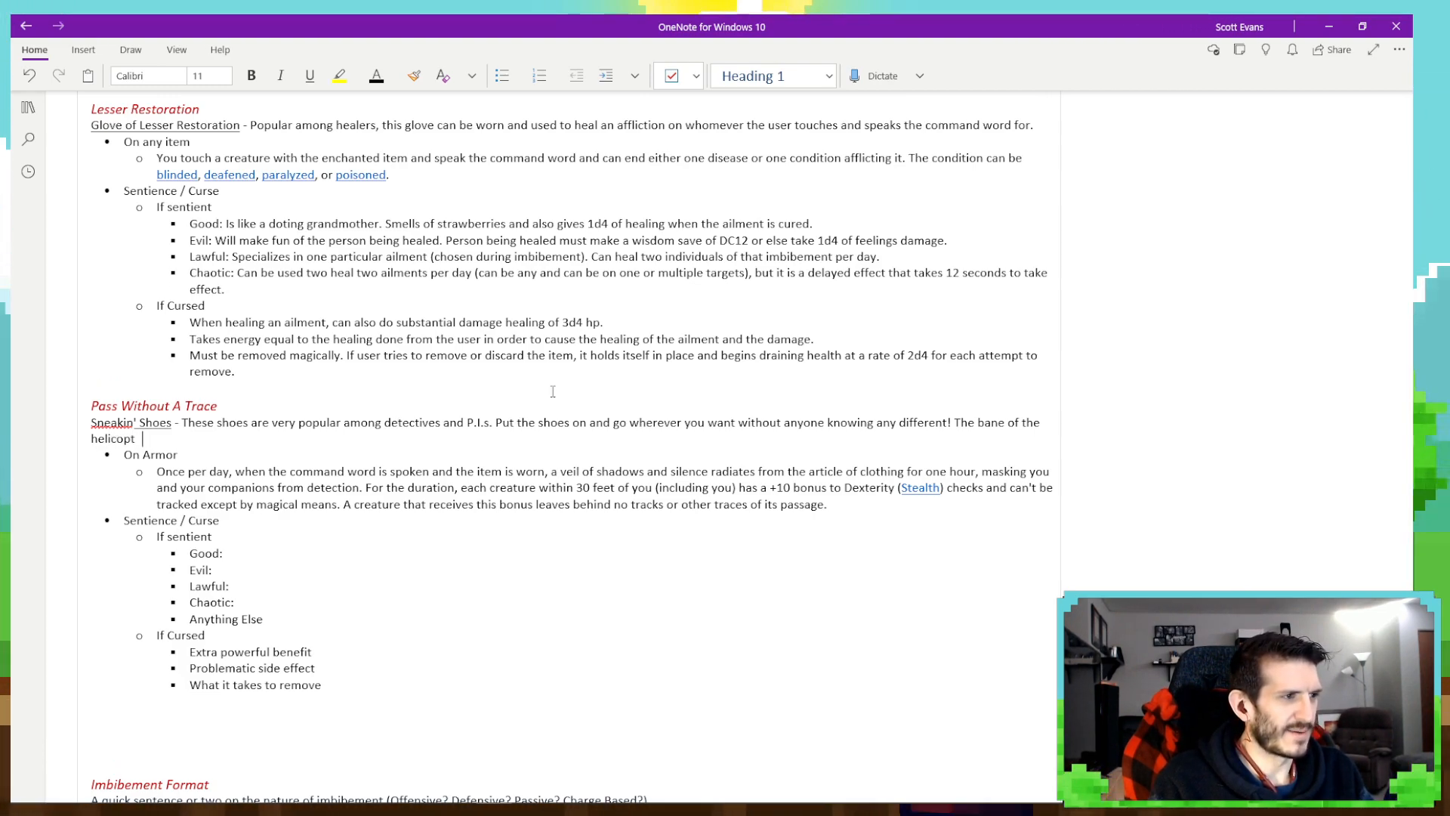
pyautogui.write('copter parent')
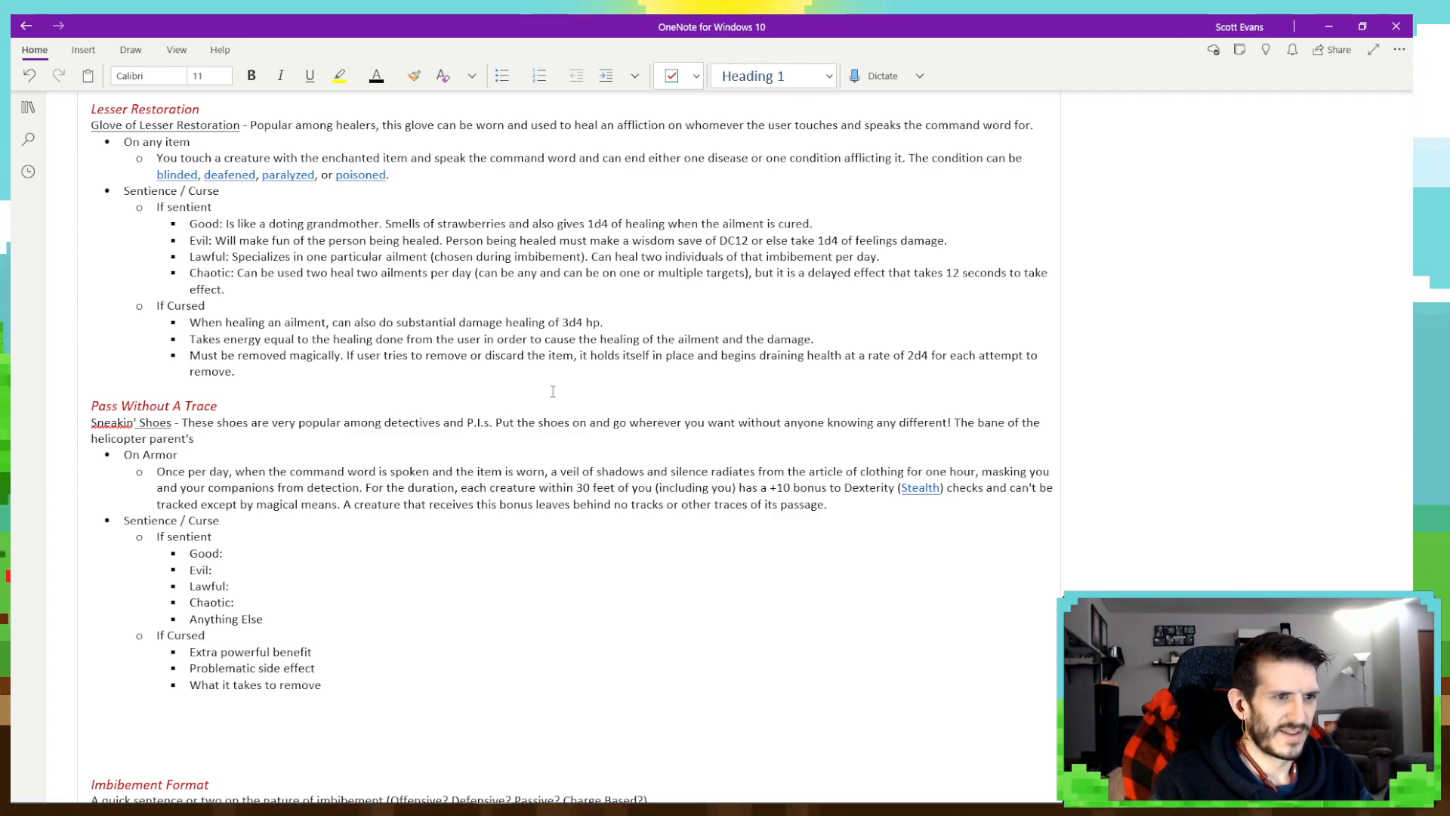
pyautogui.write("'s existence.")
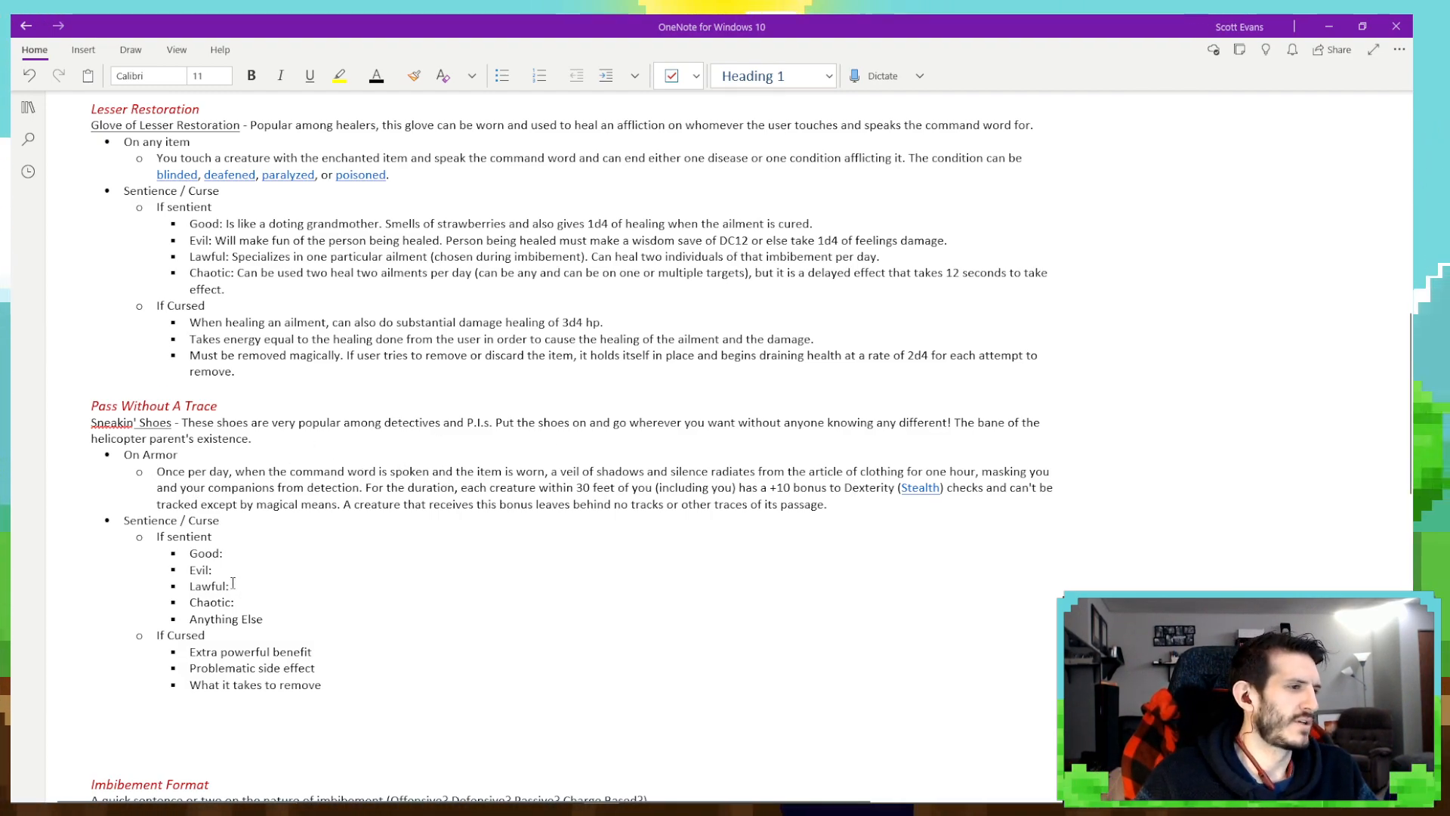
# - Consult the Sentience and Curse Traits on the Notes on Imbibement page, then return to the Good bullet under Pass Without A Trace on Level 2 Imbibements
pyautogui.click(266, 556)
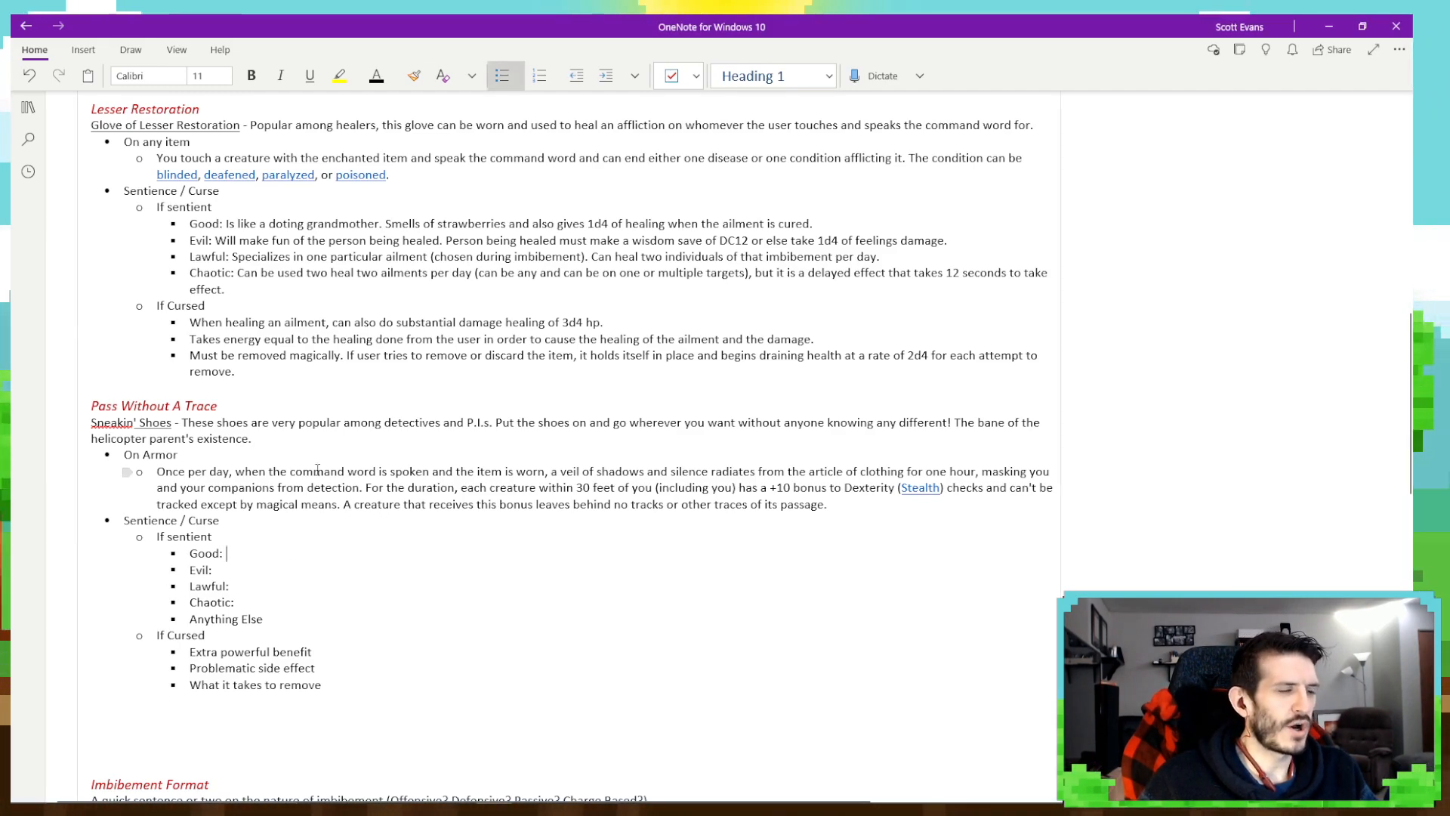
pyautogui.click(28, 107)
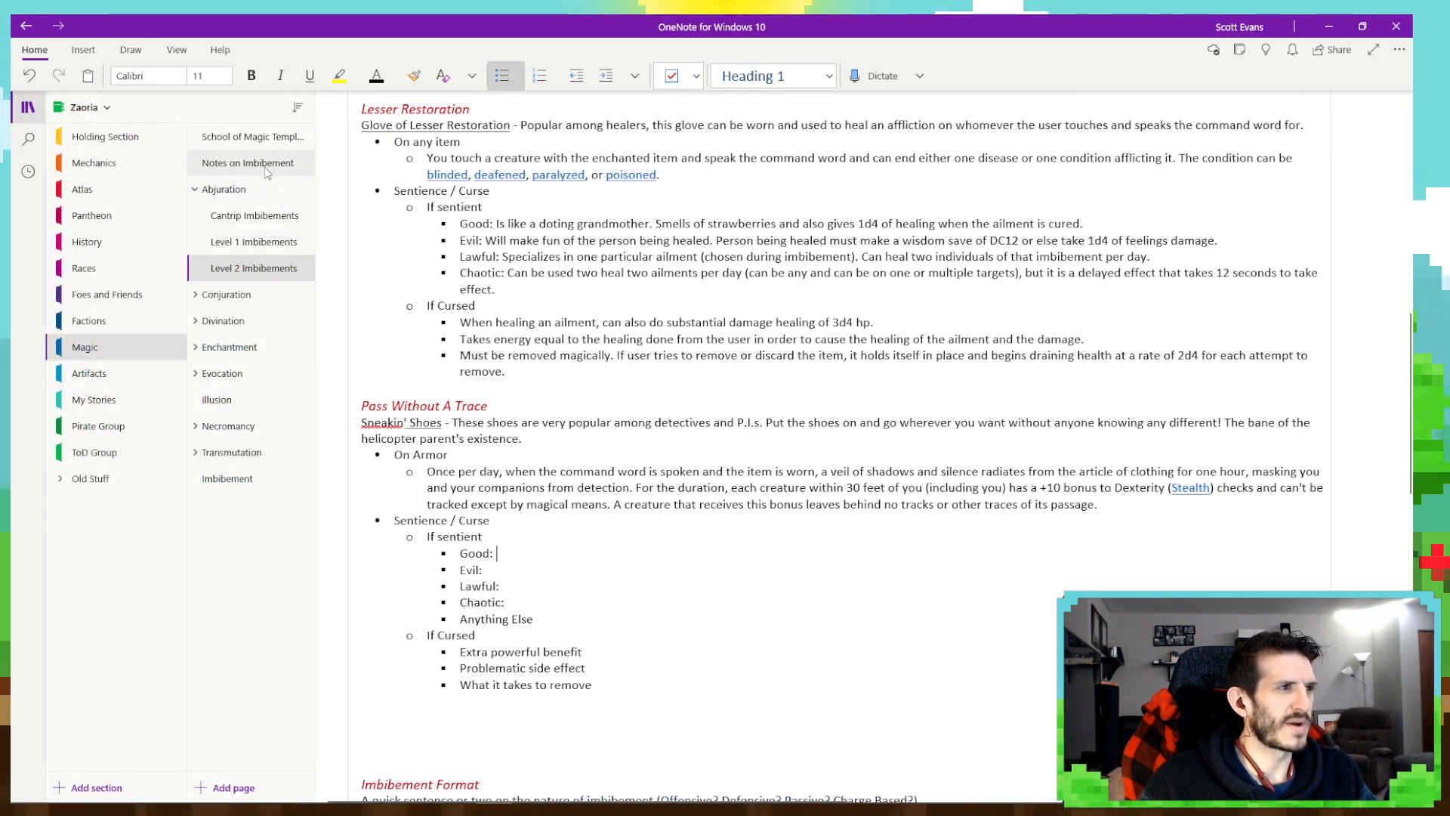
pyautogui.click(253, 162)
pyautogui.scroll(-10, 603, 455)
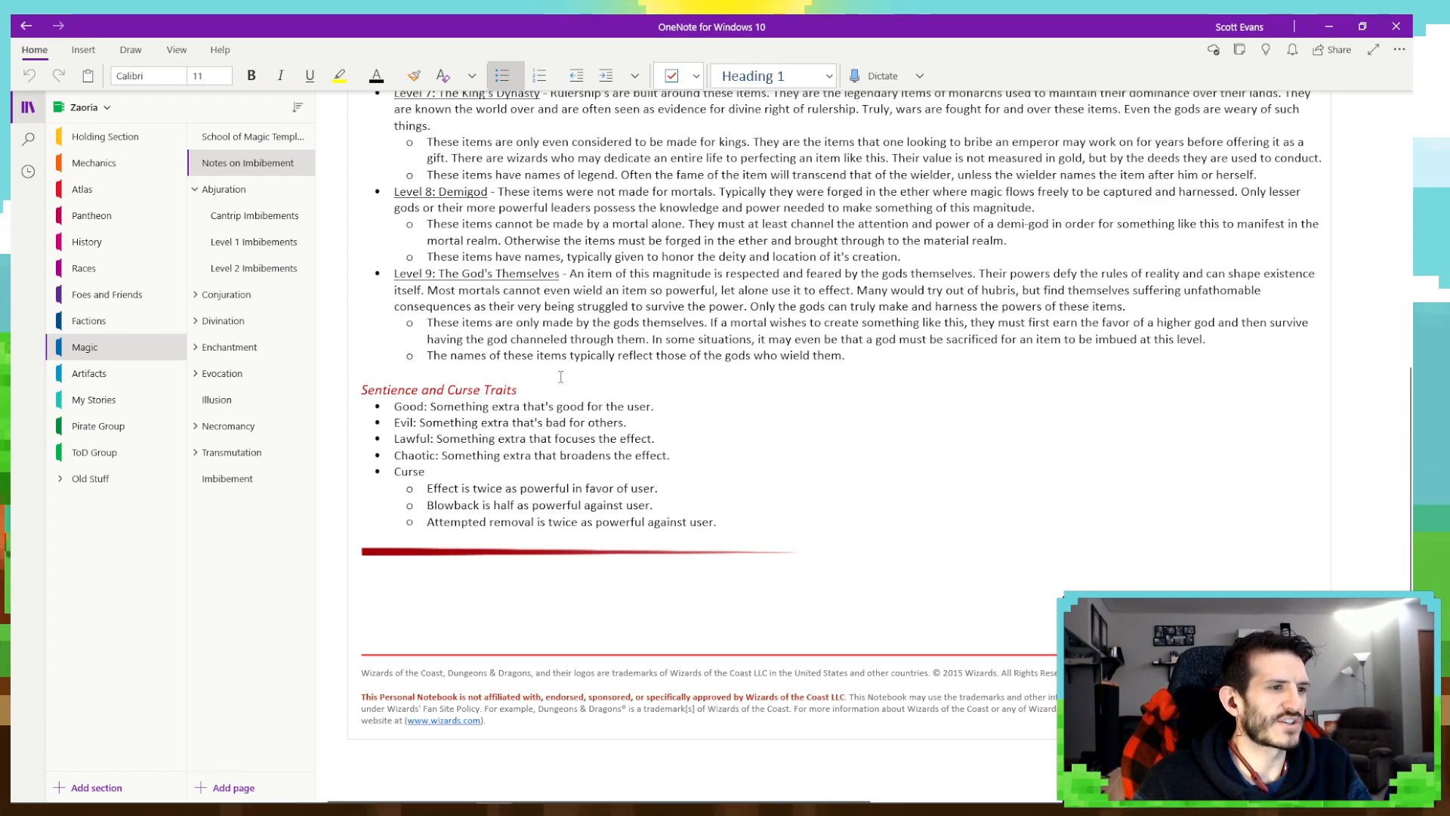
pyautogui.click(254, 268)
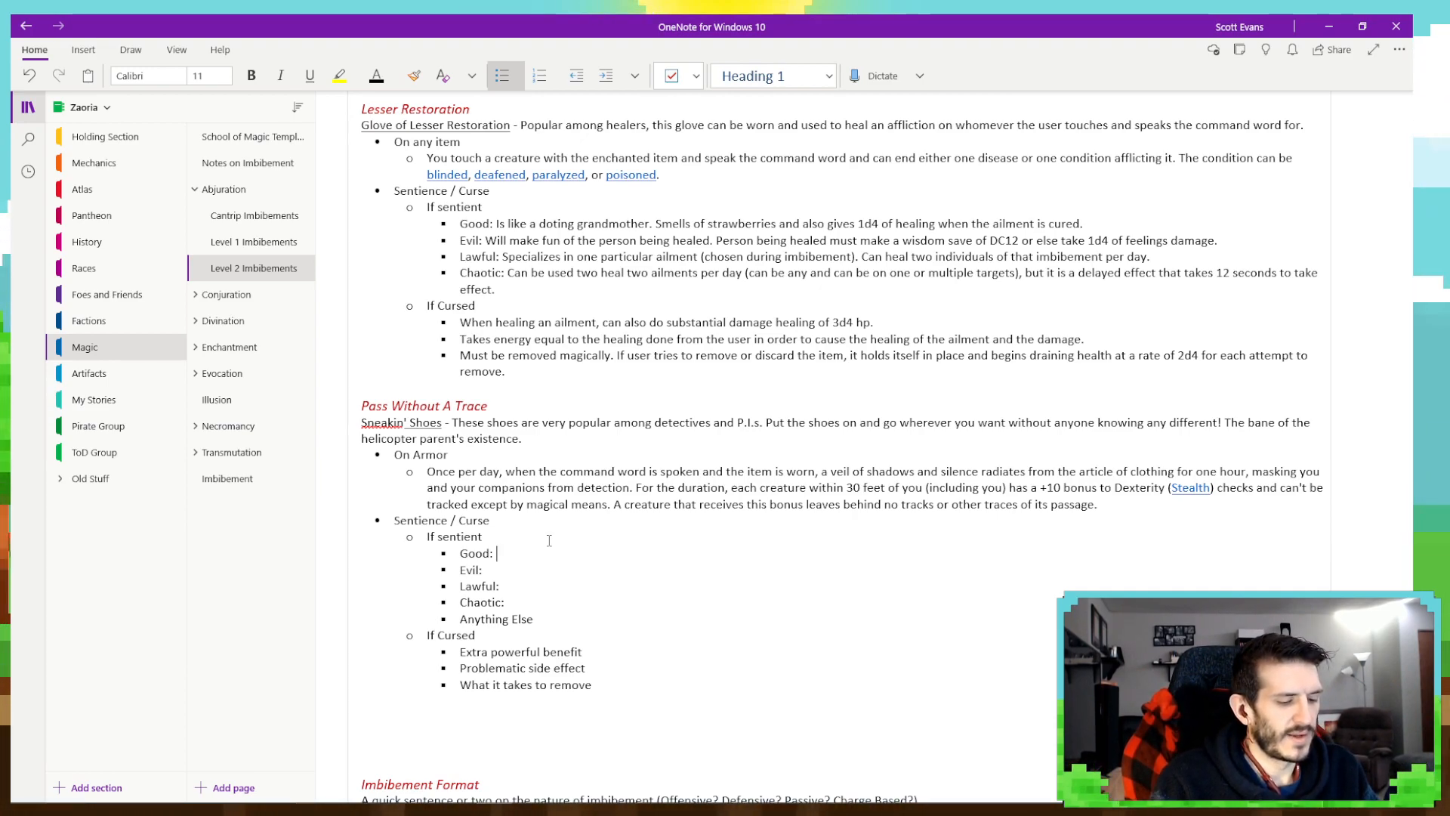
# - Begin the Good trait under Pass Without A Trace with "The item is very attentive to its surroundings."
pyautogui.write('The ')
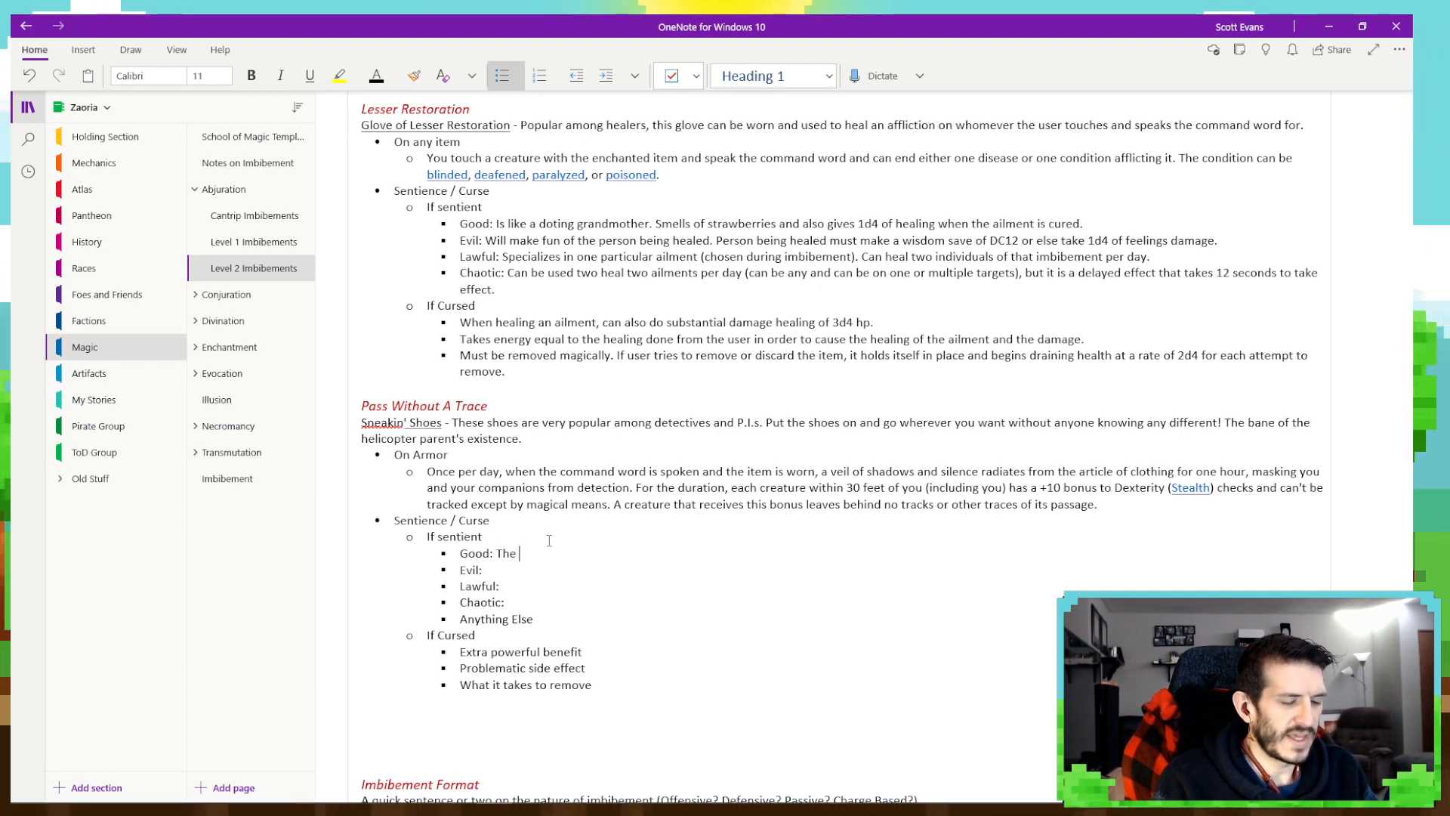
pyautogui.write('item is very att')
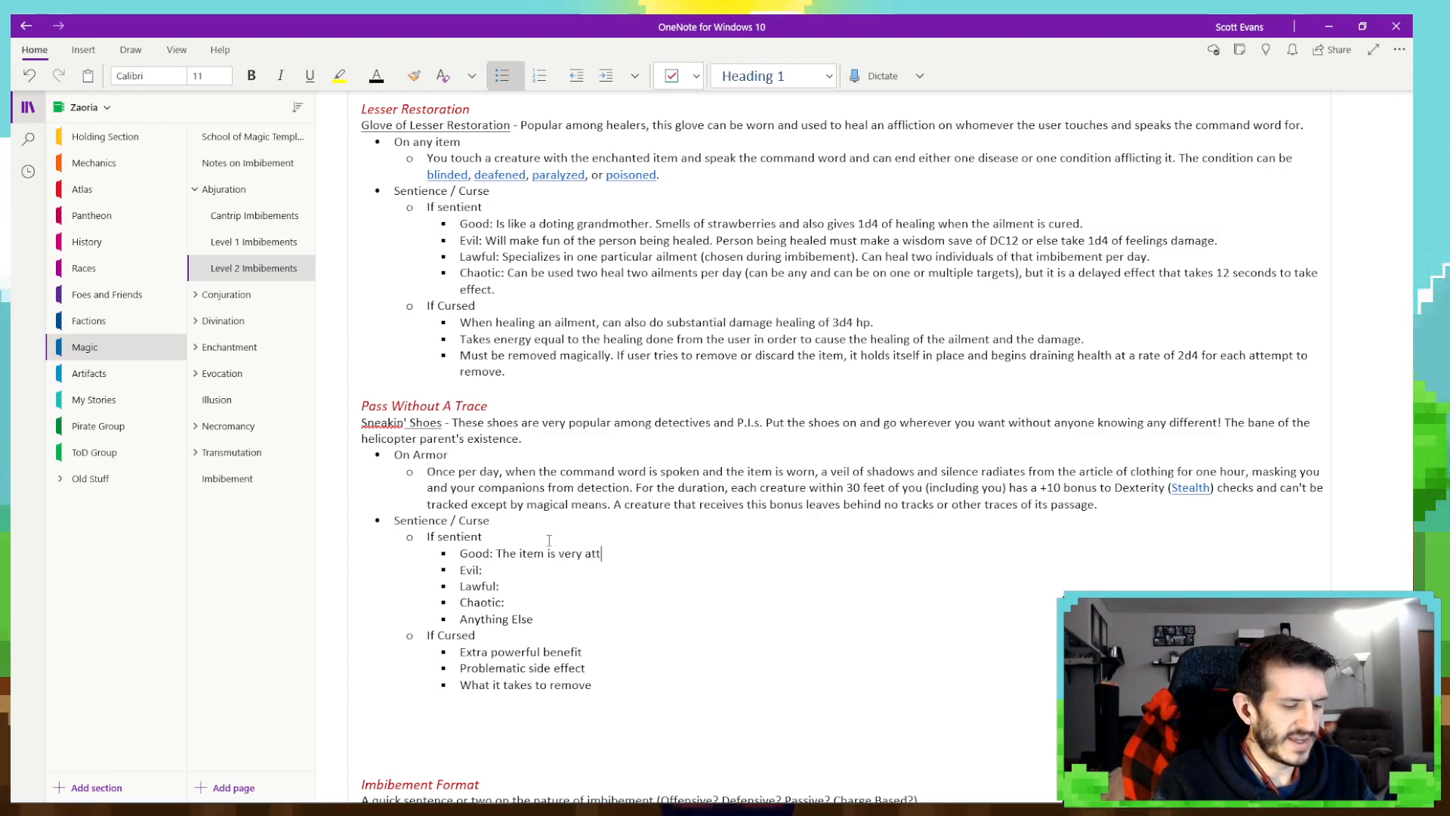
pyautogui.write('entive and li')
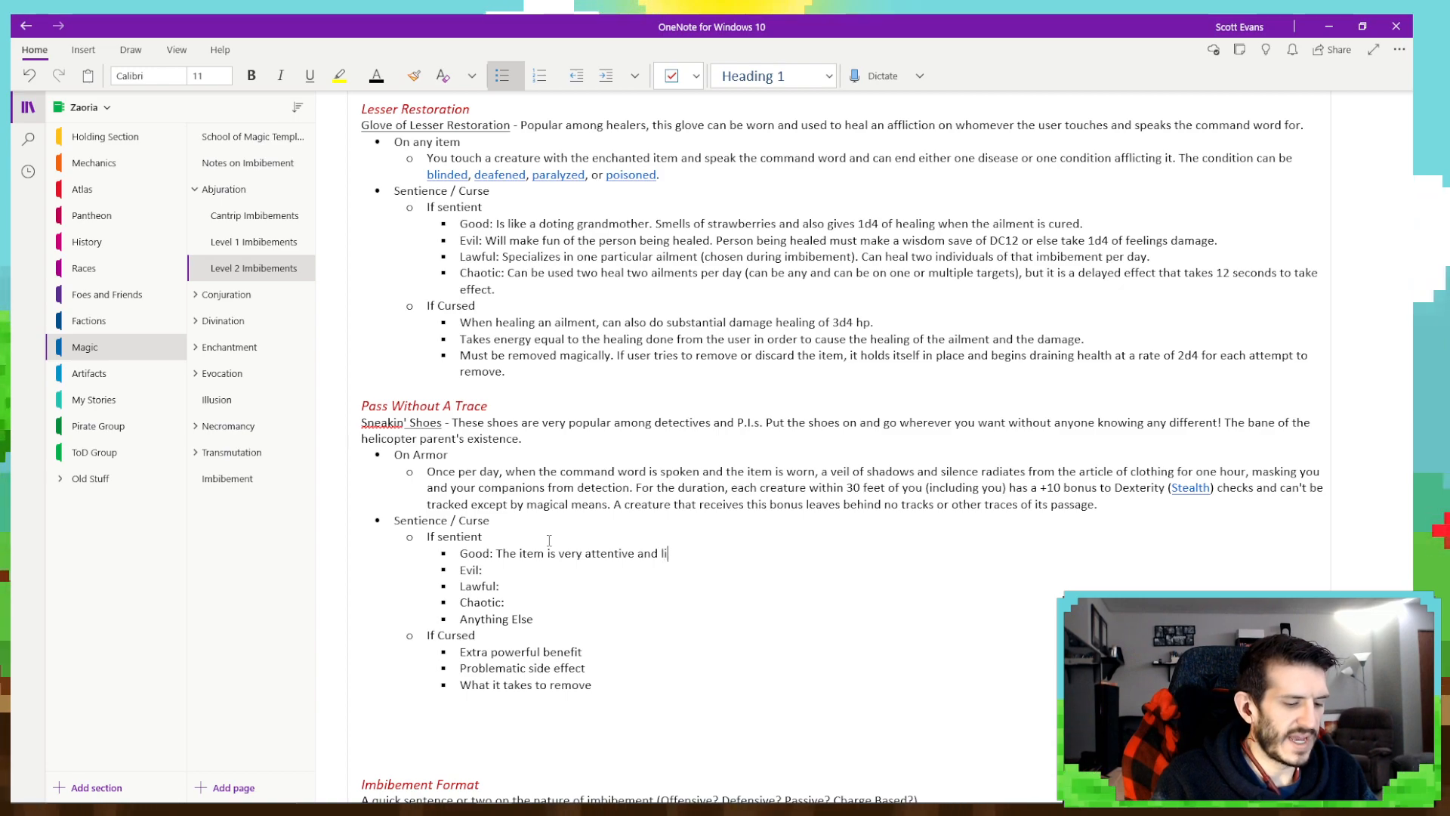
pyautogui.write('kes')
pyautogui.press('BackSpace')
pyautogui.press('BackSpace')
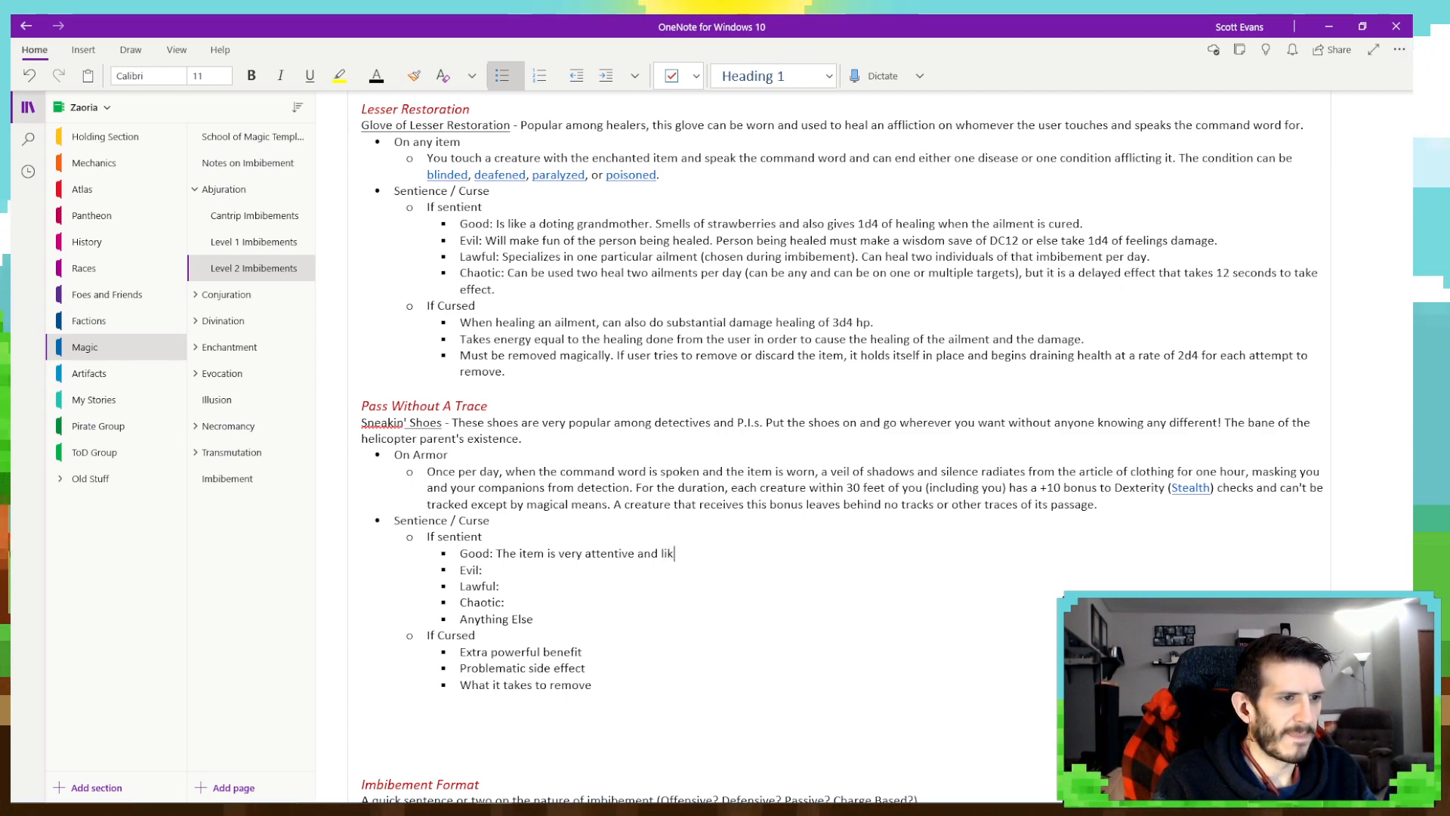
pyautogui.press('BackSpace')
pyautogui.press('BackSpace')
pyautogui.press('BackSpace')
pyautogui.press('BackSpace')
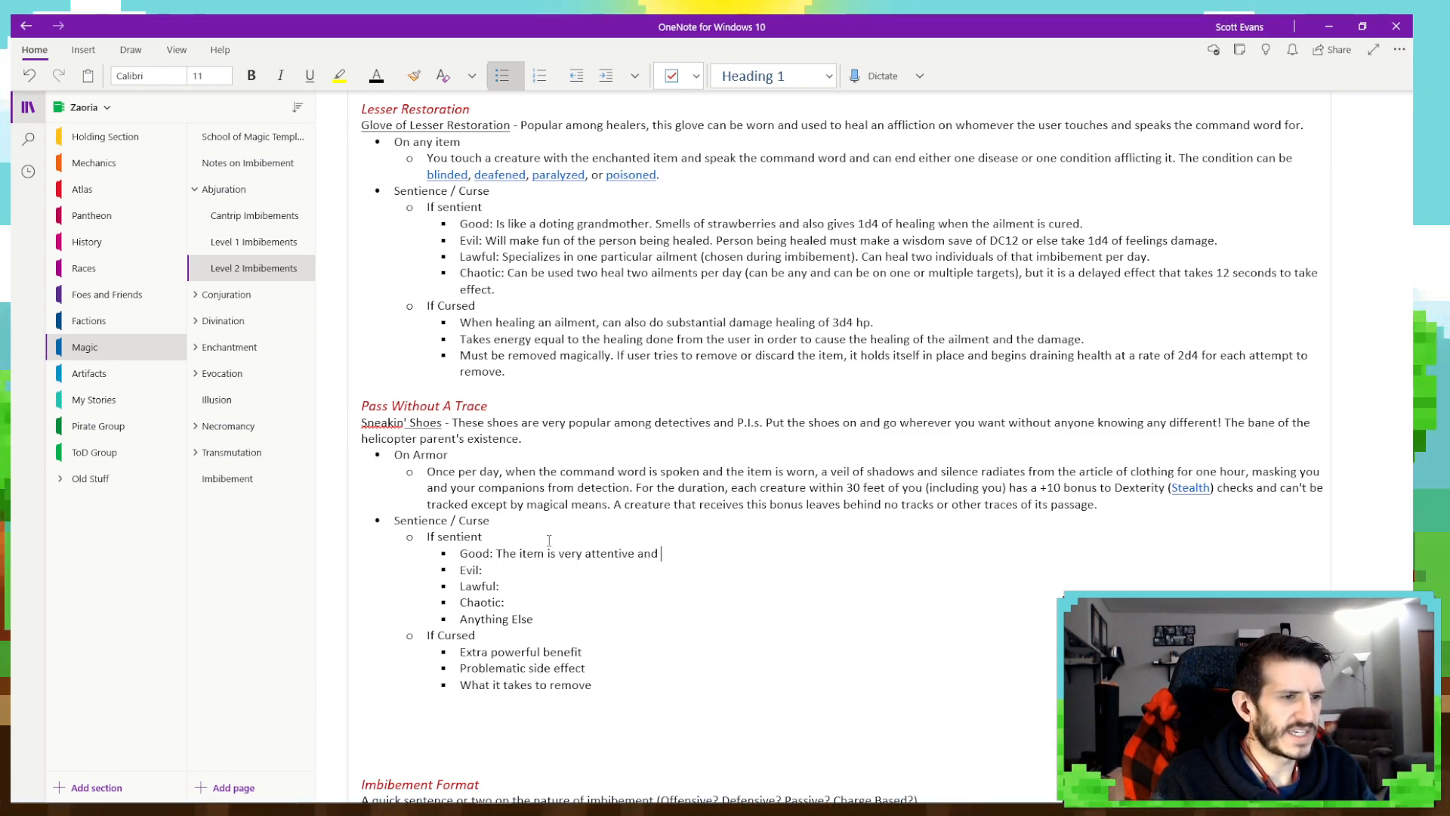
pyautogui.press('BackSpace')
pyautogui.press('BackSpace')
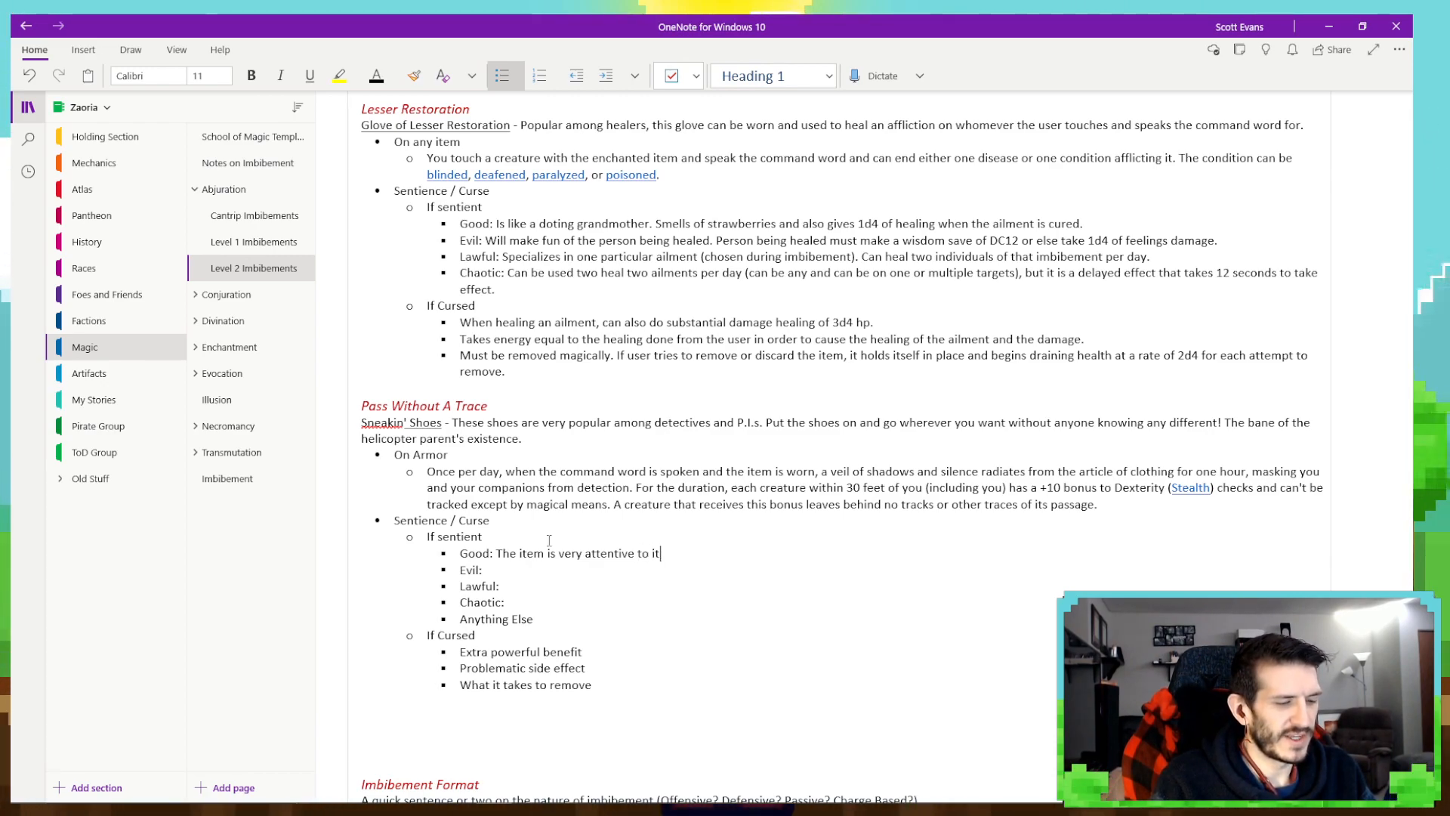
pyautogui.write('to its surrounding')
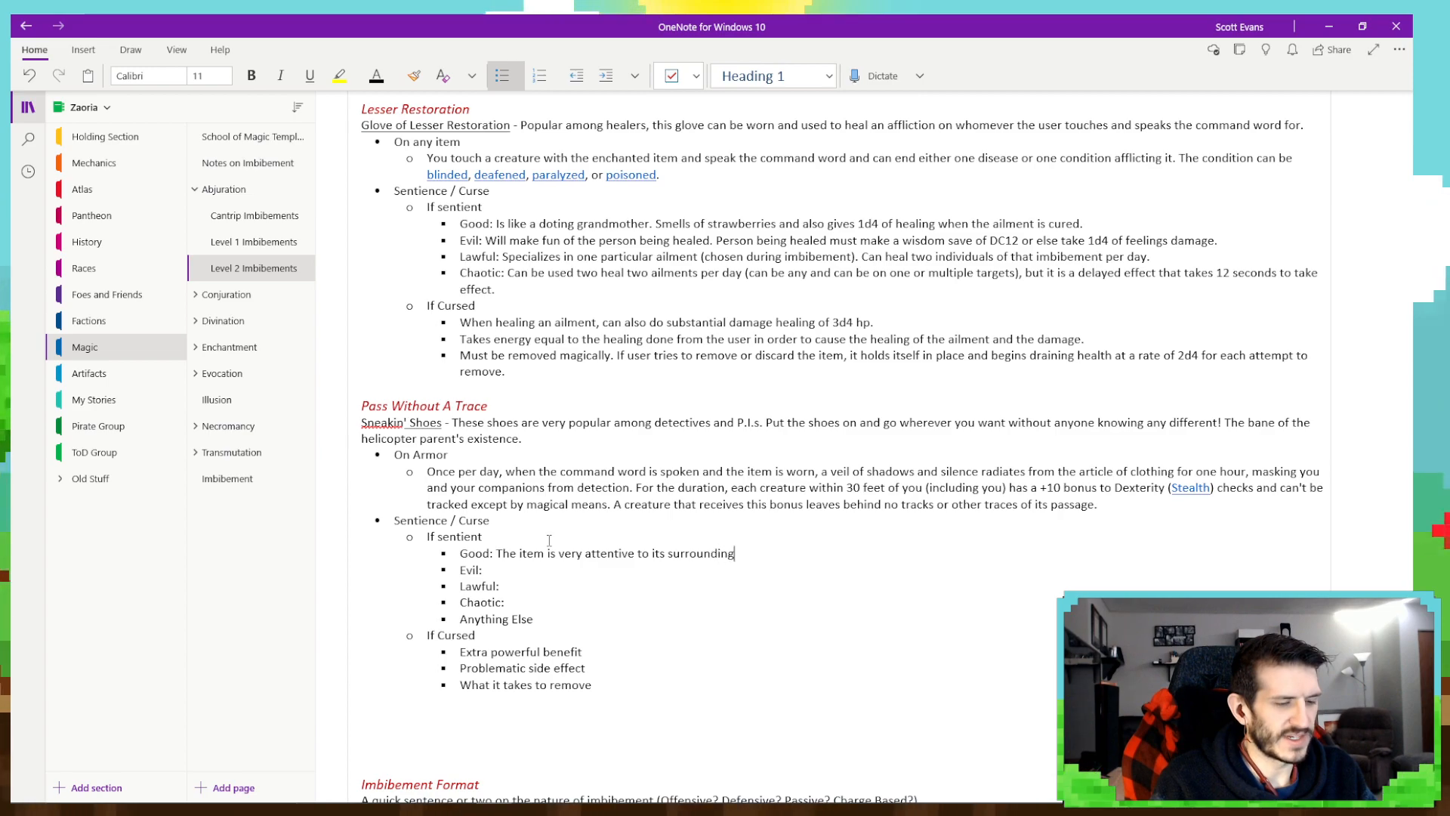
pyautogui.write('s. It will ')
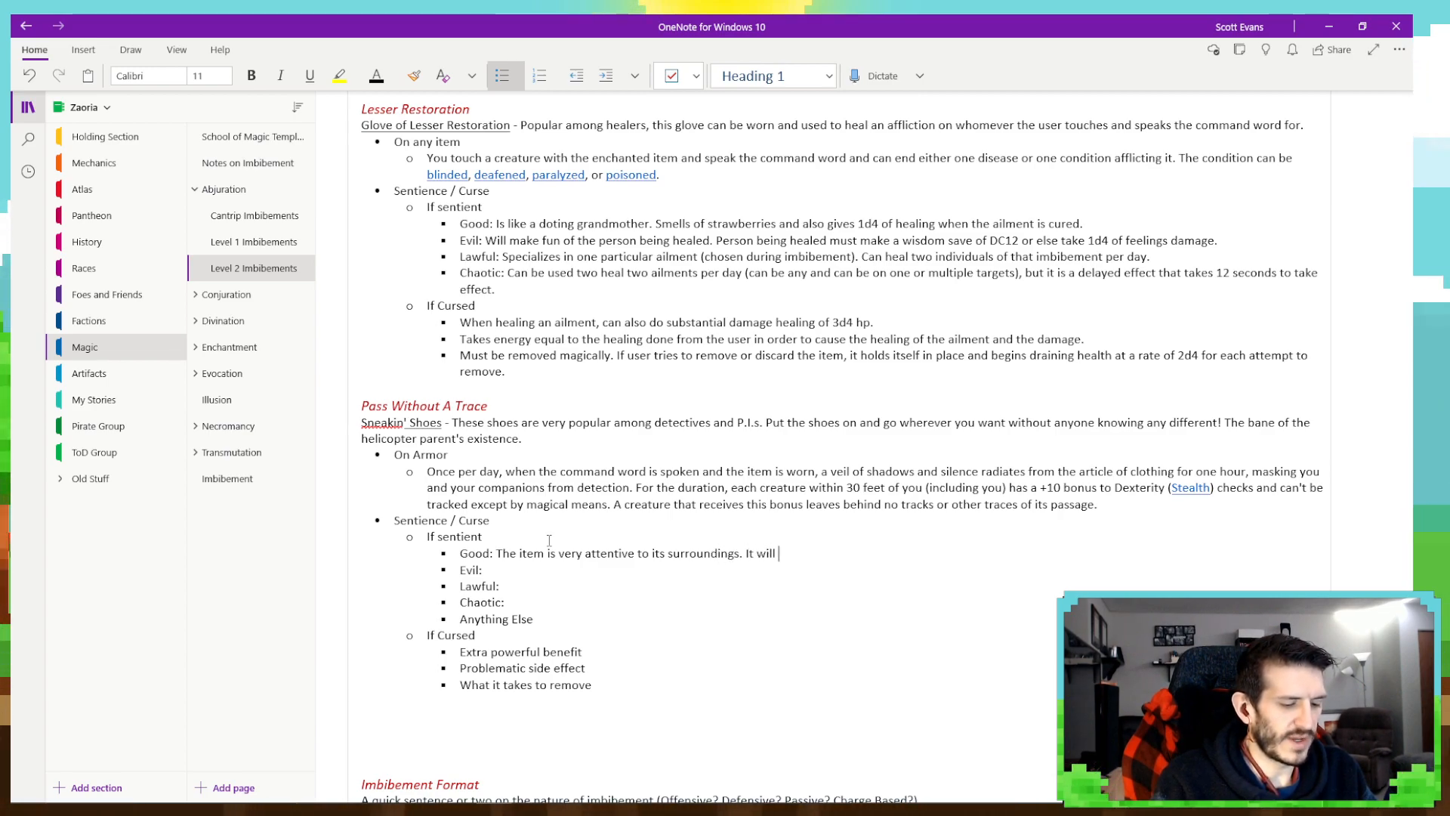
pyautogui.write('allert')
# - Continue the Good trait with "It will alert the wearer to any other dangers they may not be seeing."
pyautogui.press('BackSpace')
pyautogui.press('BackSpace')
pyautogui.press('BackSpace')
pyautogui.press('BackSpace')
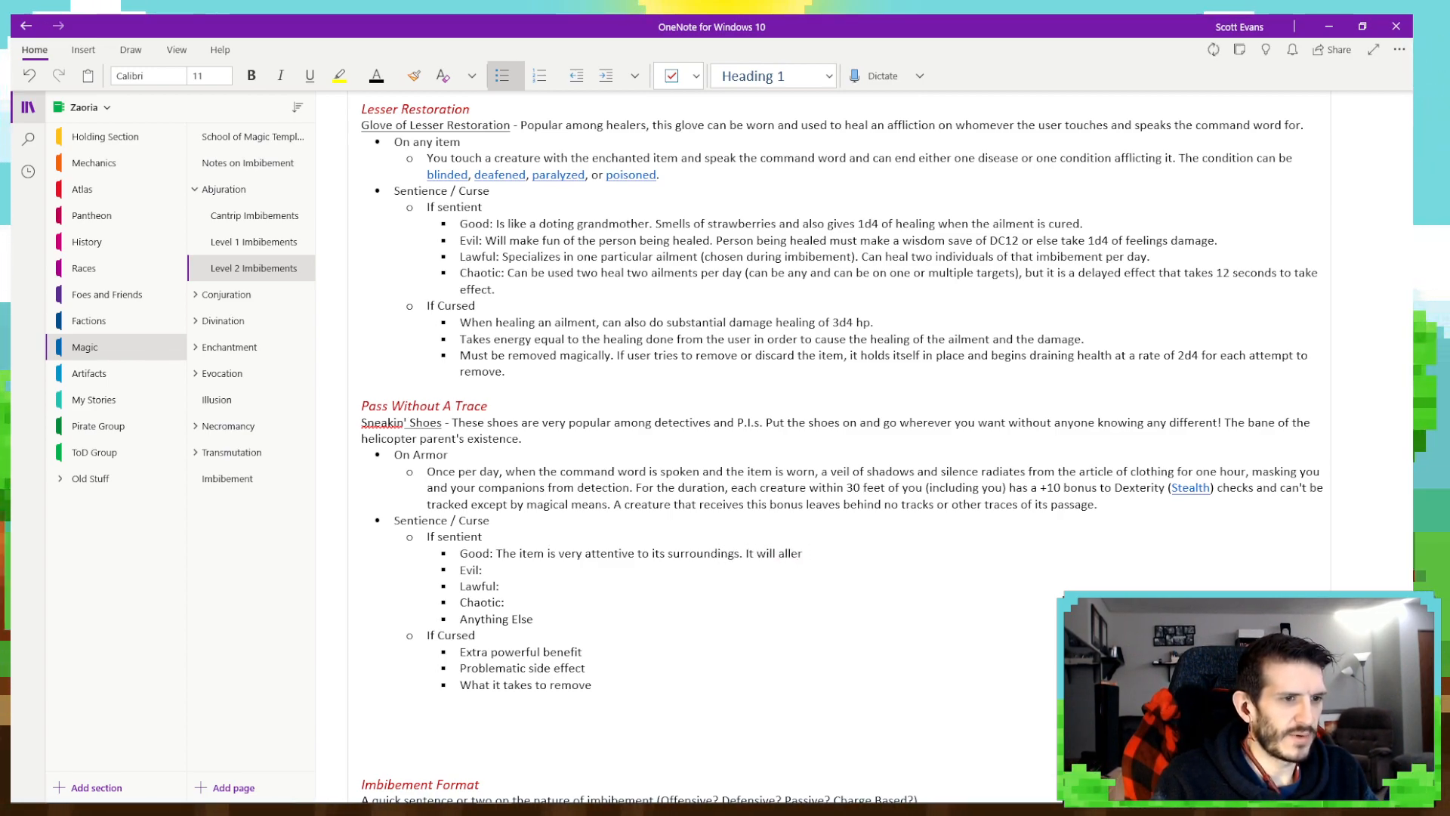
pyautogui.write('ert')
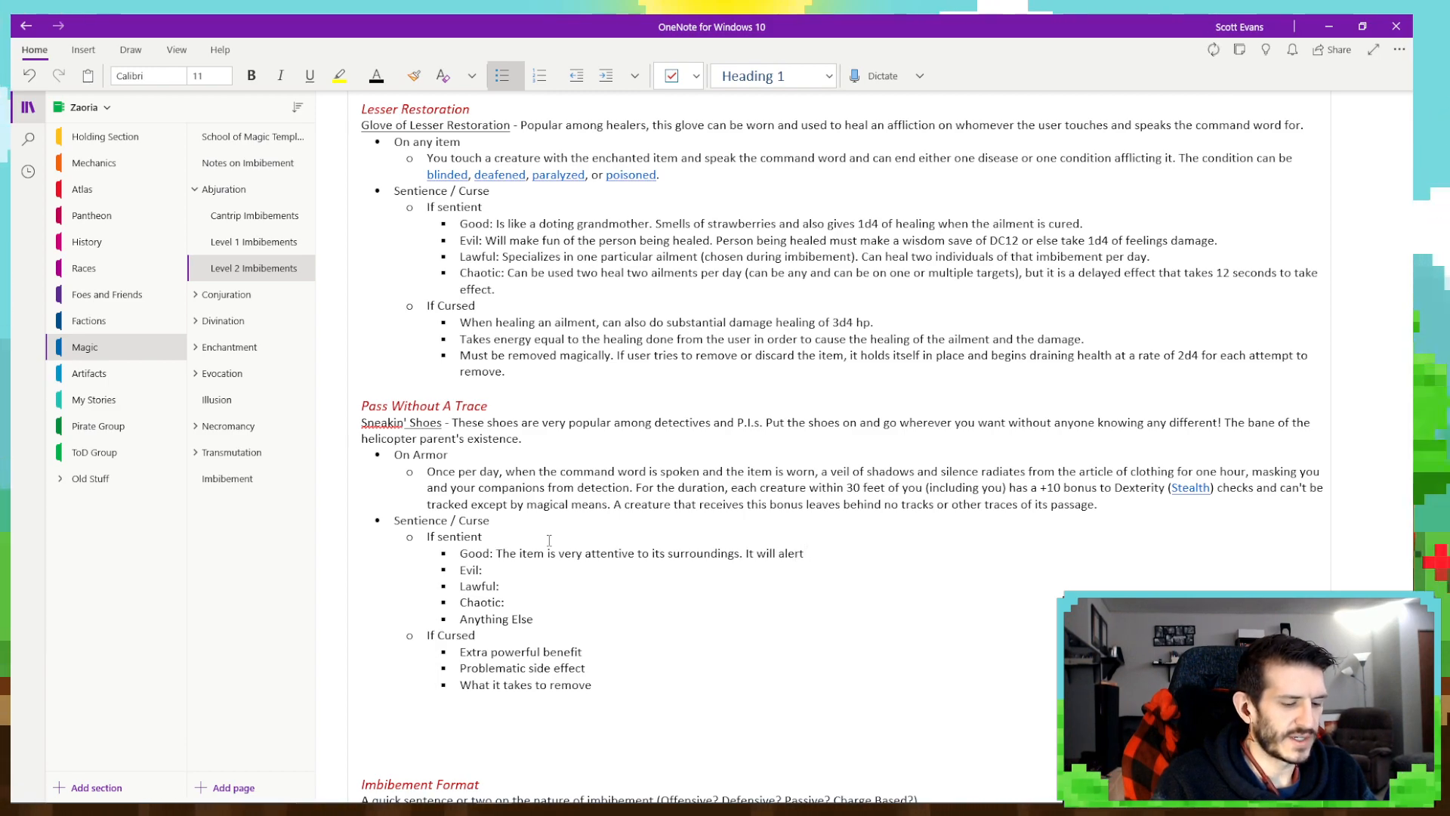
pyautogui.write(' the wearer to')
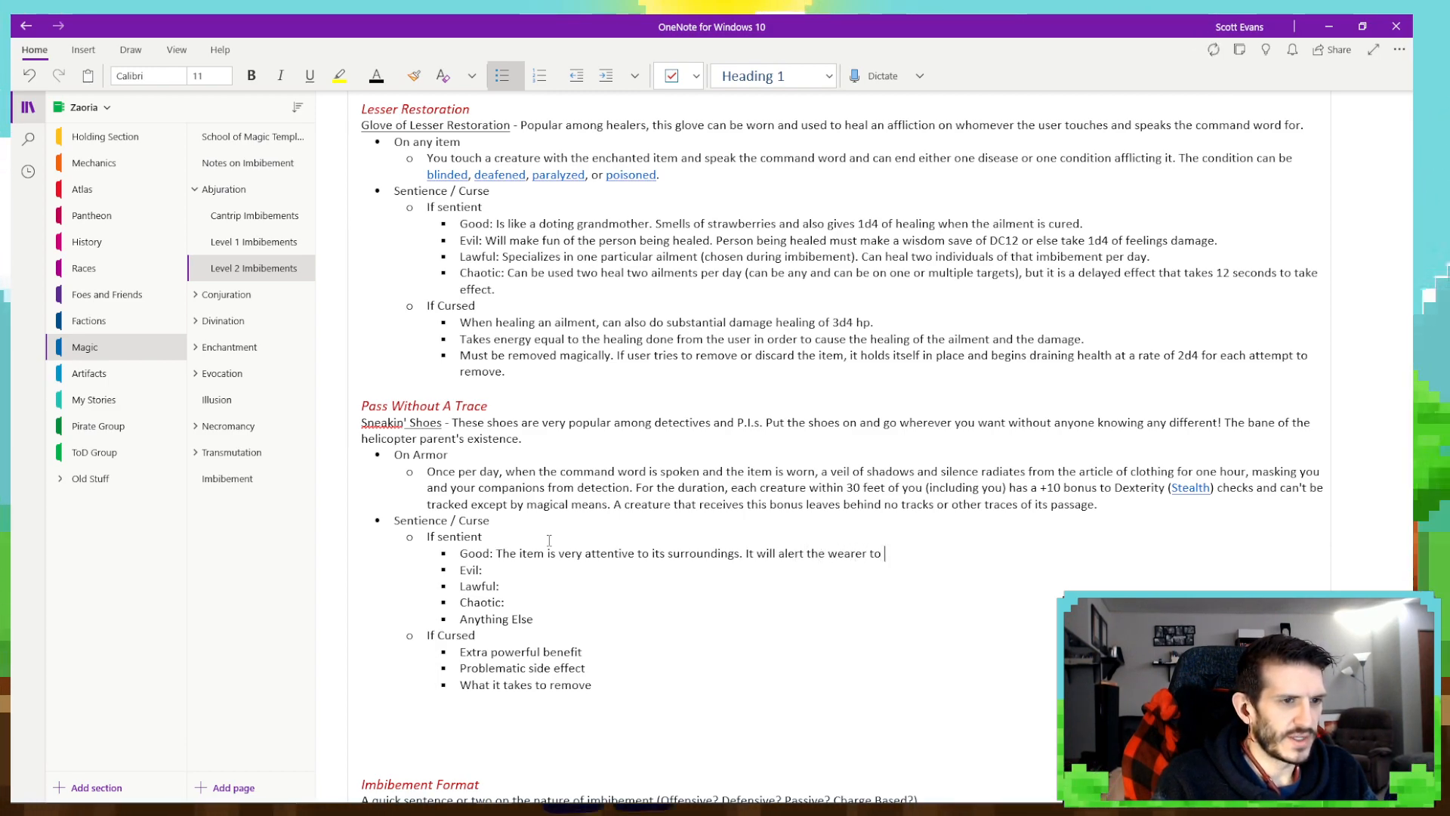
pyautogui.write(' any other')
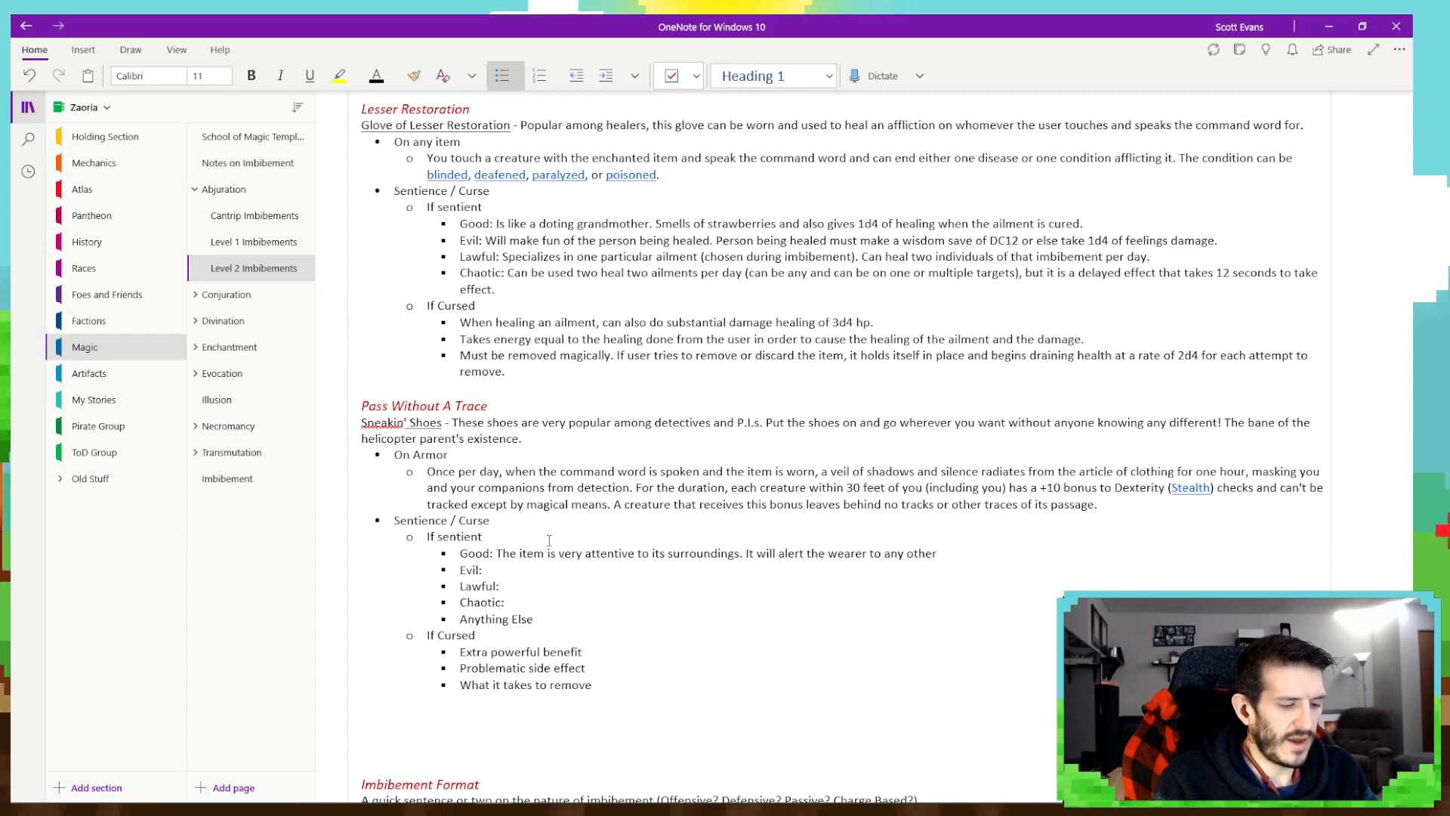
pyautogui.write(' dangers they')
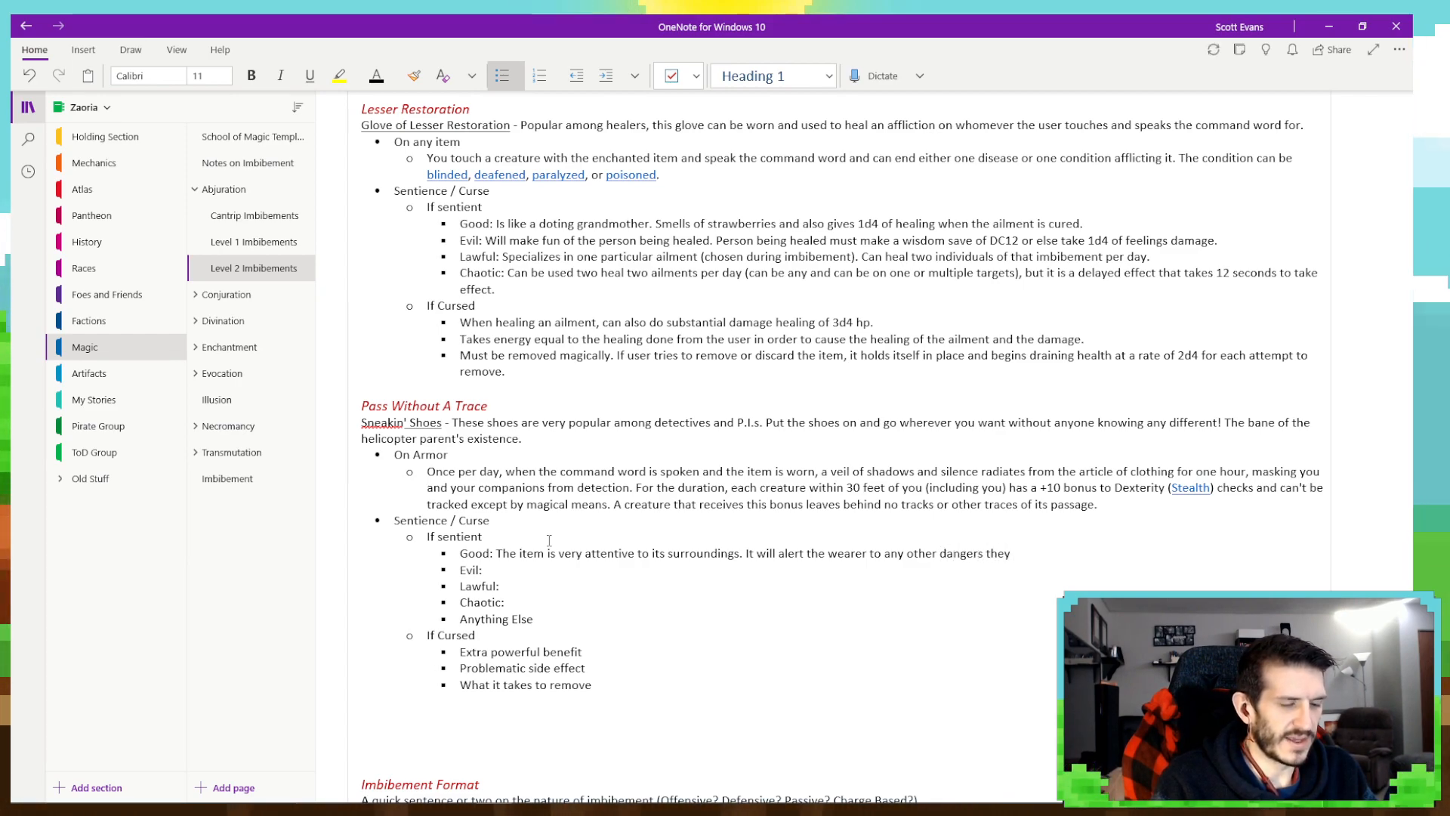
pyautogui.write(' may not be ')
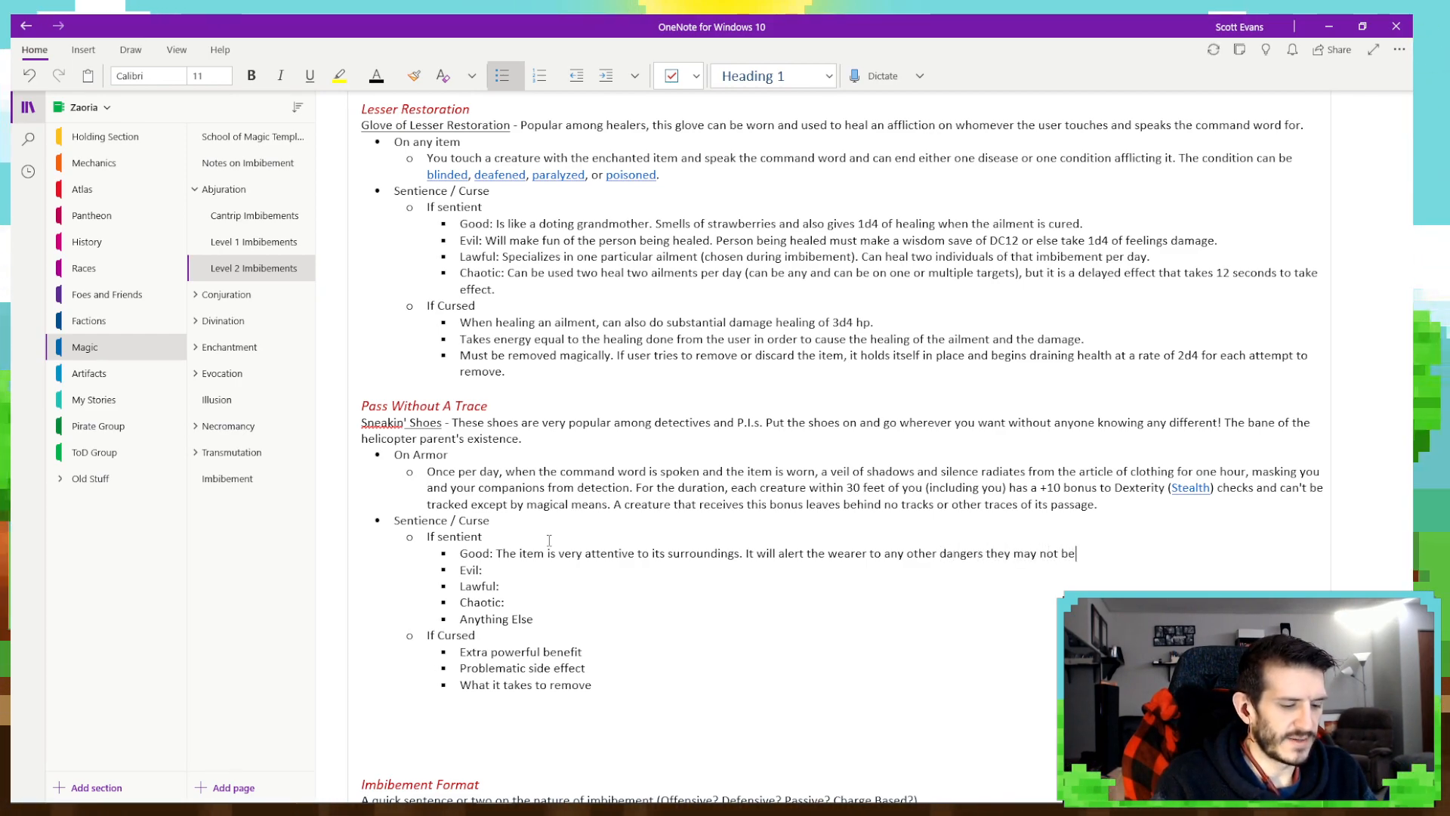
pyautogui.write('se')
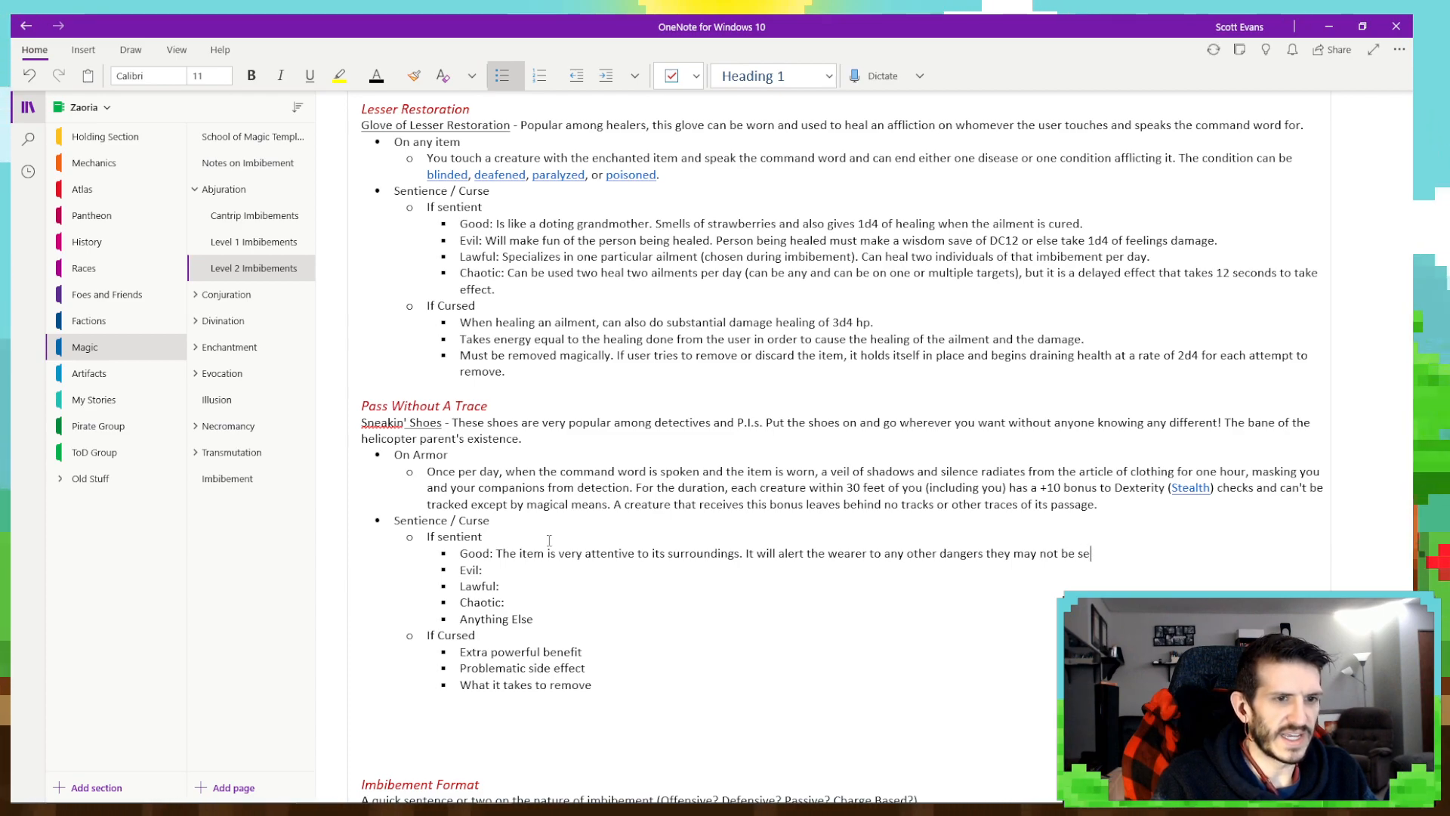
pyautogui.write('eing.')
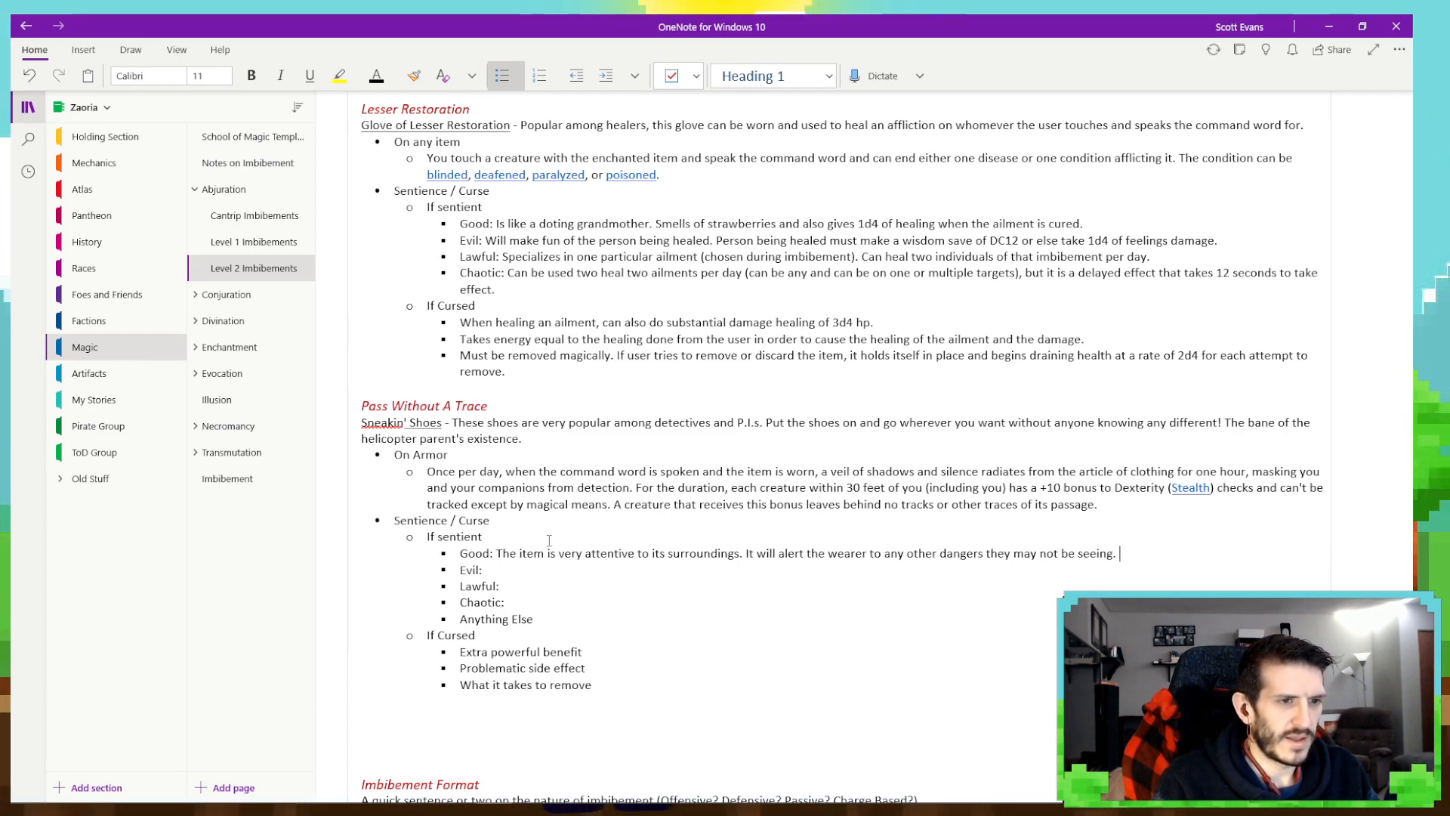
pyautogui.write(' Gives p')
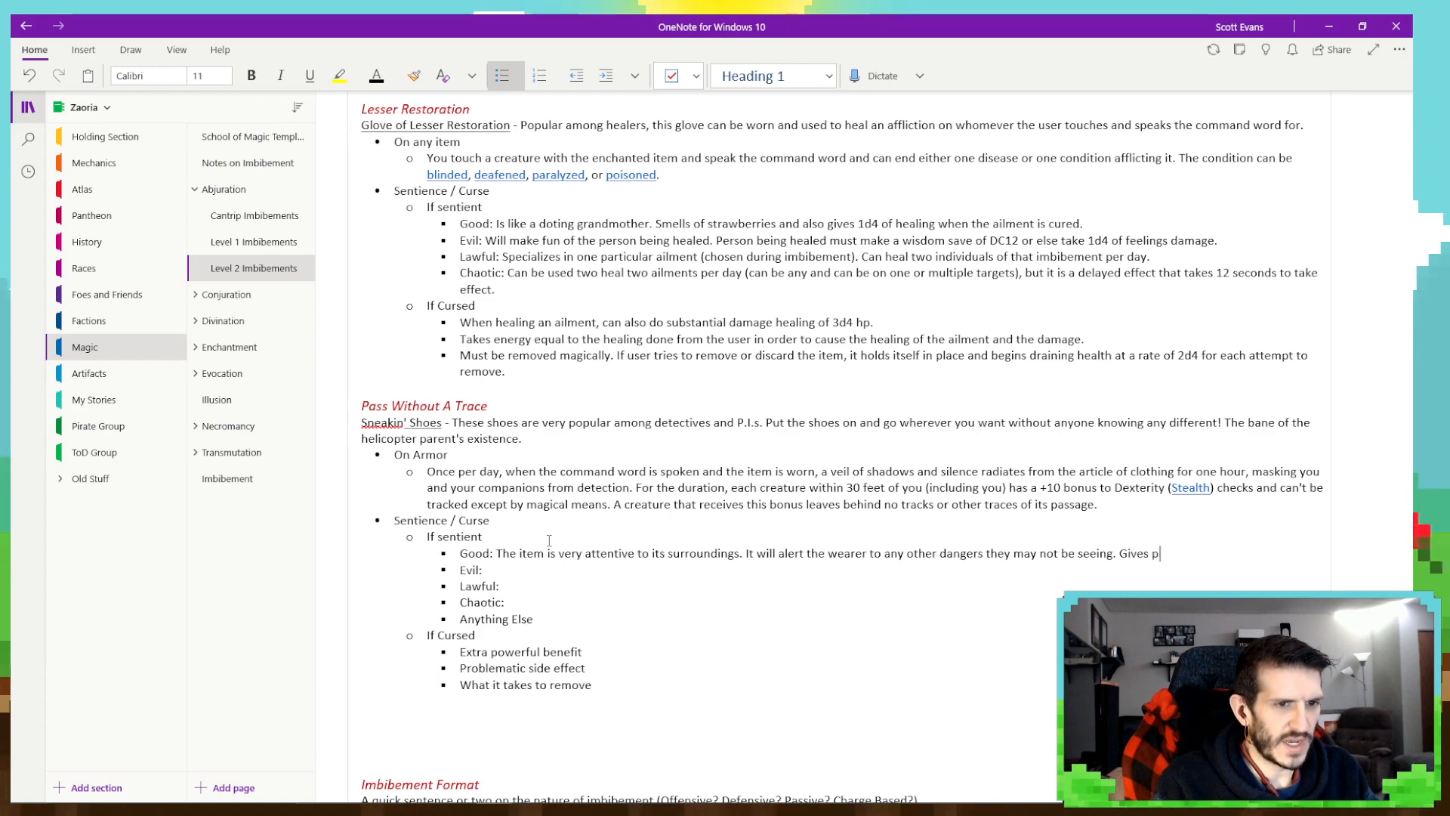
# - End the Good trait with the sentence "Gives wearer advantage on stealth checks on top of the bonus."
pyautogui.press('BackSpace')
pyautogui.write('r')
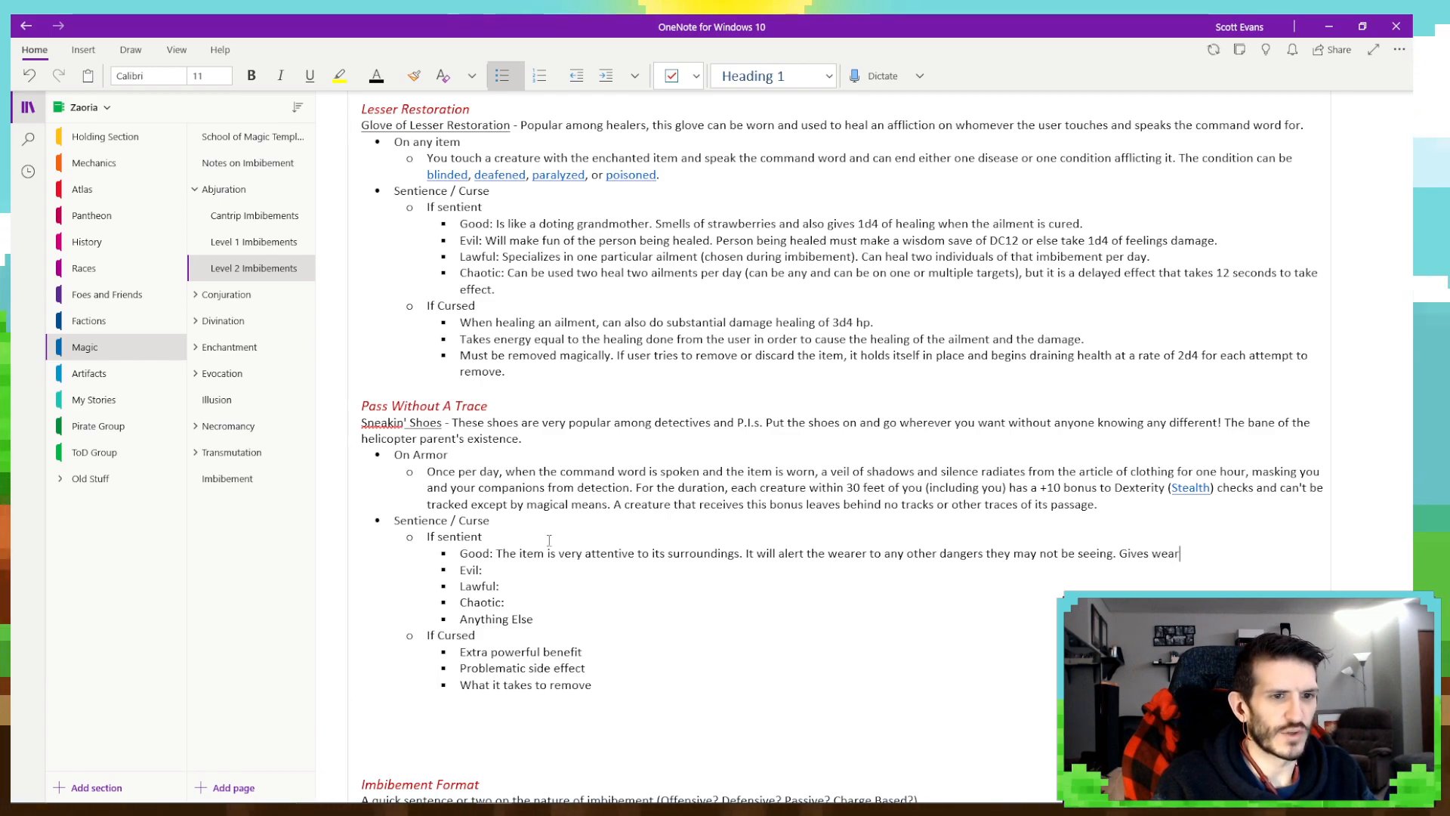
pyautogui.write('er advanta')
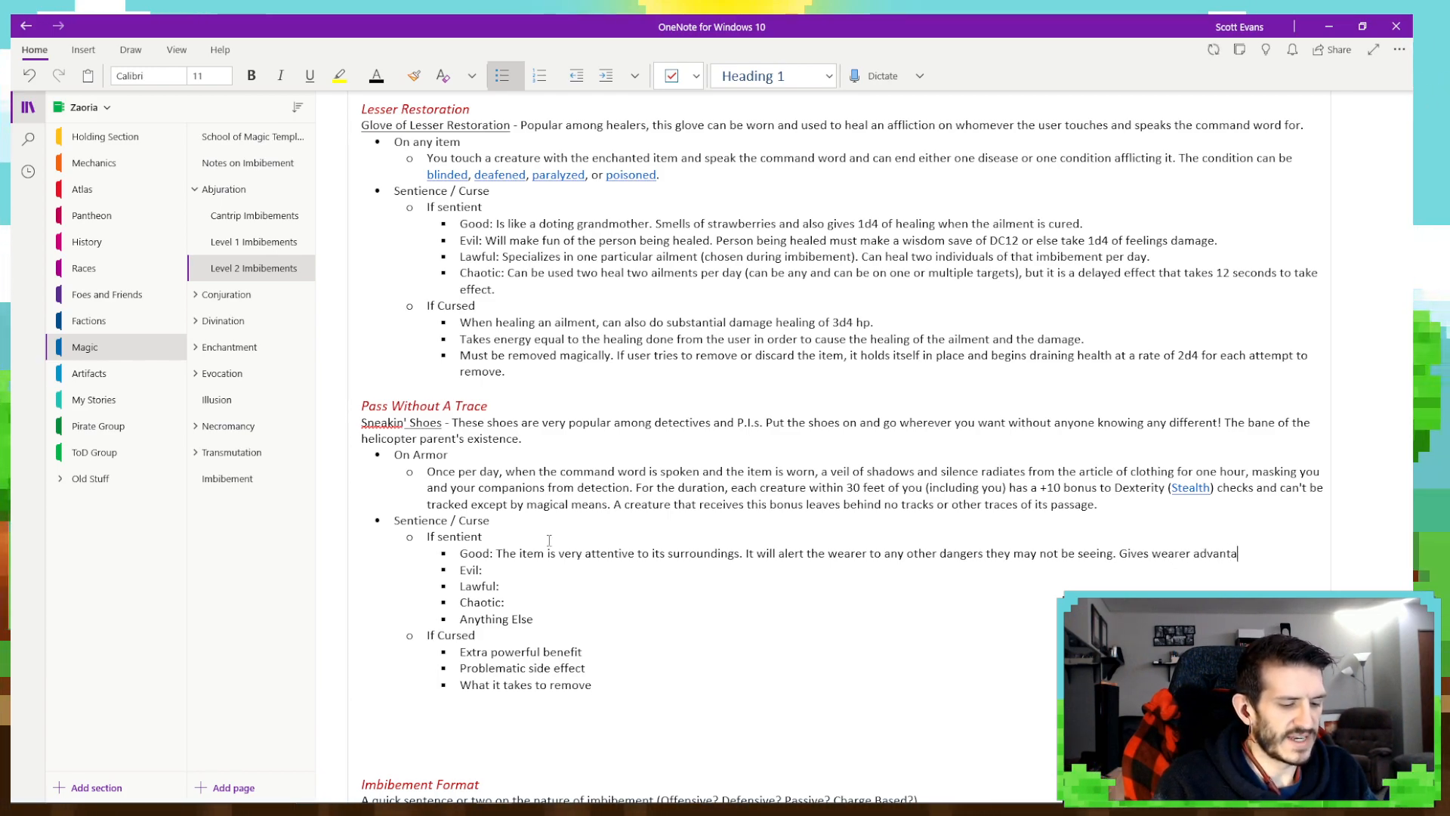
pyautogui.write('ge on stealth checks on top of')
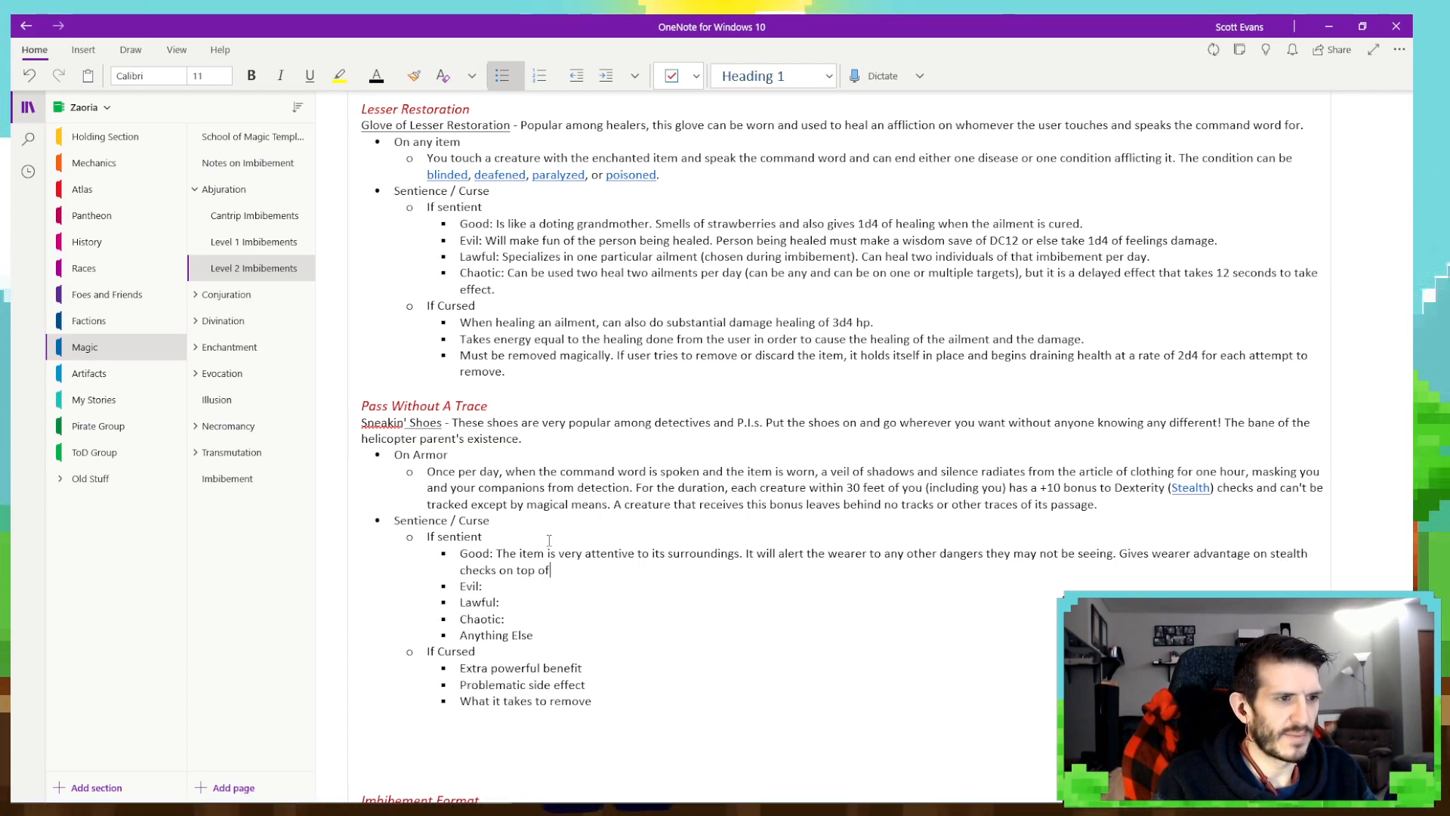
pyautogui.write(' the bonus')
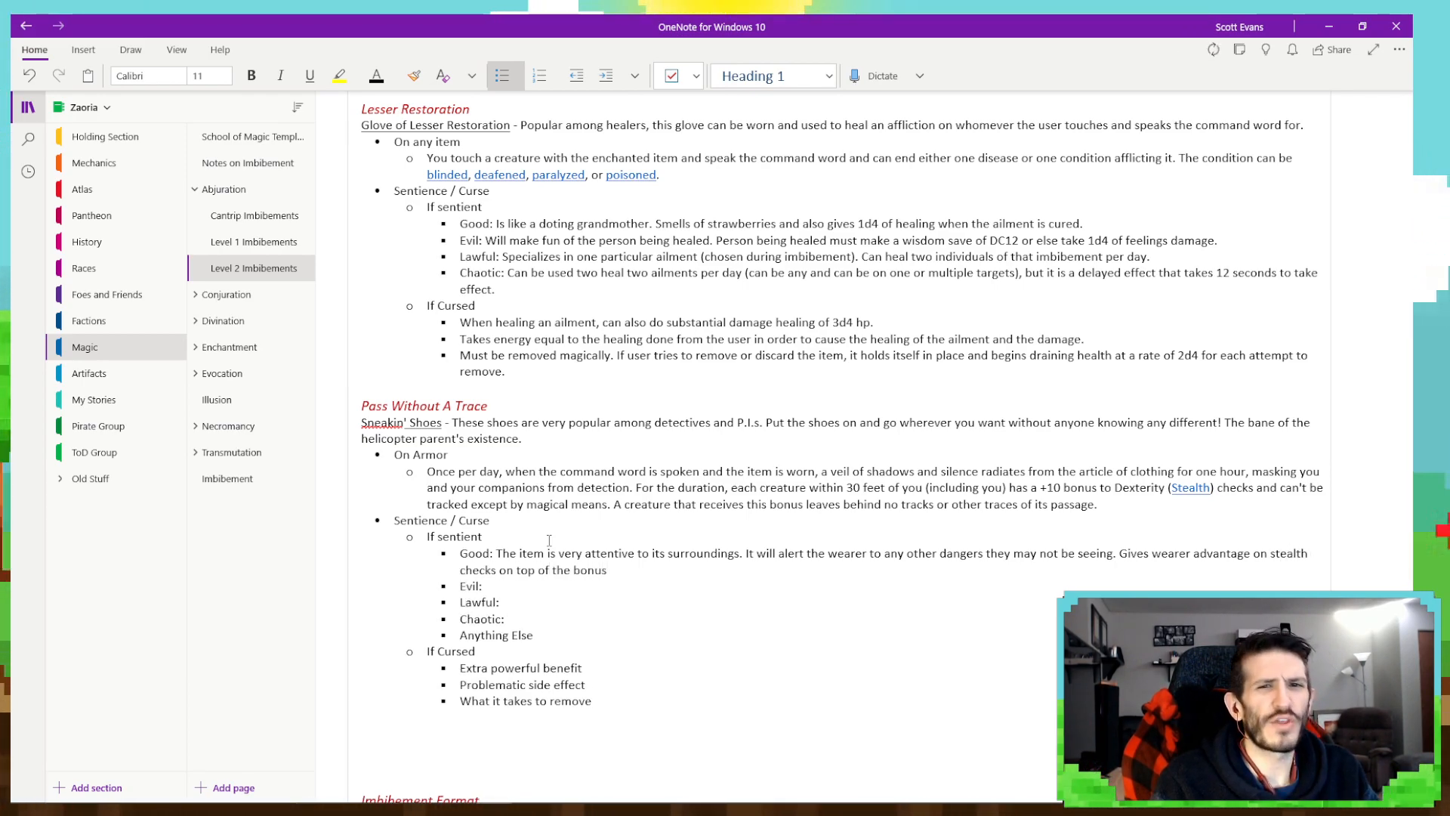
pyautogui.write('.')
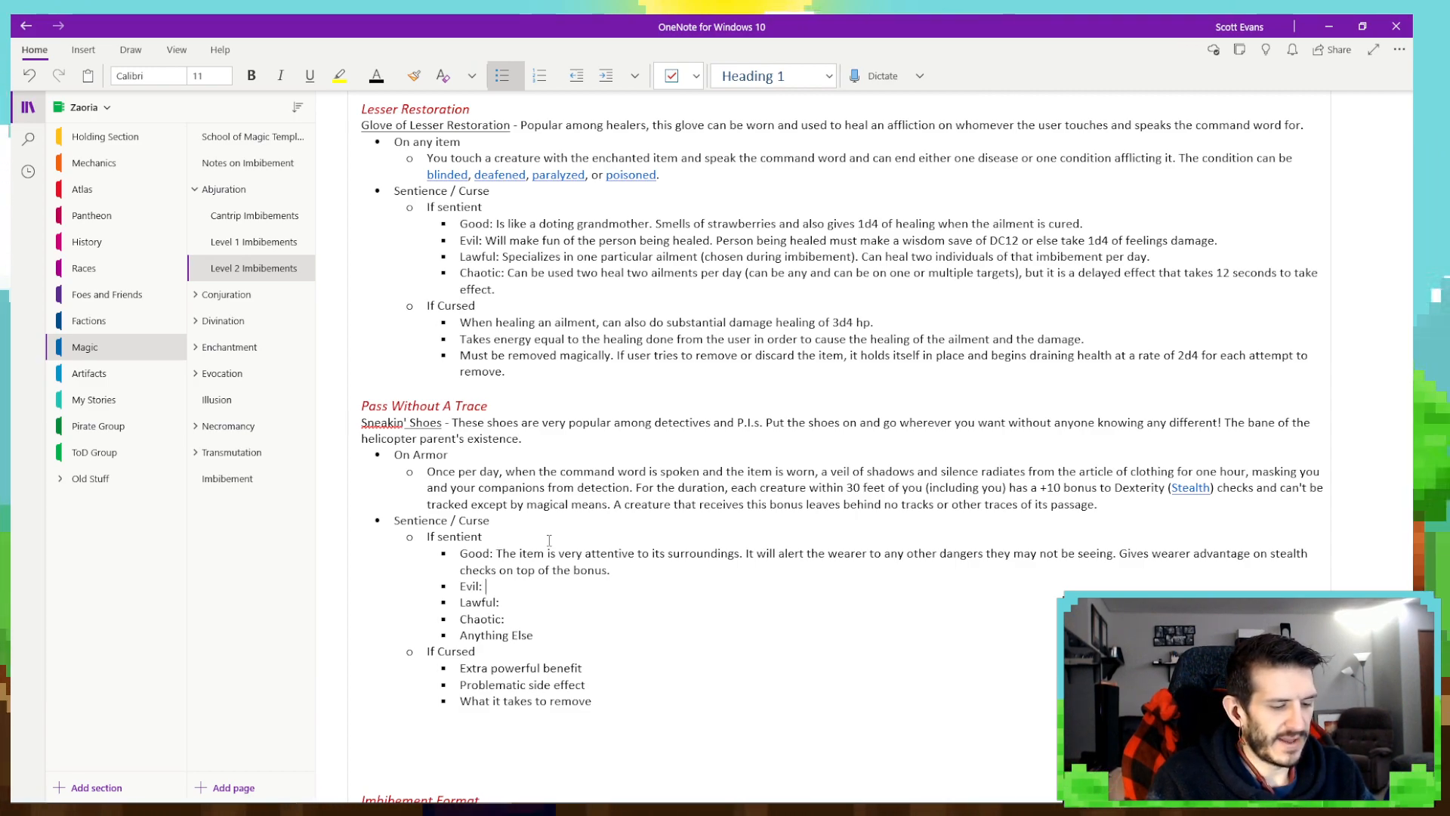
# - Begin the Evil trait under Pass Without A Trace with "Has a befuddling effect on others trying to discover the wearer"
pyautogui.write('be')
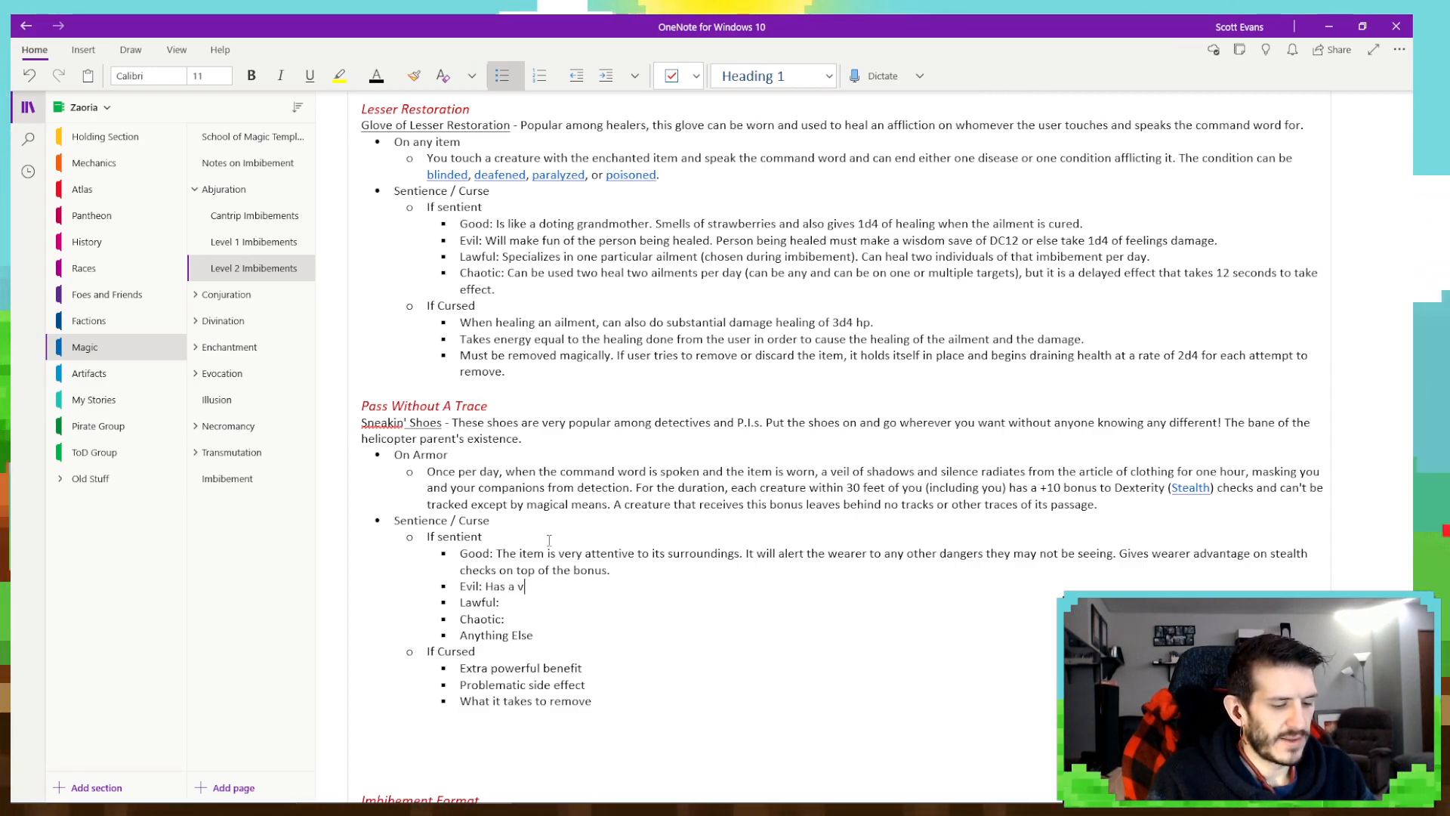
pyautogui.write('fuddling ')
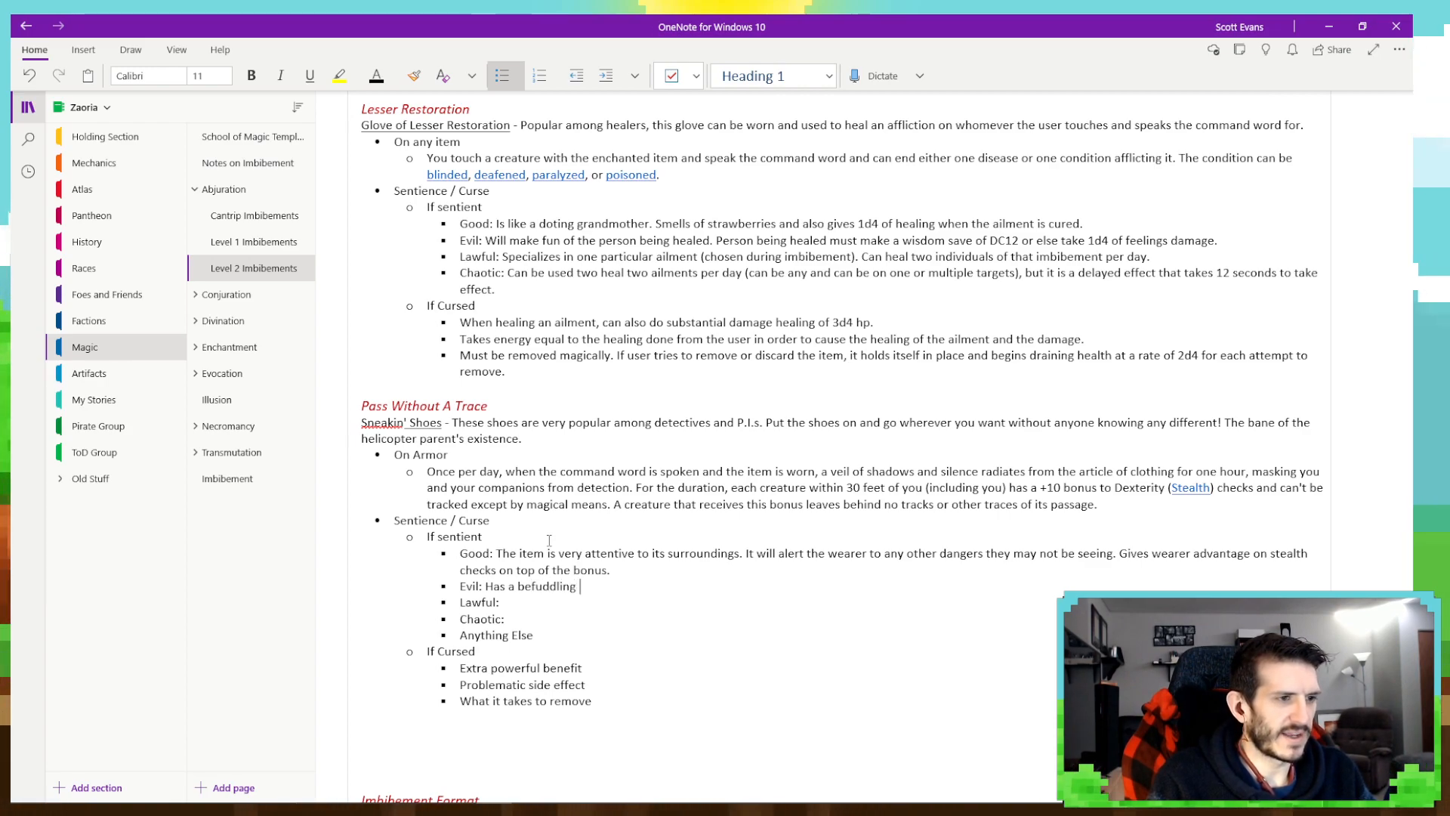
pyautogui.write('effect on')
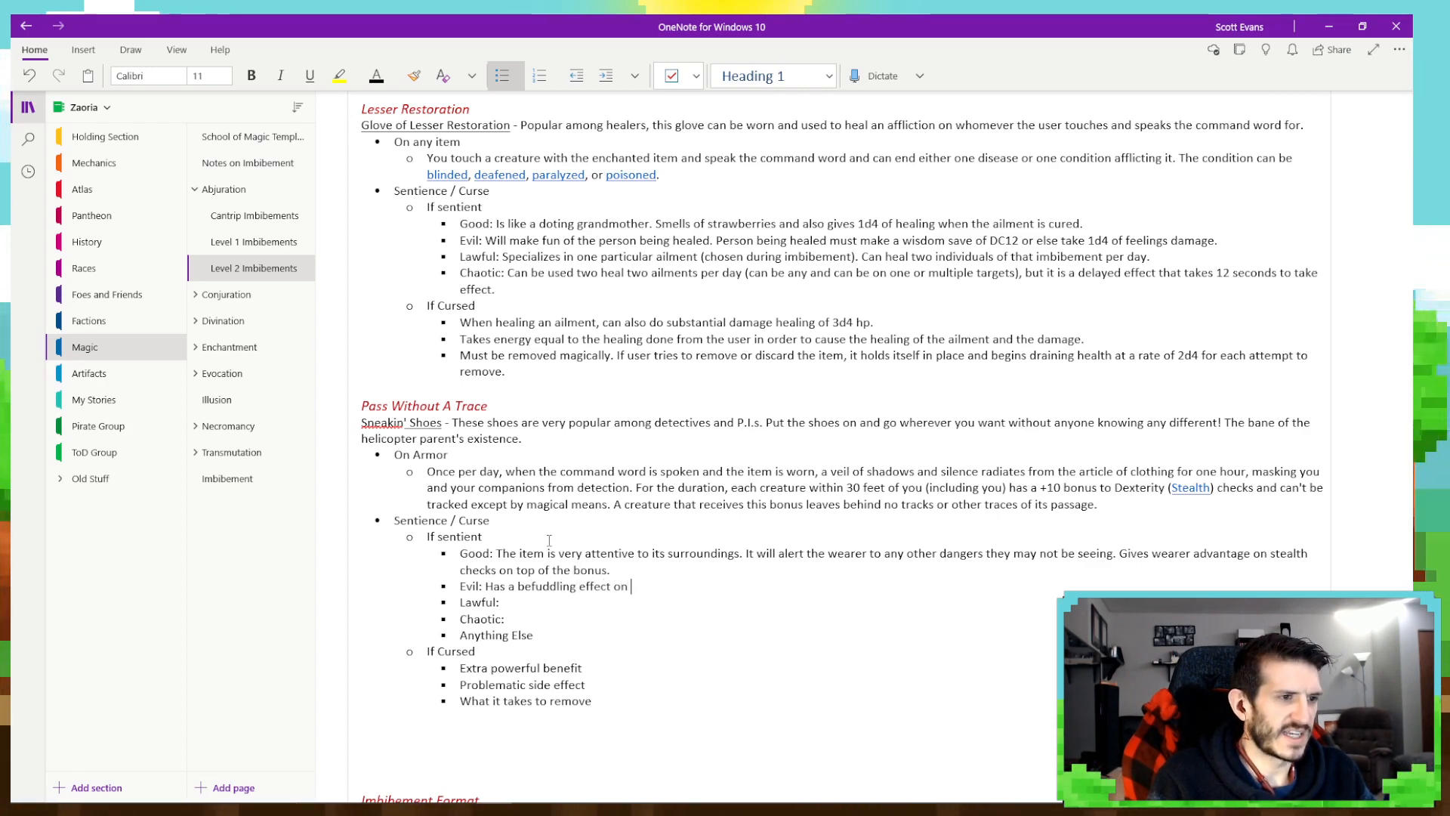
pyautogui.write(' others ')
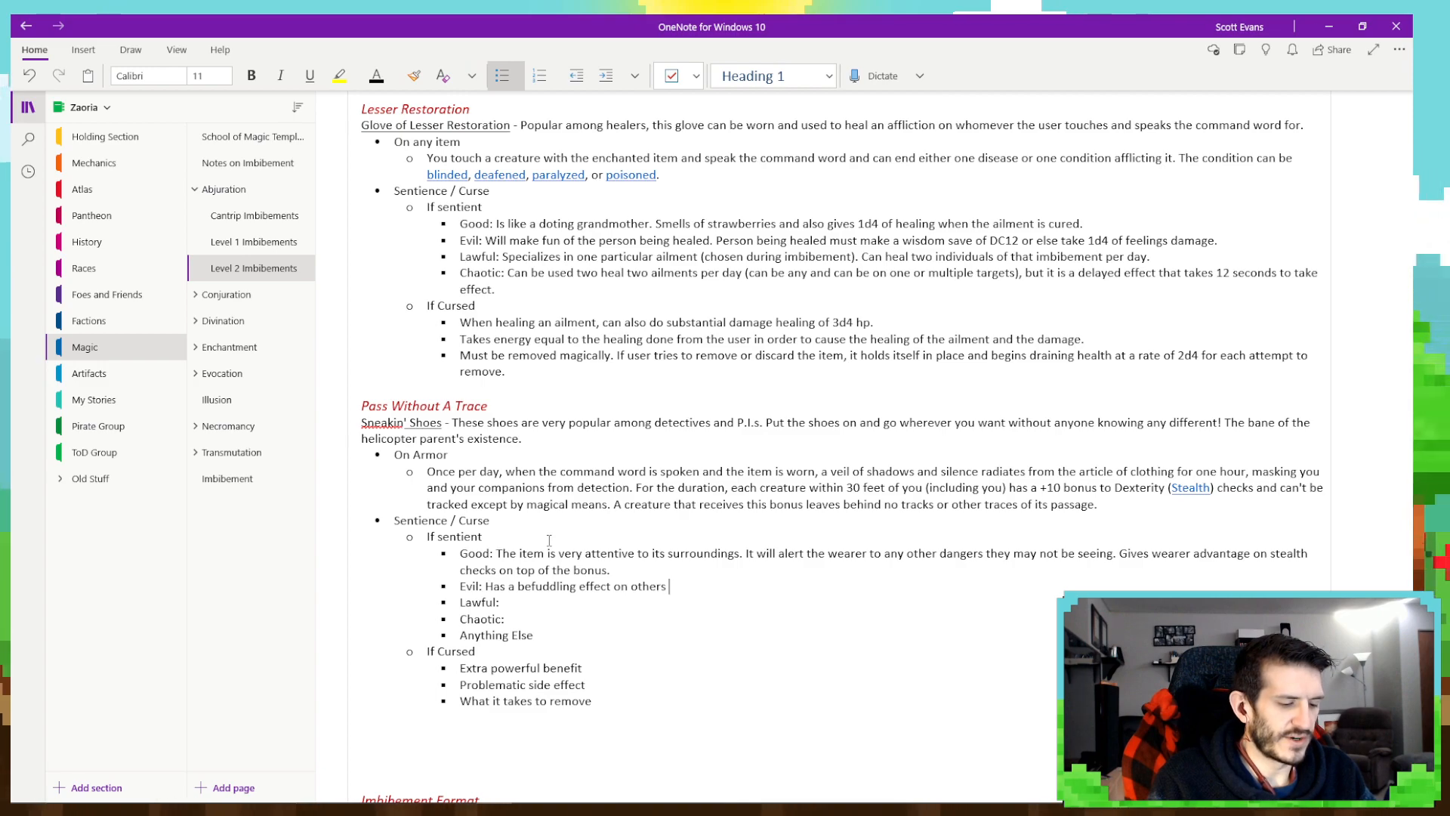
pyautogui.write('trying to discover')
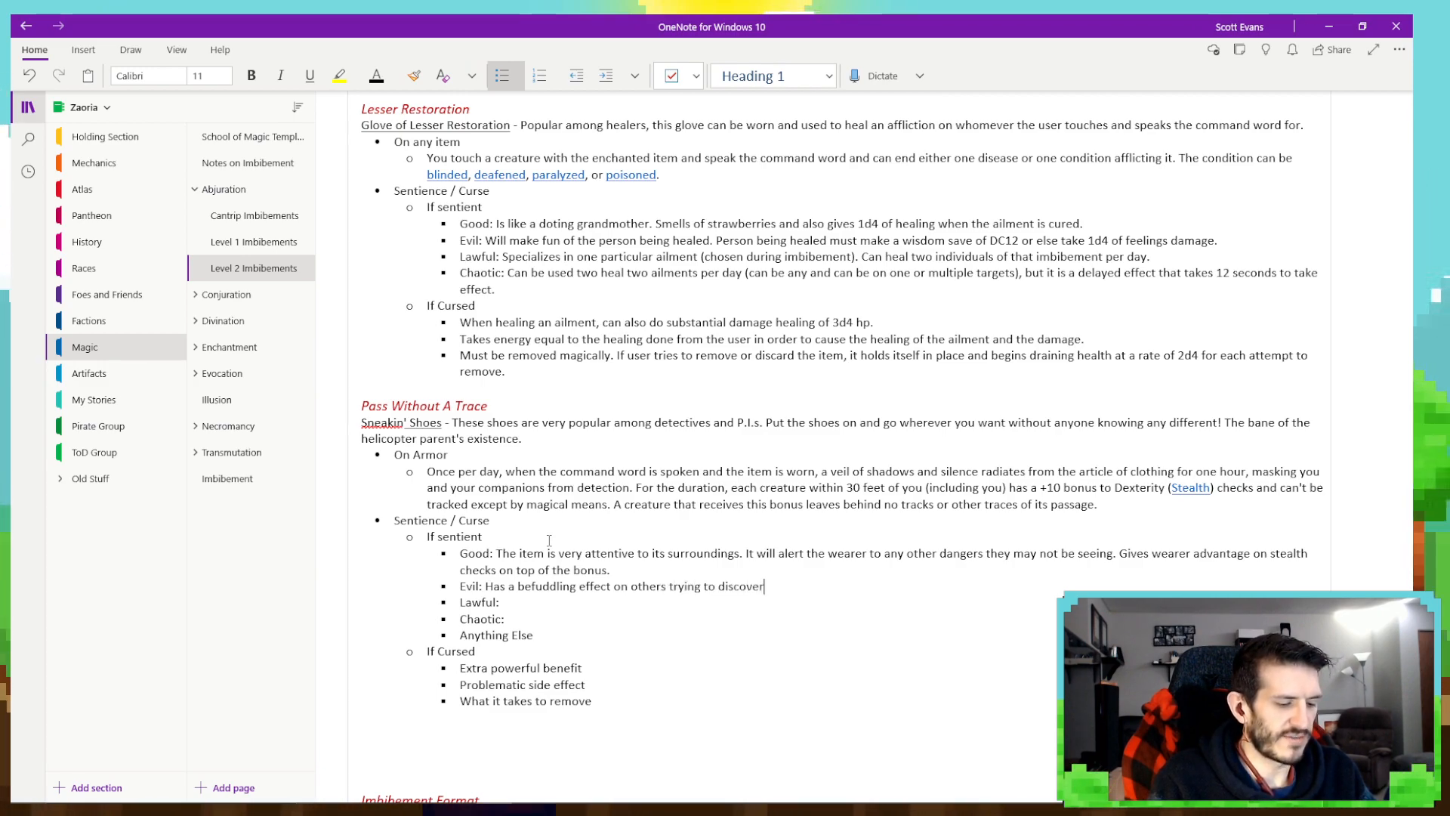
pyautogui.write(' the werare')
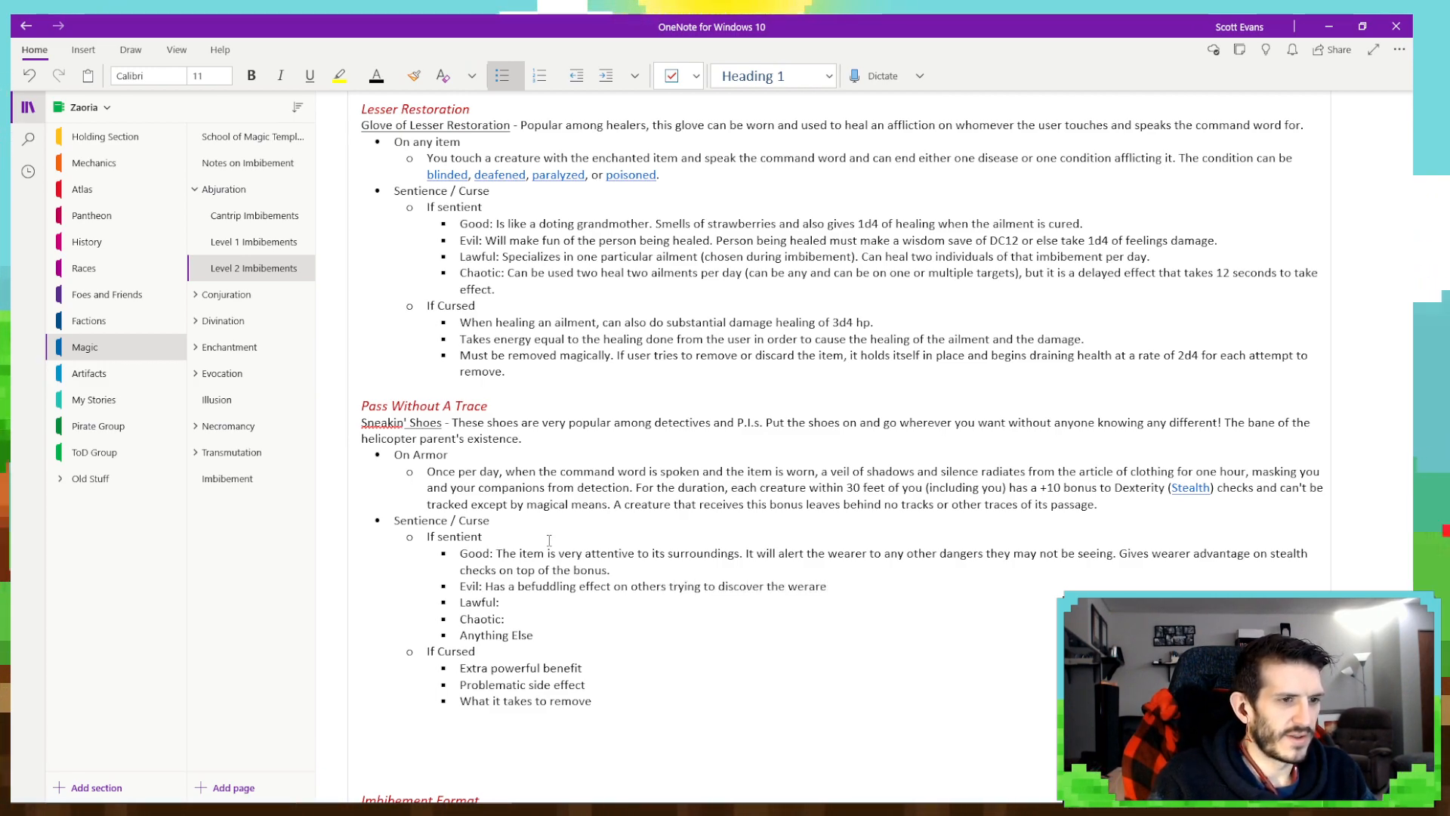
pyautogui.press('BackSpace')
pyautogui.press('BackSpace')
pyautogui.press('BackSpace')
pyautogui.press('BackSpace')
pyautogui.write('aer')
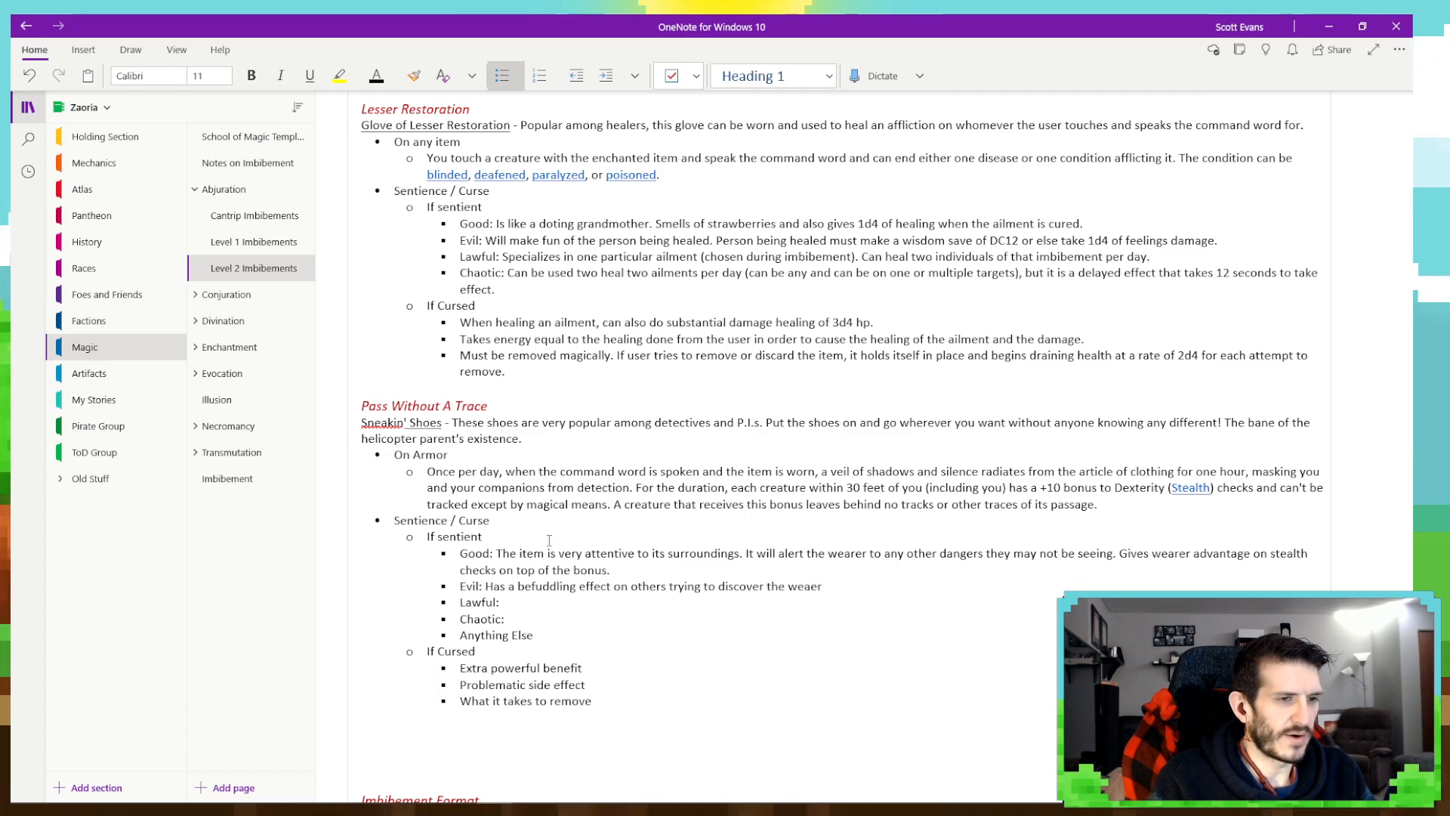
pyautogui.press('BackSpace')
pyautogui.press('BackSpace')
pyautogui.write('rer')
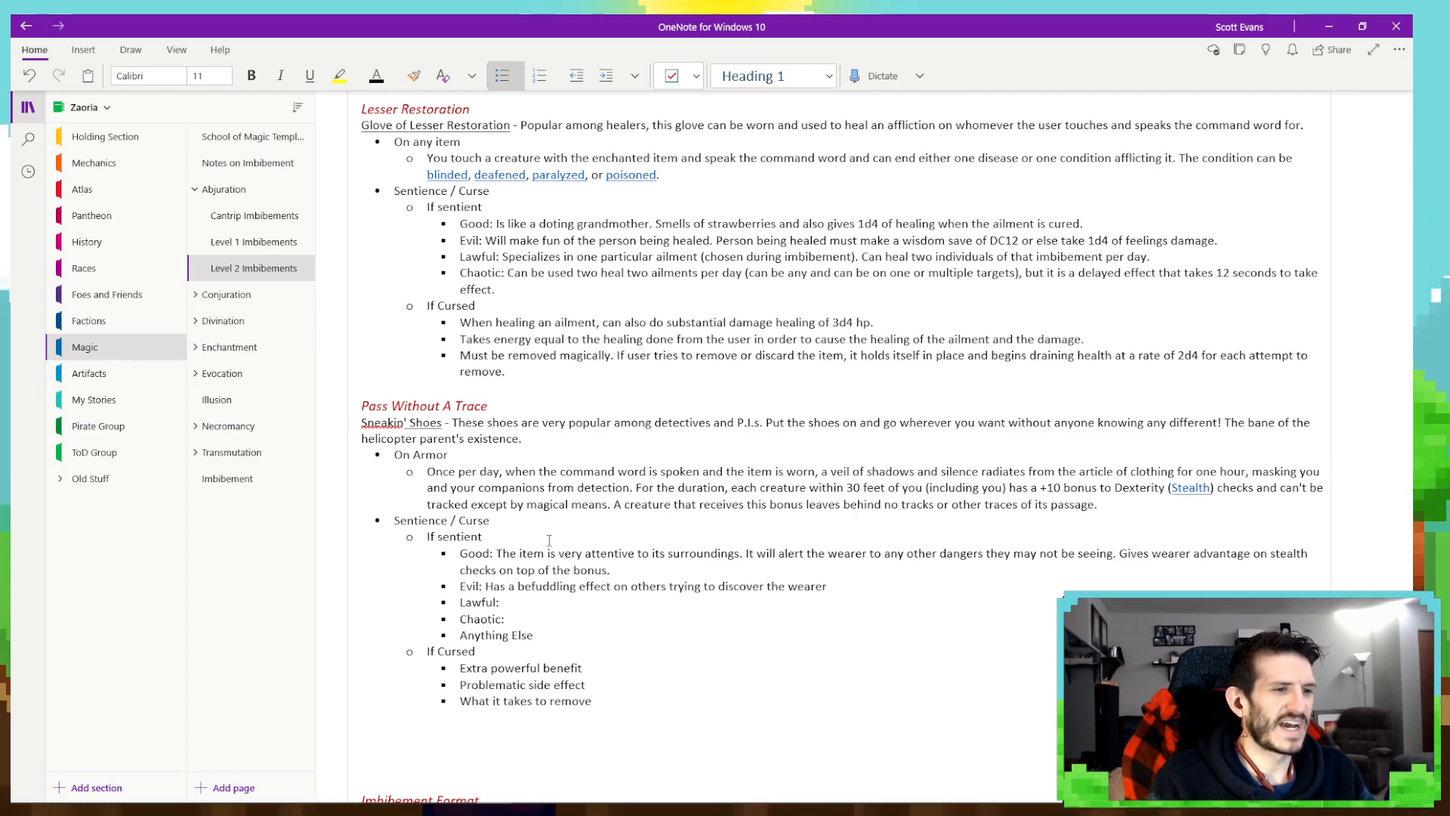
# - Continue the Evil trait under Pass Without A Trace with "Anyone using magic to detect the wearer must make checks at disadvantage."
pyautogui.write('. Anyone')
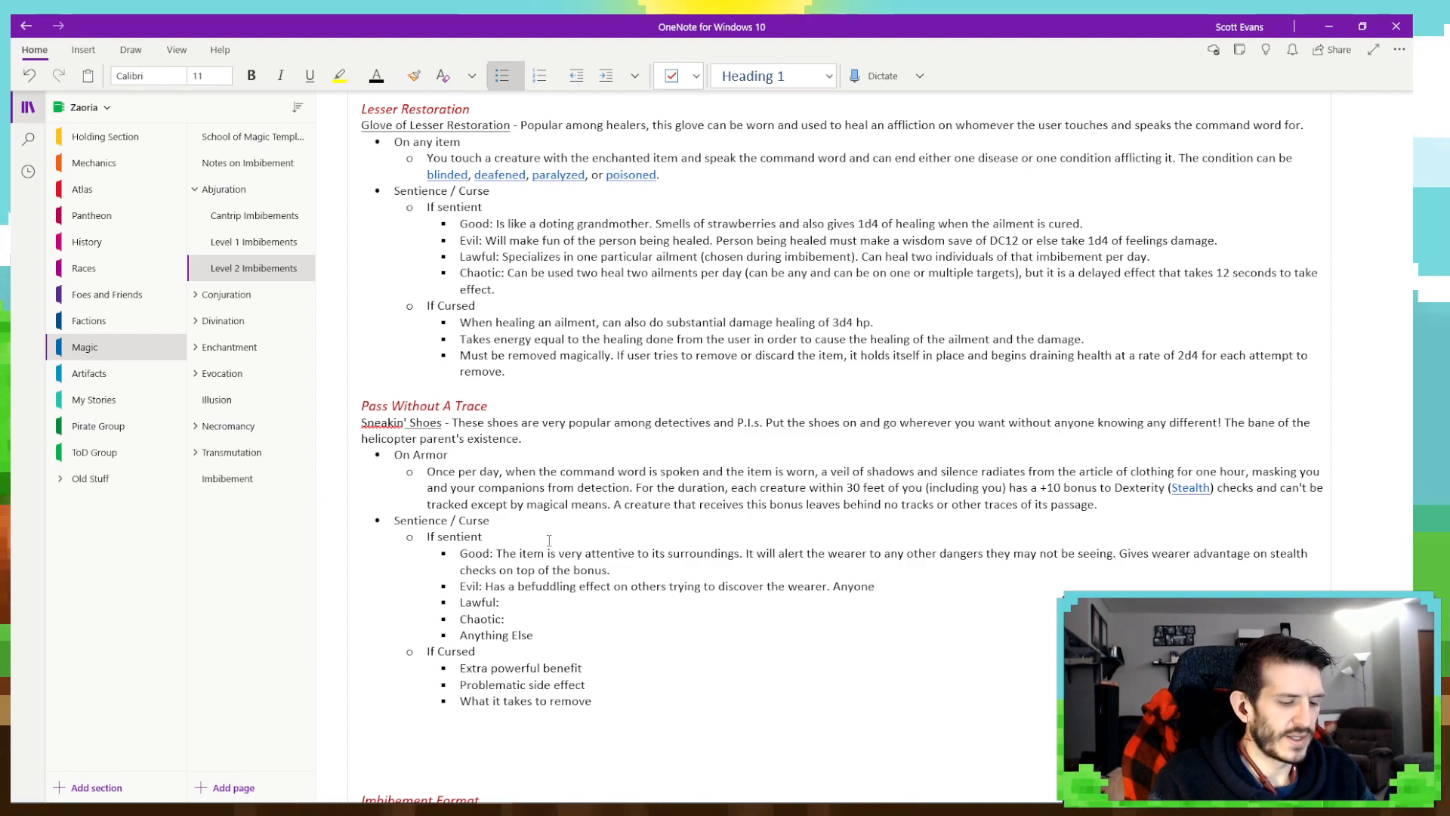
pyautogui.write(' using magice t')
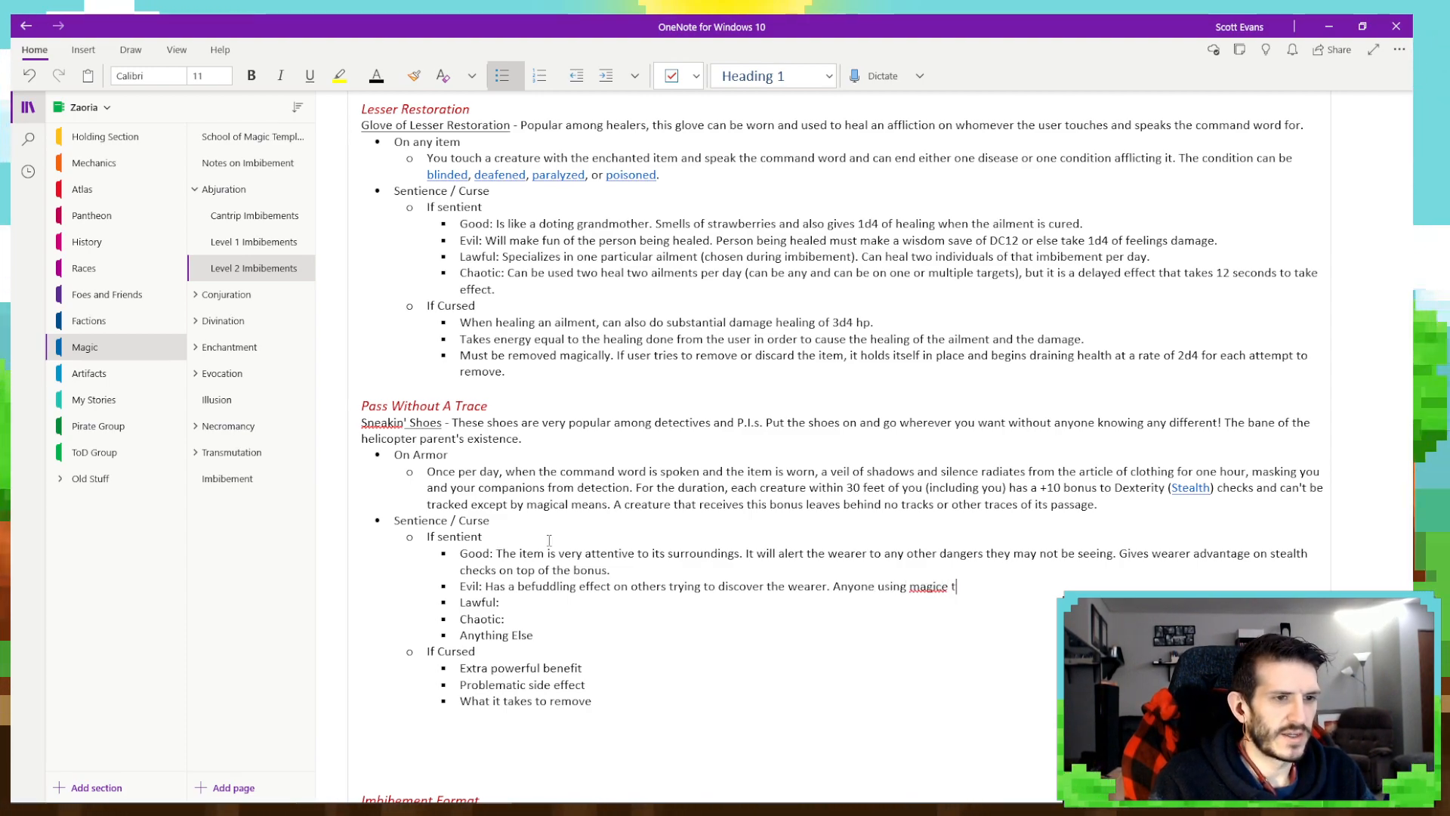
pyautogui.press('BackSpace')
pyautogui.press('BackSpace')
pyautogui.press('BackSpace')
pyautogui.write('to detect the')
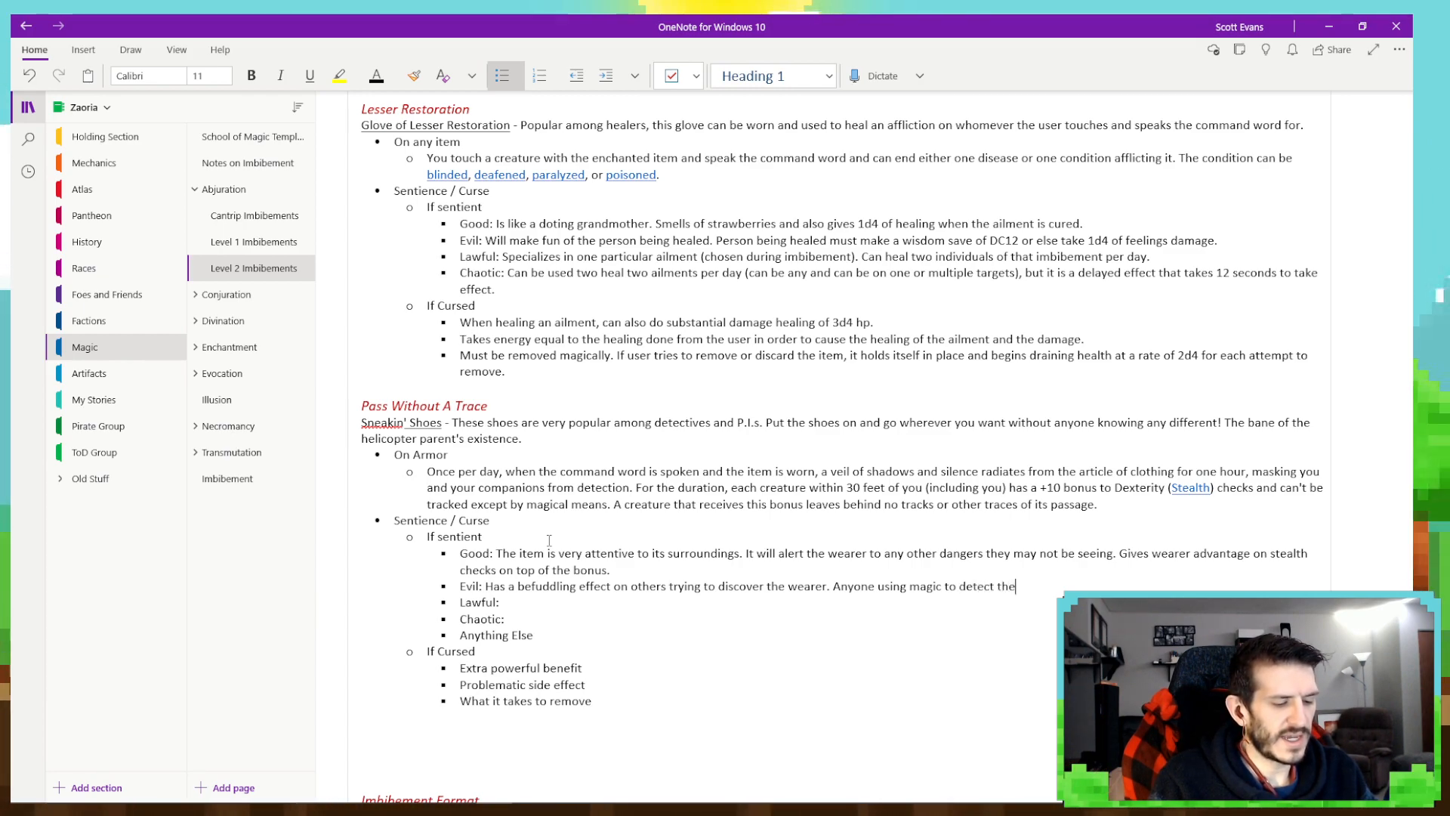
pyautogui.write(' wearer ')
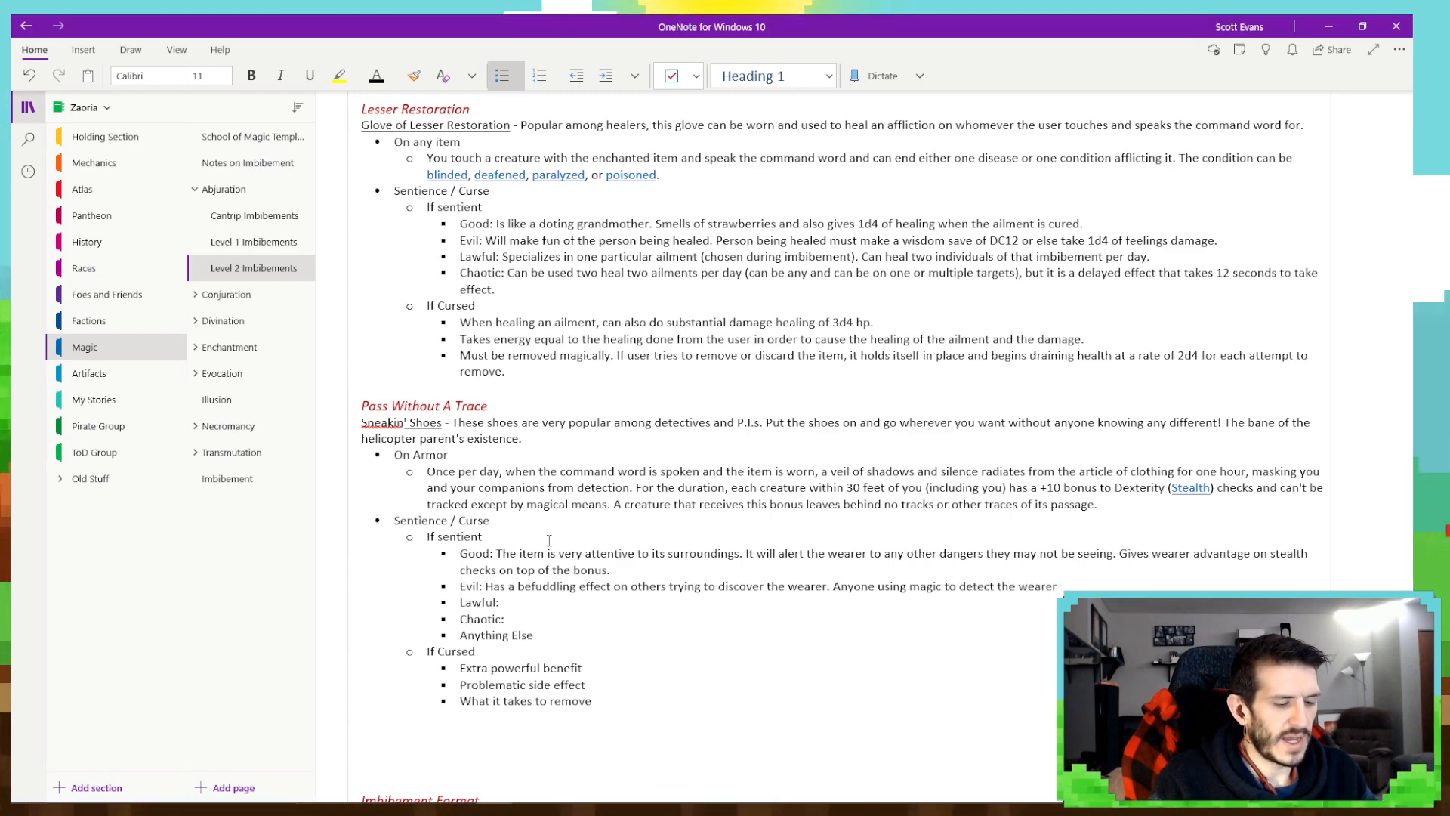
pyautogui.write('must make')
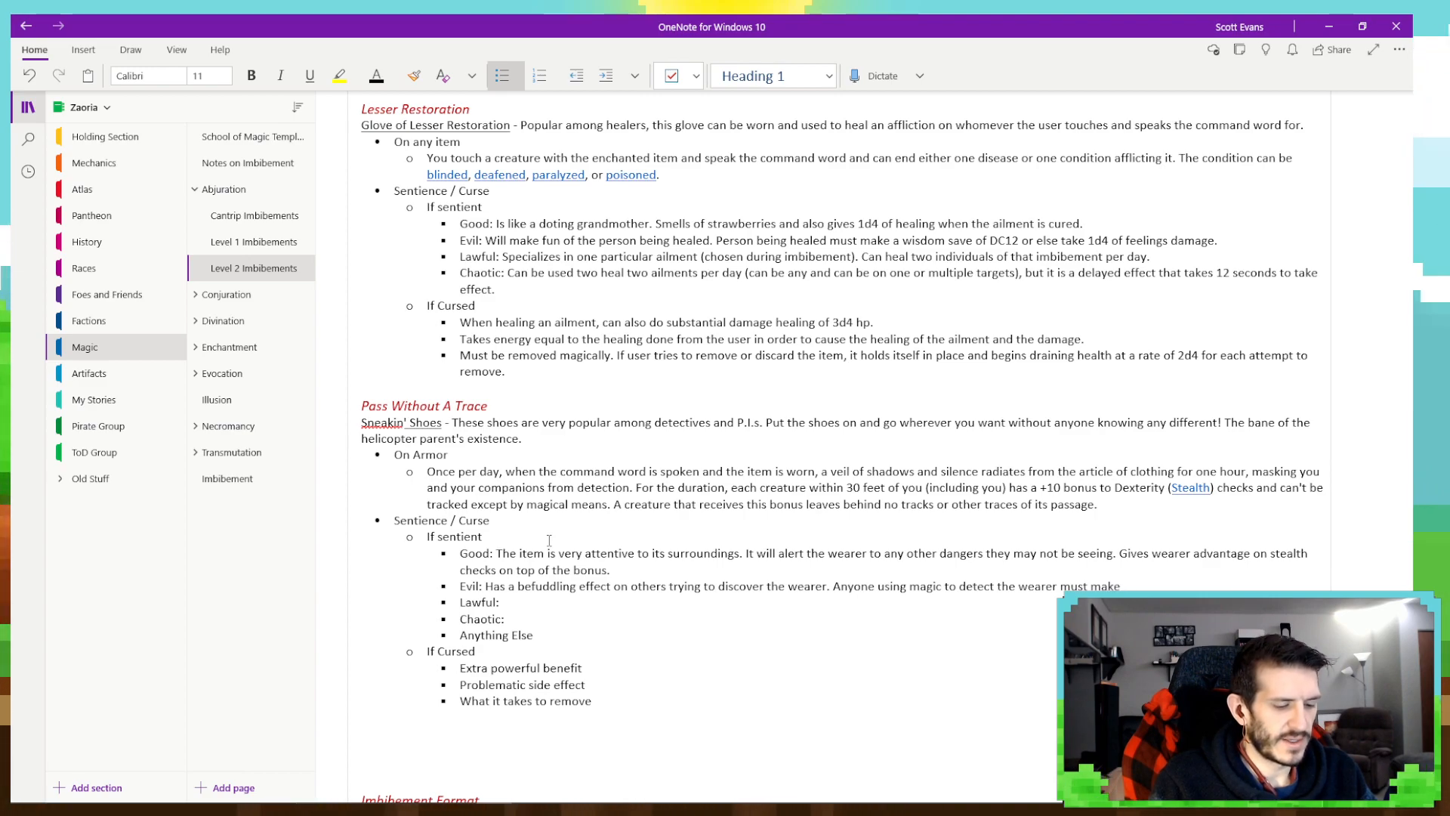
pyautogui.write(' checks at ')
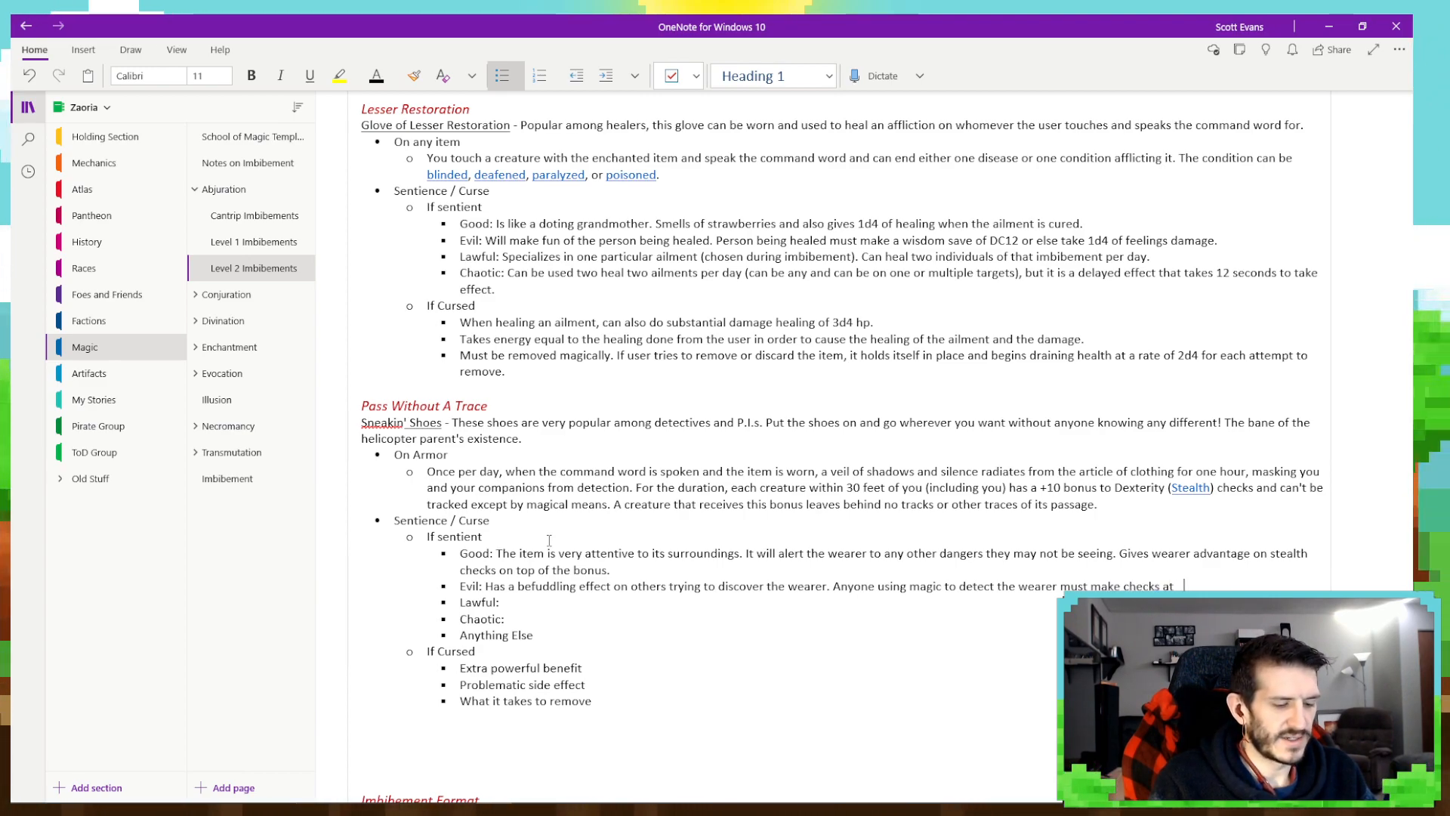
pyautogui.write('disadvantage.')
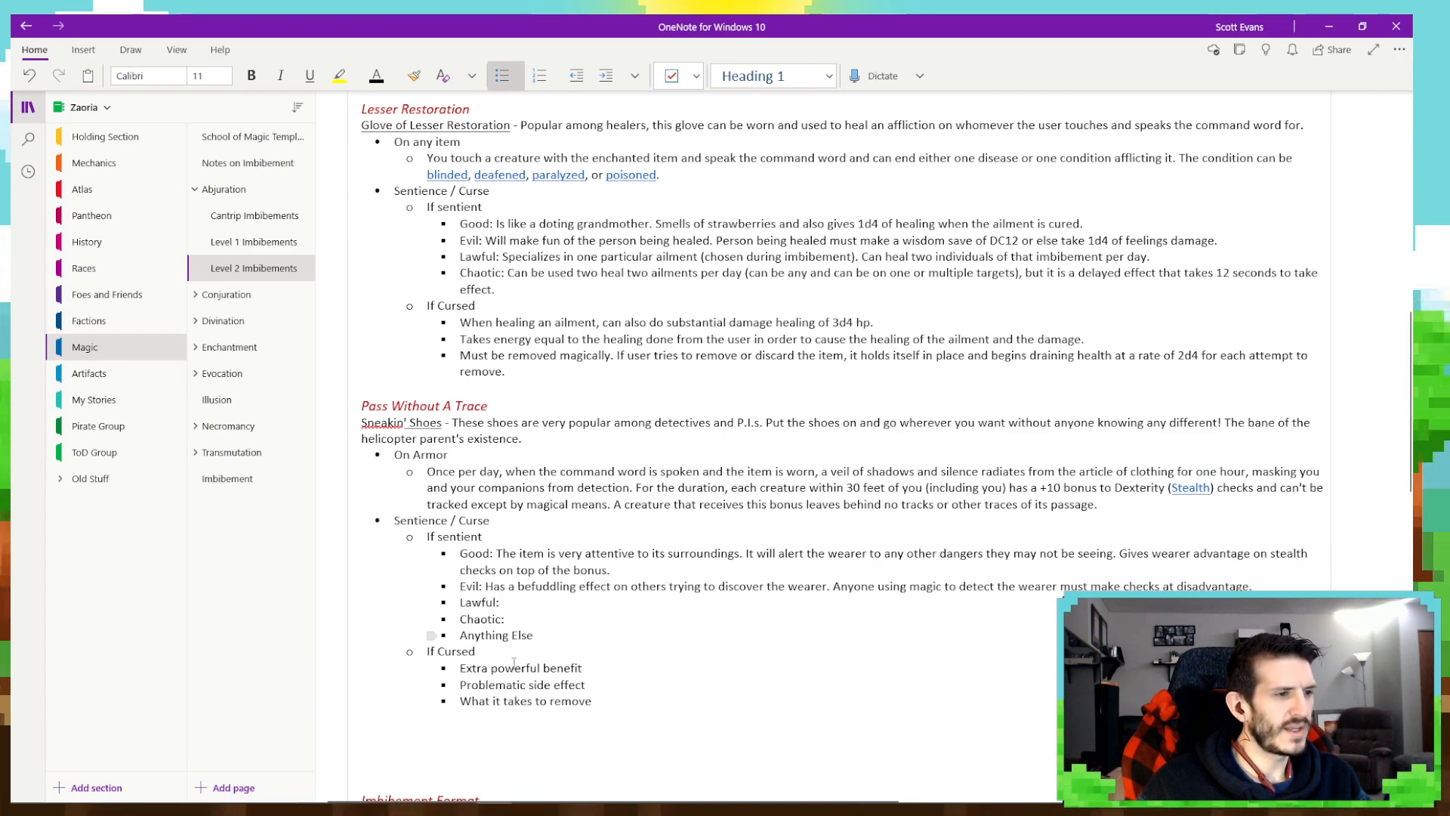
# - Fill in the Lawful trait with "Is more concerned about the wearer. +12 for the wearer and only +8 for others."
pyautogui.moveTo(365, 808)
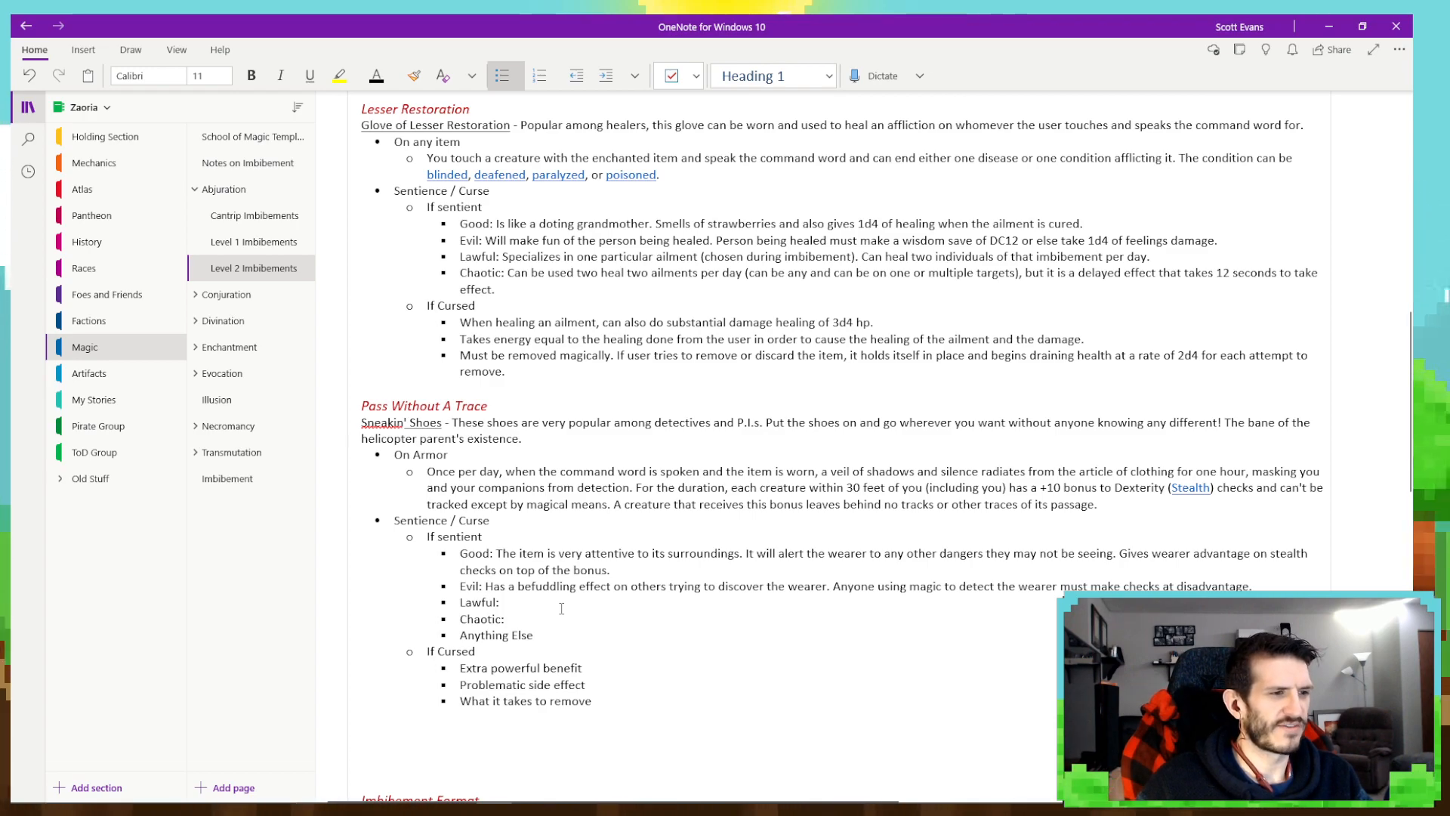
pyautogui.write('Is more ')
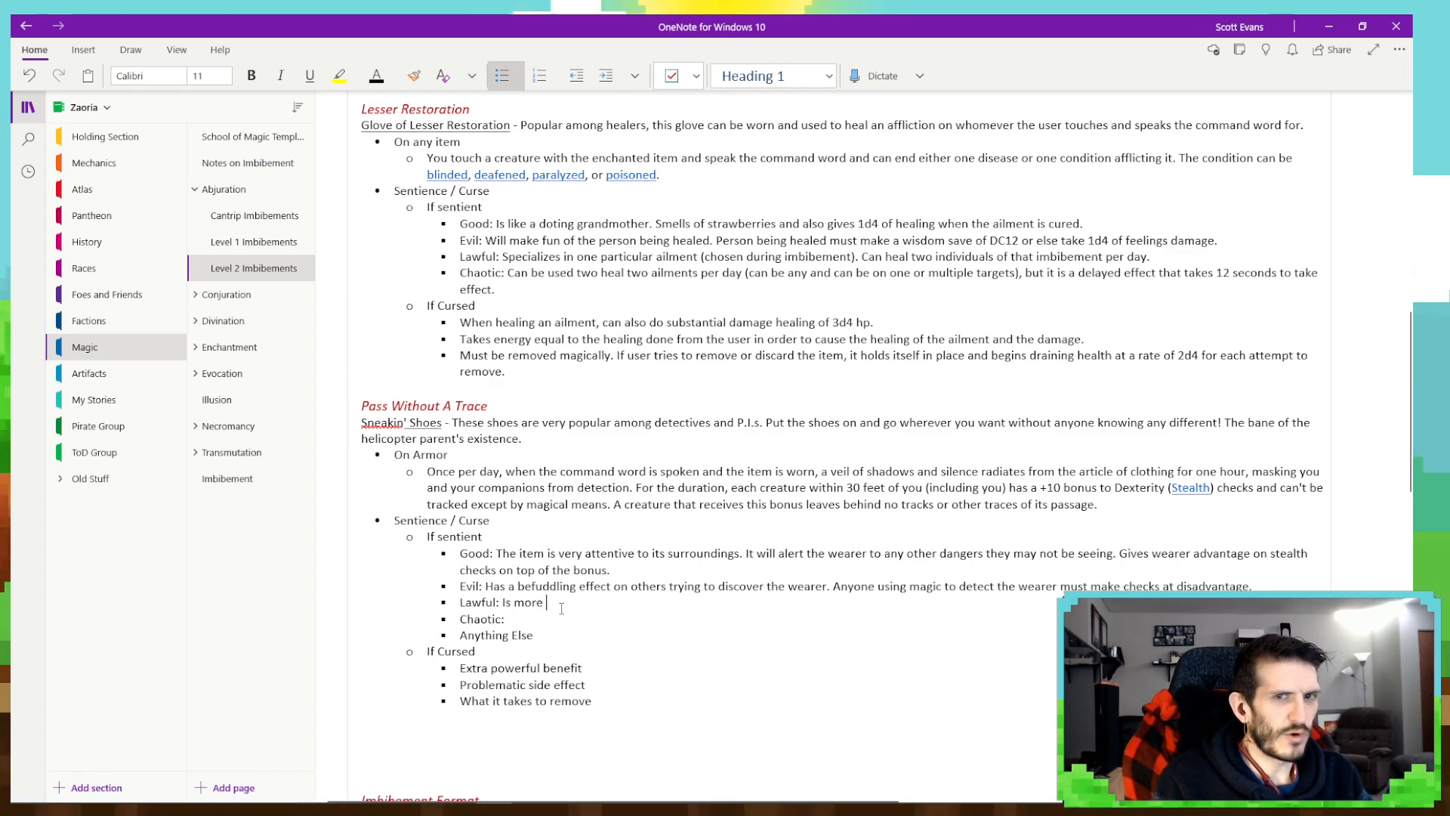
pyautogui.write('concern')
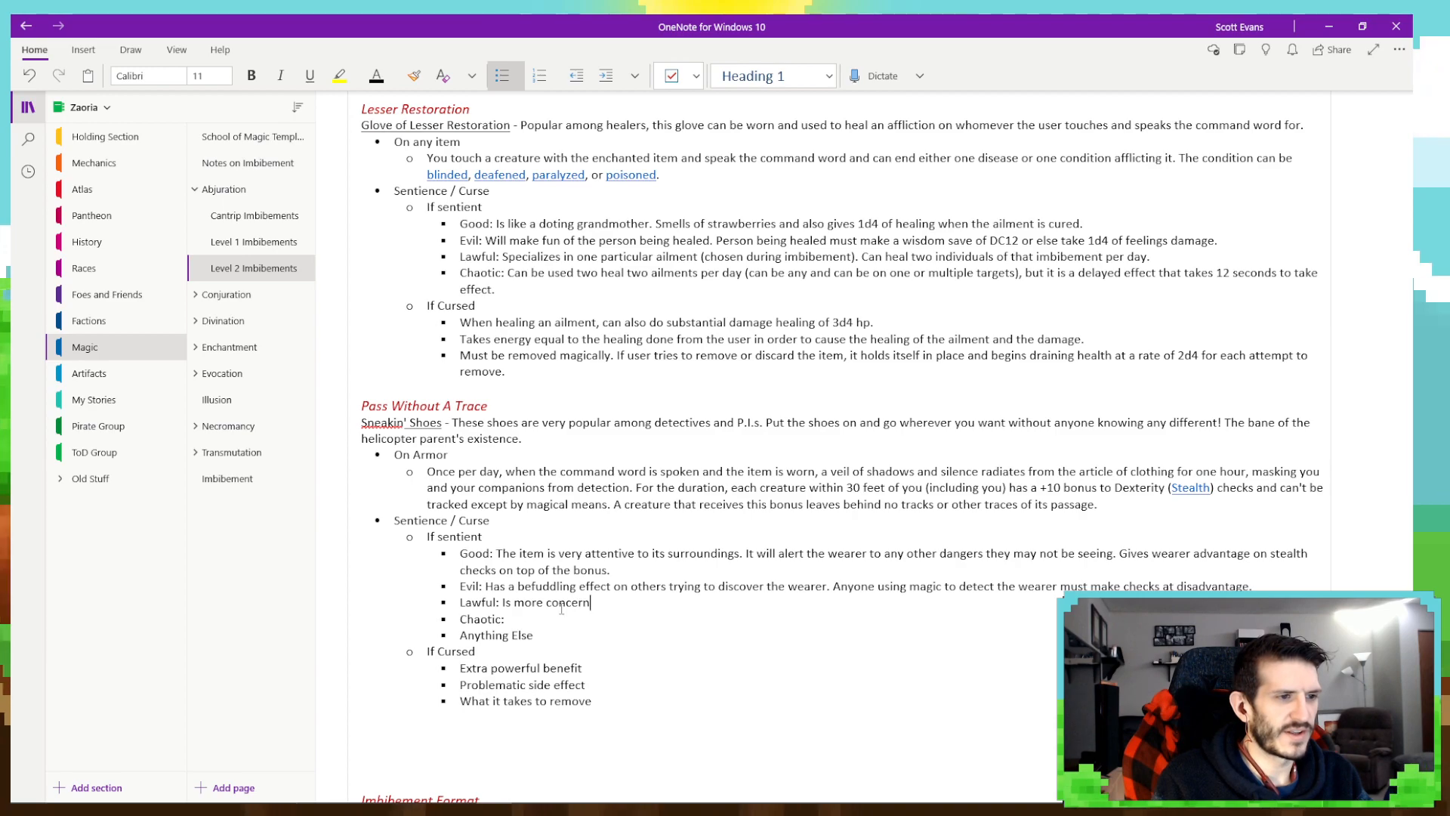
pyautogui.write('ed about the wearer')
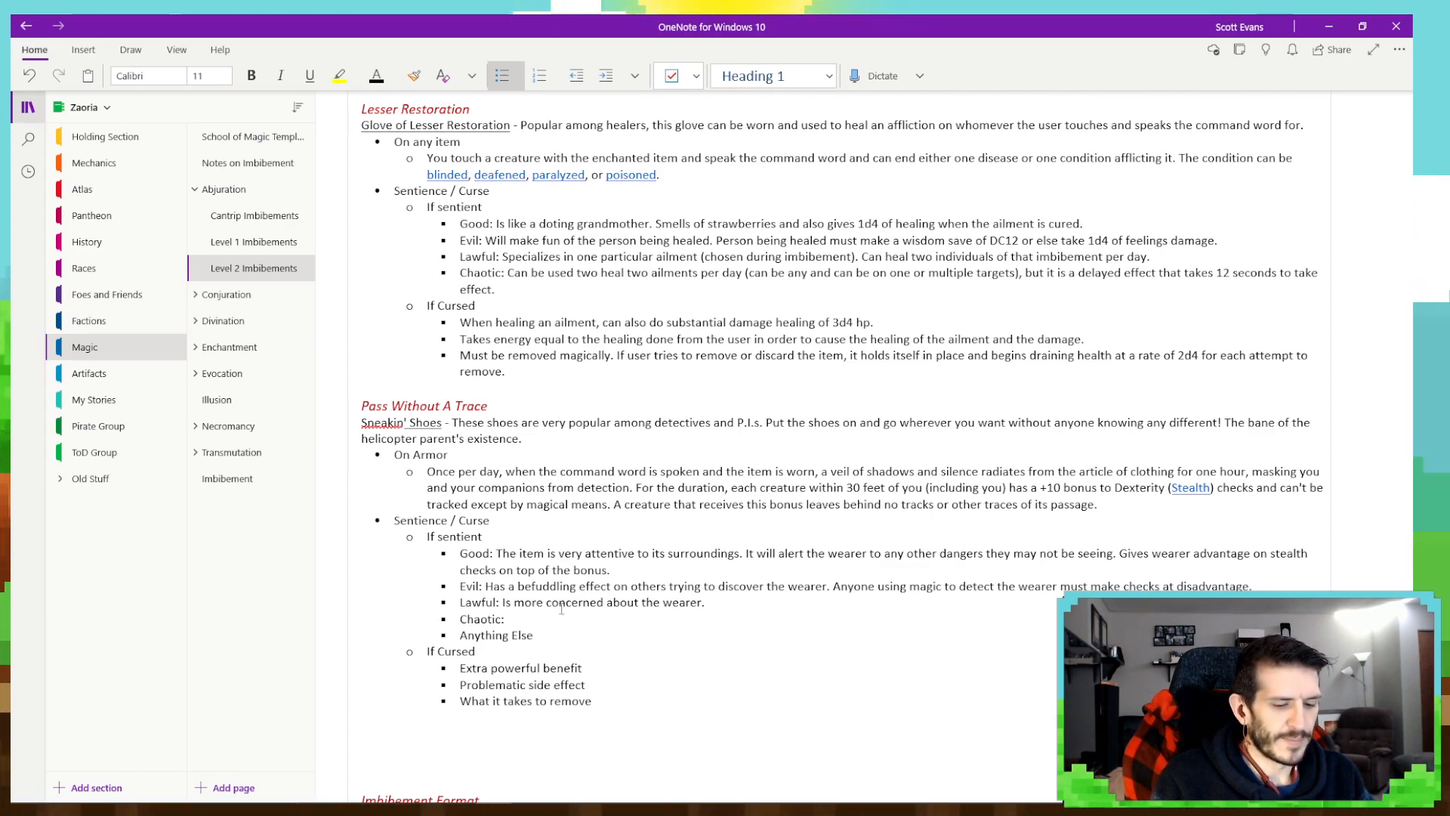
pyautogui.write('. +12 for the ')
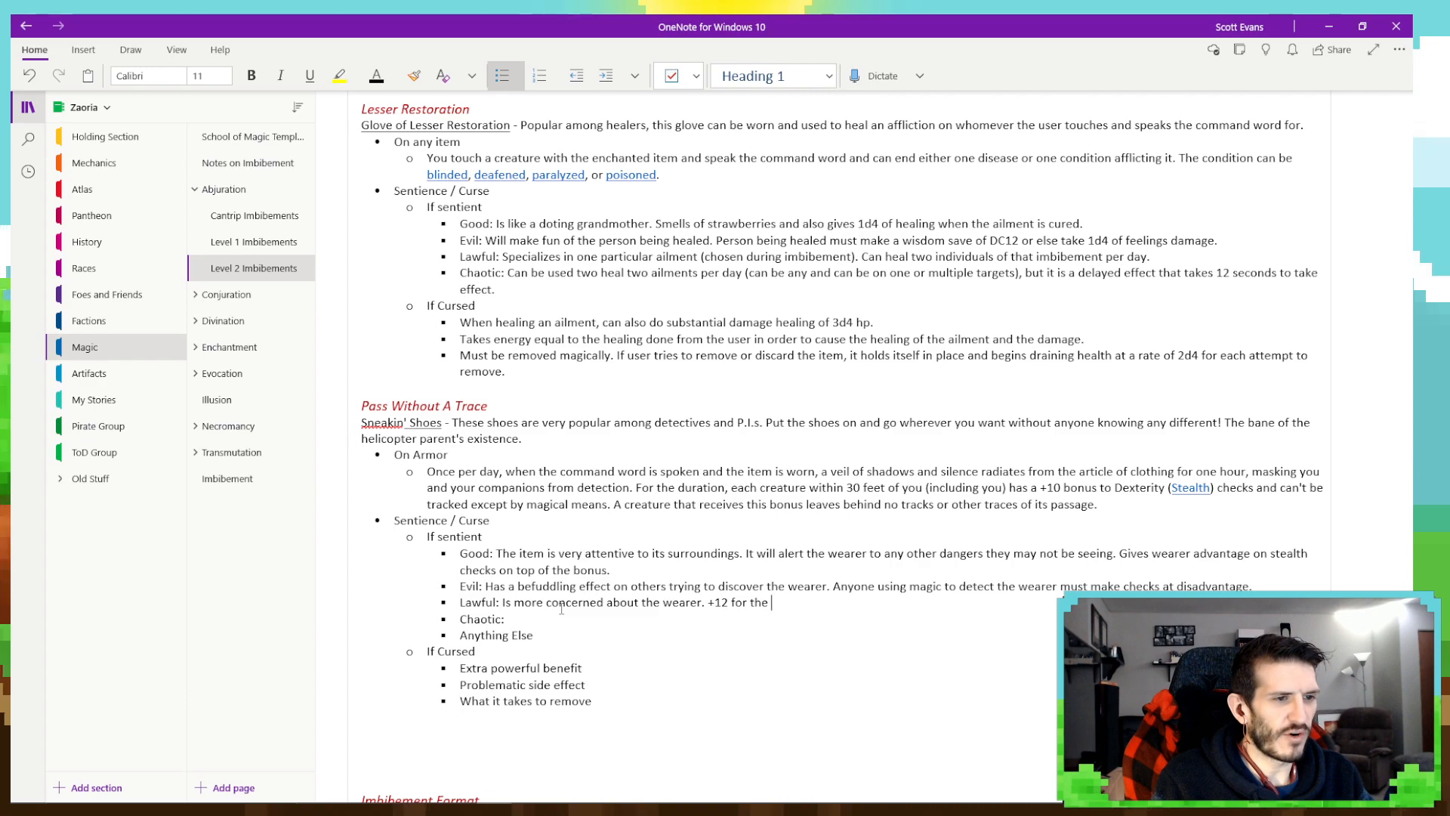
pyautogui.write('wearer')
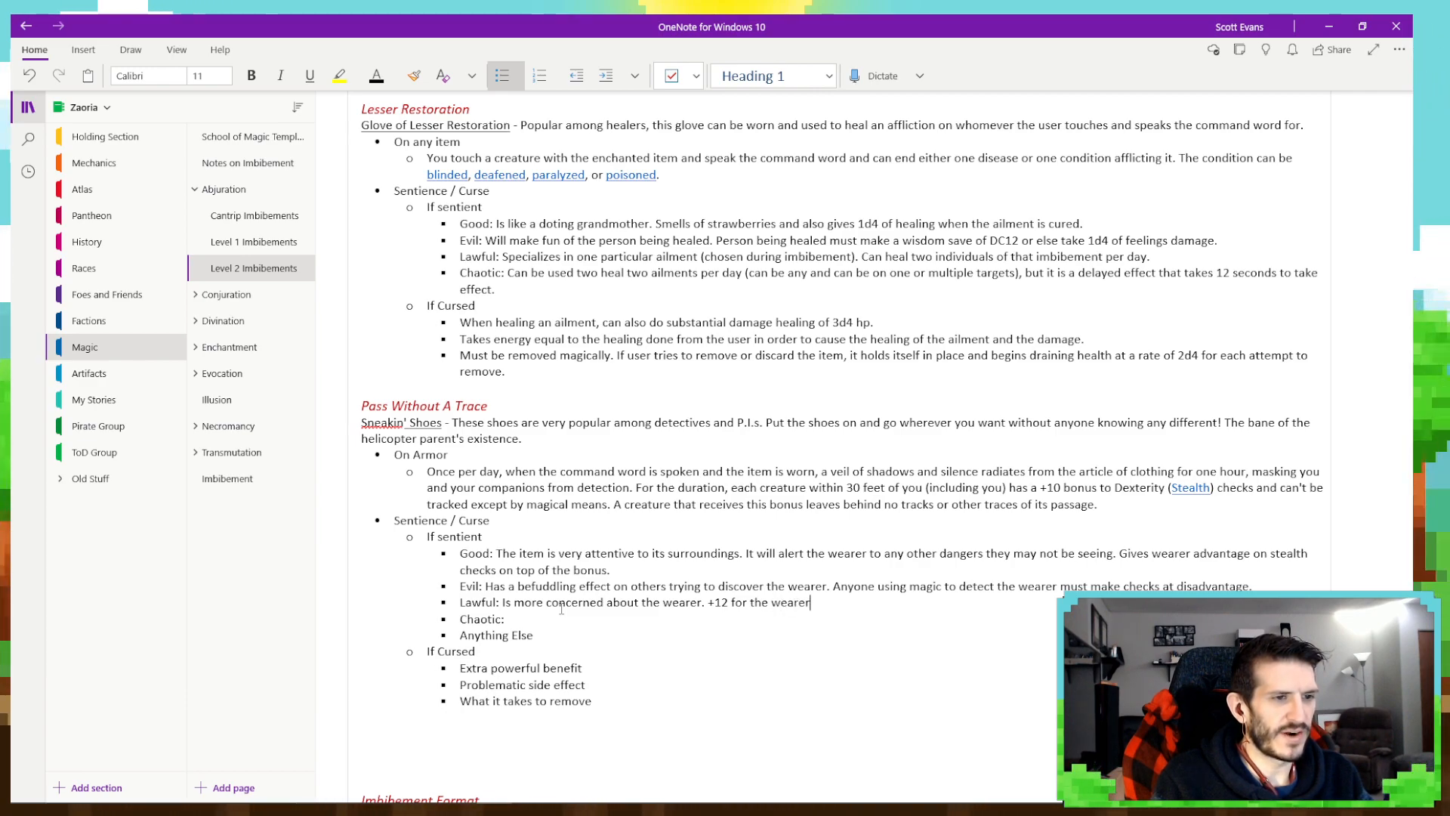
pyautogui.write(' and only +8 for others.')
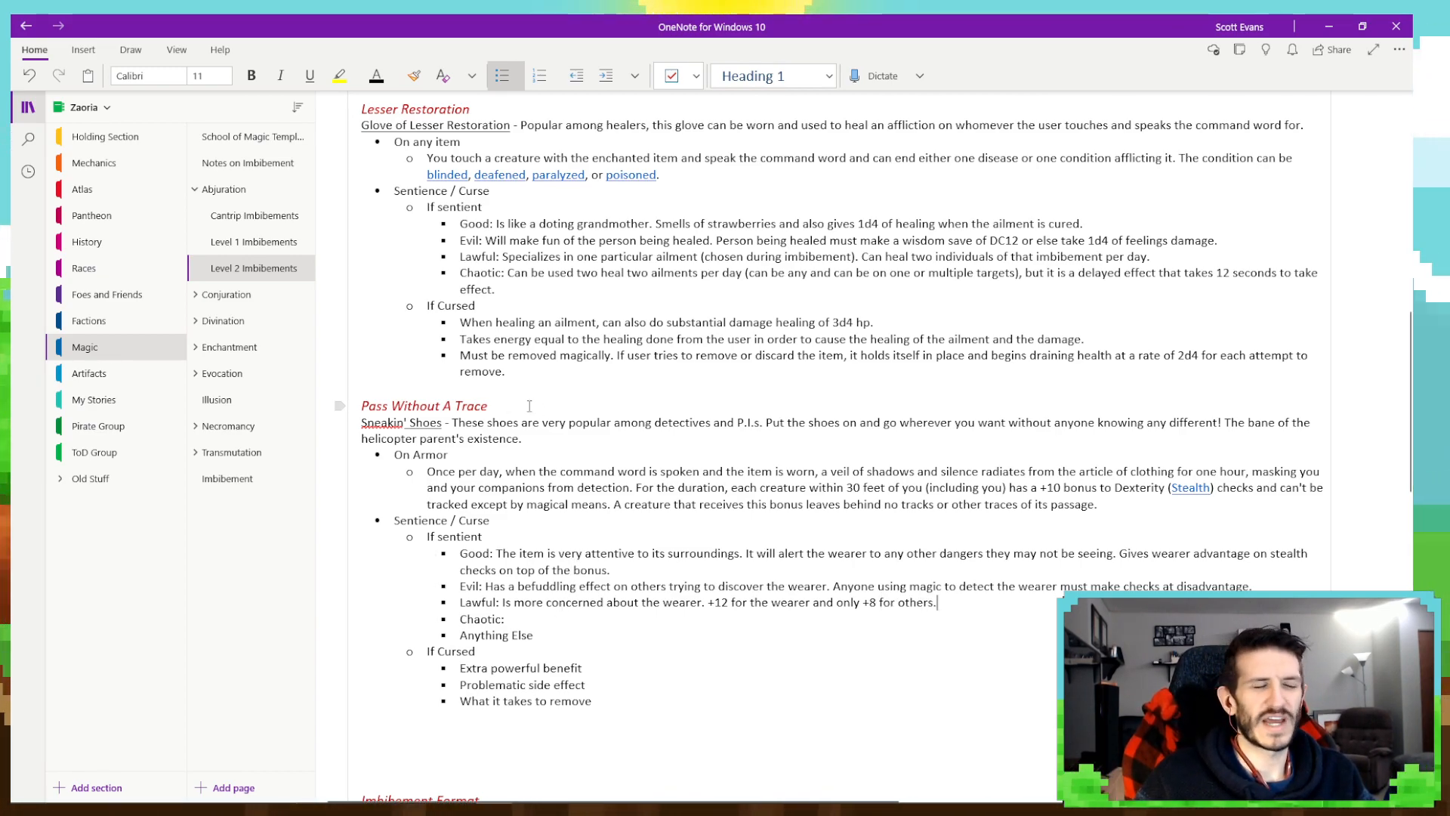
# - Fill in the Chaotic trait under Pass Without A Trace with "Bonus is only +8 for all, but the radius is 40ft."
pyautogui.click(549, 616)
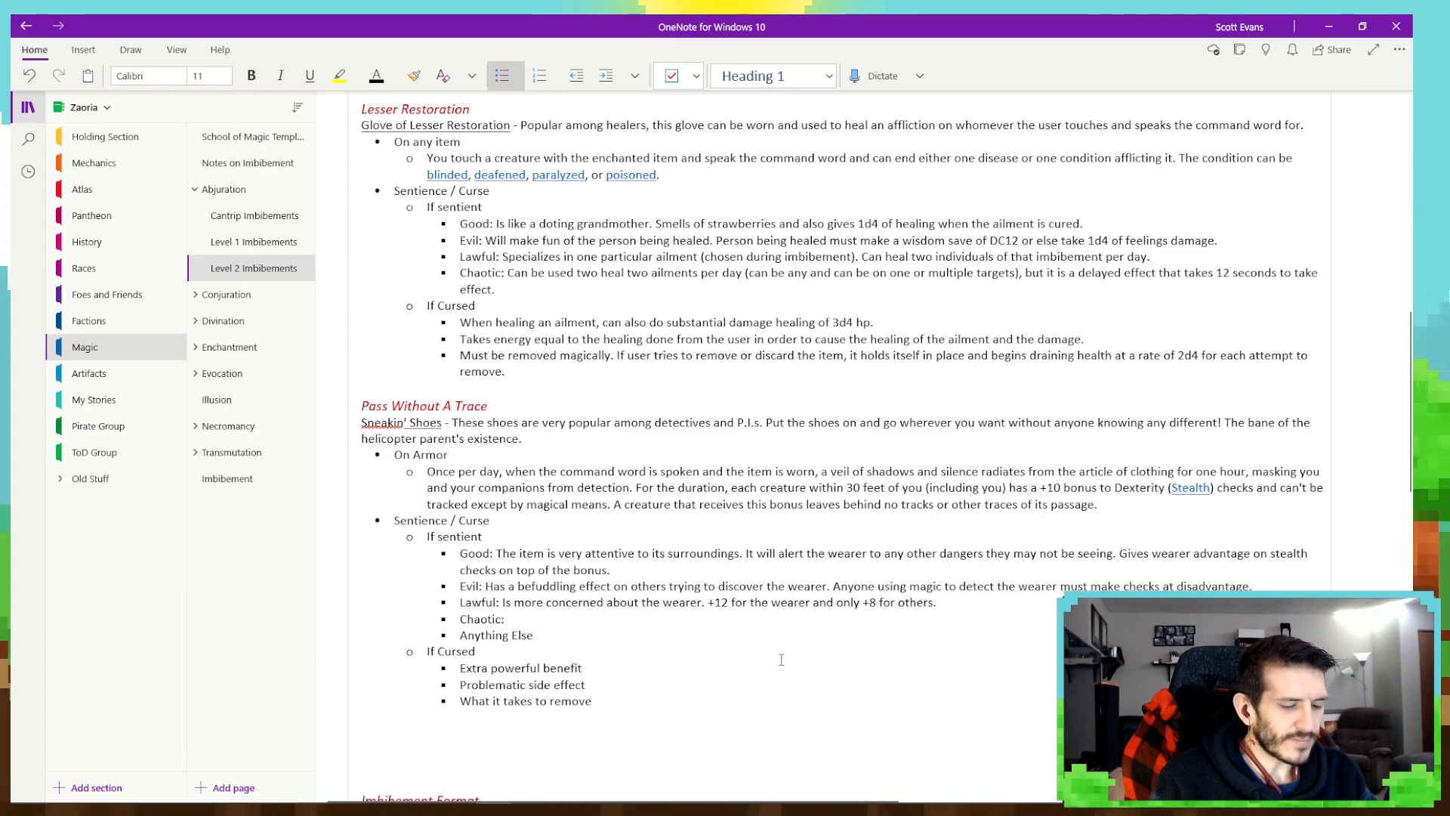
pyautogui.write('Bonus is only ')
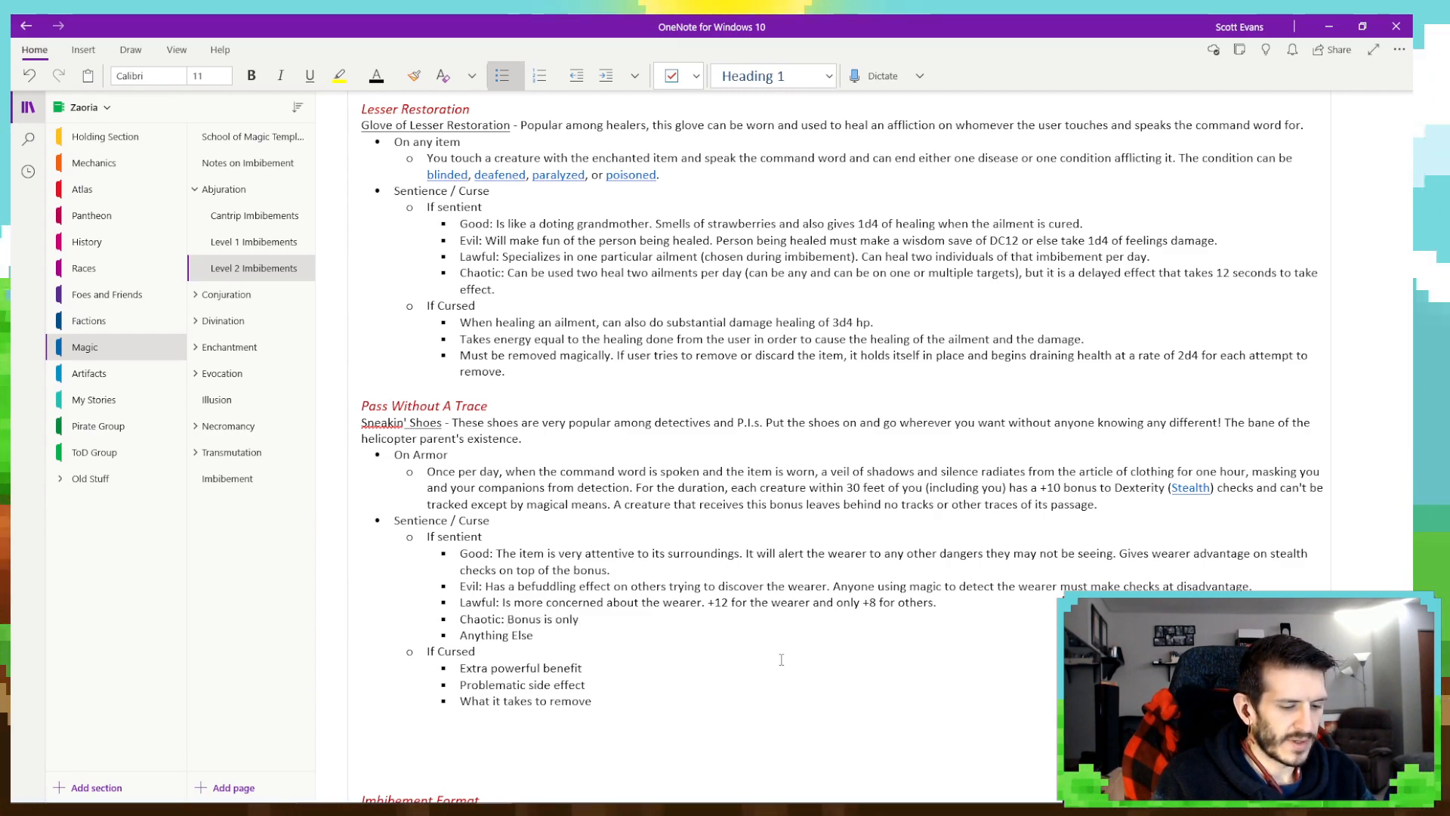
pyautogui.write('+8 f')
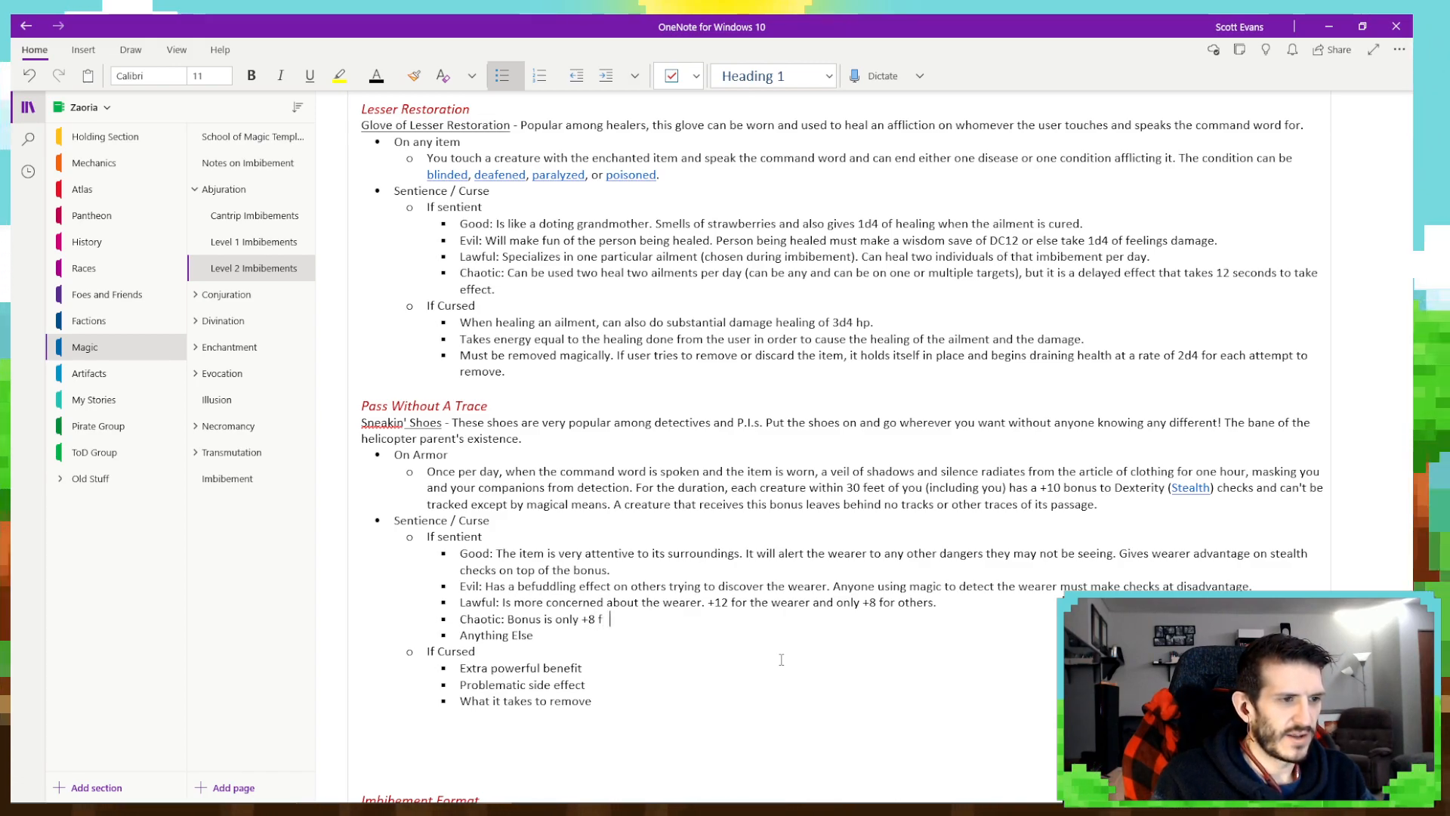
pyautogui.write('or all, but the radi')
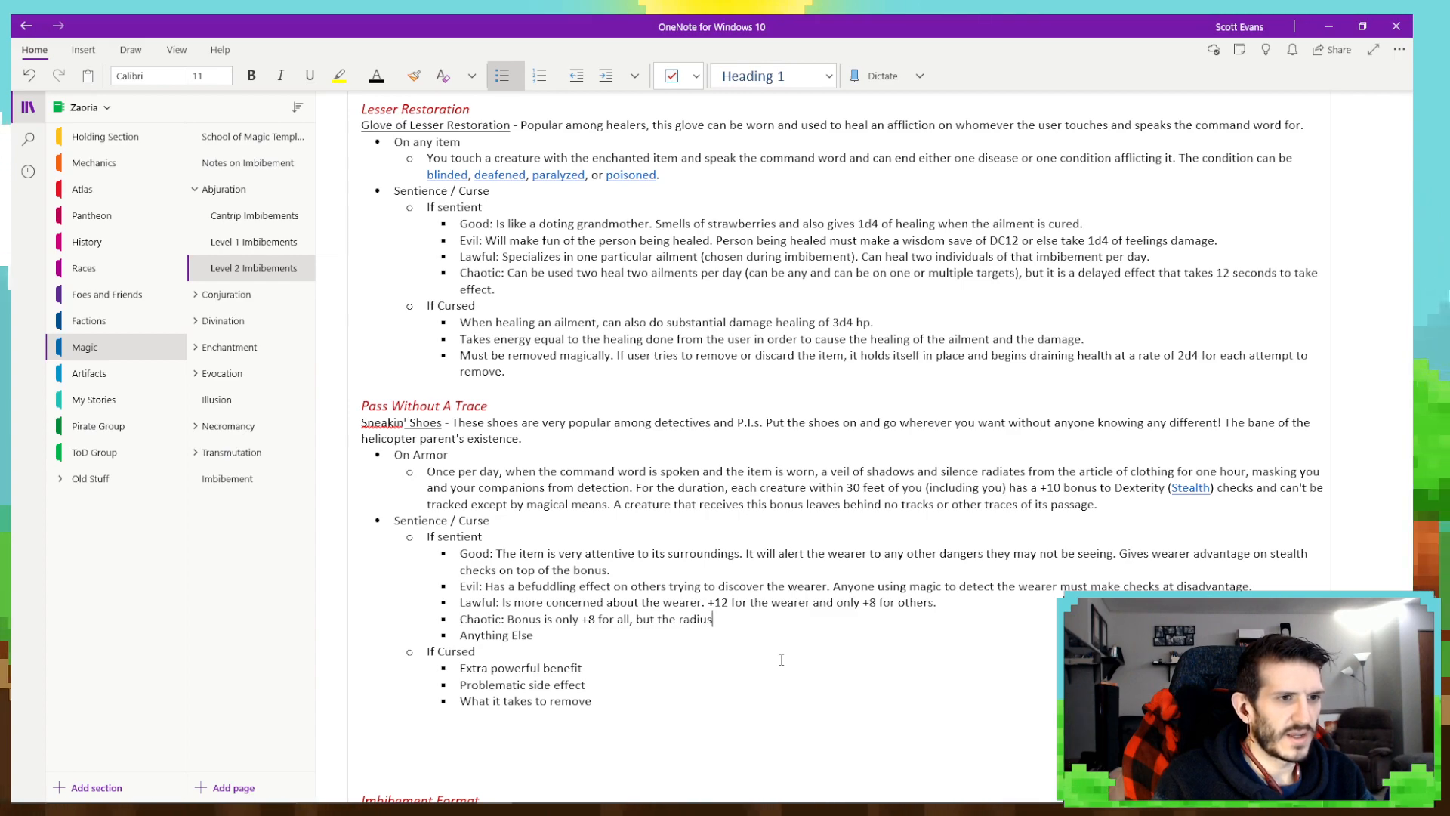
pyautogui.press('BackSpace')
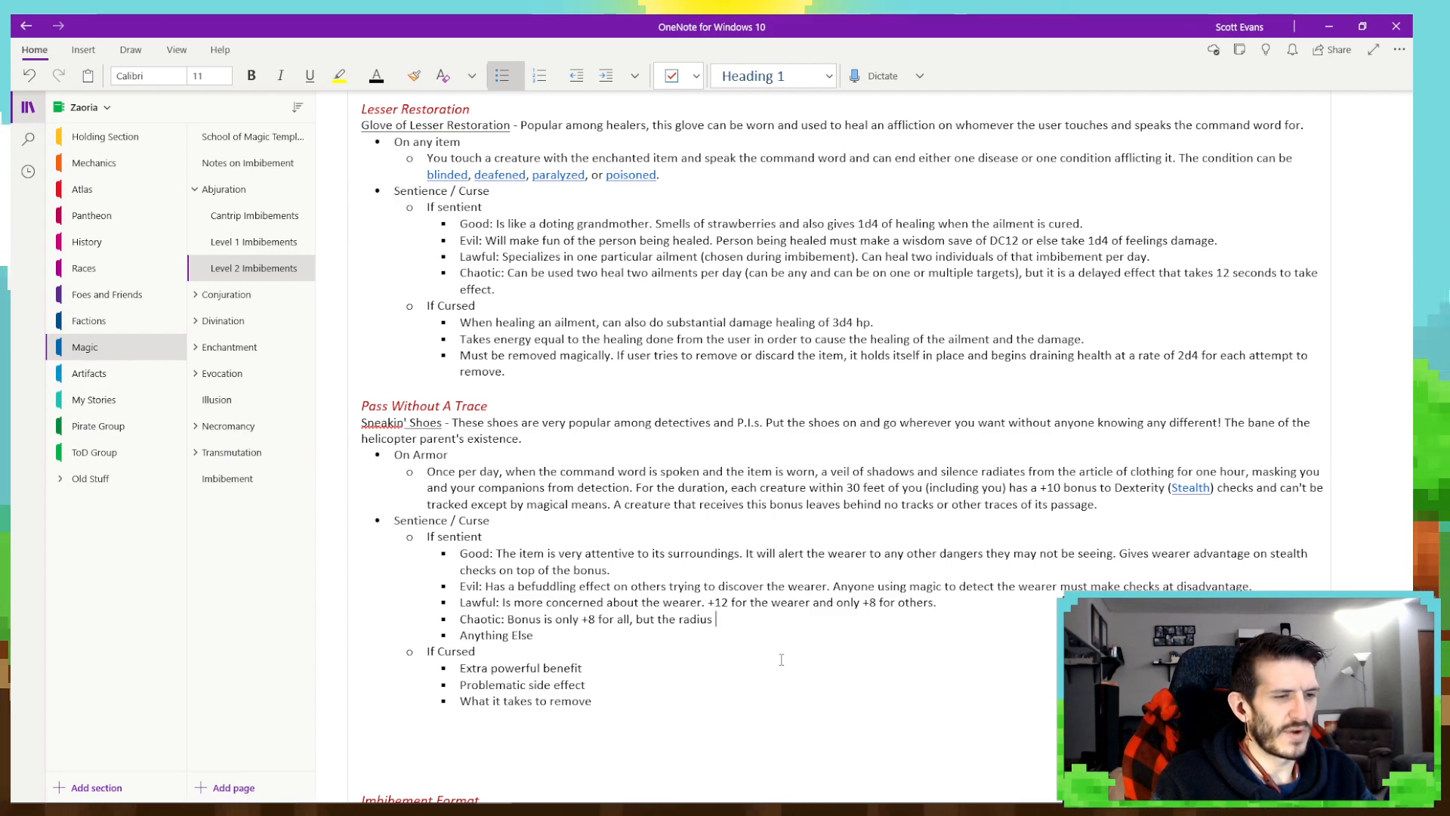
pyautogui.write('40ft')
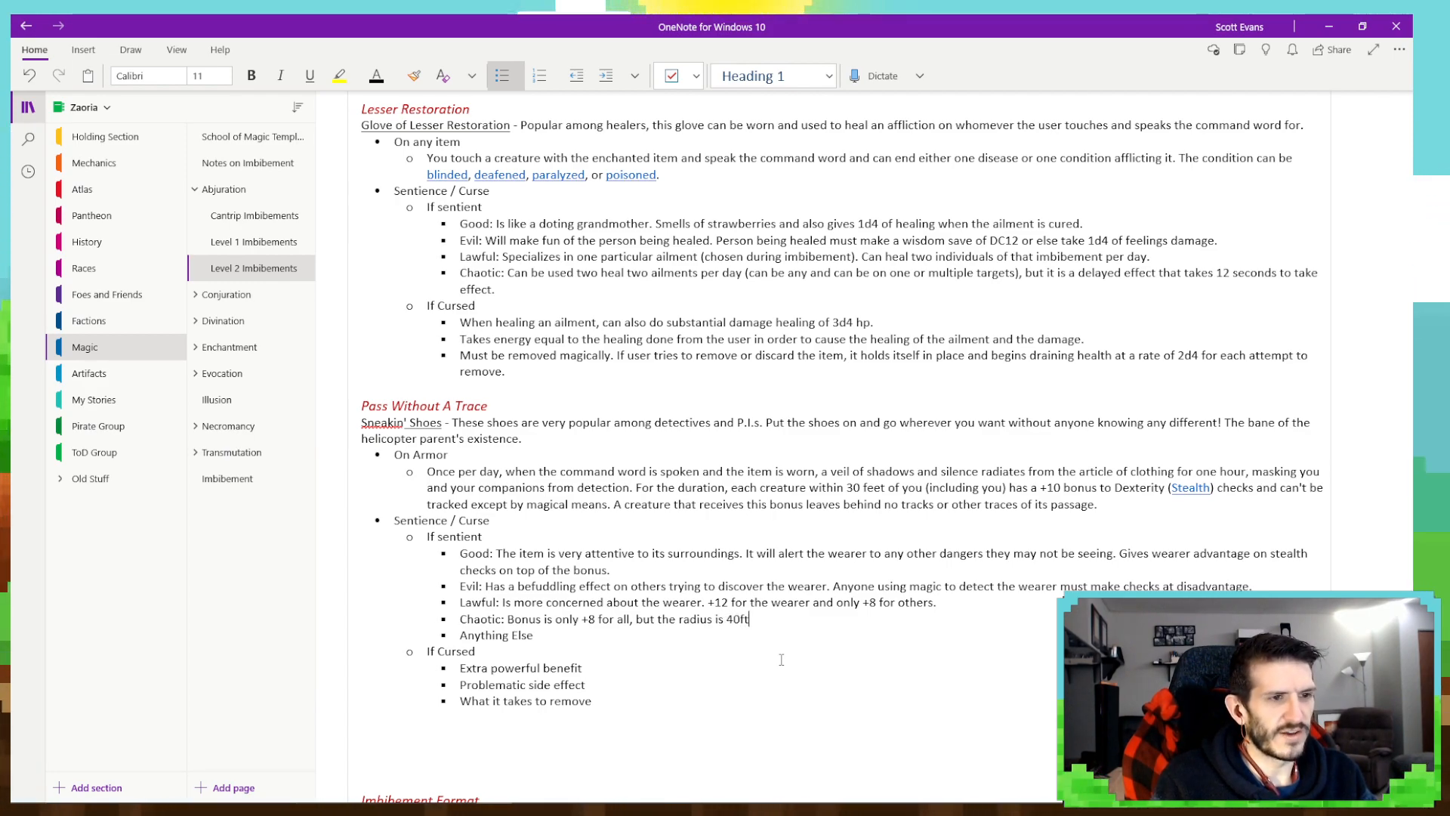
pyautogui.press('BackSpace')
pyautogui.write('.')
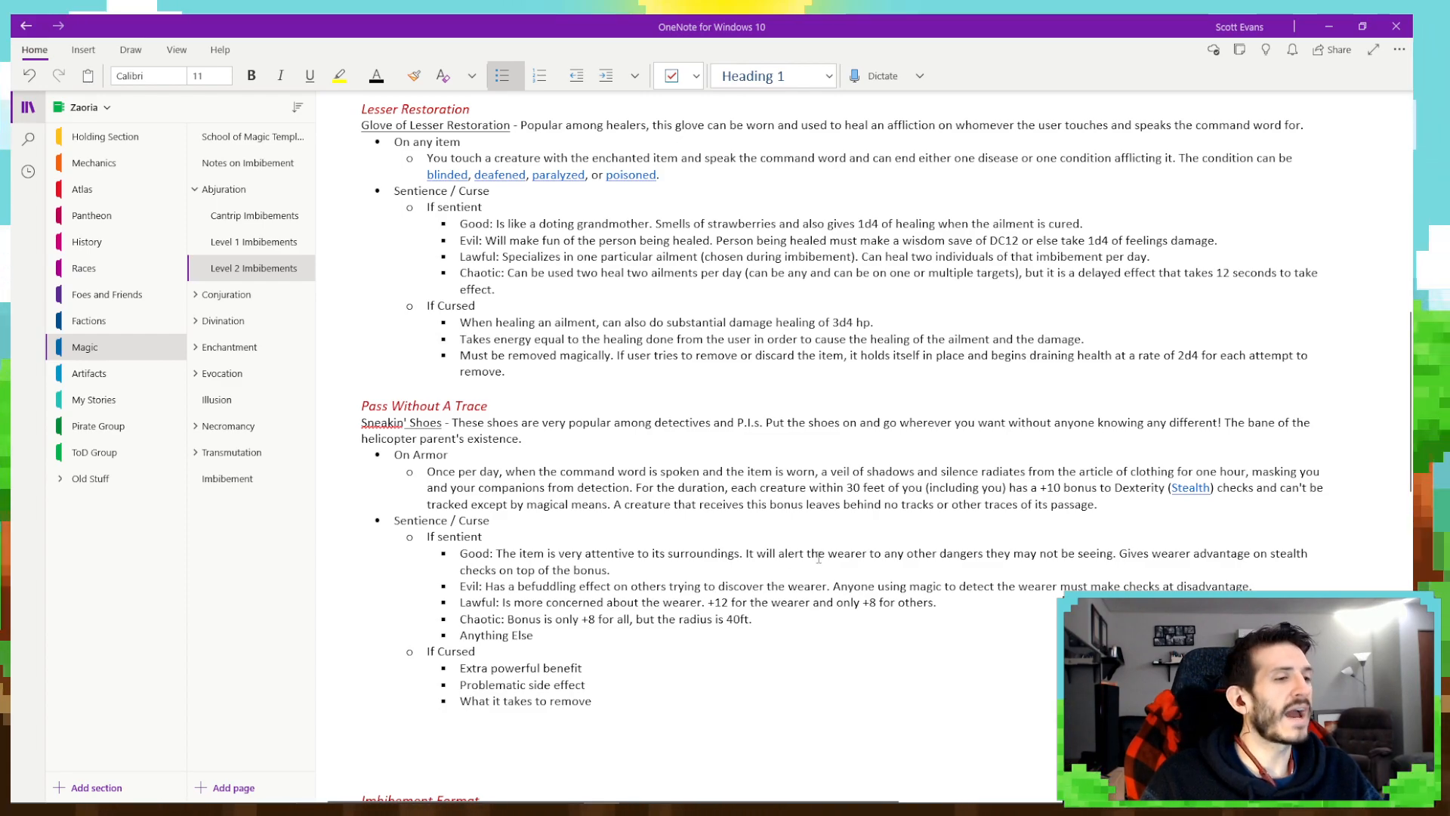
# - Remove the "Anything Else" placeholder and its bullet from the If sentient list under Pass Without A Trace
pyautogui.moveTo(556, 642); pyautogui.dragTo(457, 636)
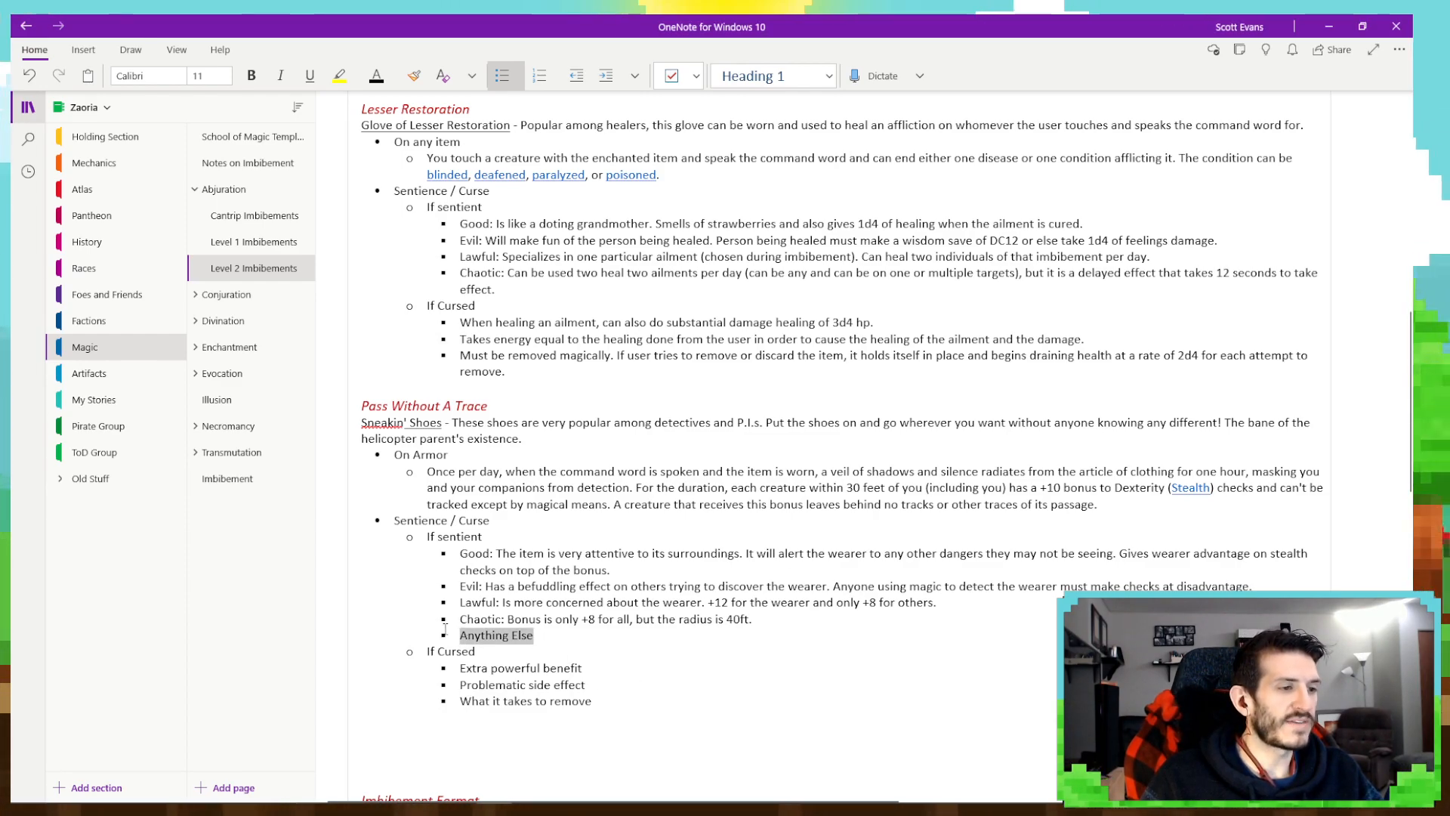
pyautogui.press('BackSpace')
pyautogui.hotkey('shift', 'Tab')
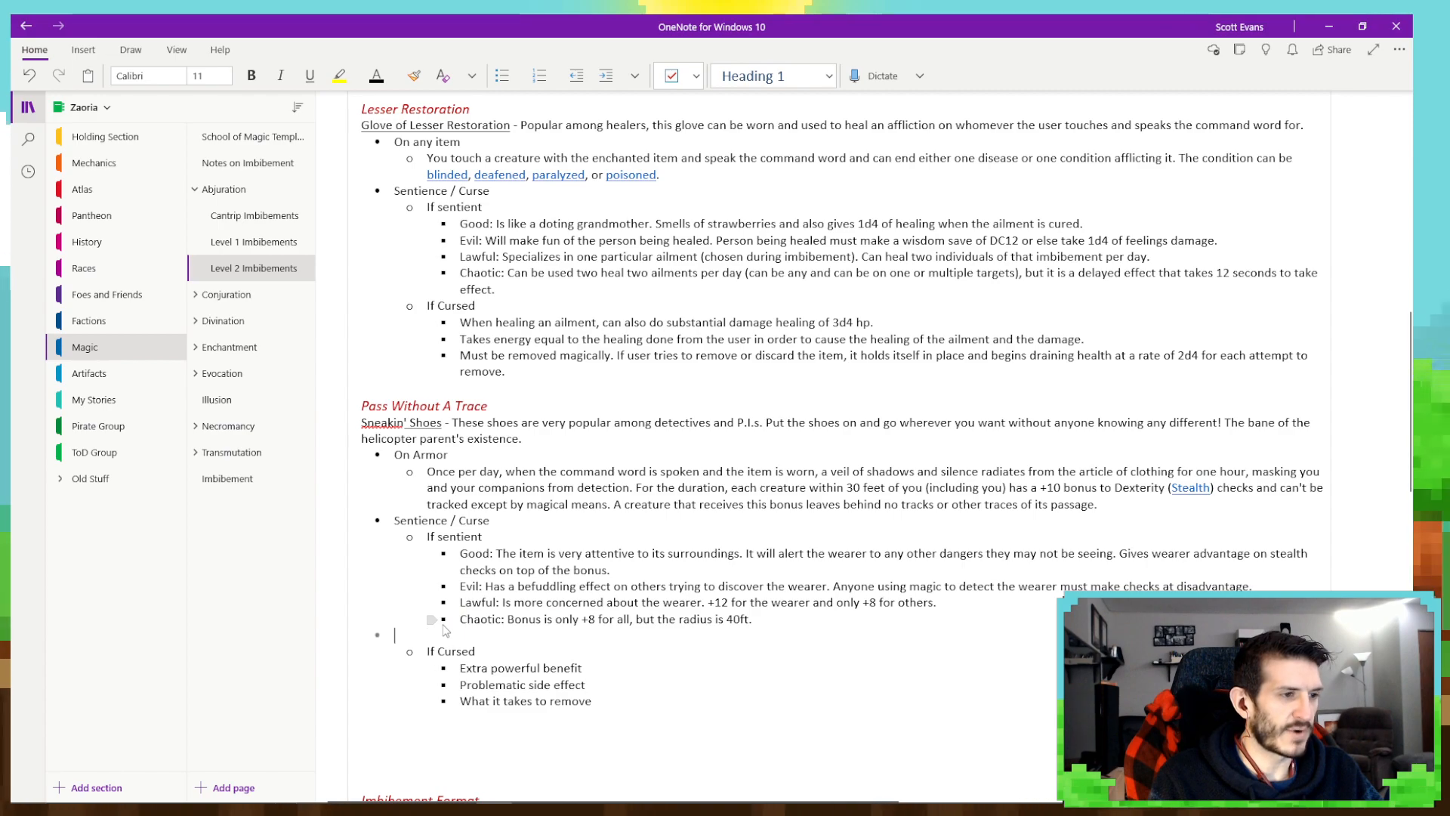
pyautogui.press('BackSpace')
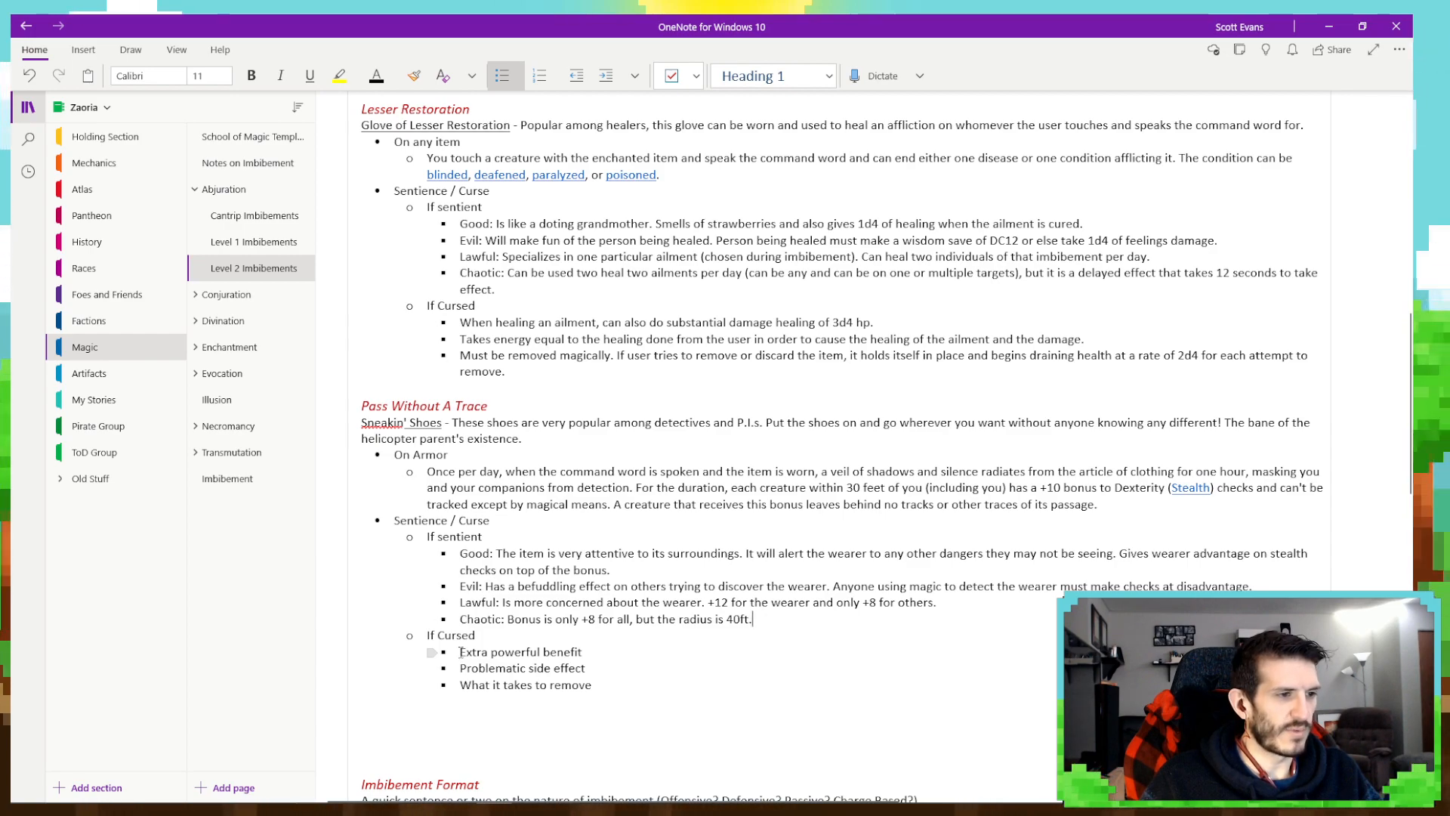
pyautogui.moveTo(458, 654); pyautogui.dragTo(584, 653)
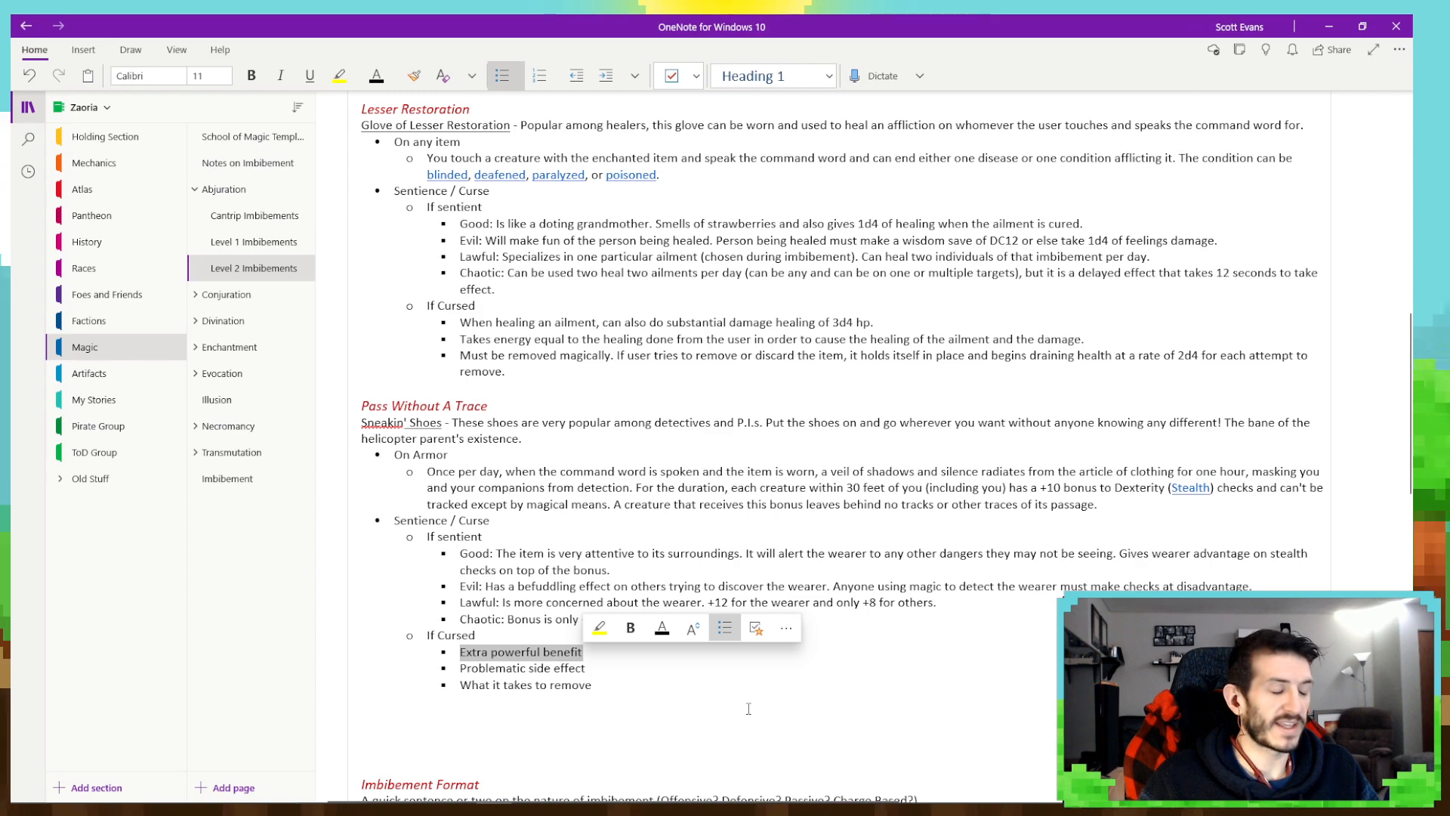
pyautogui.press('BackSpace')
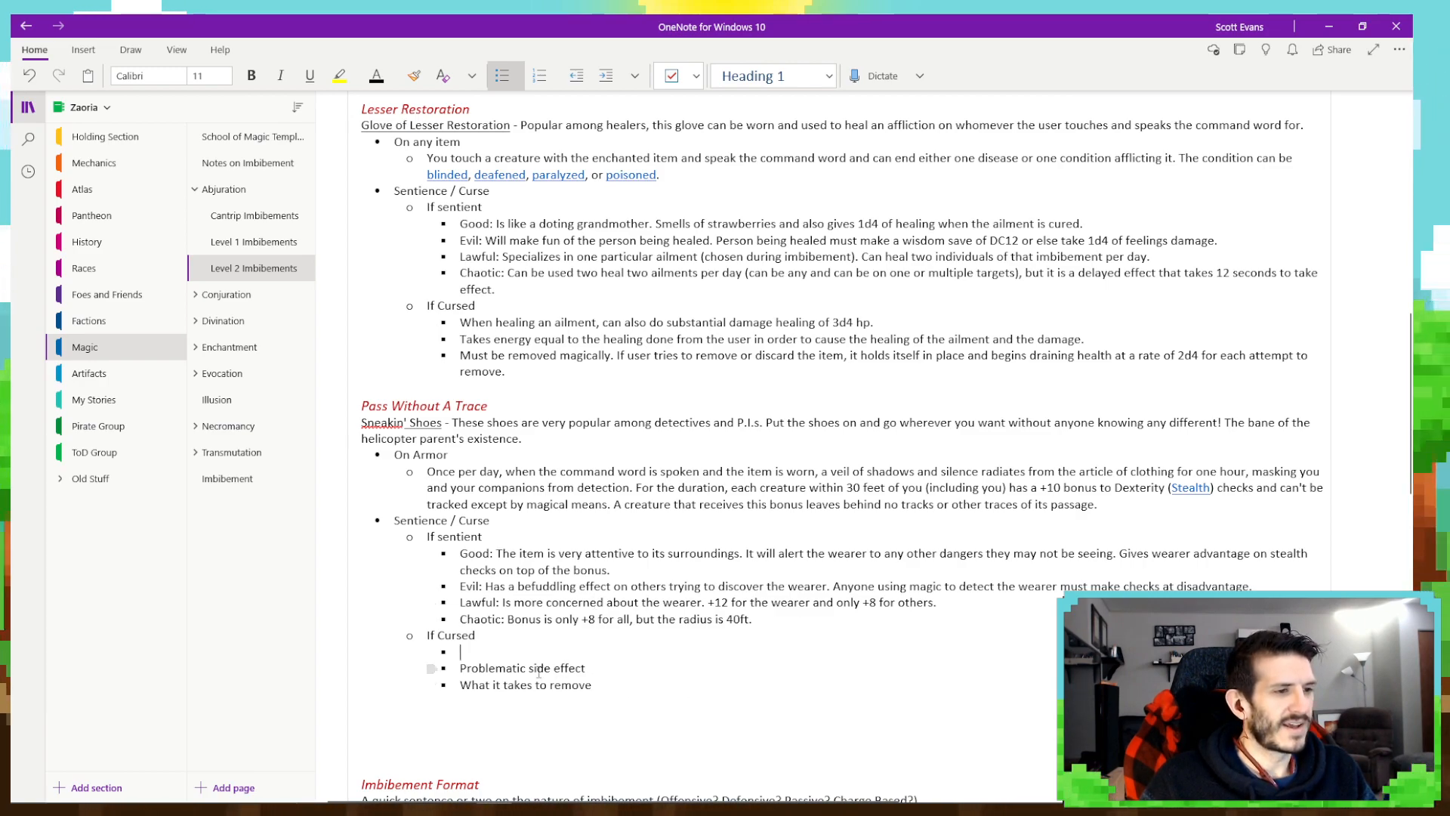
pyautogui.hotkey('ctrl', 'z')
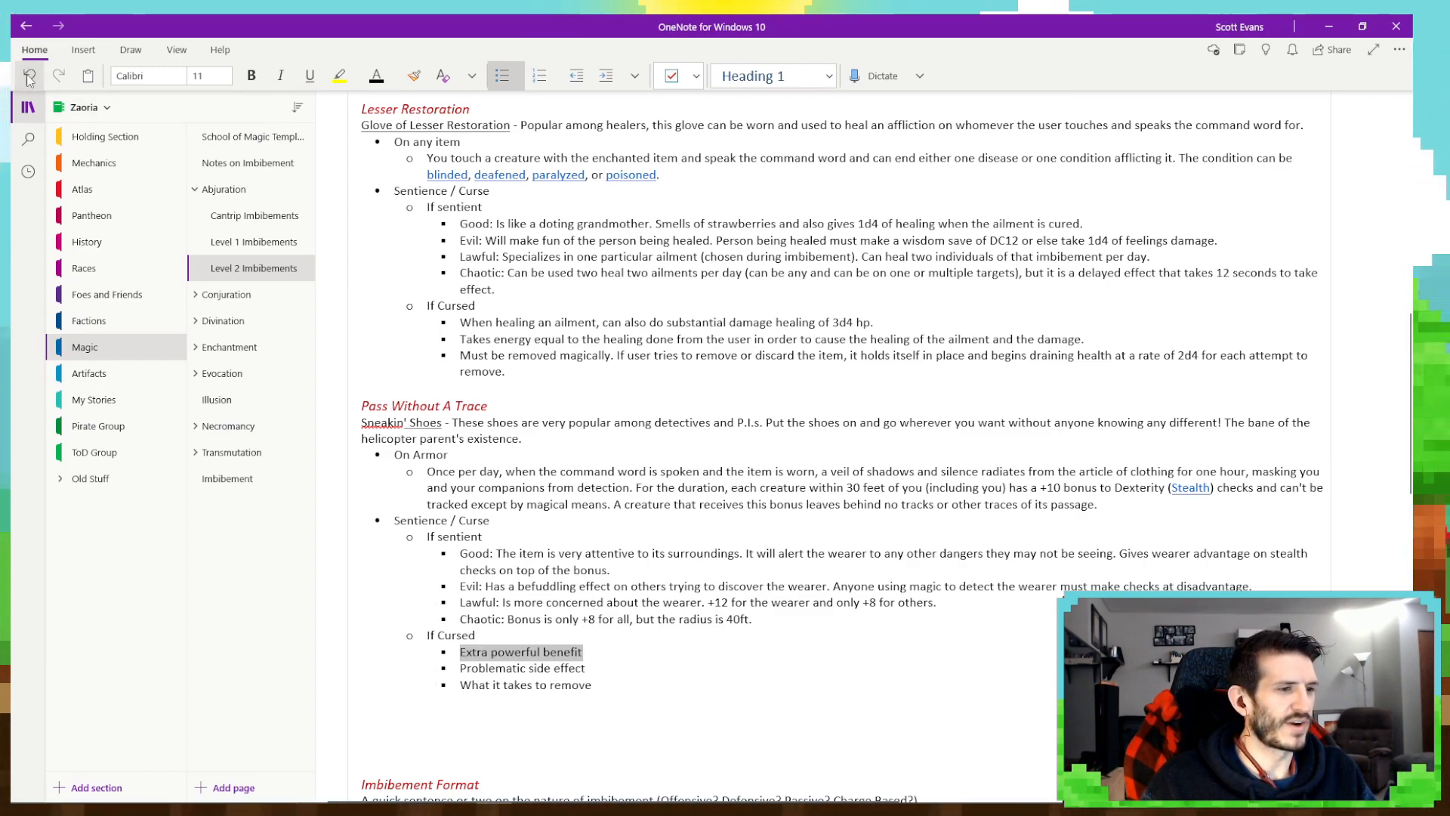
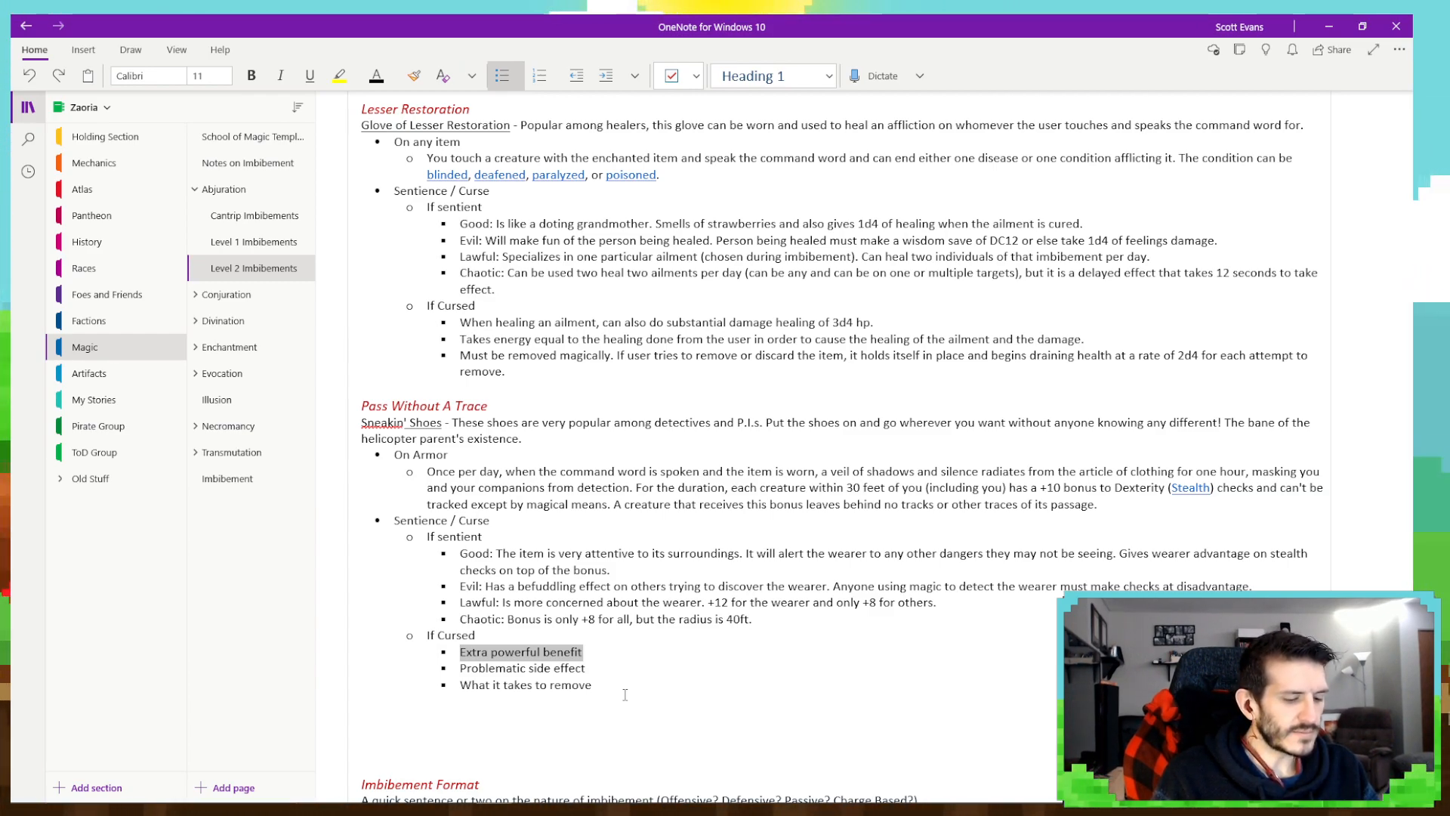
# - Replace the "Extra powerful benefit" placeholder in the Pass Without A Trace If Cursed list with "The bonus is +15"
pyautogui.write('The bonus')
pyautogui.write('is ')
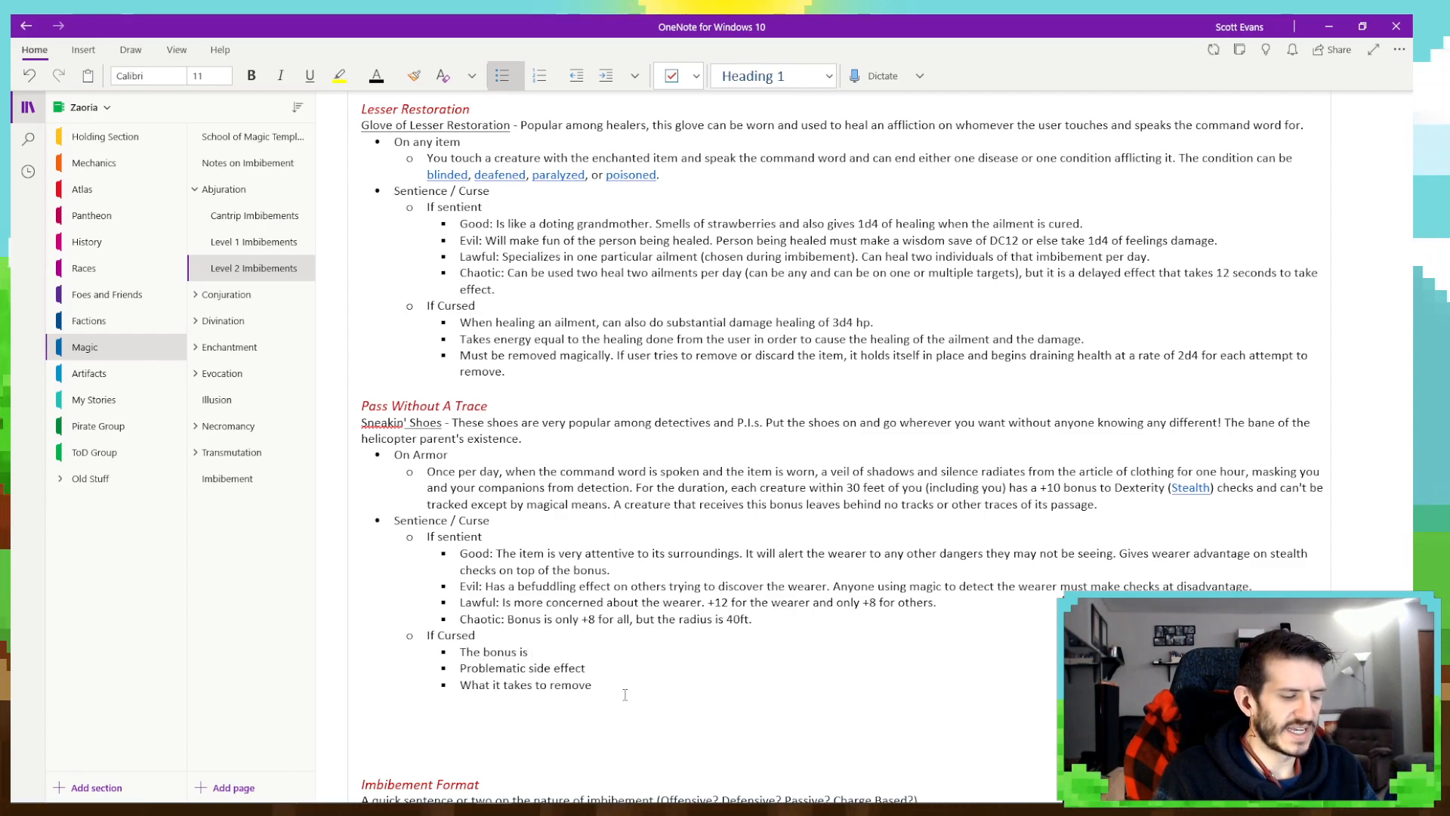
pyautogui.write('+15')
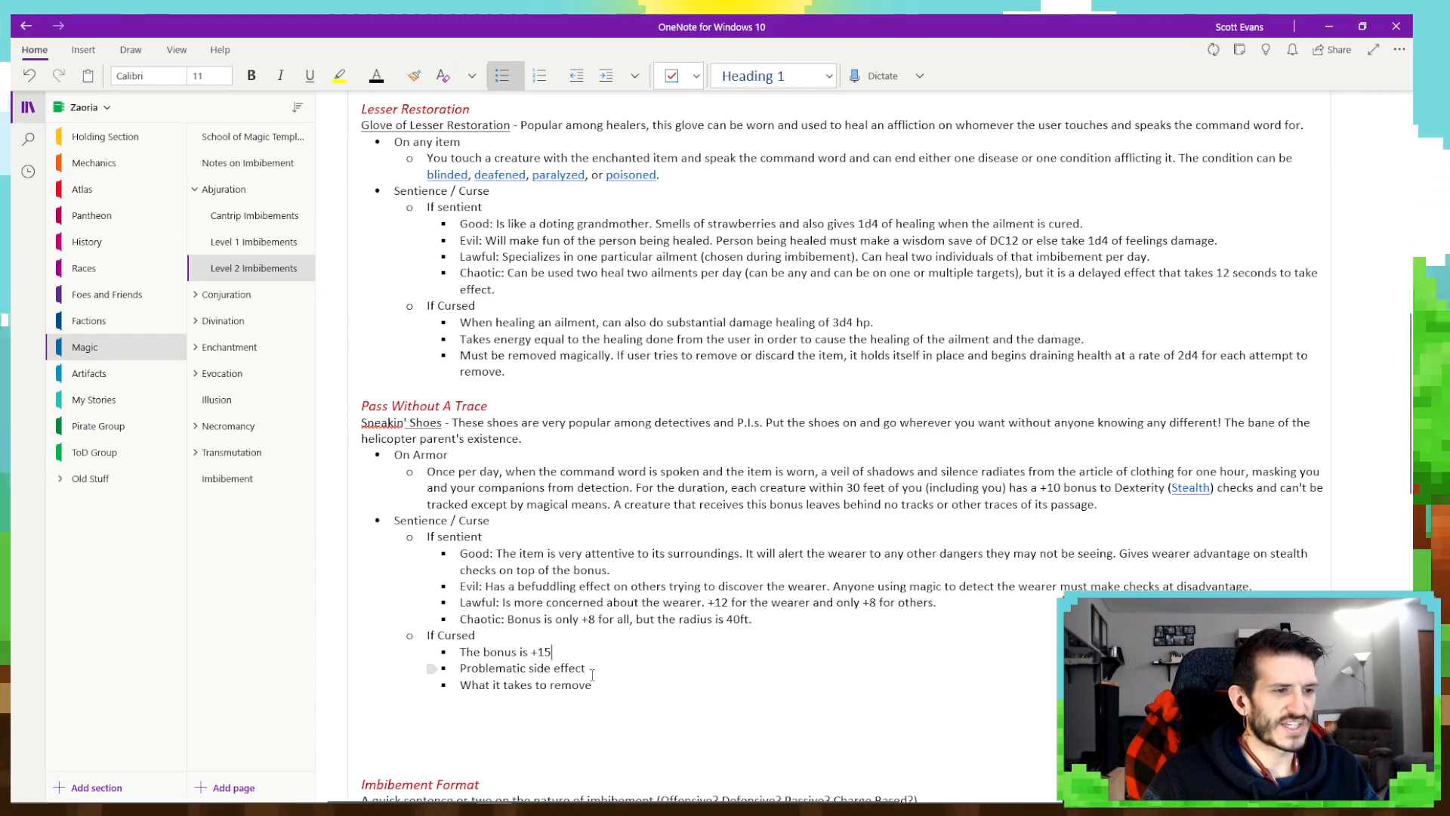
# - Replace the "Problematic side effect" placeholder under Pass Without A Trace with "Is inconsistent with how long it lasts."
pyautogui.moveTo(592, 675); pyautogui.dragTo(457, 676)
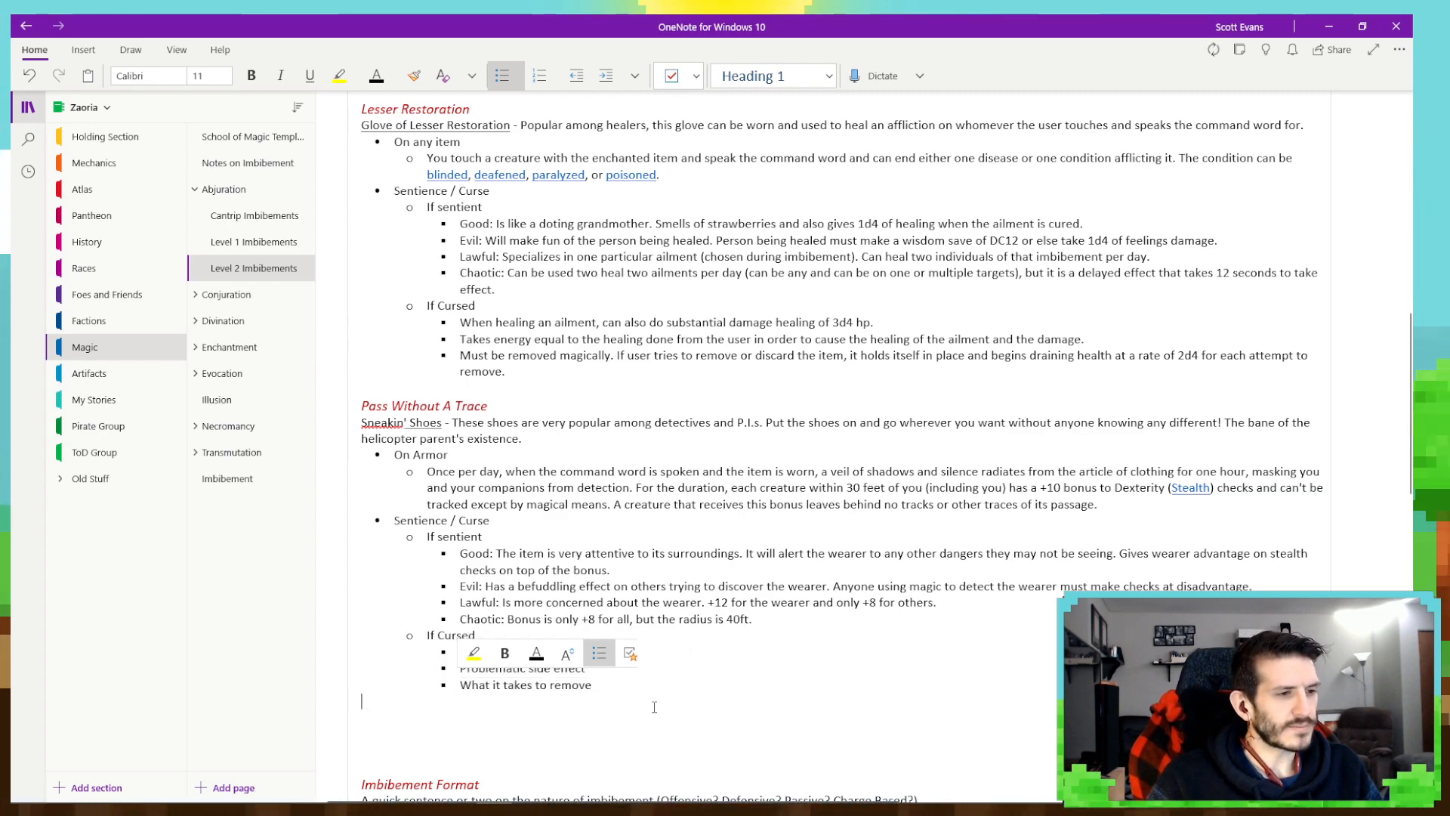
pyautogui.click(605, 673)
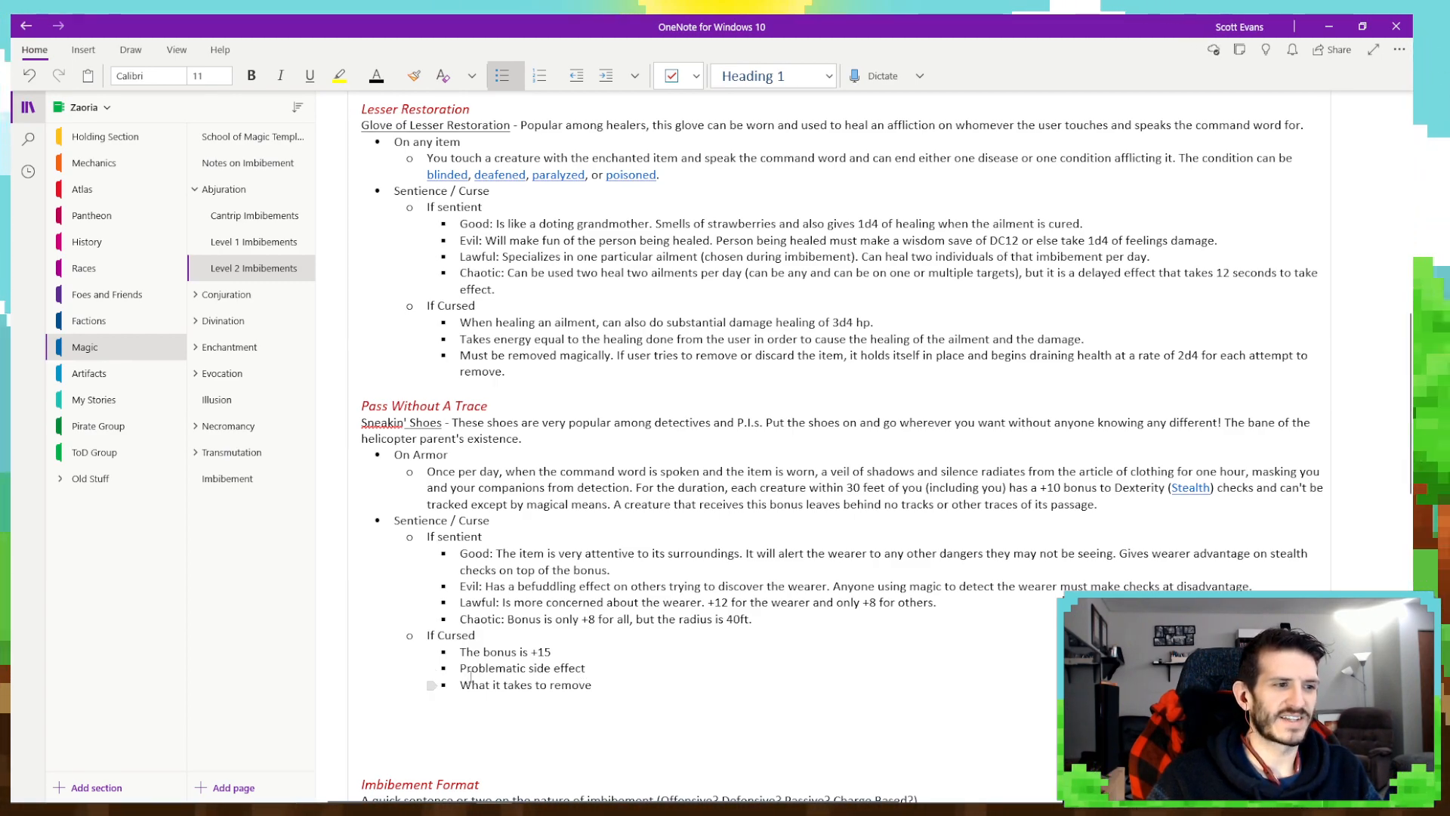
pyautogui.moveTo(460, 669); pyautogui.dragTo(588, 668)
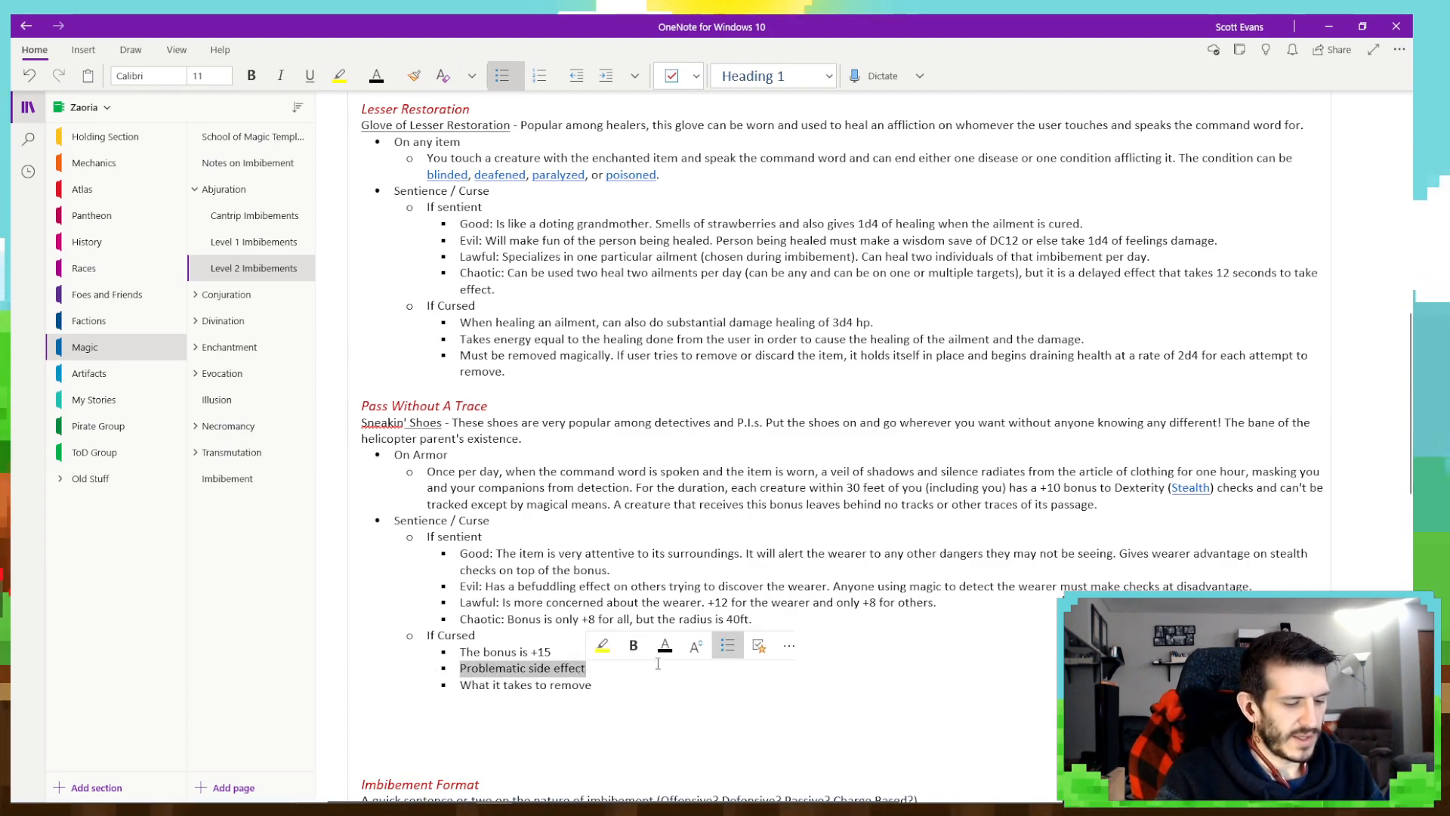
pyautogui.write('Is incon')
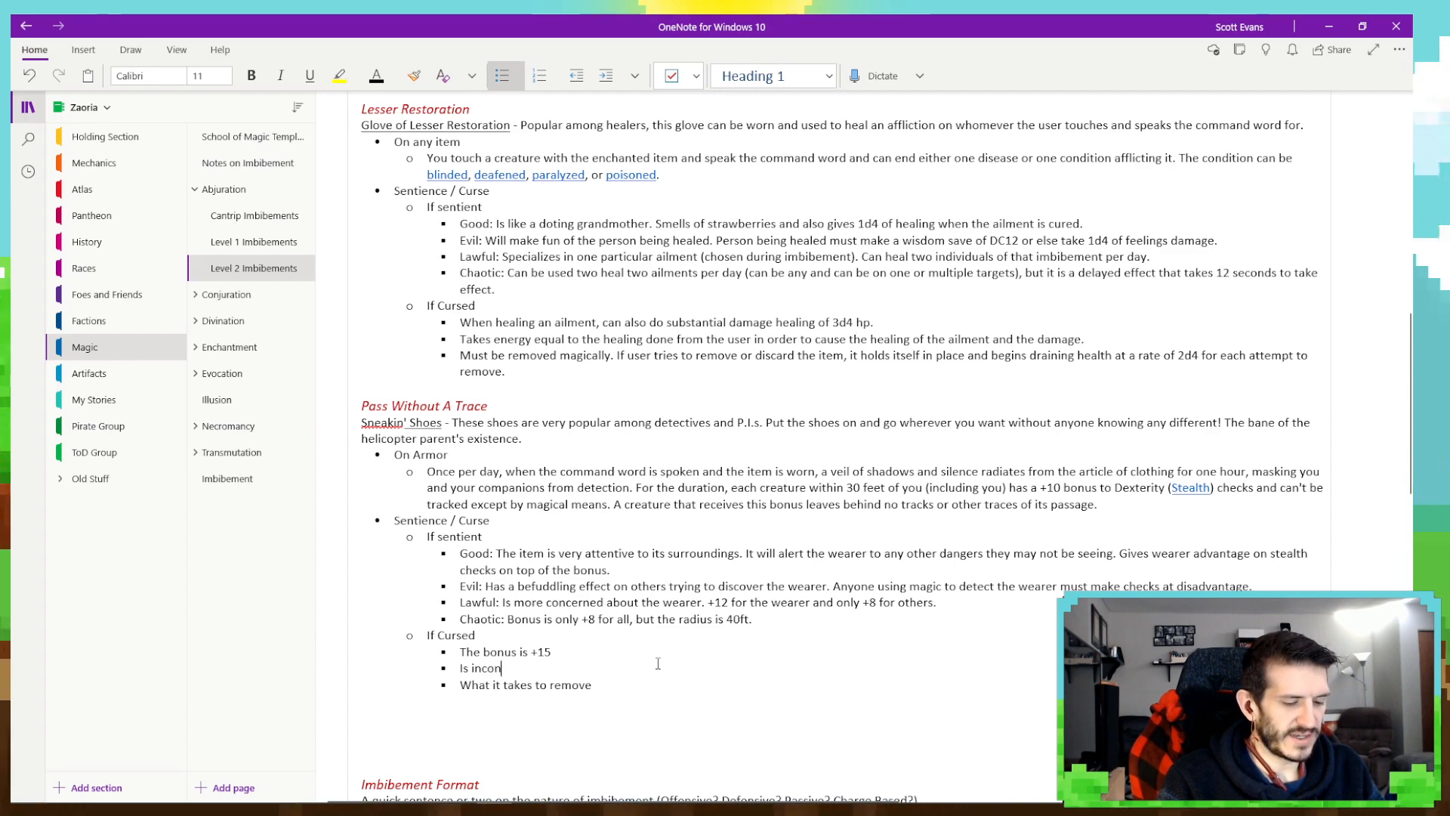
pyautogui.write('sistent with')
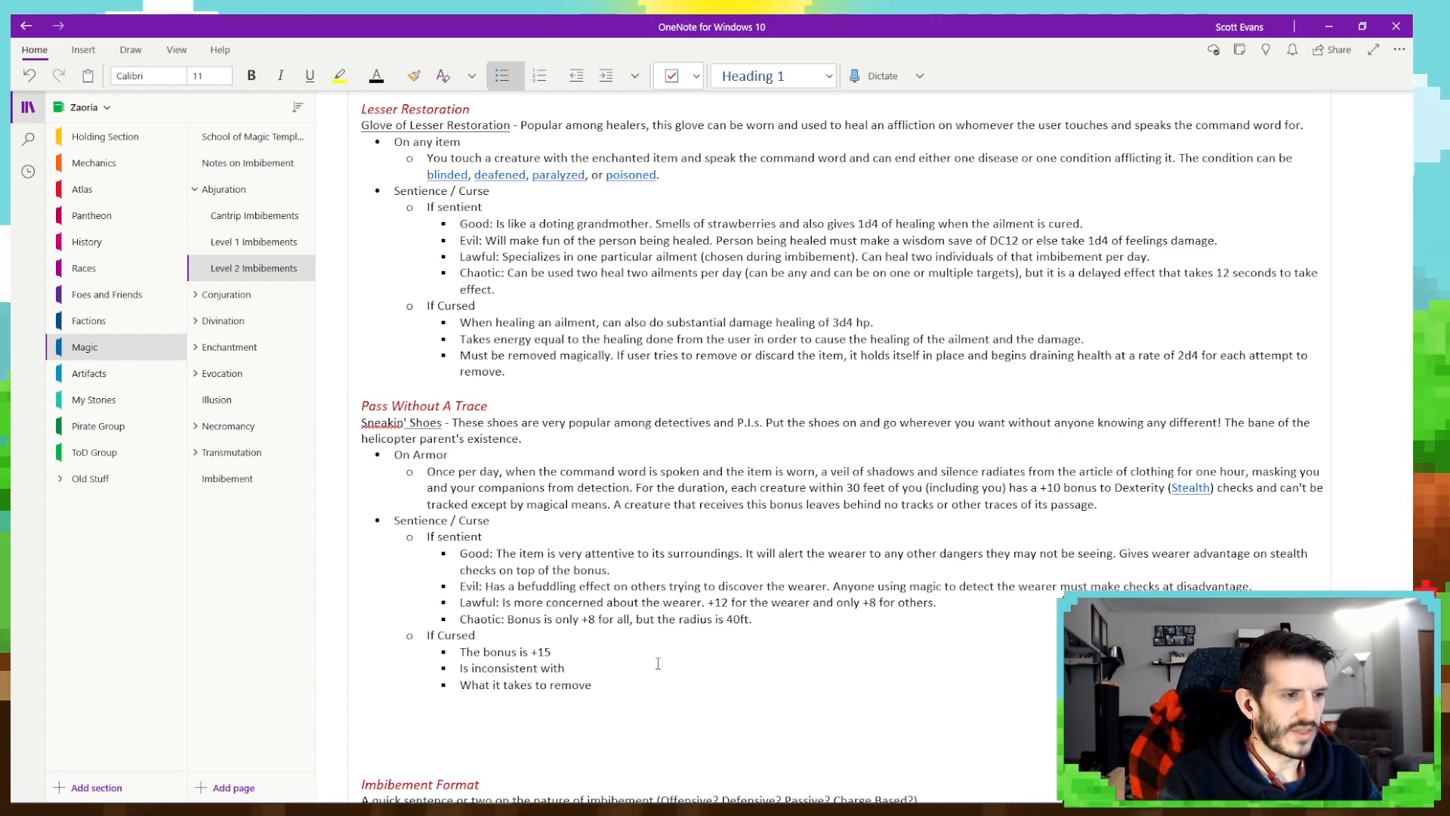
pyautogui.write(' how long it lasts.')
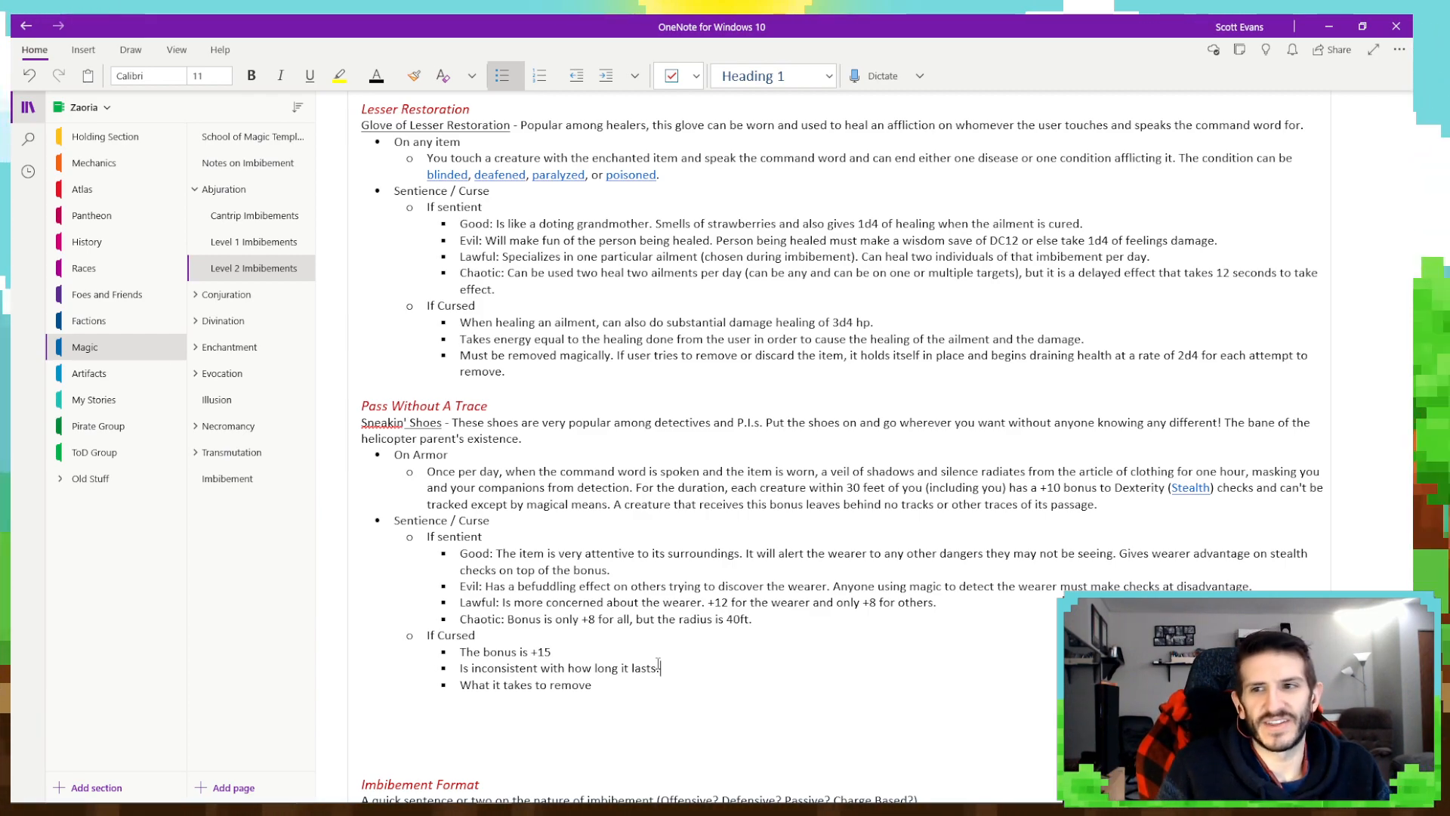
# - Hide the notebook navigation and continue the curse's side-effect bullet with "When activated, DM rolls 1d100 and multiplies the result by 5."
pyautogui.click(28, 107)
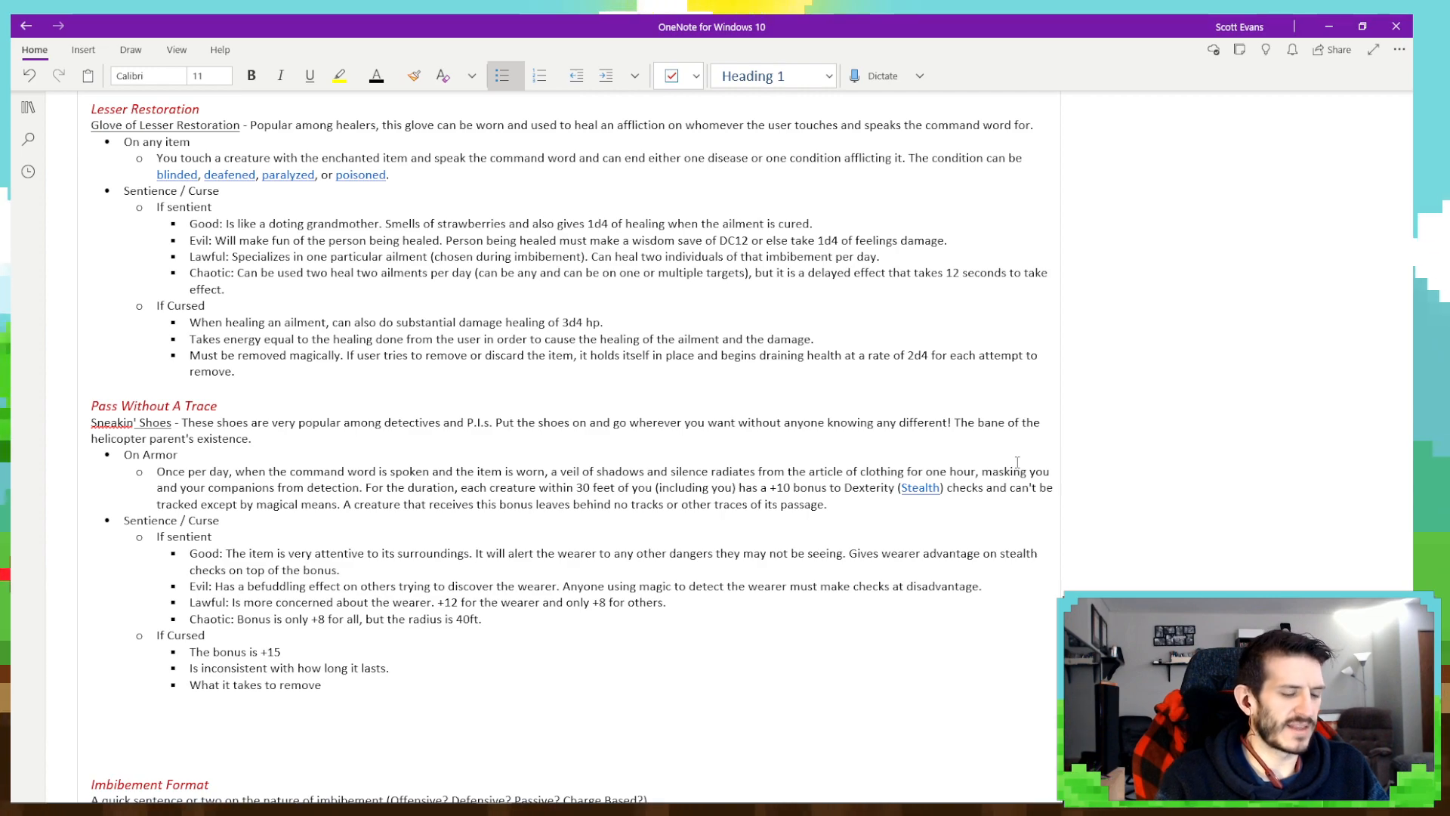
pyautogui.write('When ')
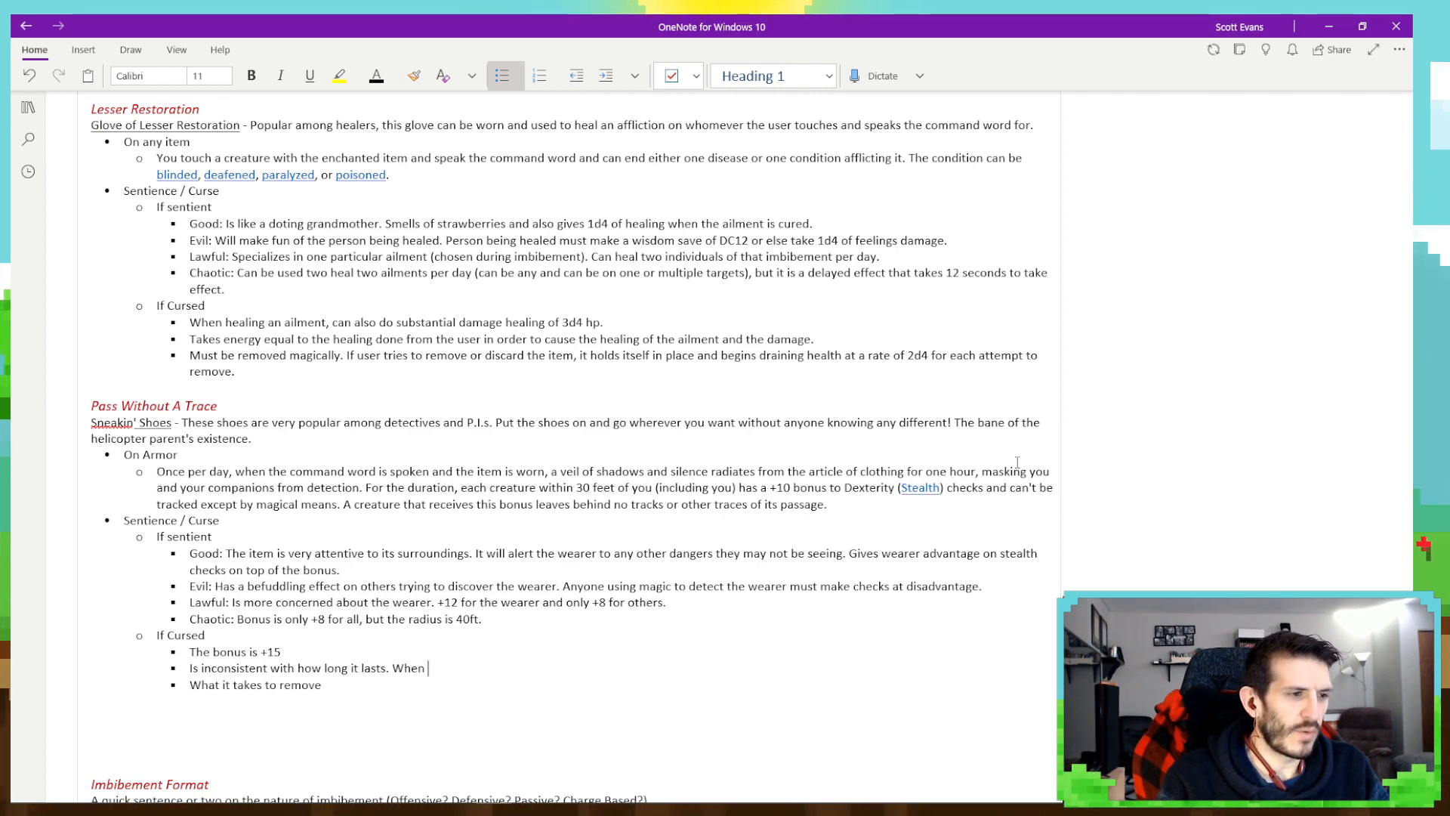
pyautogui.write('activated,')
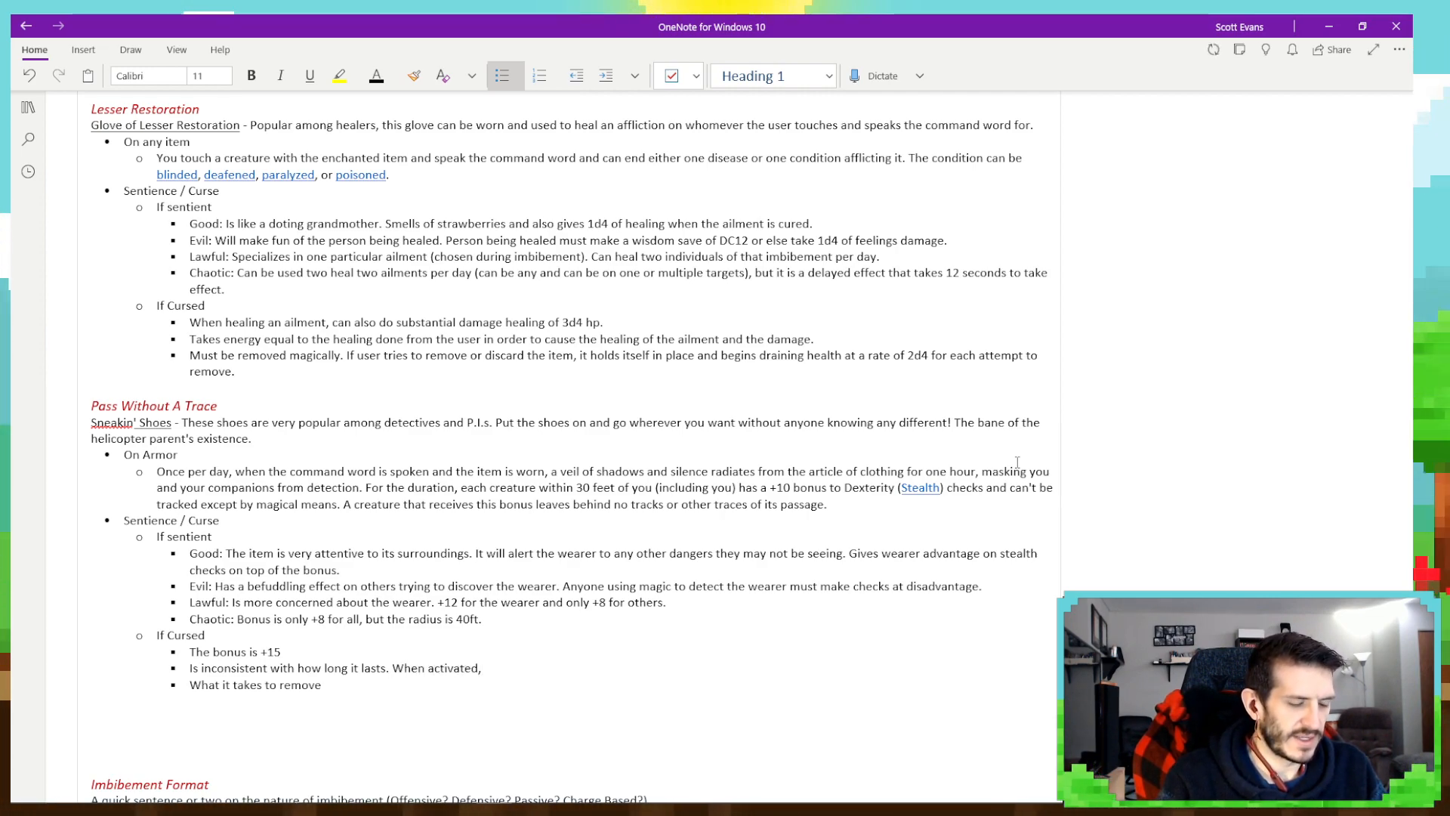
pyautogui.write(' DM rolls')
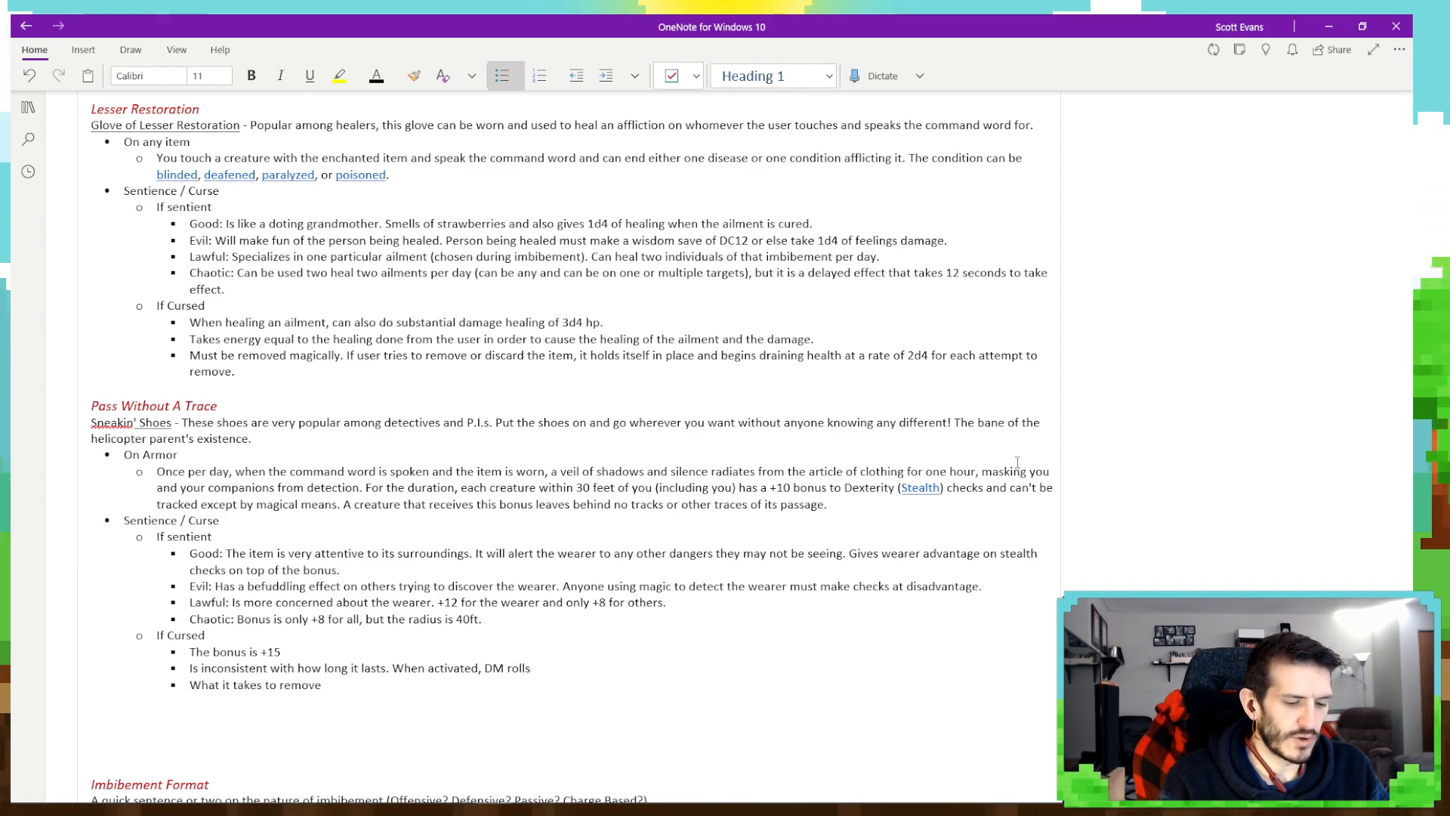
pyautogui.write(' 1d100')
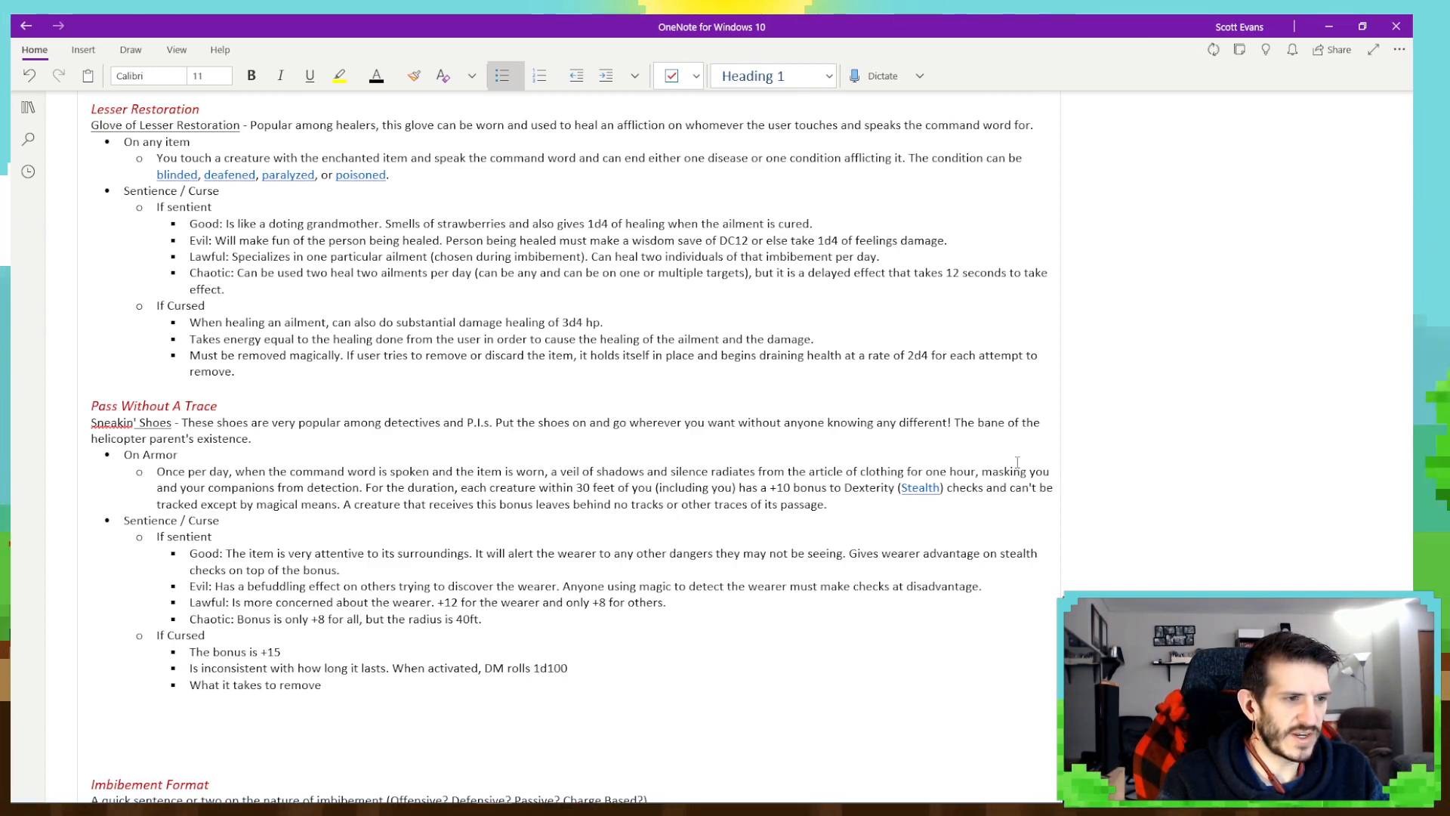
pyautogui.write(' and multipli')
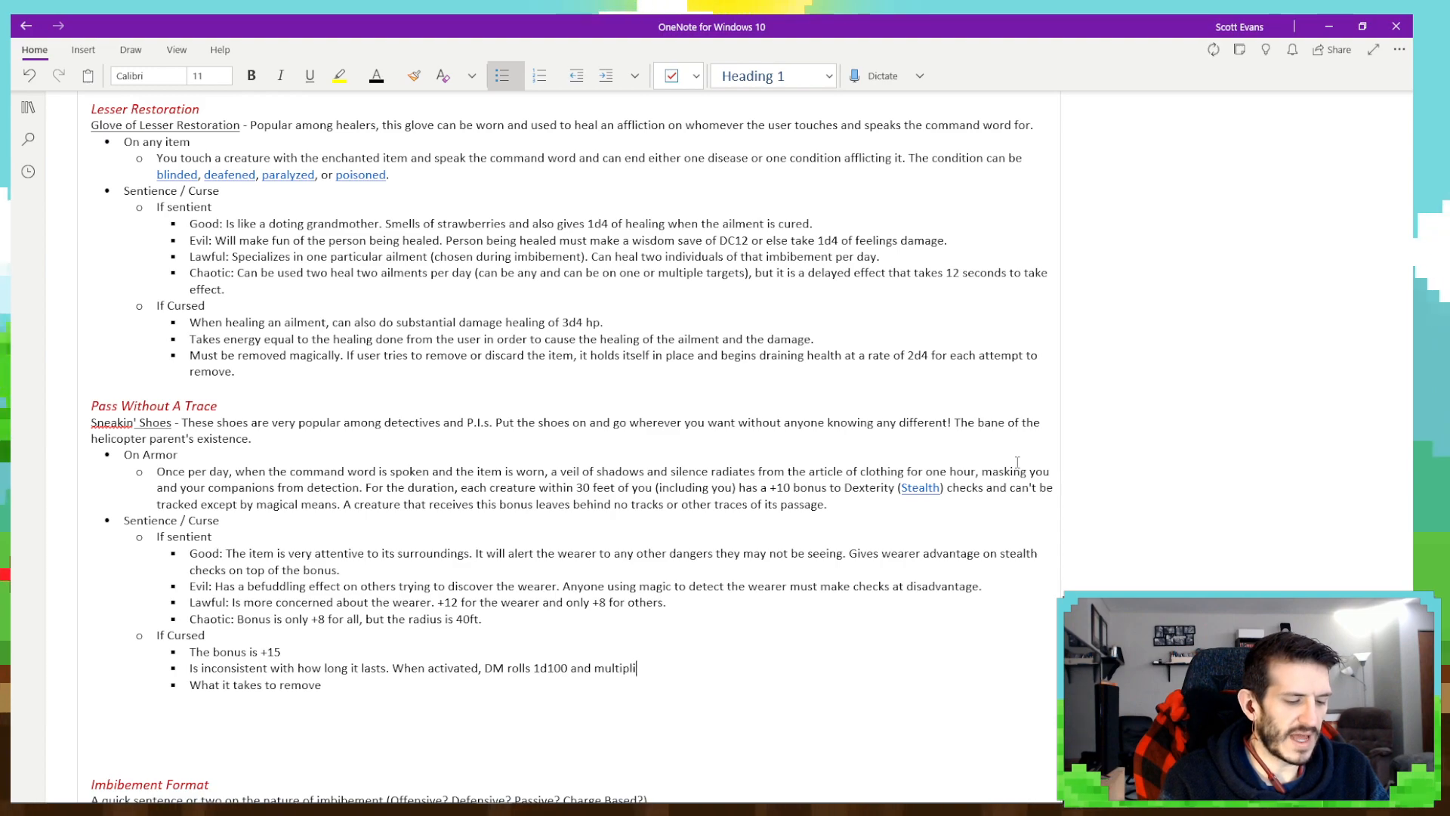
pyautogui.write('es the result b')
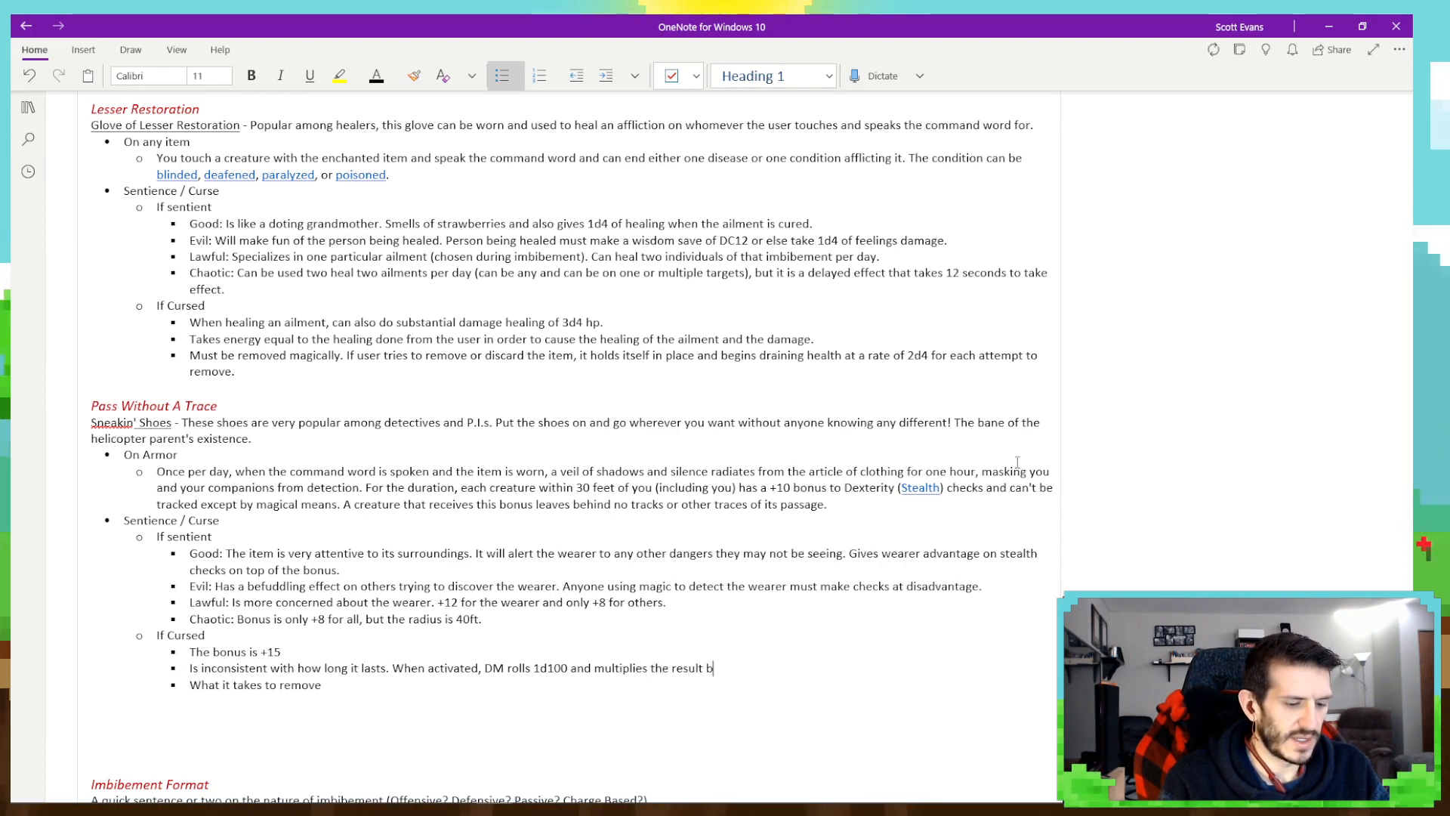
pyautogui.write('y 5. That i')
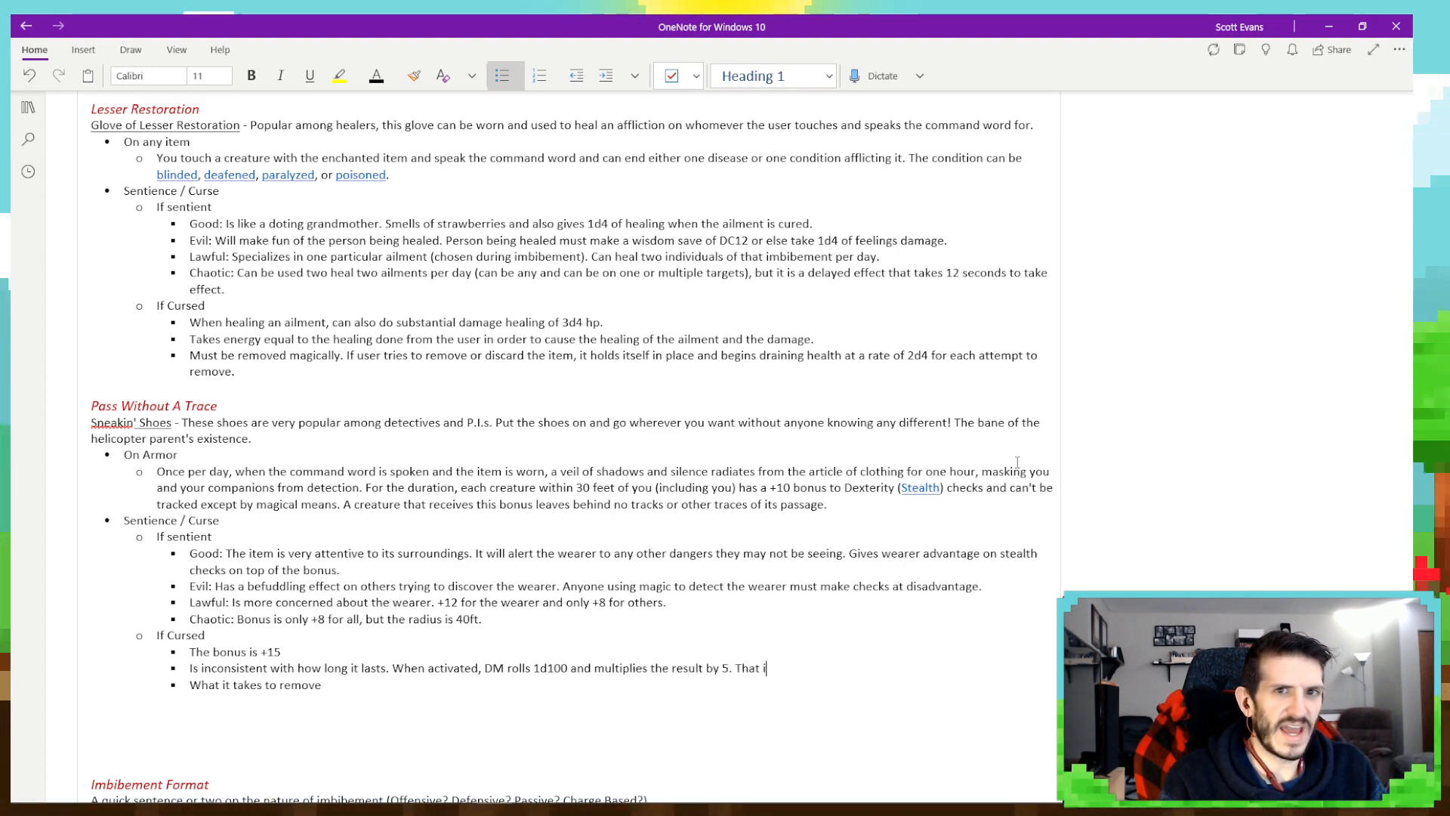
pyautogui.write('s the number of minutes the effe')
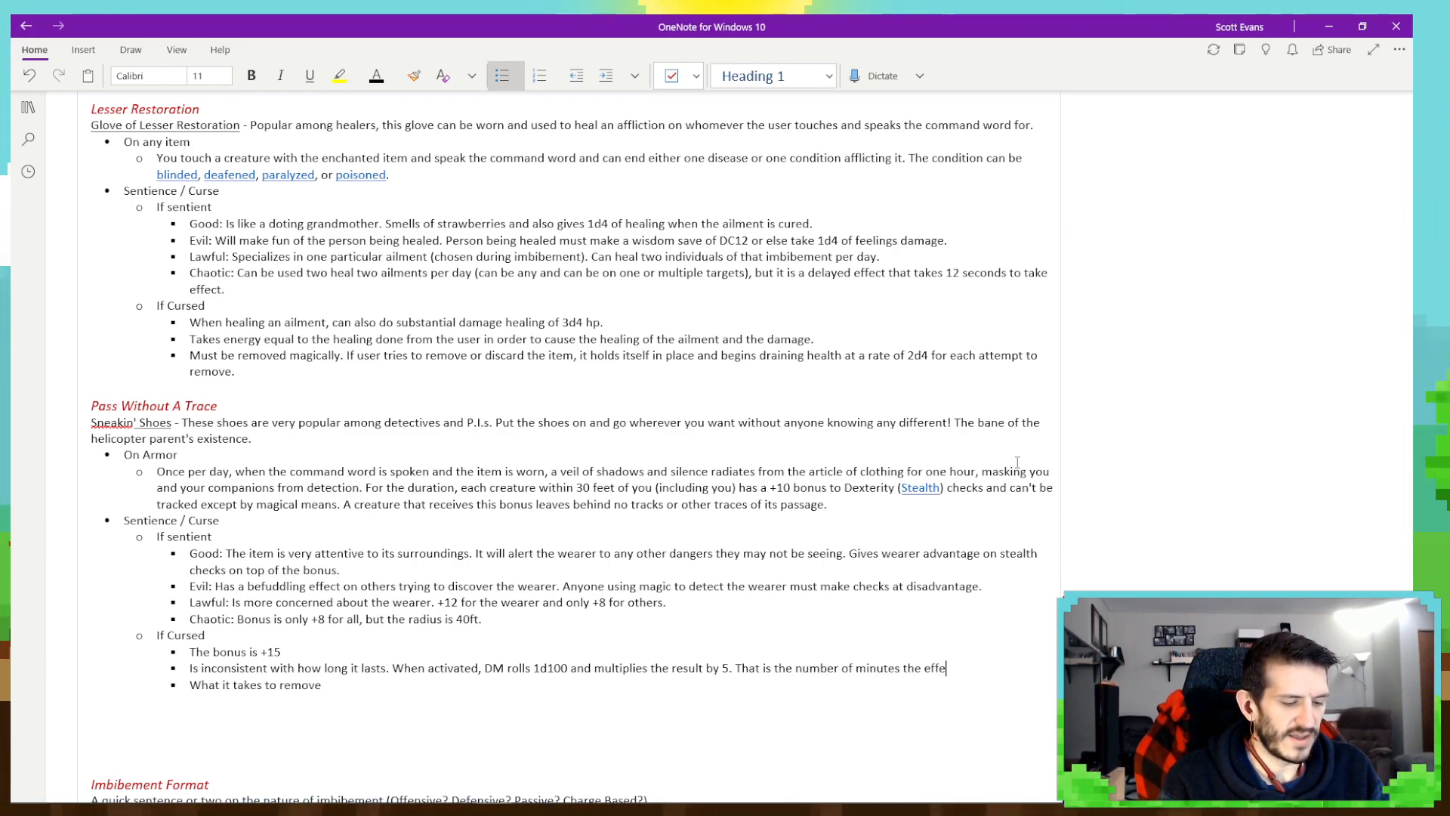
pyautogui.write('ct takes plac')
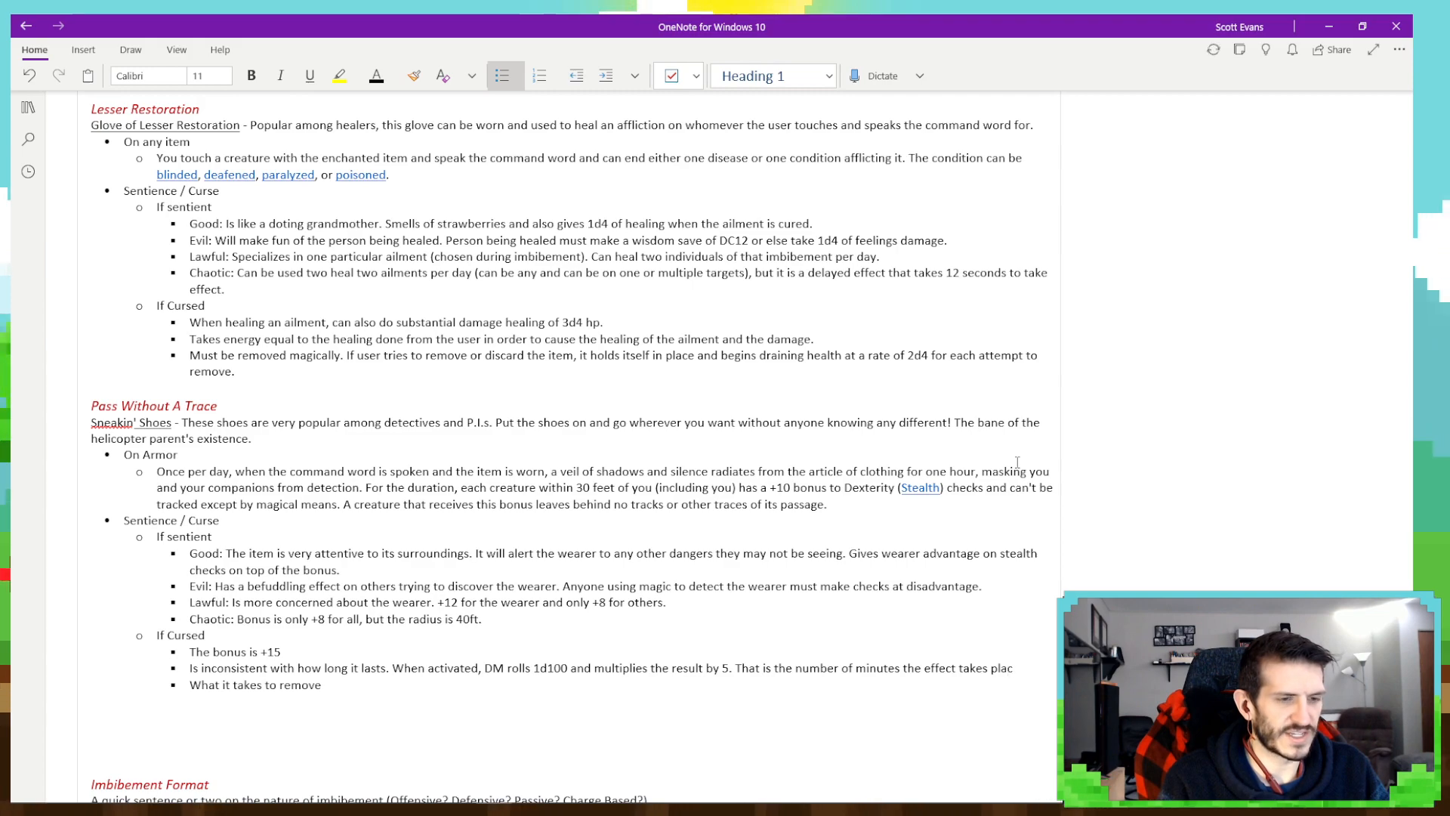
pyautogui.write('e over. Cannot ')
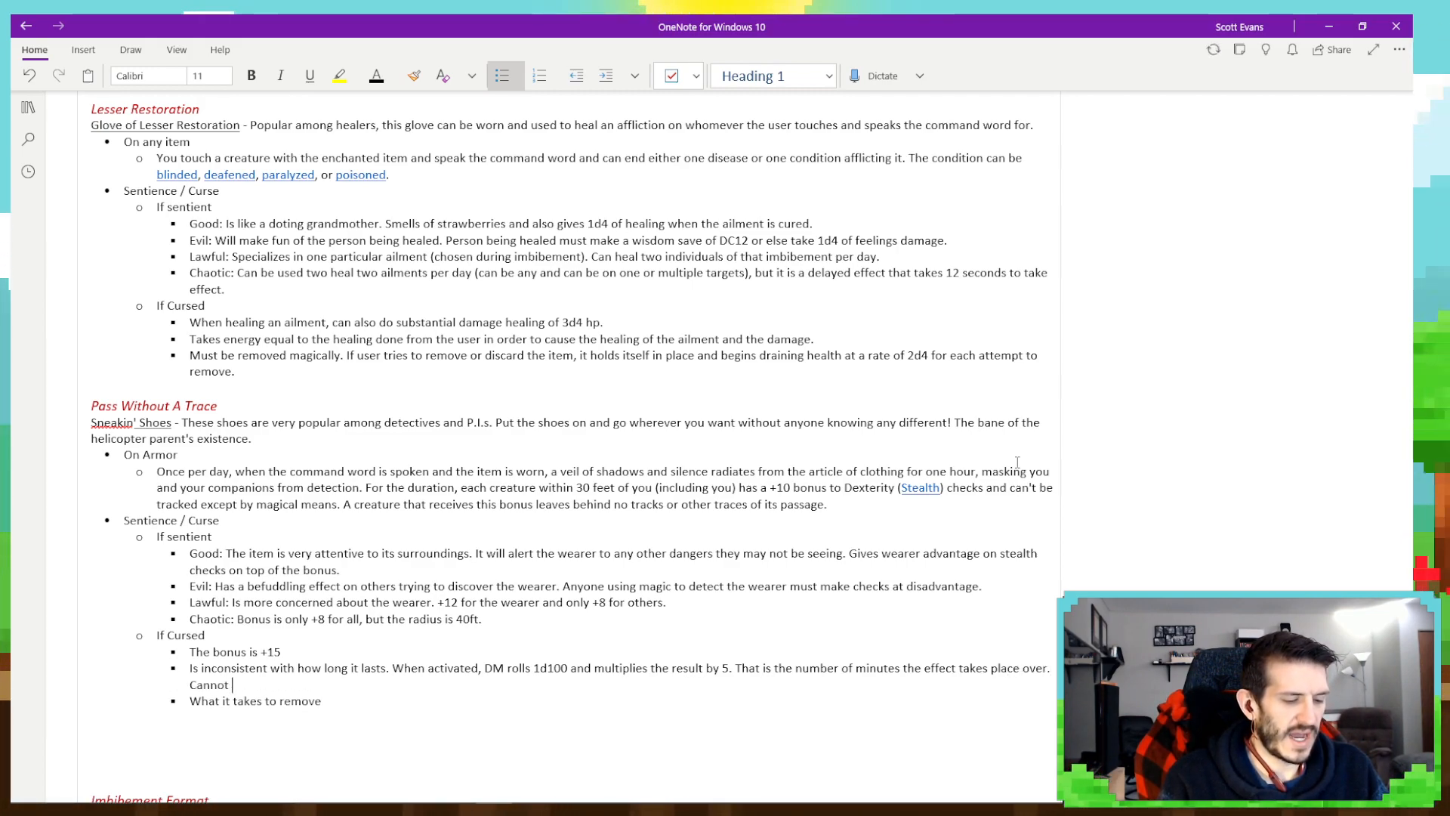
pyautogui.write('be d')
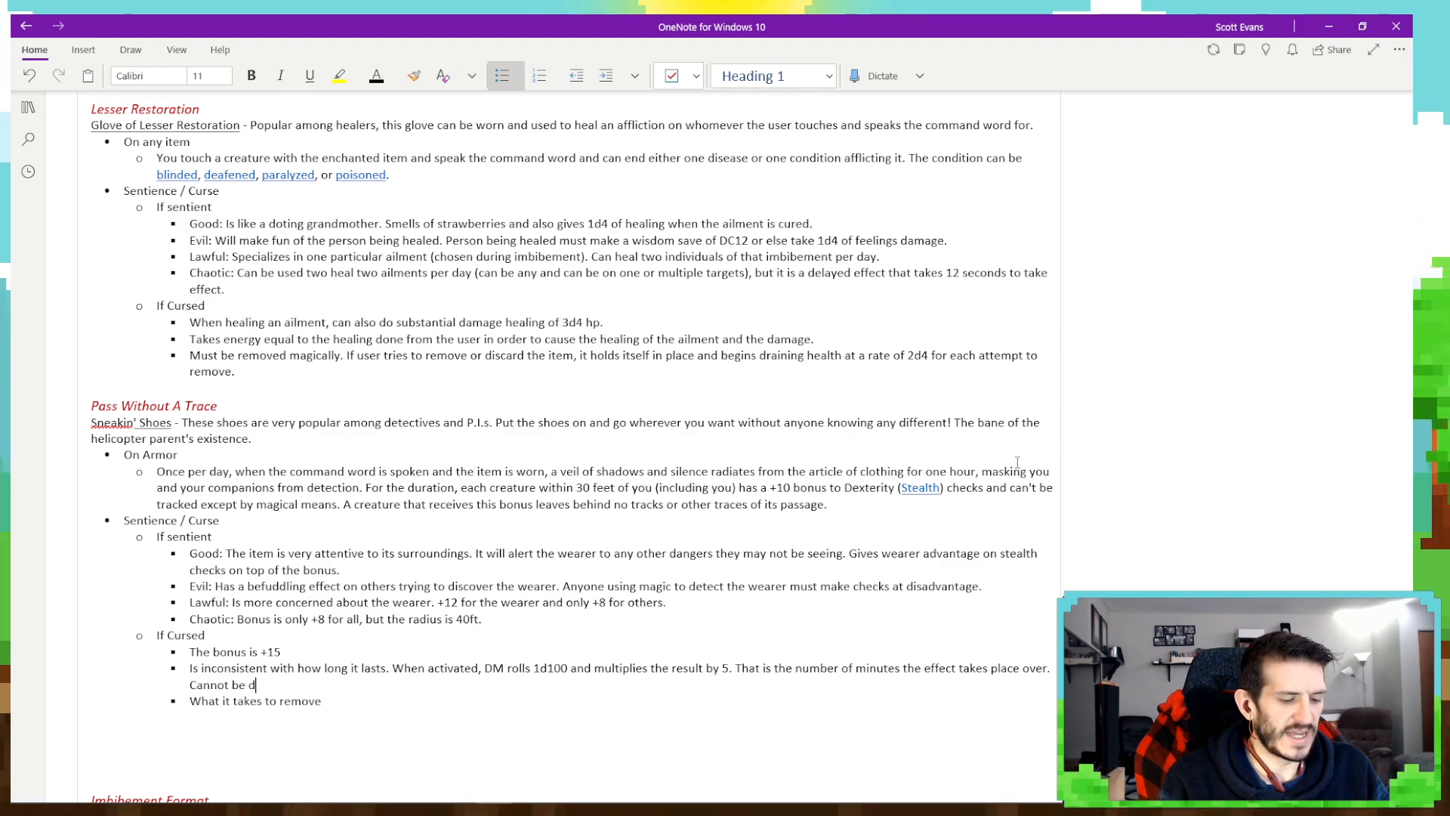
pyautogui.write('ispelled early.')
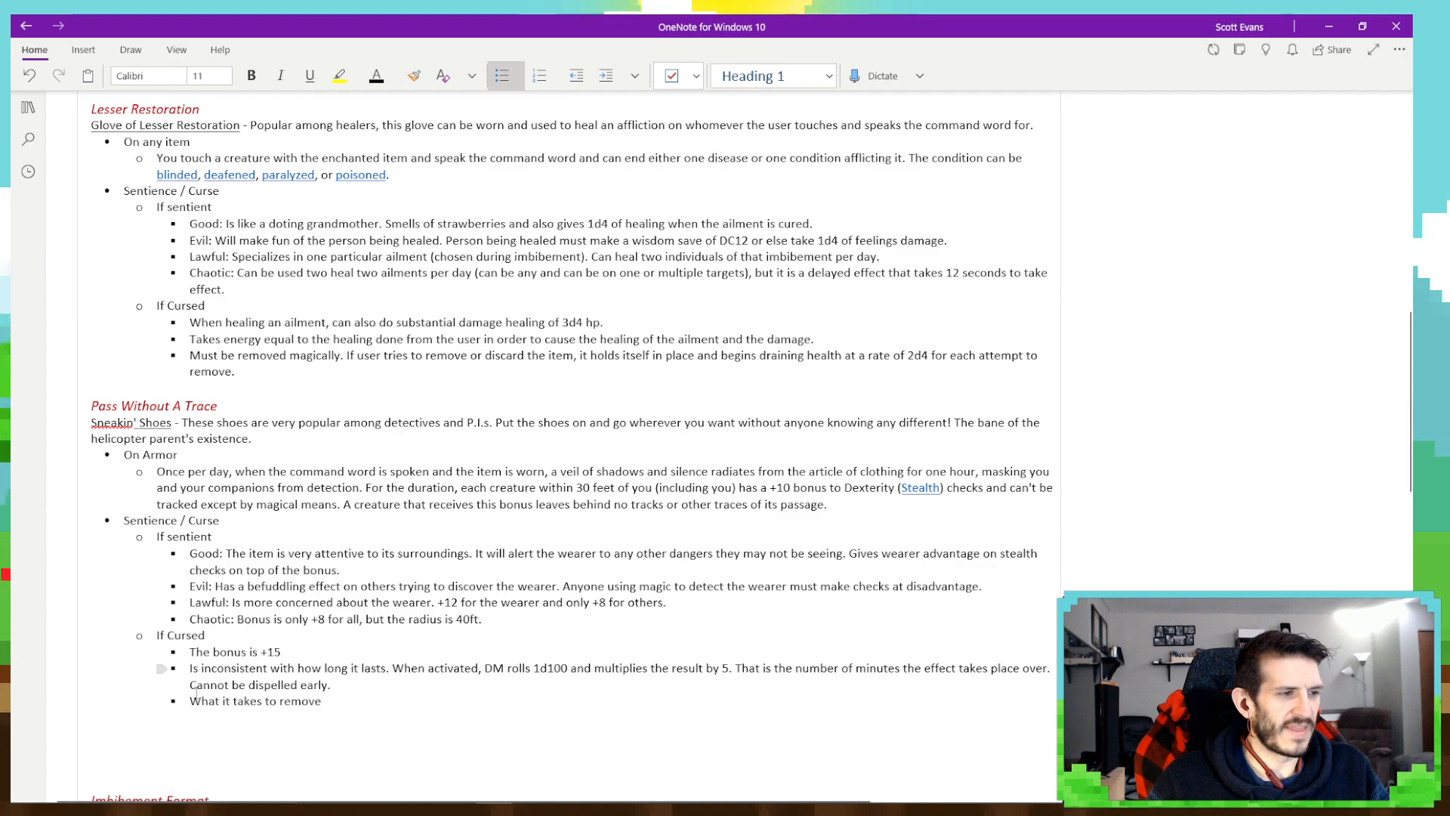
# - Replace the "What it takes to remove" placeholder in the Pass Without A Trace If Cursed list with "Must be removed magically."
pyautogui.moveTo(189, 701); pyautogui.dragTo(332, 702)
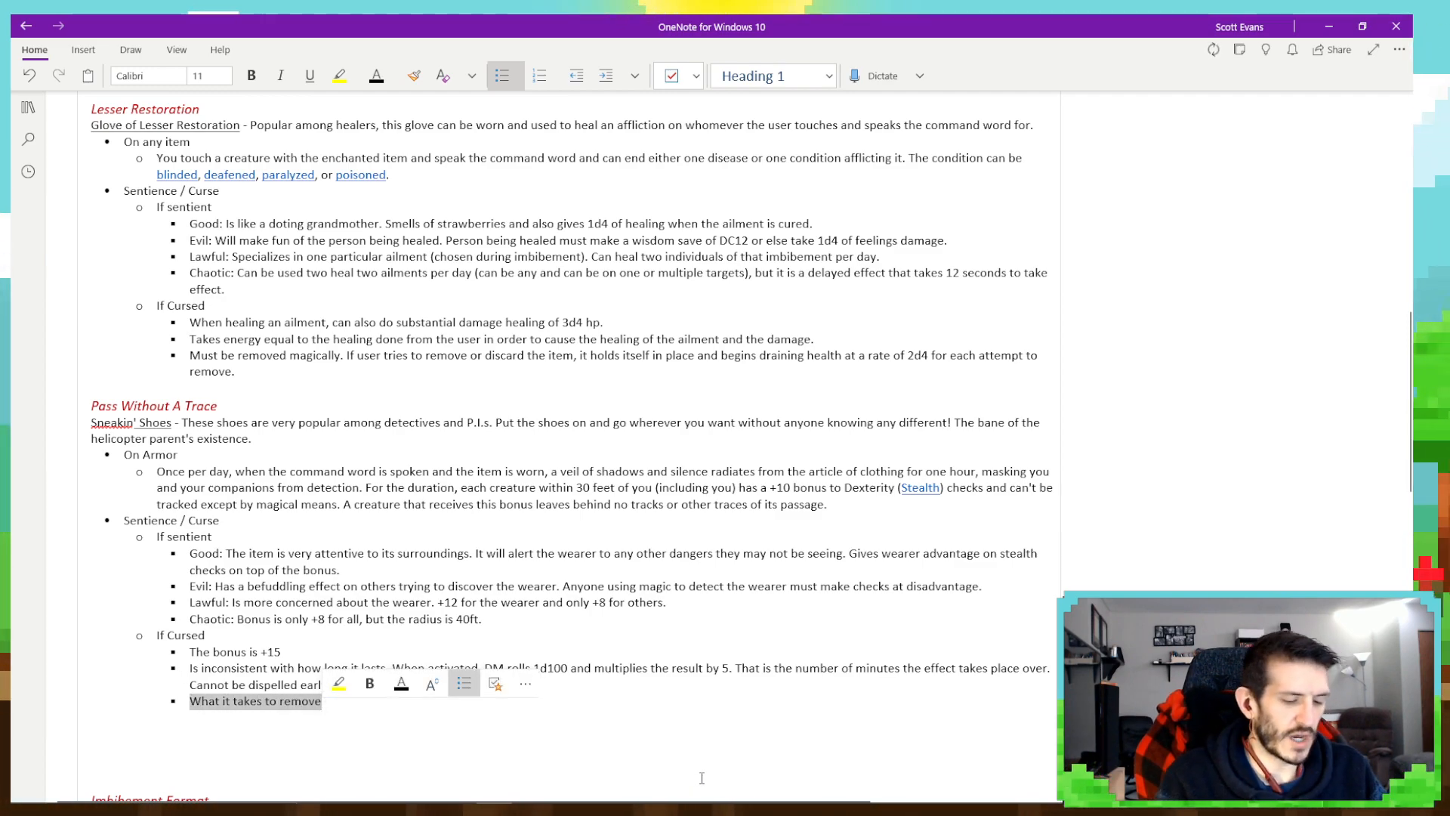
pyautogui.write('Must be remov')
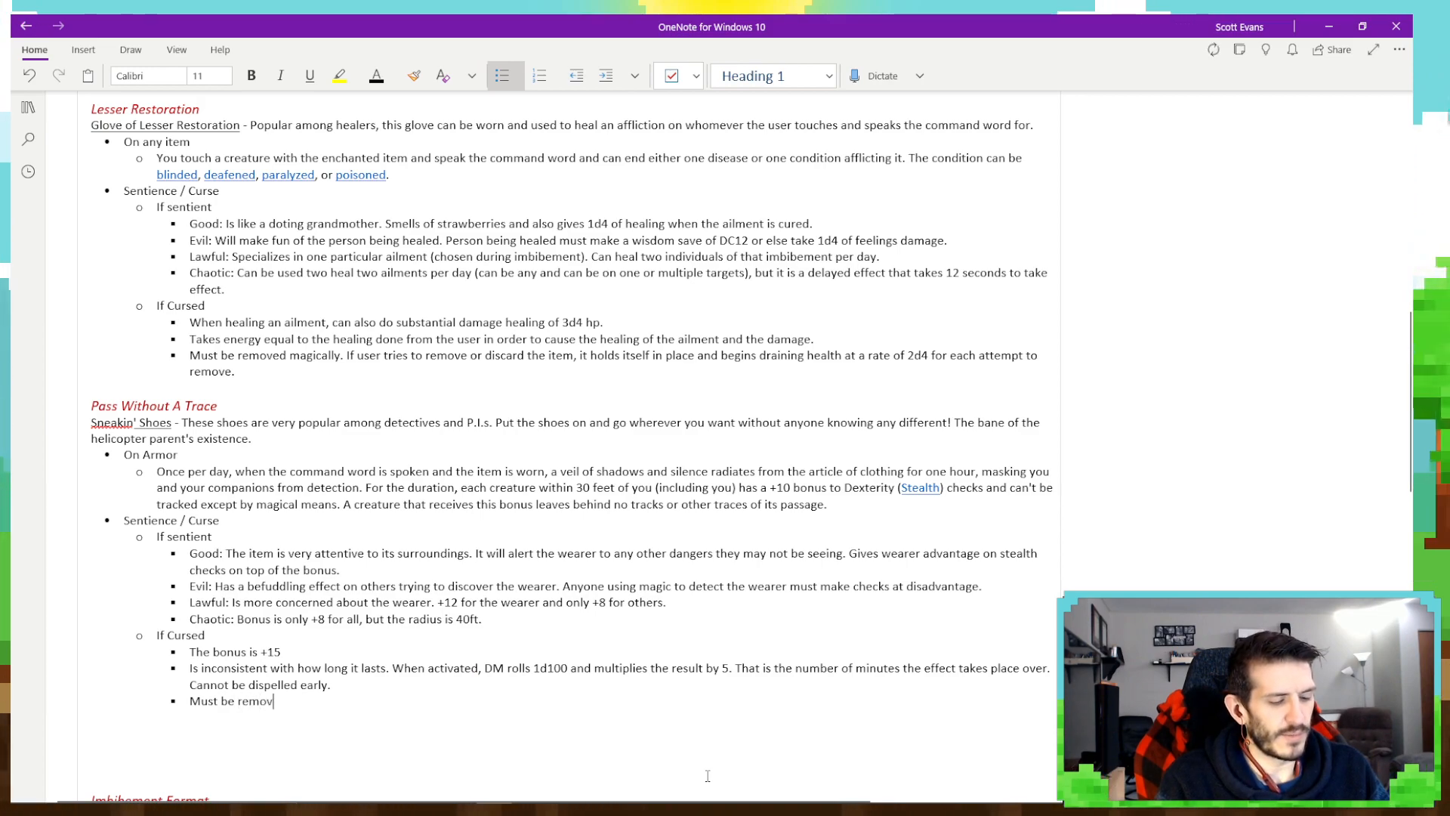
pyautogui.write('ed magically')
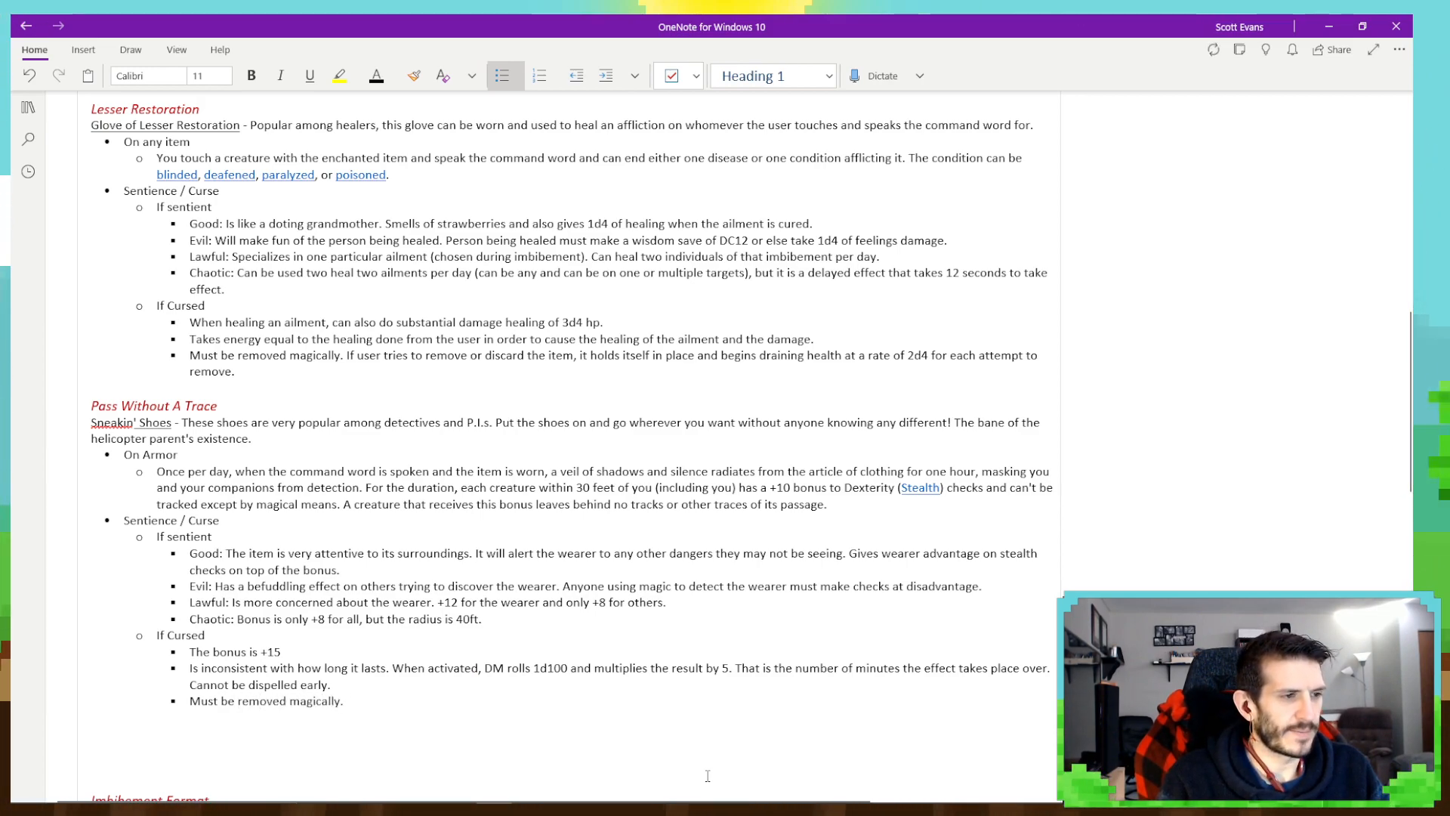
pyautogui.write('. If the user tie')
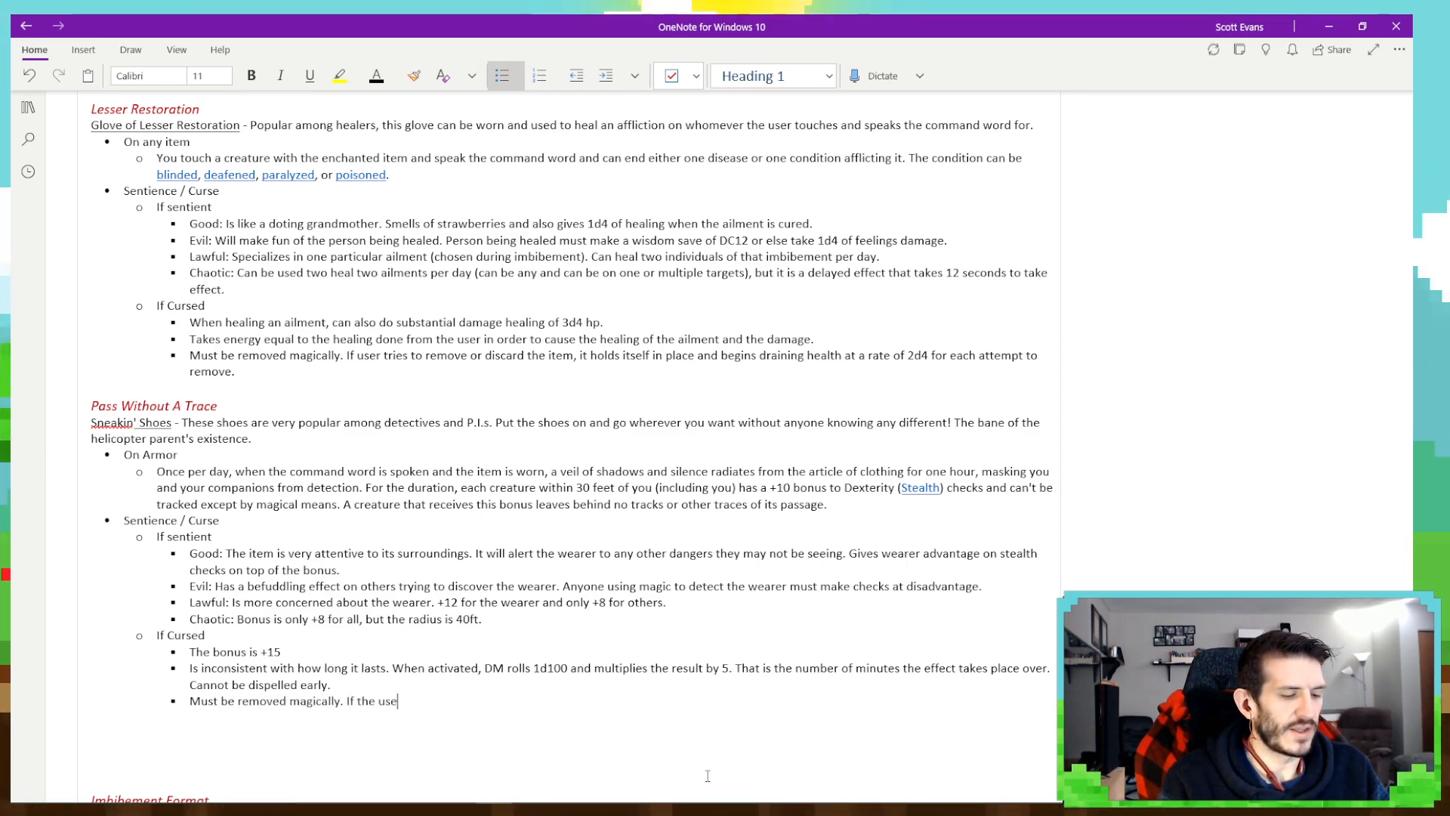
# - Continue the curse's removal bullet with "If the wearer tries to remove, it will self cast"
pyautogui.press('BackSpace')
pyautogui.press('BackSpace')
pyautogui.press('BackSpace')
pyautogui.press('BackSpace')
pyautogui.press('BackSpace')
pyautogui.press('BackSpace')
pyautogui.press('BackSpace')
pyautogui.press('BackSpace')
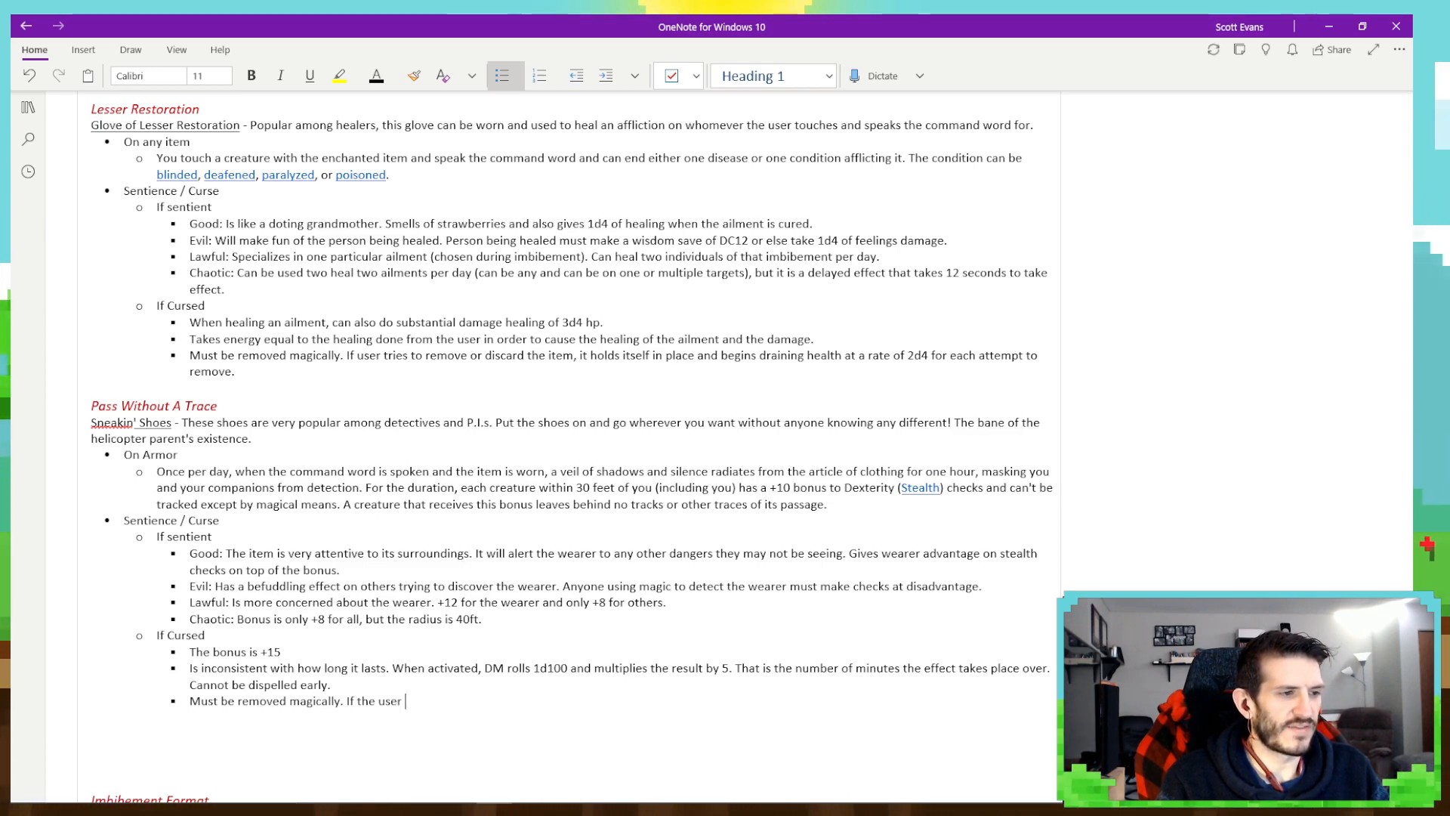
pyautogui.write('wearer ')
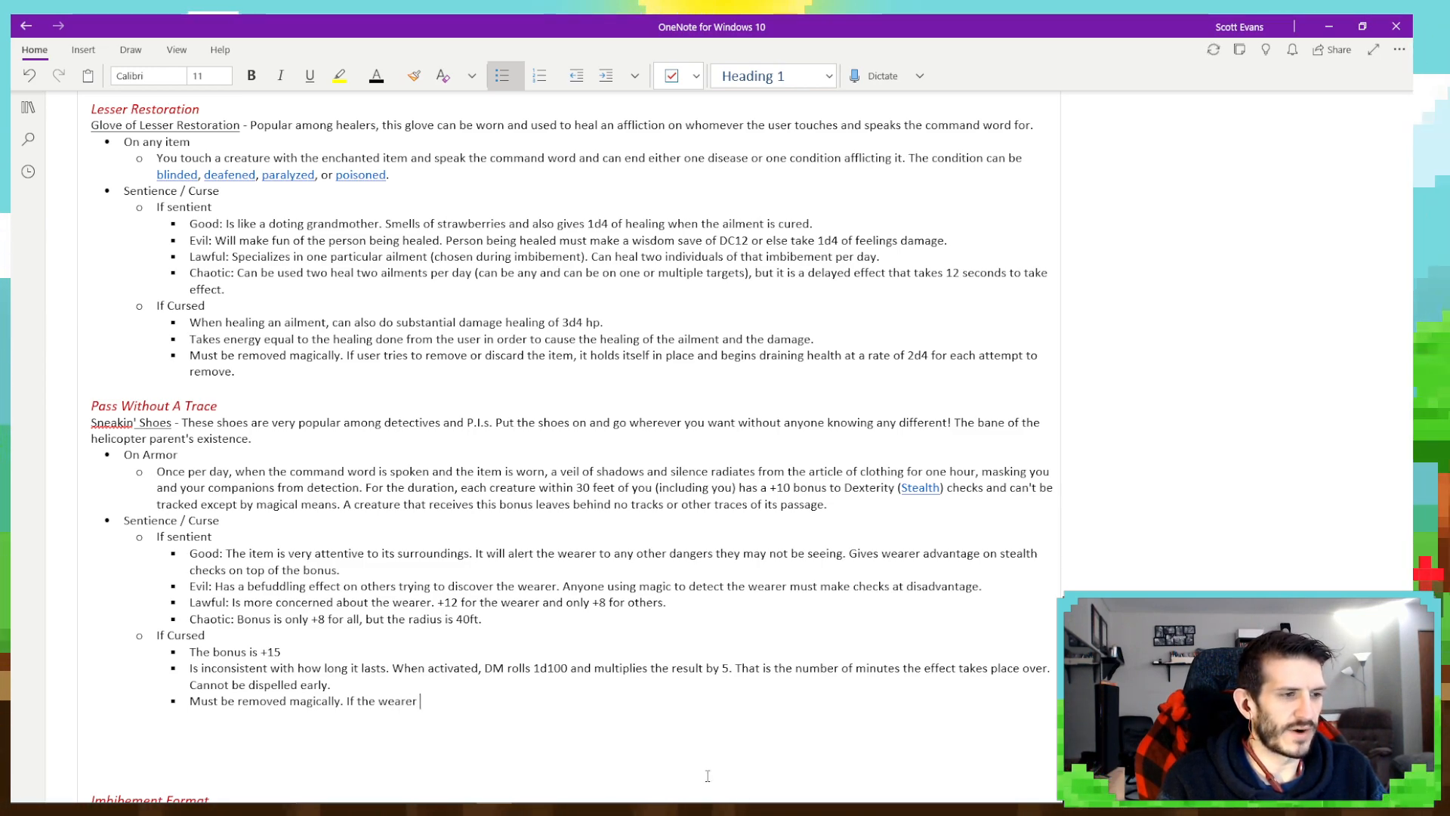
pyautogui.write('tries to ')
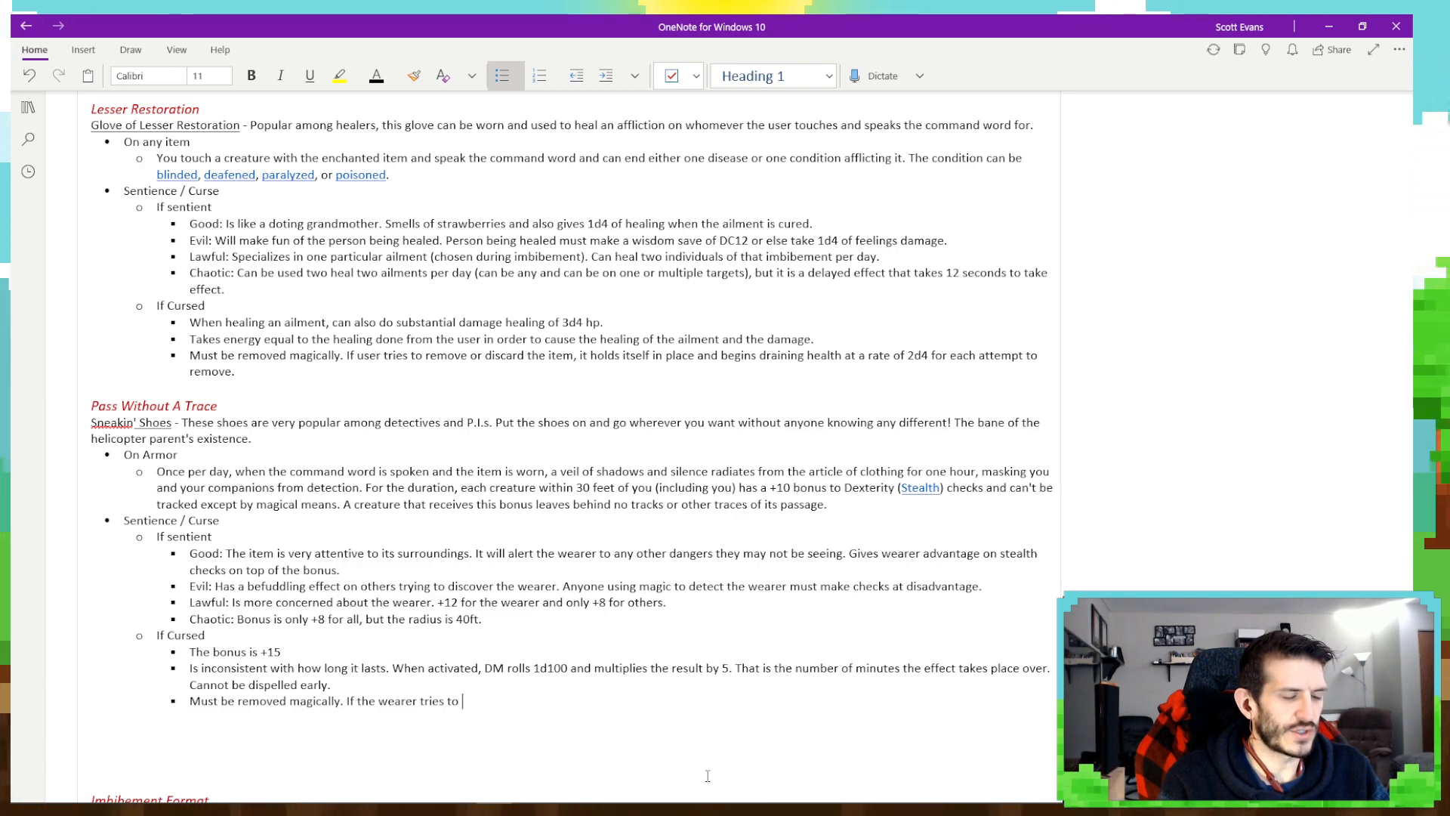
pyautogui.write('remove, ')
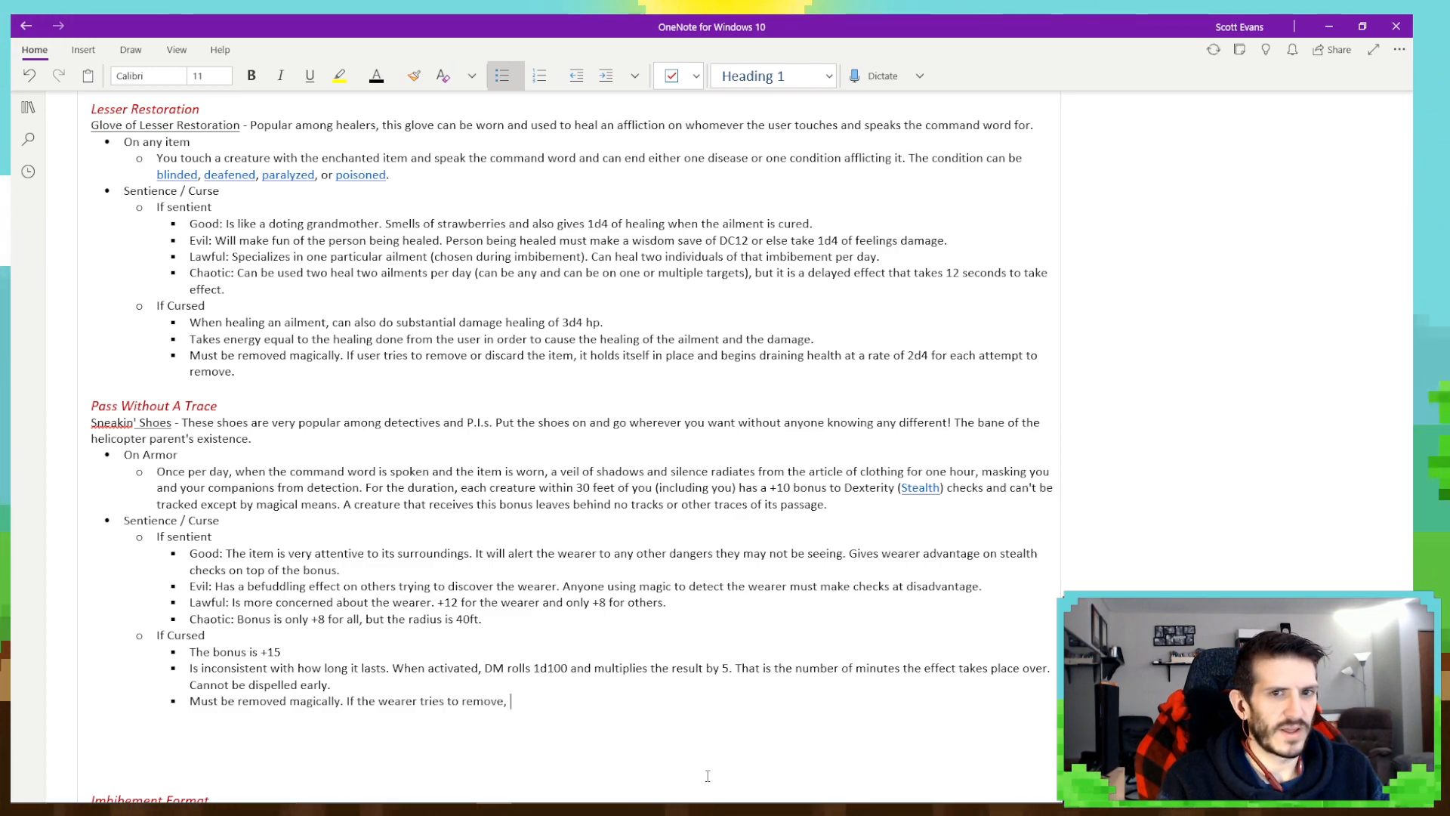
pyautogui.write('it will self cast')
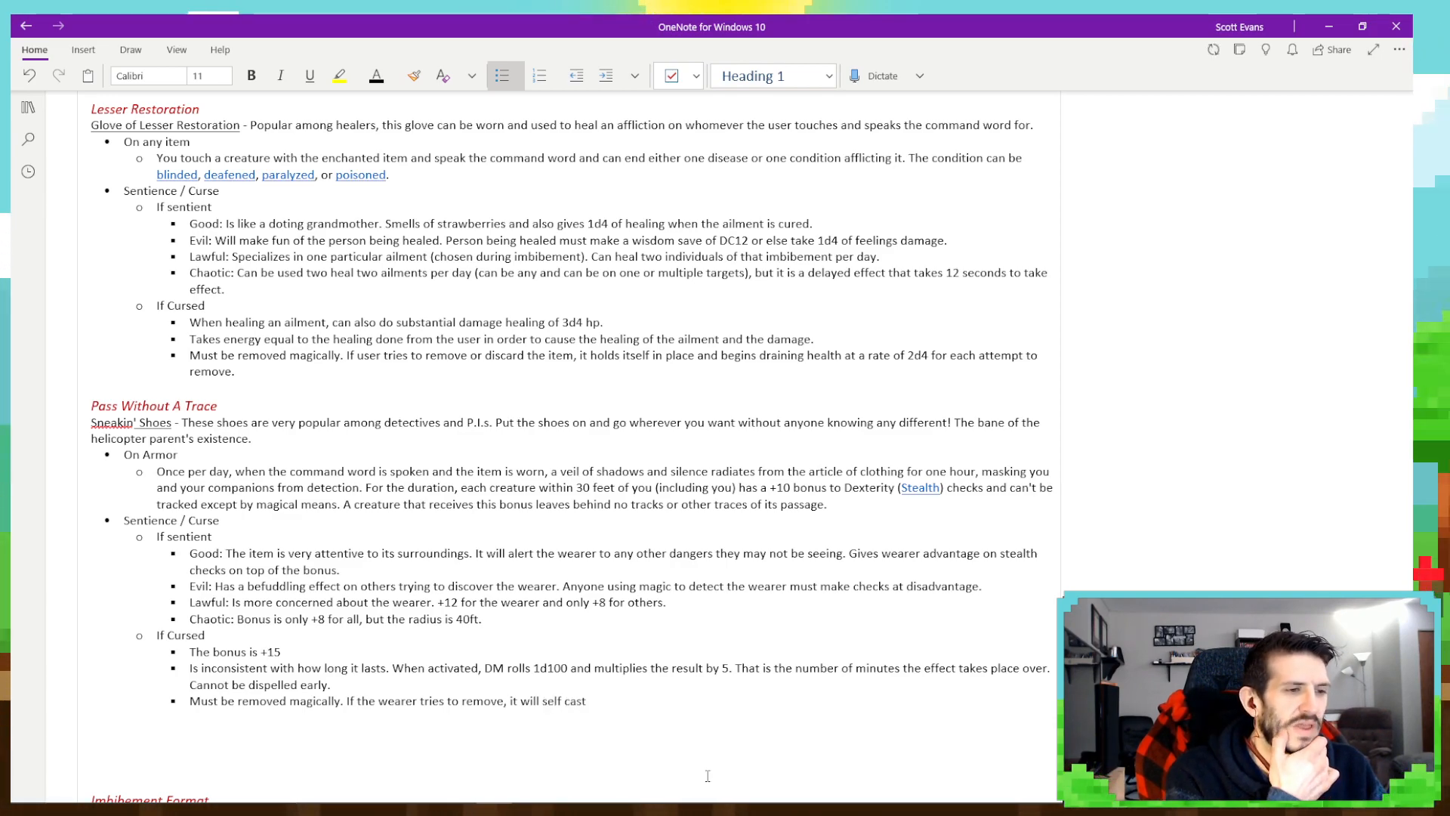
# - Finish the curse's removal bullet with "and make it impossible for the wearer to interact with anyone for the duration."
pyautogui.write('and ')
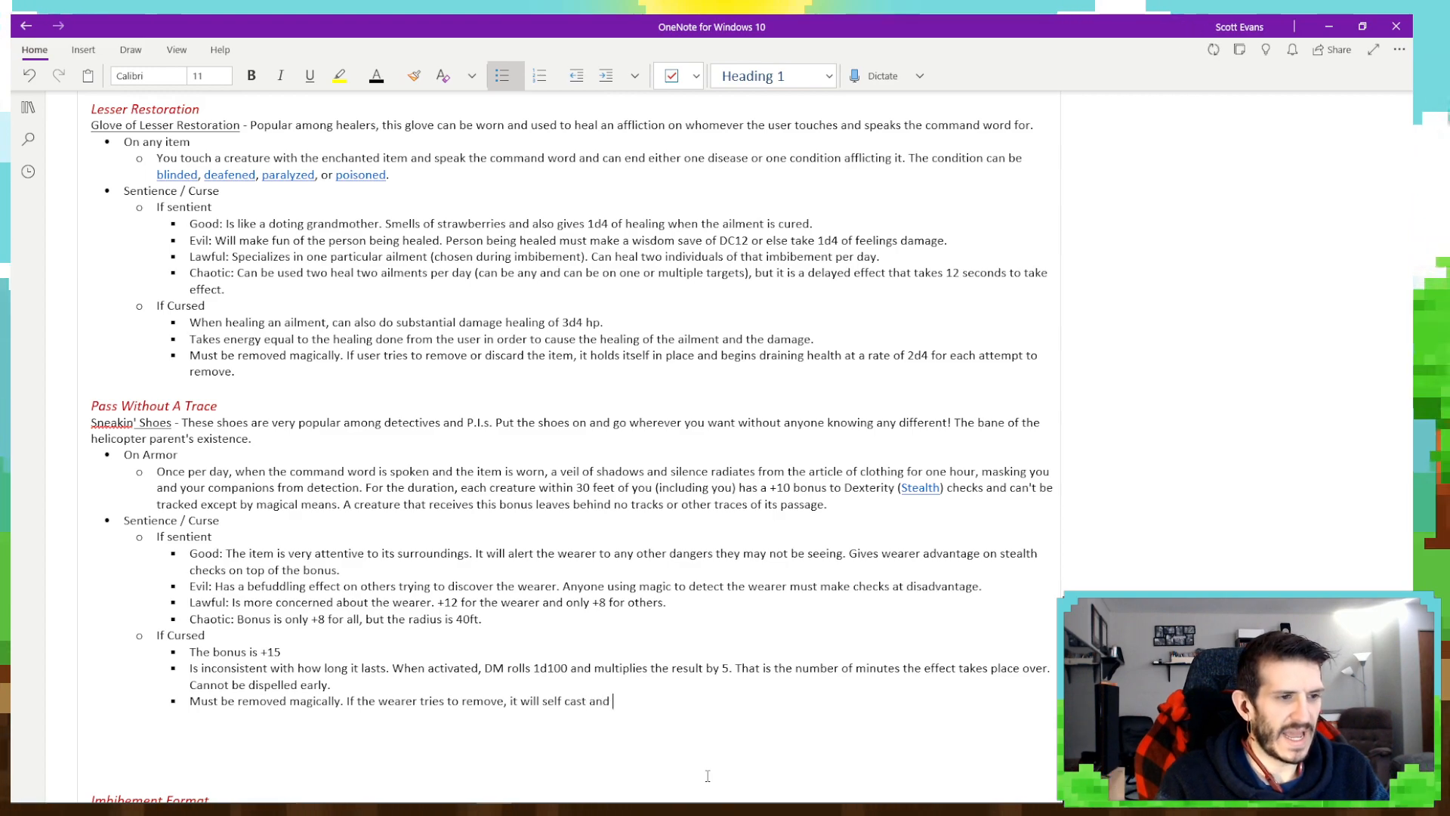
pyautogui.write('make it impos')
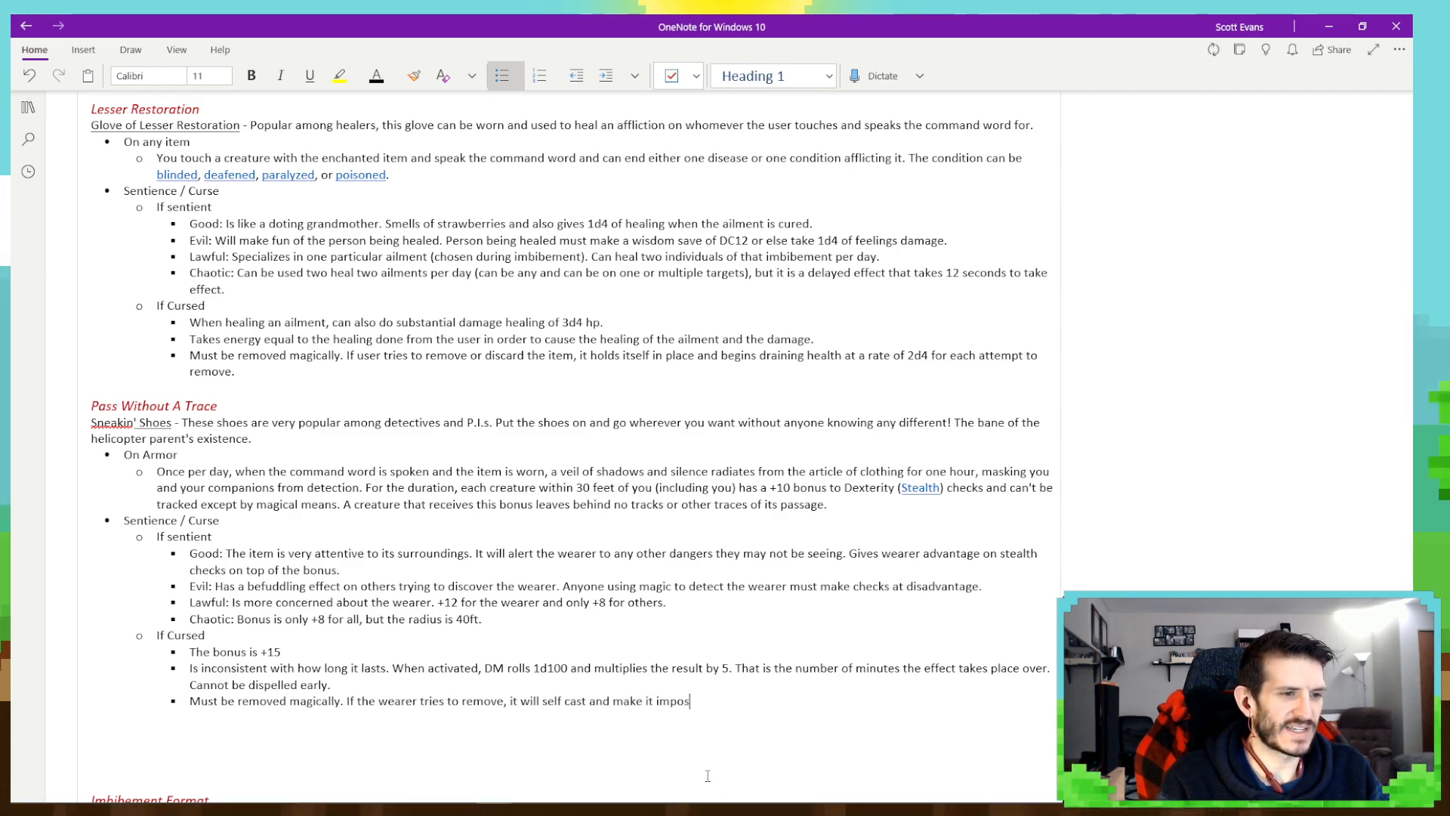
pyautogui.write('sible for t')
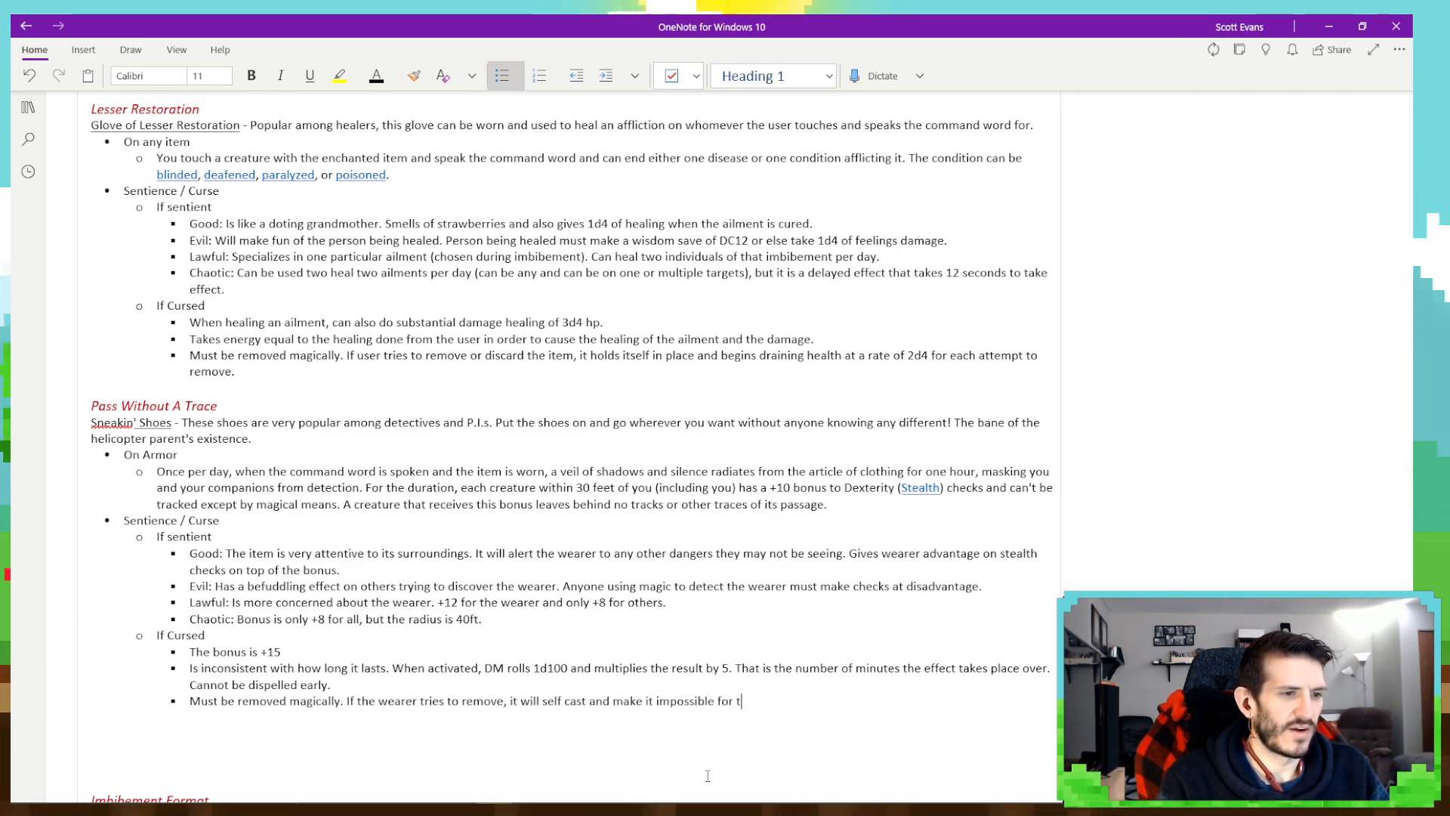
pyautogui.write('he wearer to ')
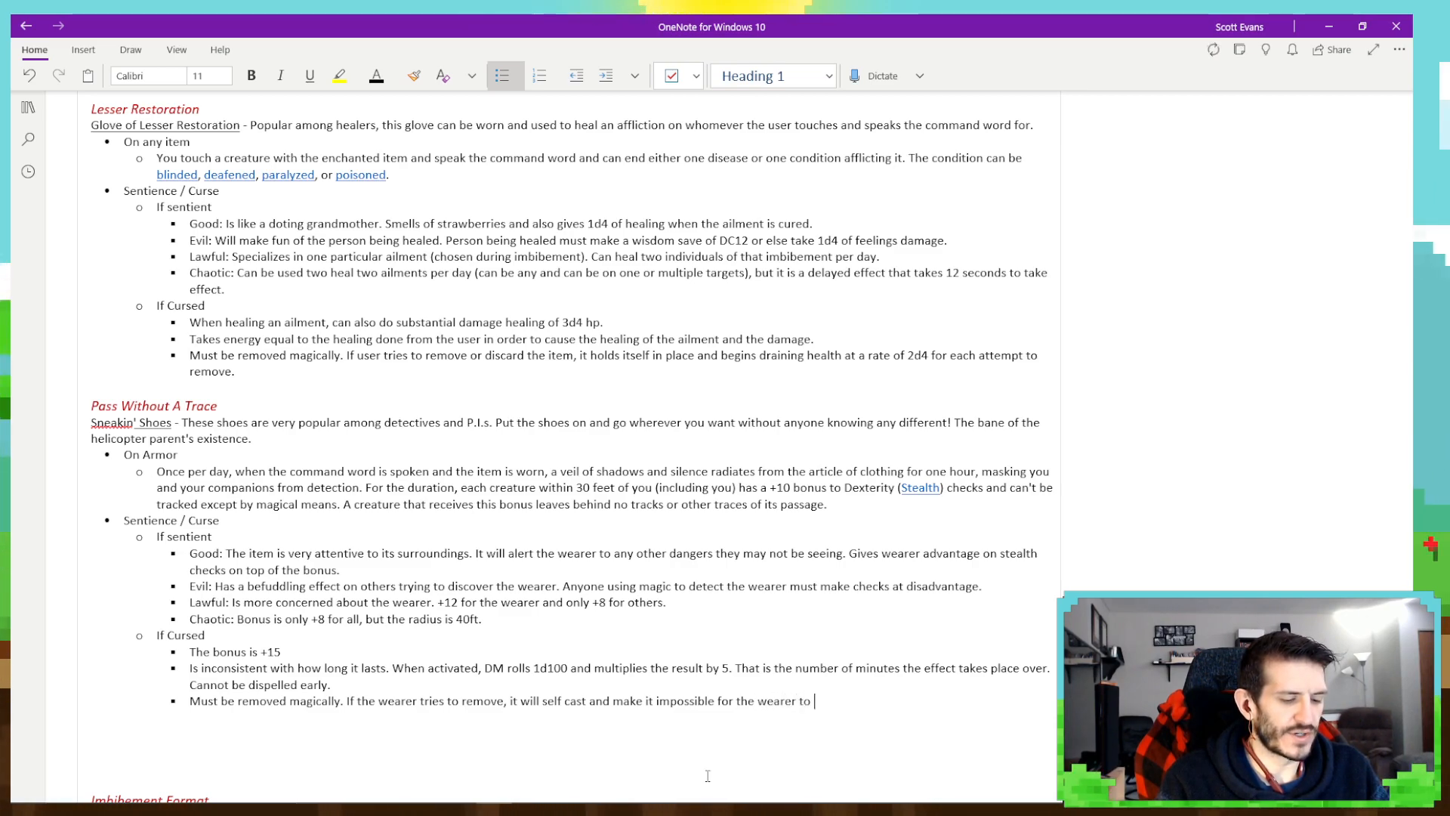
pyautogui.write('interact with a')
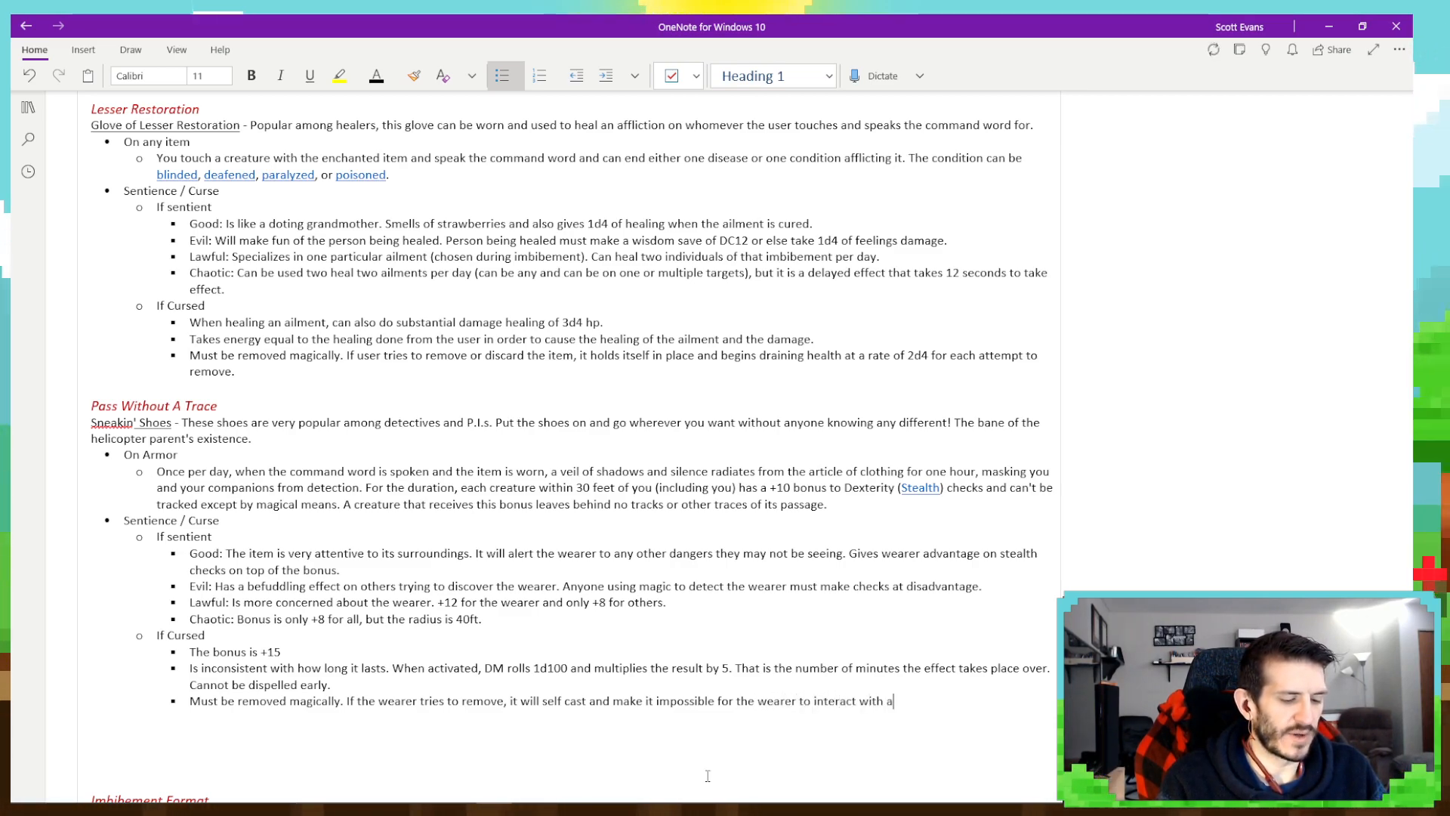
pyautogui.write('nyone for the duration.')
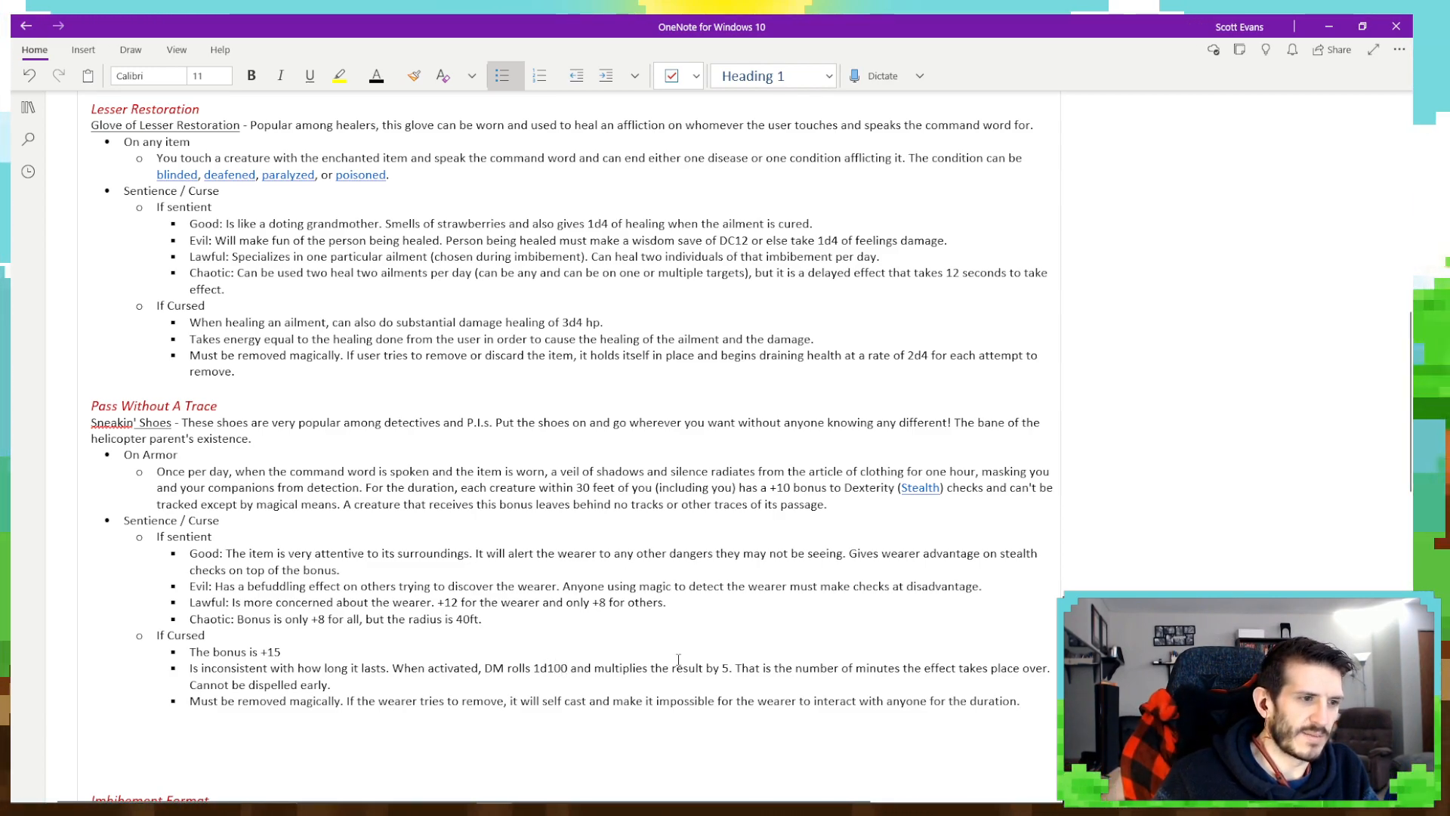
# - Insert "(suggest this roll is hidden)" after "DM rolls 1d100" in the curse's side-effect bullet
pyautogui.write('(suggest ')
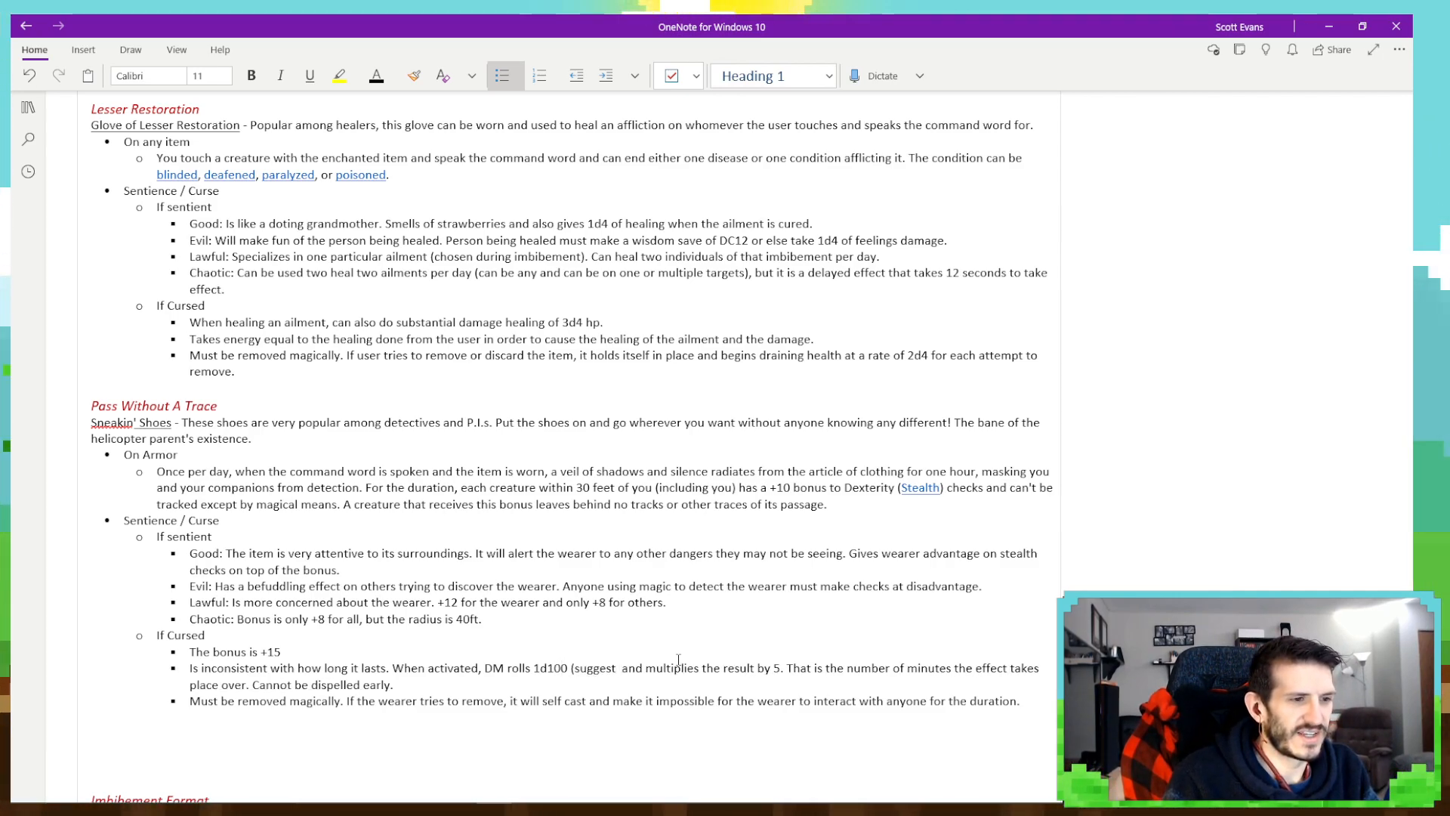
pyautogui.write('this rol')
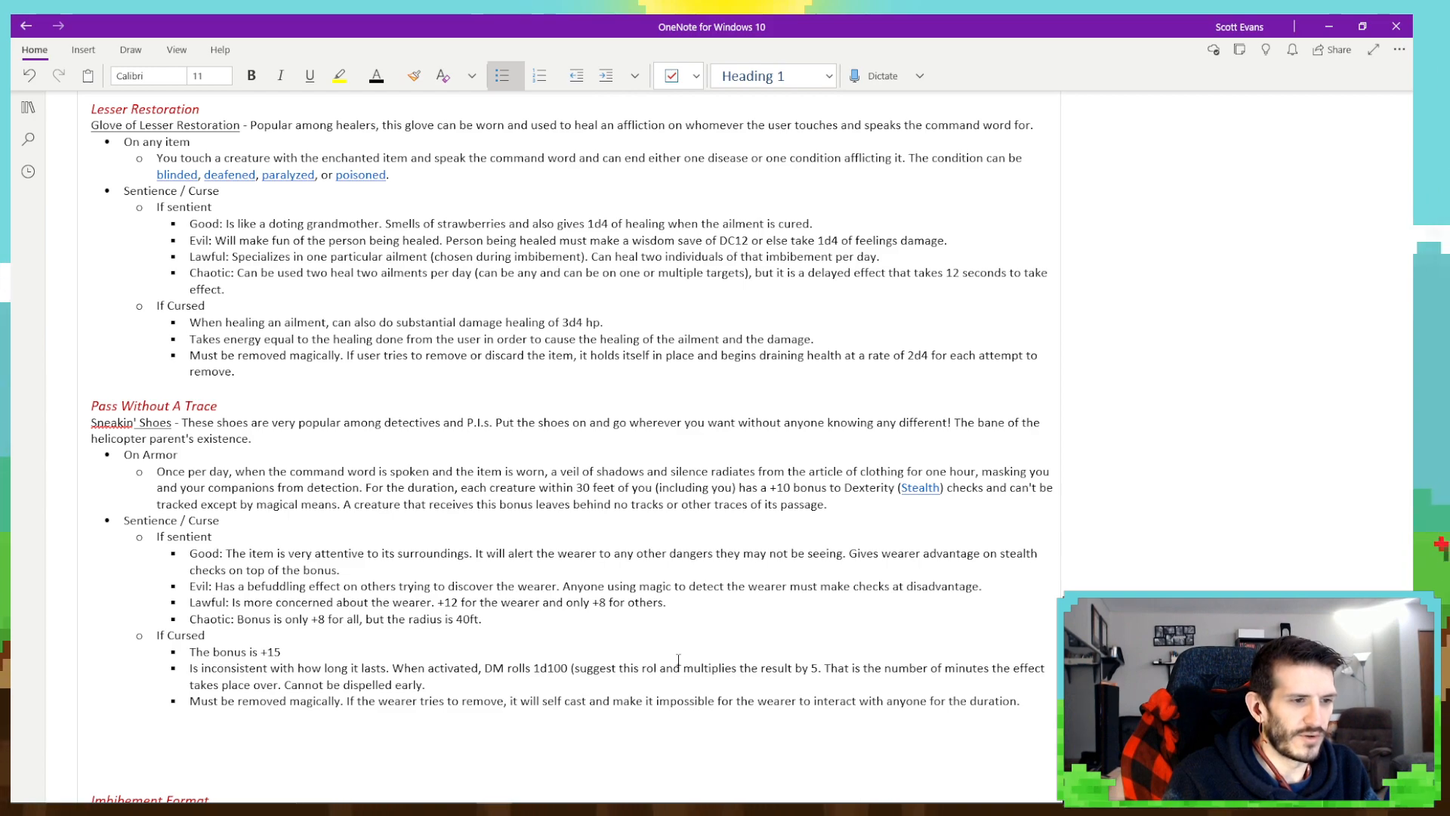
pyautogui.write('l is ')
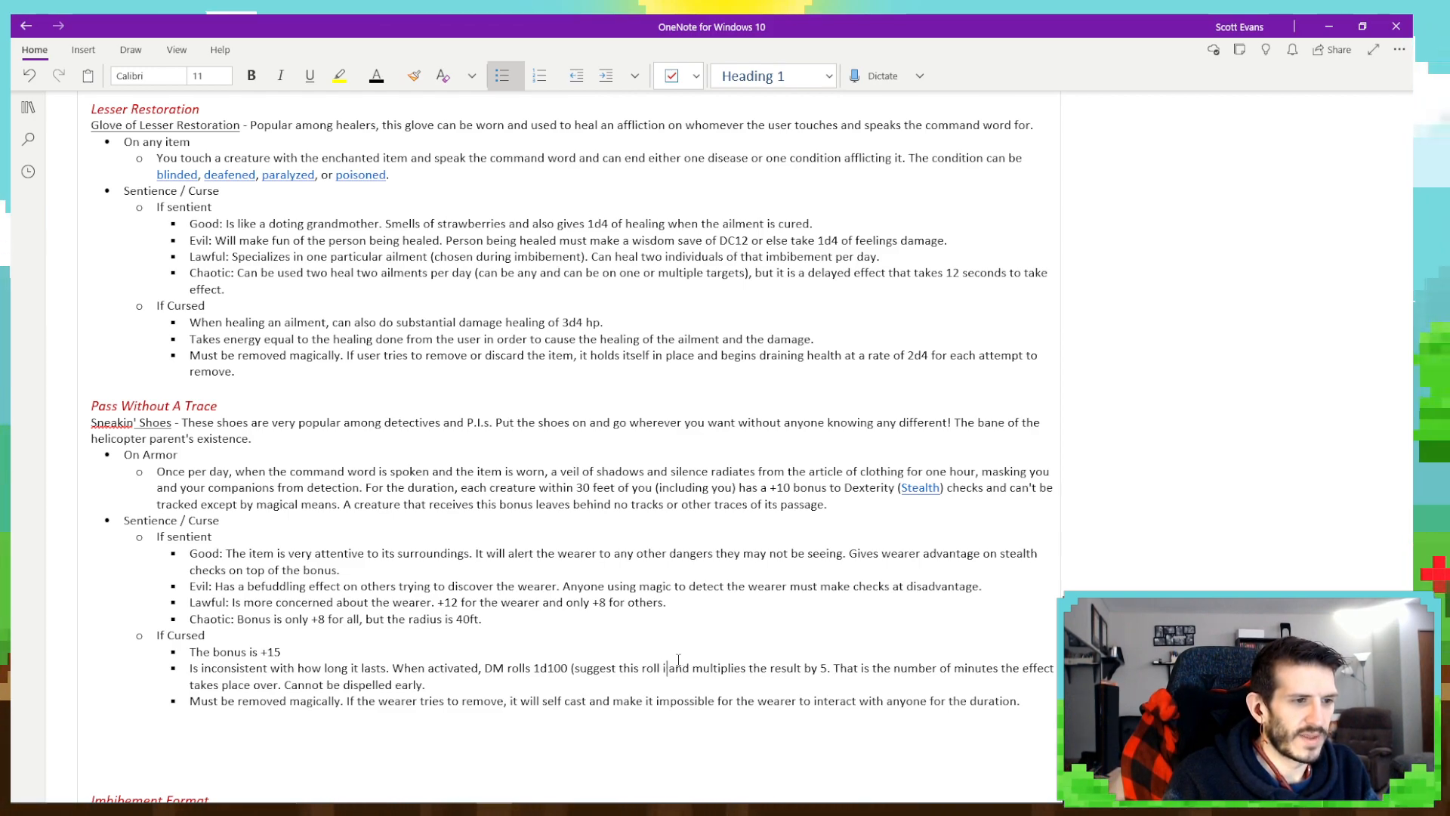
pyautogui.write('hidden)')
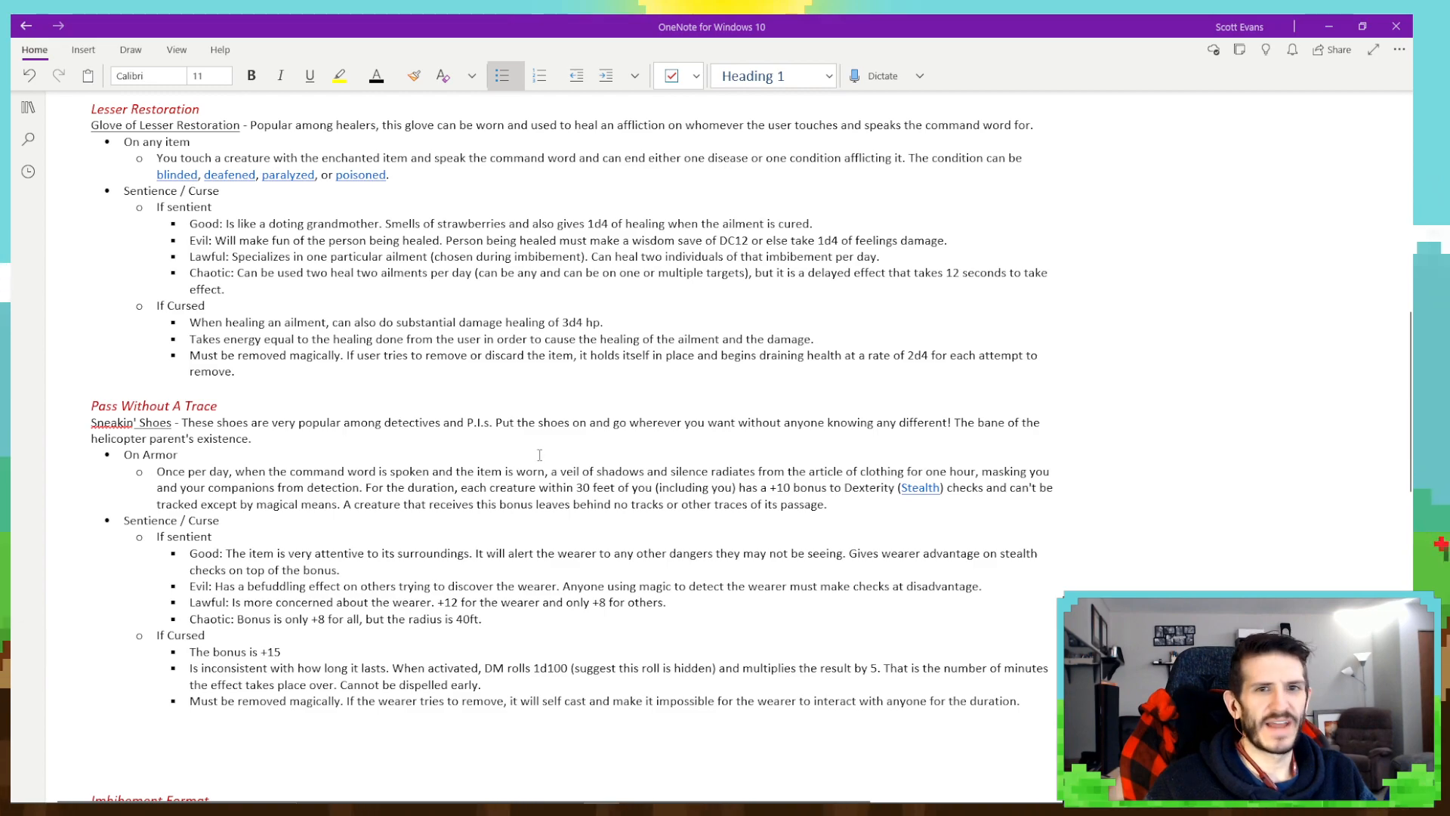
# - End the bullet list after the Pass Without A Trace removal bullet and add blank space below it
pyautogui.scroll(-5, 634, 453)
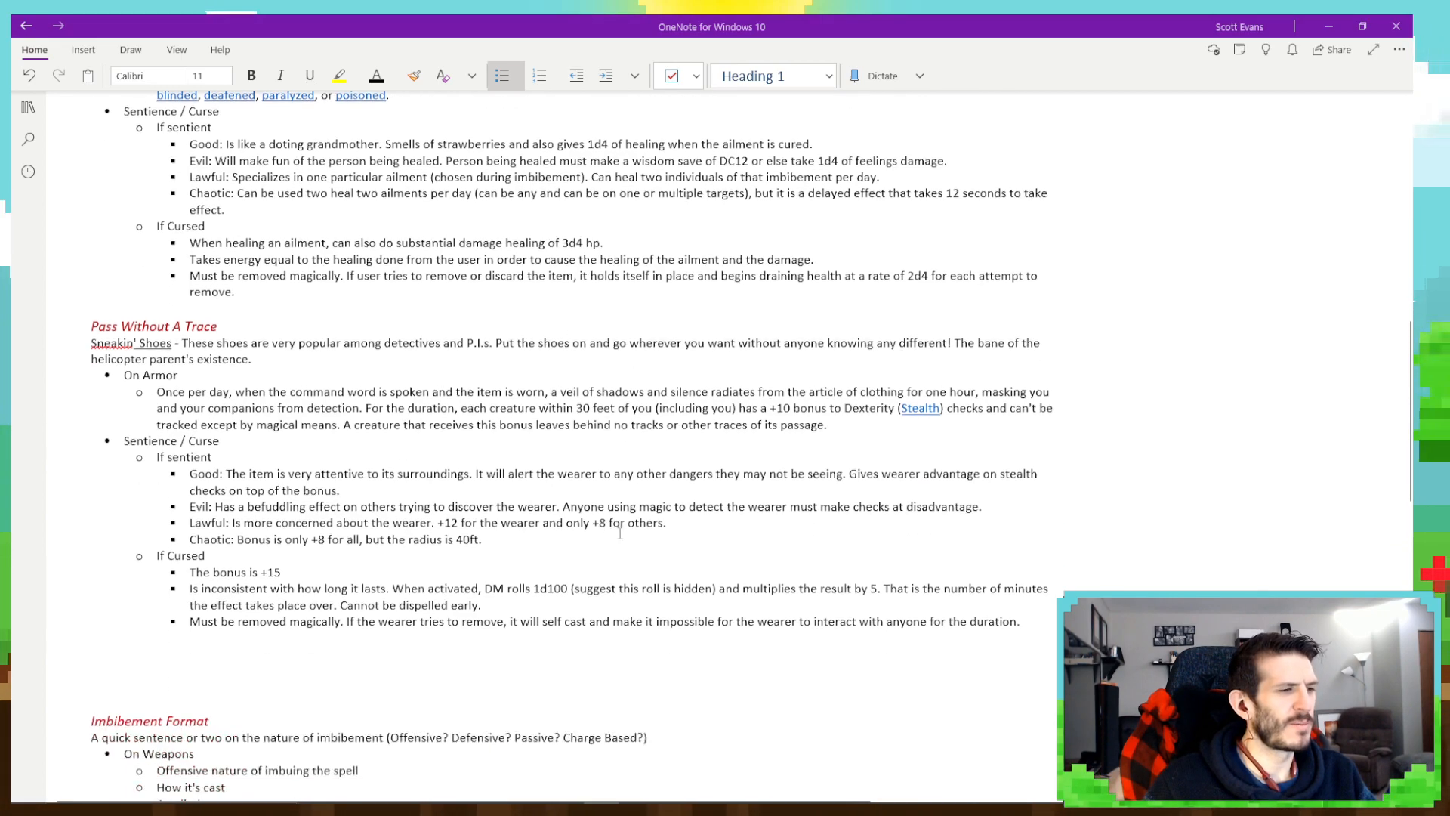
pyautogui.scroll(4, 831, 543)
pyautogui.click(1037, 590)
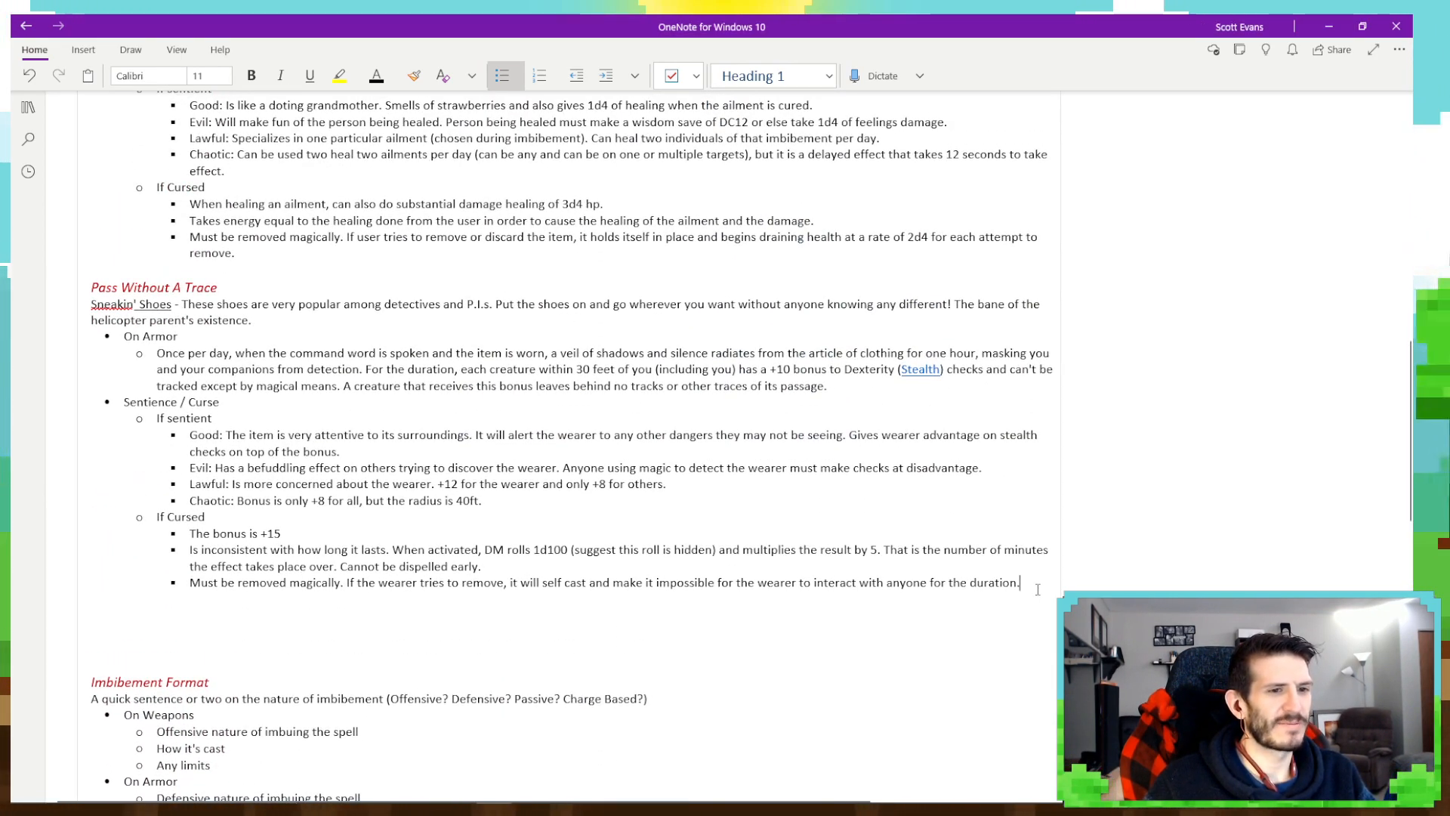
pyautogui.press('Return')
pyautogui.press('Return')
pyautogui.press('Return')
pyautogui.press('Return')
pyautogui.press('Return')
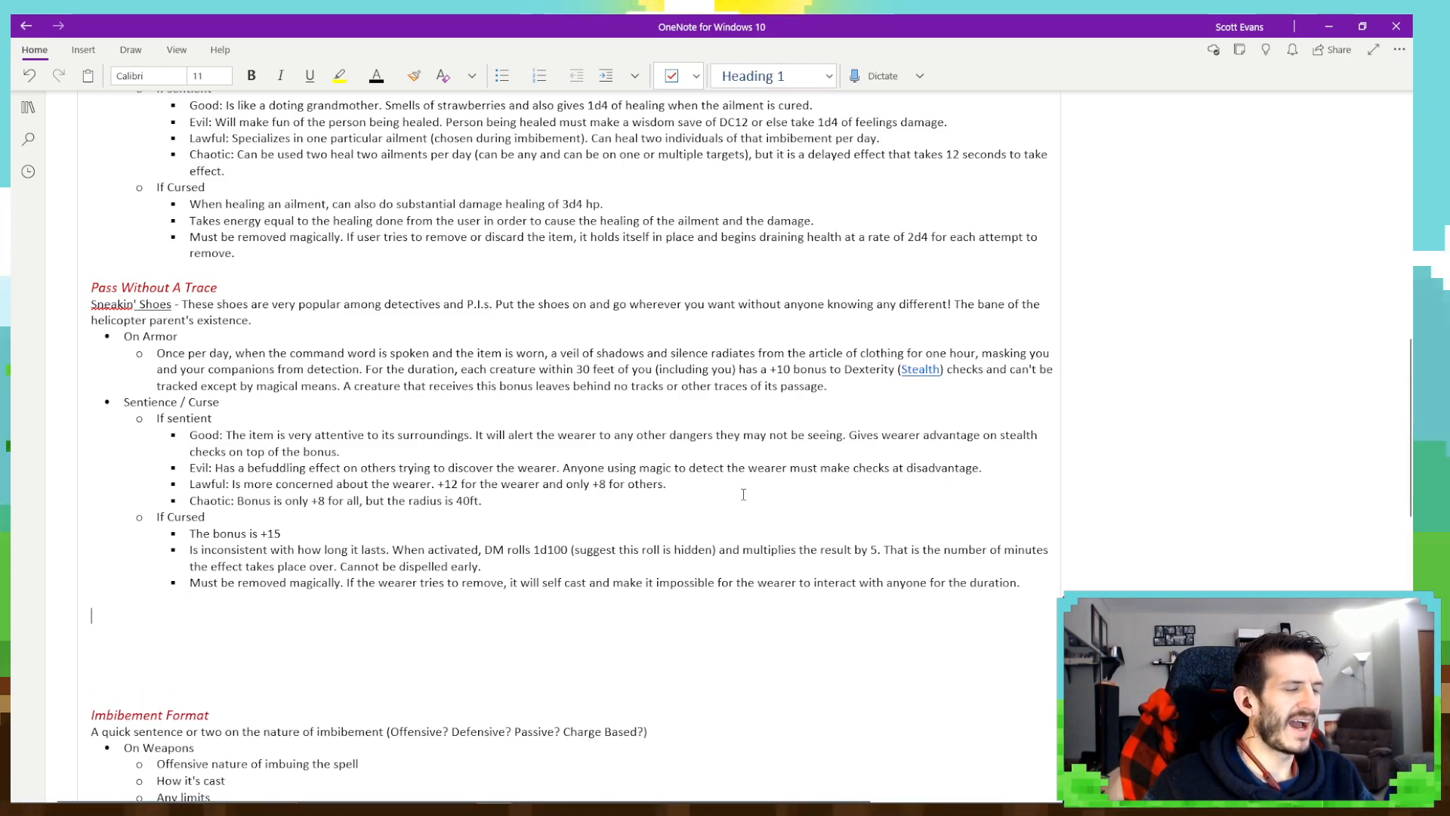
pyautogui.press('BackSpace')
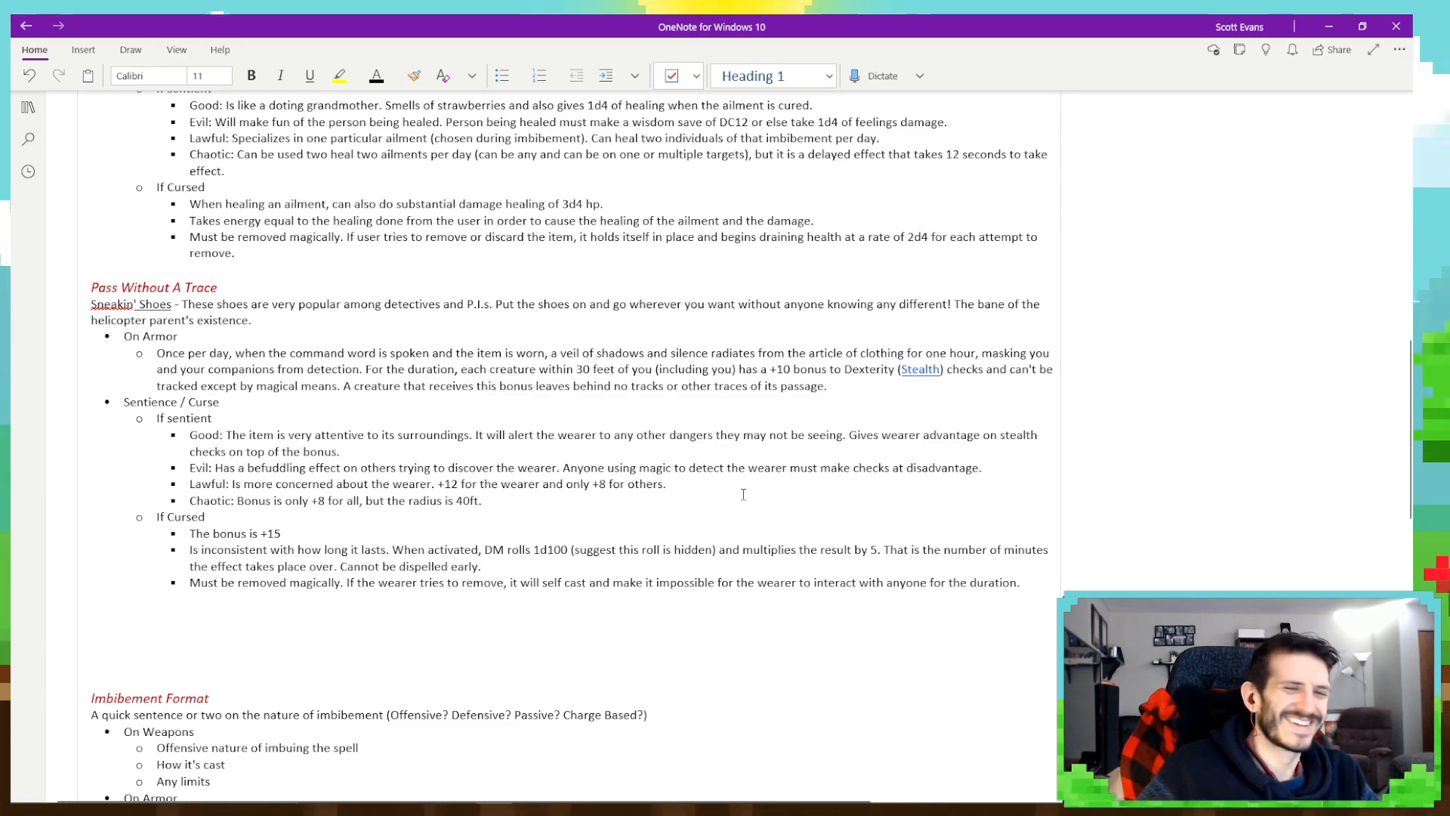
# - Duplicate the whole Imbibement Format template into the blank space below the Pass Without A Trace entry
pyautogui.scroll(-5, 743, 495)
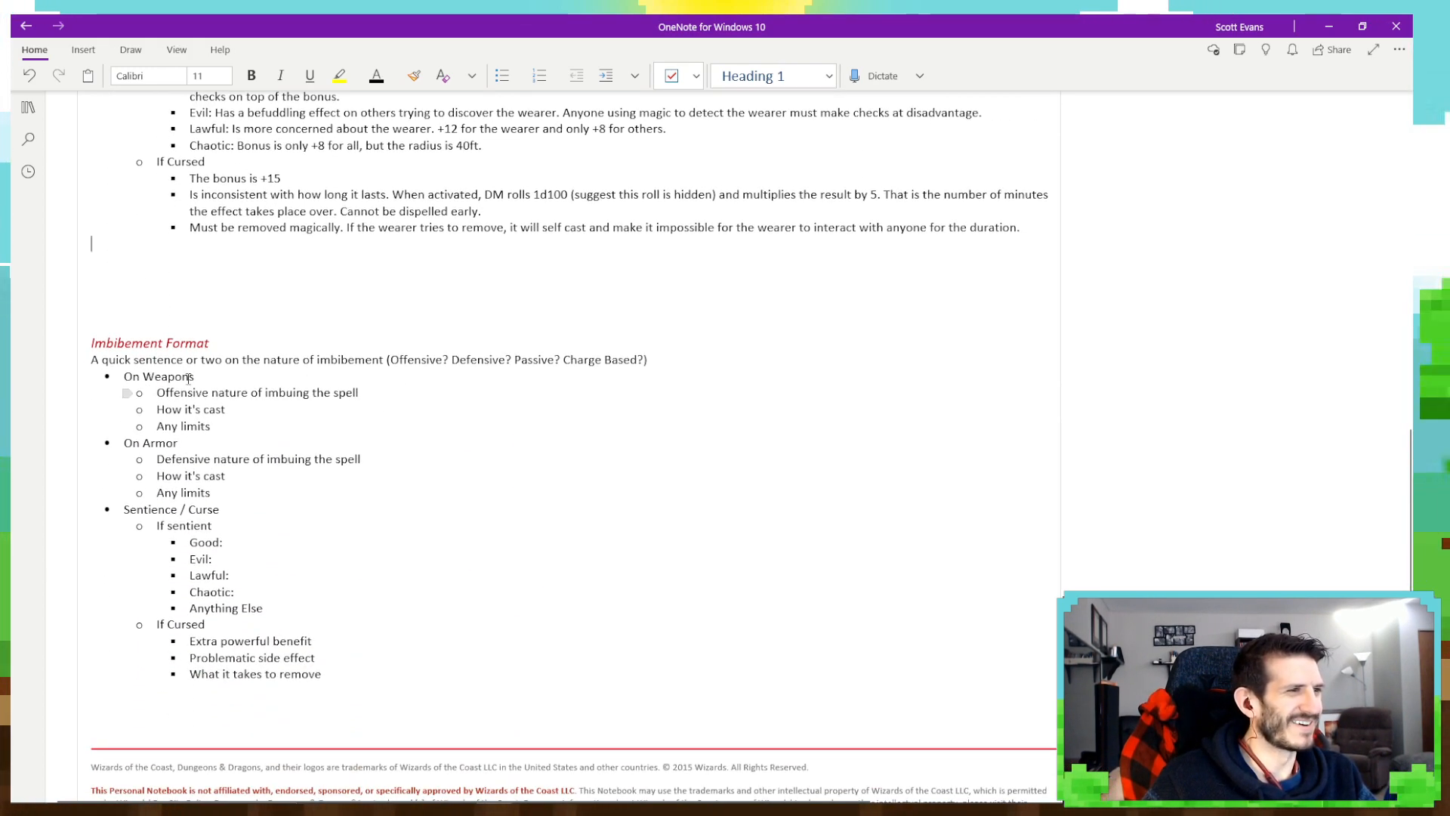
pyautogui.moveTo(91, 343); pyautogui.dragTo(323, 672)
pyautogui.hotkey('ctrl', 'c')
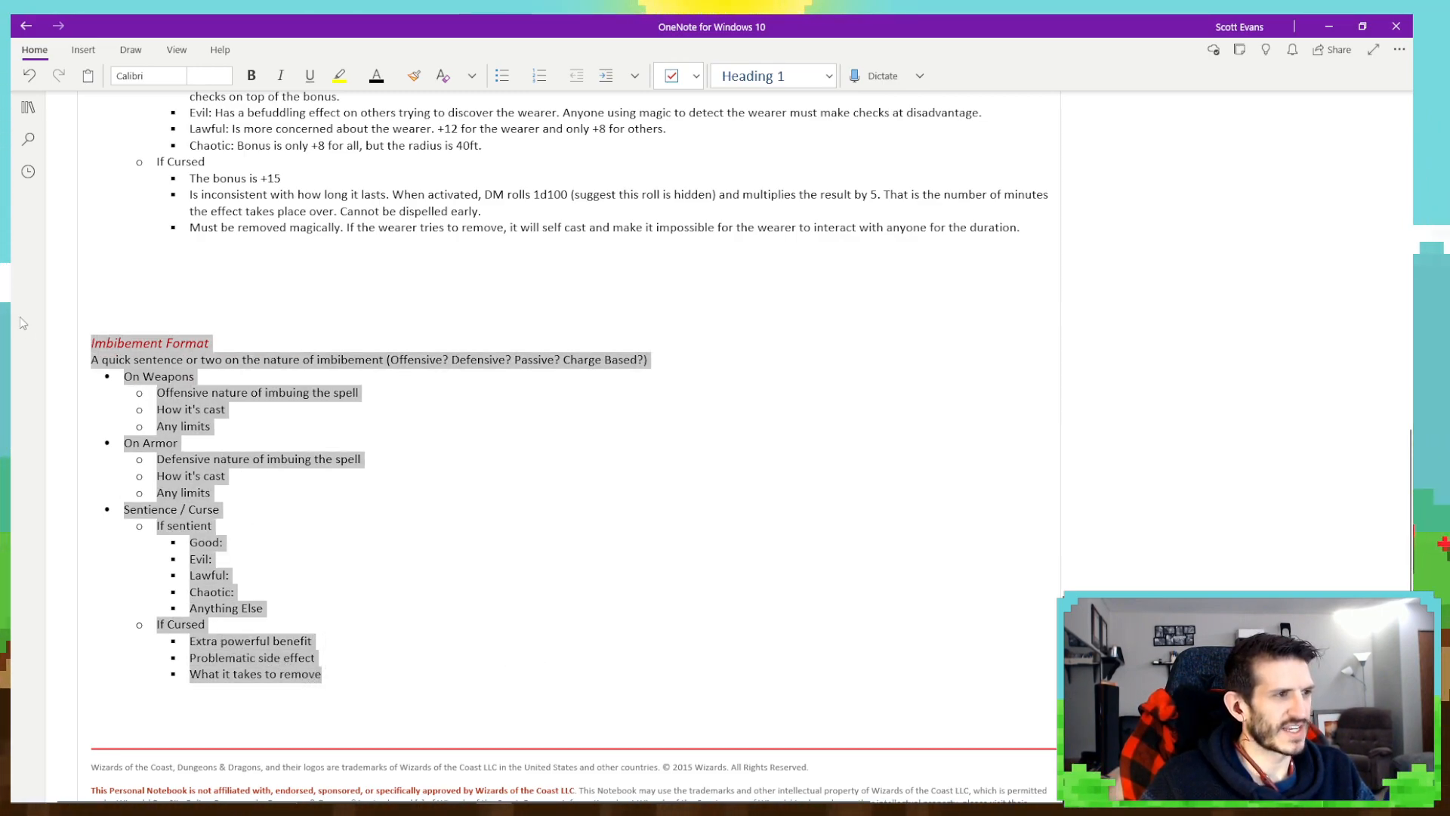
pyautogui.click(143, 277)
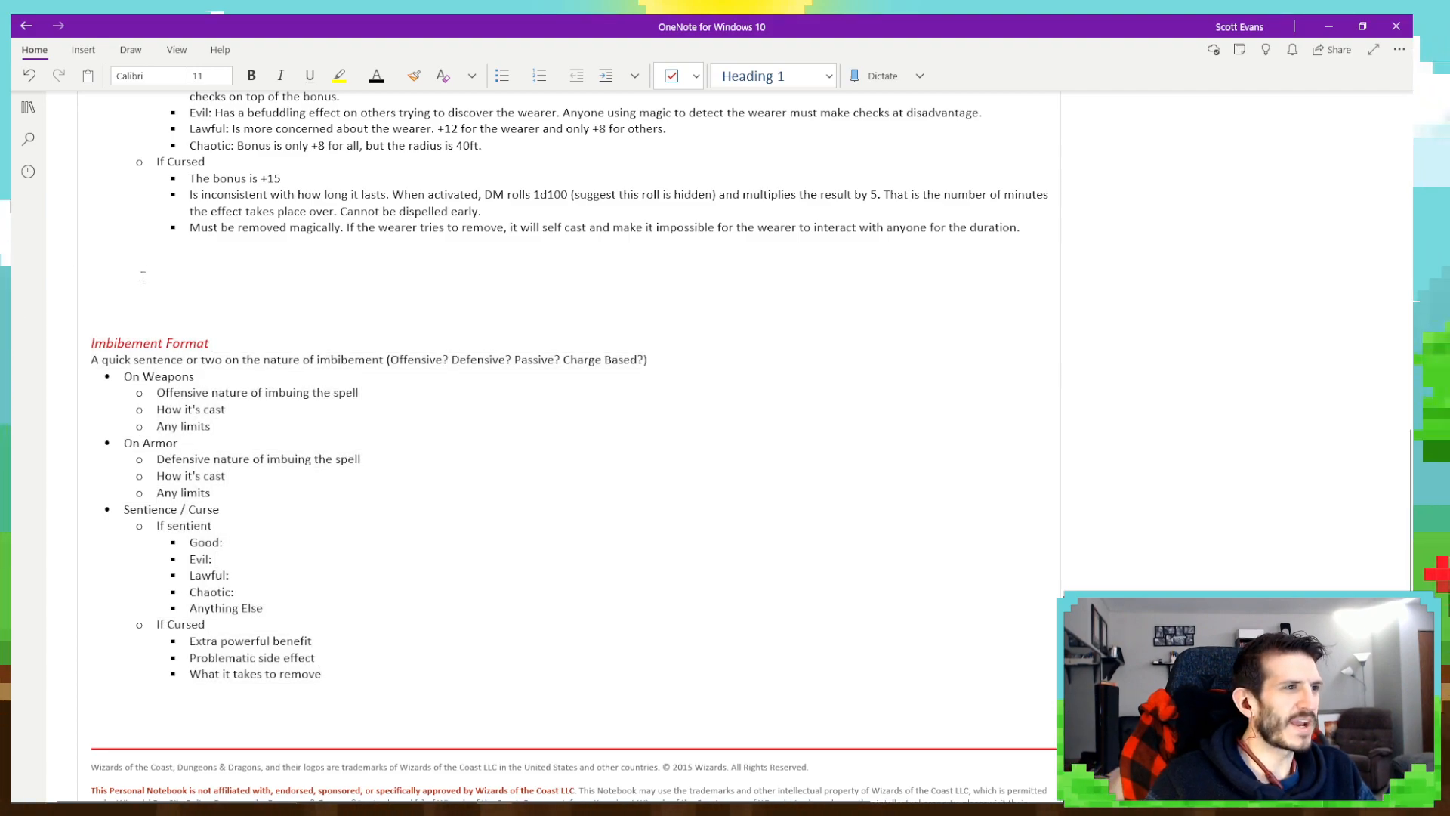
pyautogui.hotkey('ctrl', 'v')
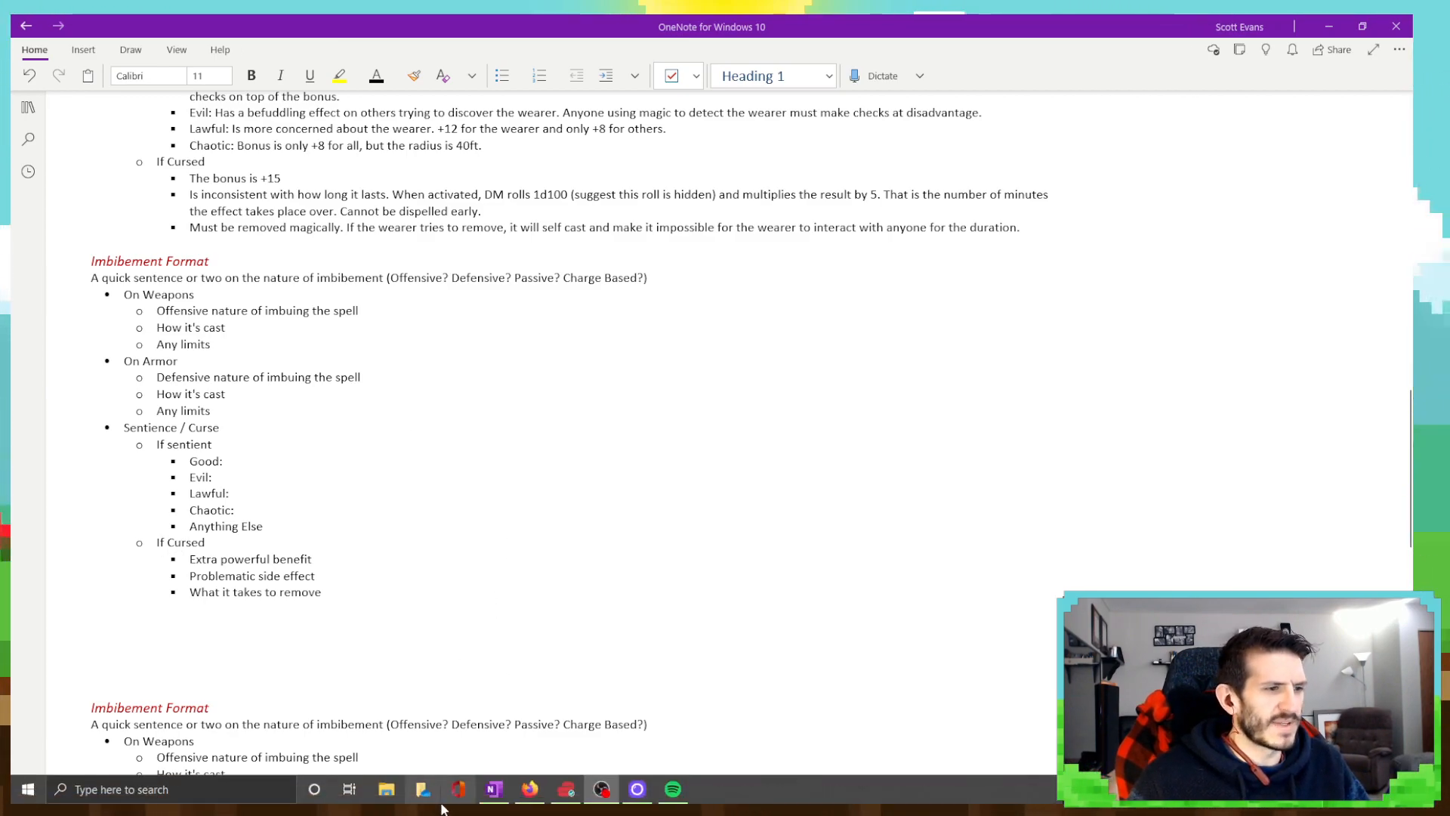
# - Switch to Firefox, collapse Pass without Trace in the D&D Beyond spell list and read the Protection from Poison details
pyautogui.click(528, 795)
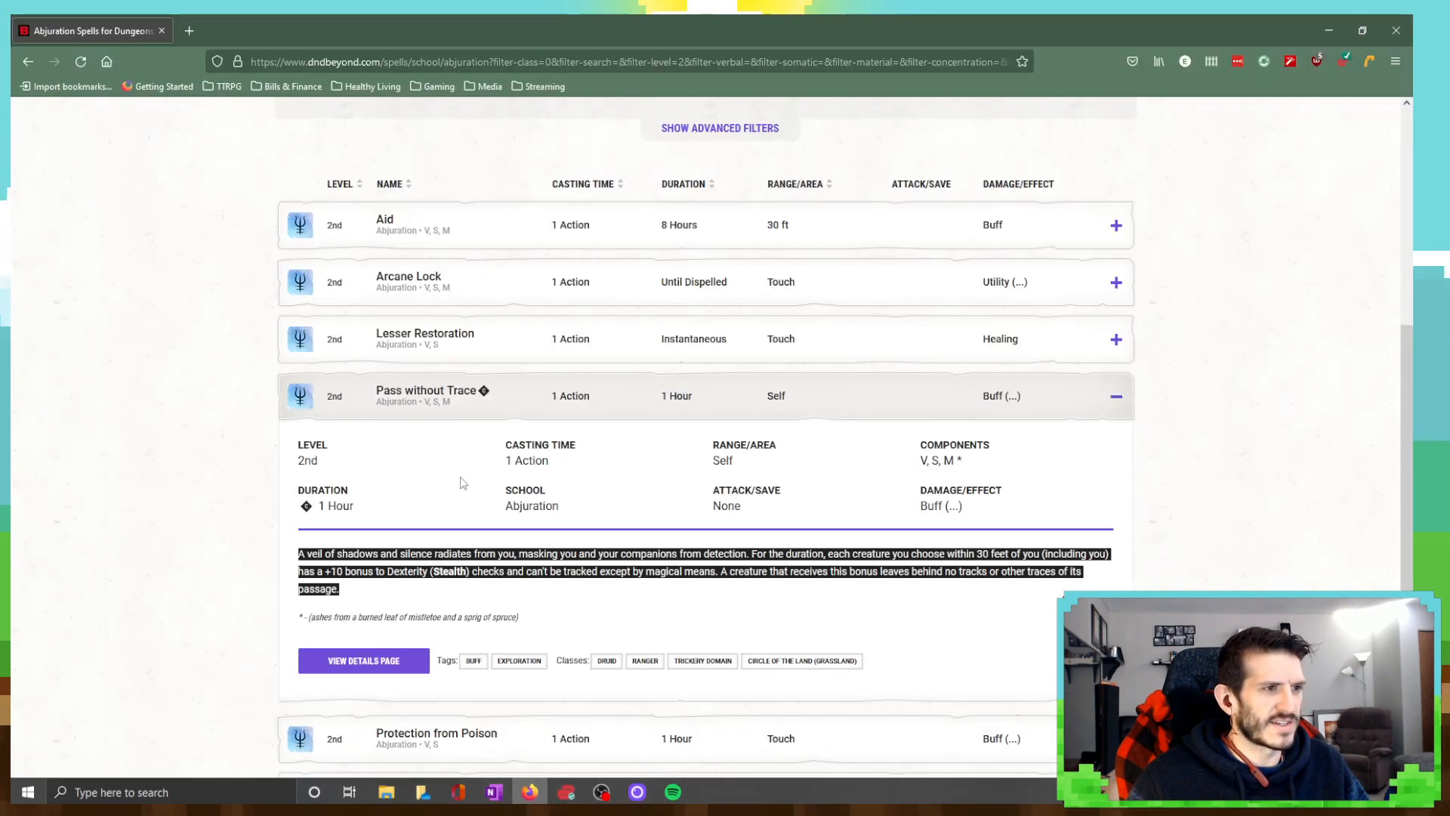
pyautogui.click(535, 409)
pyautogui.click(523, 457)
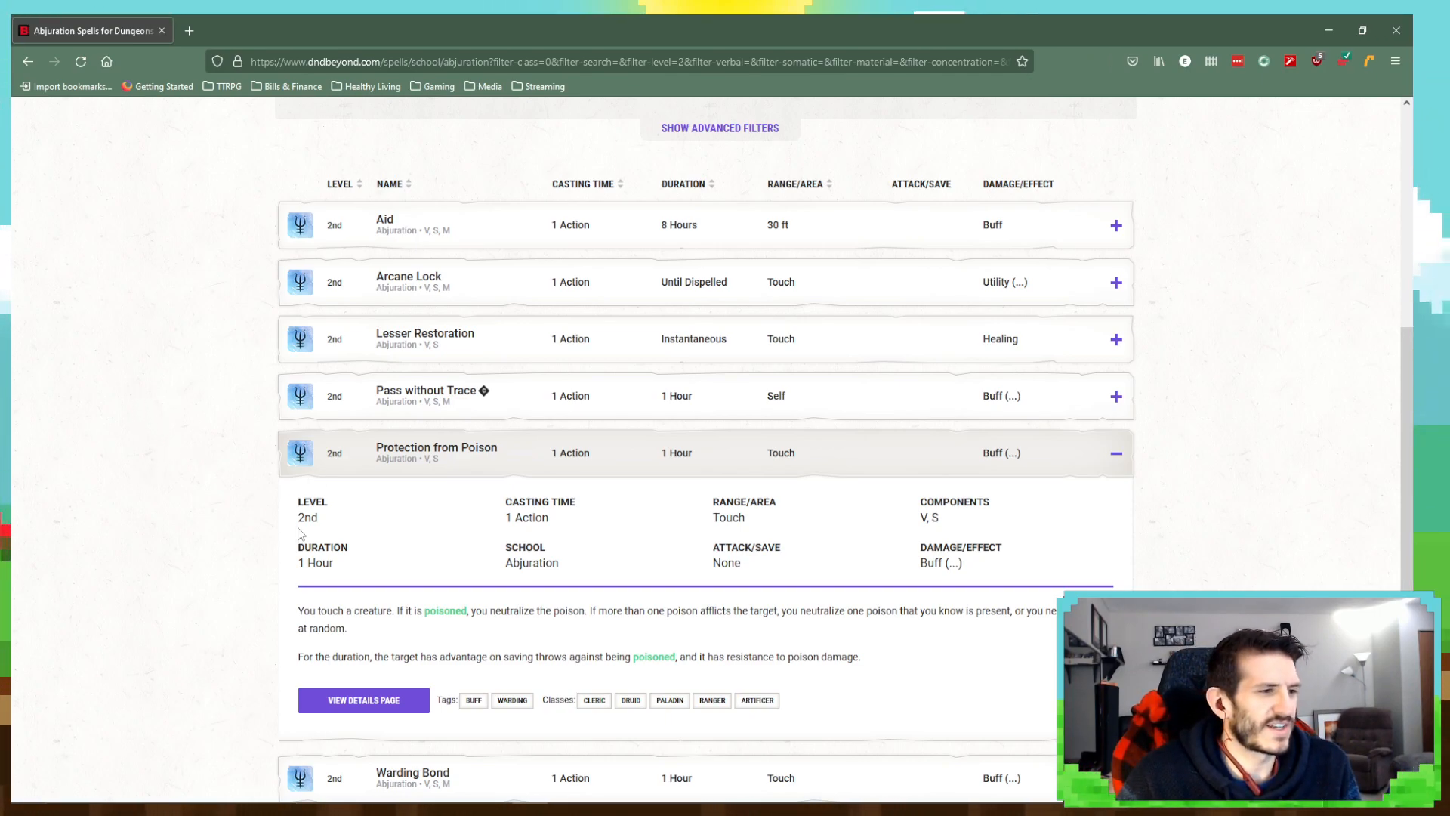
pyautogui.scroll(-1, 409, 552)
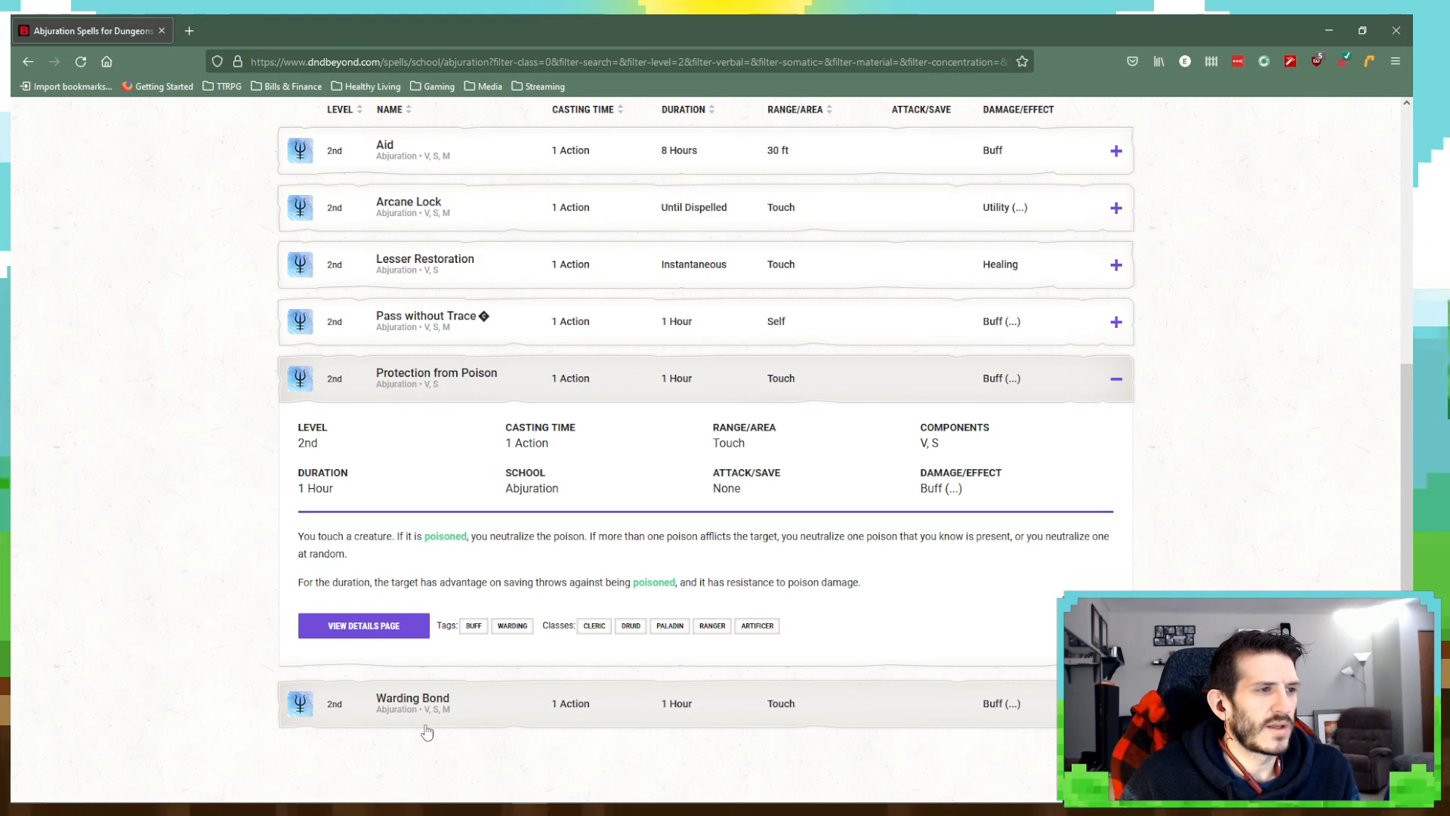
# - Switch back to OneNote and retitle the upper copy of the Imbibement Format template as "Protection From Poison"
pyautogui.hotkey('alt', 'Tab')
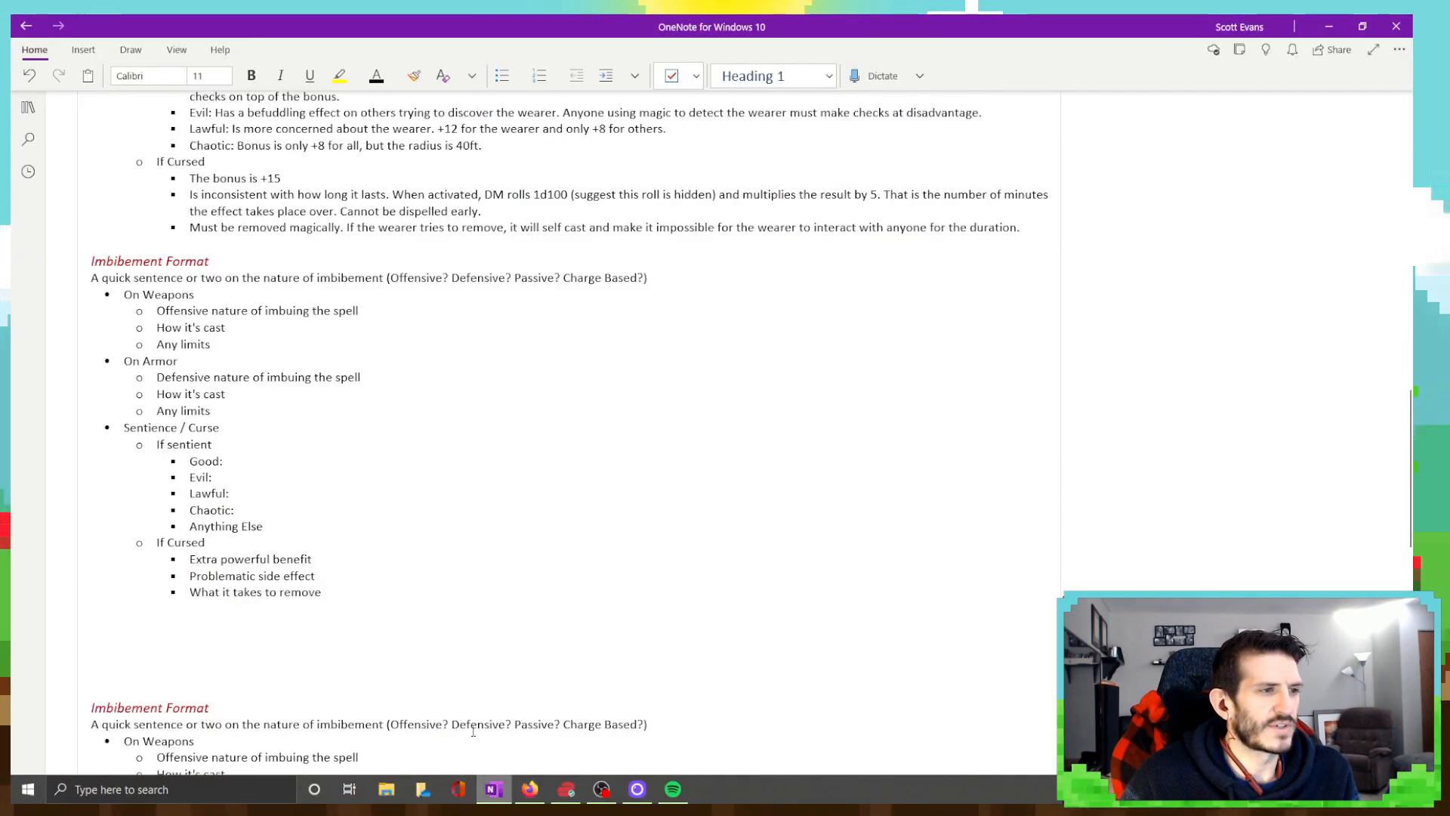
pyautogui.moveTo(211, 259); pyautogui.dragTo(65, 257)
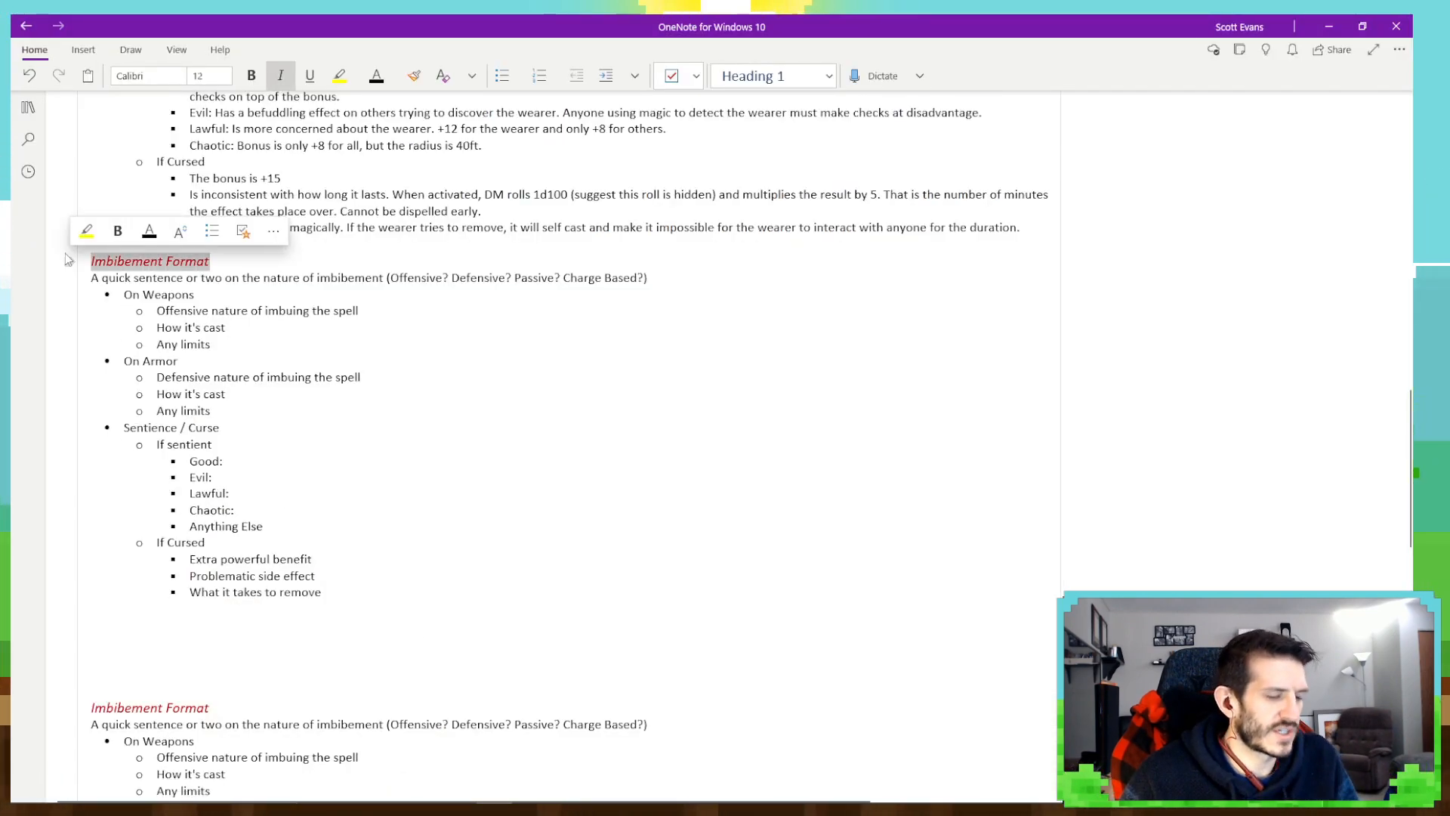
pyautogui.write('Protectio')
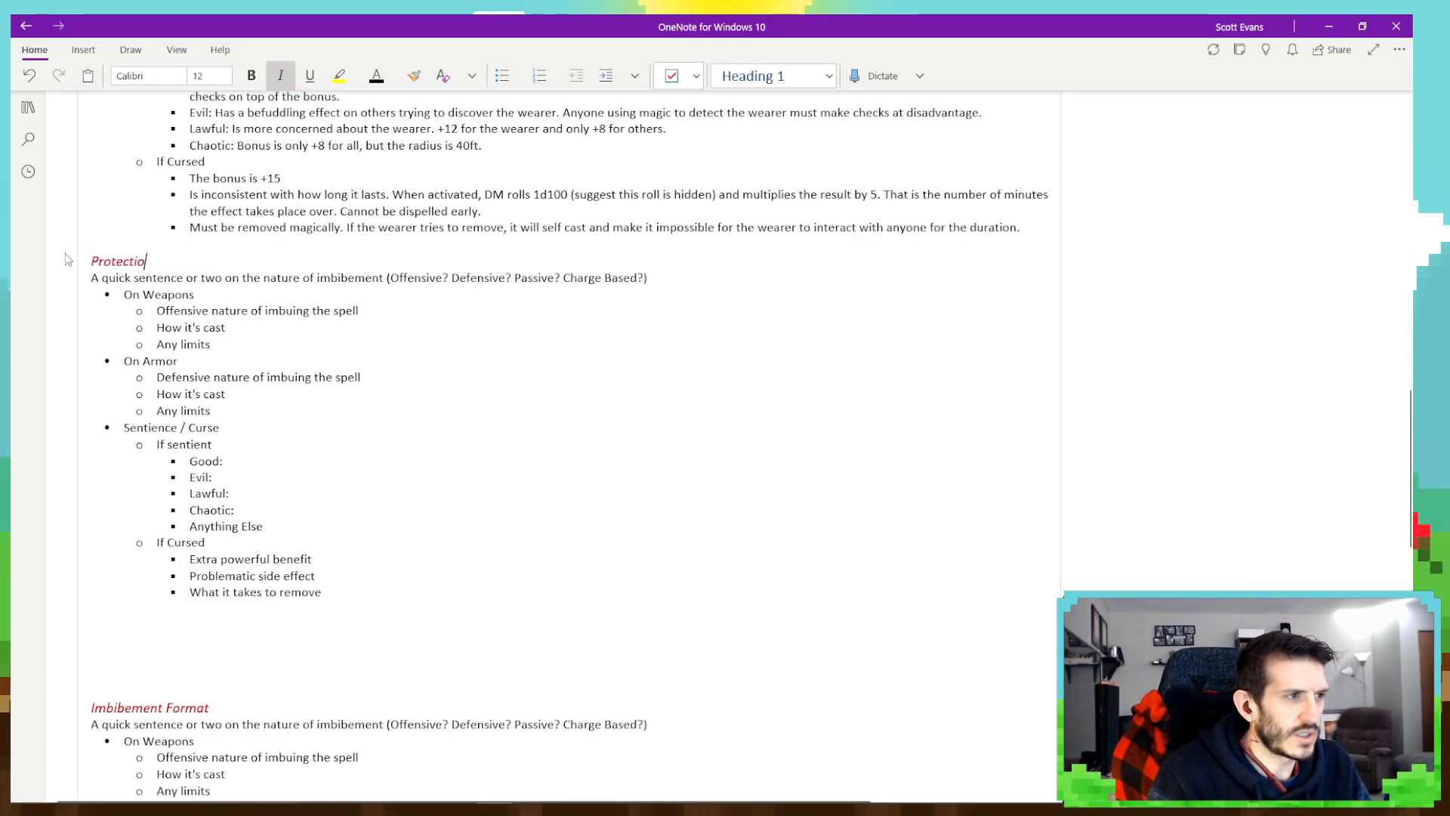
pyautogui.write('n From Poison')
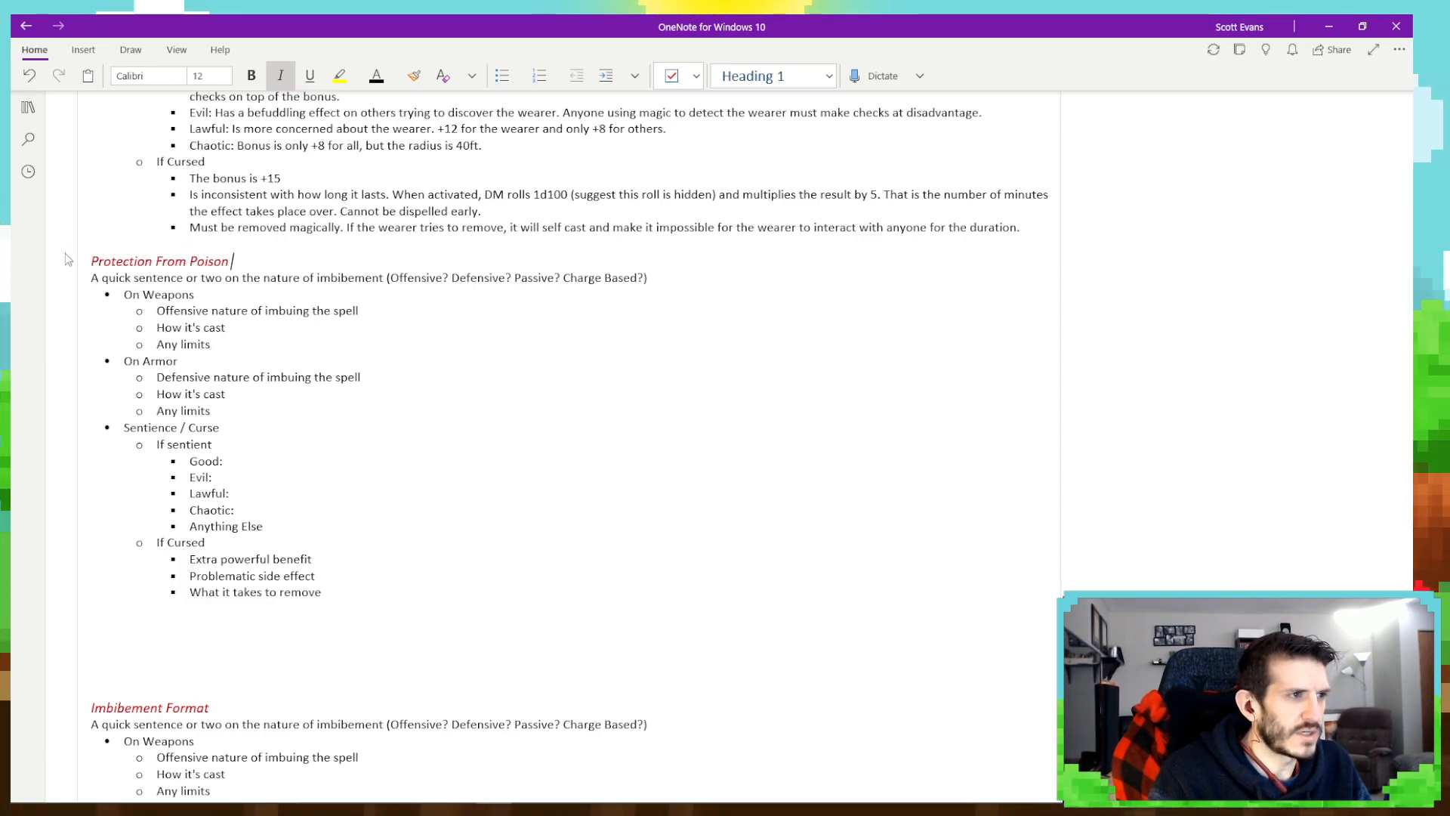
pyautogui.press('BackSpace')
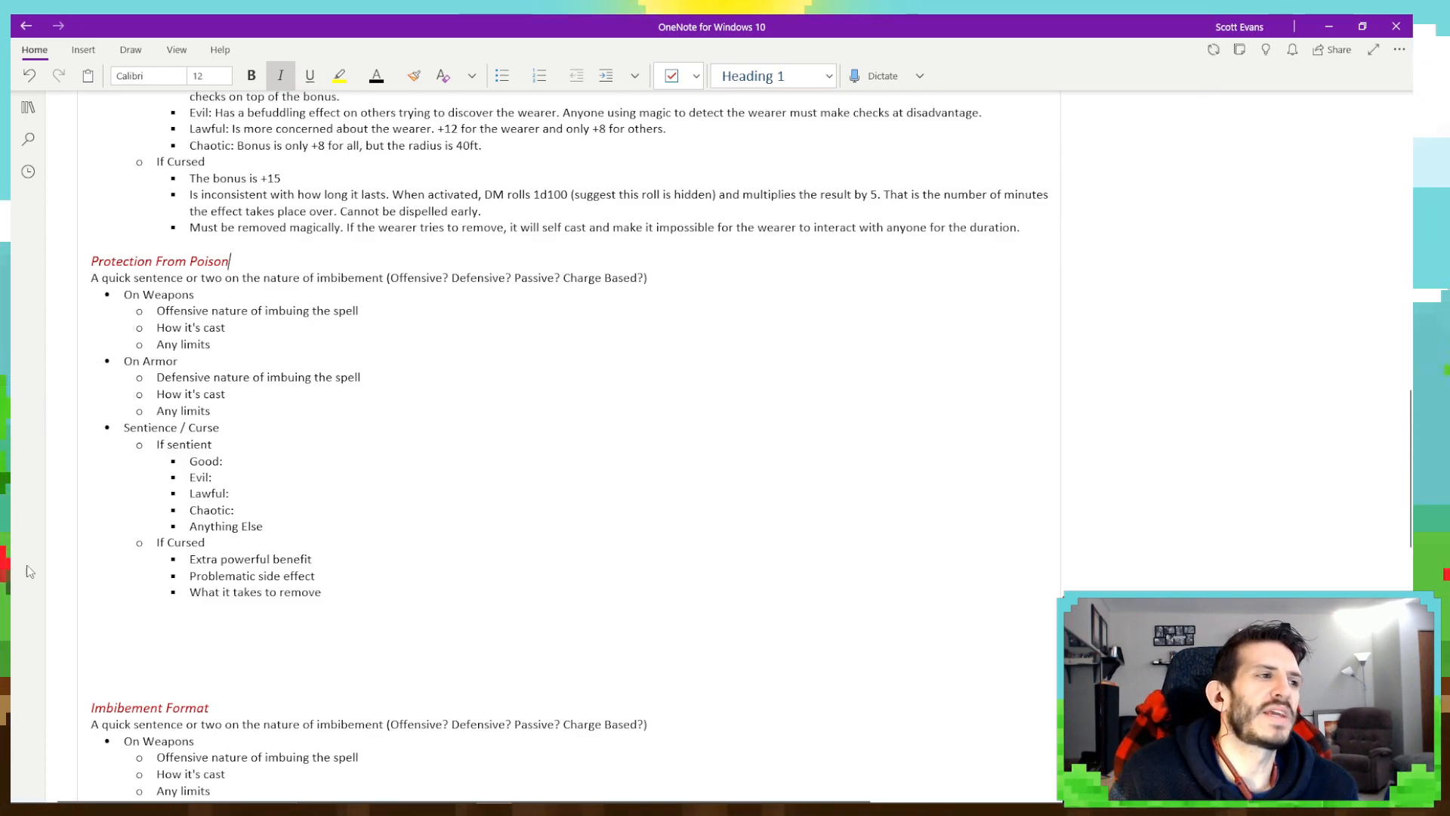
pyautogui.moveTo(38, 797)
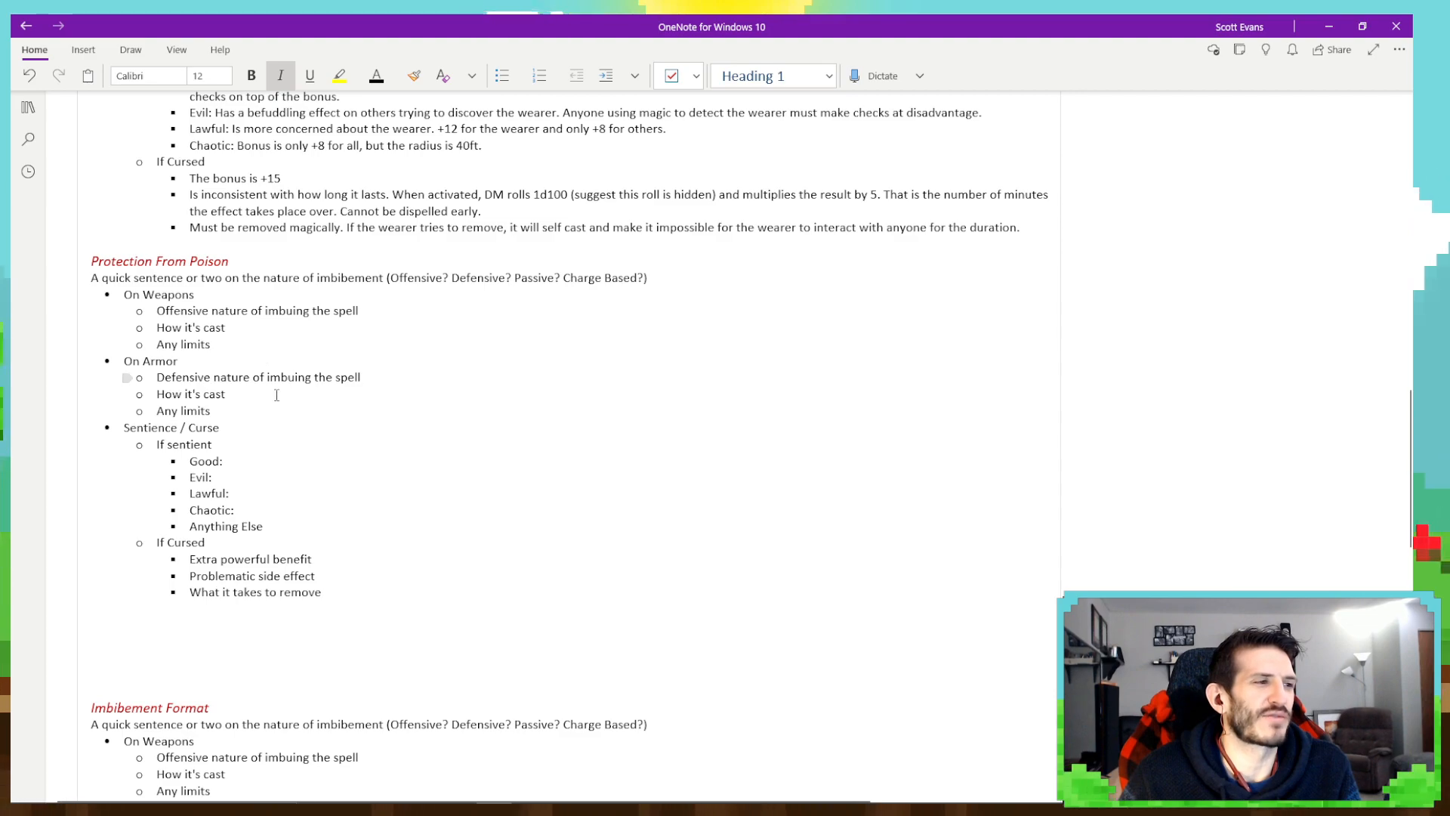
# - Change the "On Weapons" bullet in the Protection From Poison entry to "On Any Item"
pyautogui.moveTo(143, 295); pyautogui.dragTo(200, 294)
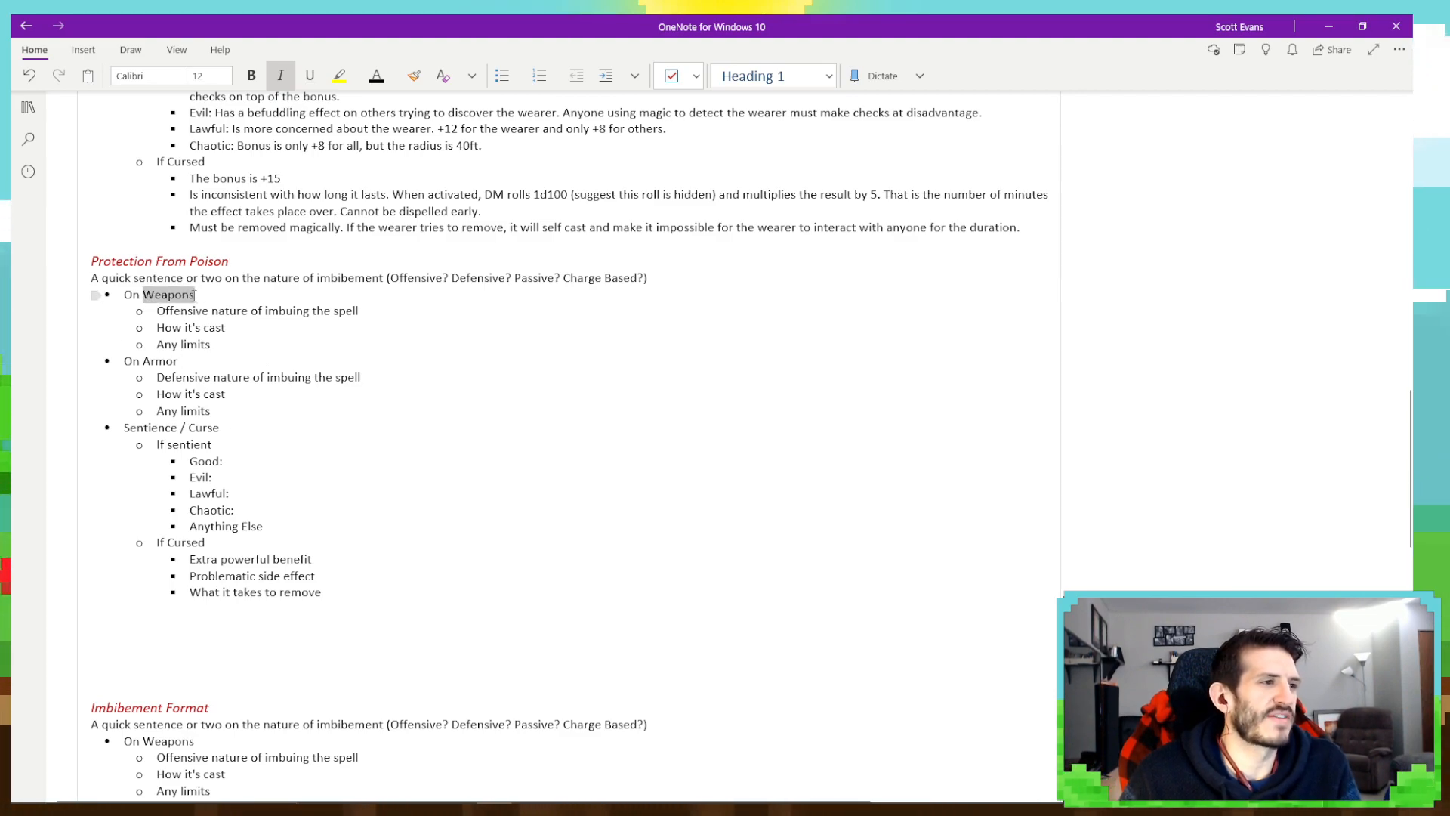
pyautogui.write('Any')
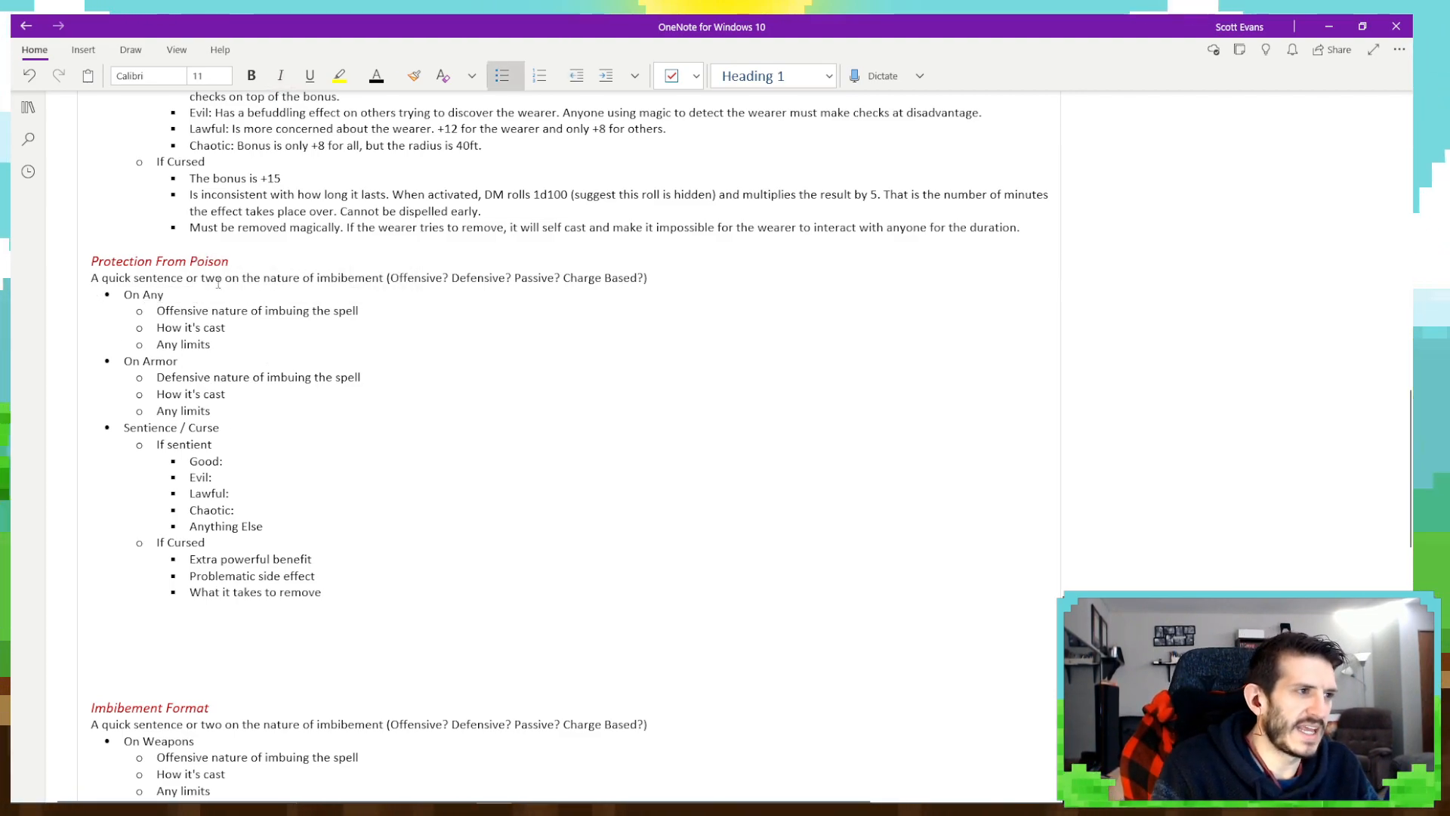
pyautogui.write(' Item')
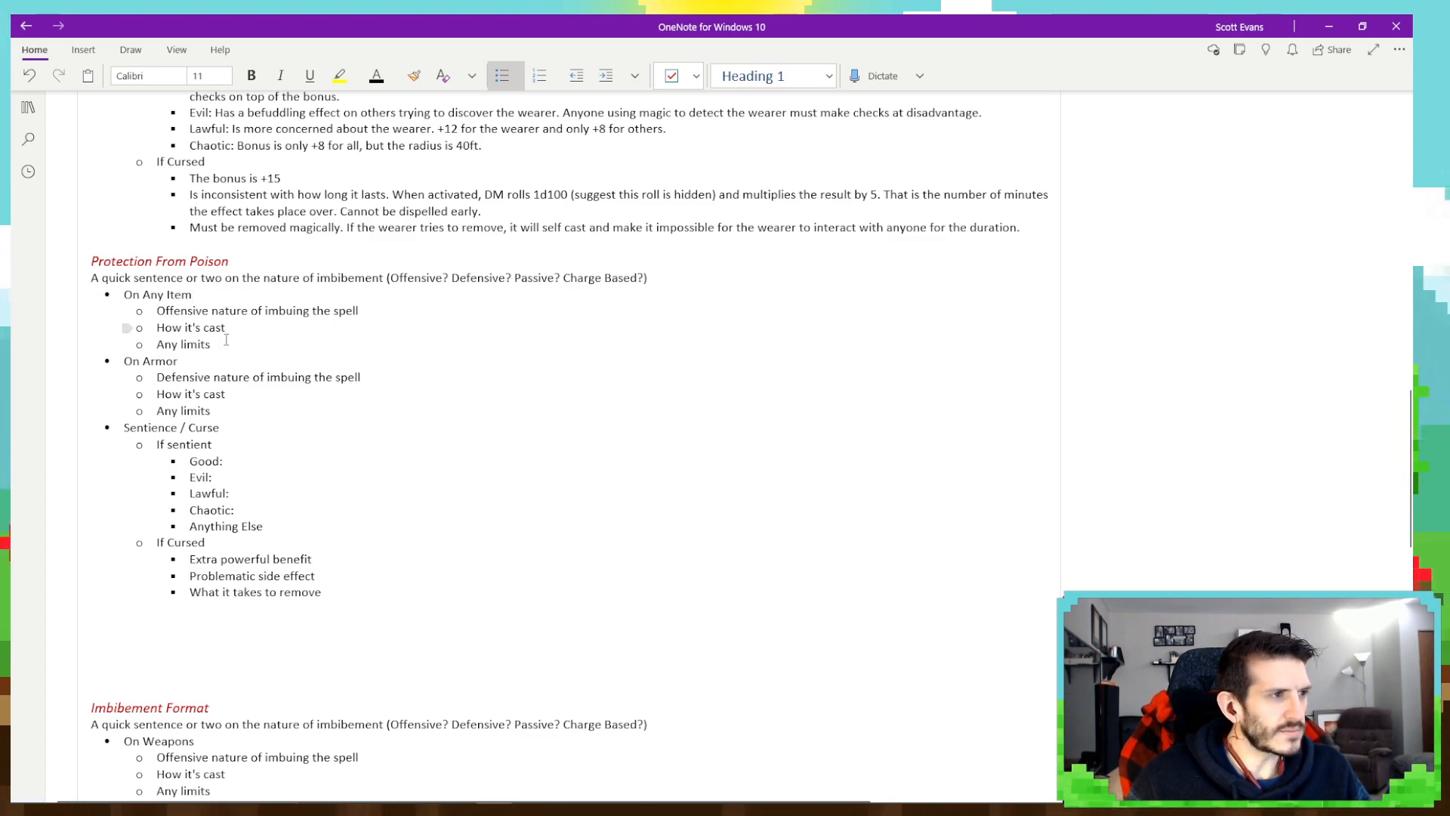
# - Delete the On Armor section and the placeholder text under On Any Item, leaving one empty sub-bullet
pyautogui.moveTo(175, 400); pyautogui.dragTo(165, 331)
pyautogui.write('s')
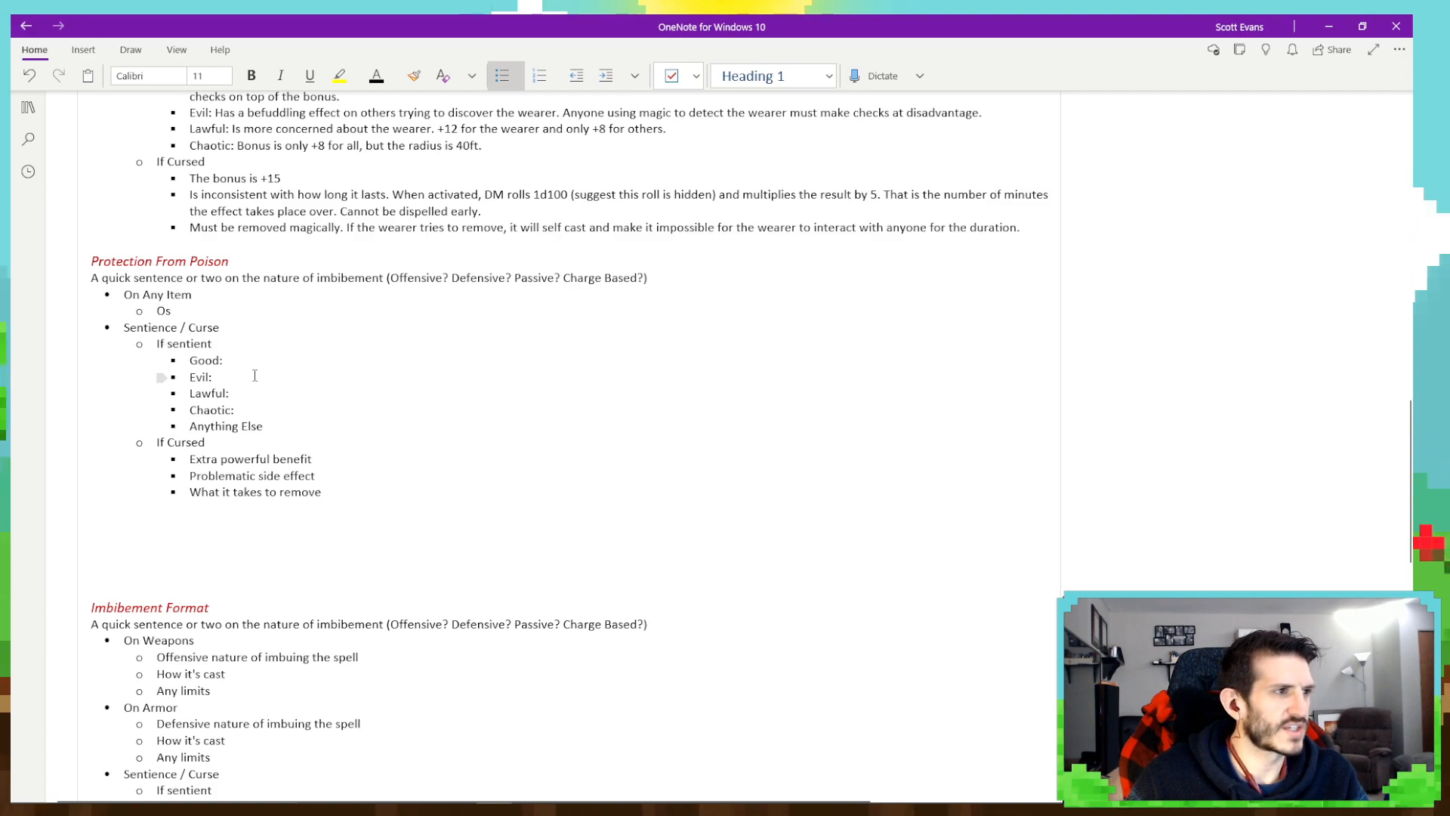
pyautogui.press('BackSpace')
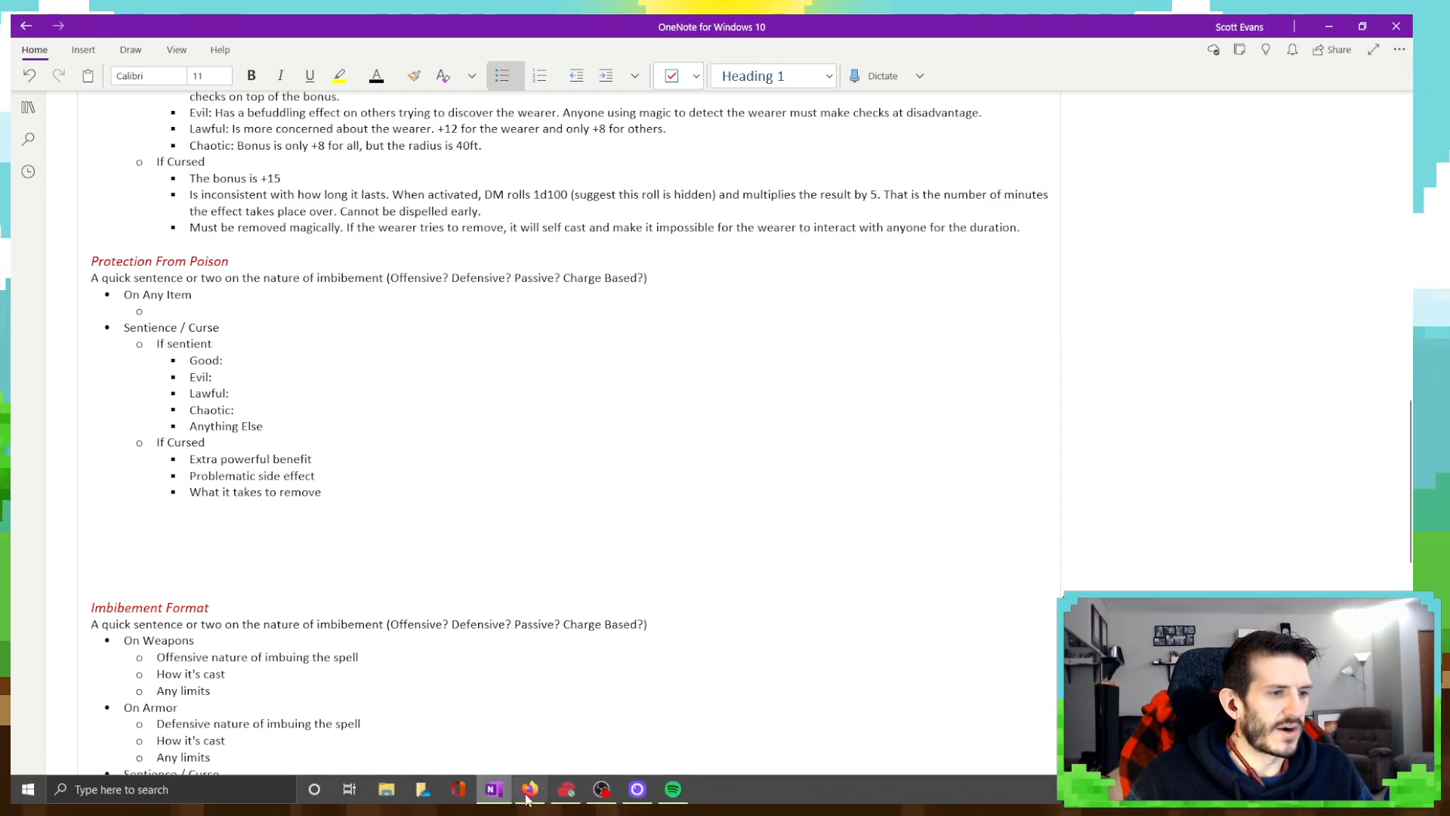
# - Switch to Firefox, copy the Protection from Poison spell description, and paste it under On Any Item in the OneNote entry
pyautogui.click(532, 792)
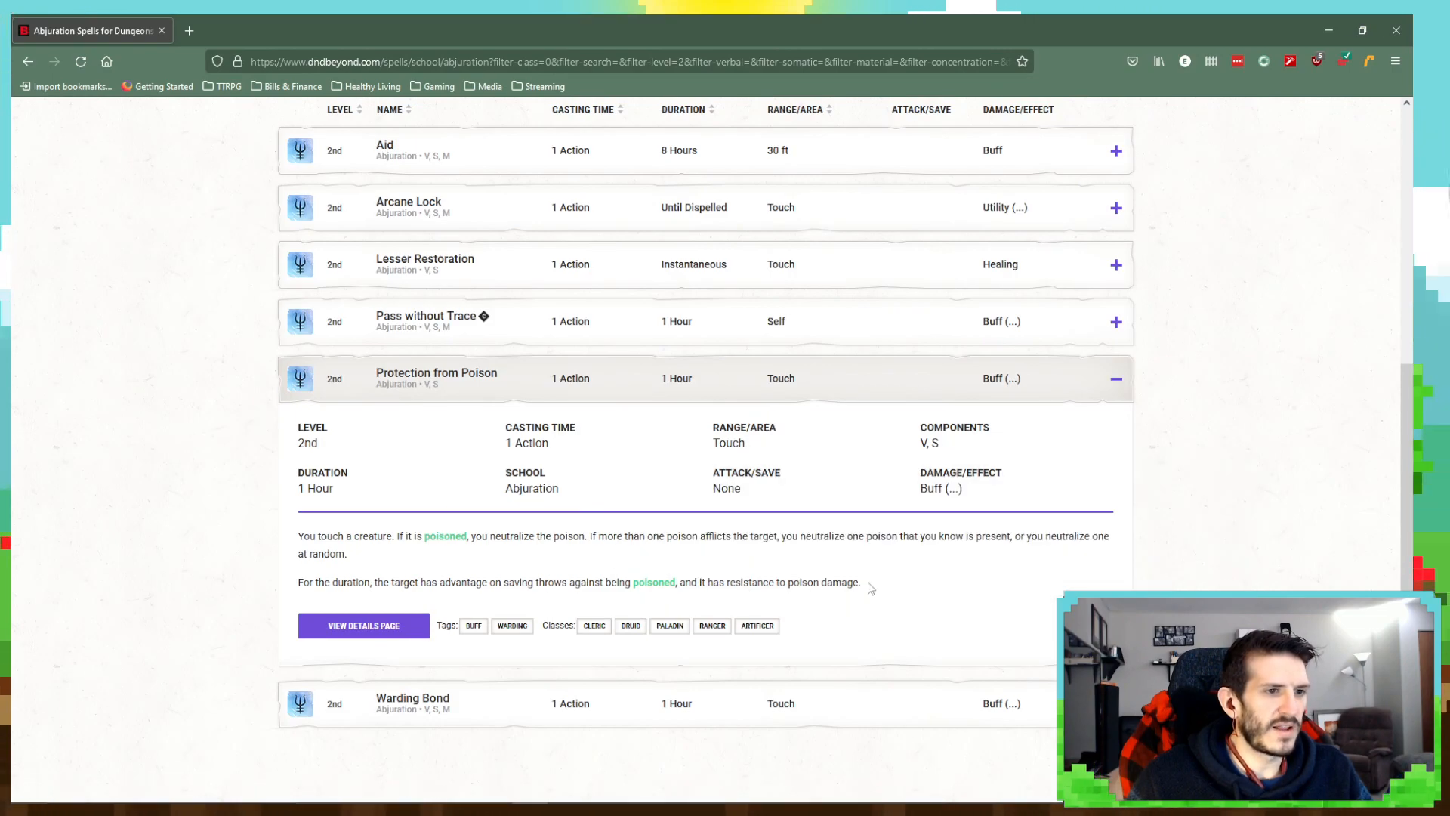
pyautogui.moveTo(862, 586); pyautogui.dragTo(275, 537)
pyautogui.hotkey('ctrl', 'c')
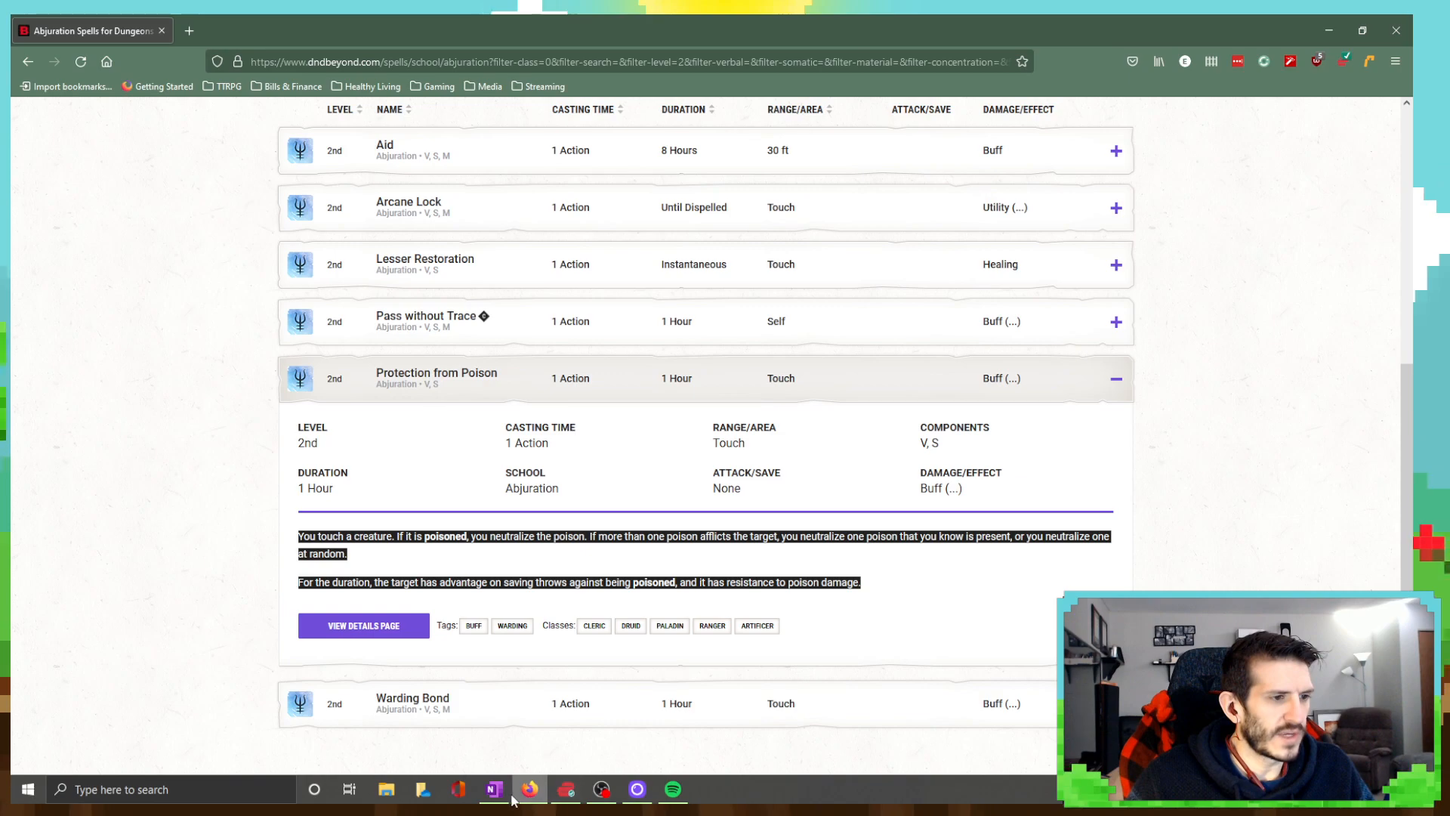
pyautogui.hotkey('alt', 'Tab')
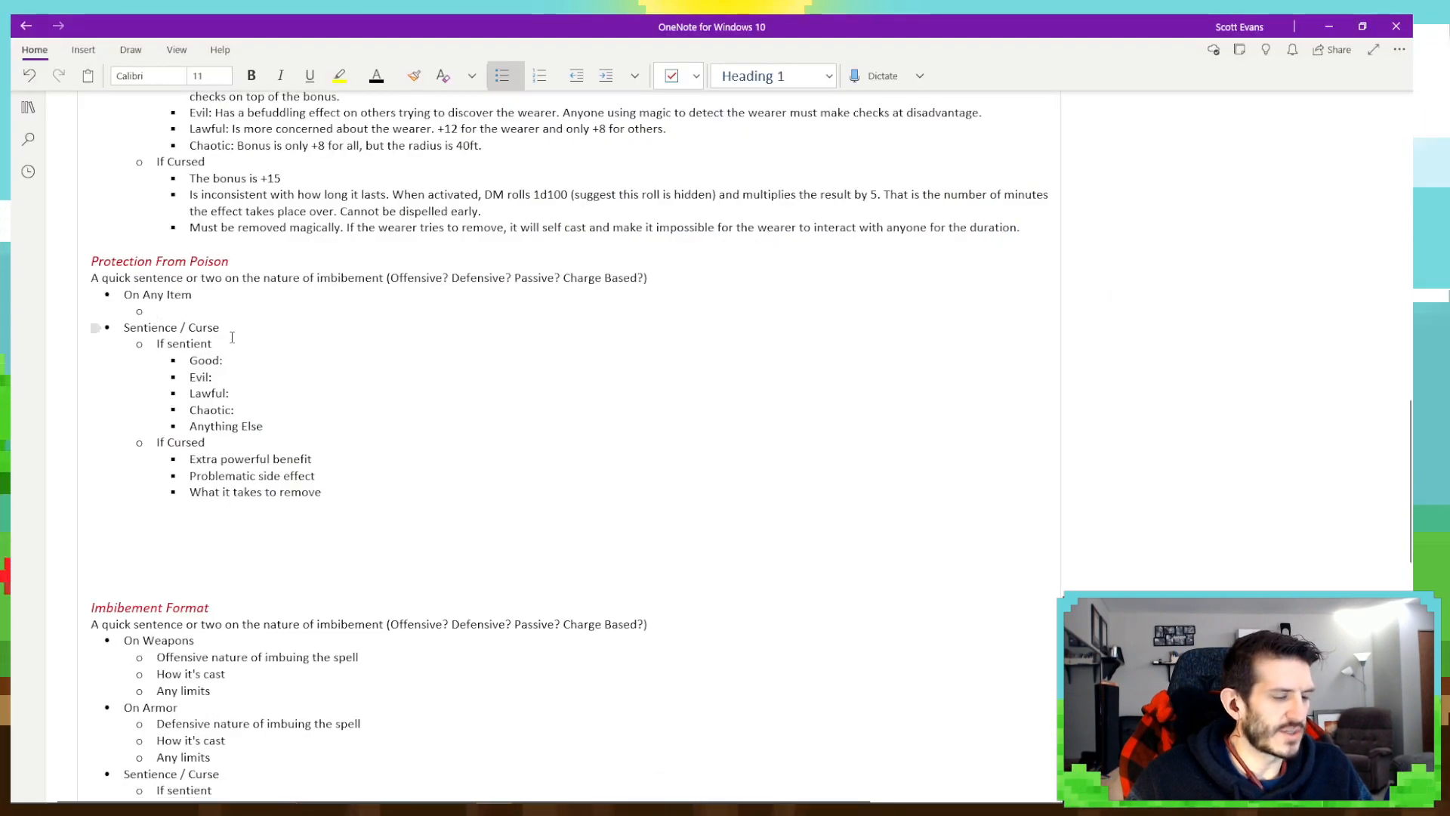
pyautogui.hotkey('ctrl', 'v')
# - Delete the pasted source link and leftover blank lines, and format the two spell description paragraphs as bullets under On Any Item
pyautogui.moveTo(161, 404); pyautogui.dragTo(146, 379)
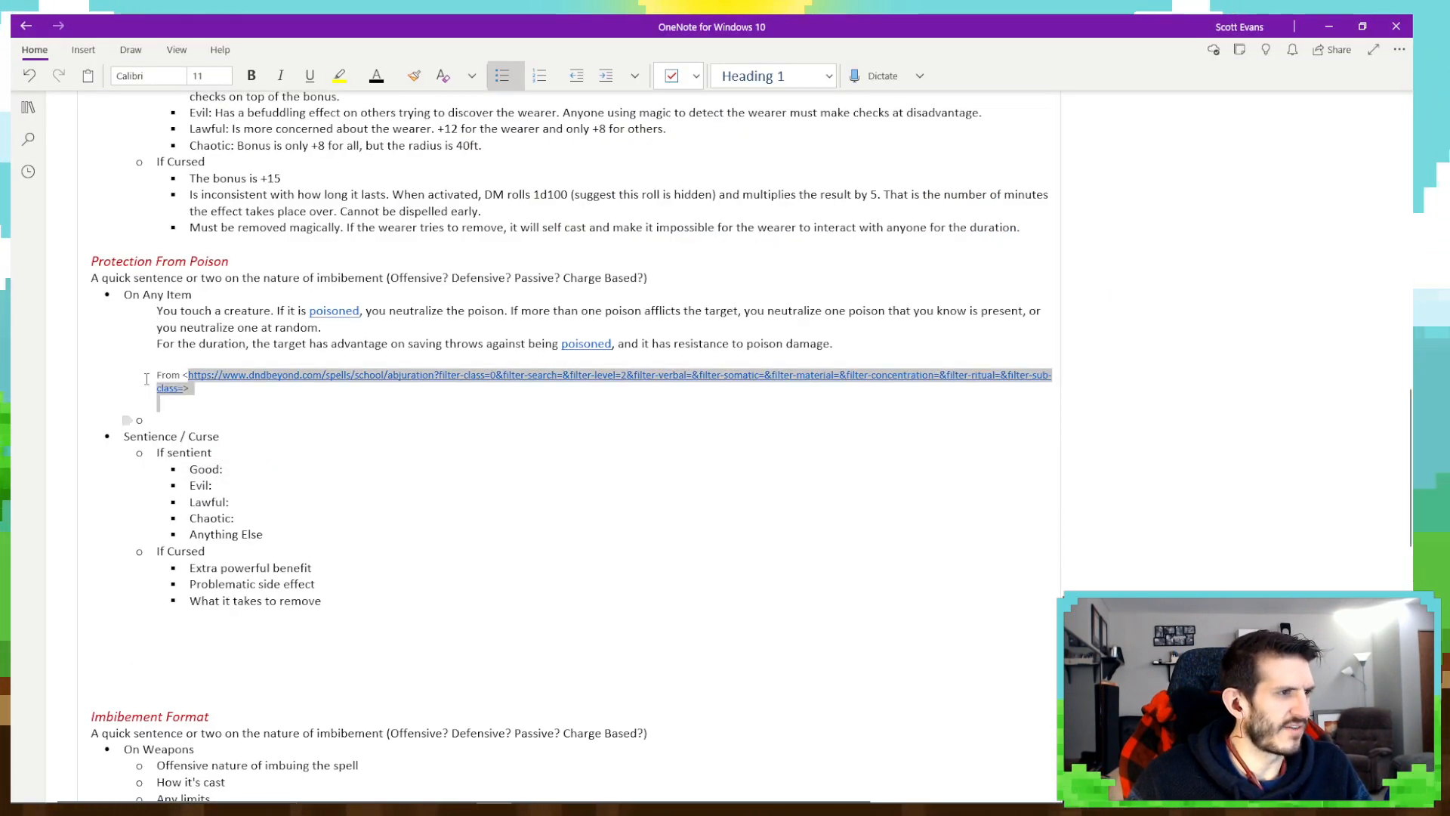
pyautogui.press('BackSpace')
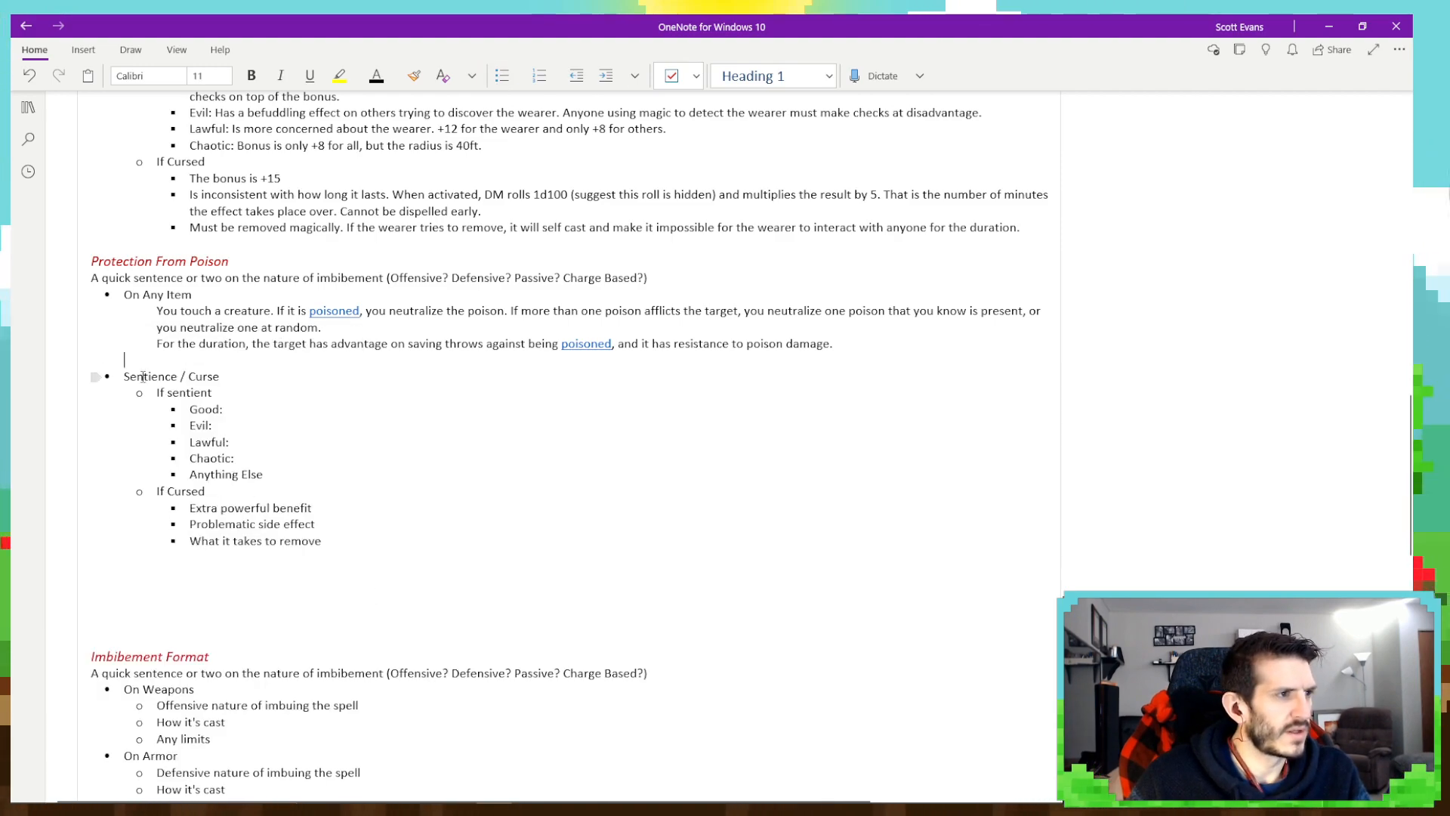
pyautogui.press('BackSpace')
pyautogui.moveTo(848, 349); pyautogui.dragTo(156, 308)
pyautogui.click(499, 72)
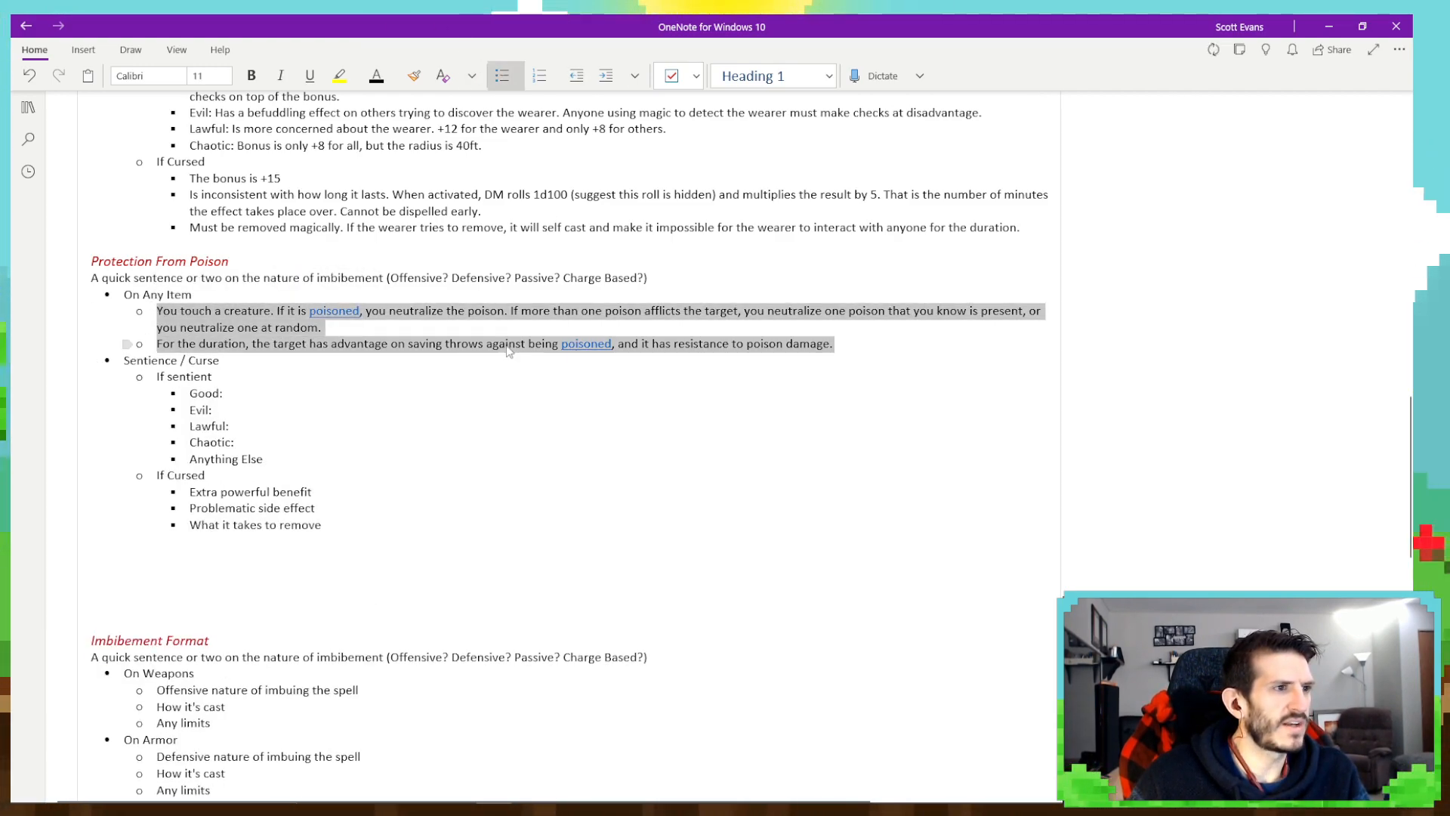
pyautogui.click(389, 365)
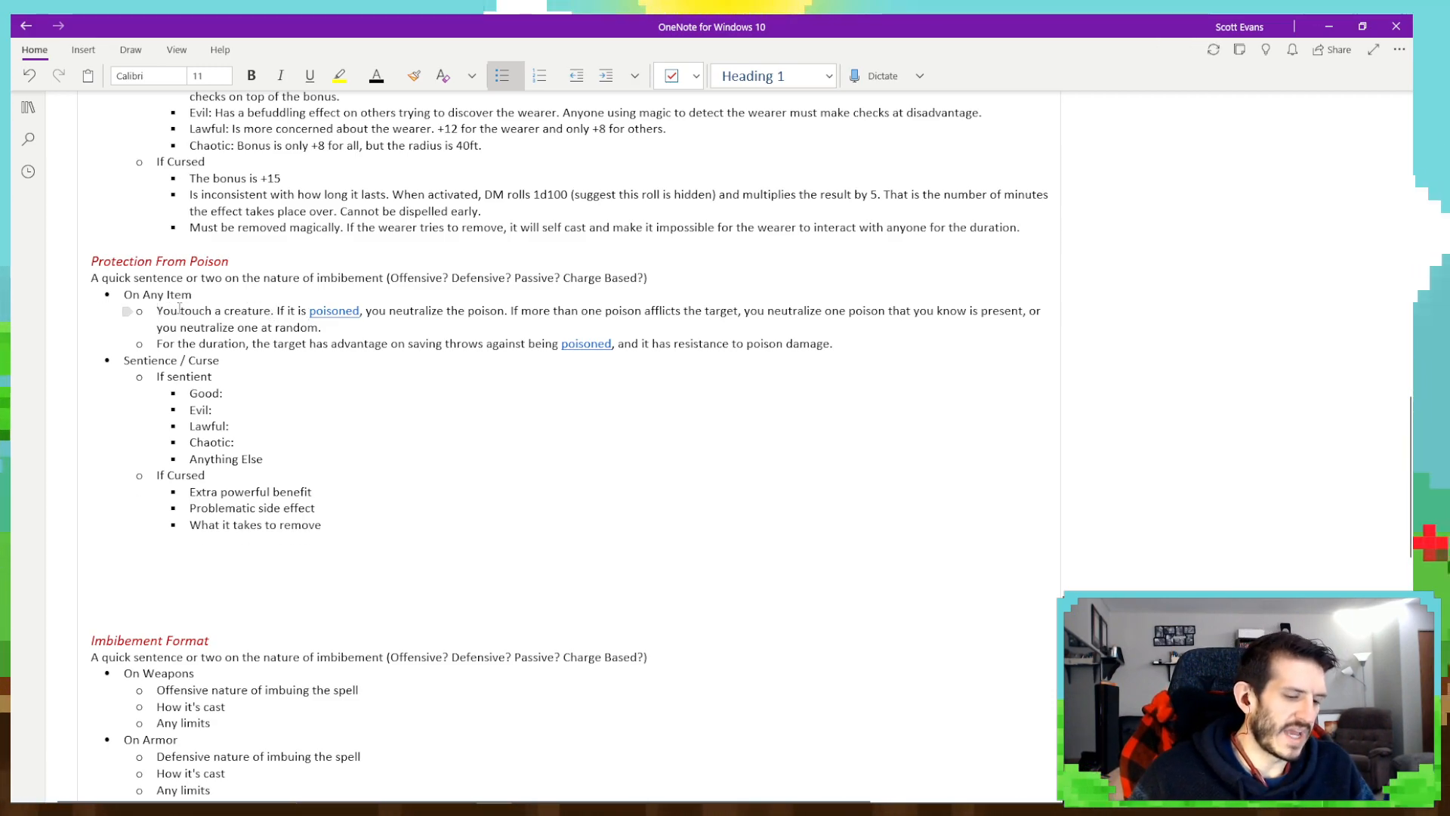
# - Reword the first On Any Item sentence to "Once per day, you touch a creature and speak the command word."
pyautogui.press('Home')
pyautogui.write('Once per day')
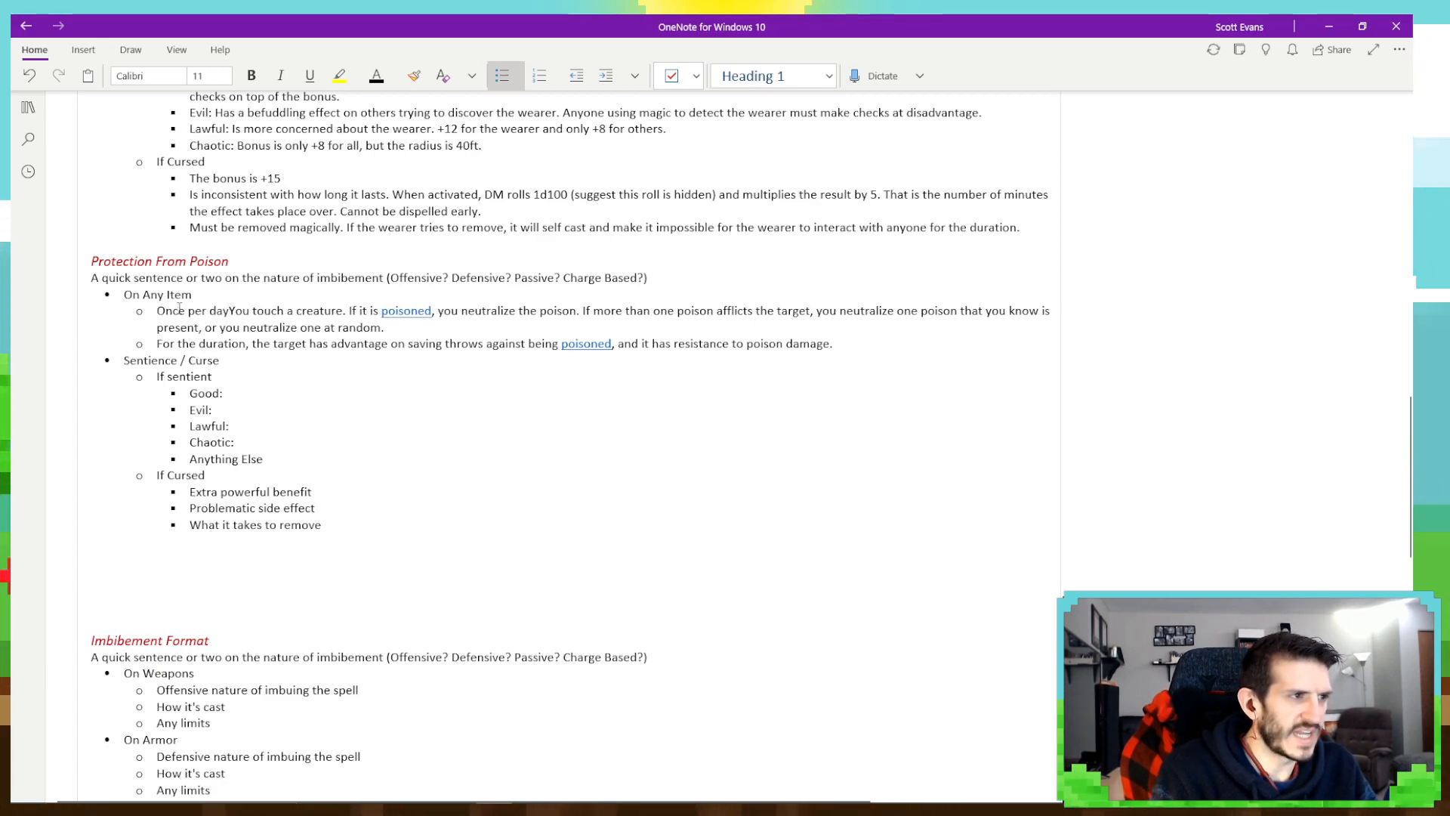
pyautogui.press('Delete')
pyautogui.write('y')
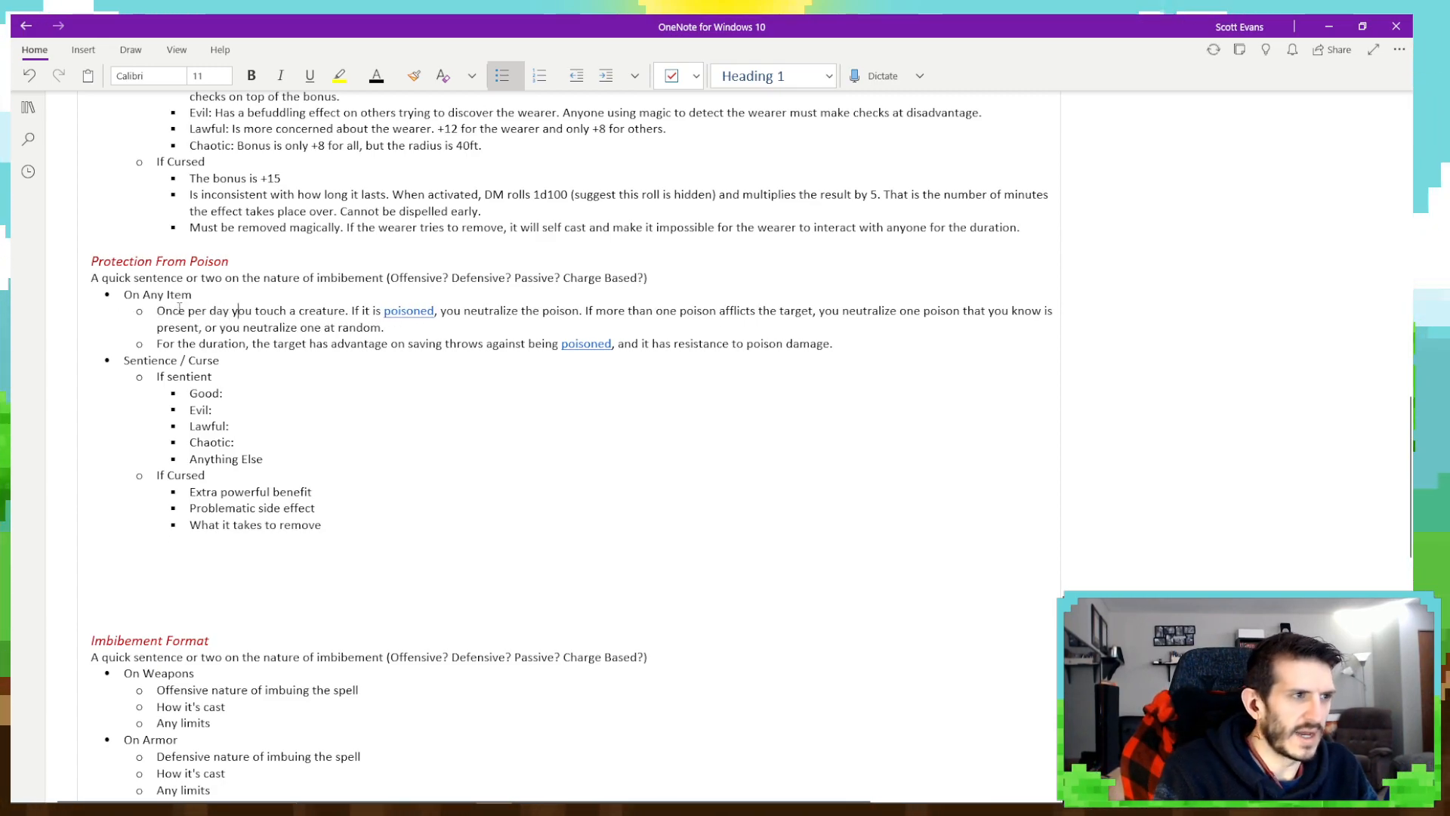
pyautogui.press('Left')
pyautogui.write(',')
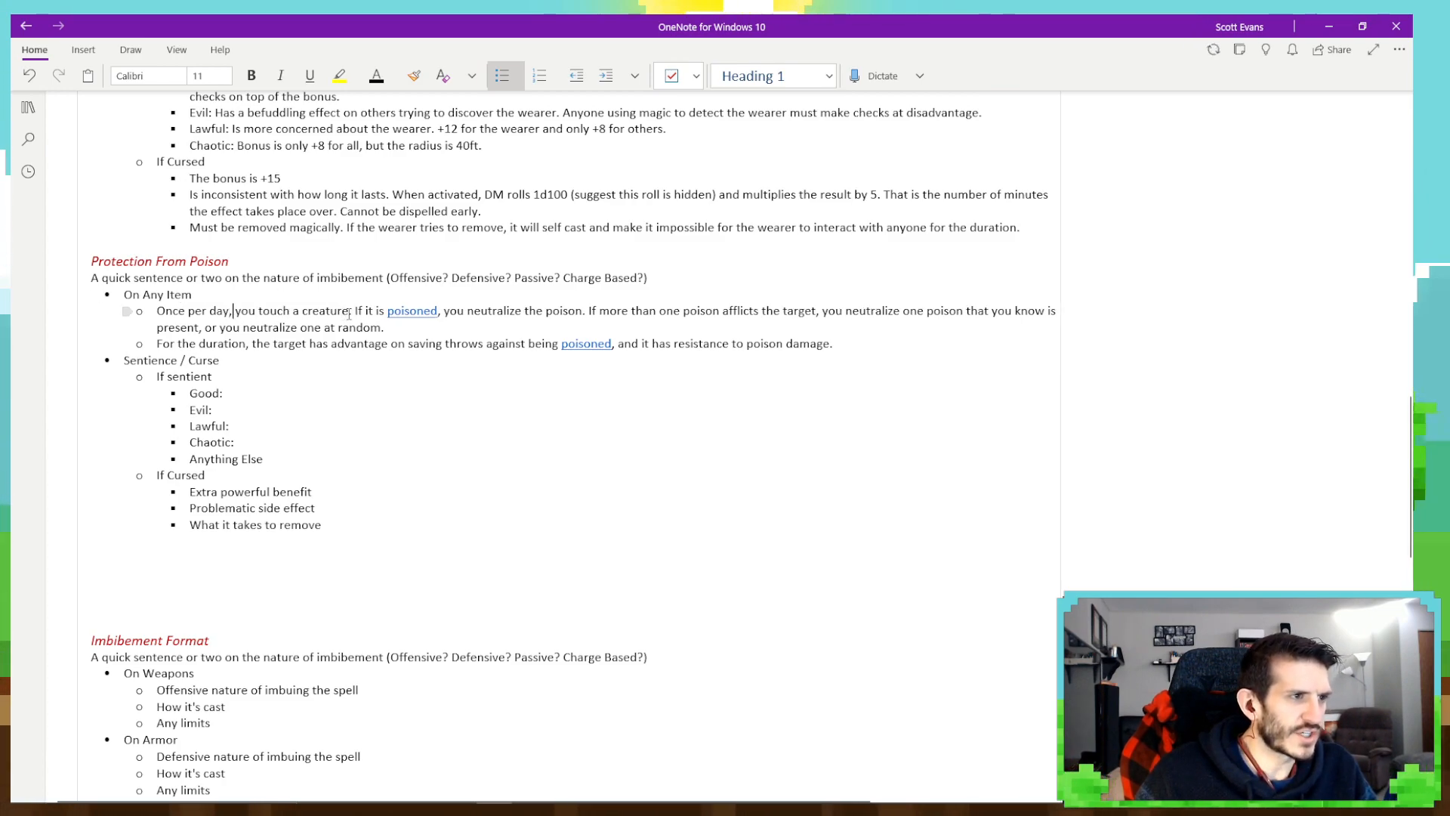
pyautogui.write(' you touch a creature and speak the c')
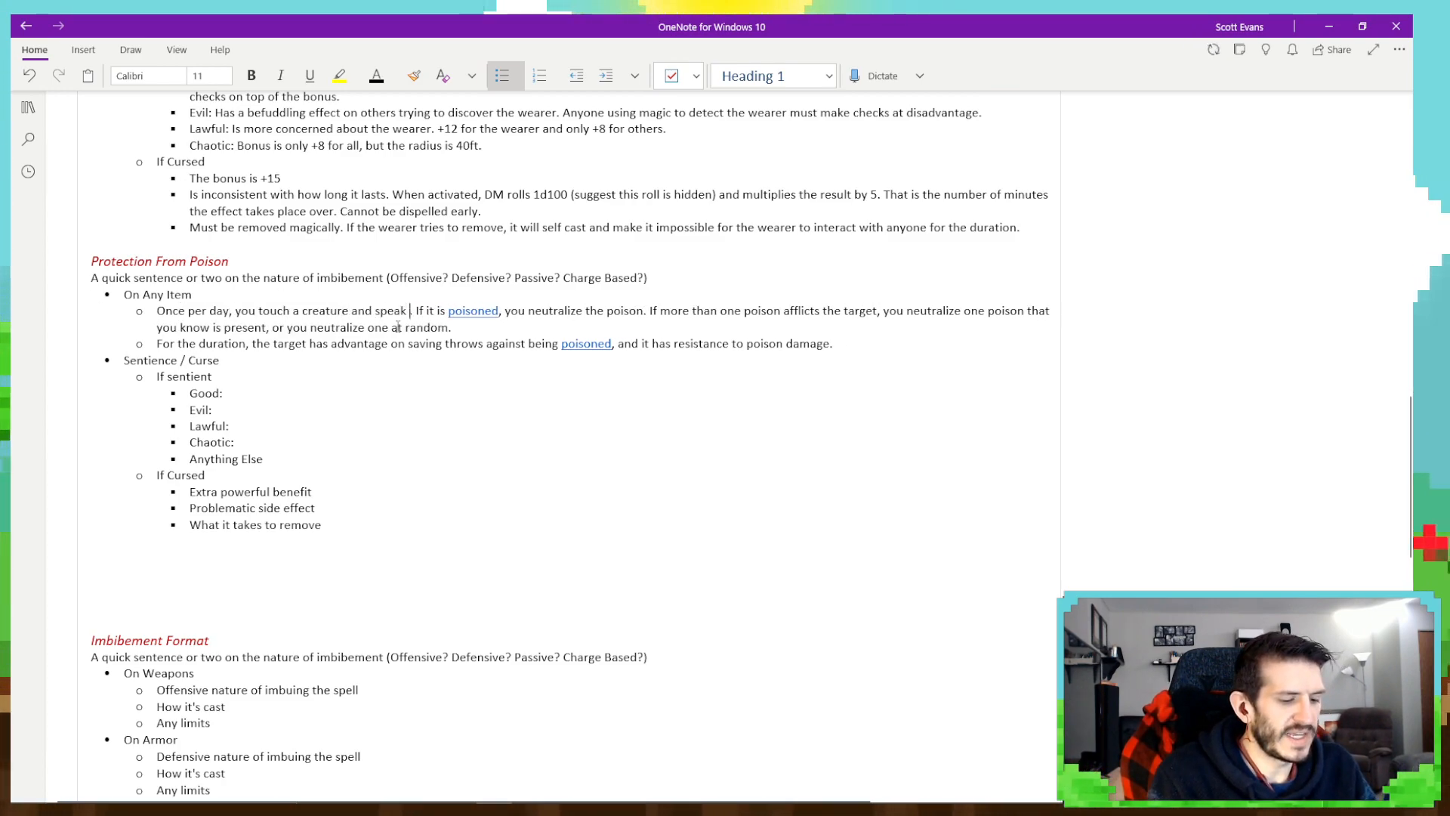
pyautogui.write('ommand word')
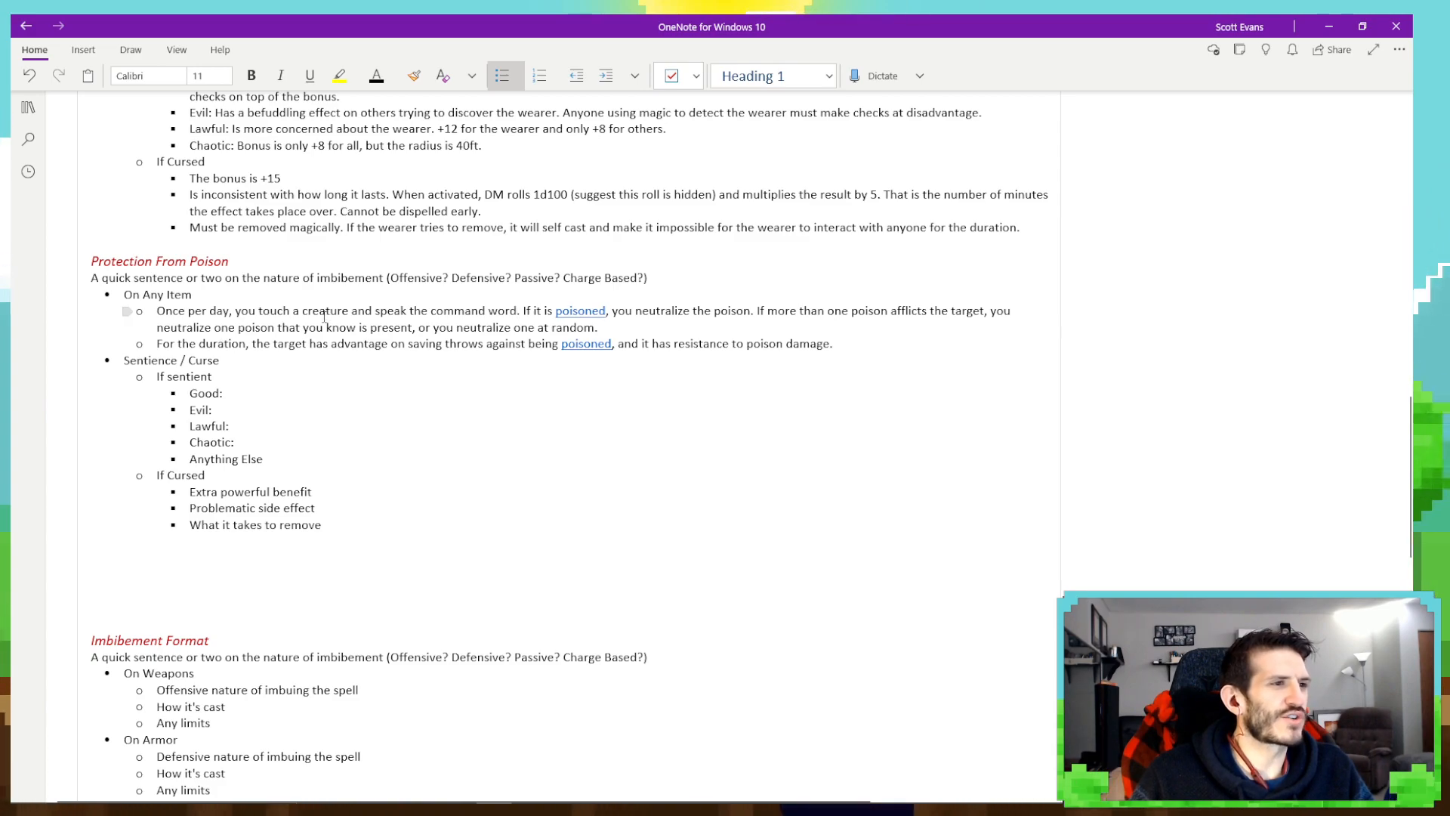
# - Insert "with the item" after "creature" in the first On Any Item sentence
pyautogui.click(350, 311)
pyautogui.write('with the ')
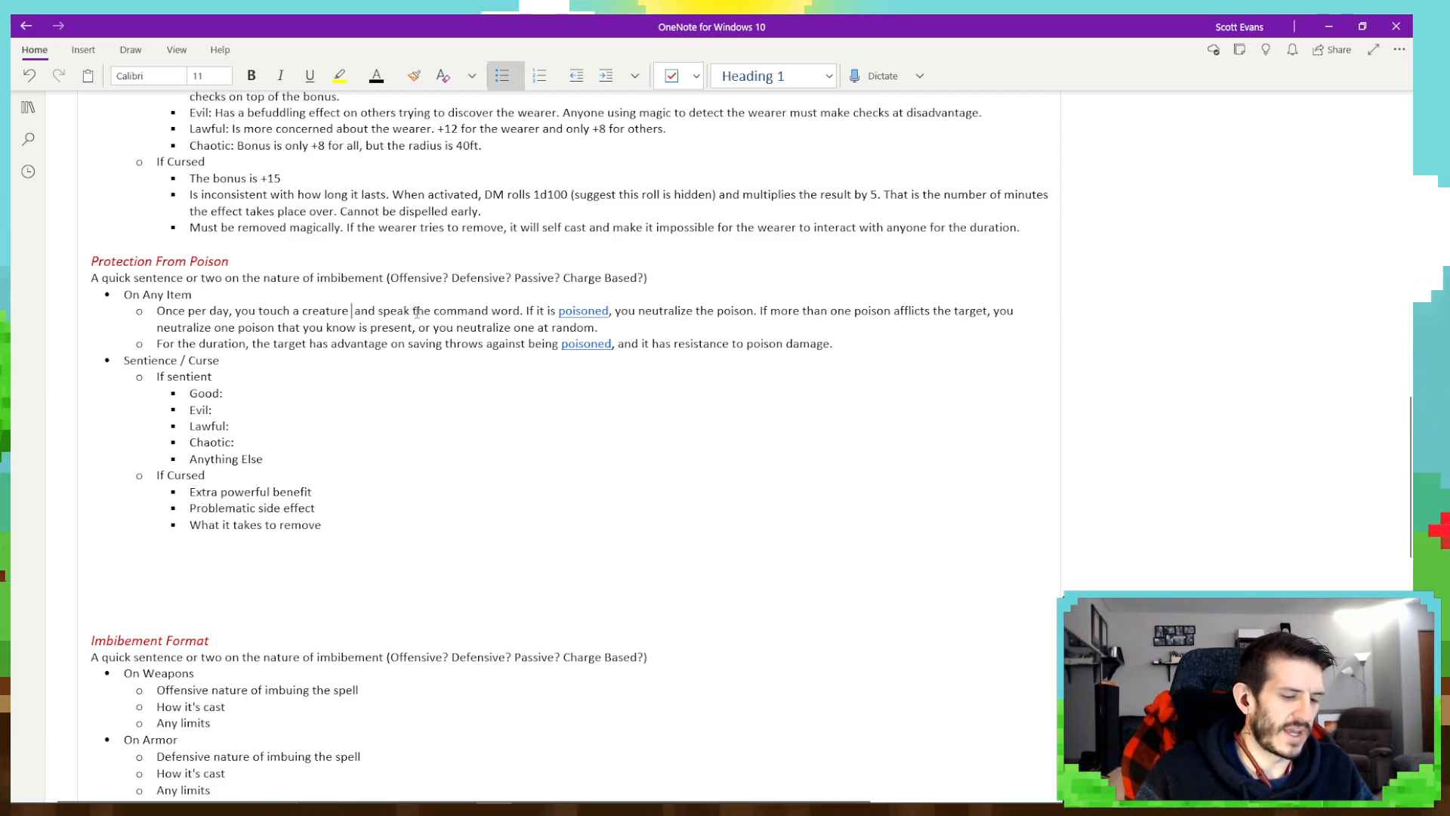
pyautogui.write('item')
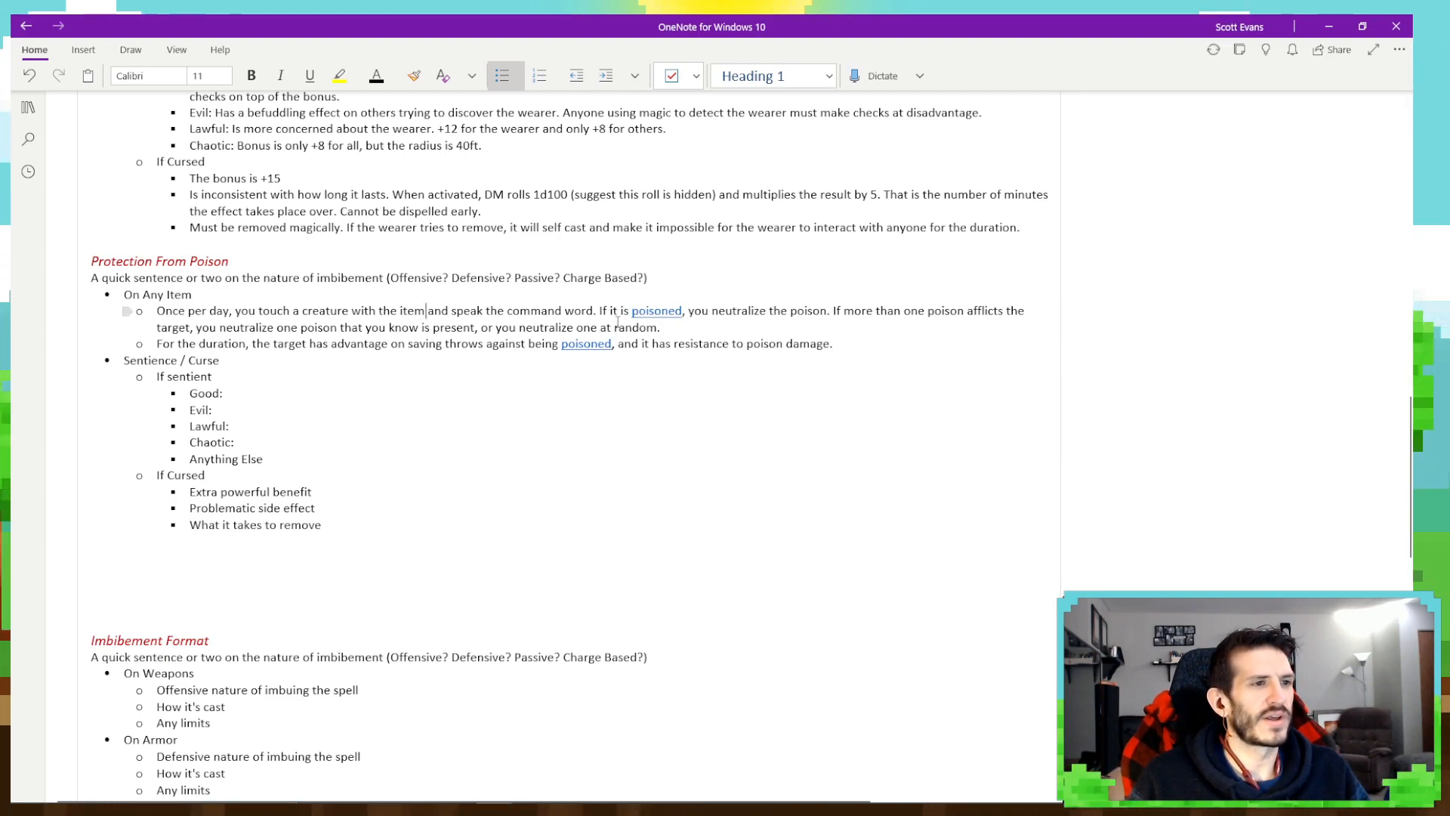
# - Replace "it" with "the target" in the sentence beginning "If it is poisoned"
pyautogui.press('BackSpace')
pyautogui.press('BackSpace')
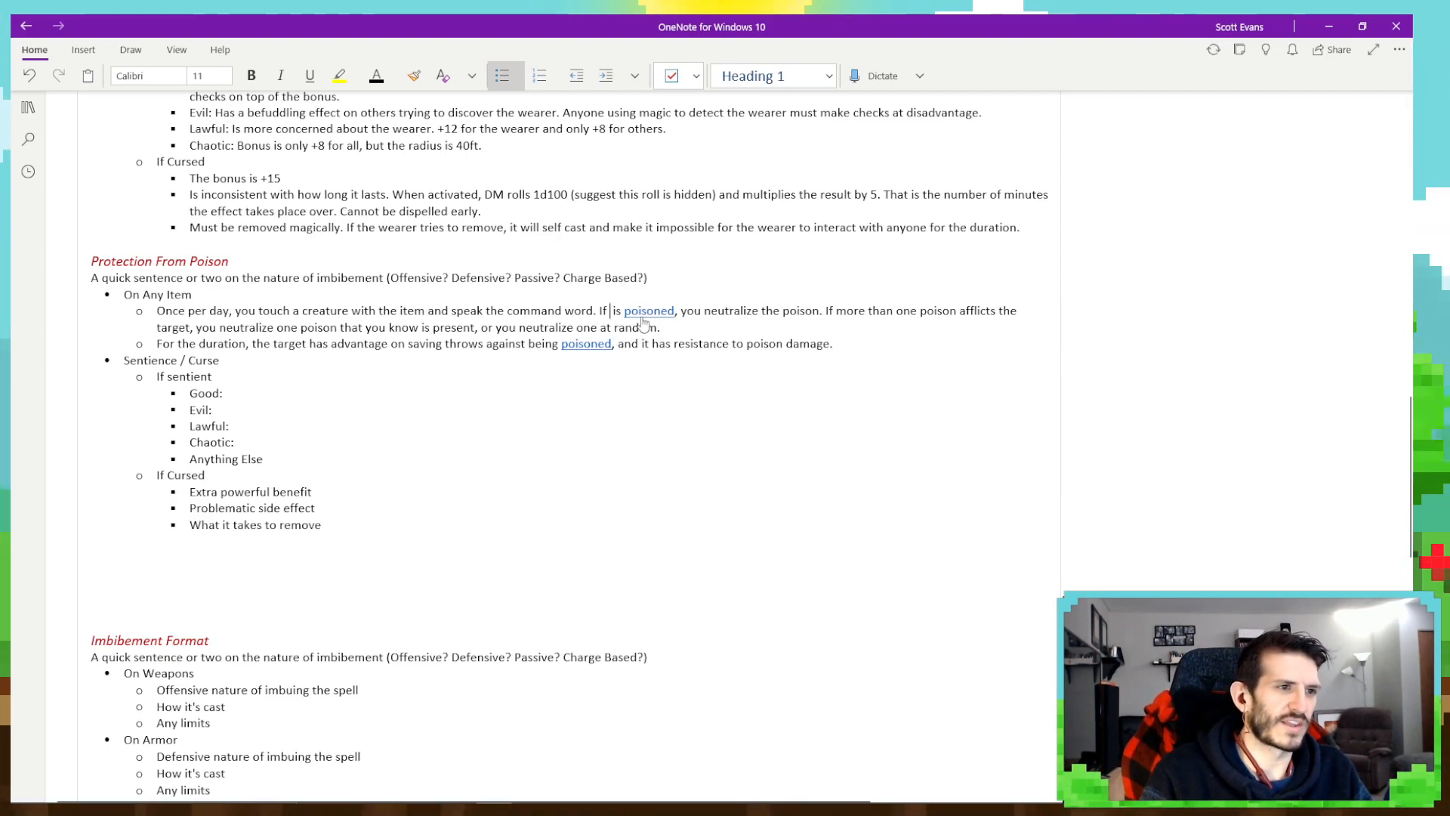
pyautogui.write('the cre')
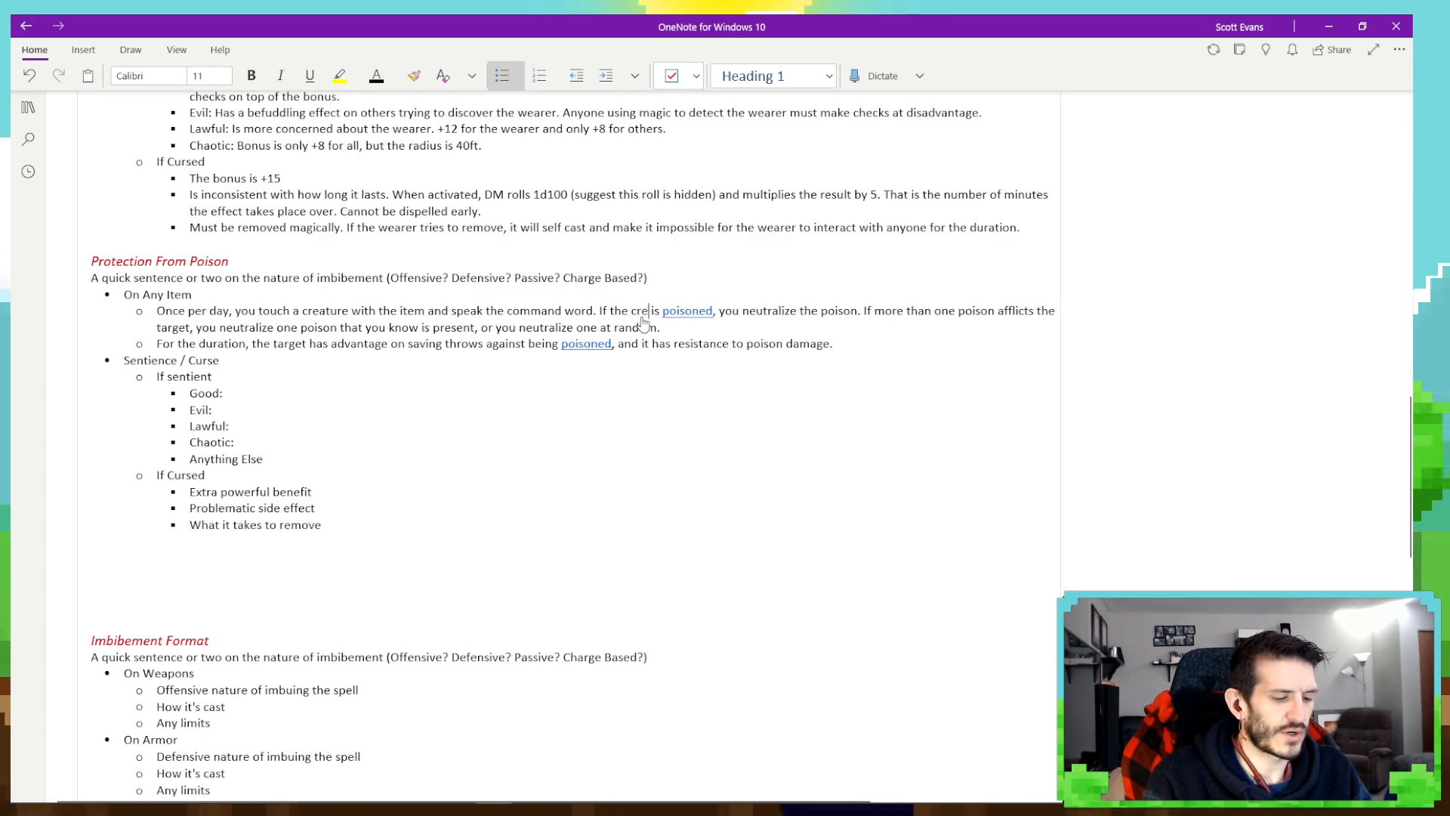
pyautogui.press('BackSpace')
pyautogui.press('BackSpace')
pyautogui.press('BackSpace')
pyautogui.write('target')
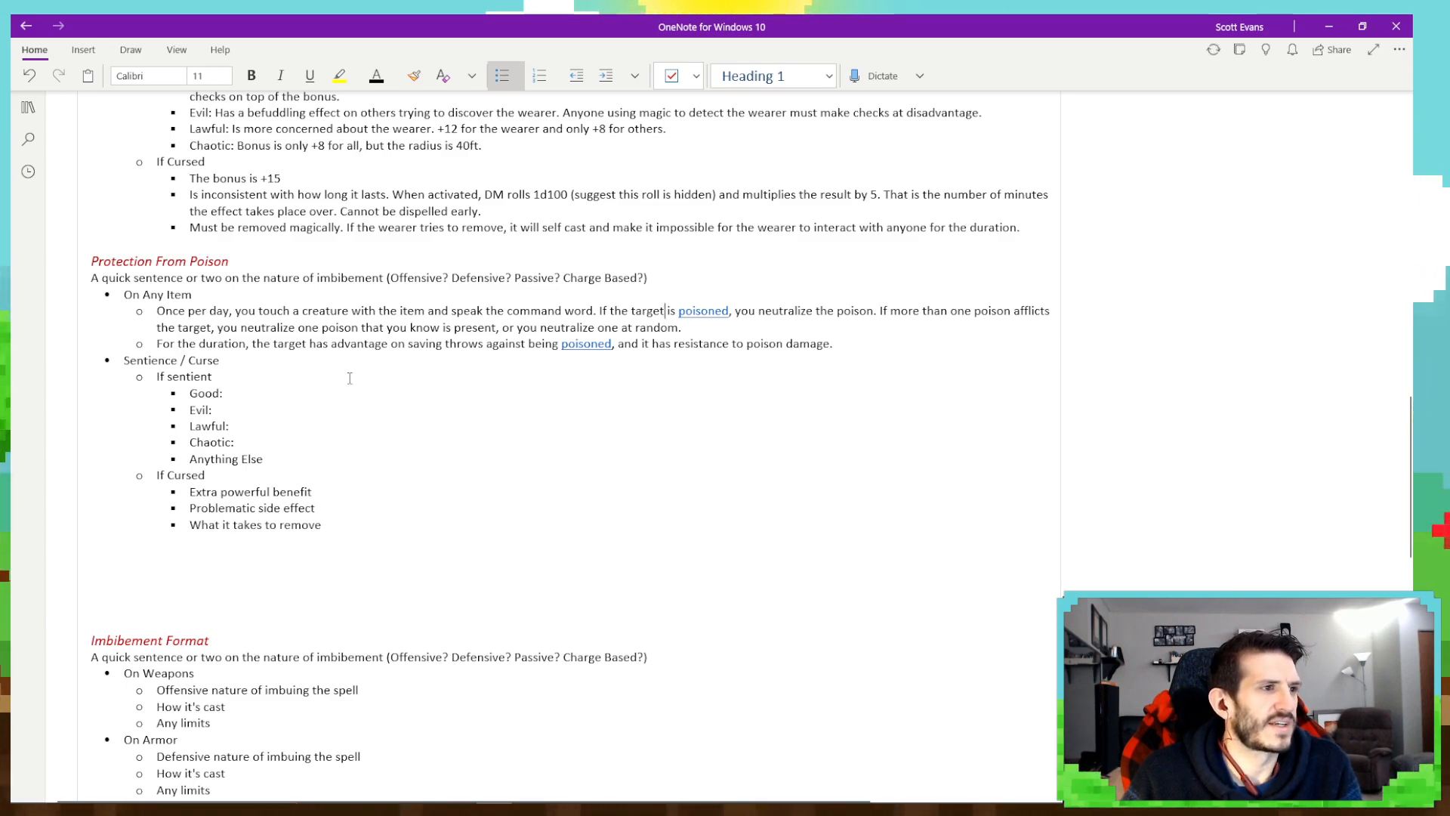
# - Check the spell's duration in Firefox, return to OneNote and replace "the duration" with "one hour" in the second On Any Item bullet
pyautogui.moveTo(406, 806)
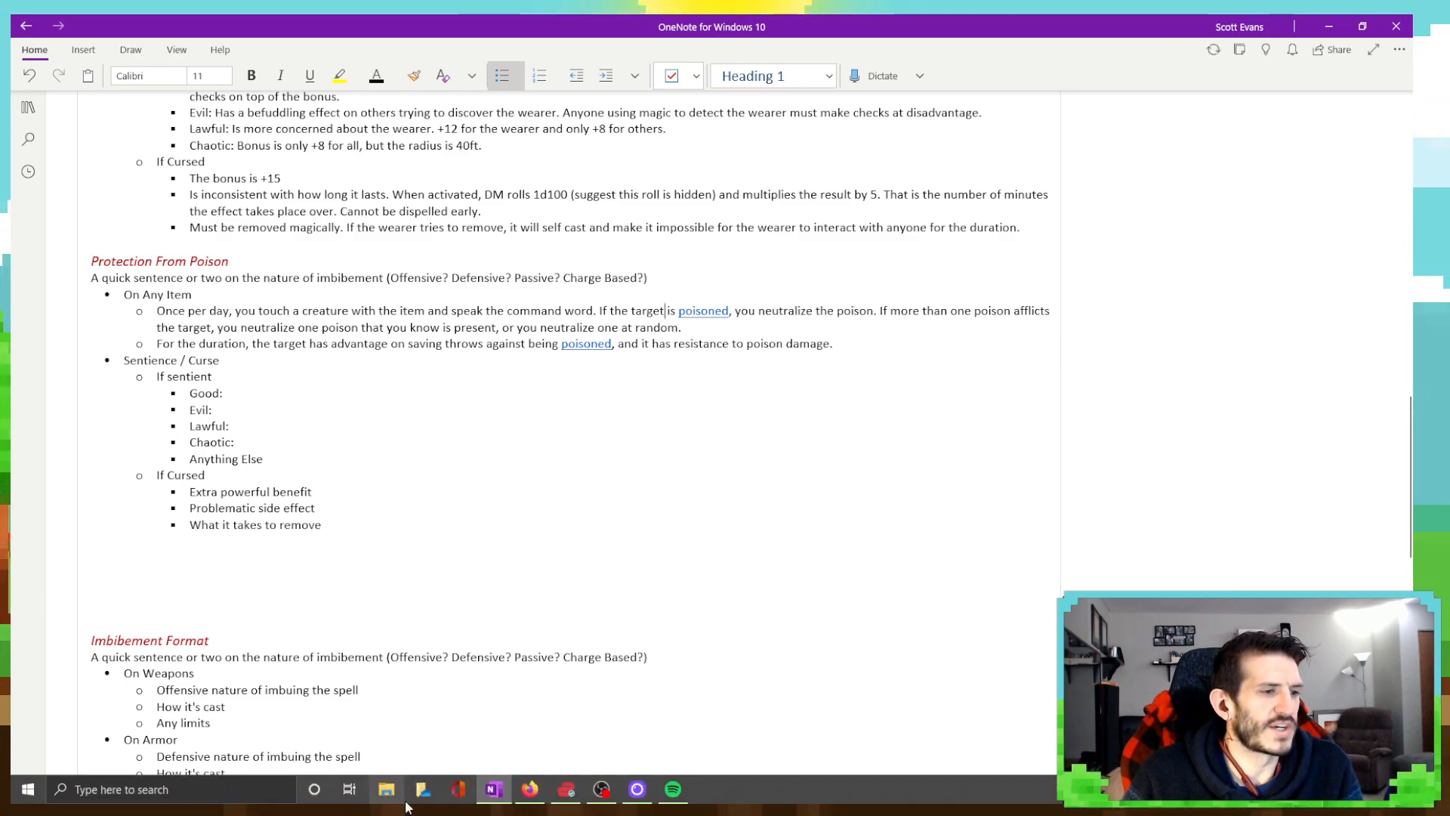
pyautogui.click(531, 791)
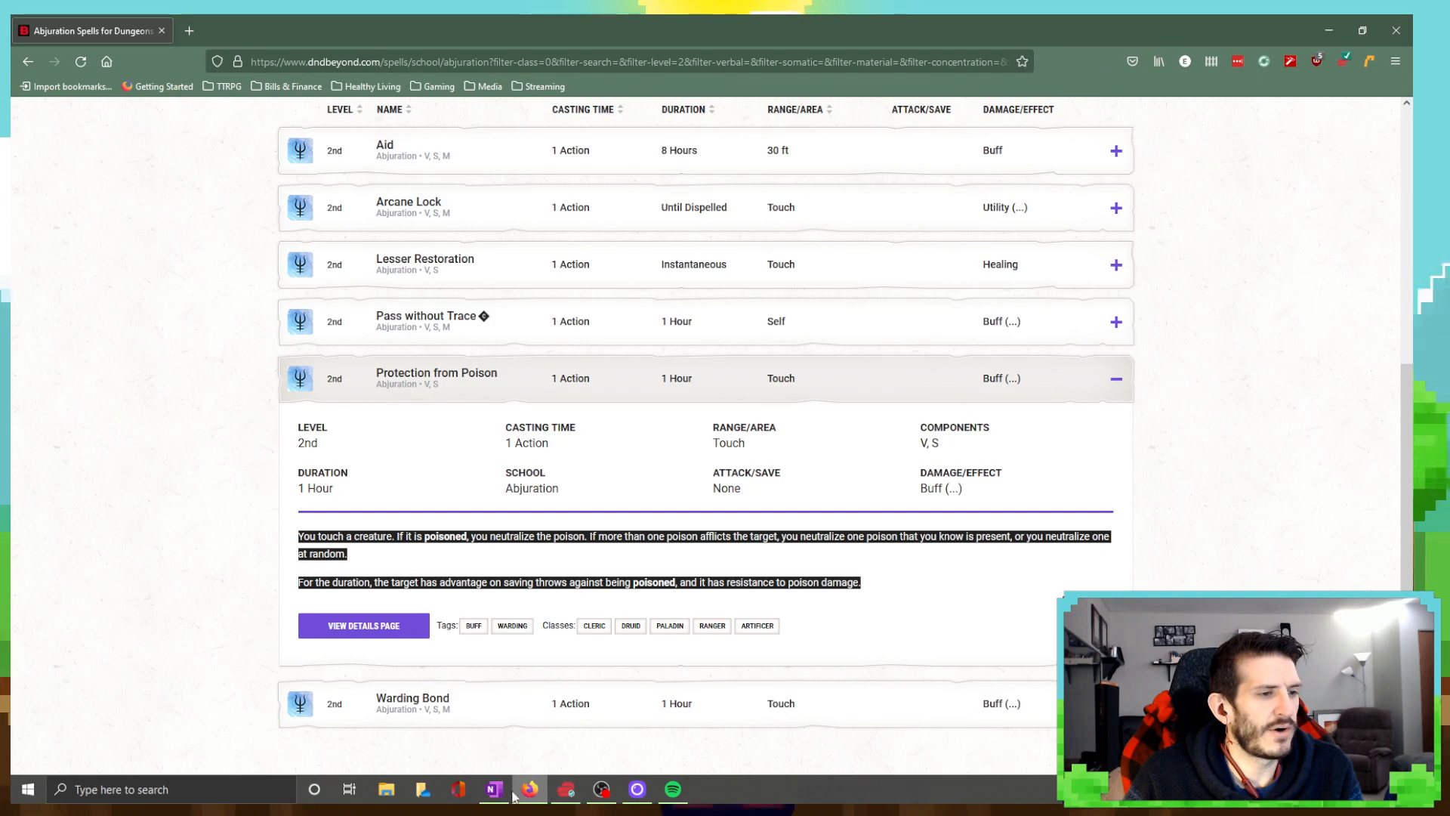
pyautogui.click(495, 790)
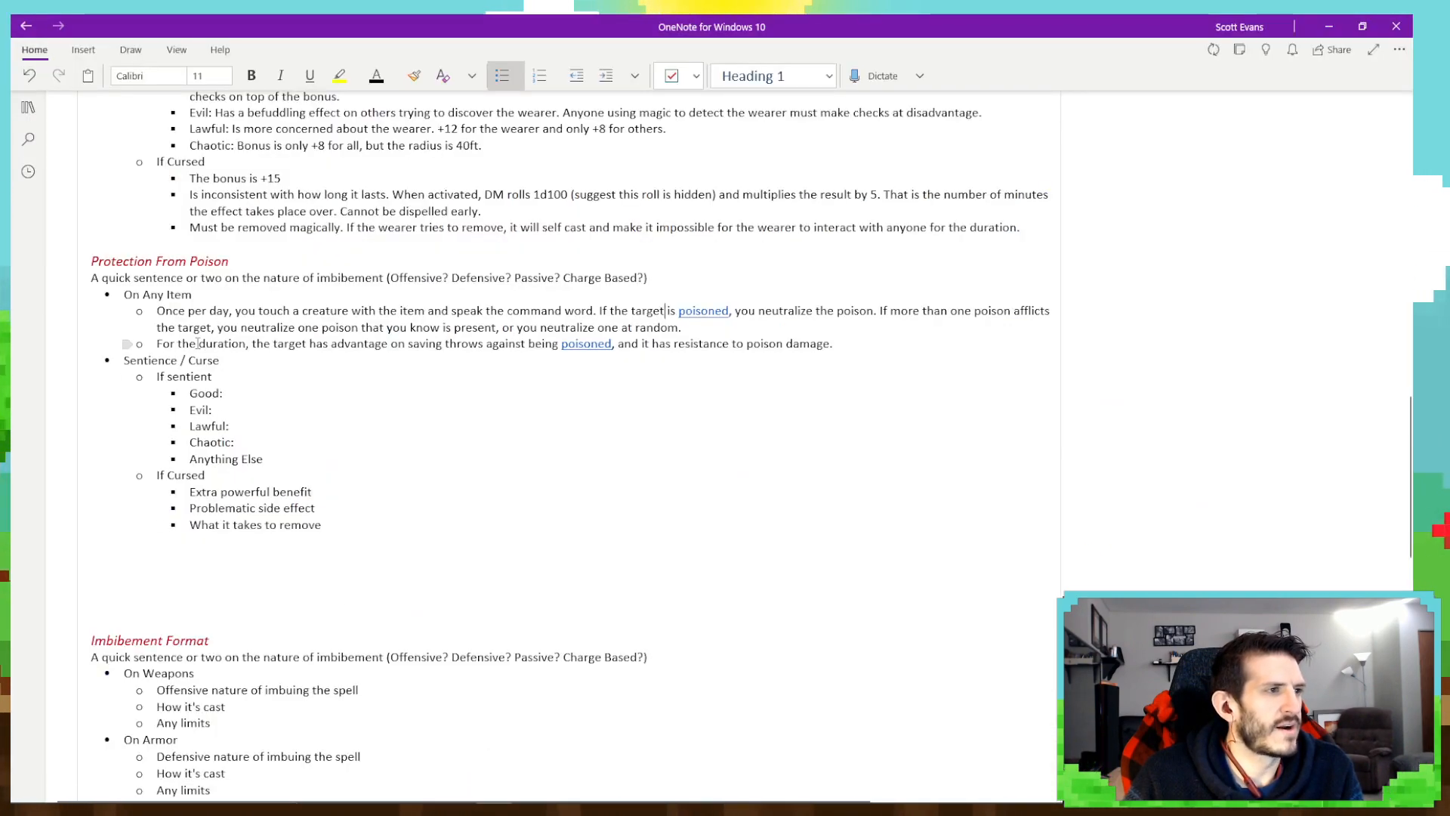
pyautogui.moveTo(198, 343); pyautogui.dragTo(251, 340)
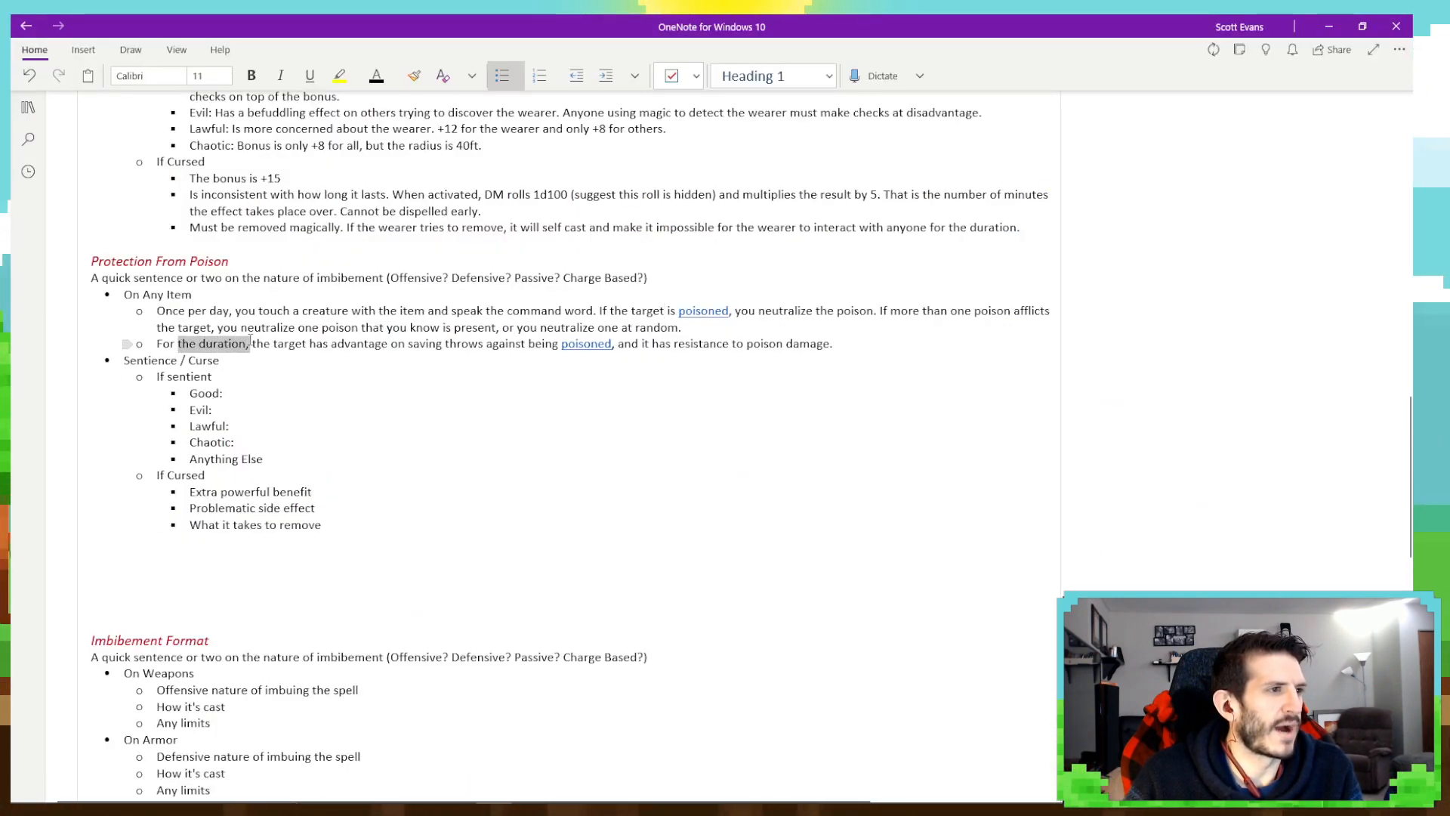
pyautogui.write('one ho')
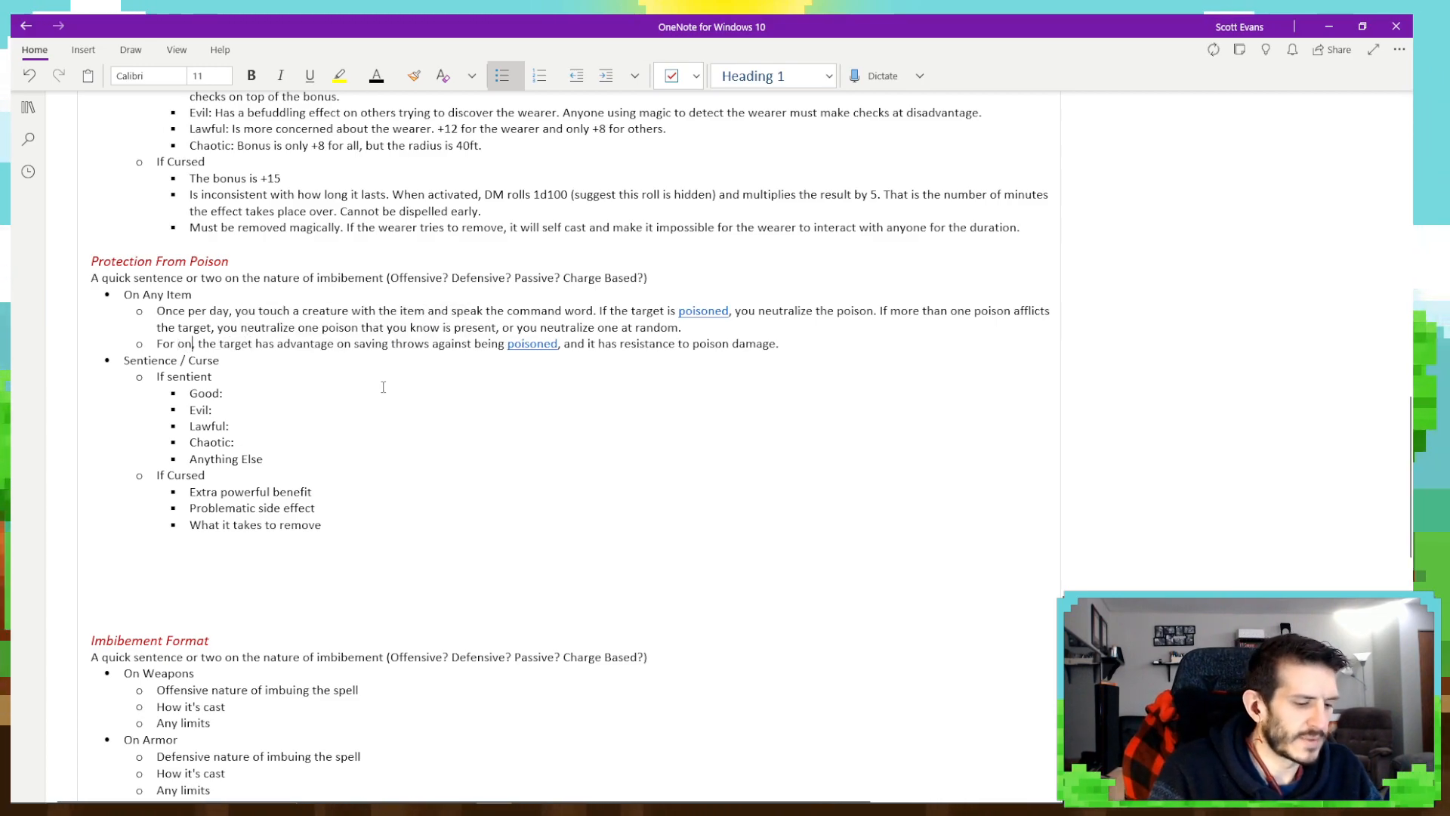
pyautogui.write('ur')
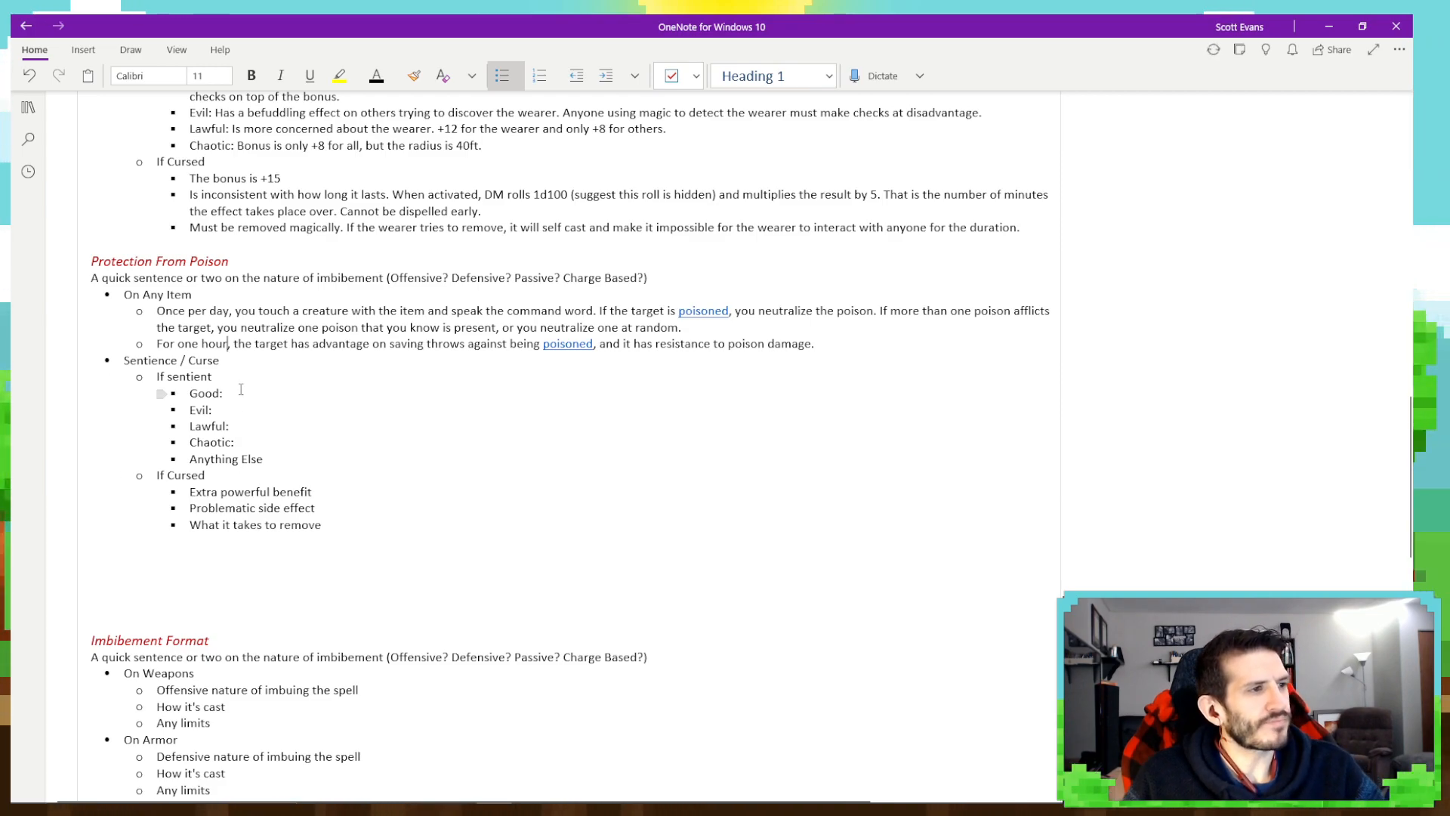
# - Delete the template's placeholder sentence about the nature of imbibement below the Protection From Poison heading
pyautogui.click(288, 389)
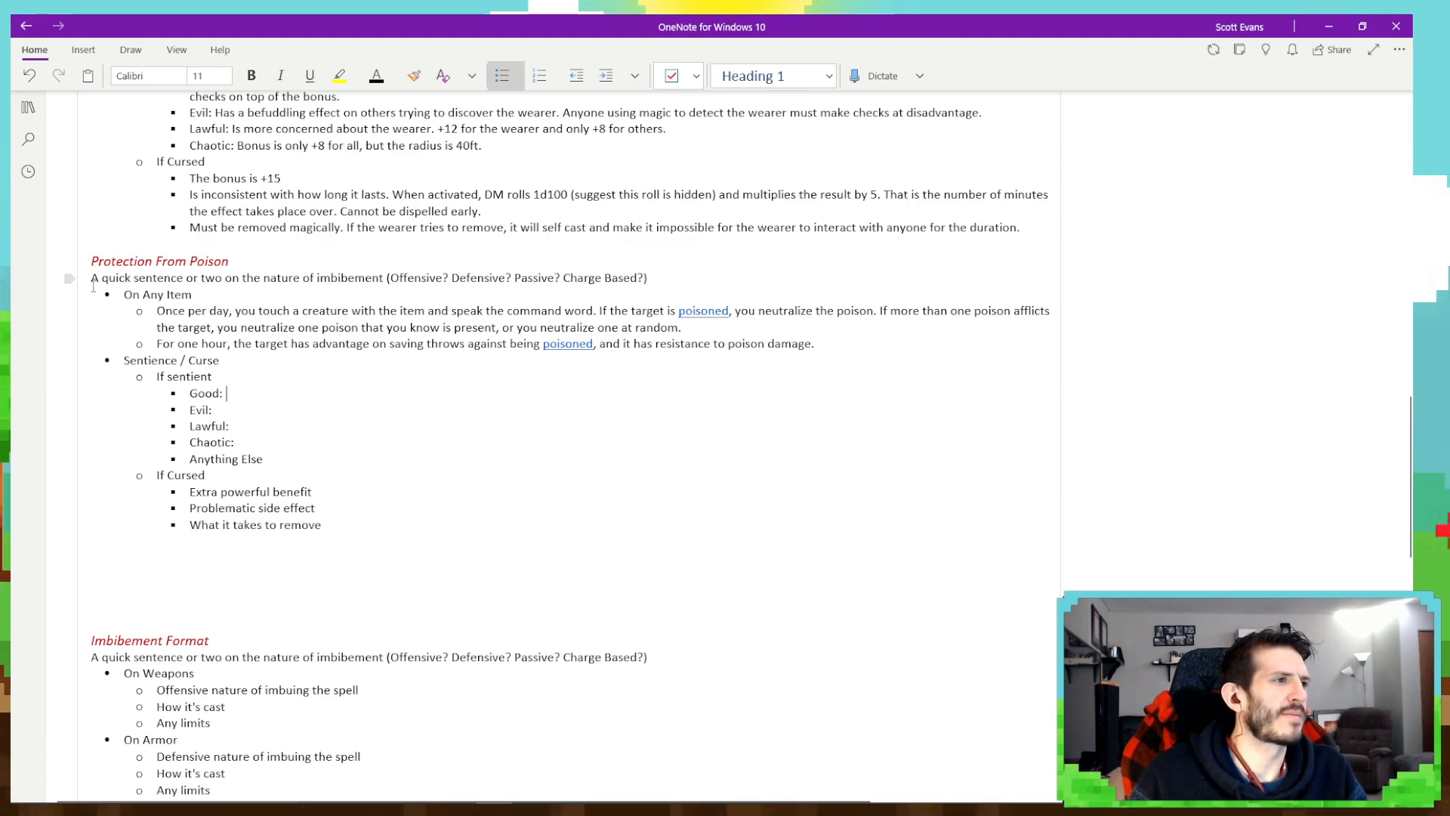
pyautogui.moveTo(80, 282); pyautogui.dragTo(636, 273)
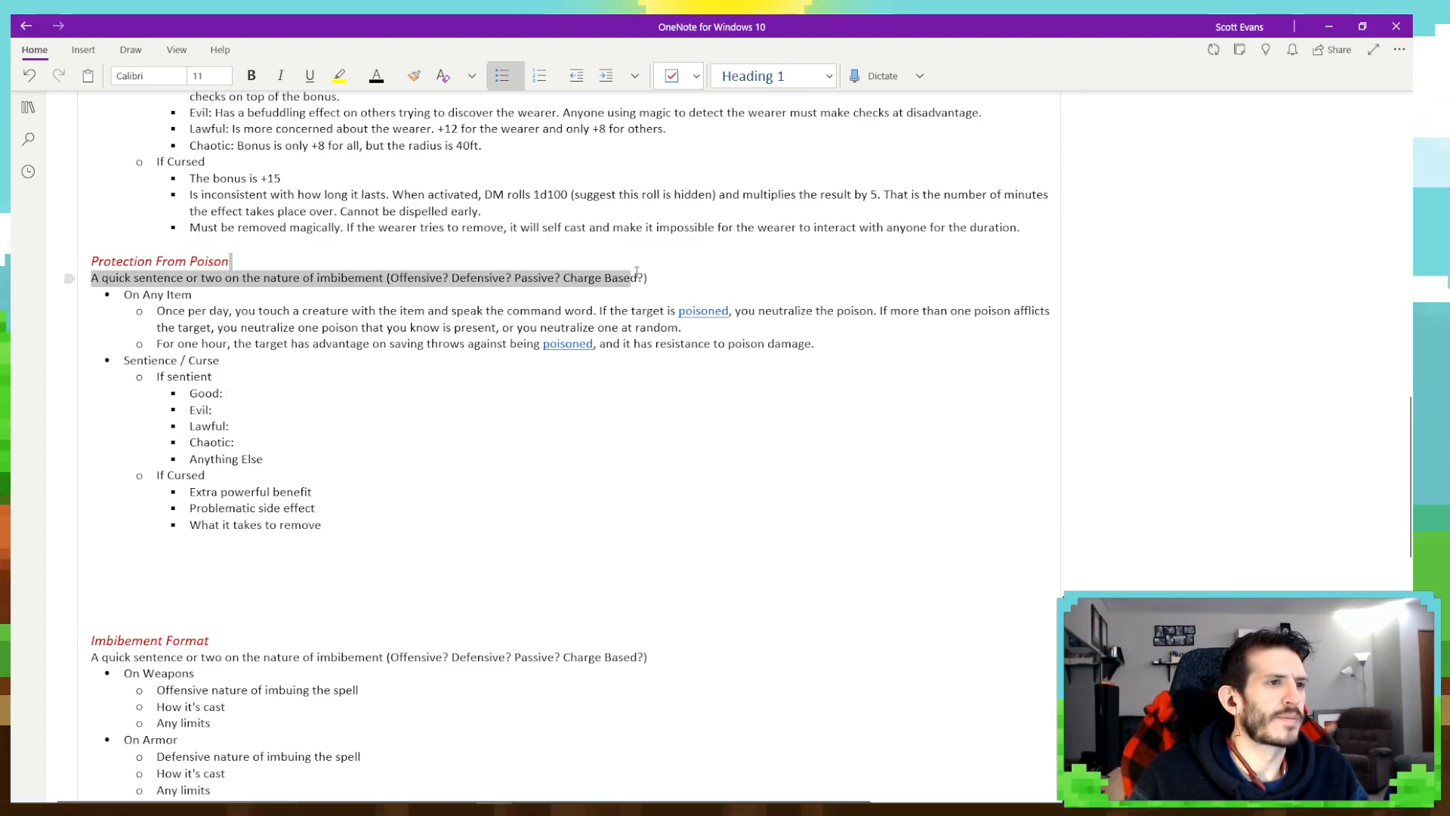
pyautogui.click(92, 280)
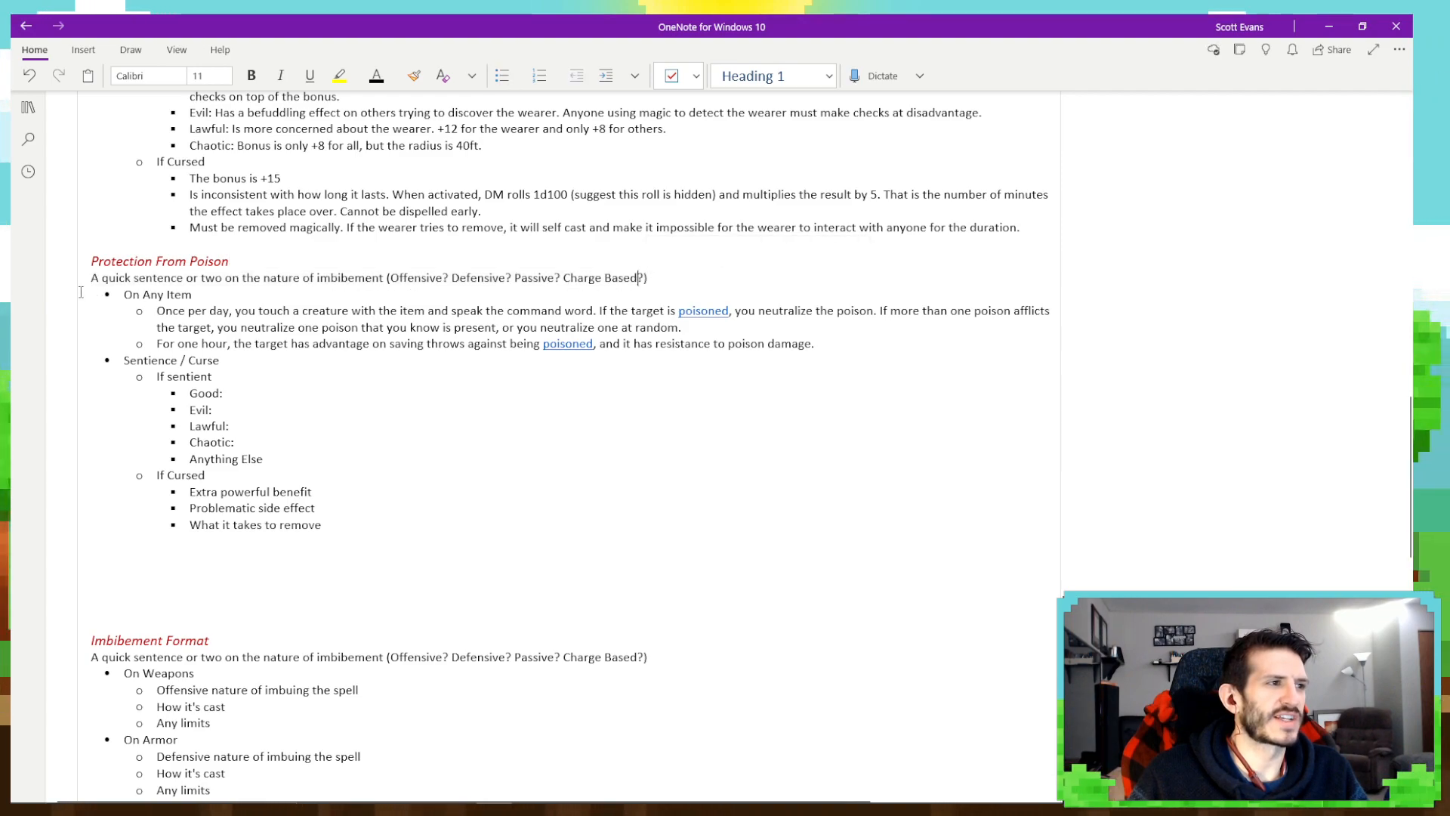
pyautogui.moveTo(92, 281); pyautogui.dragTo(648, 278)
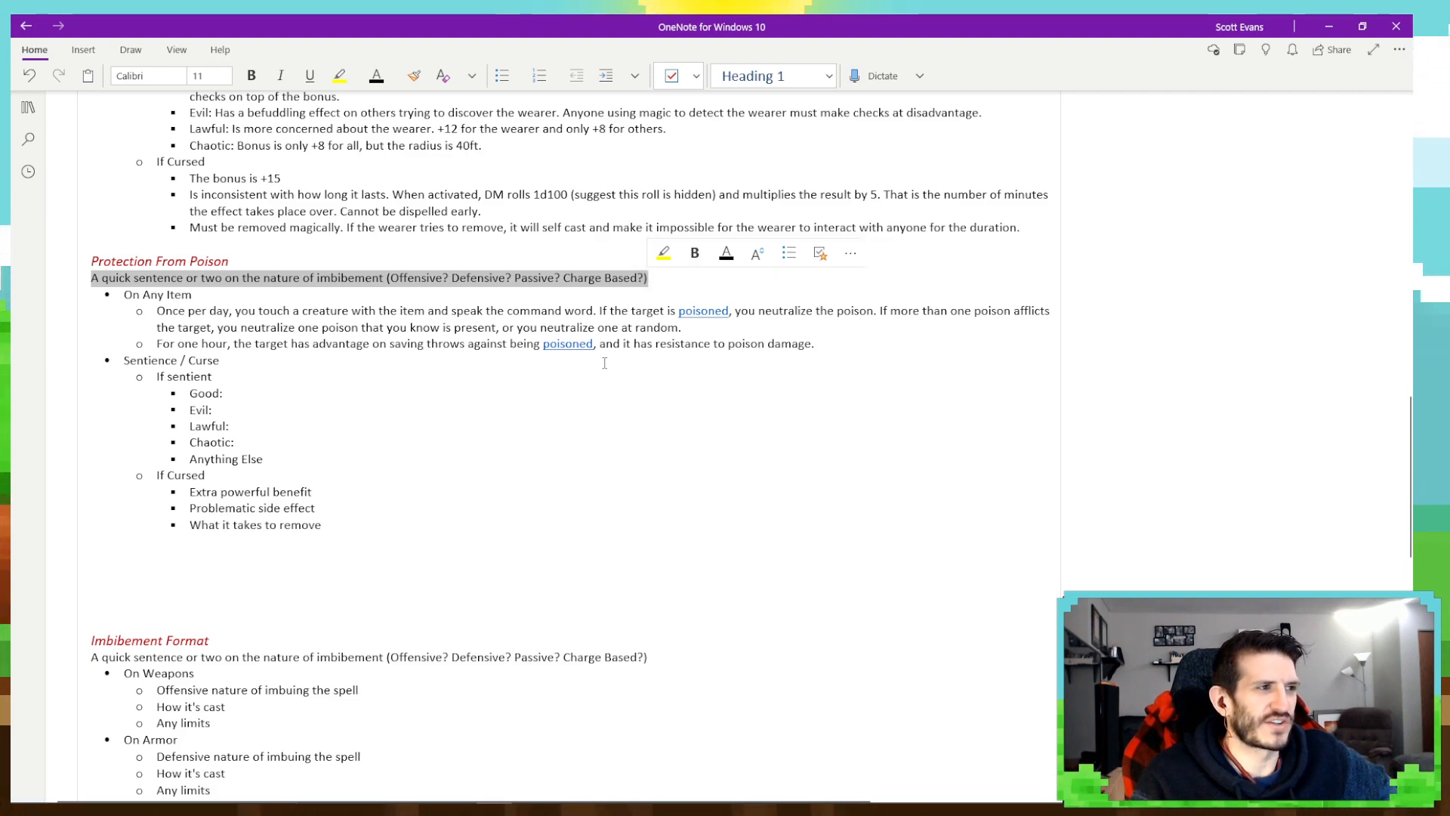
pyautogui.press('Delete')
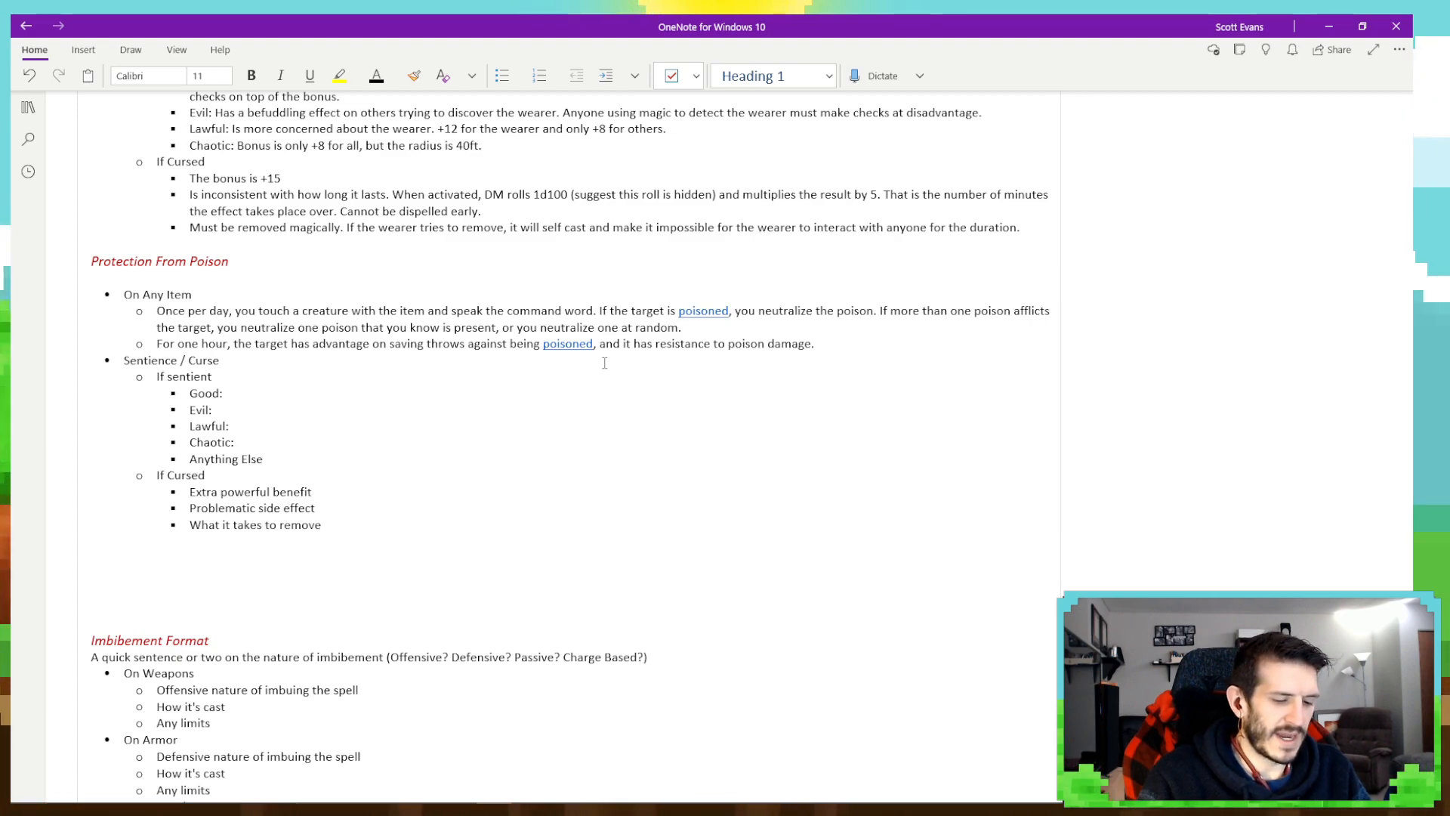
# - Add the underlined item name "Poison Control Glove" on the empty line below the Protection From Poison heading
pyautogui.click(310, 76)
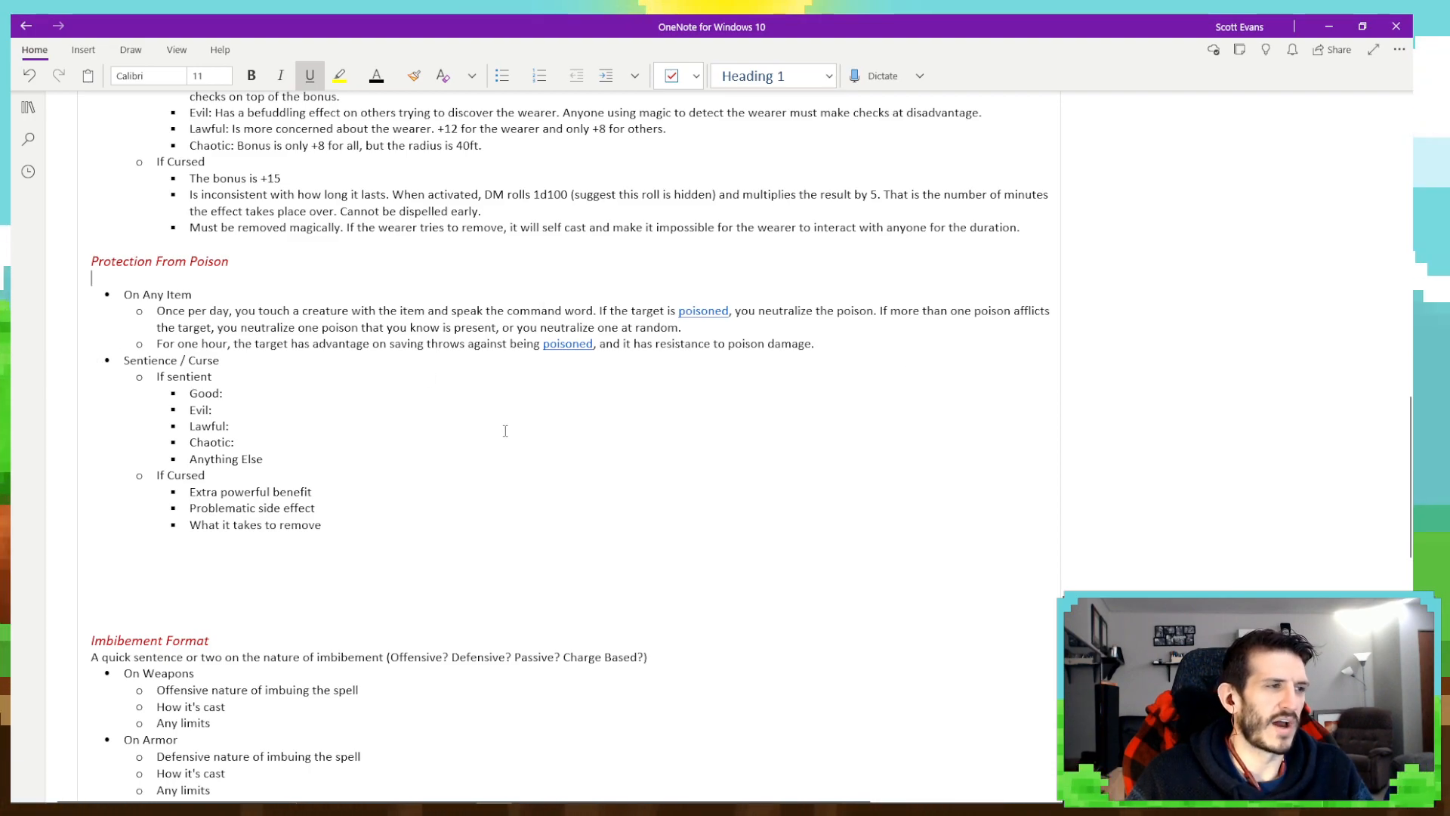
pyautogui.write('P')
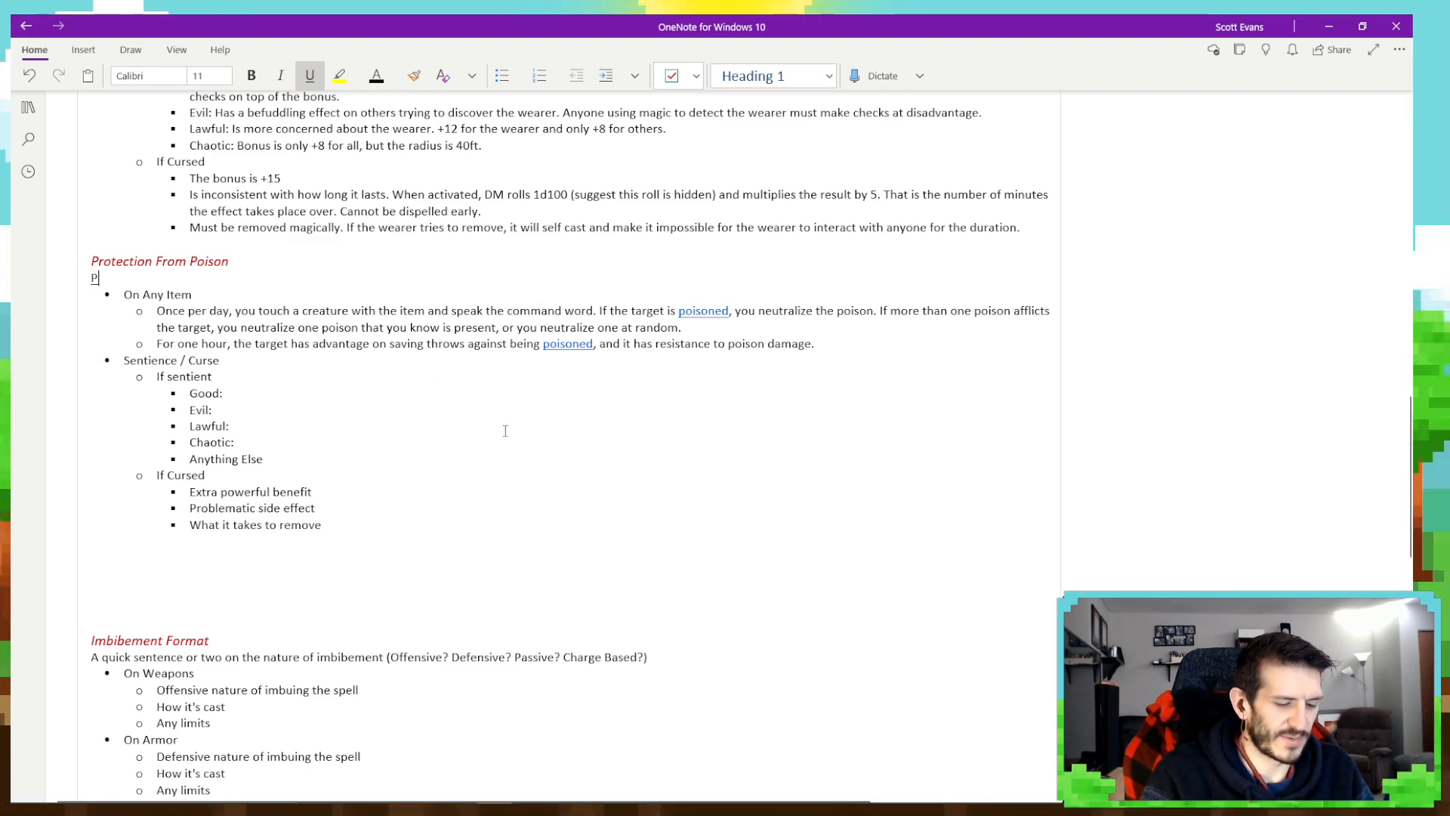
pyautogui.write('oison Control')
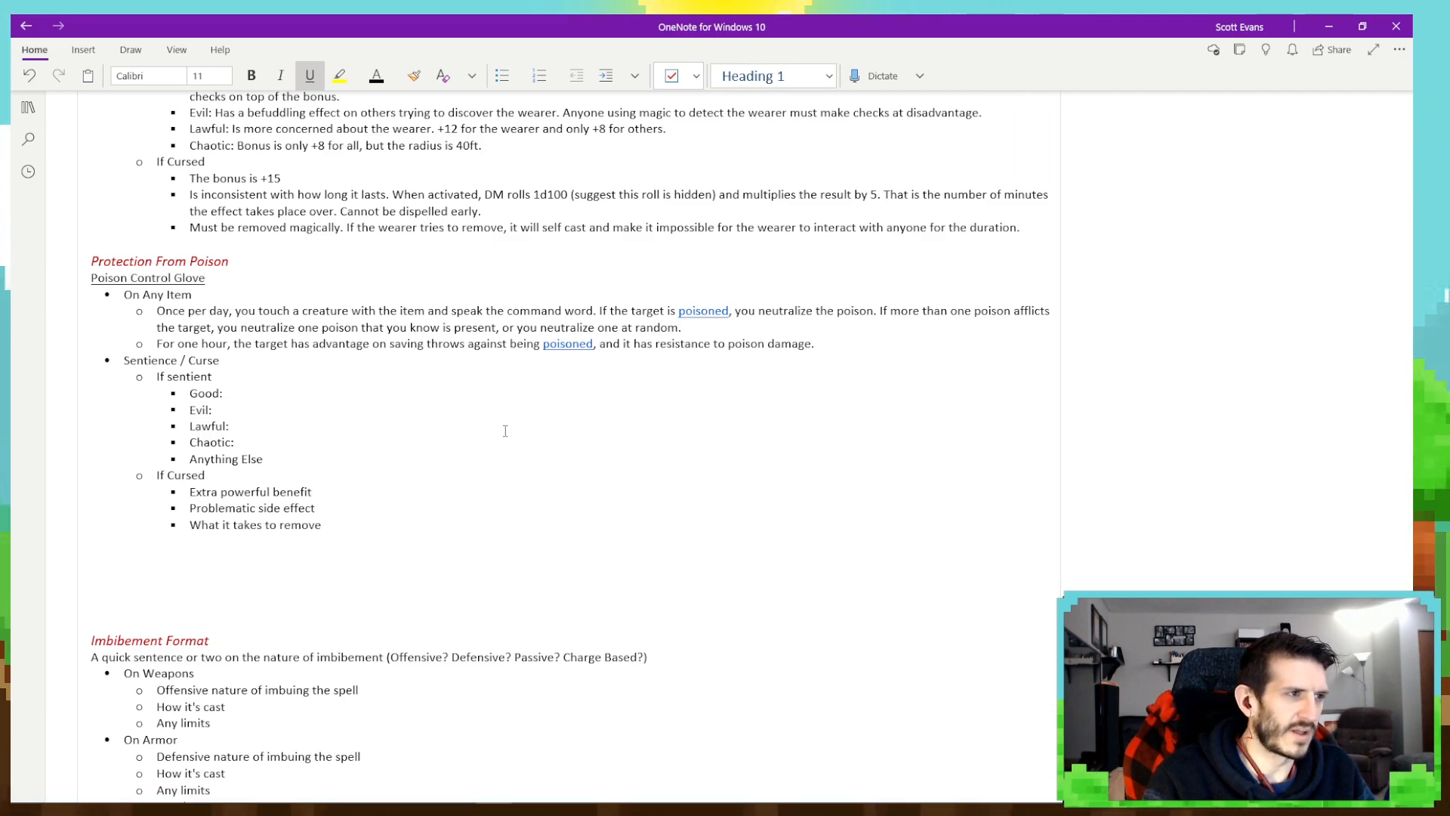
pyautogui.write(' Glove')
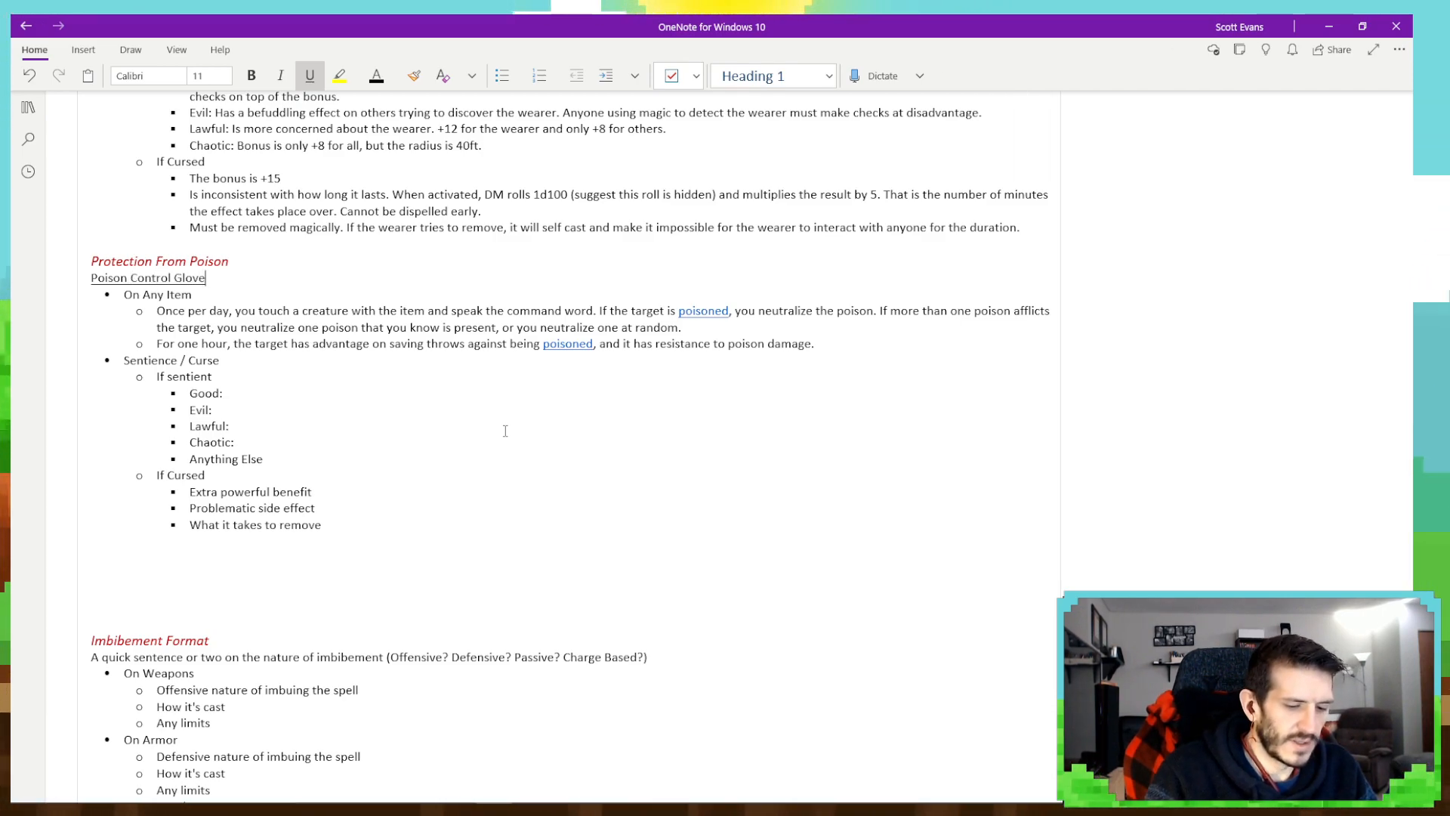
# - Start a non-underlined description after the item name Poison Control Glove: "- Popular among emergency healers and medics, this glove can be"
pyautogui.hotkey('ctrl', 'u')
pyautogui.write('- Popu')
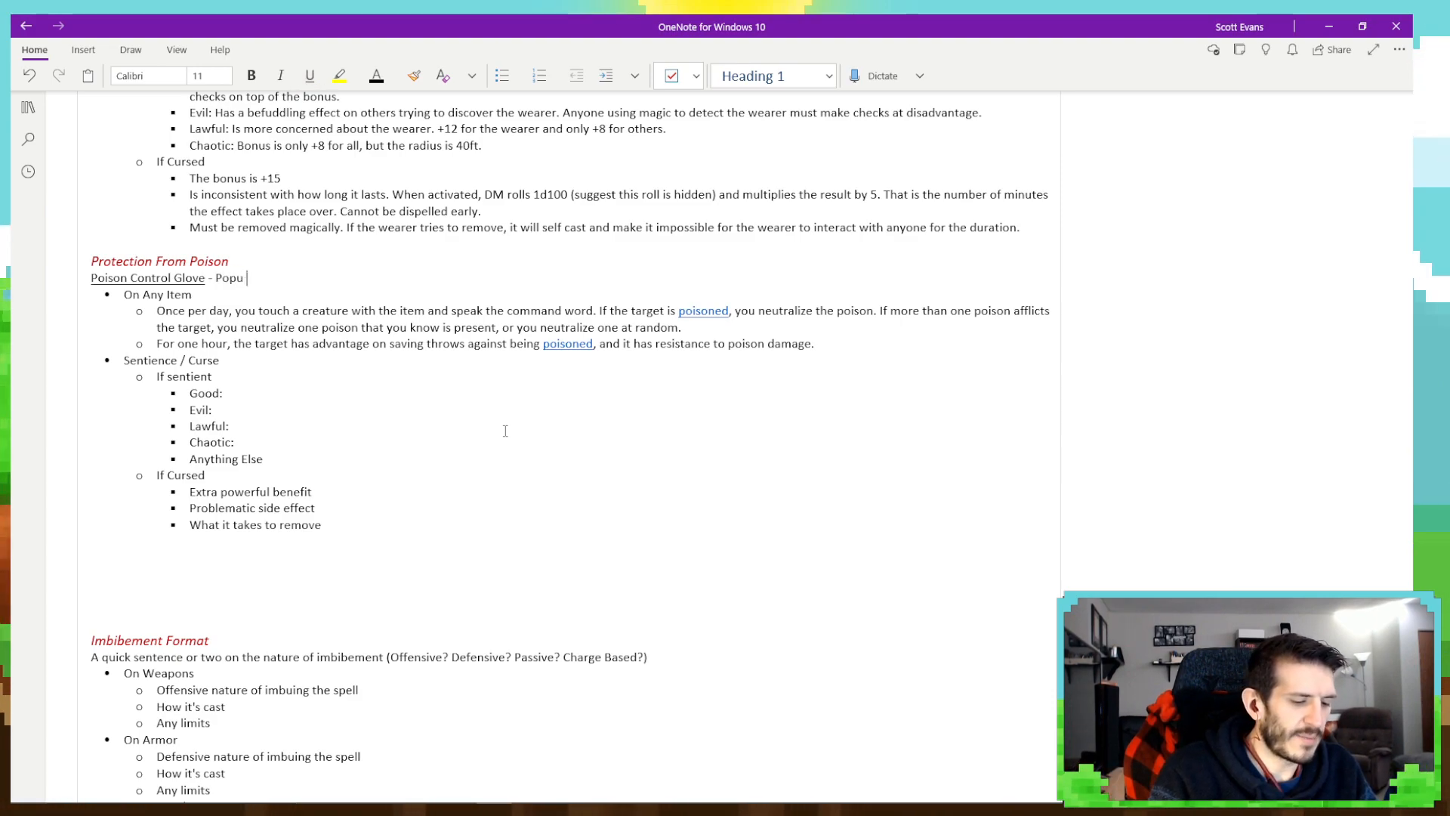
pyautogui.write('lar among emer')
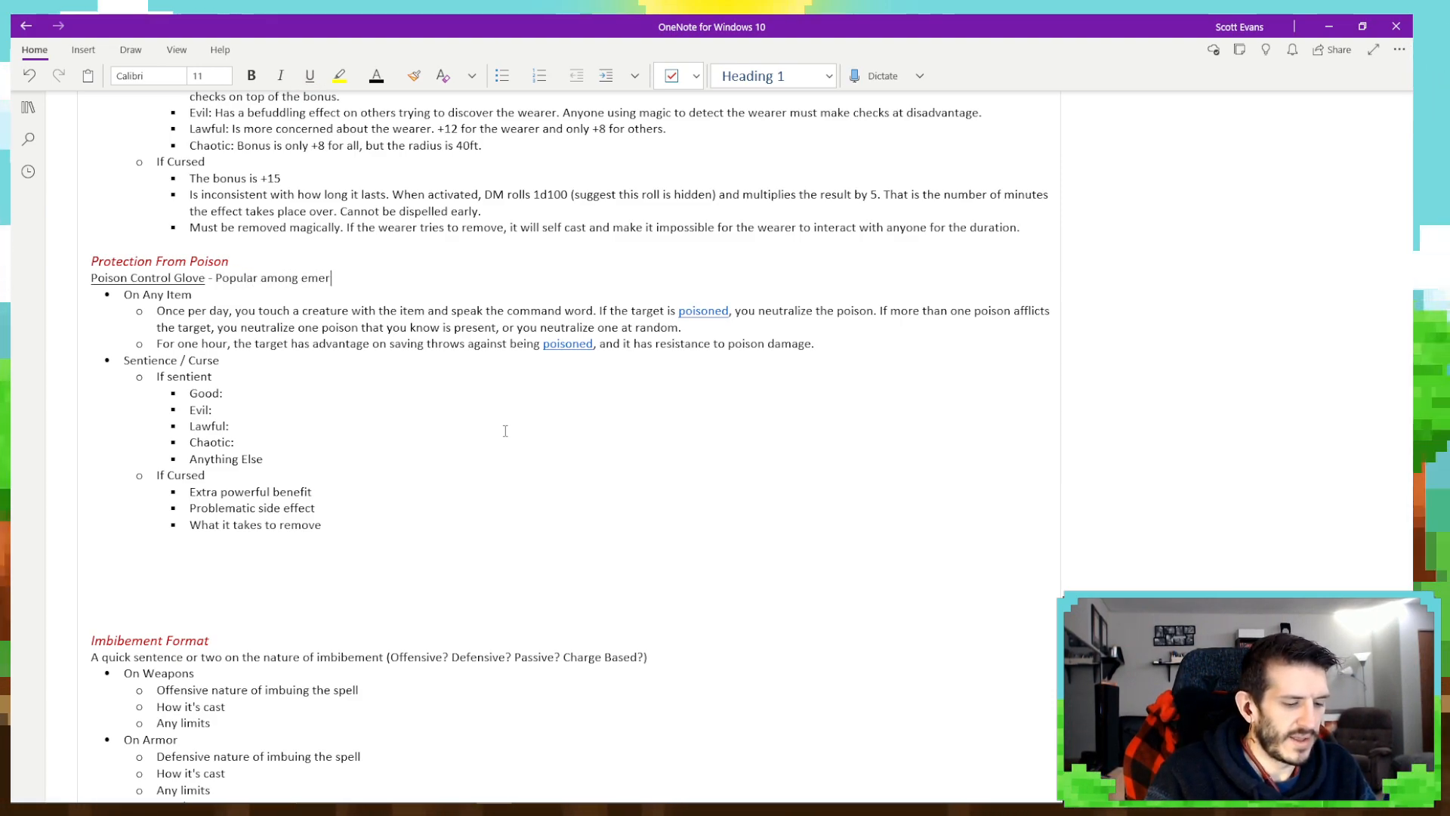
pyautogui.write('gency ')
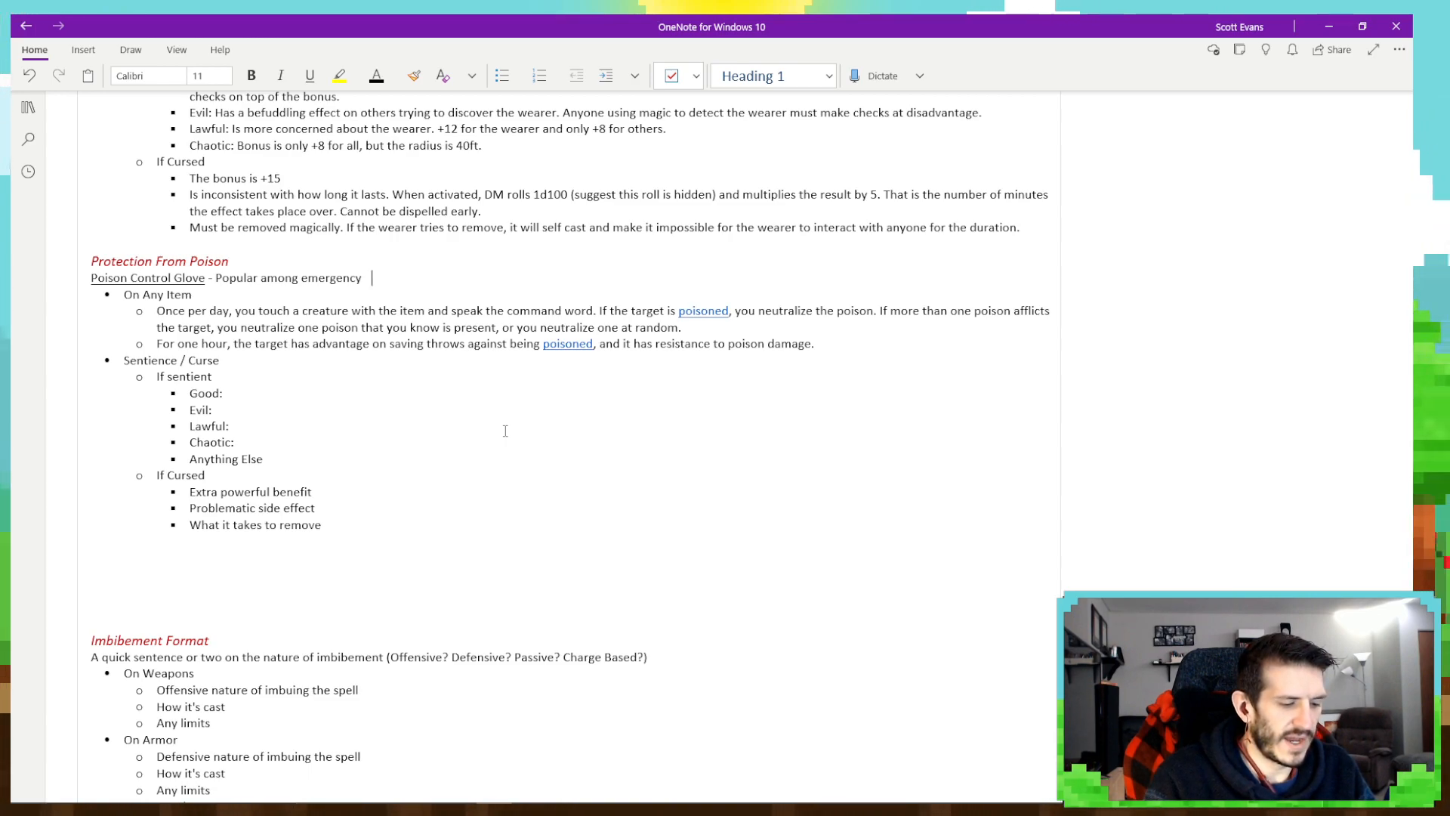
pyautogui.write('heal and medi')
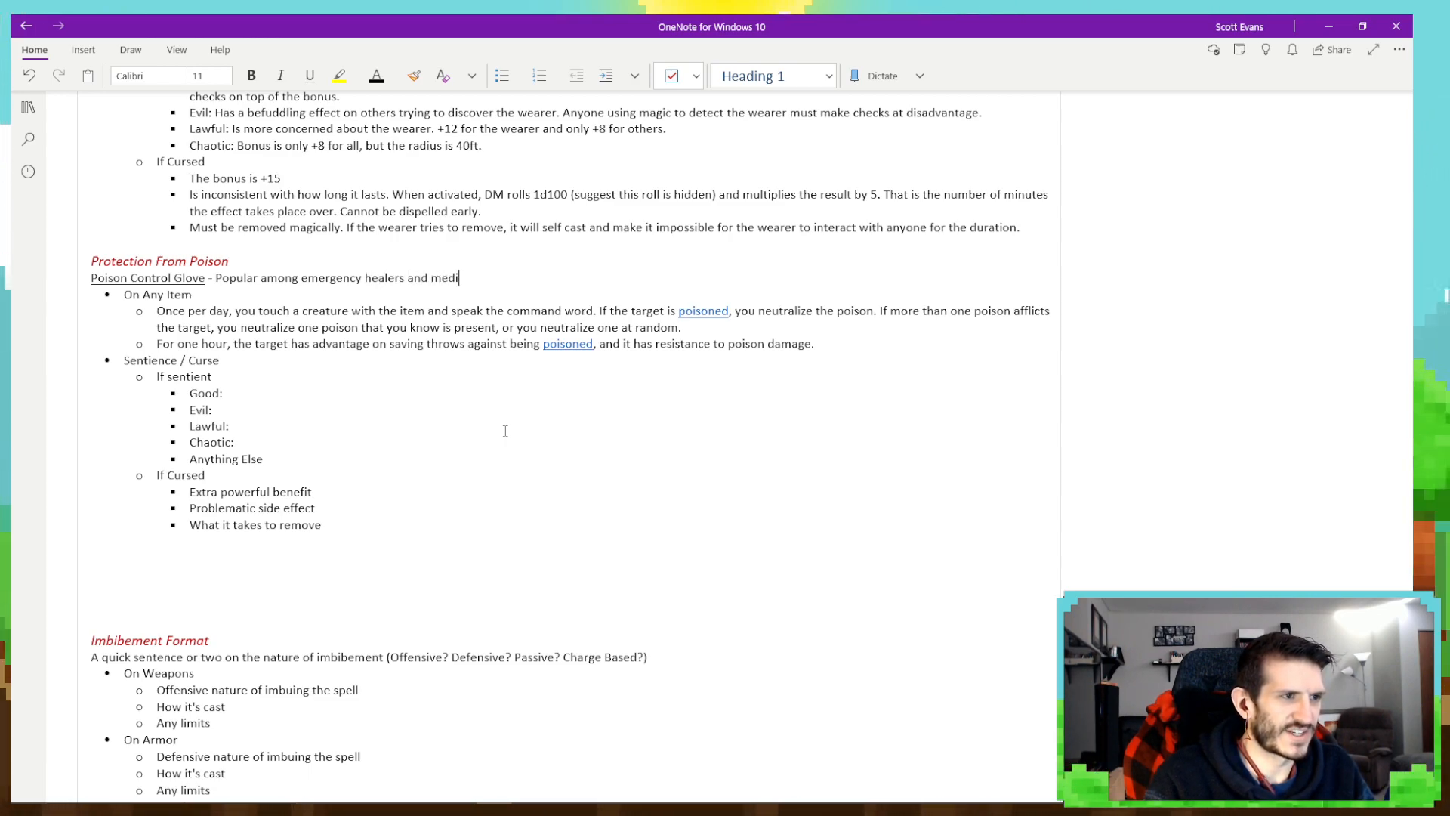
pyautogui.write('cs, this ')
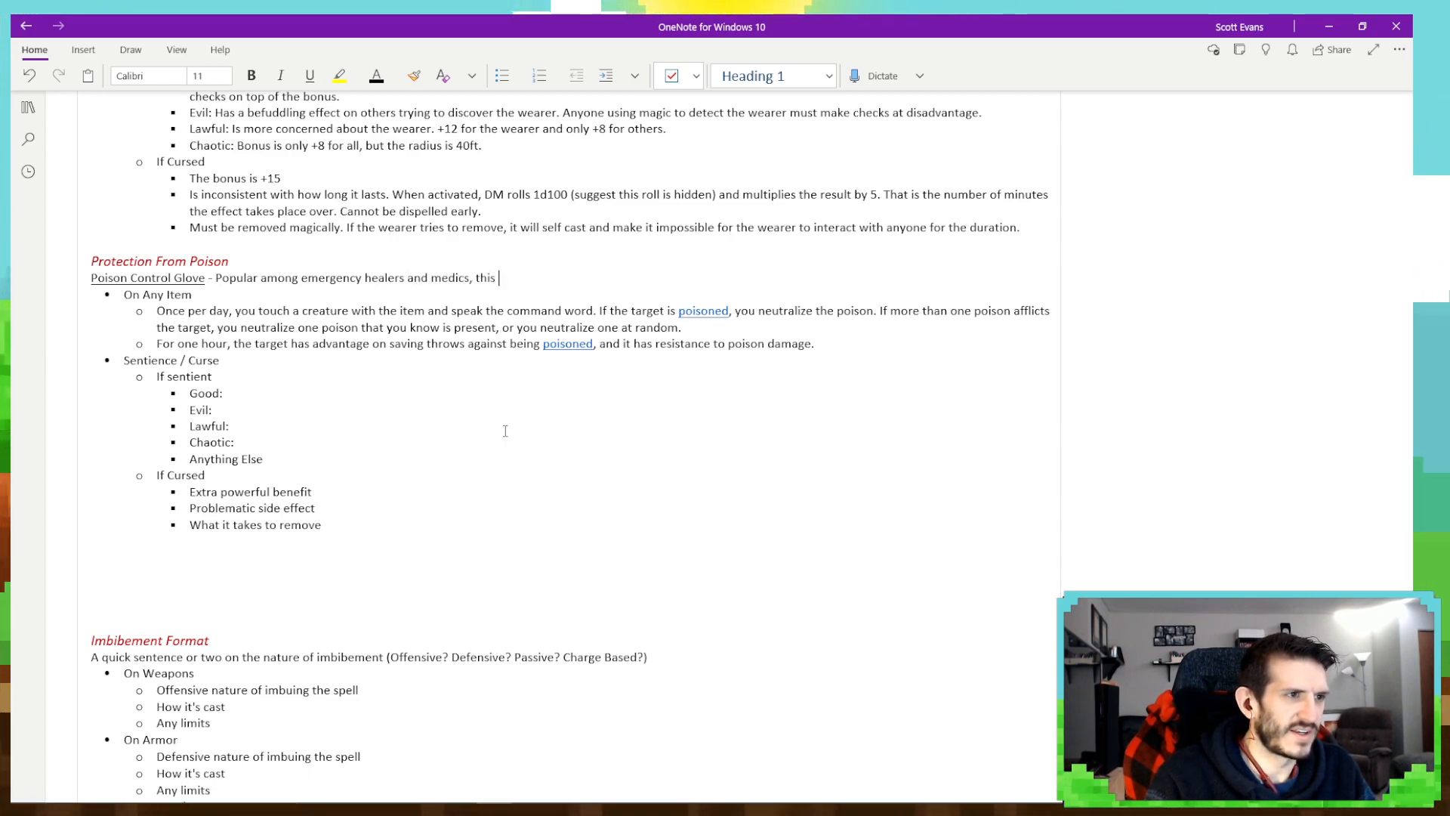
pyautogui.write('glove can be')
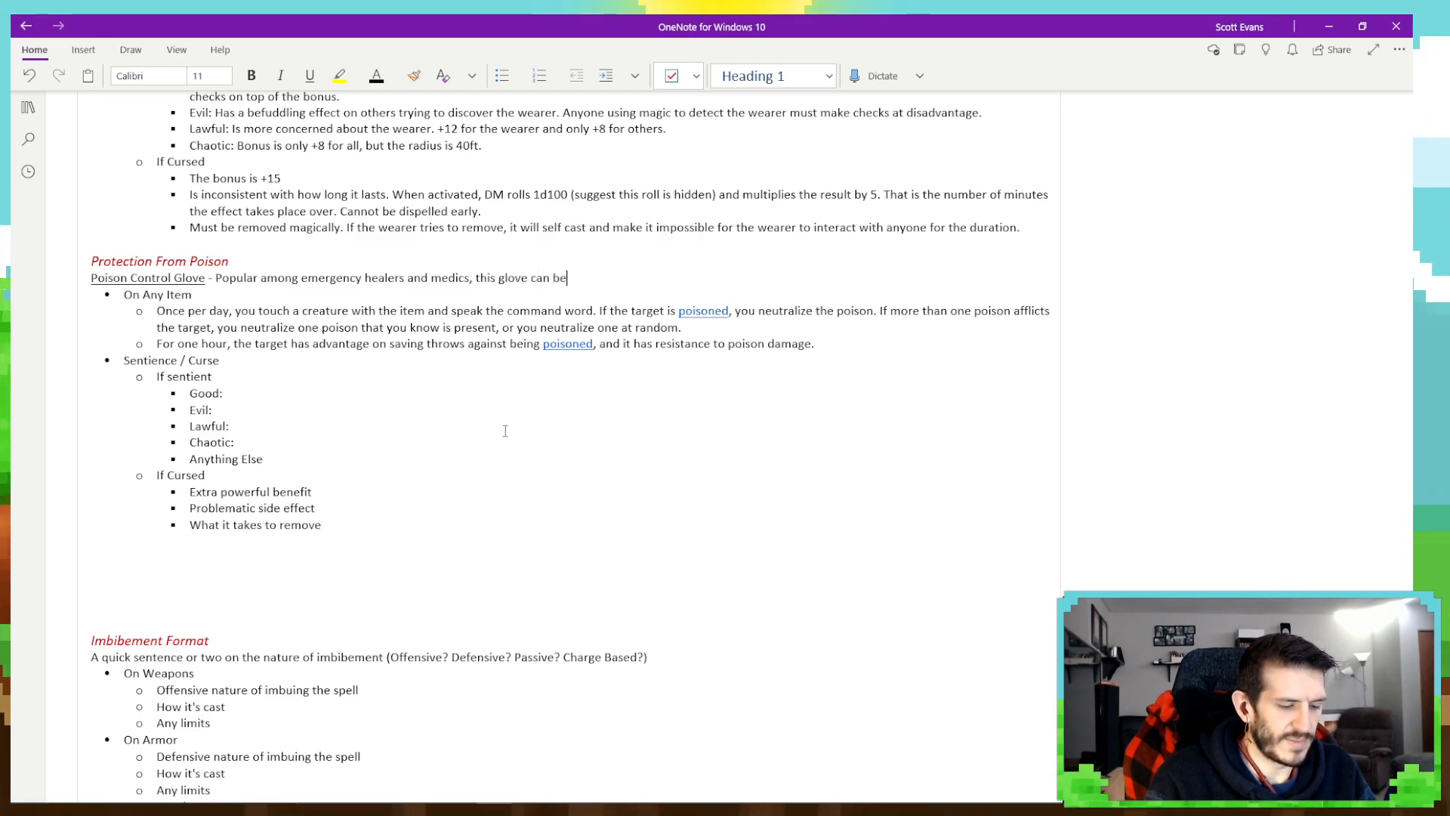
pyautogui.write(' used to quick')
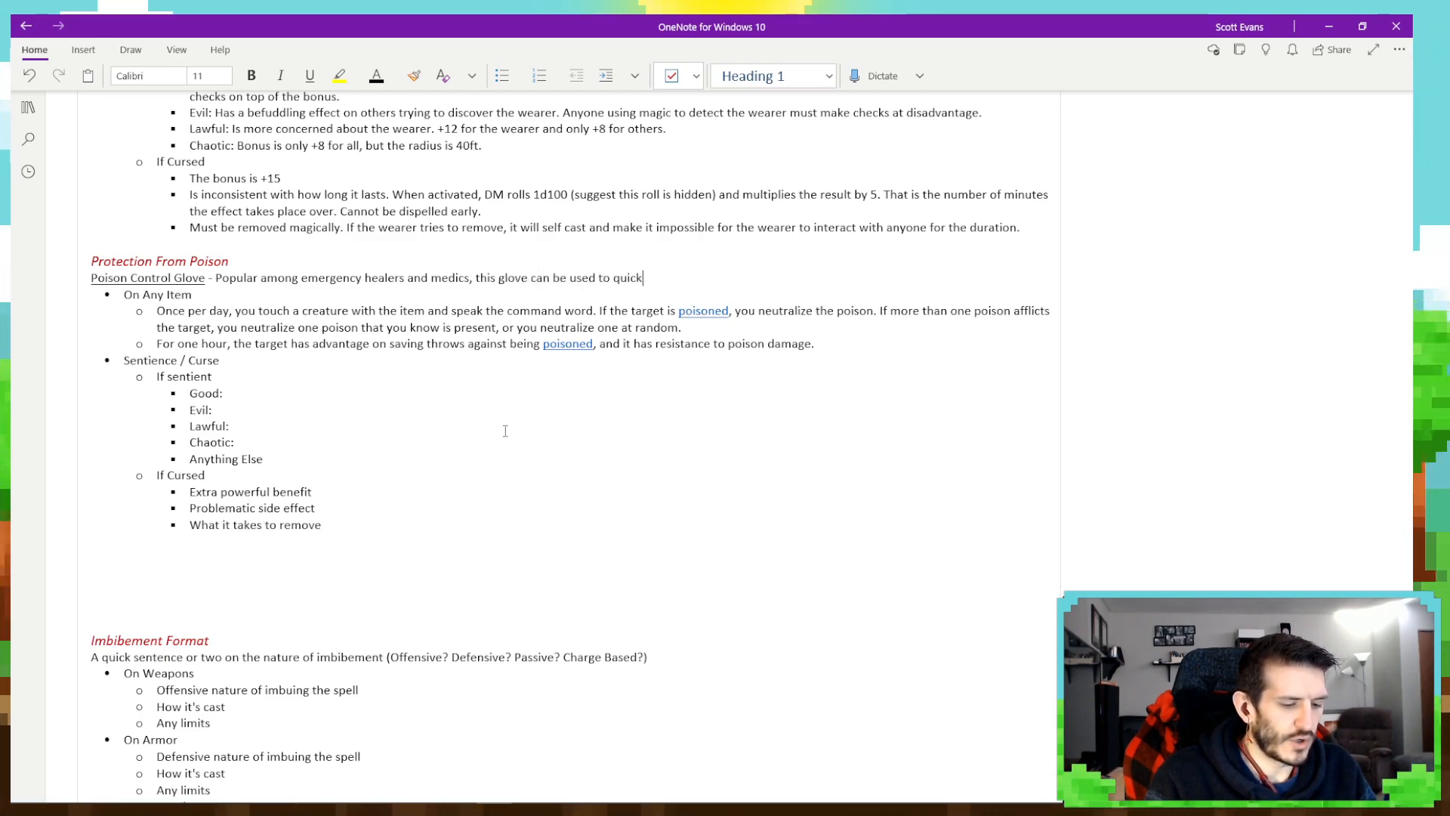
pyautogui.write('ly stop poisoned')
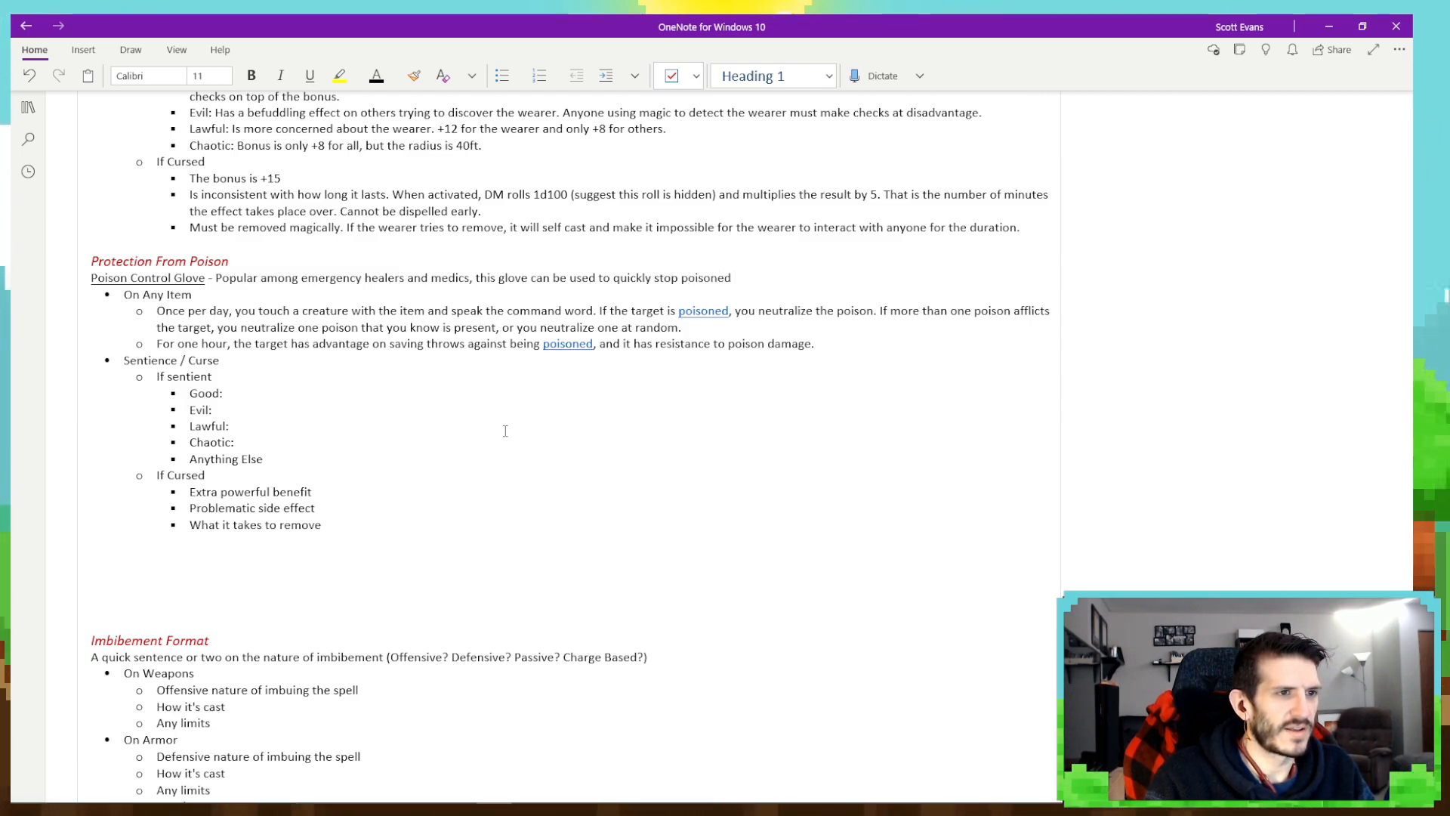
pyautogui.write(' pat')
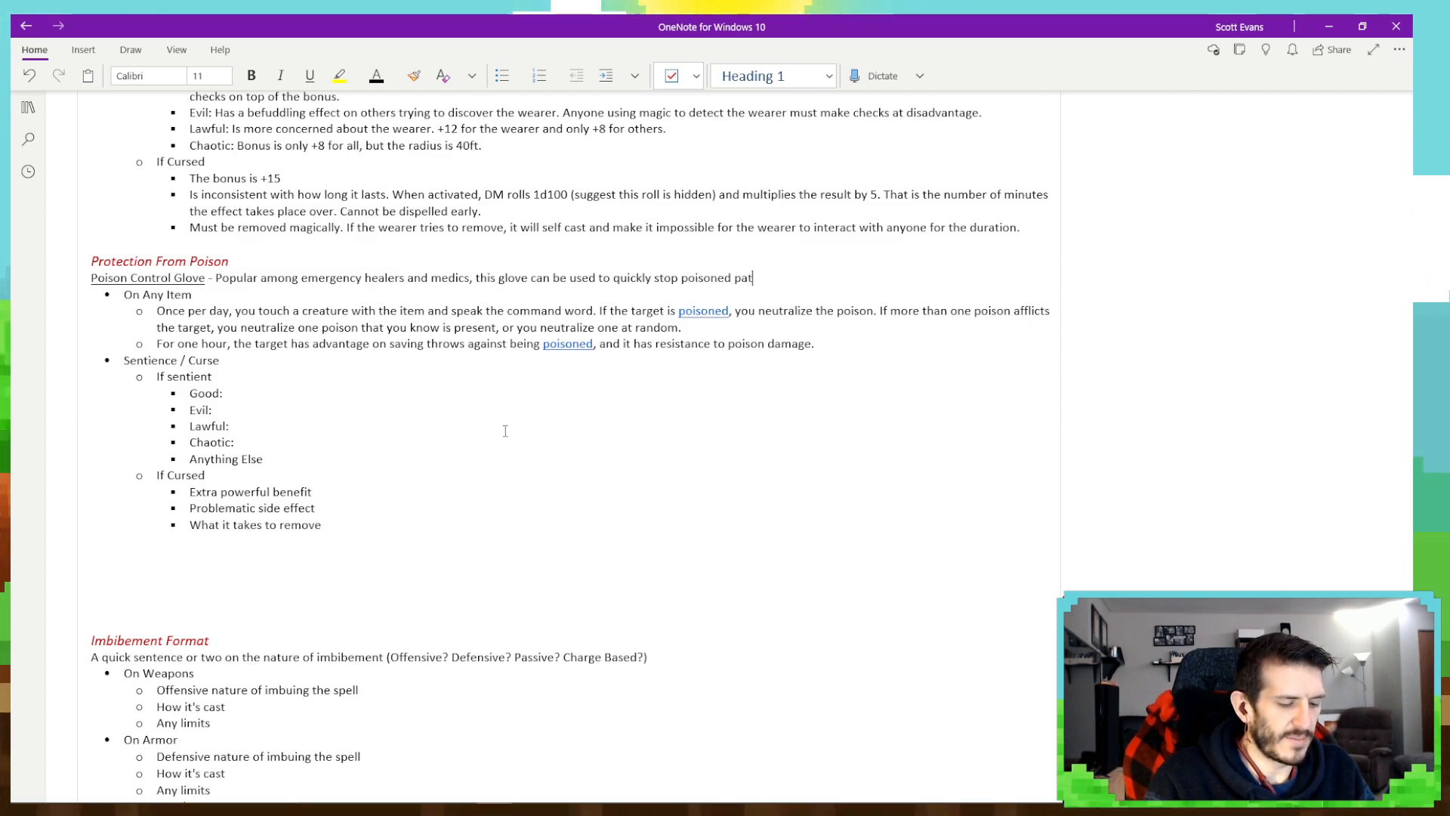
pyautogui.write('ients from g ')
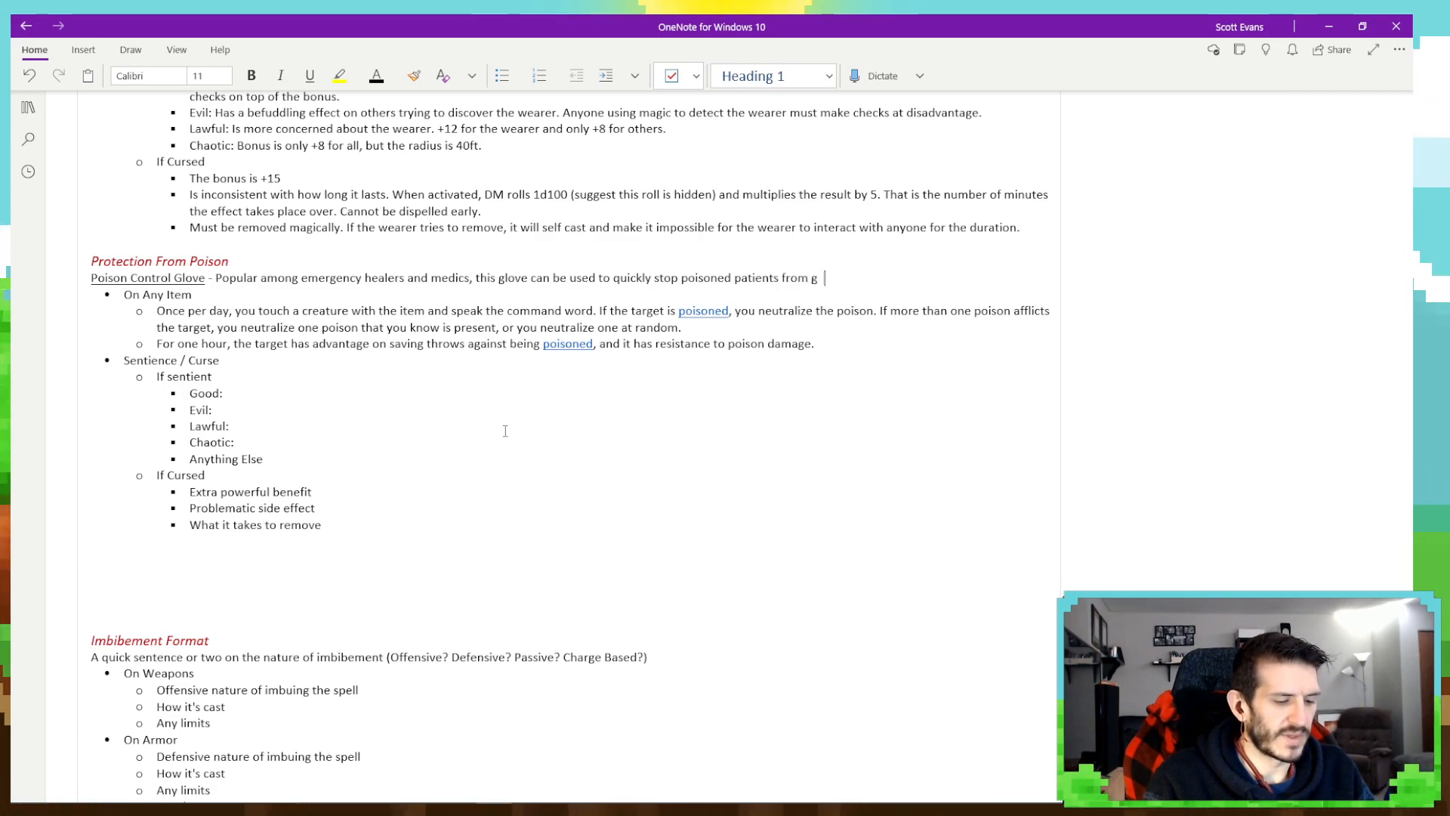
pyautogui.write('etting worse wh')
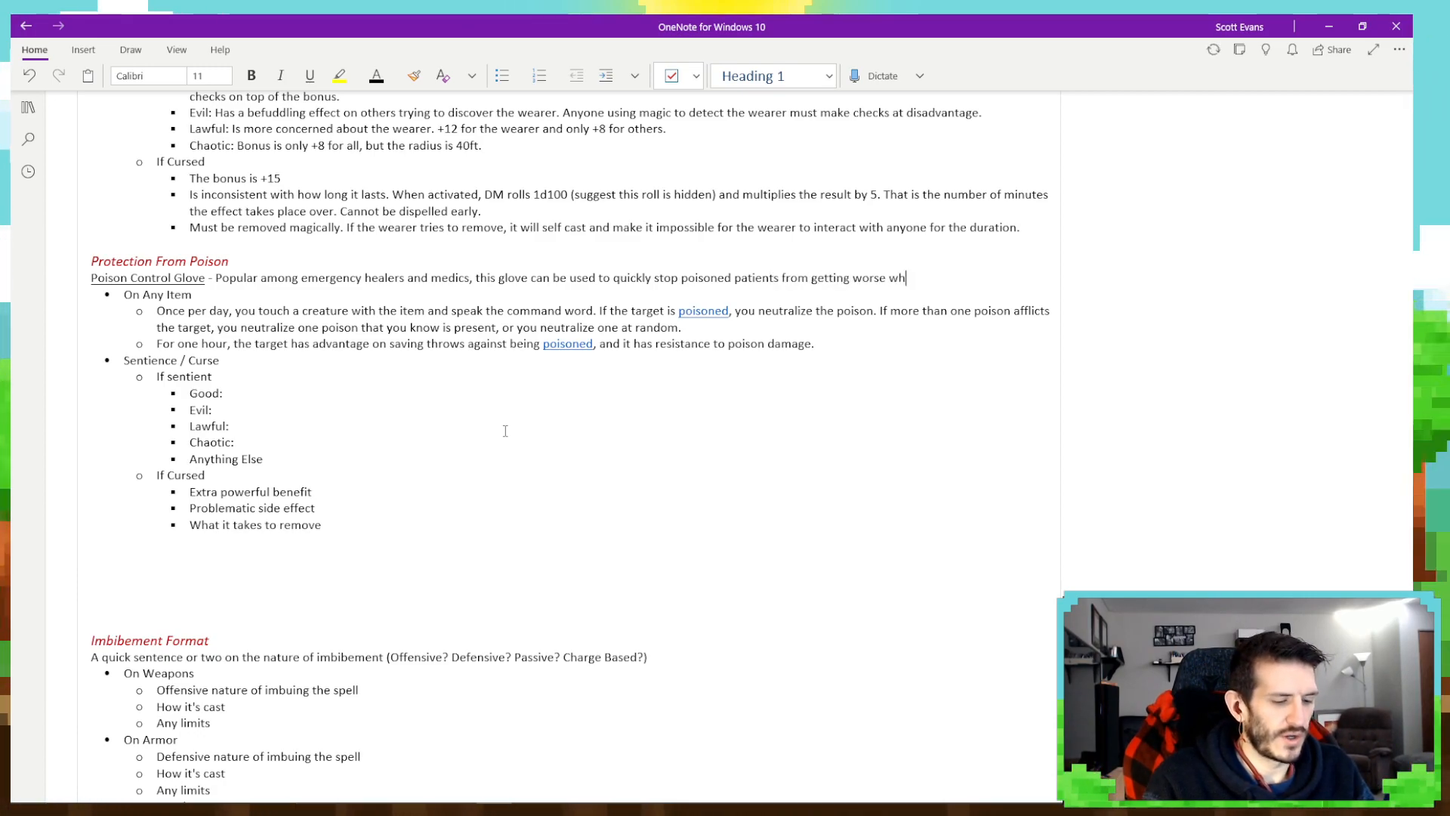
pyautogui.write('ile other ailmen')
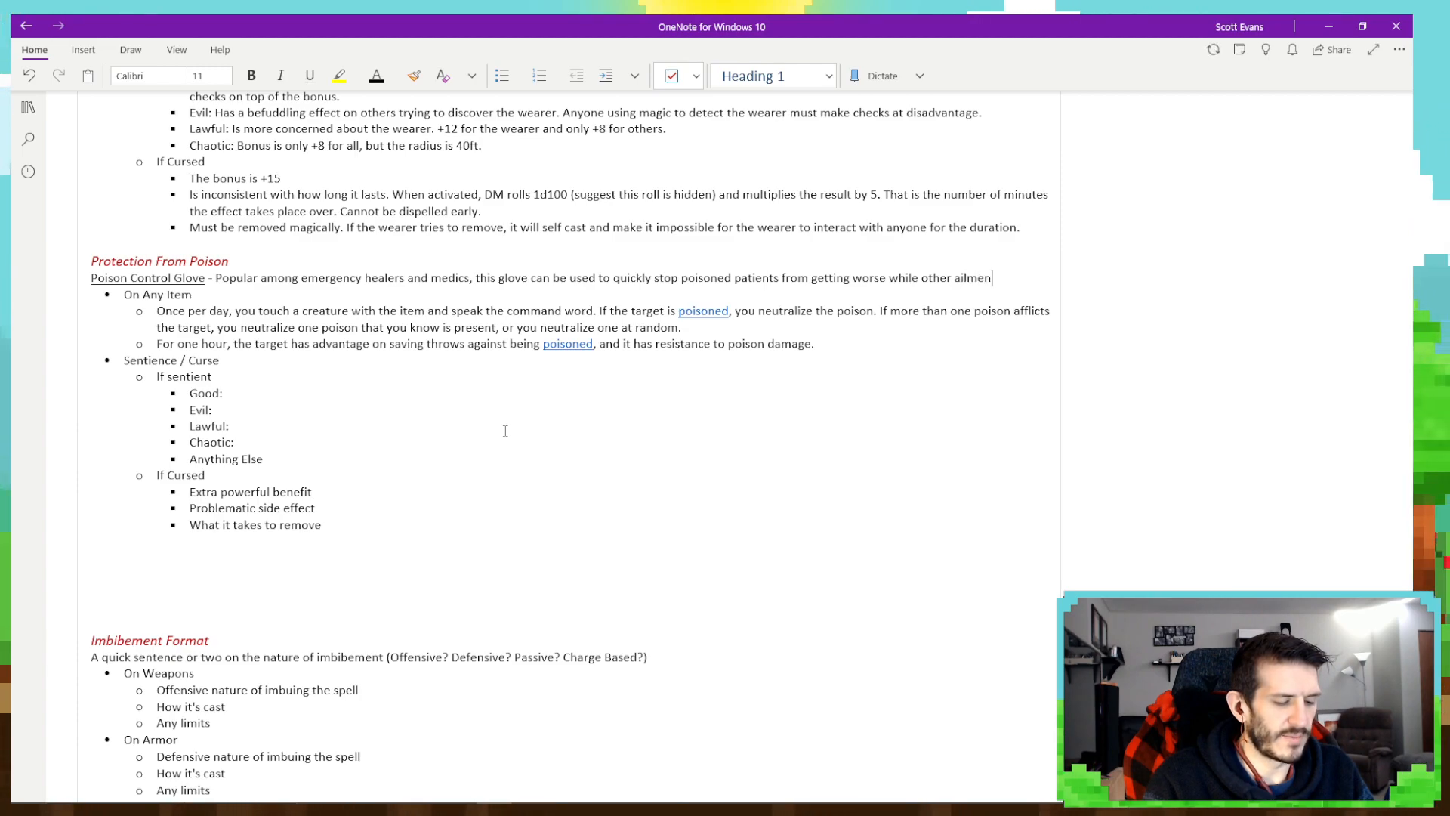
pyautogui.write('ts are assessed.')
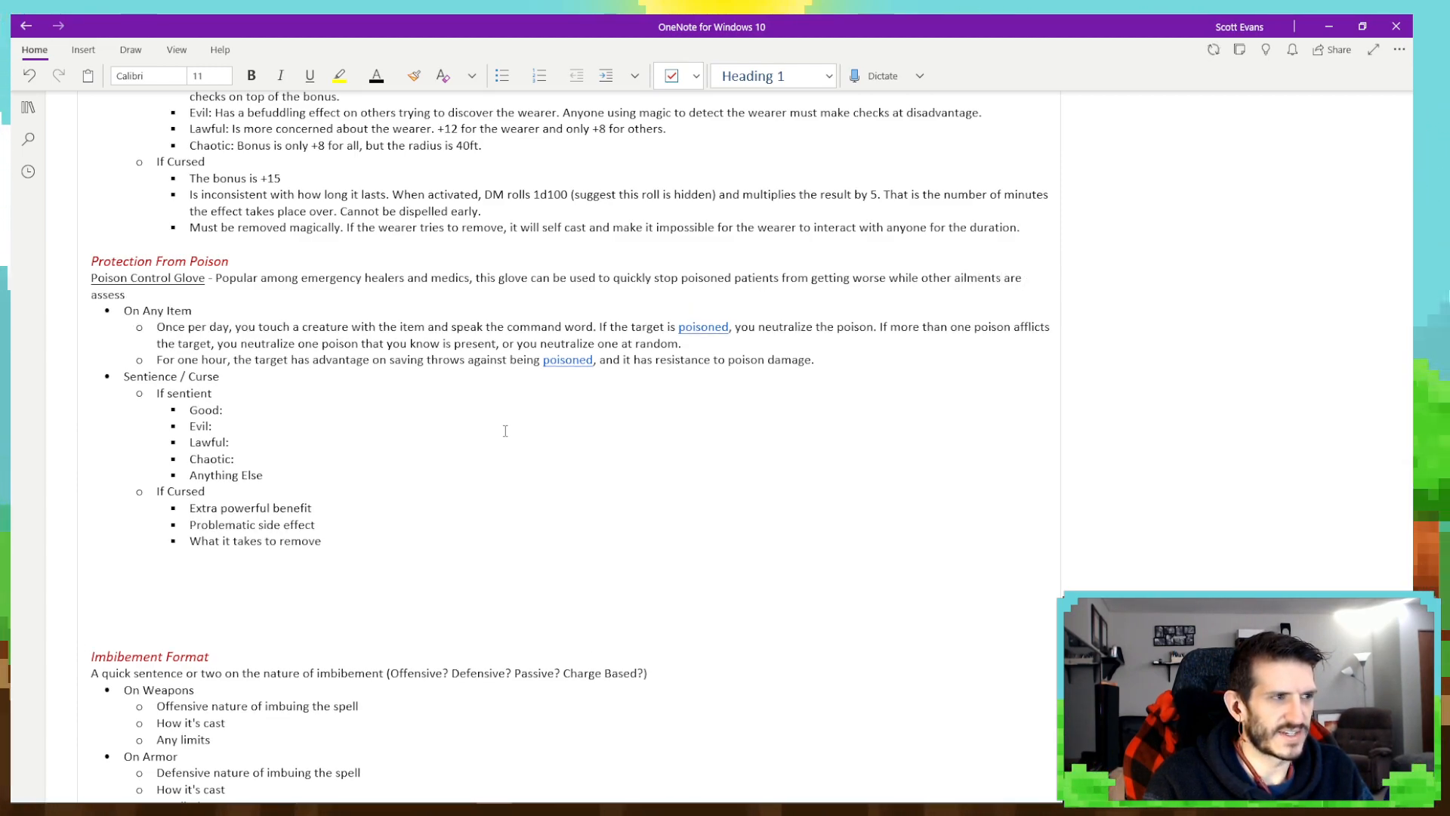
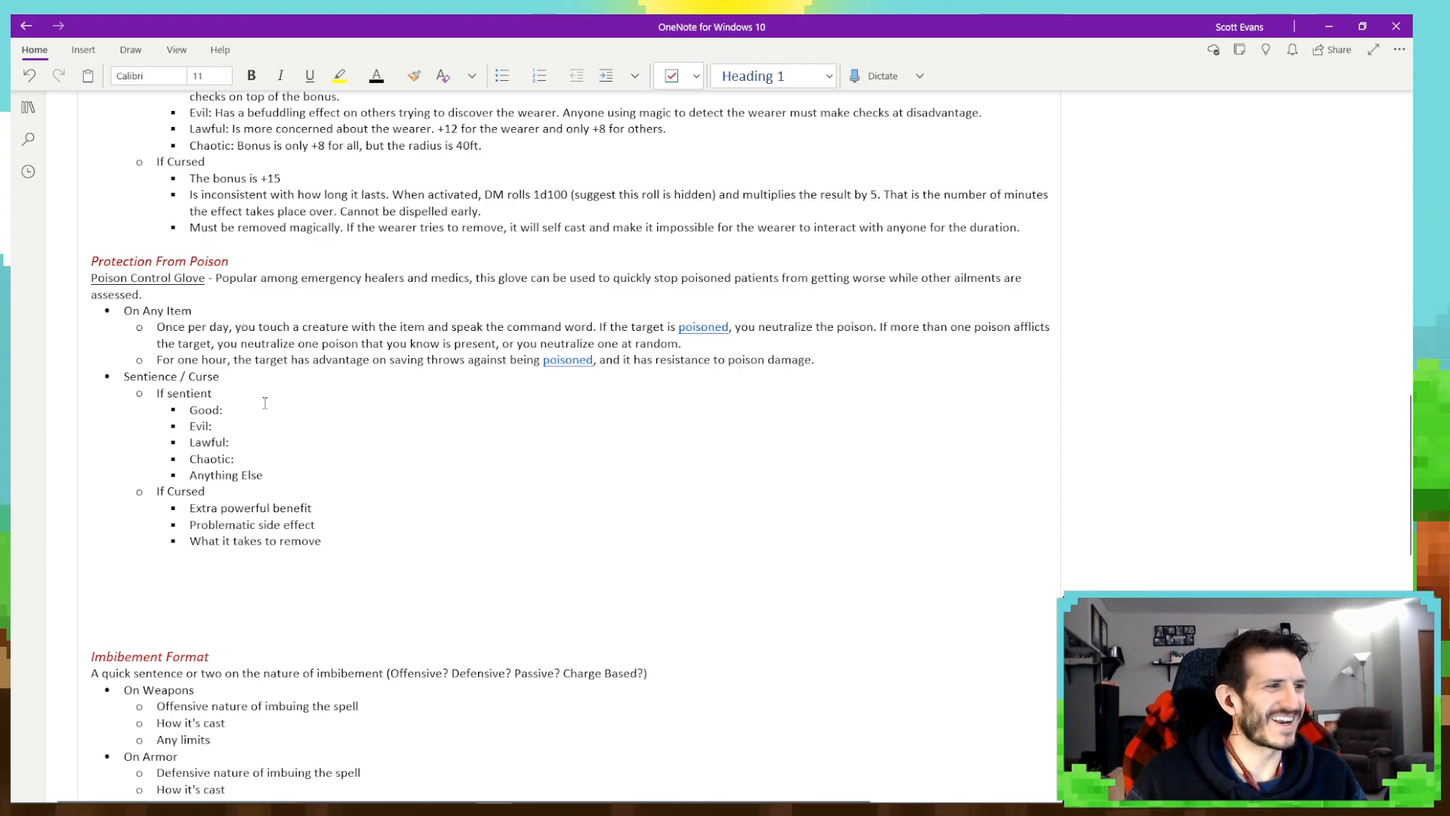
# - Begin the Good bullet under If sentient with "Is very gentle and concerned about the target."
pyautogui.click(224, 393)
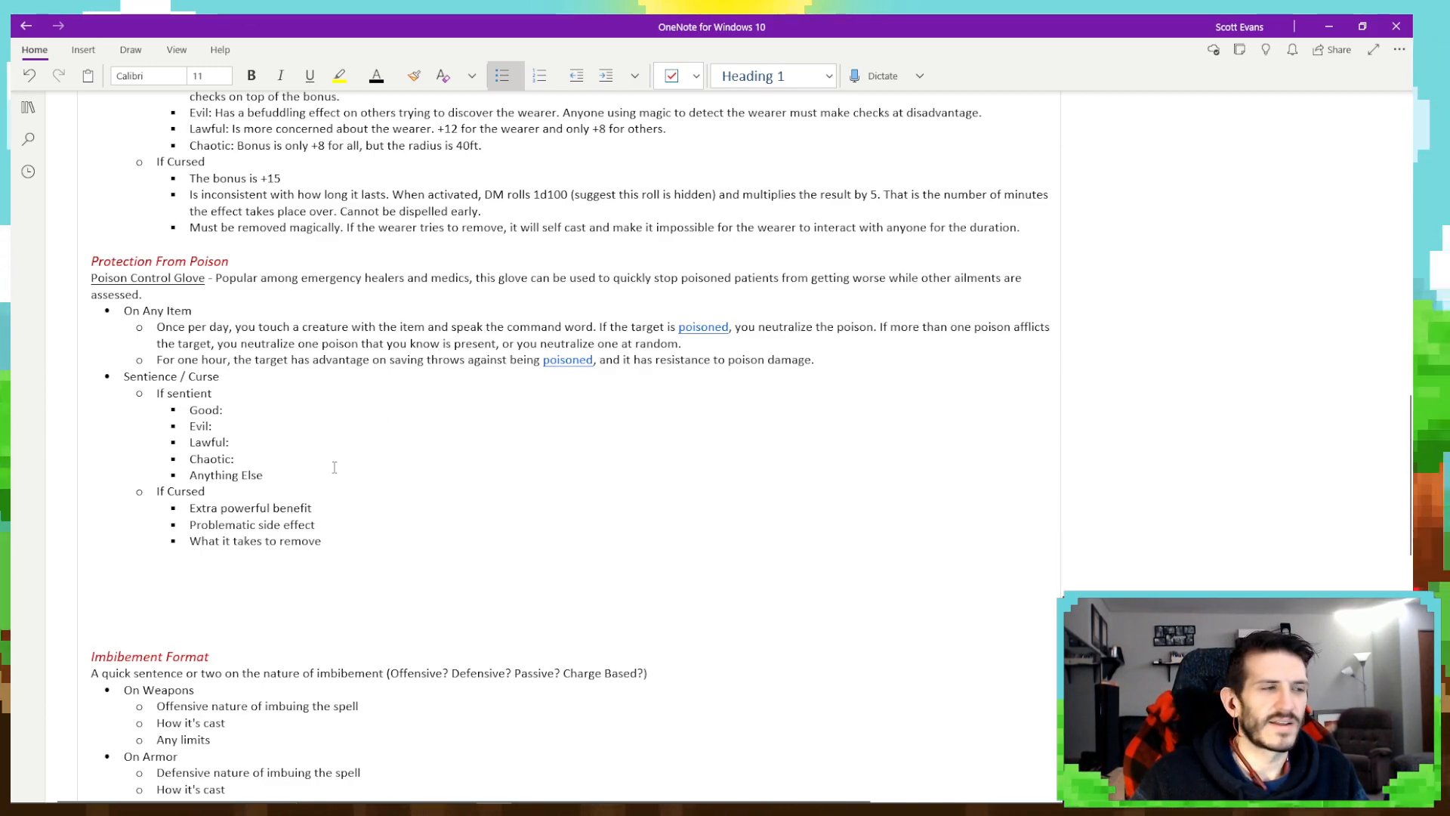
pyautogui.click(292, 411)
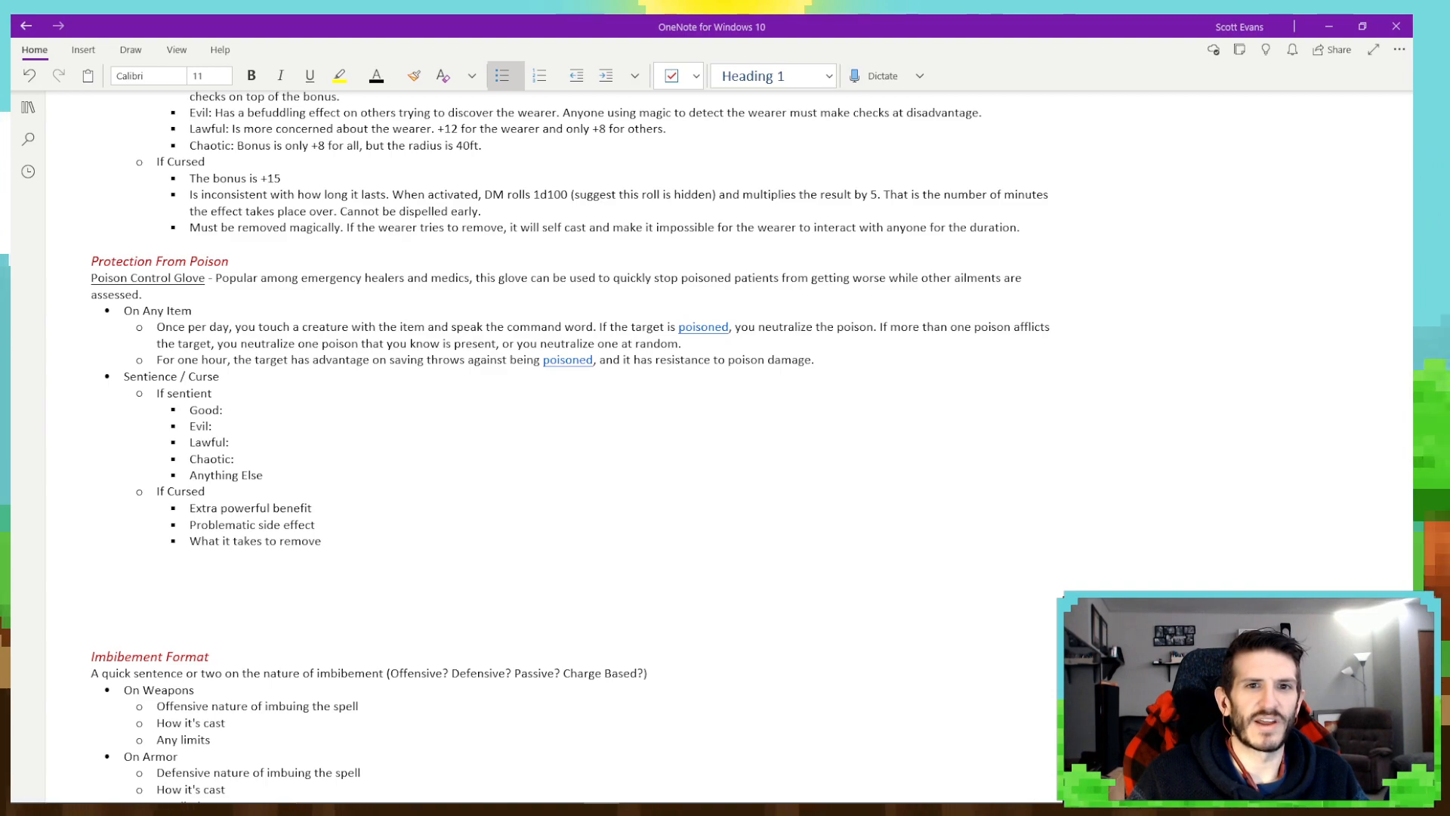
pyautogui.click(240, 415)
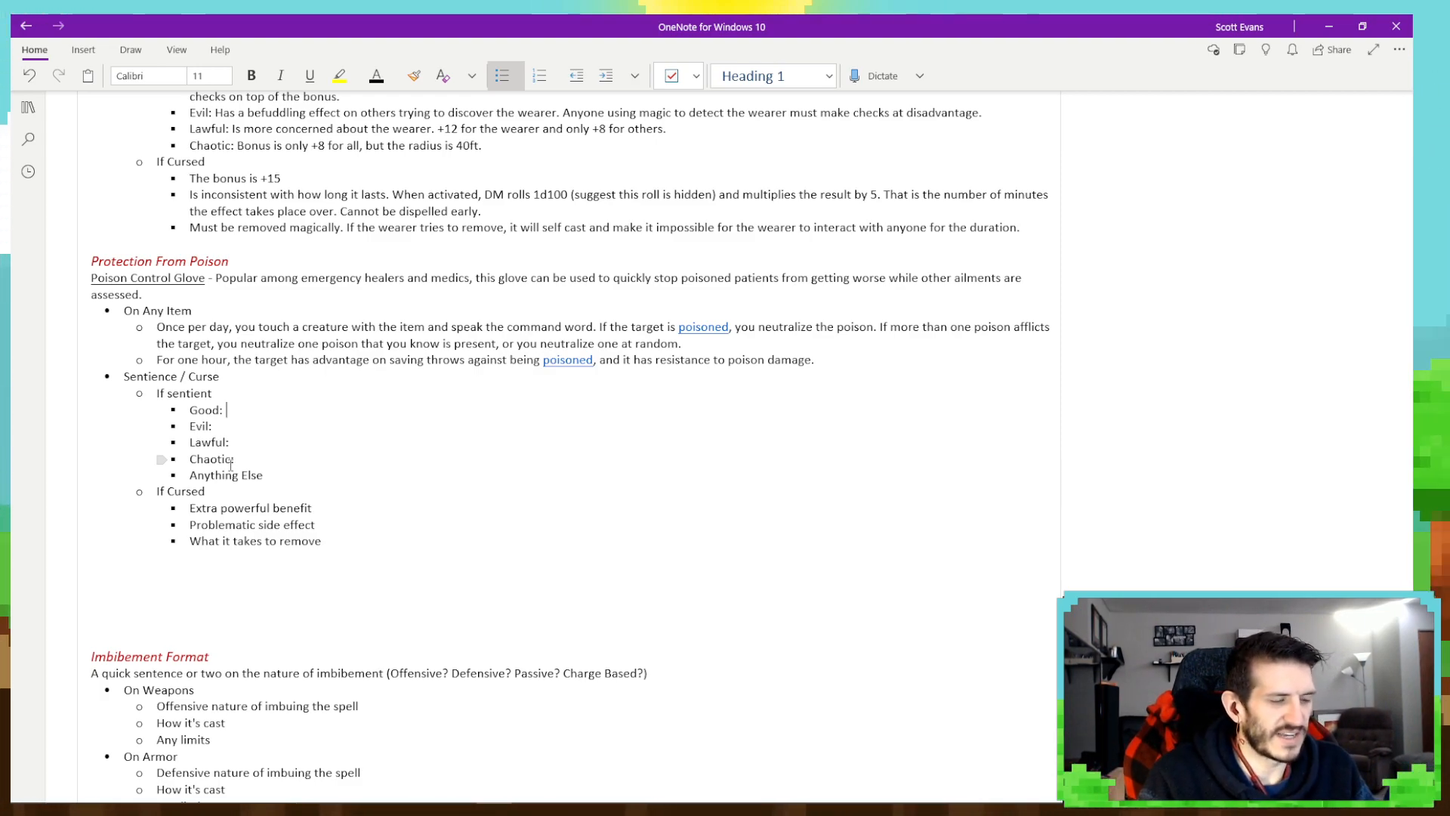
pyautogui.write('Is very')
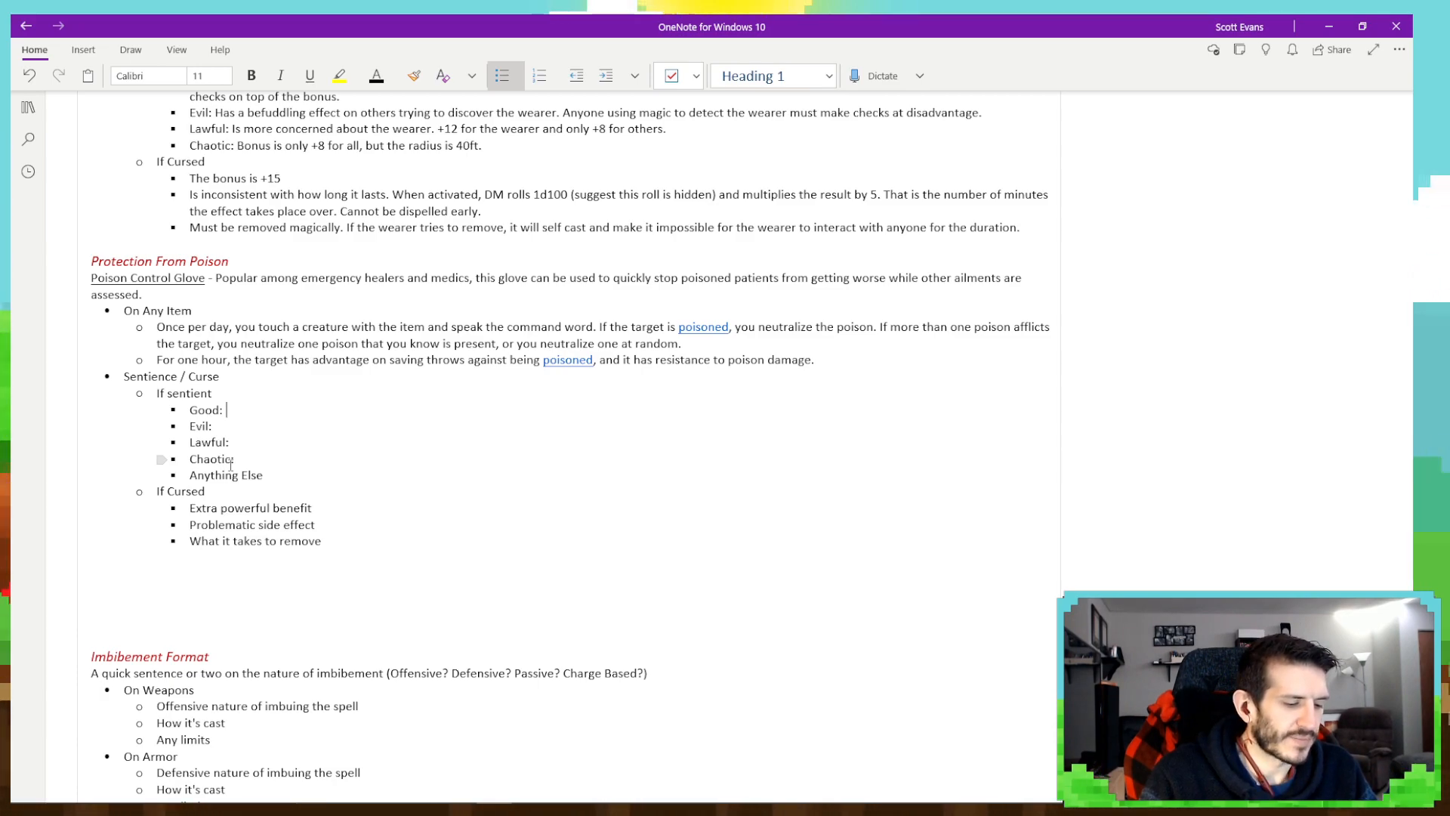
pyautogui.write(' g')
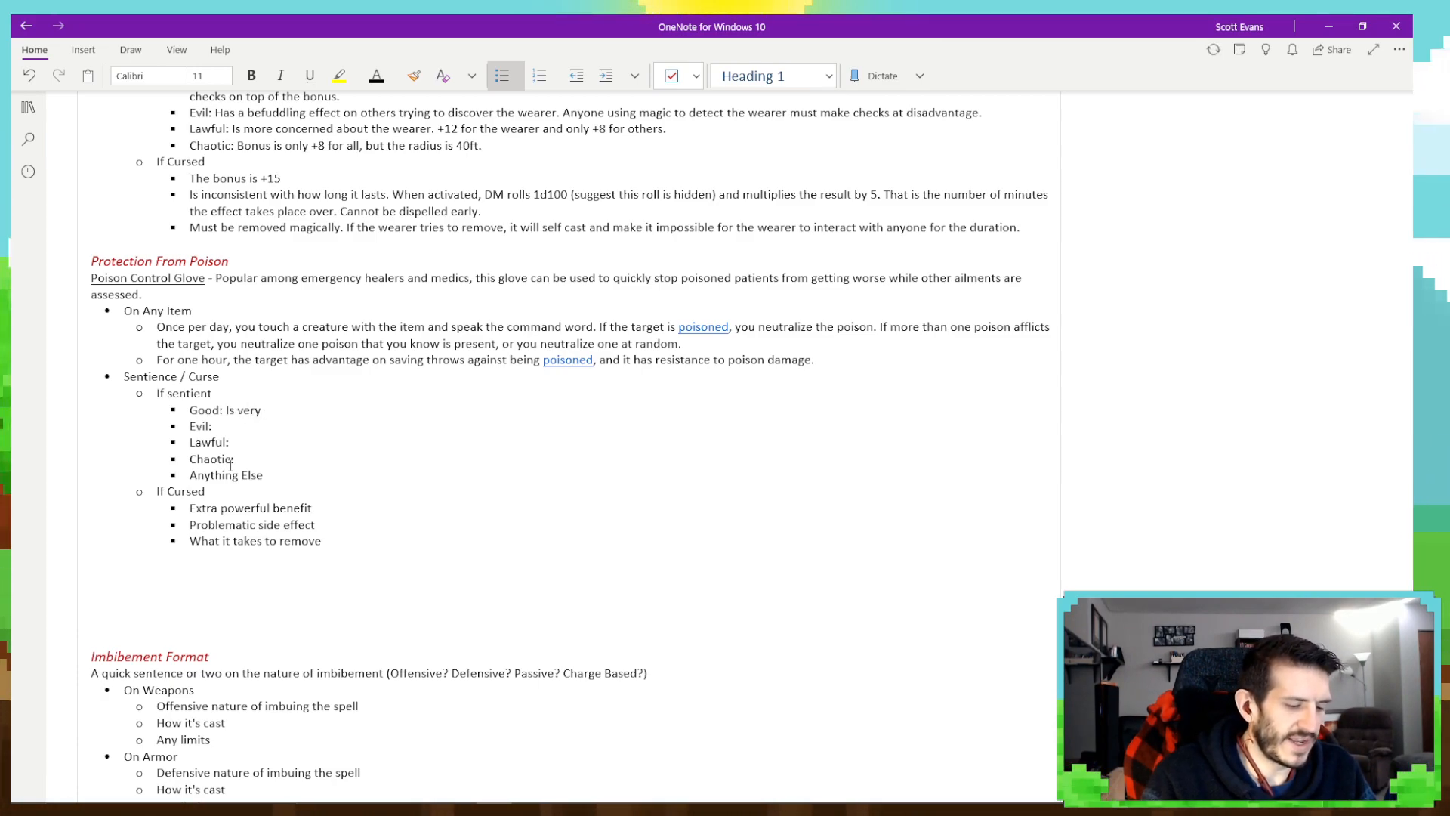
pyautogui.write('entle and con')
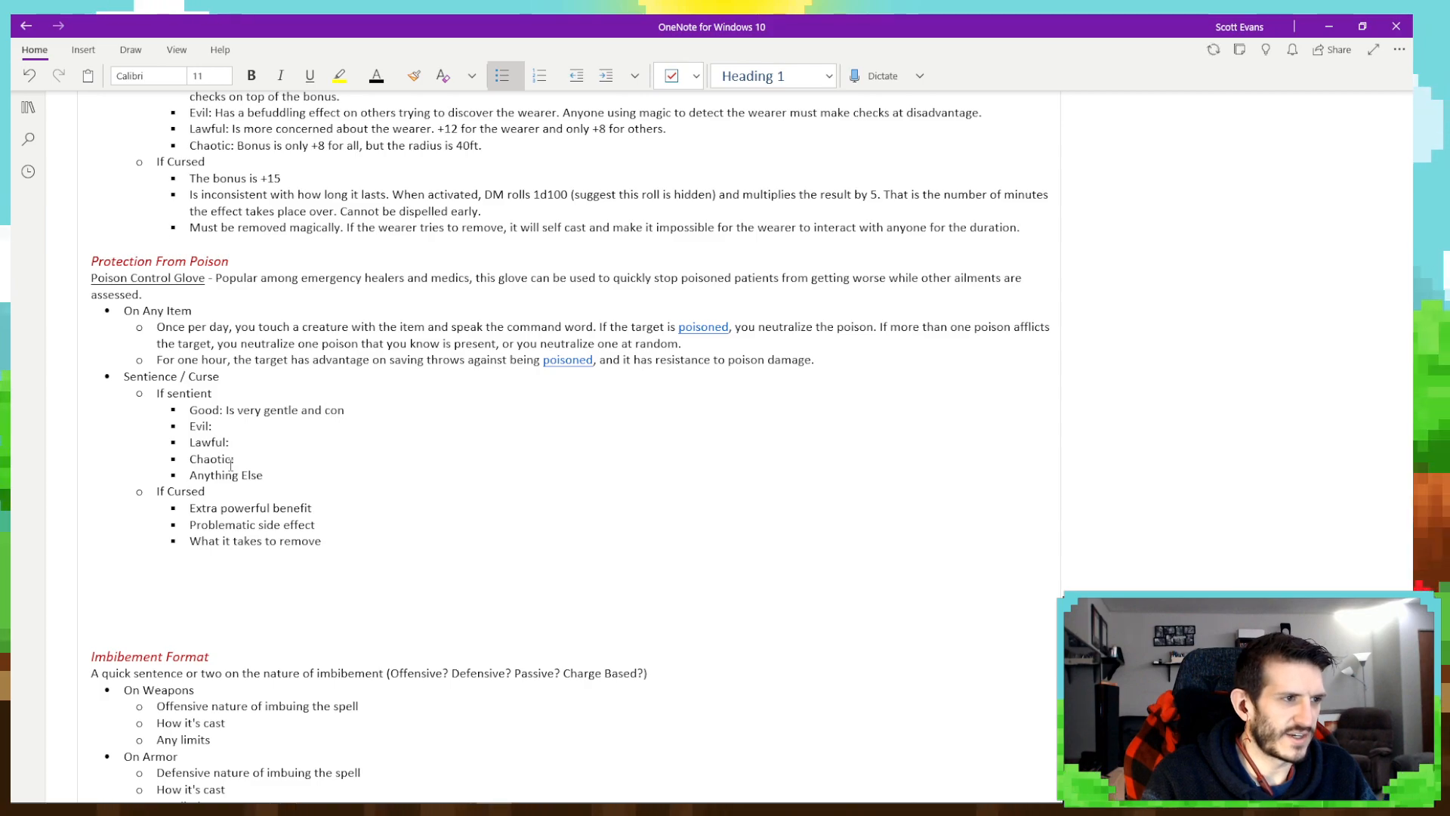
pyautogui.write('cernec abou')
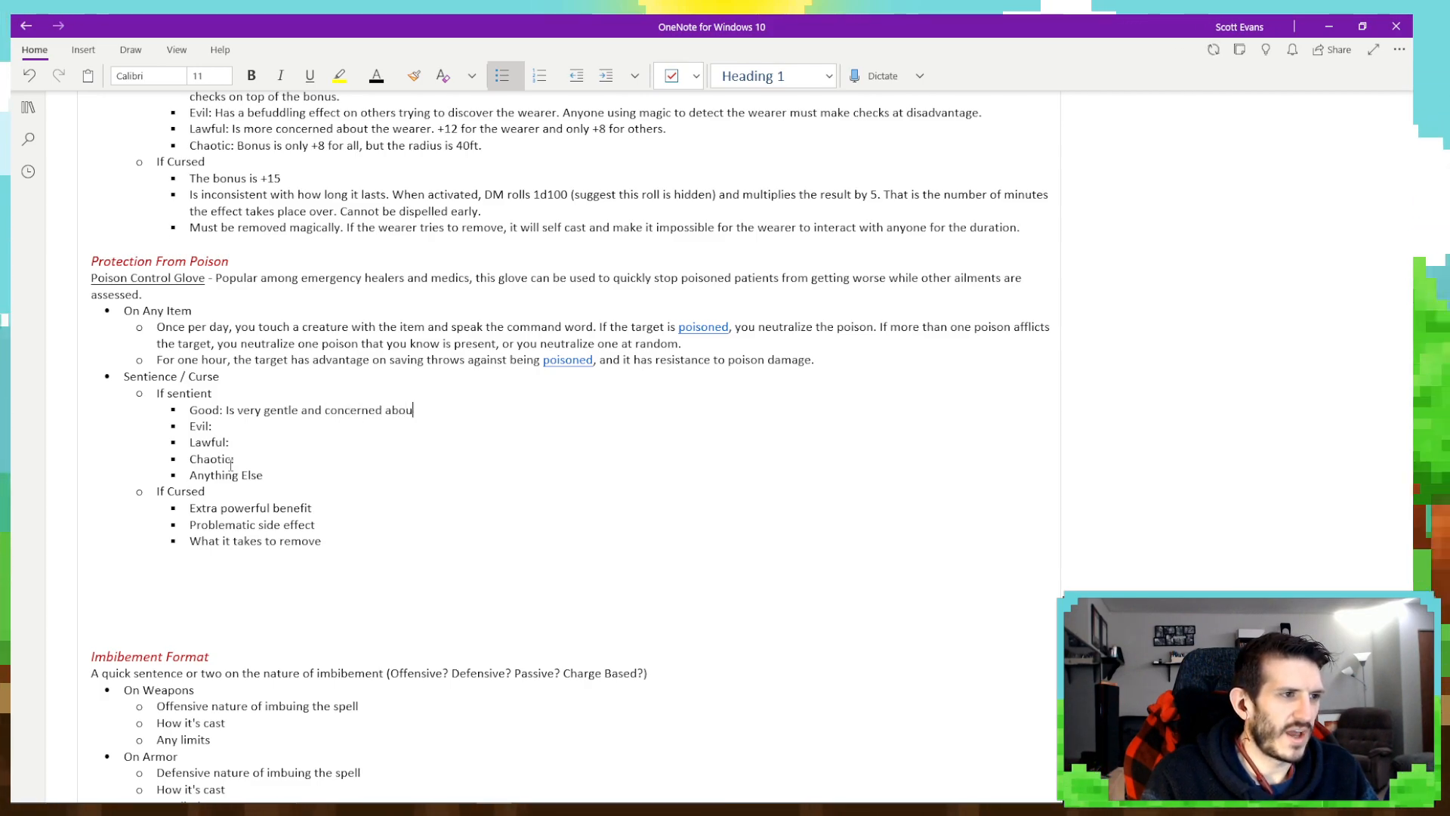
pyautogui.write('t the target. Al')
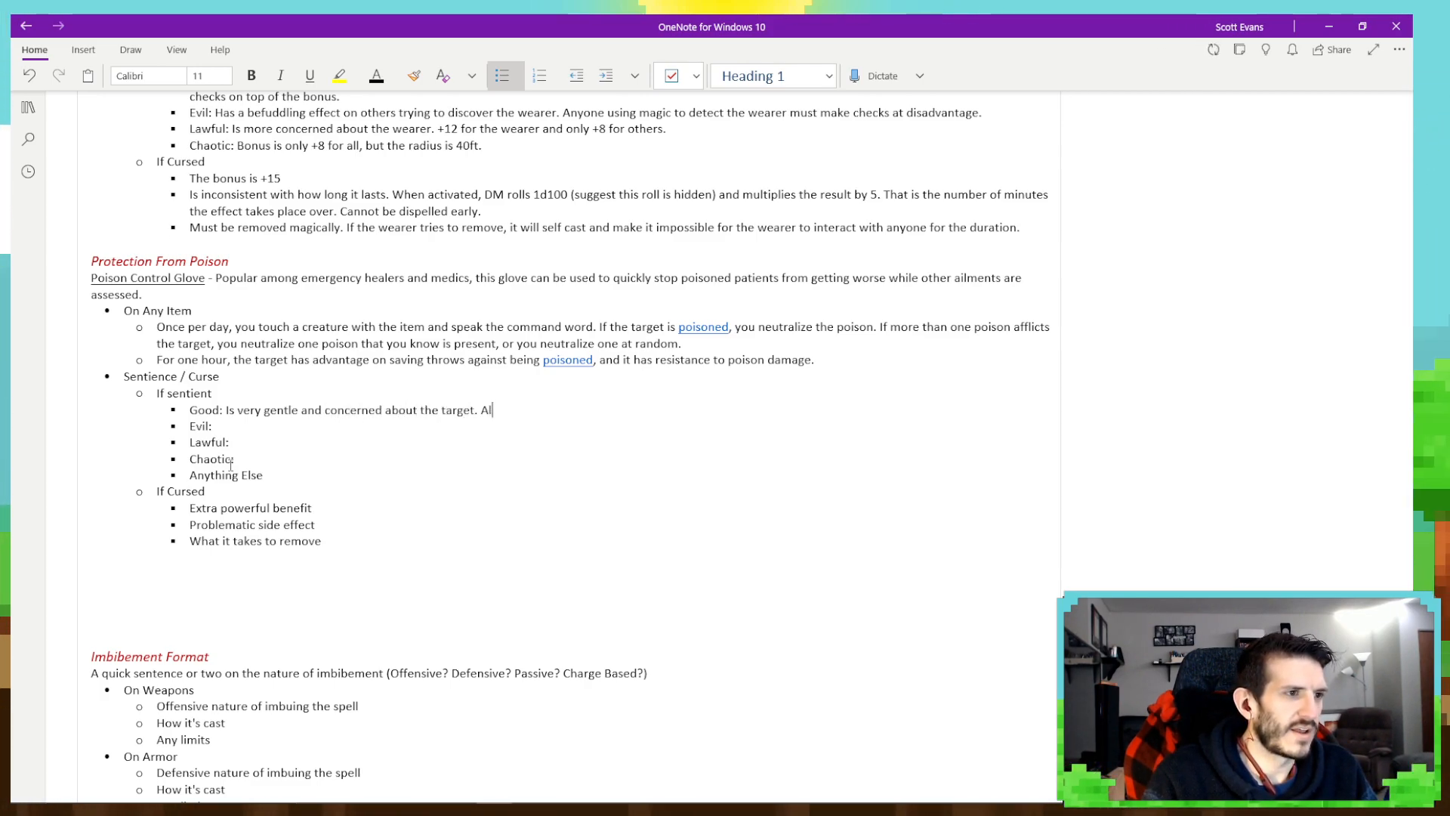
pyautogui.write('so pro')
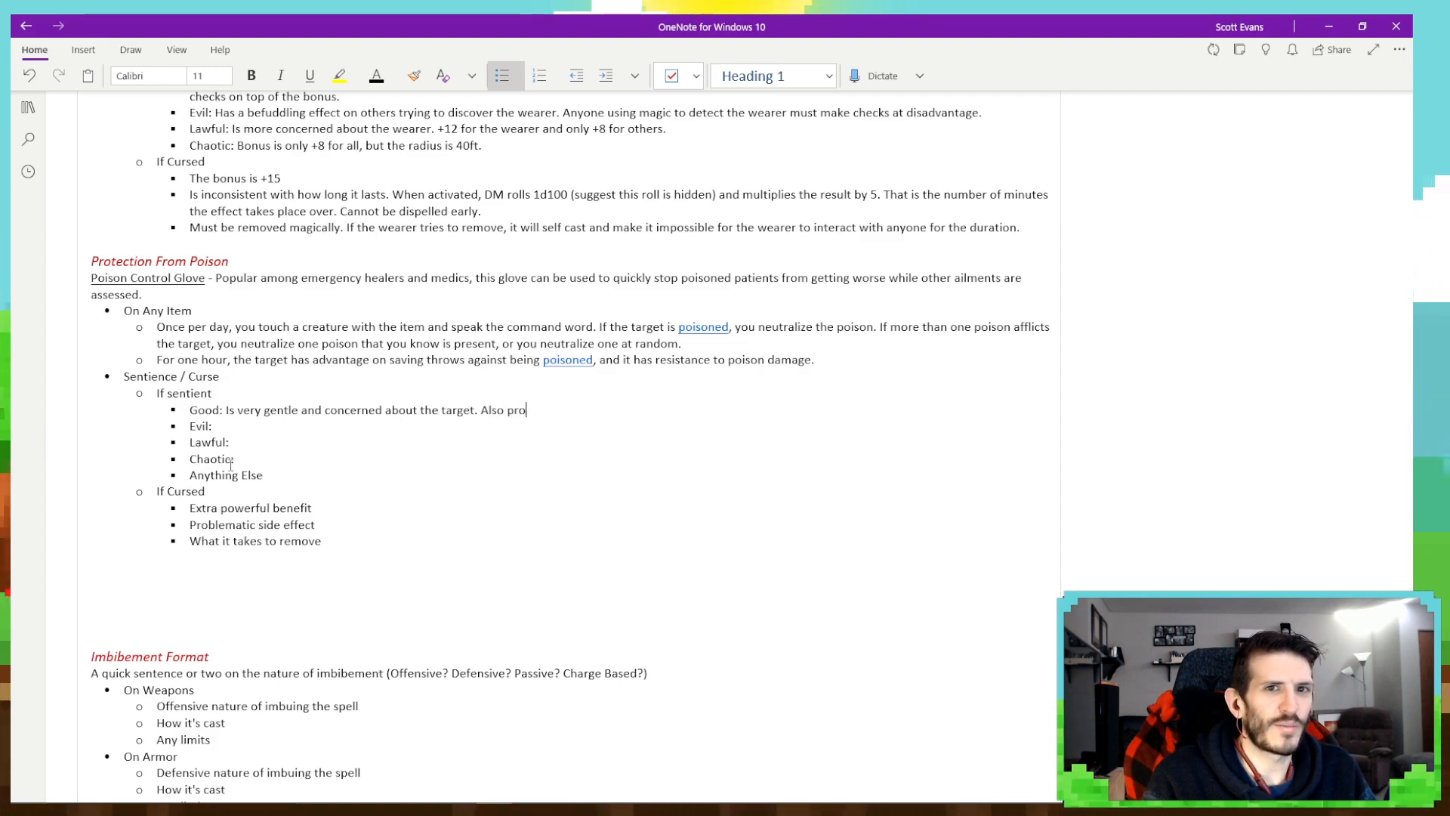
pyautogui.write('fides ')
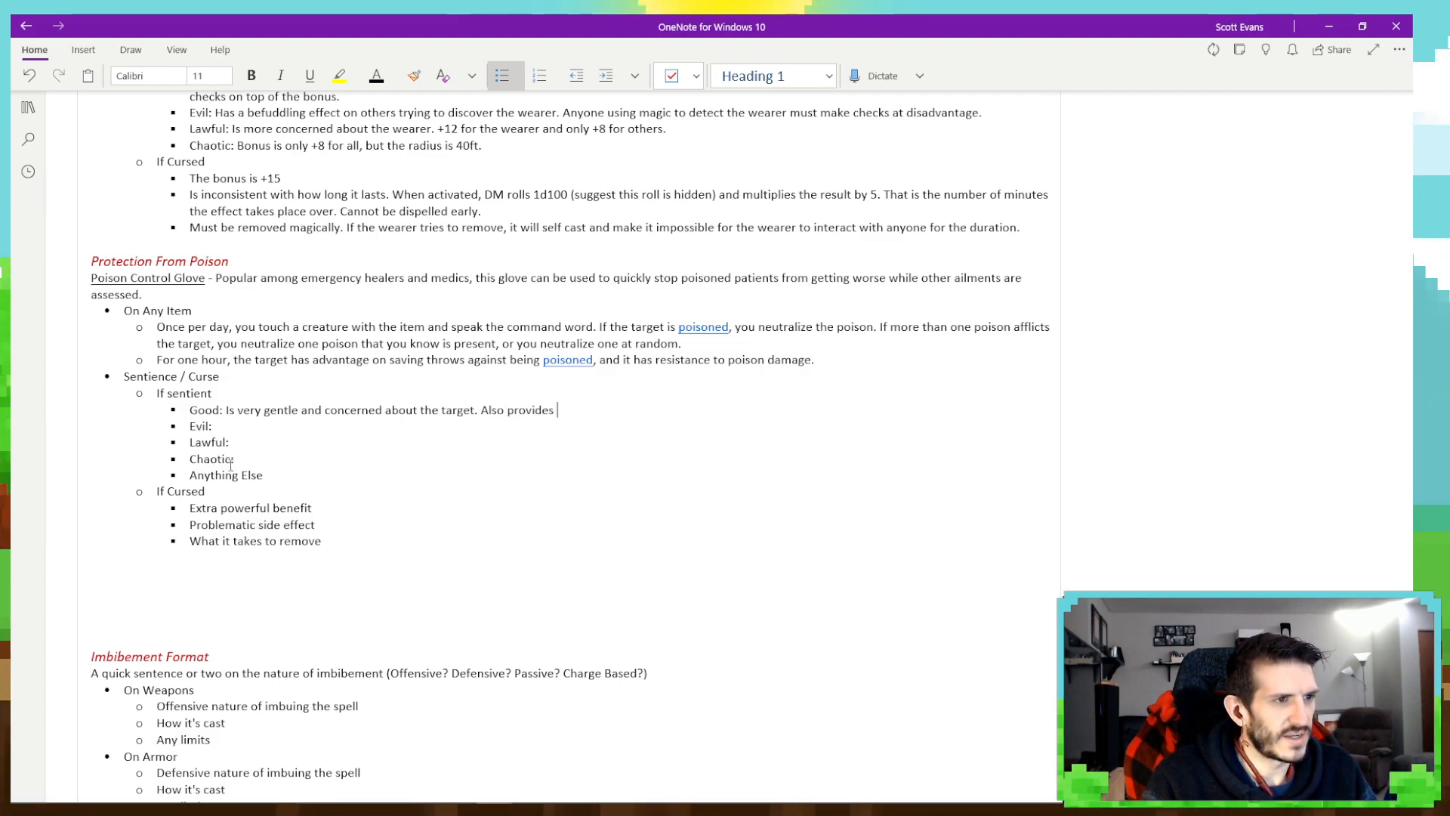
pyautogui.write('target with ')
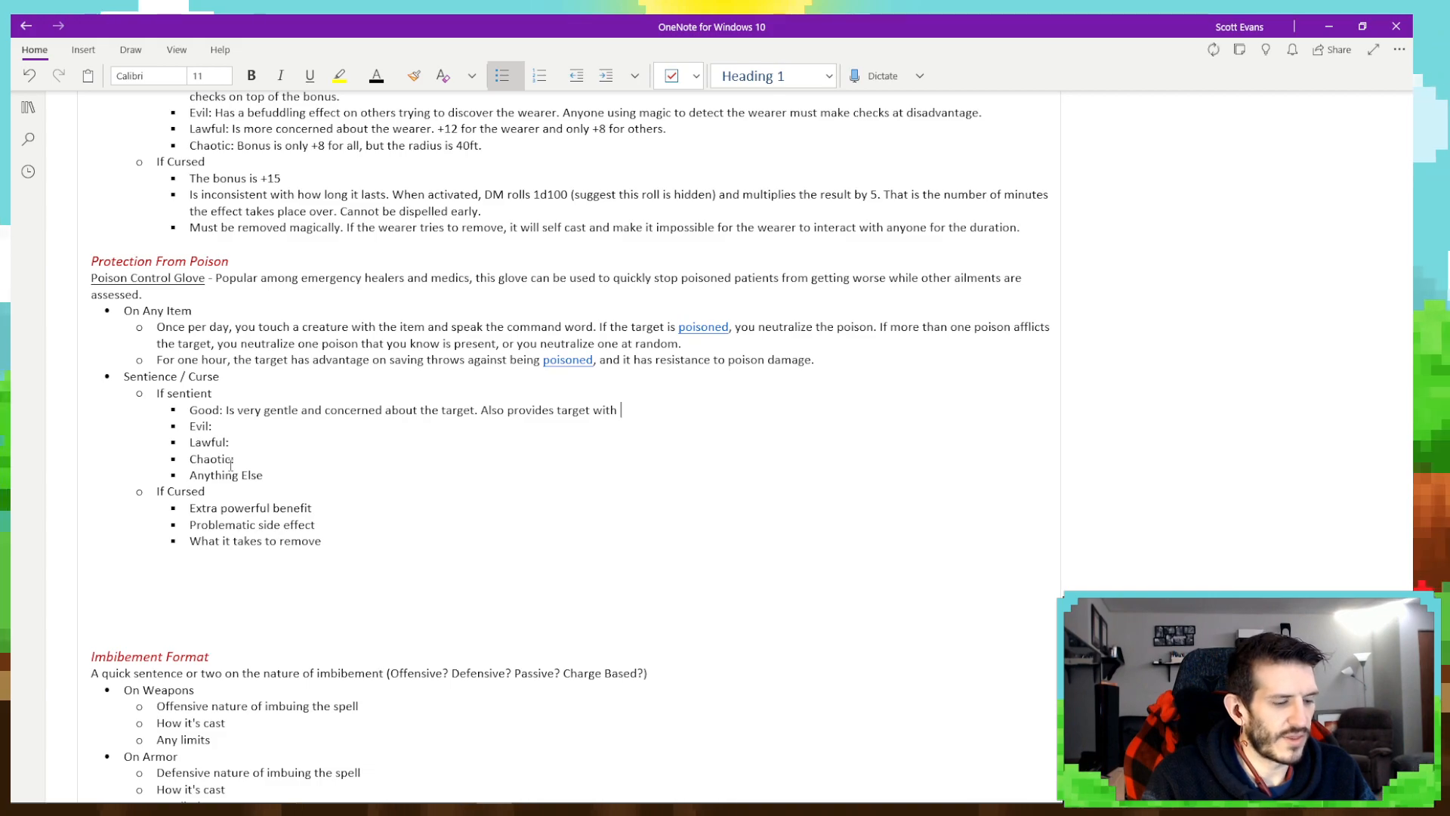
pyautogui.write('1d4 healing.')
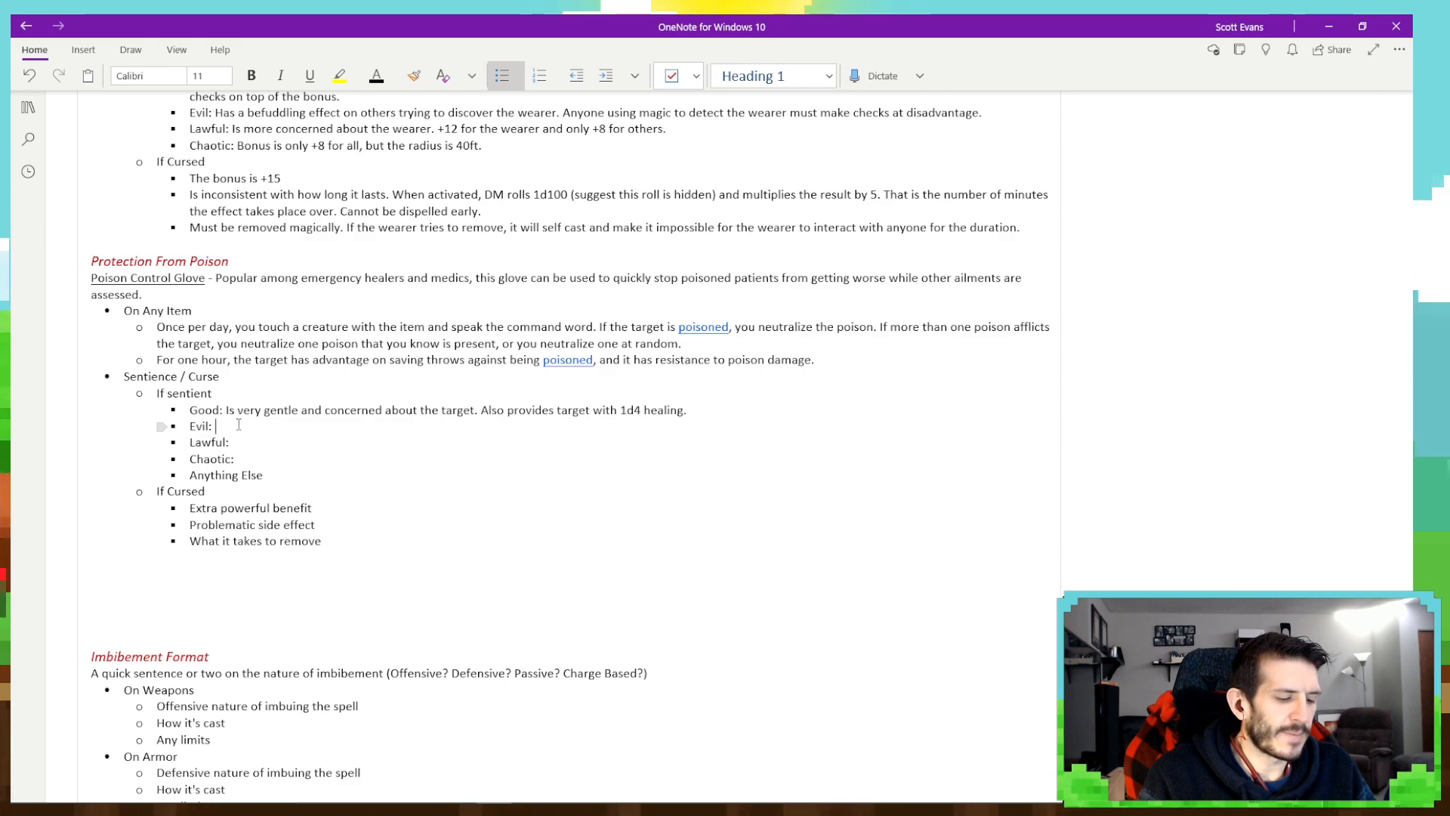
# - Begin the Evil bullet under If sentient with "Believes in sacrifice and trade off."
pyautogui.write('Believes in')
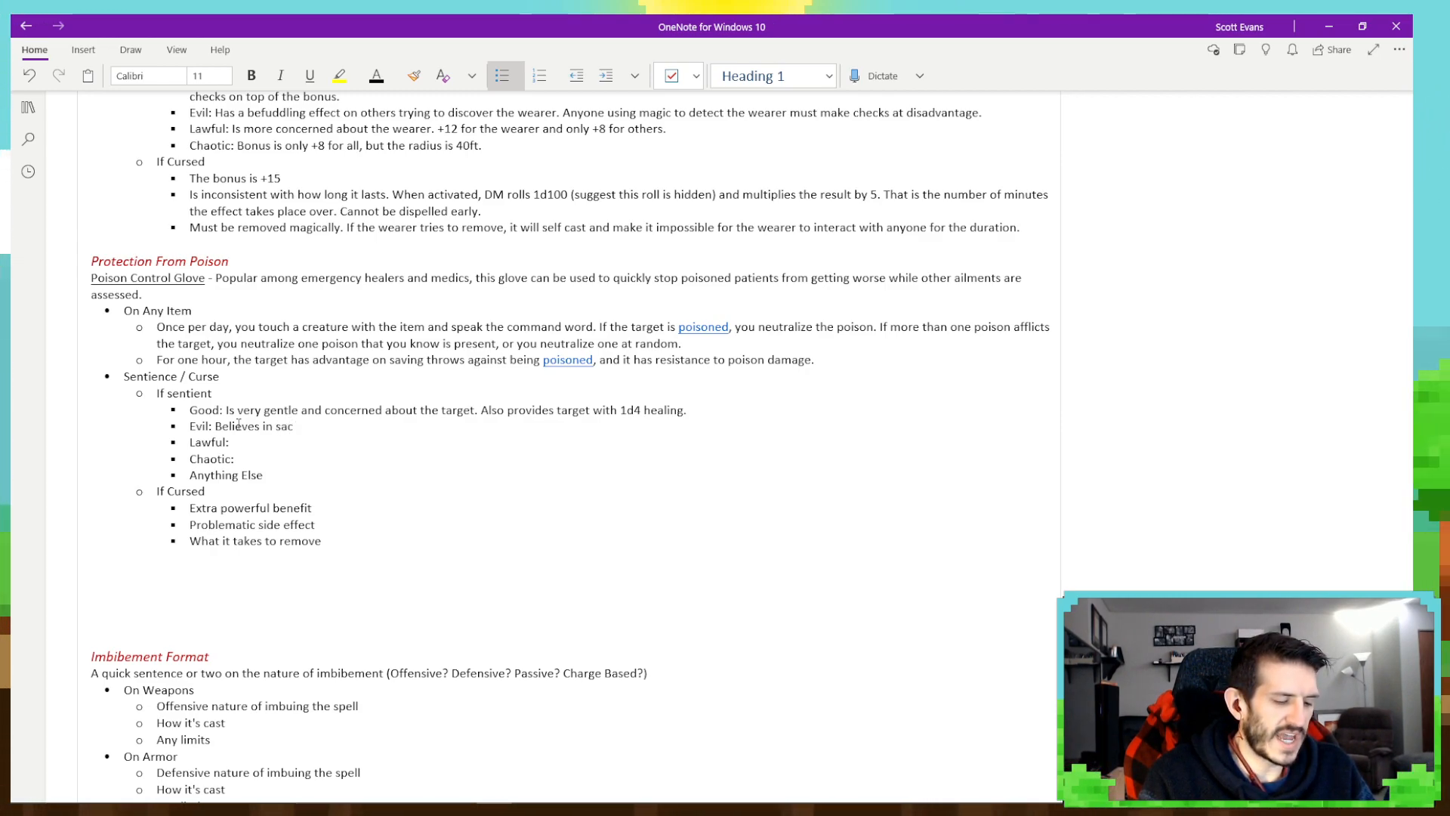
pyautogui.write('sacrifice and trade off')
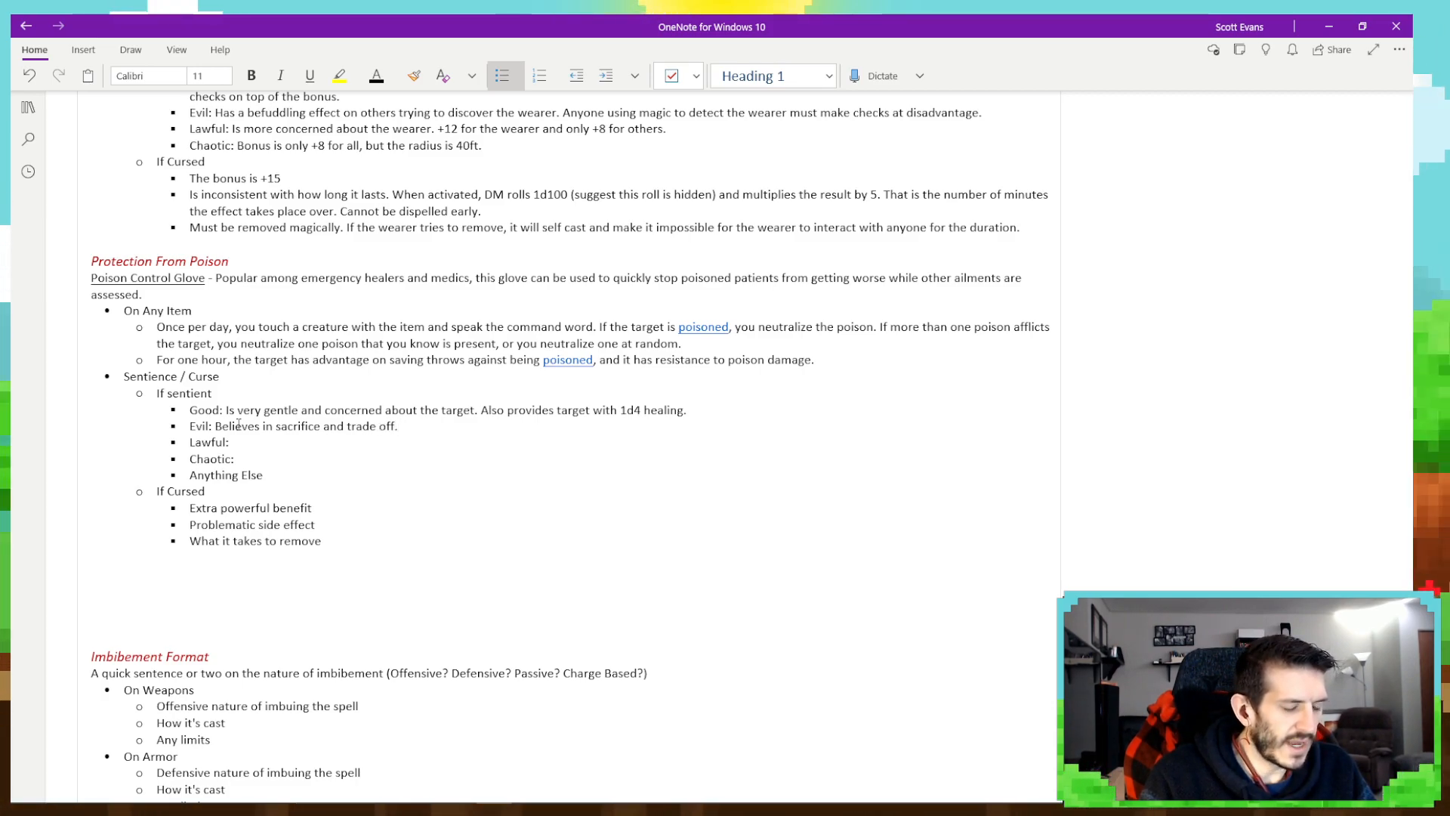
pyautogui.write('. ')
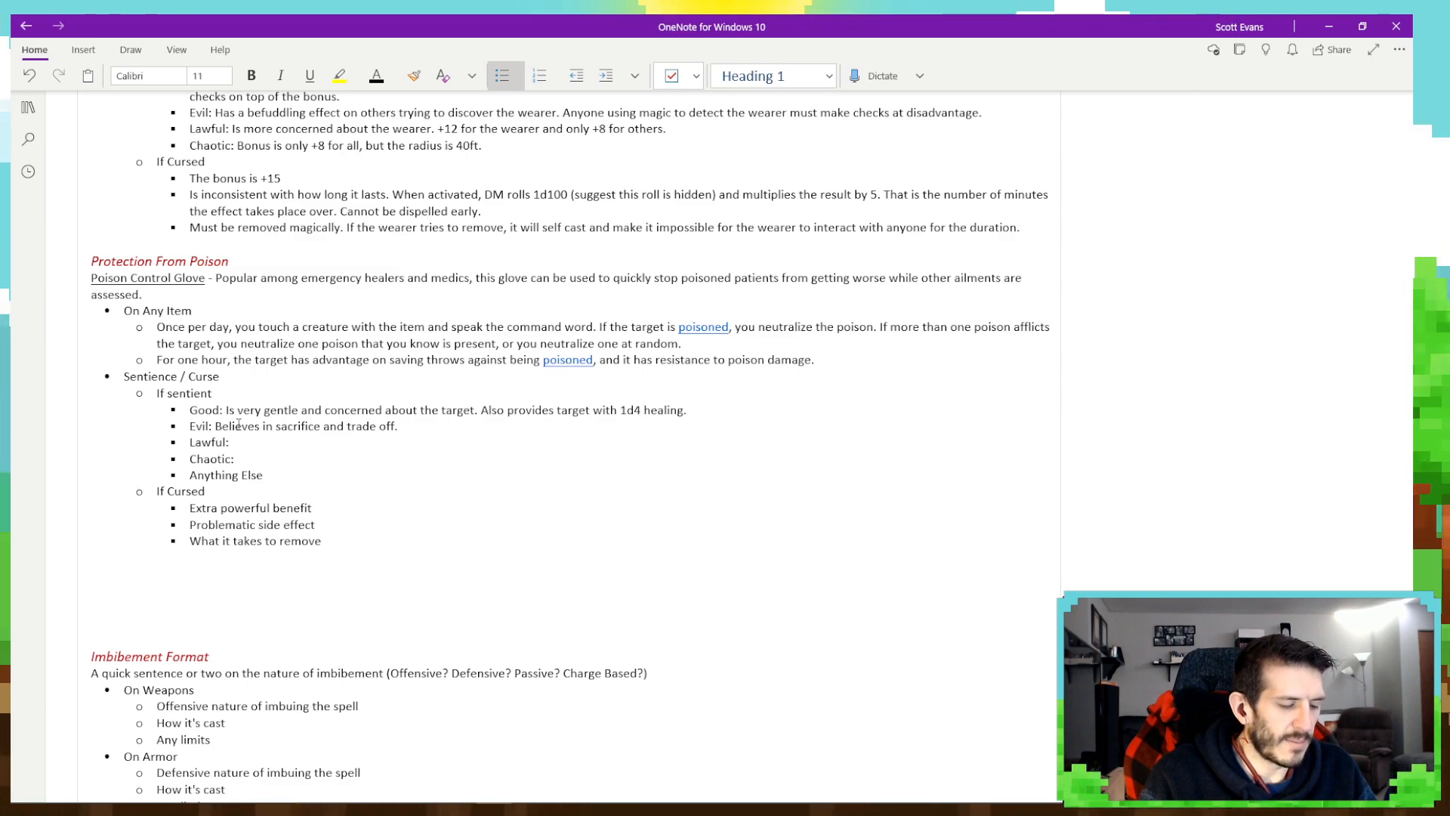
pyautogui.write('User ta kes ')
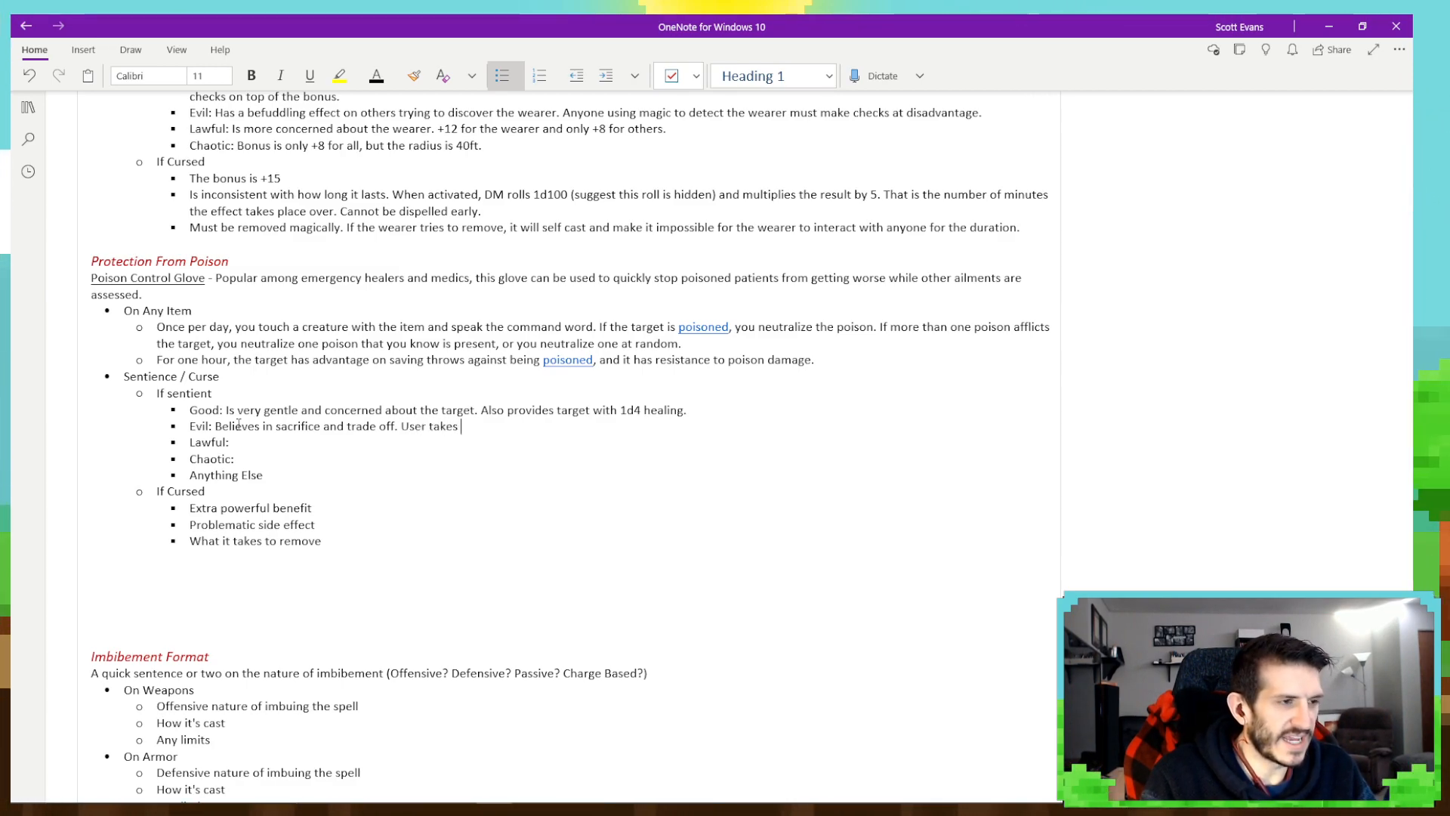
pyautogui.write('1d4')
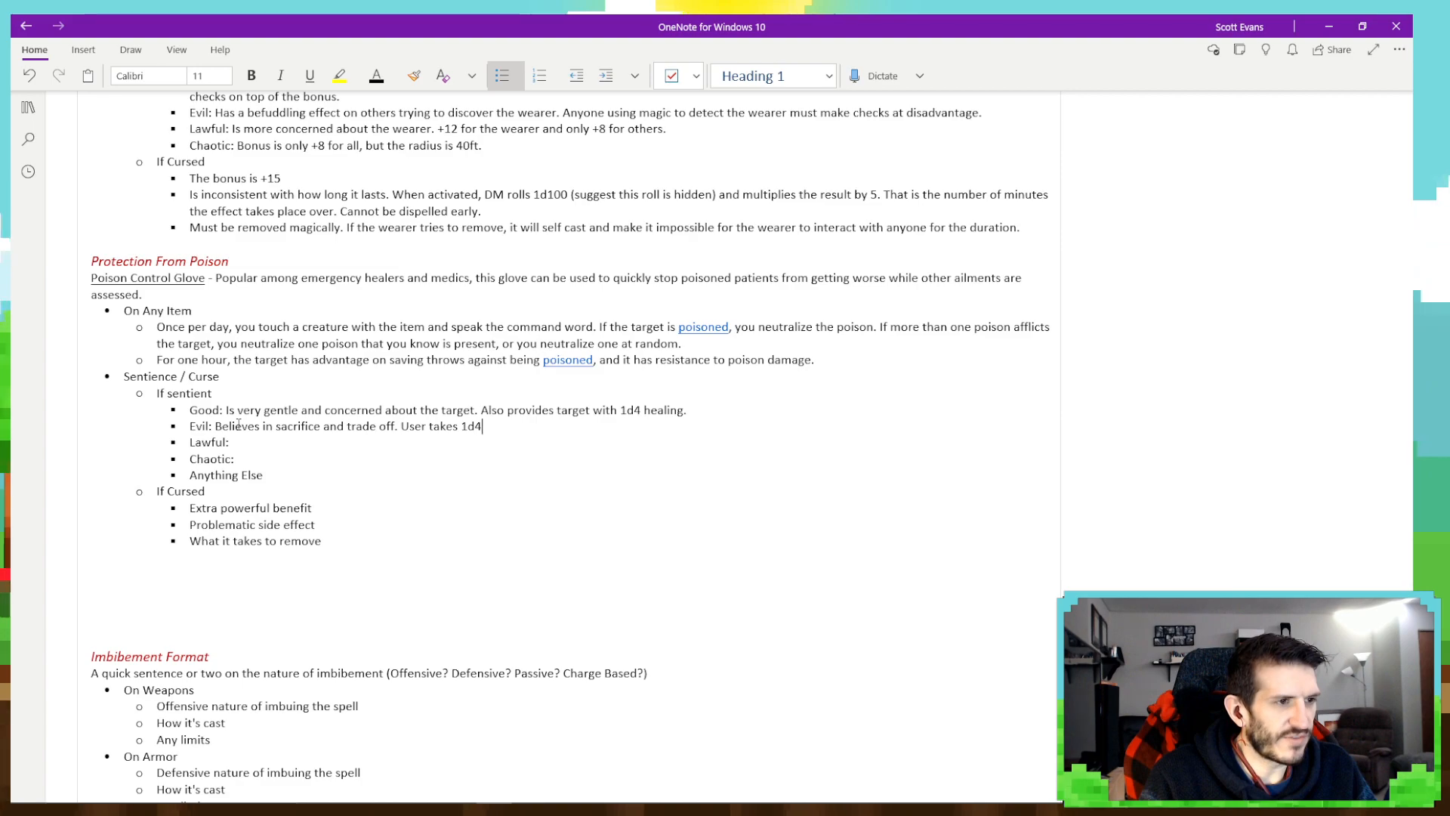
pyautogui.write(' poison')
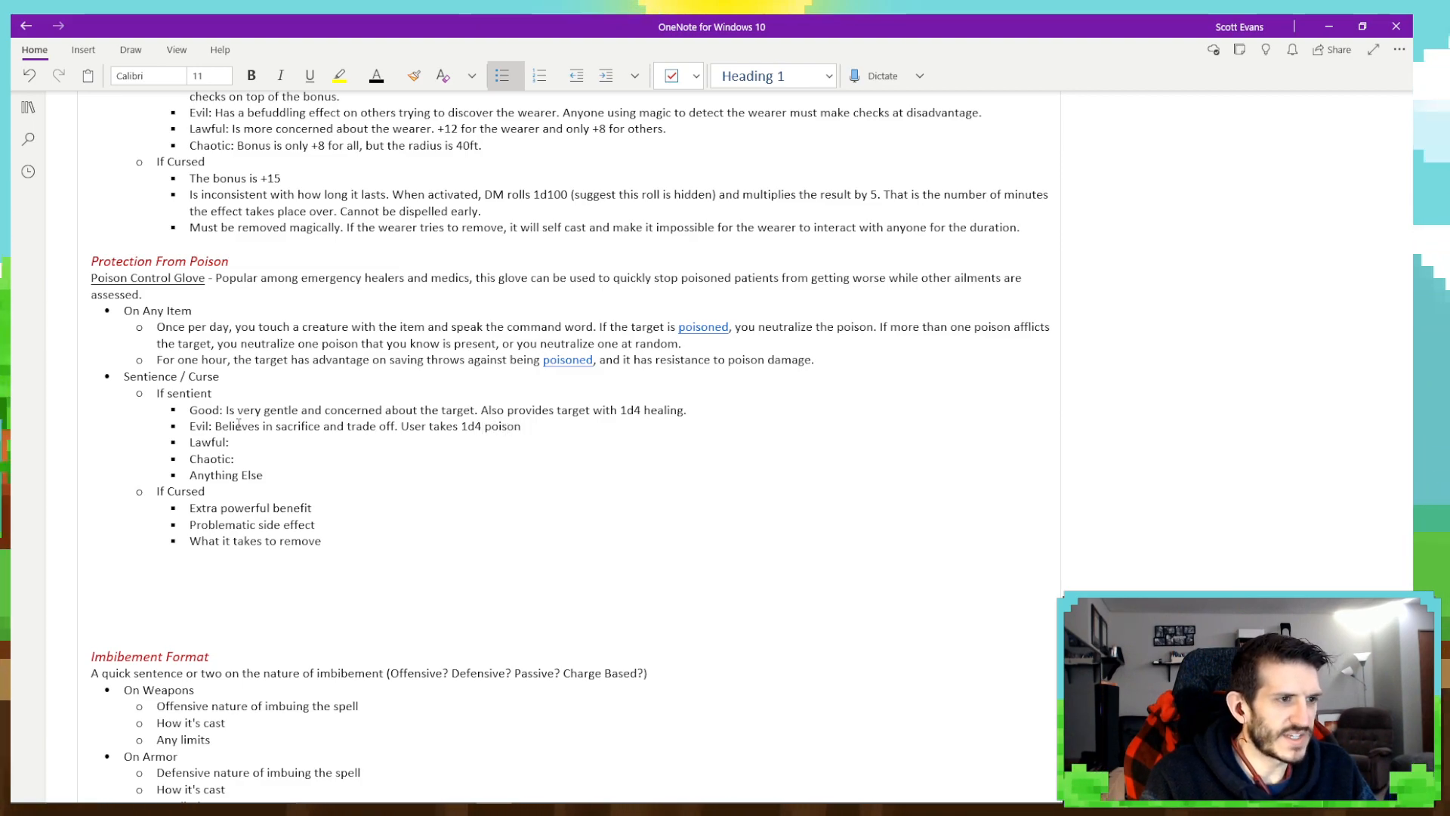
pyautogui.write(' d amage')
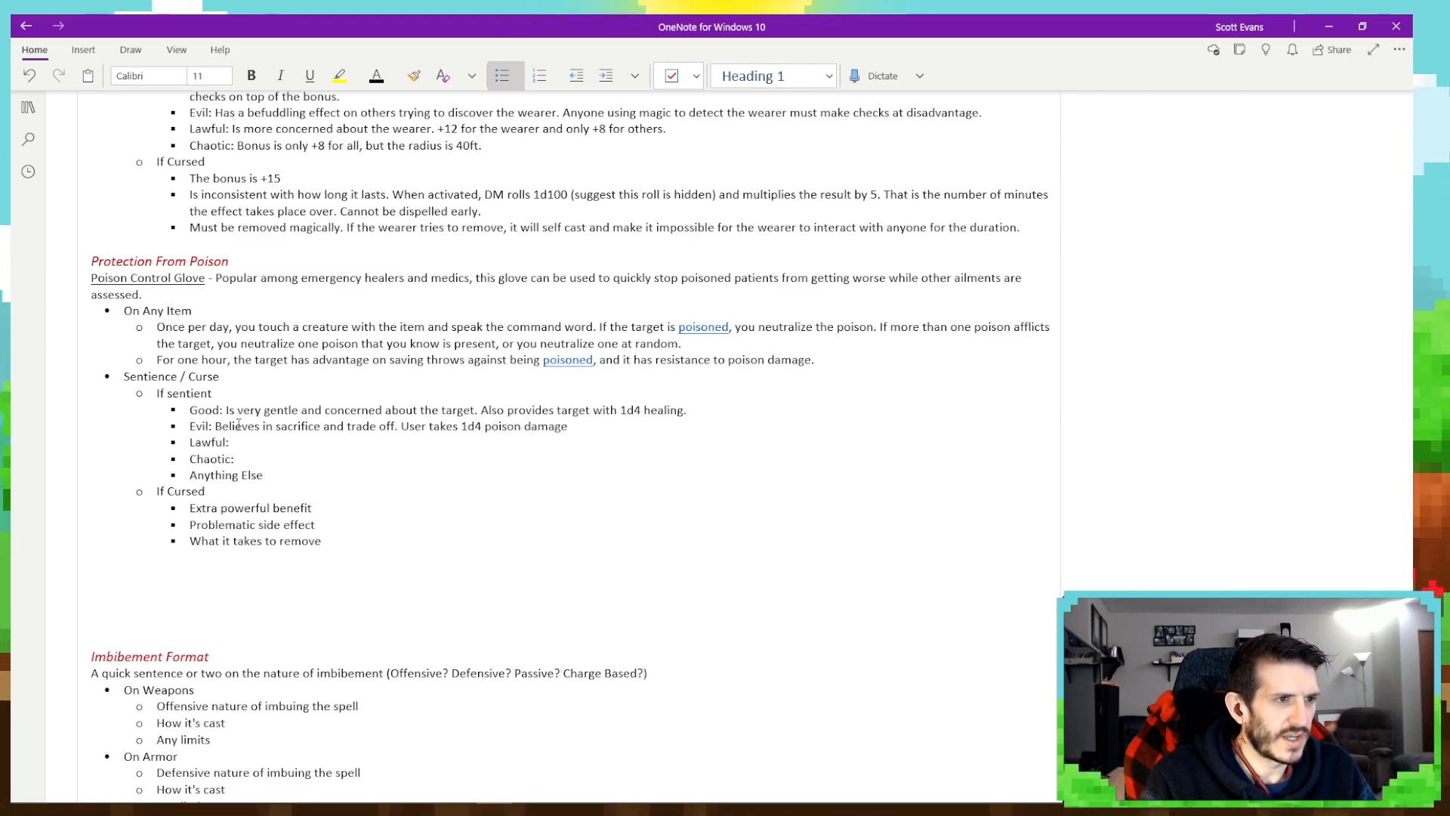
pyautogui.write(' in order ')
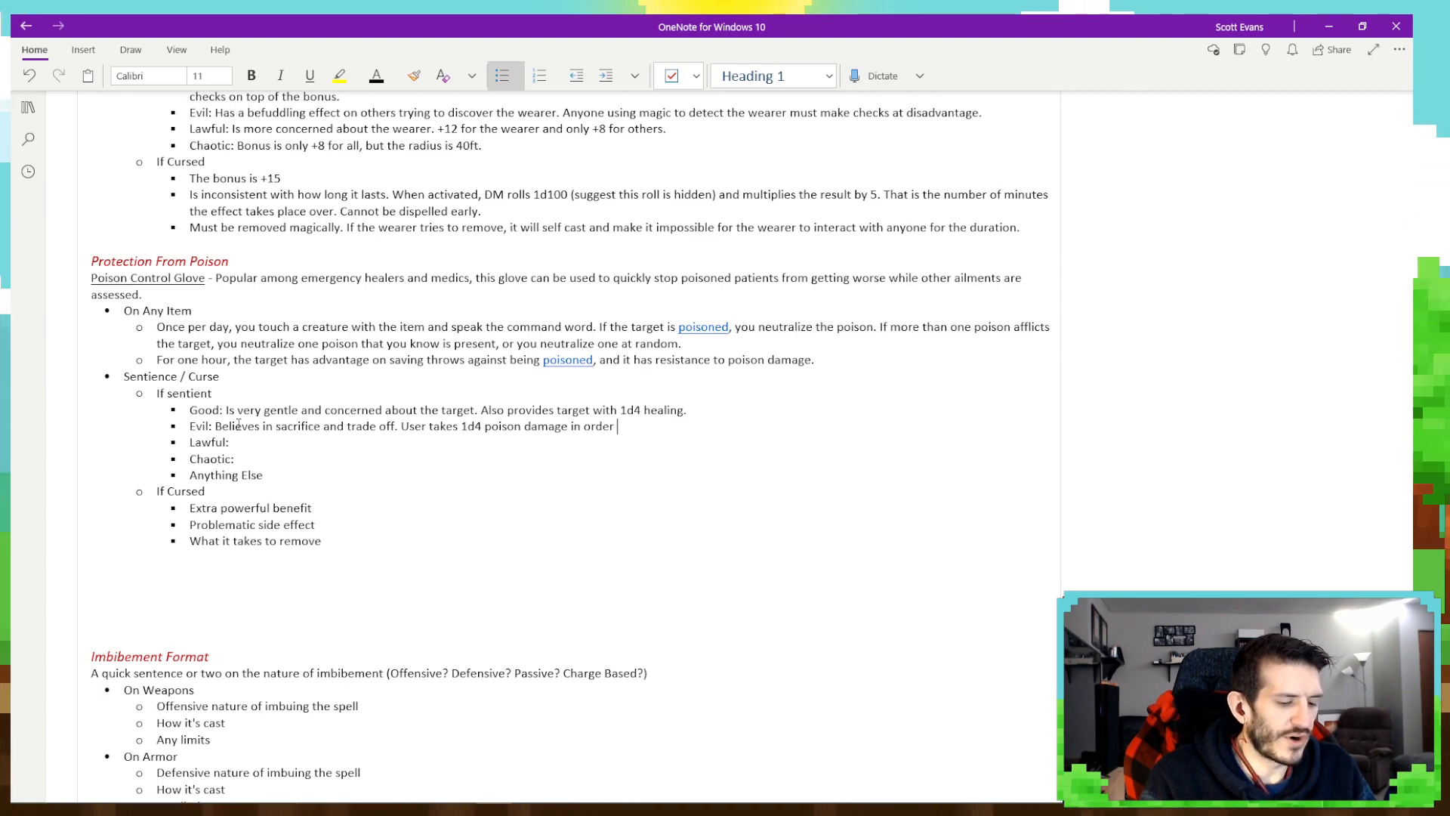
pyautogui.write('to heal the')
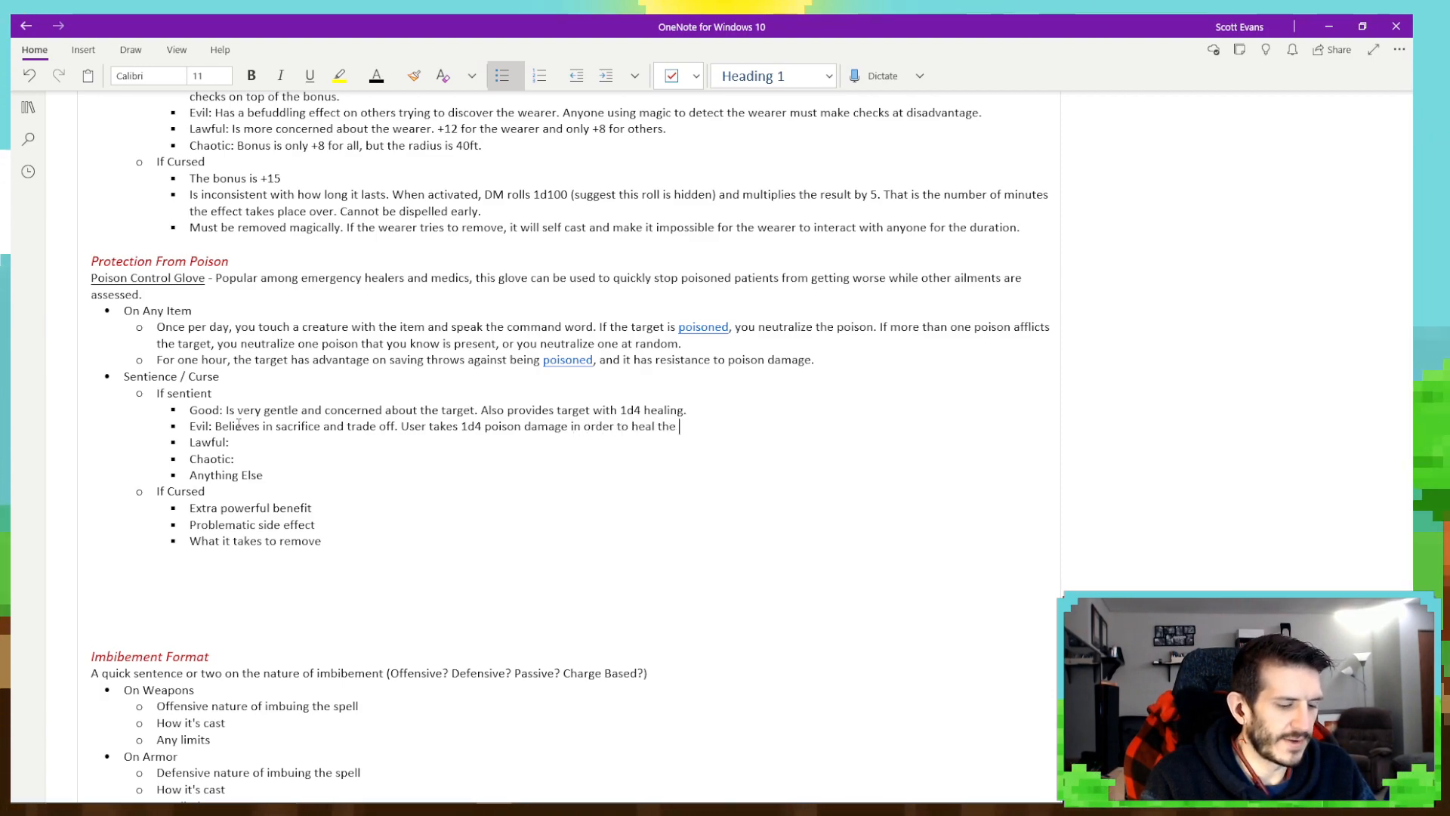
pyautogui.write(' in')
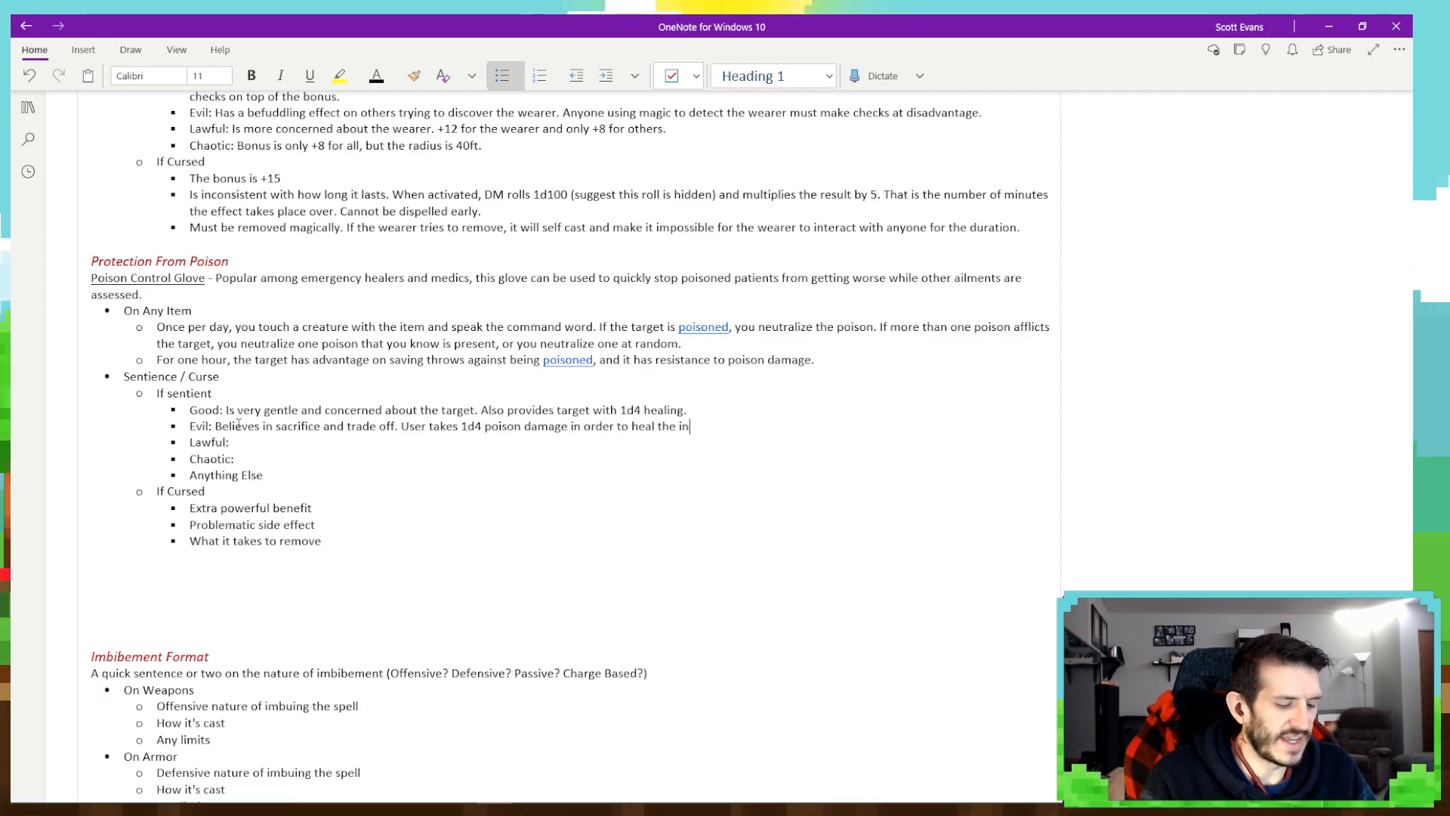
pyautogui.write('jured t')
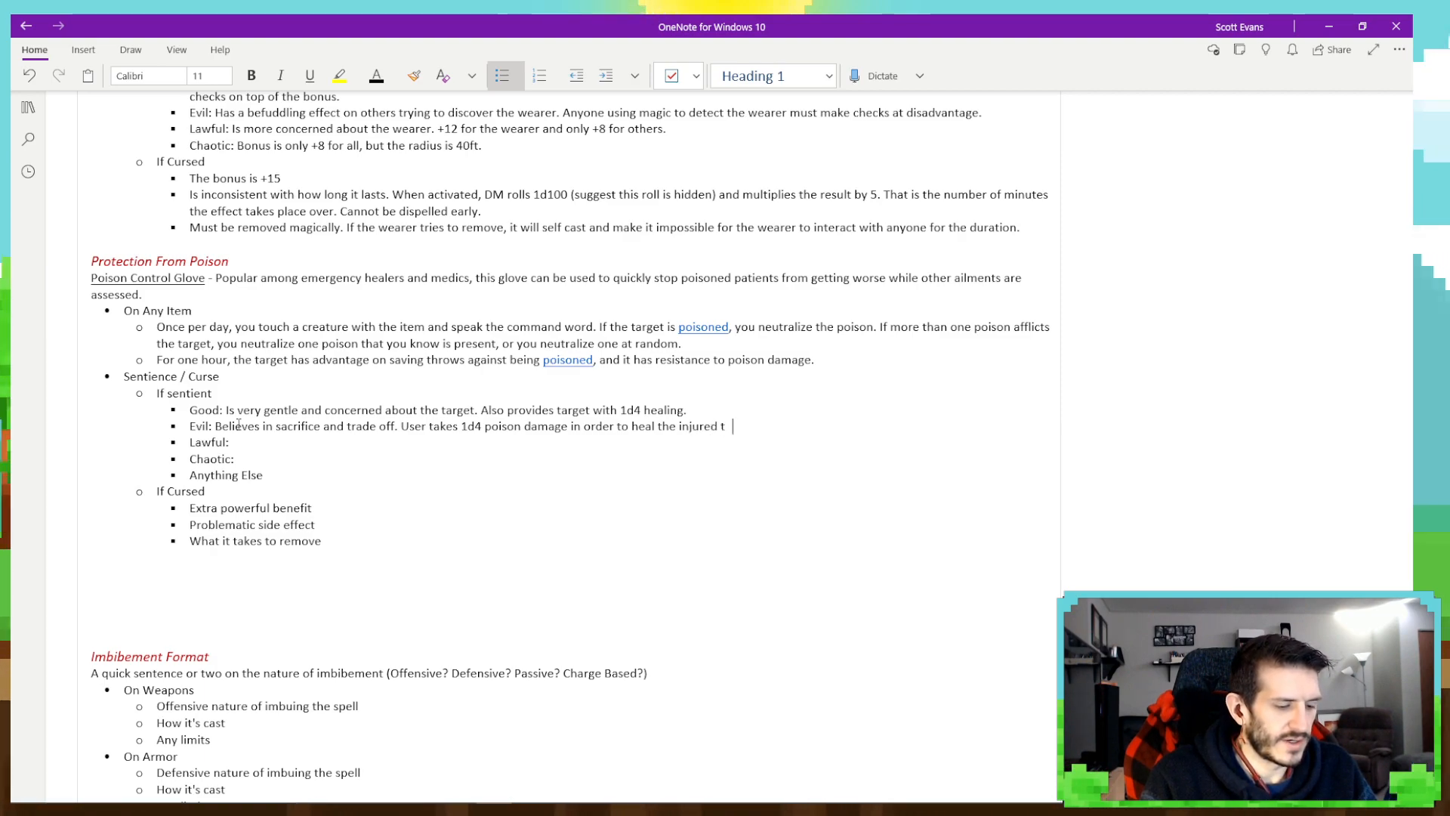
pyautogui.write('arget.')
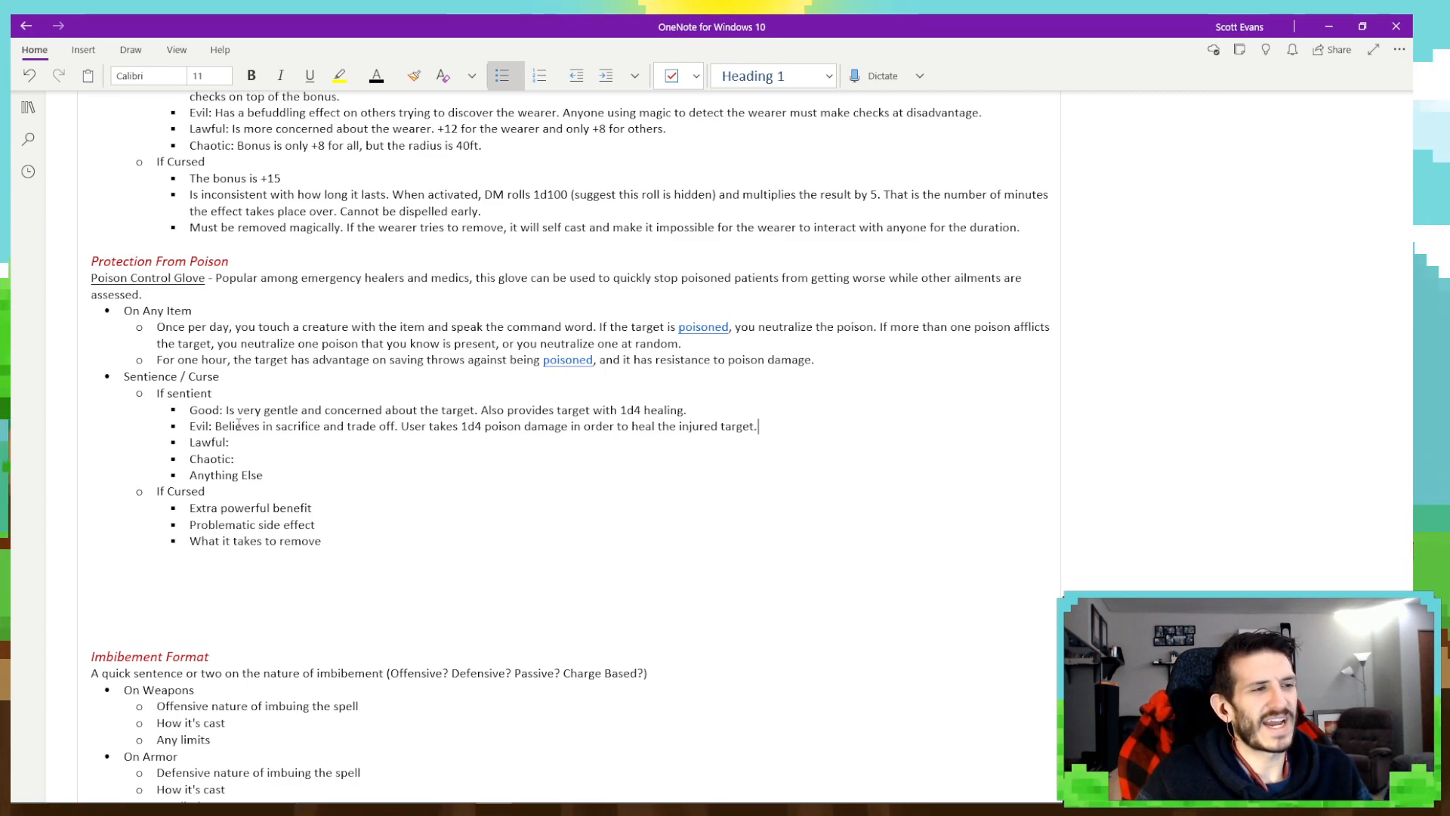
# - Begin the Lawful bullet under If sentient with "Will heal up to two types of poison, but"
pyautogui.click(265, 441)
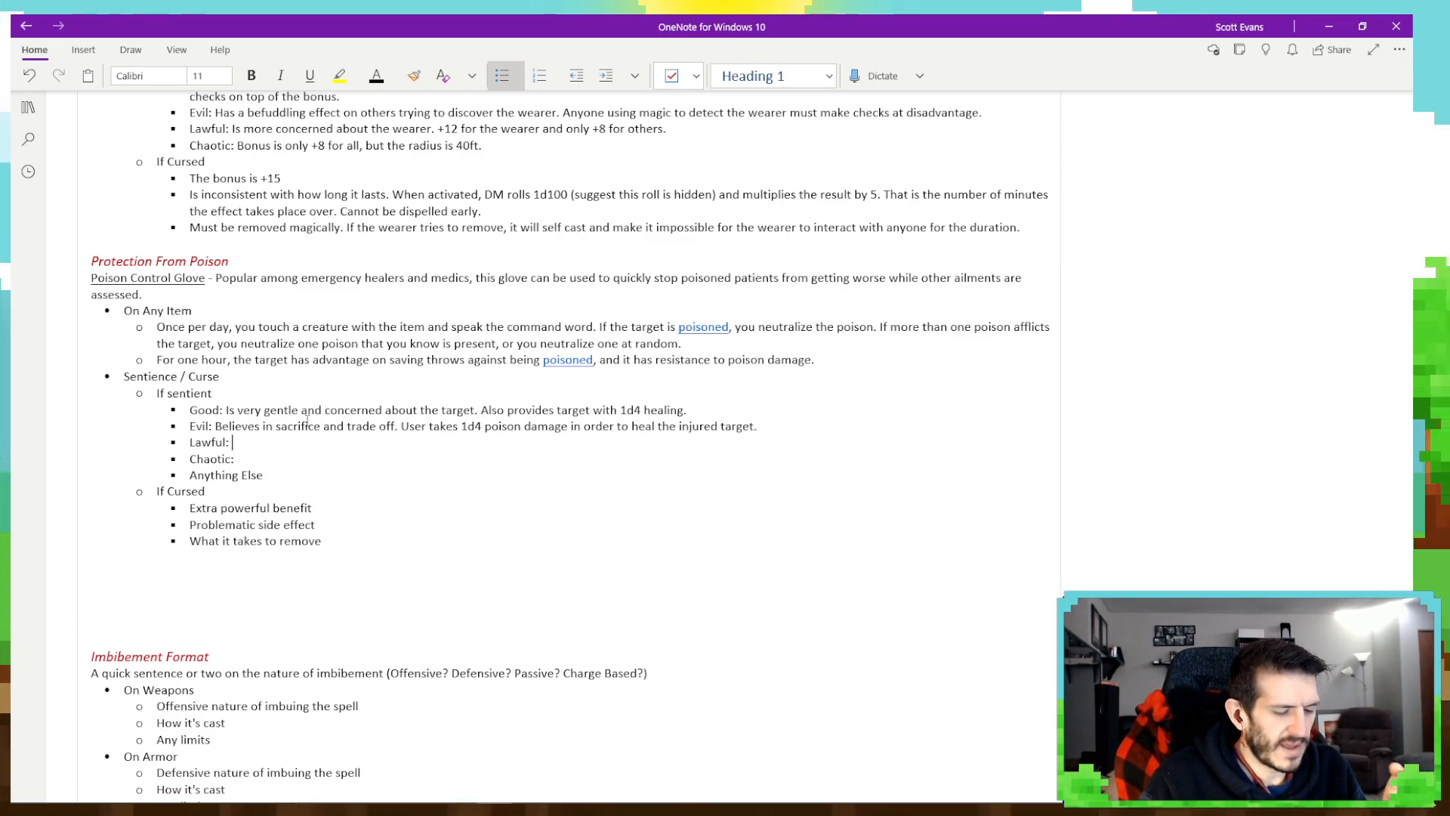
pyautogui.write('Will')
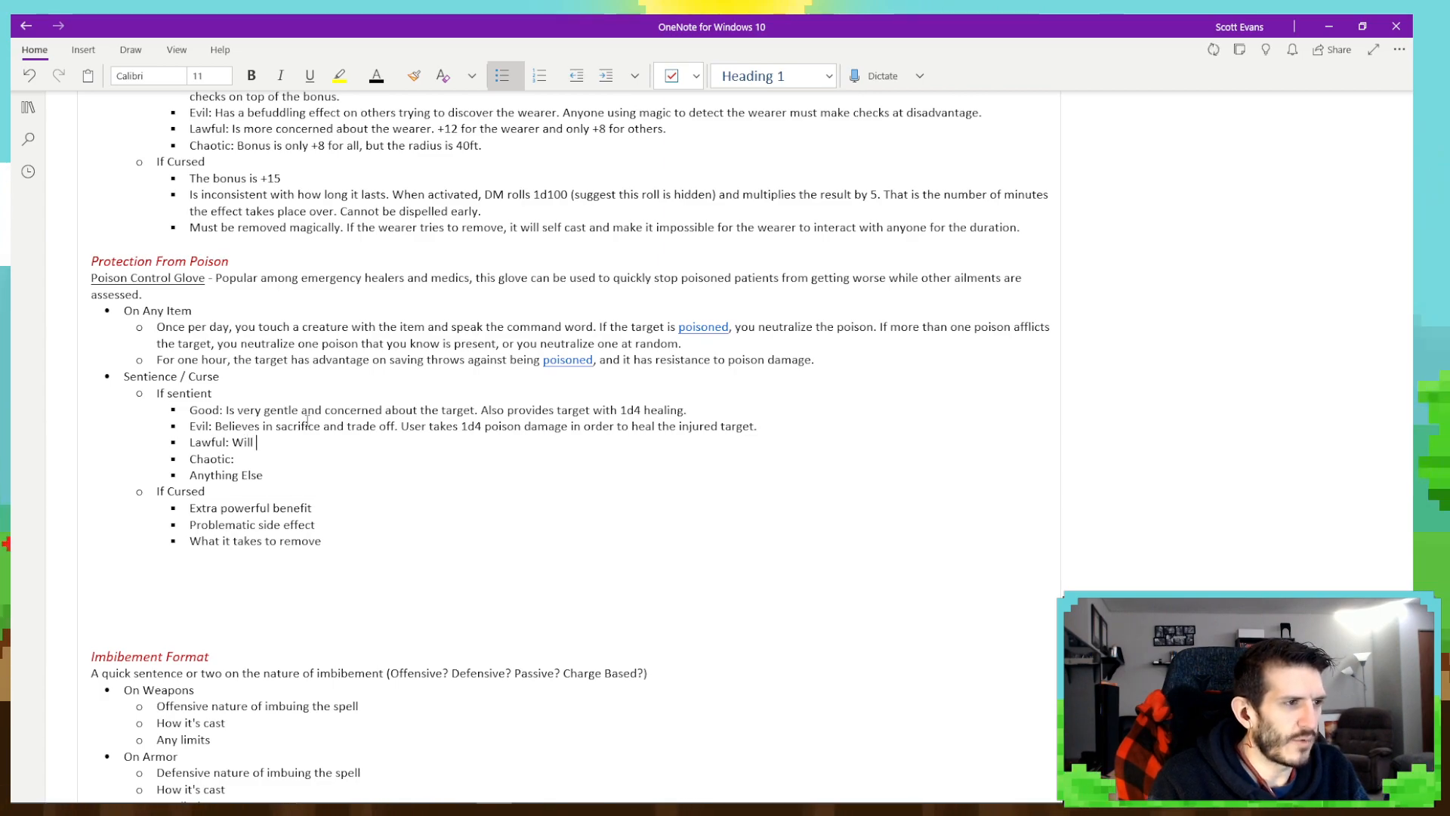
pyautogui.write(' heal')
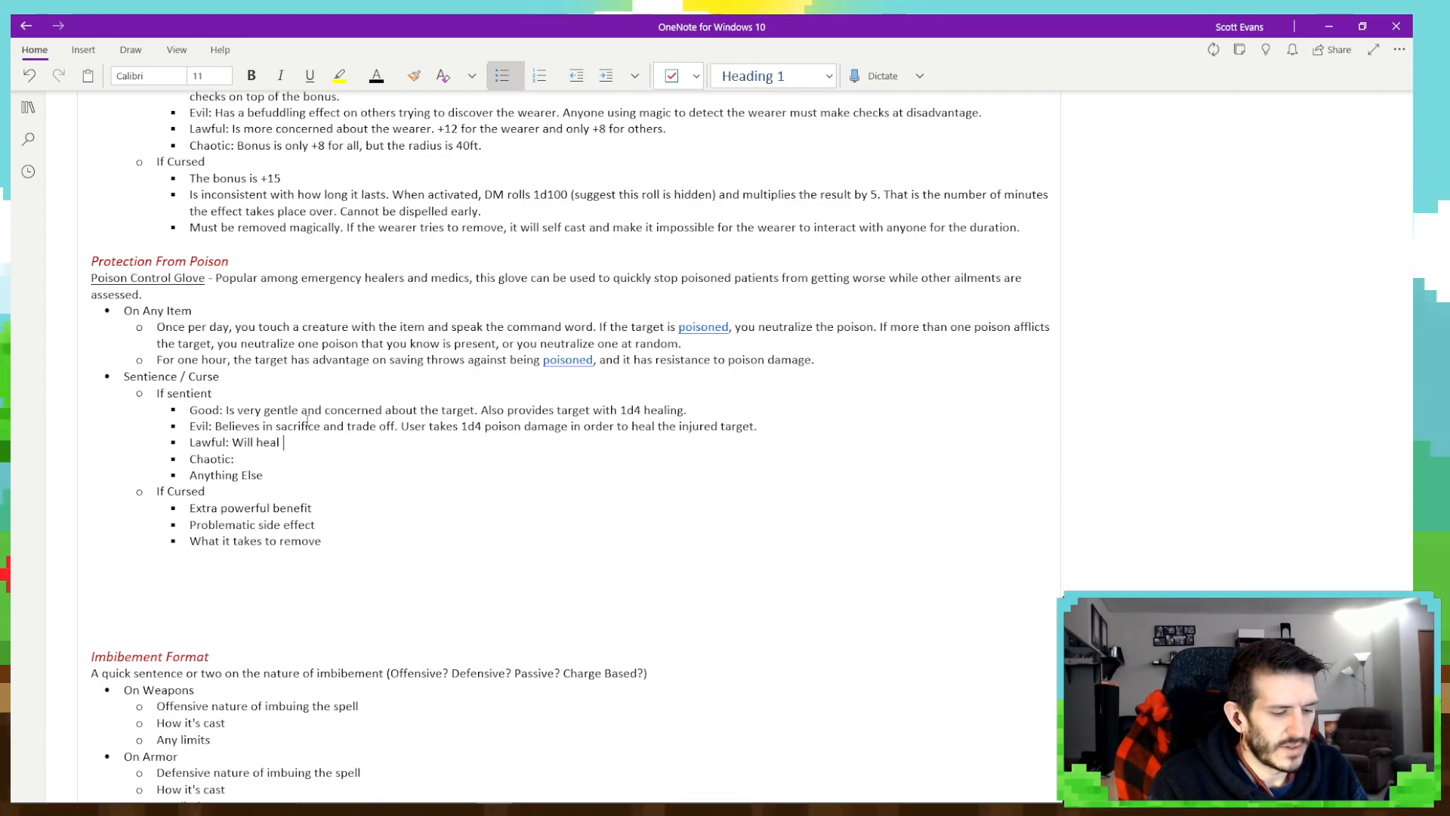
pyautogui.write(' two')
pyautogui.press('BackSpace')
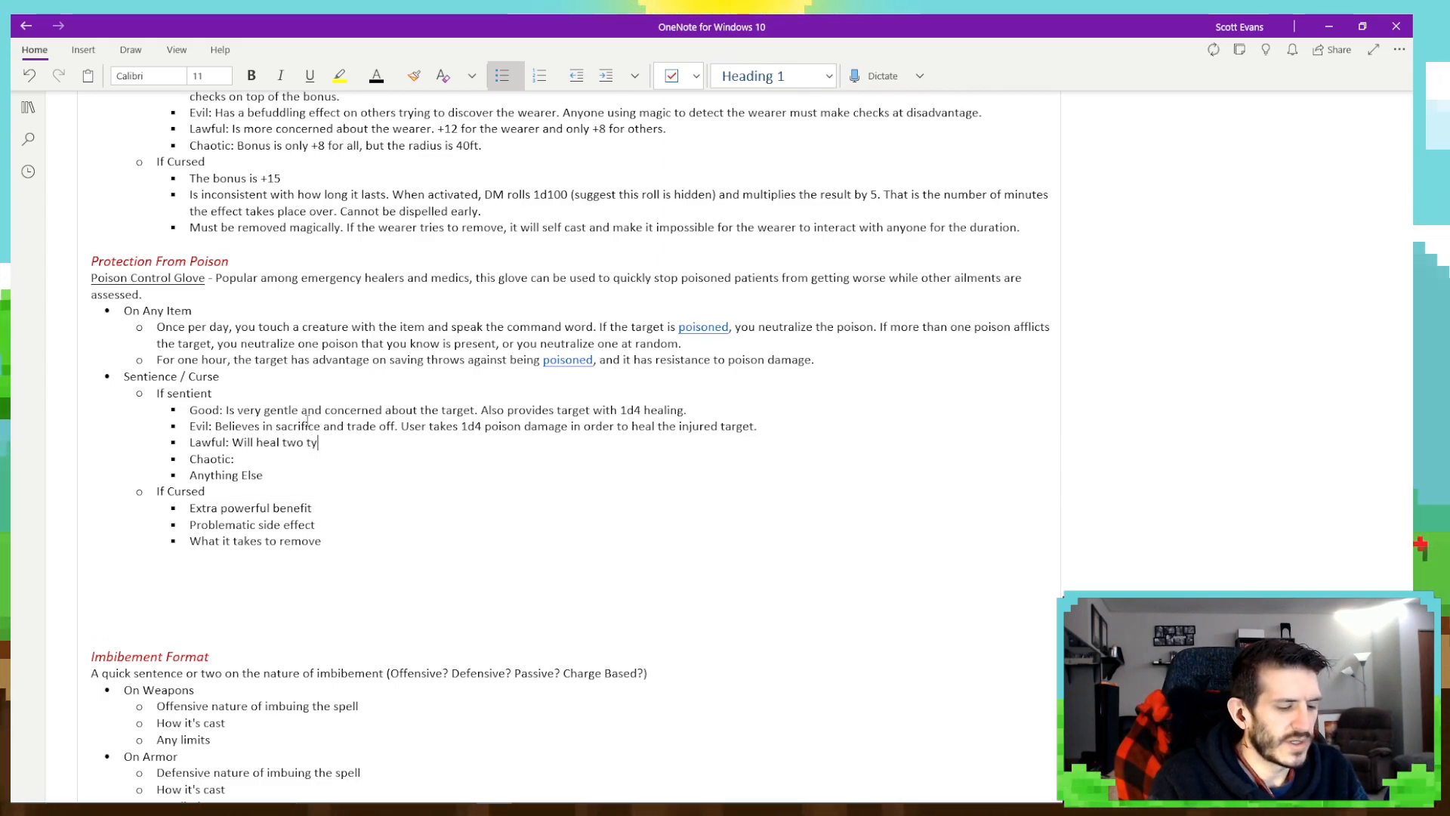
pyautogui.press('BackSpace')
pyautogui.press('BackSpace')
pyautogui.write('up')
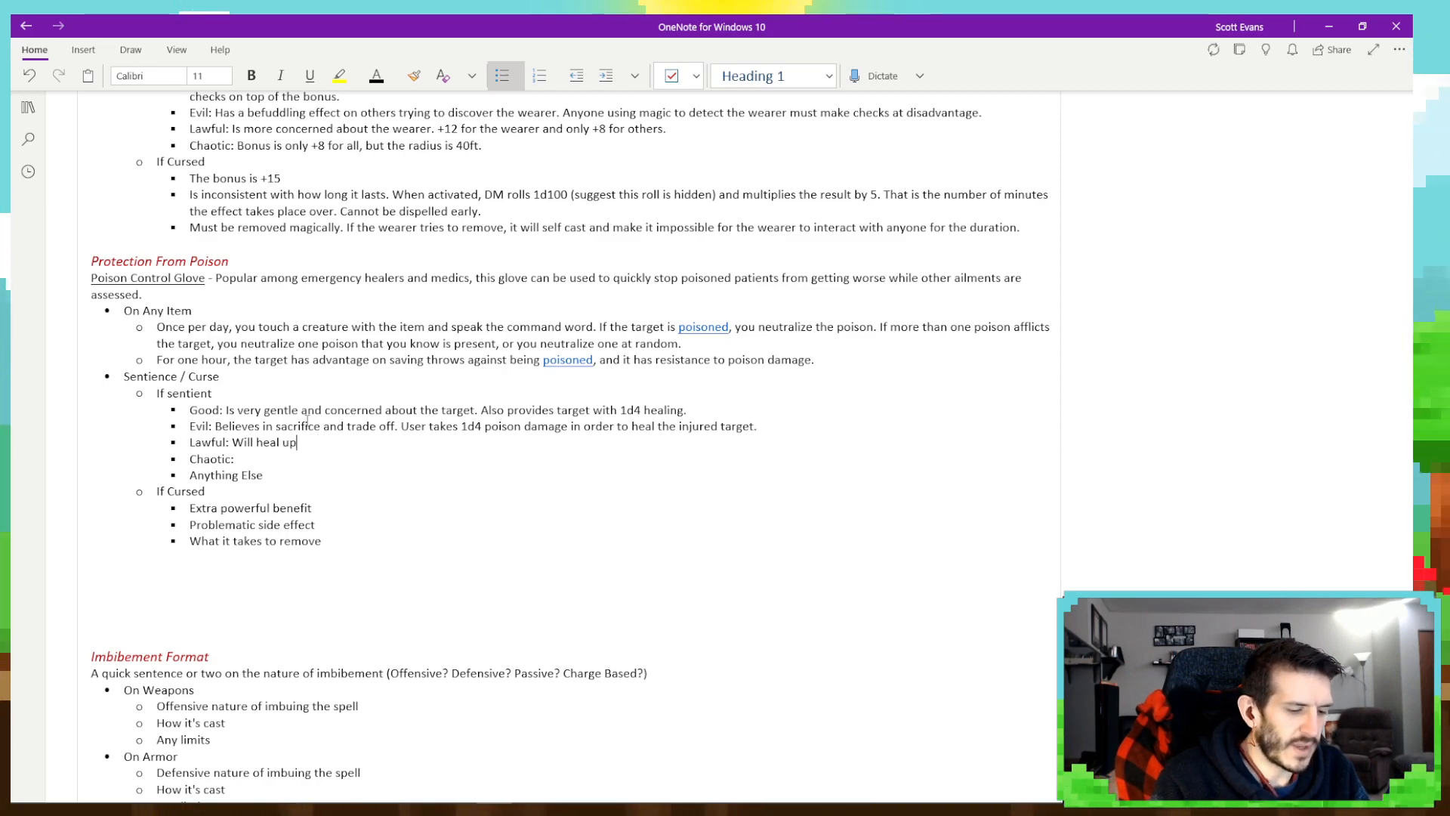
pyautogui.write(' to two types ')
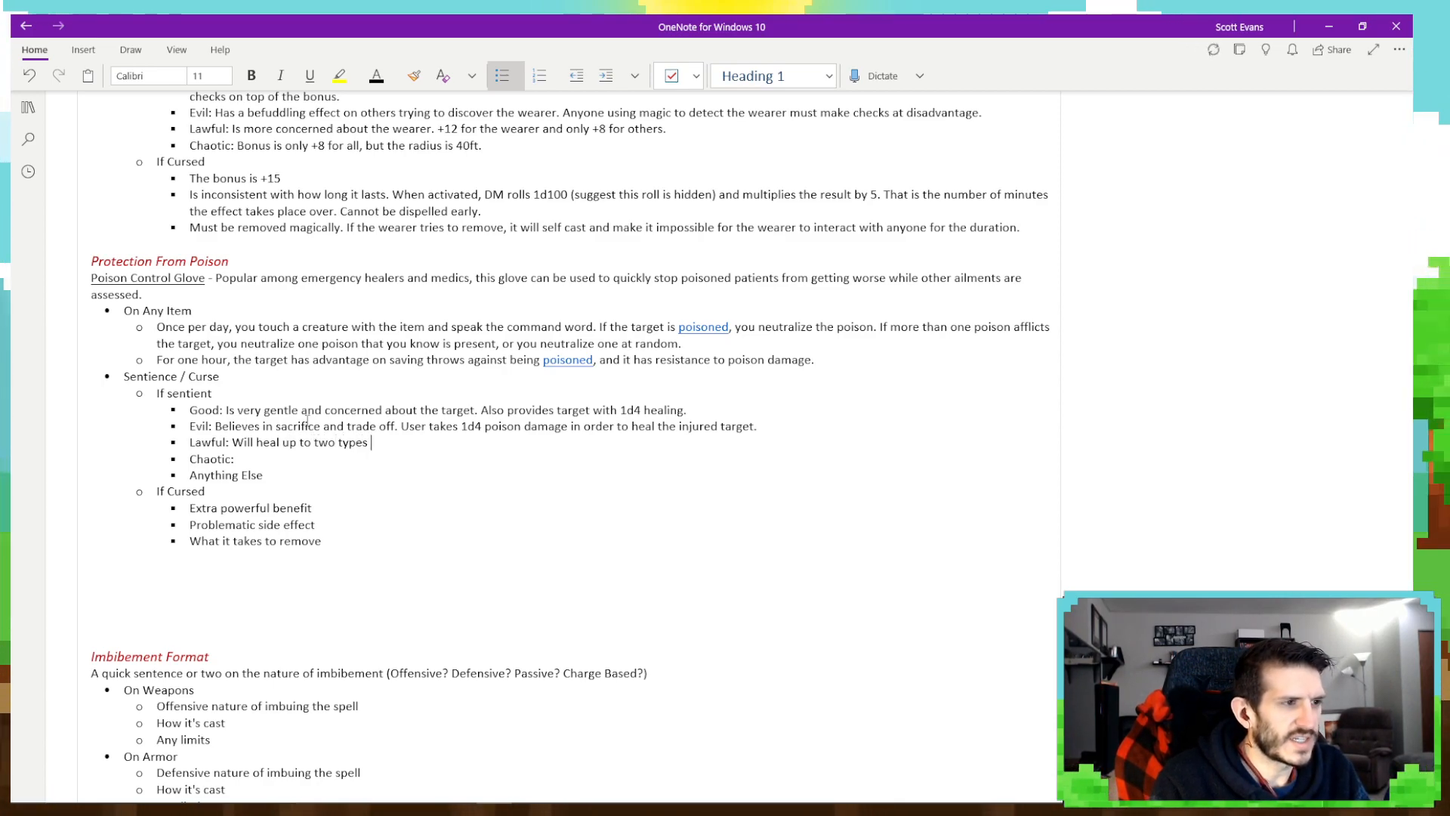
pyautogui.write('of pois')
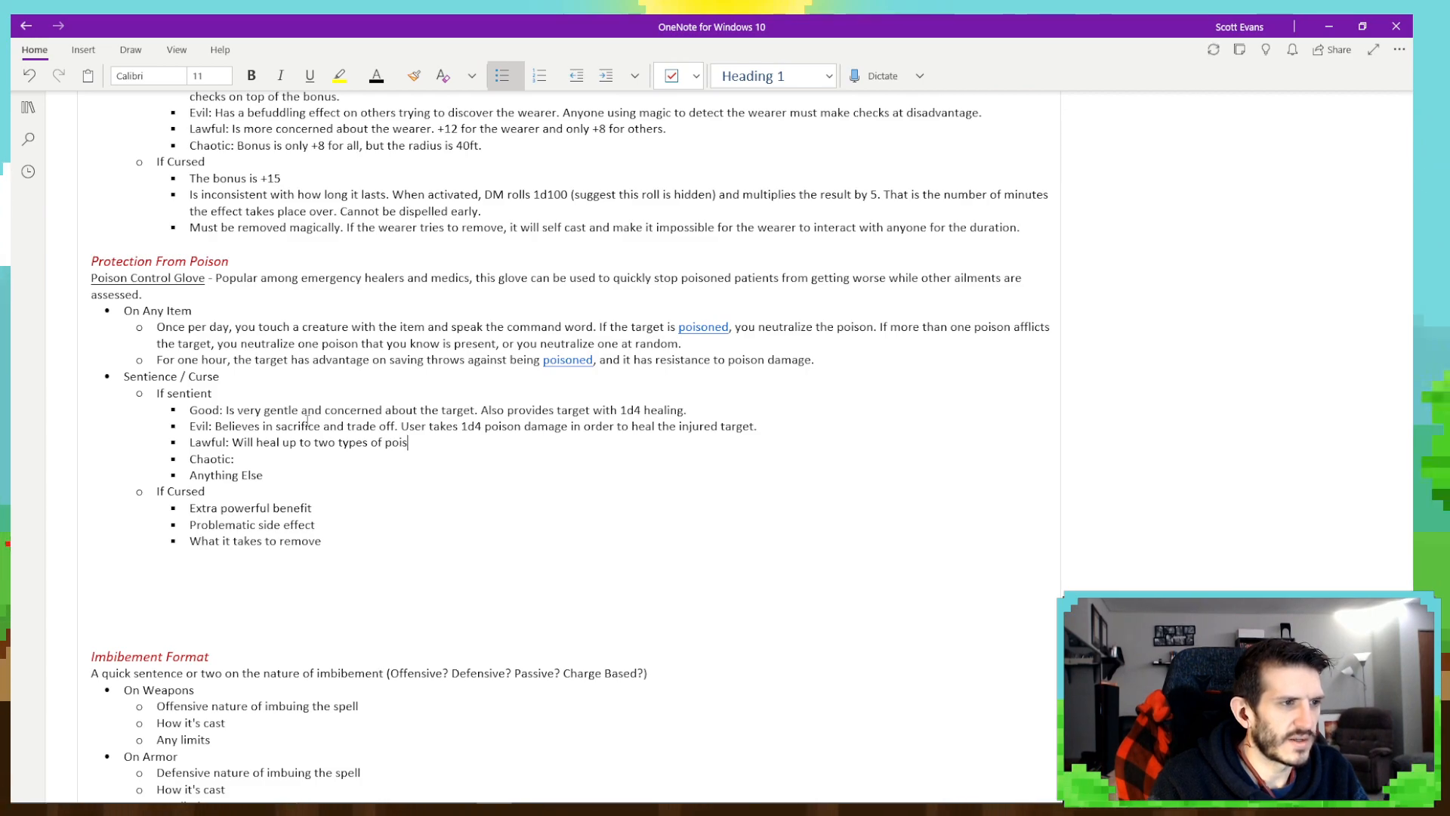
pyautogui.write('on, but')
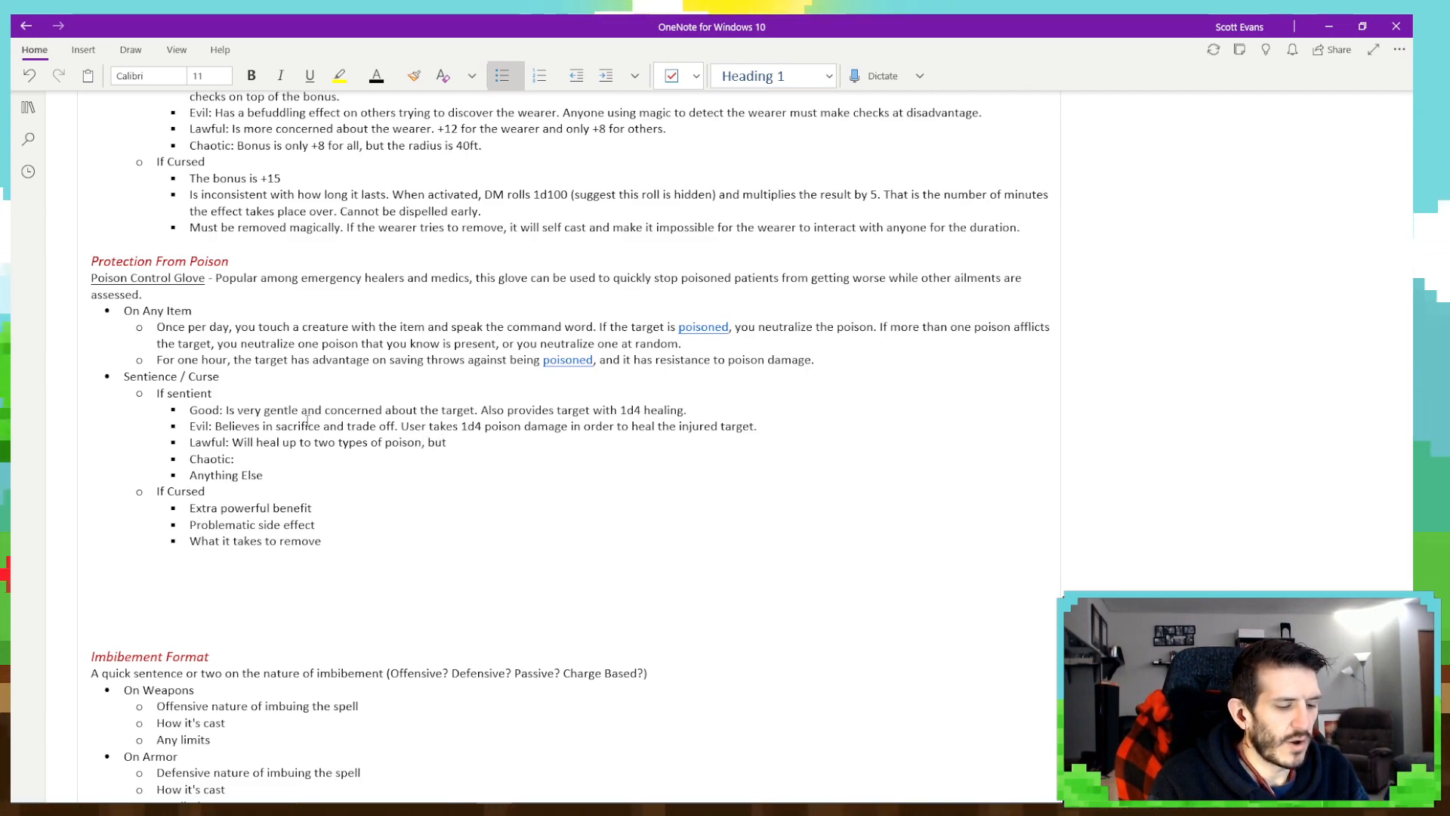
pyautogui.write(' only offers')
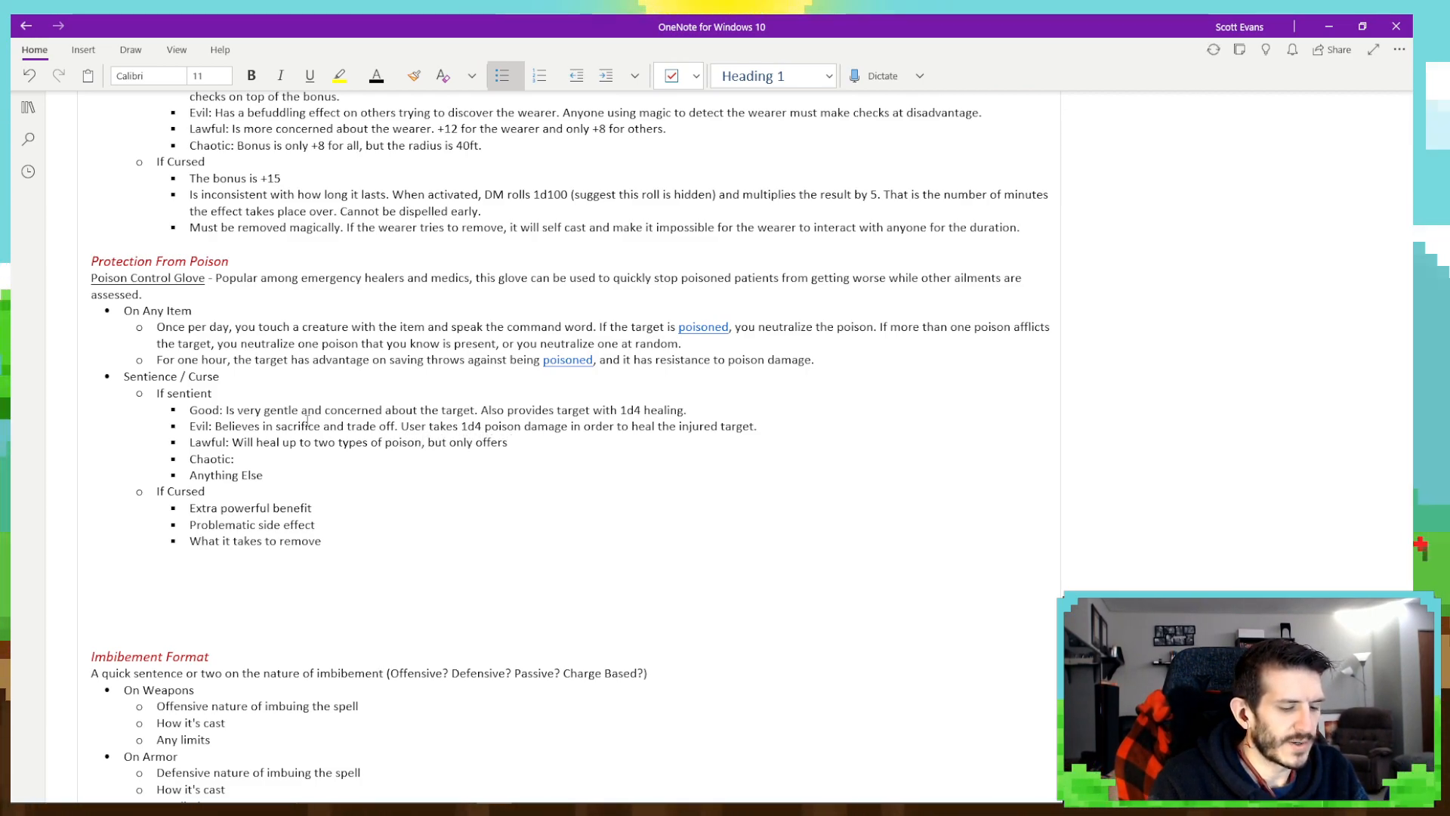
pyautogui.write(' resistance to th')
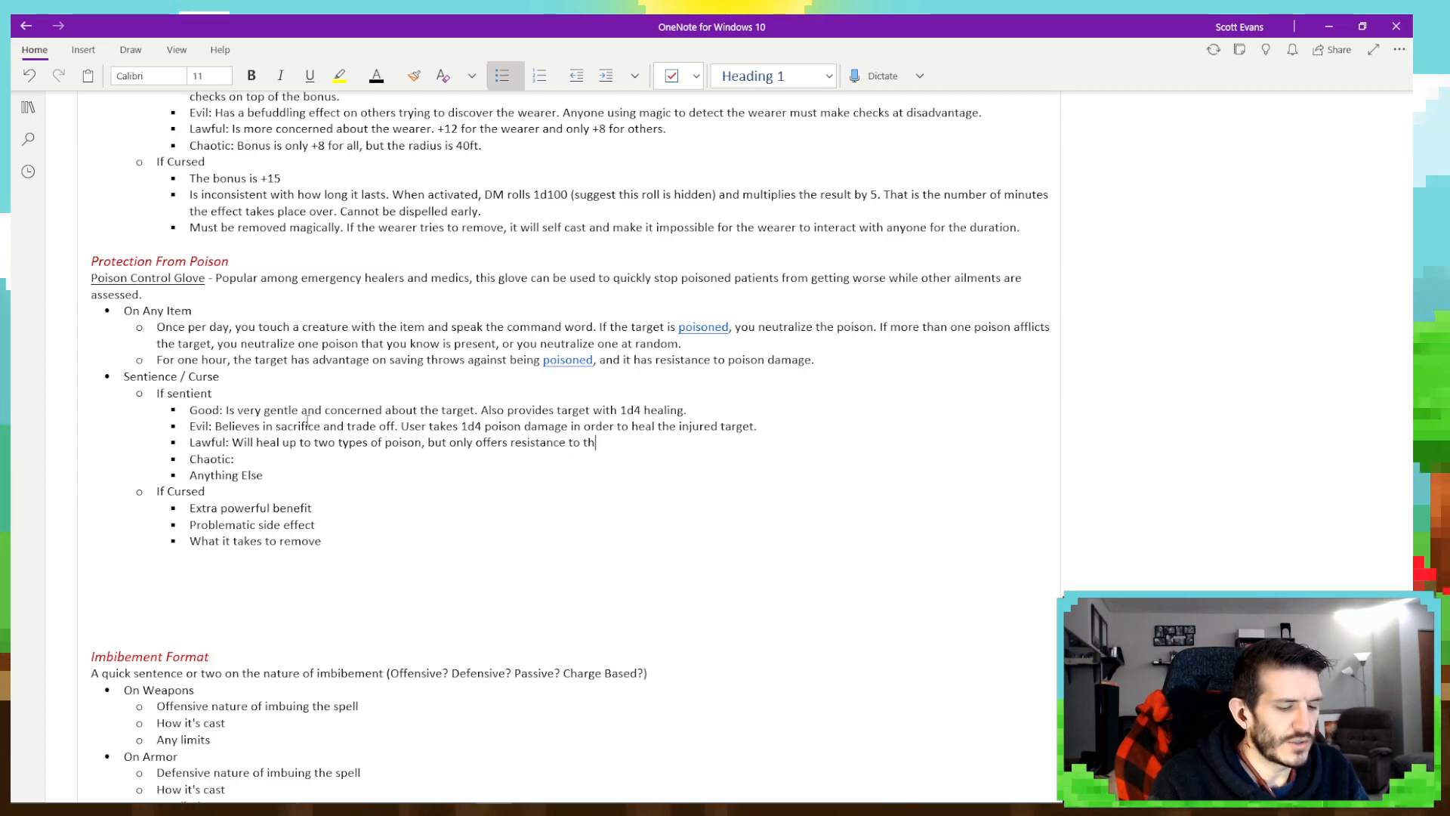
pyautogui.write('ose same types')
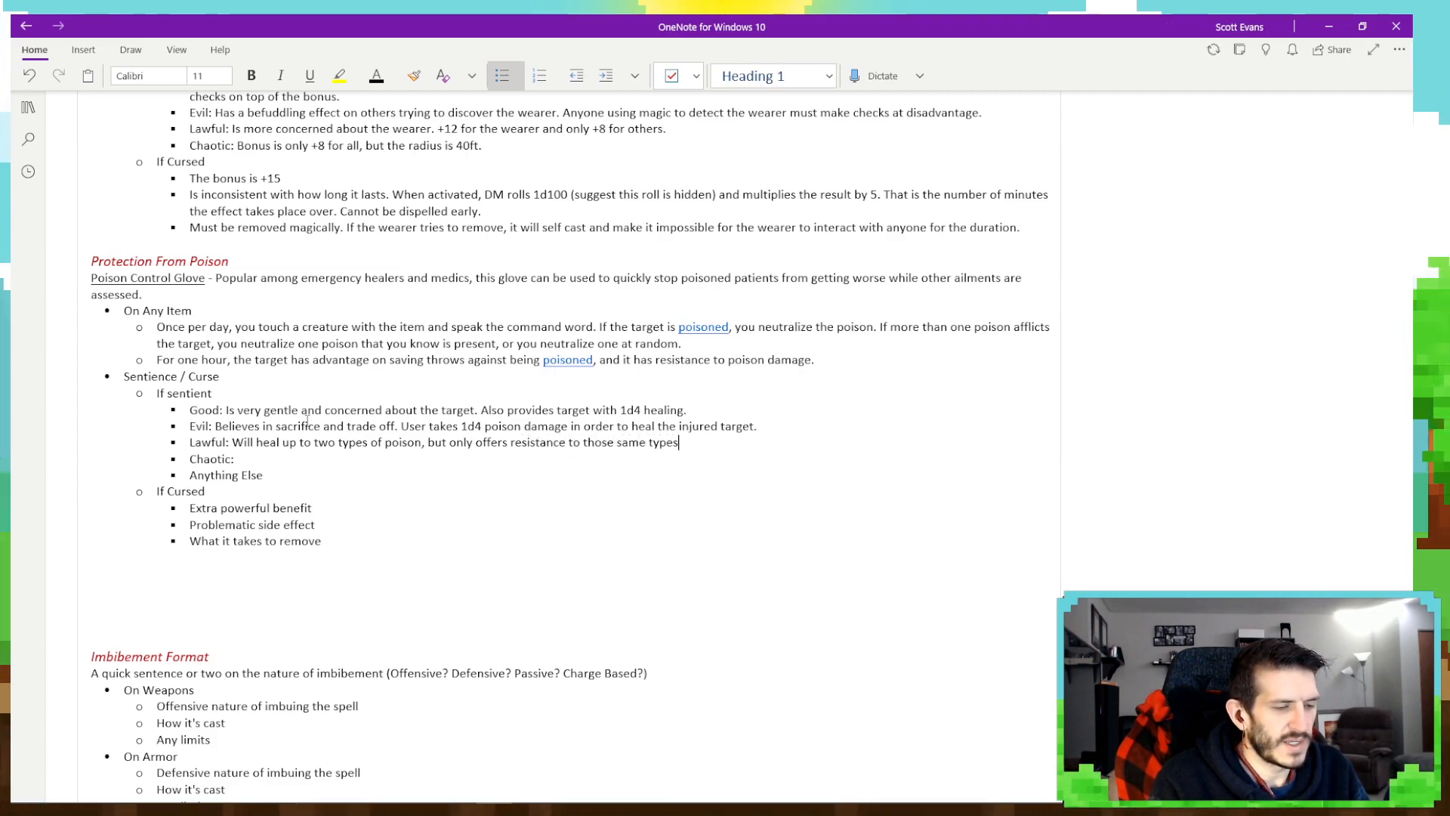
pyautogui.write(' of poison')
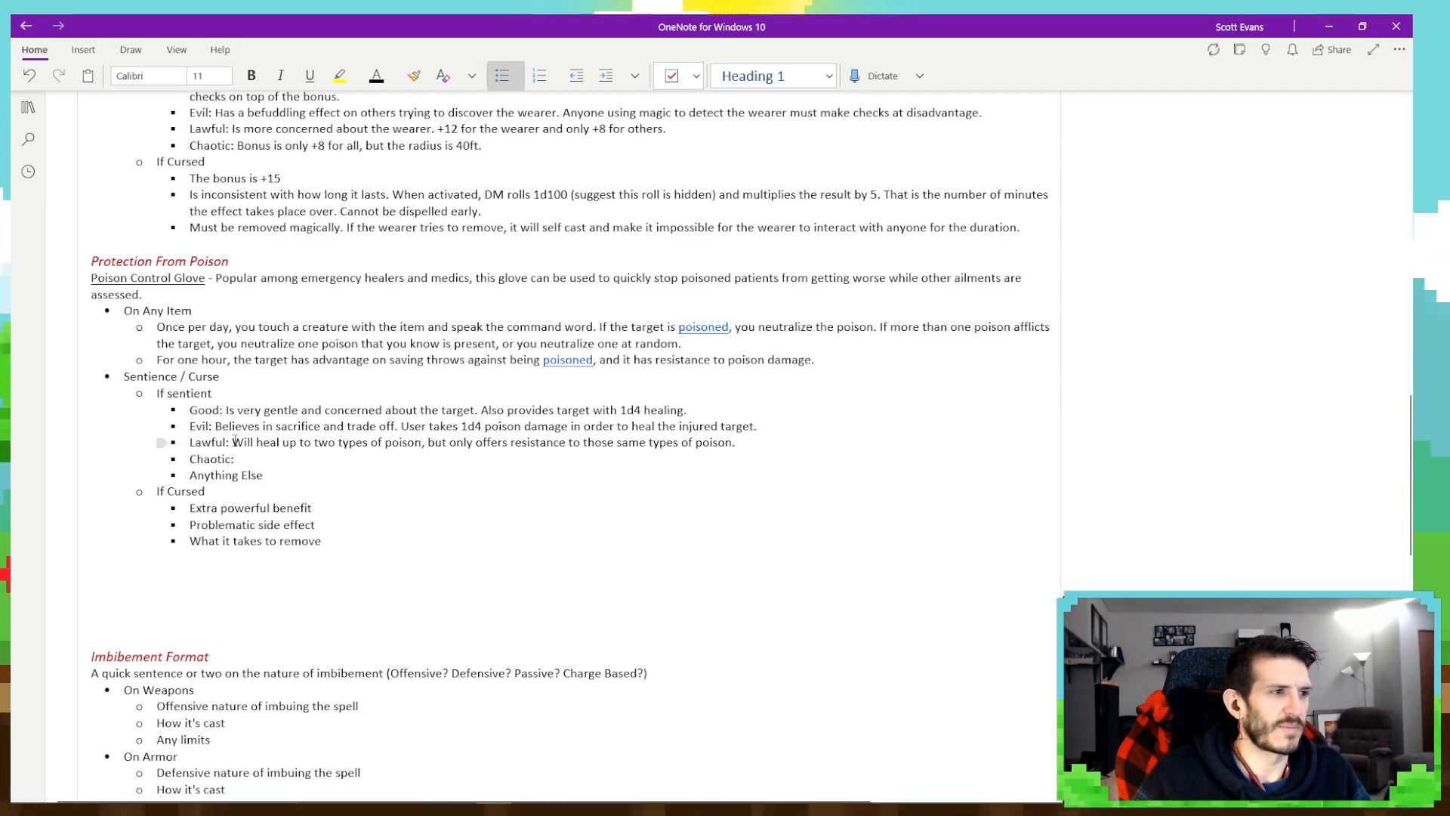
# - Replace the whole text after the Lawful label with "Offers 1d4 healing"
pyautogui.moveTo(235, 442)
pyautogui.mouseDown()
pyautogui.moveTo(423, 445)
pyautogui.moveTo(238, 459)
pyautogui.moveTo(738, 445)
pyautogui.mouseUp()
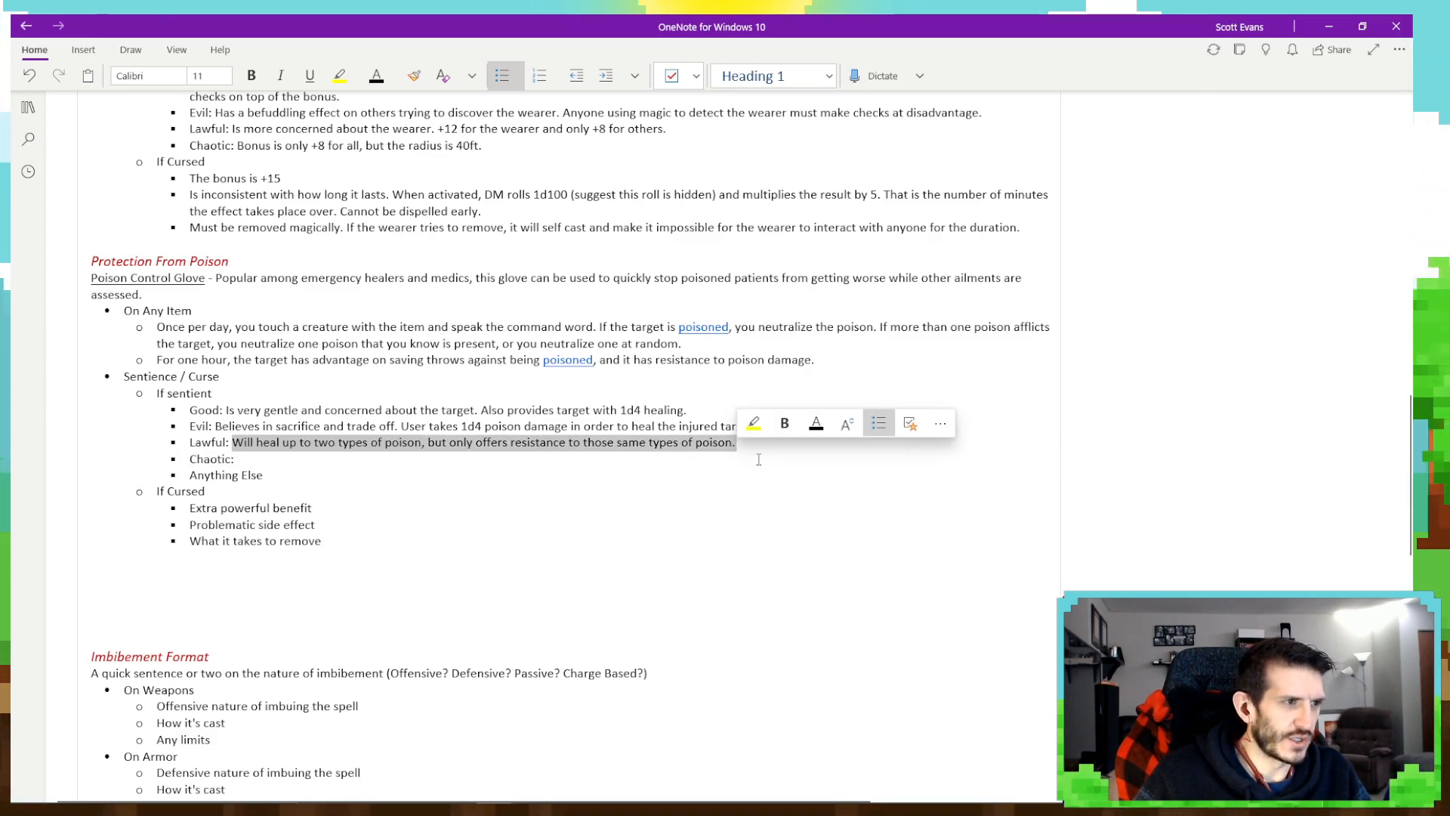
pyautogui.write('Offers')
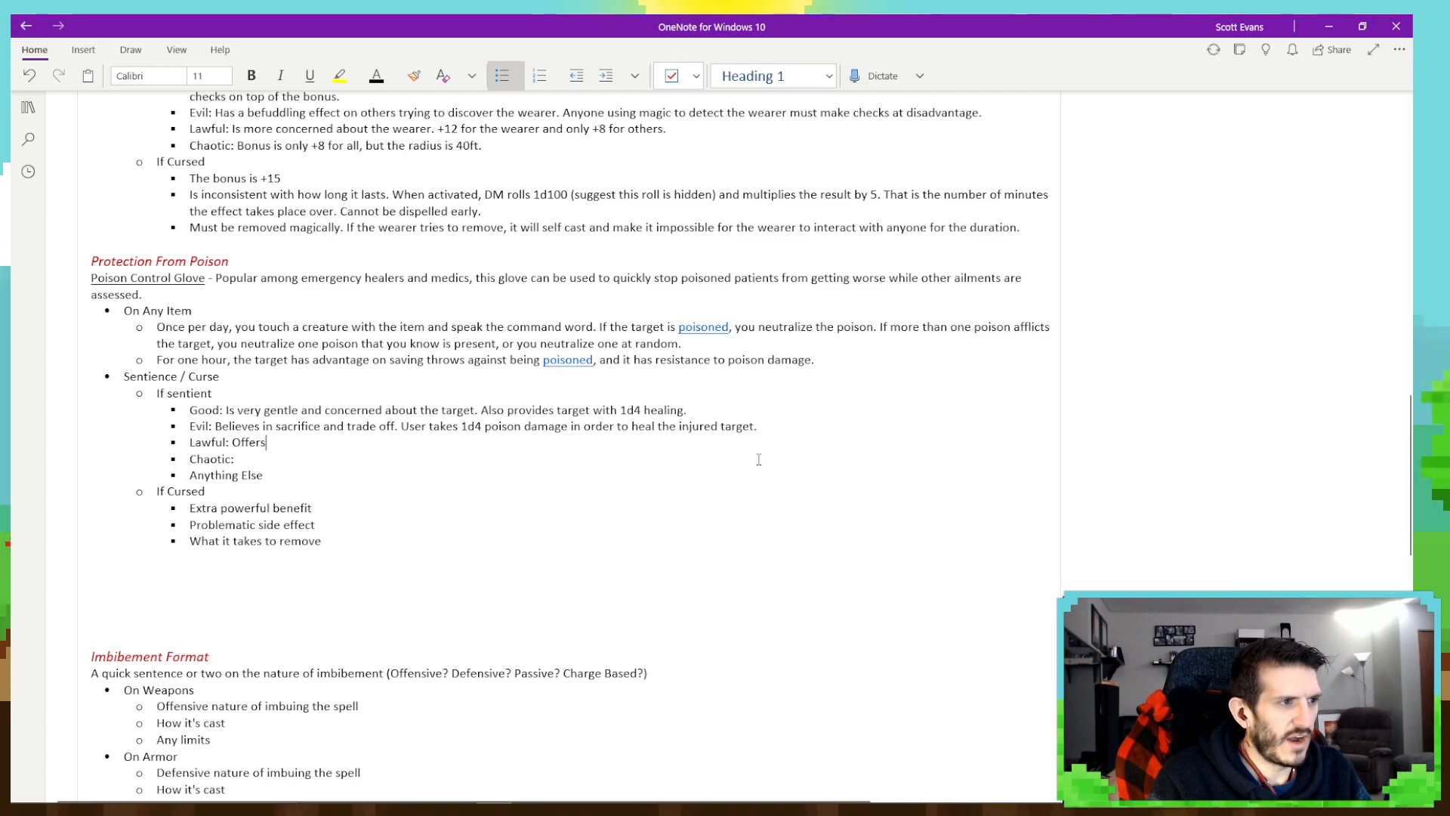
pyautogui.write(' 1d6 hea')
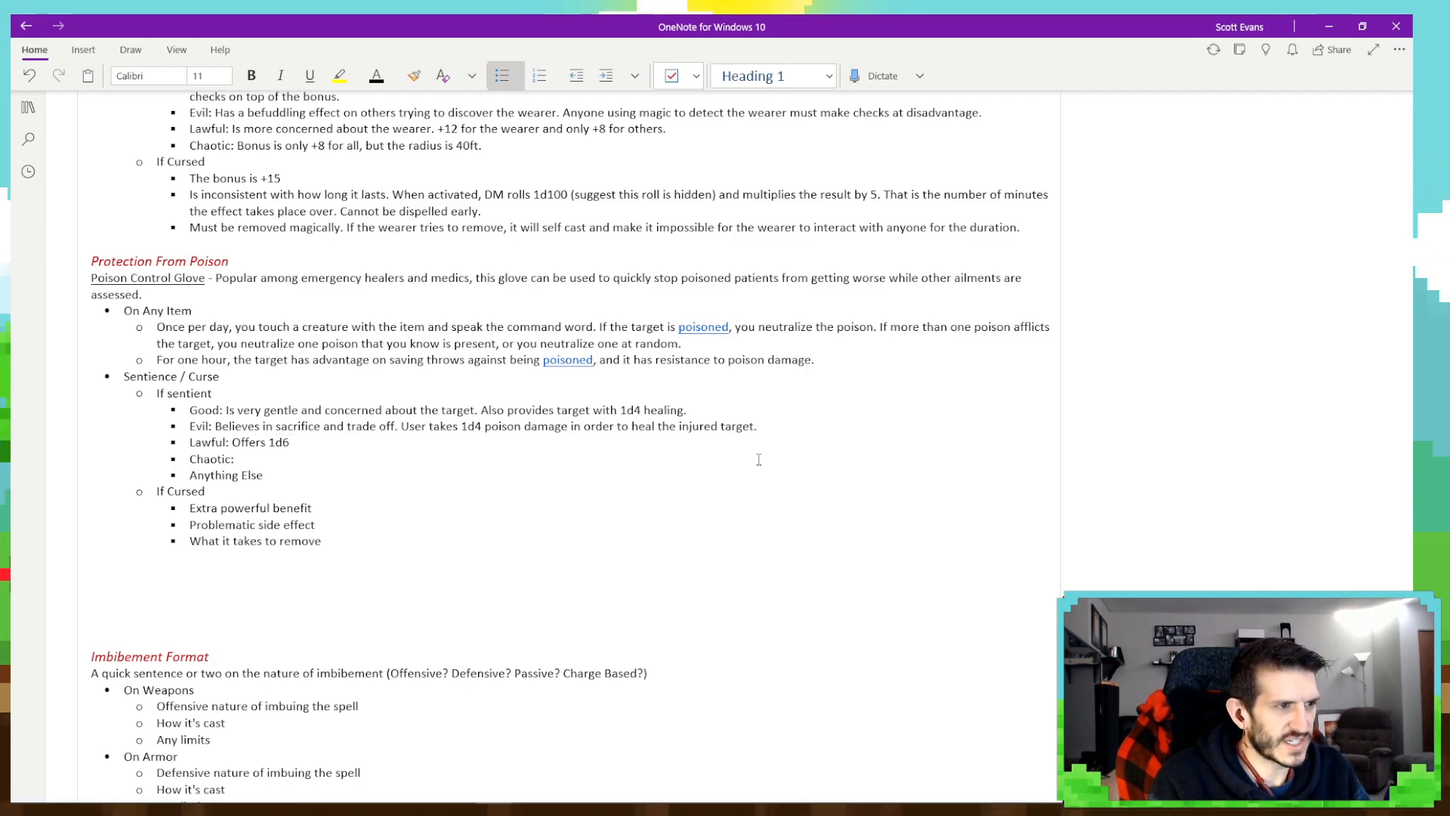
pyautogui.press('BackSpace')
pyautogui.press('BackSpace')
pyautogui.press('BackSpace')
pyautogui.press('BackSpace')
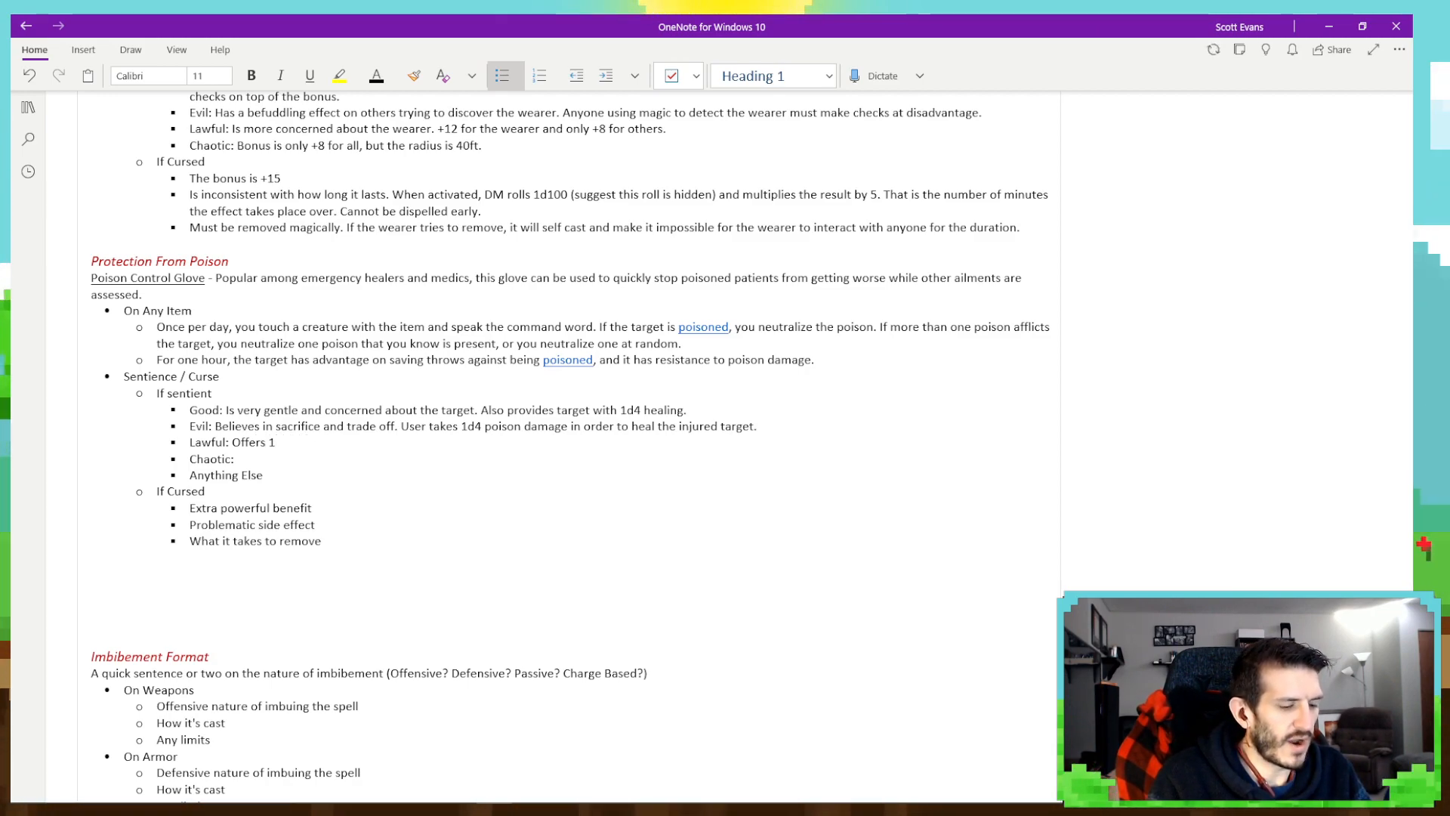
pyautogui.write('4 healing')
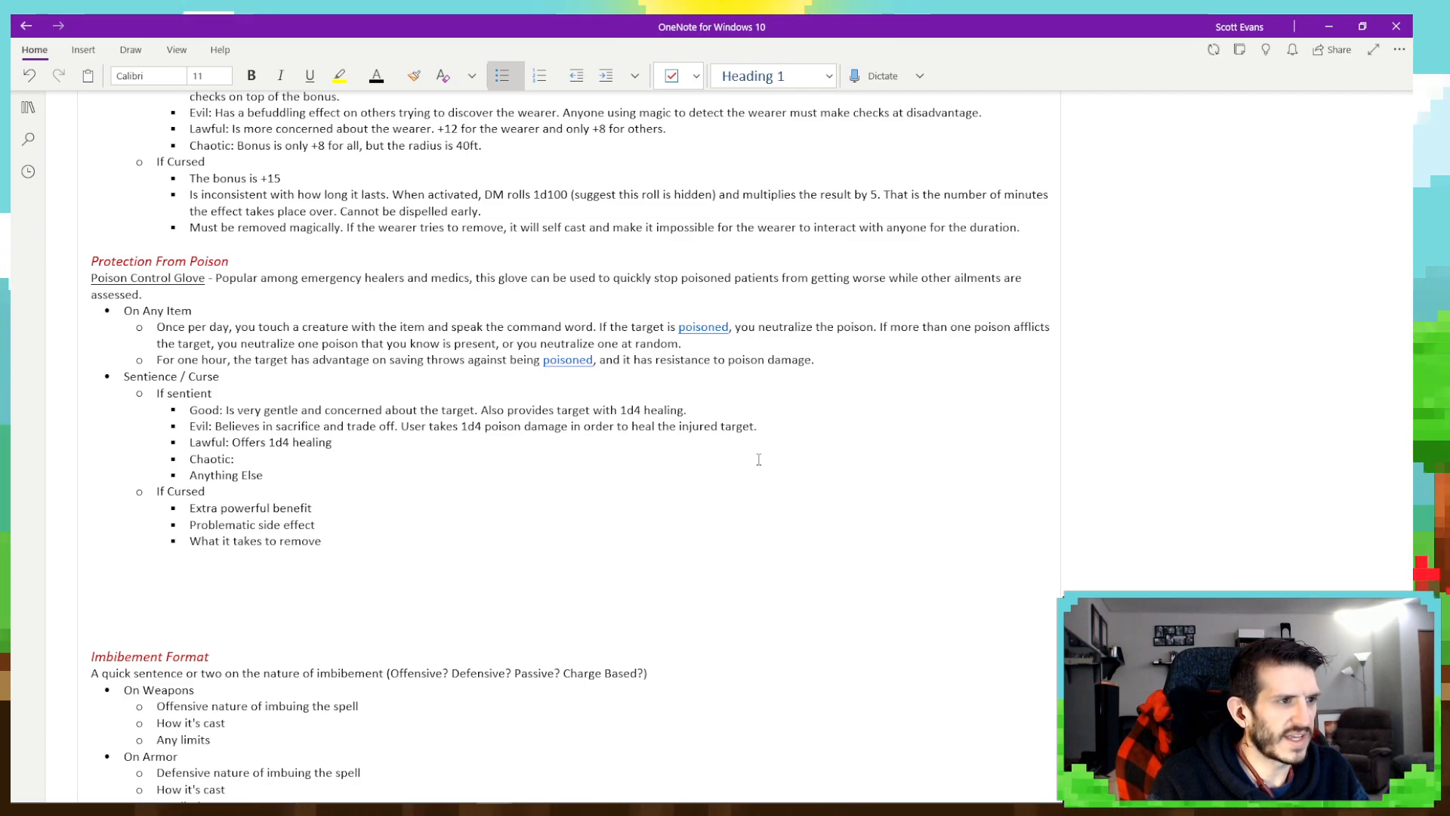
# - Change the healing amount in the Lawful bullet so it reads "Offers 1d6 healing to"
pyautogui.press('BackSpace')
pyautogui.press('BackSpace')
pyautogui.press('BackSpace')
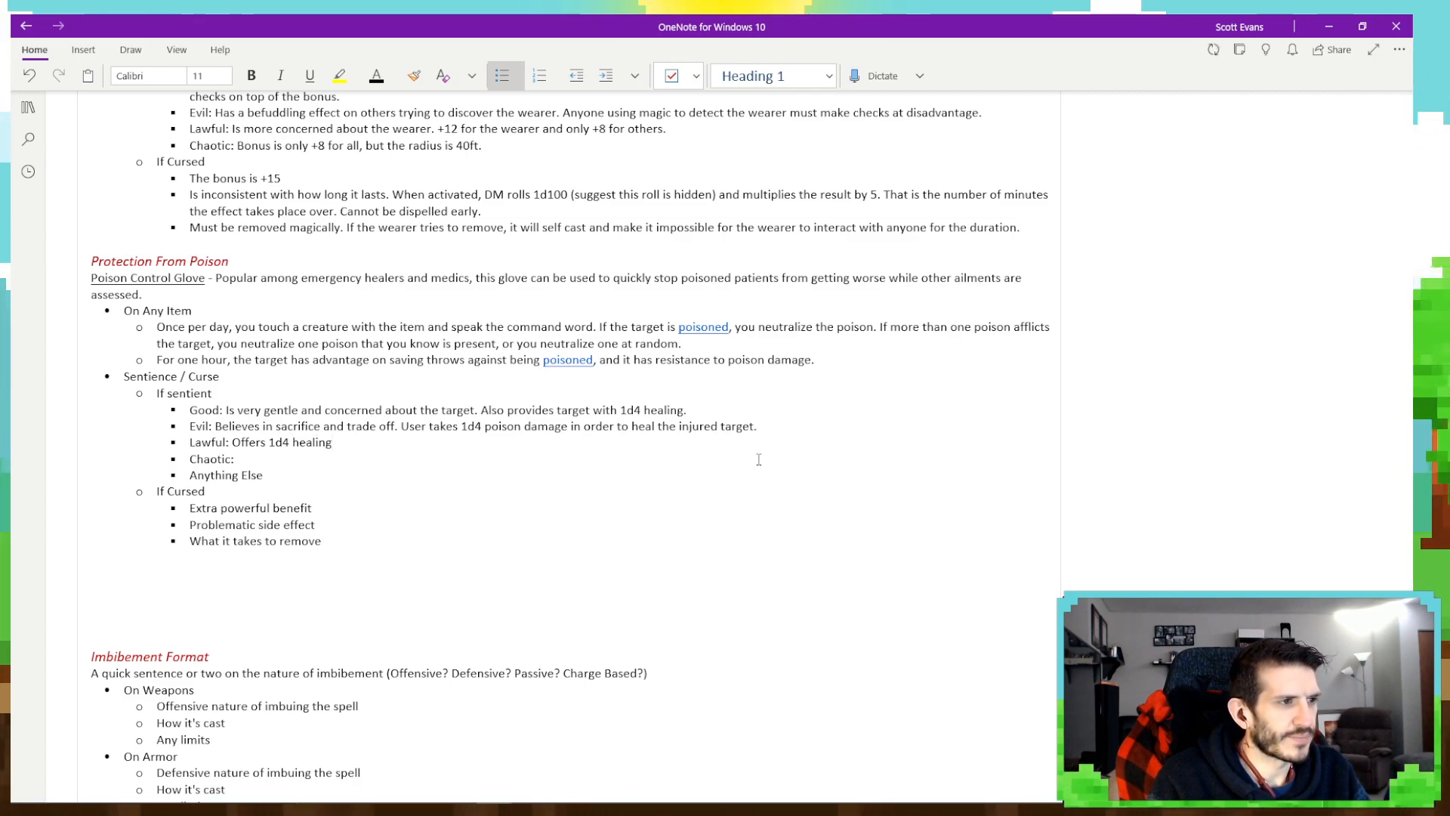
pyautogui.press('BackSpace')
pyautogui.press('BackSpace')
pyautogui.press('BackSpace')
pyautogui.press('BackSpace')
pyautogui.press('BackSpace')
pyautogui.press('BackSpace')
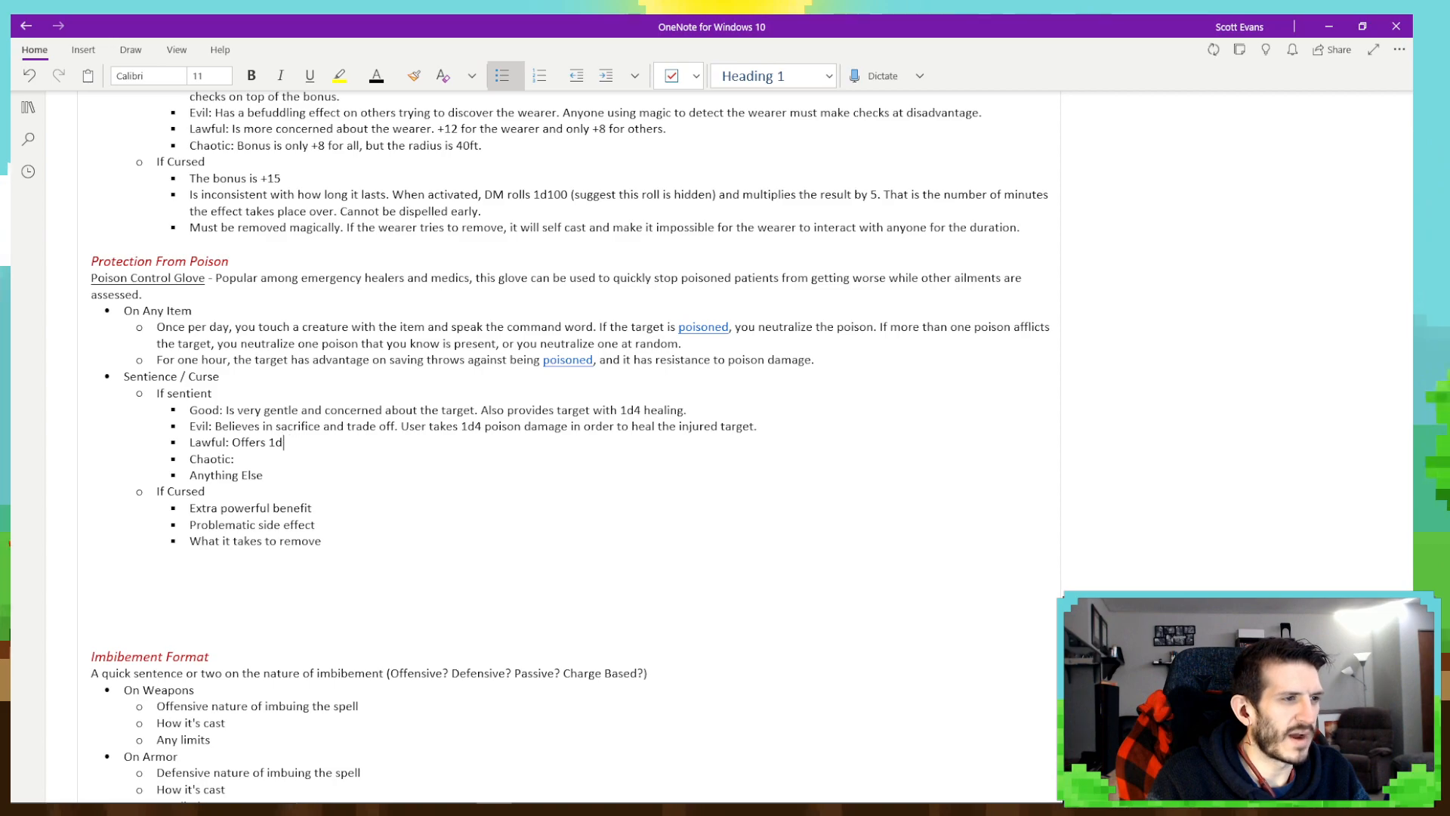
pyautogui.write('6 healing to')
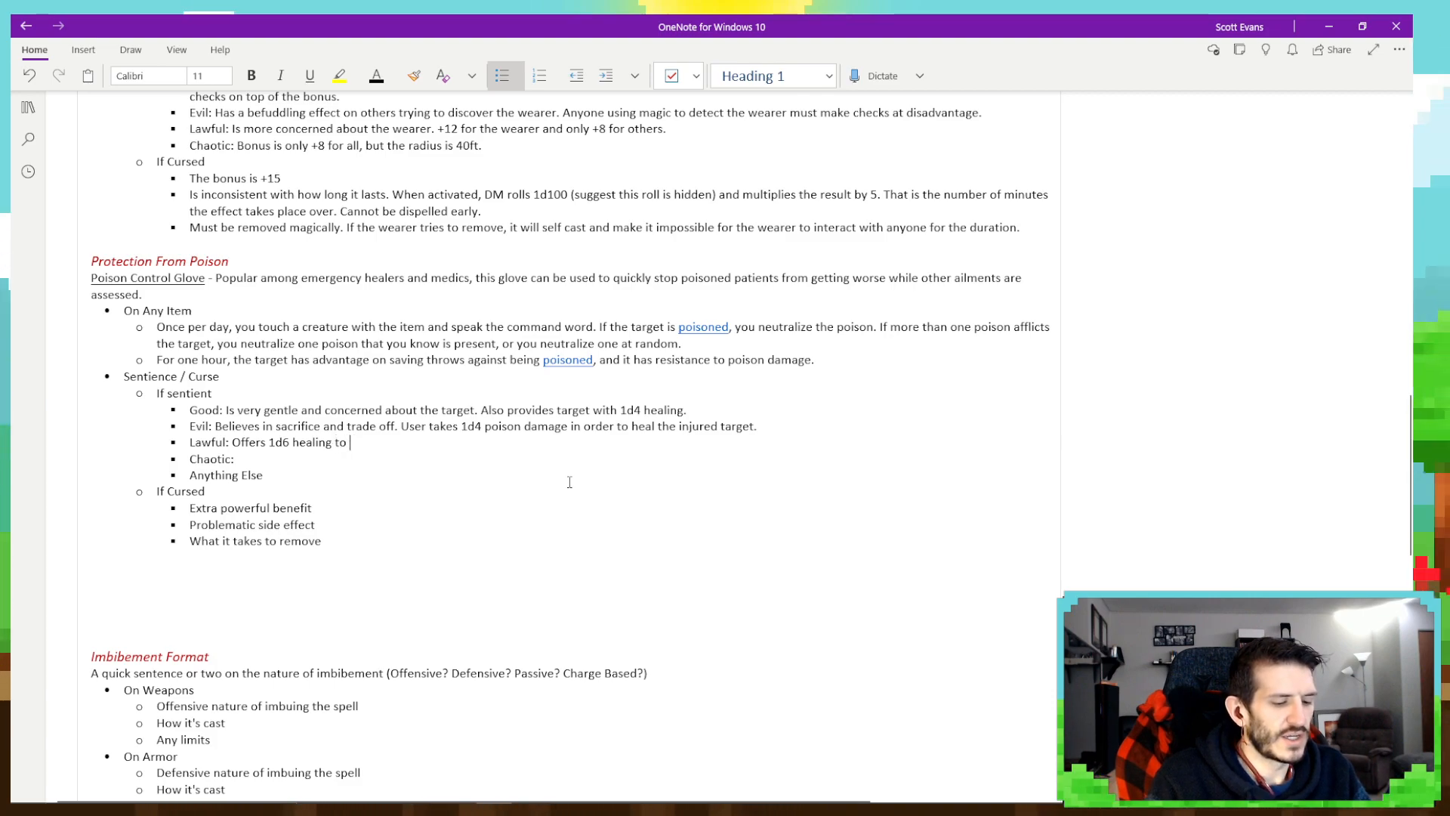
# - Complete the Lawful sentence with "the target, but poison resistance is only to the same type of poison that was removed."
pyautogui.write('the target, but ')
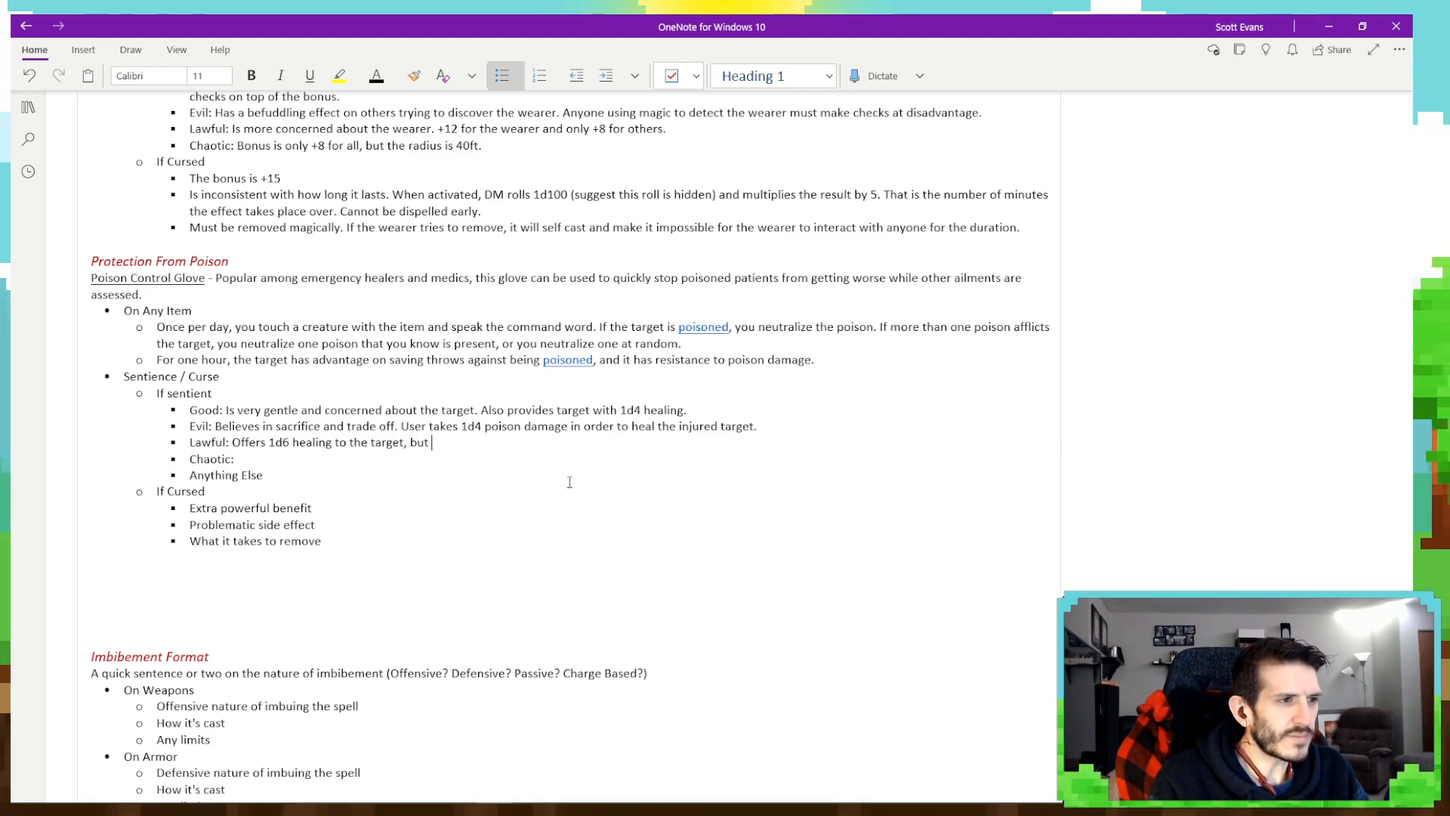
pyautogui.write('poison resi ')
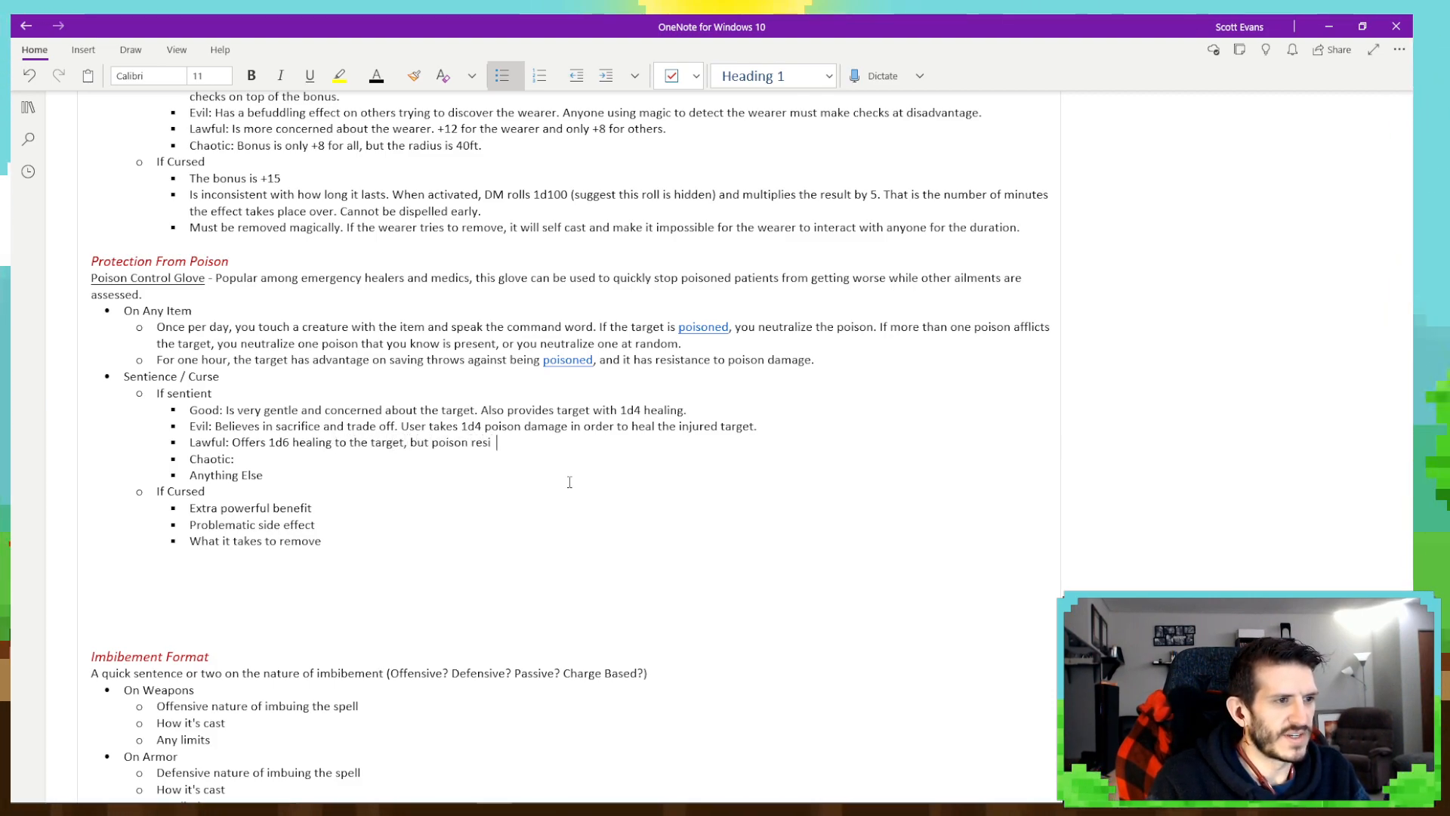
pyautogui.write('stance is only ')
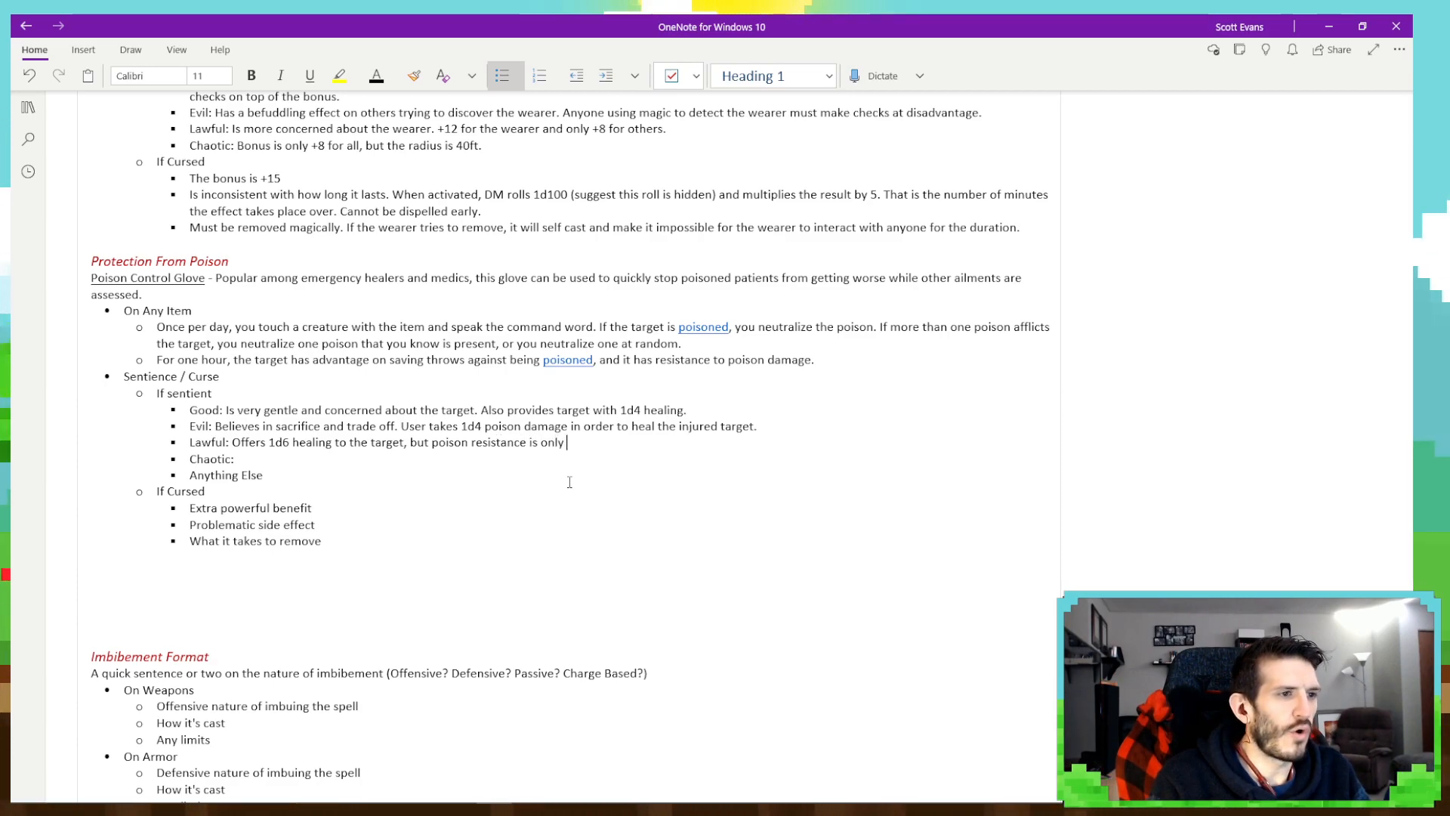
pyautogui.write('to the same type')
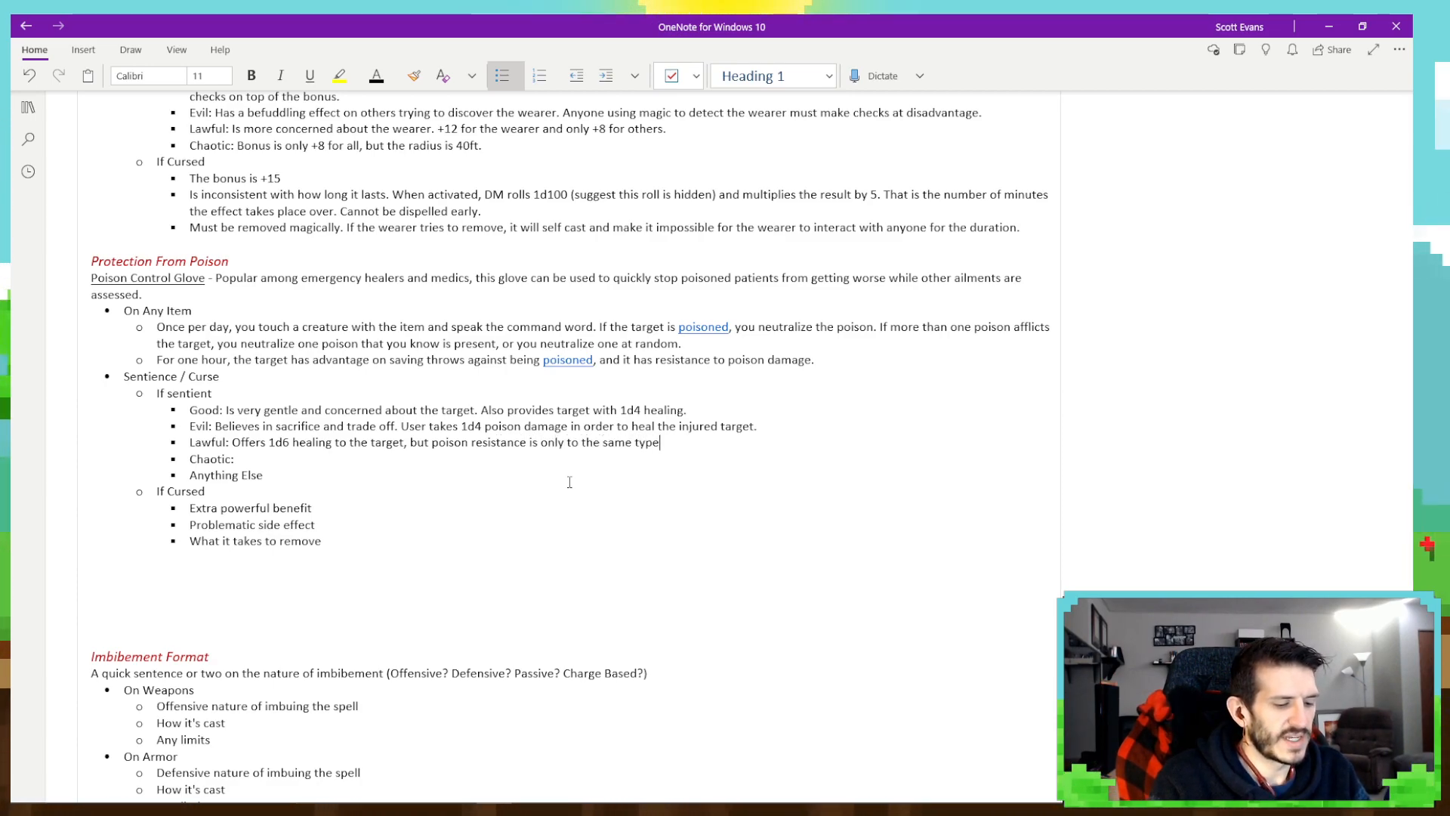
pyautogui.write(' of poison that w')
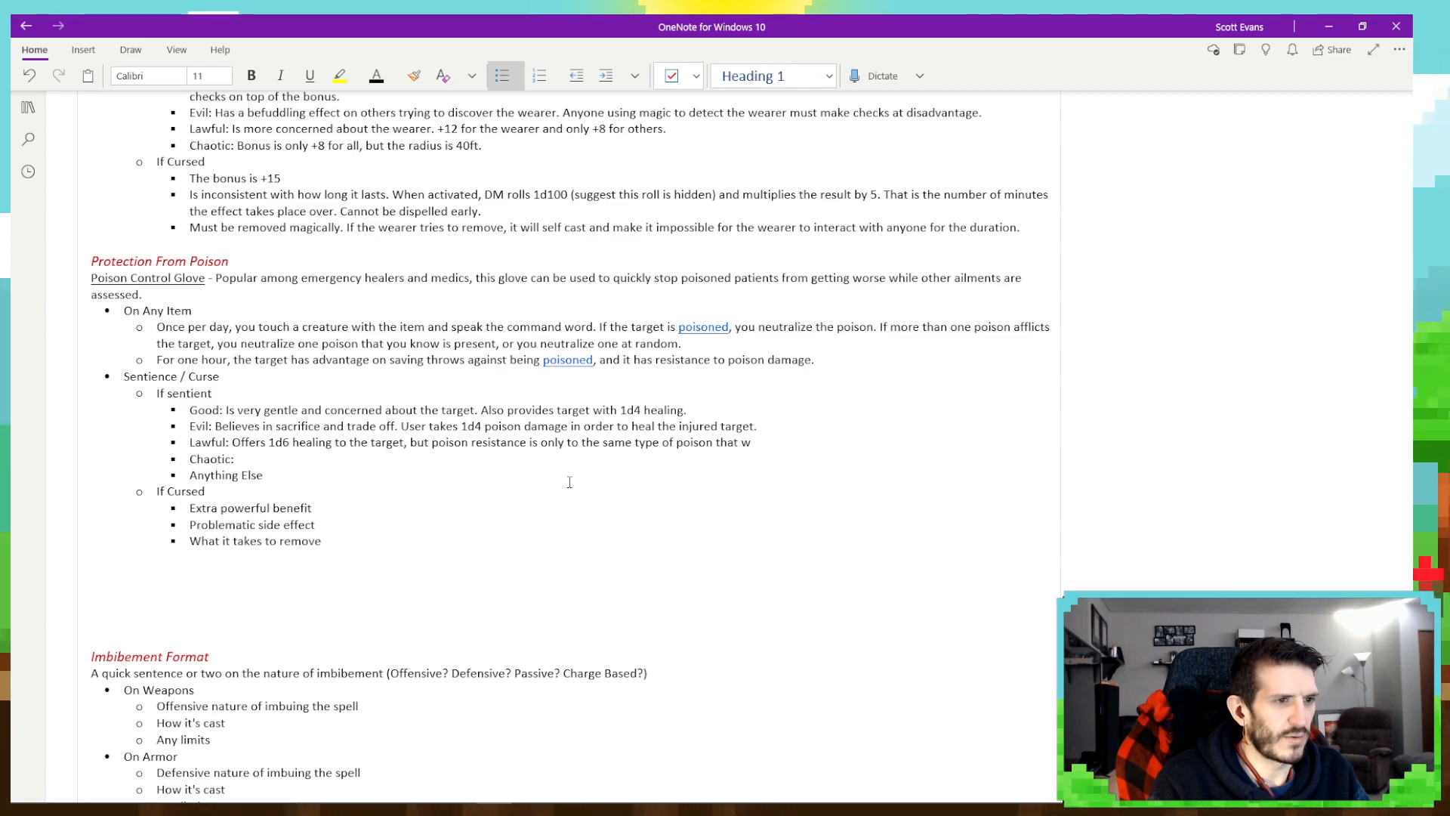
pyautogui.write('as removed.')
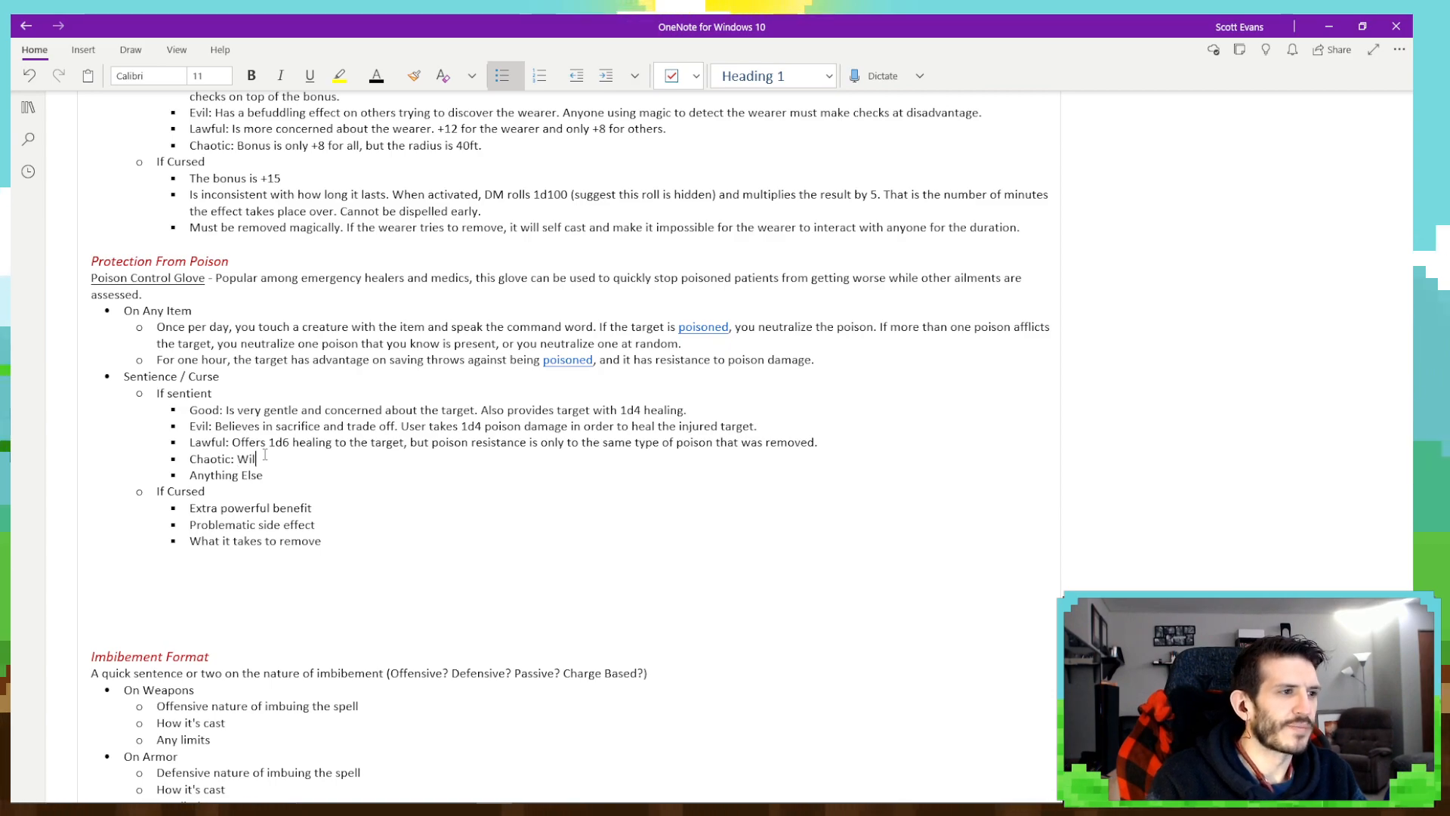
# - Fill in the Chaotic bullet with "Will cure any an all types of poison in the target, but does not offer resistance."
pyautogui.write('l cure')
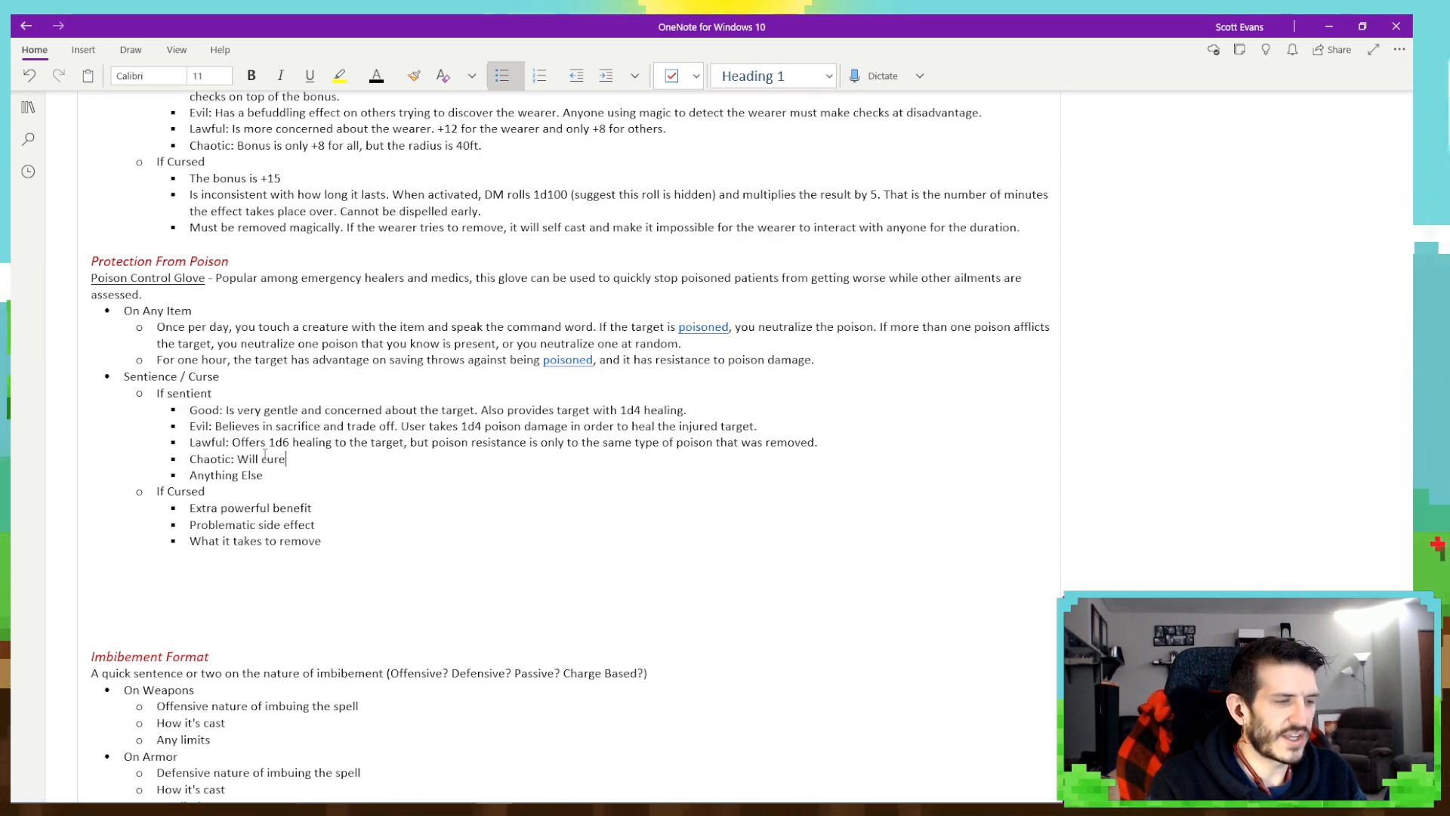
pyautogui.write(' any an all')
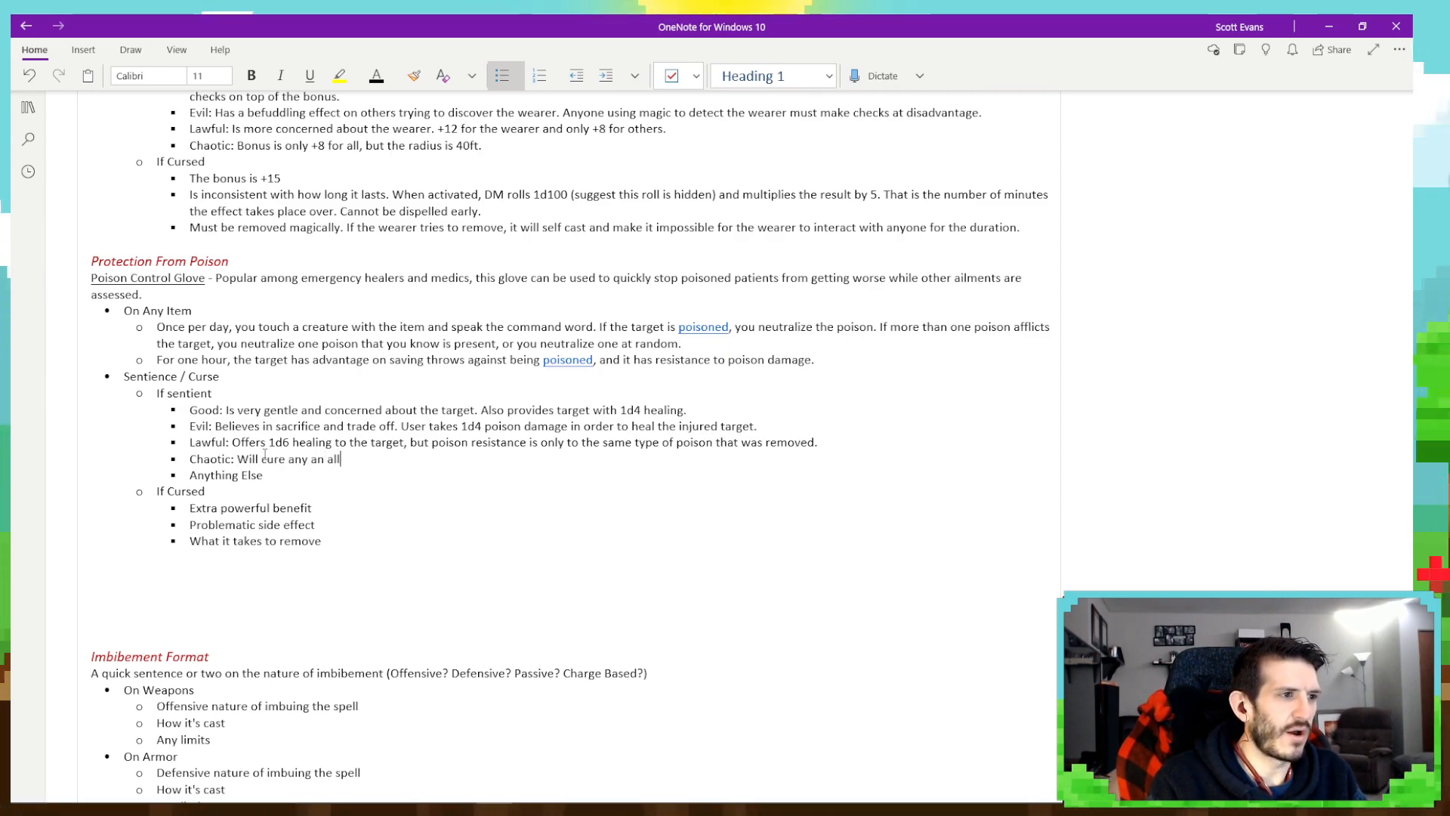
pyautogui.write(' types of p ')
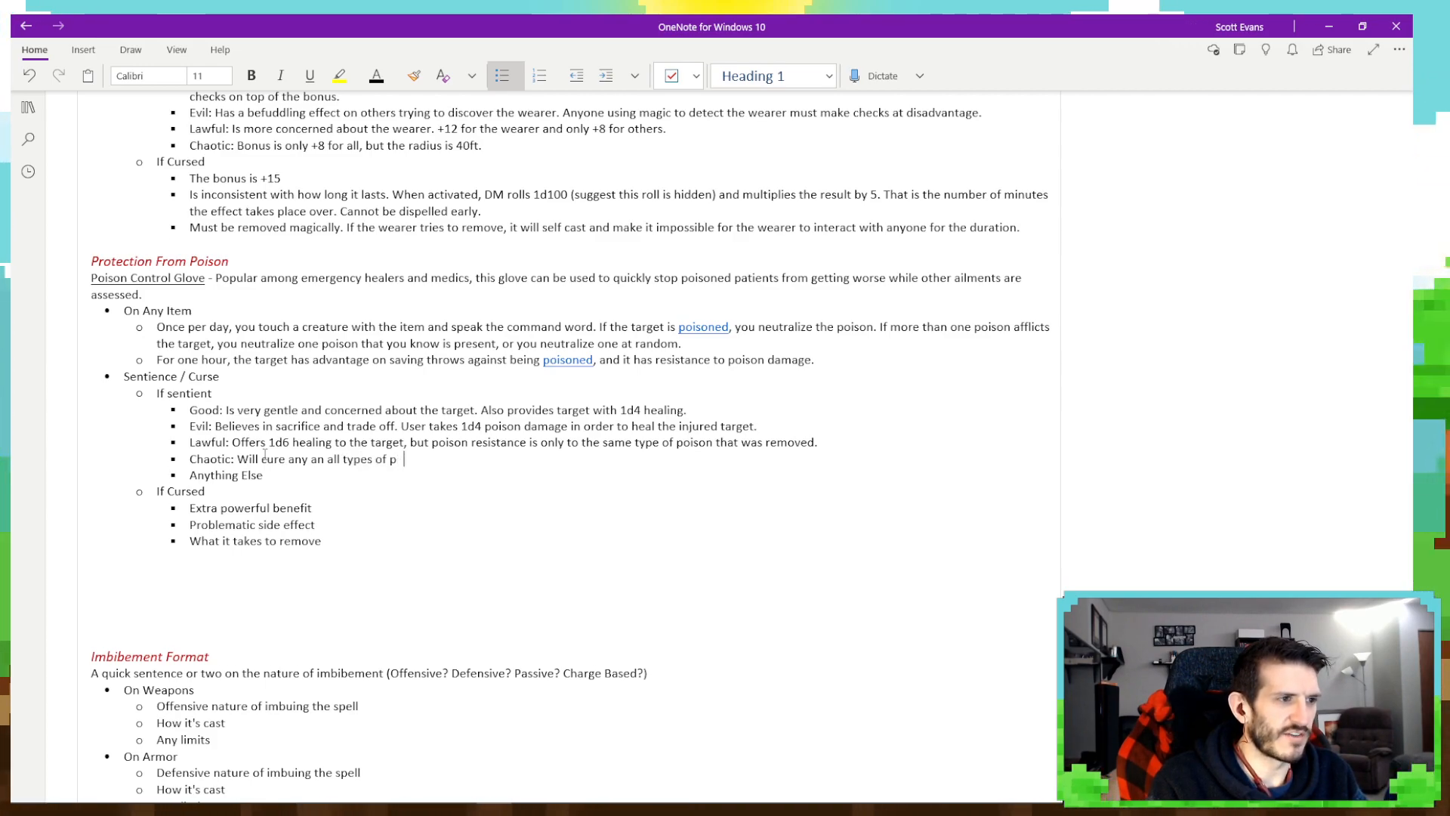
pyautogui.write('oison in the ta')
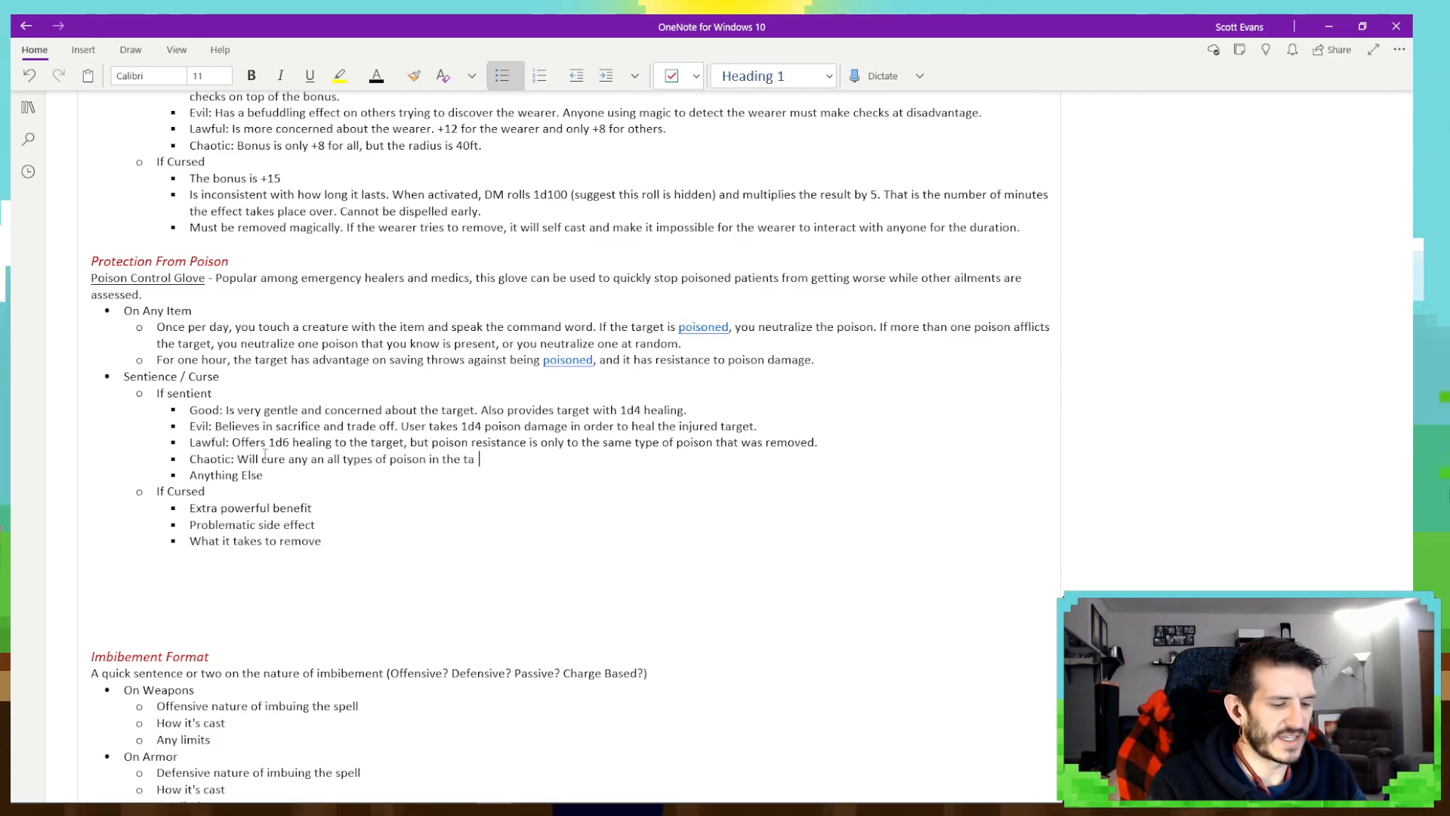
pyautogui.write('es n')
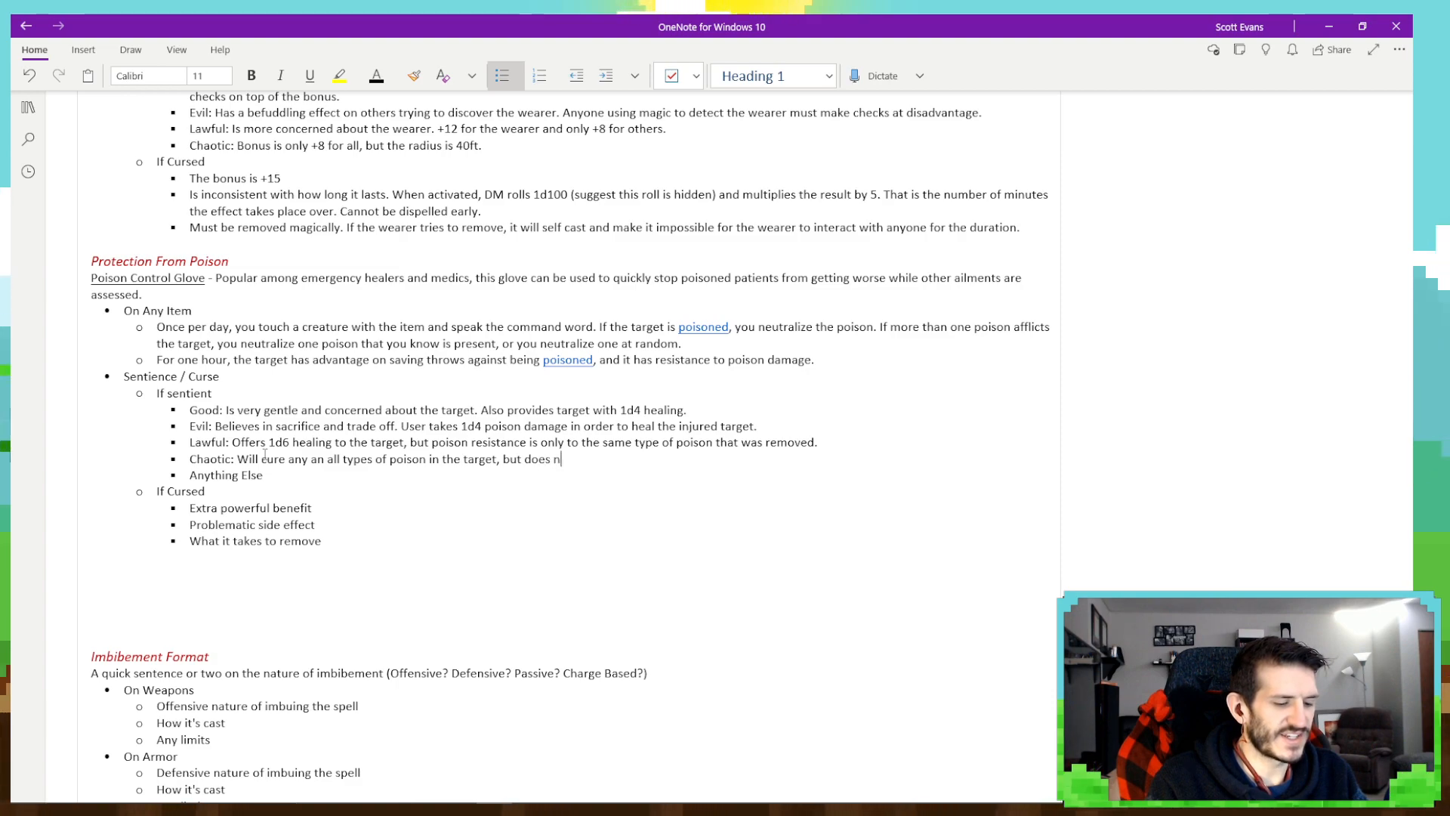
pyautogui.write('ot offer ')
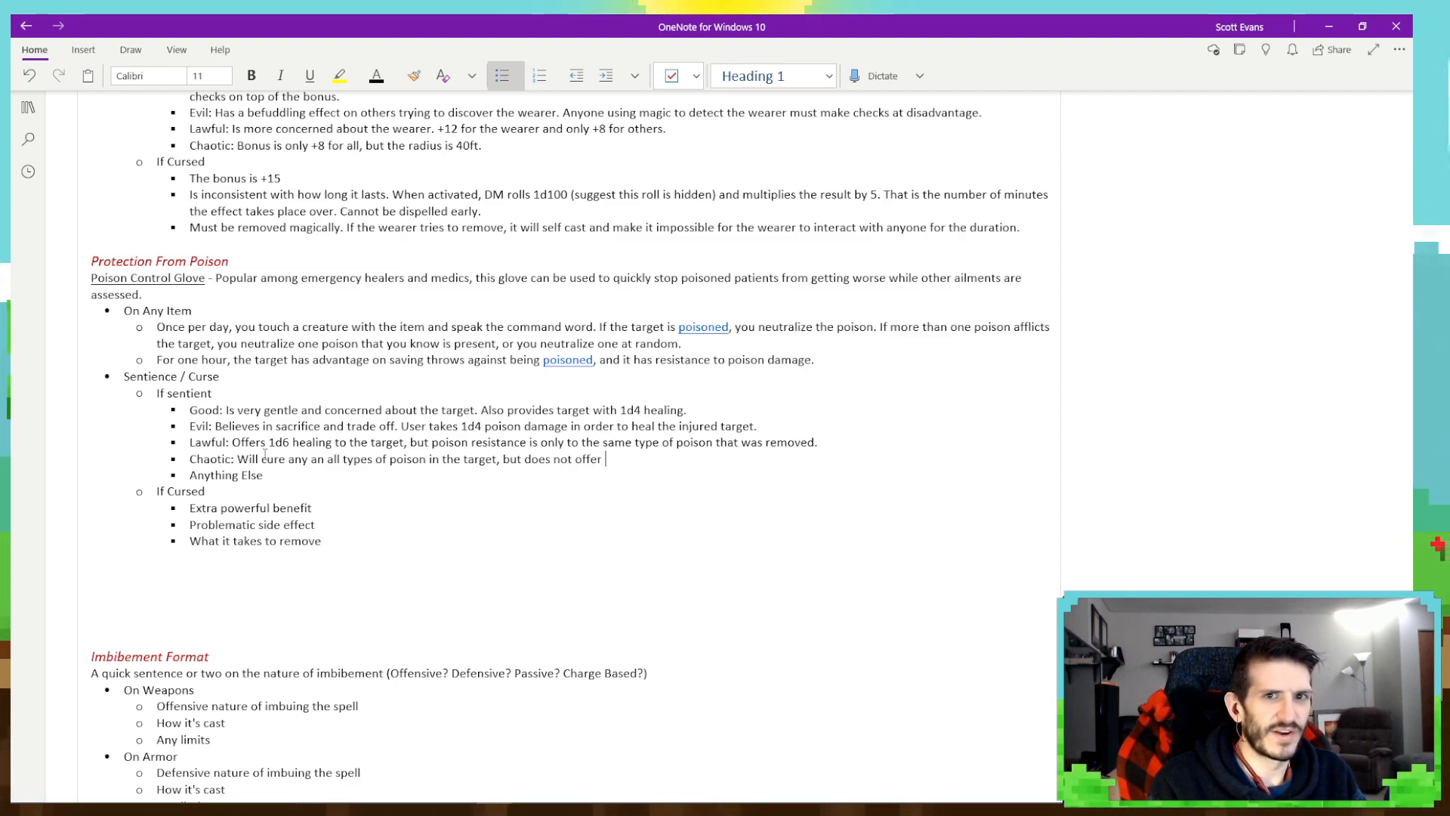
pyautogui.write('resist ance')
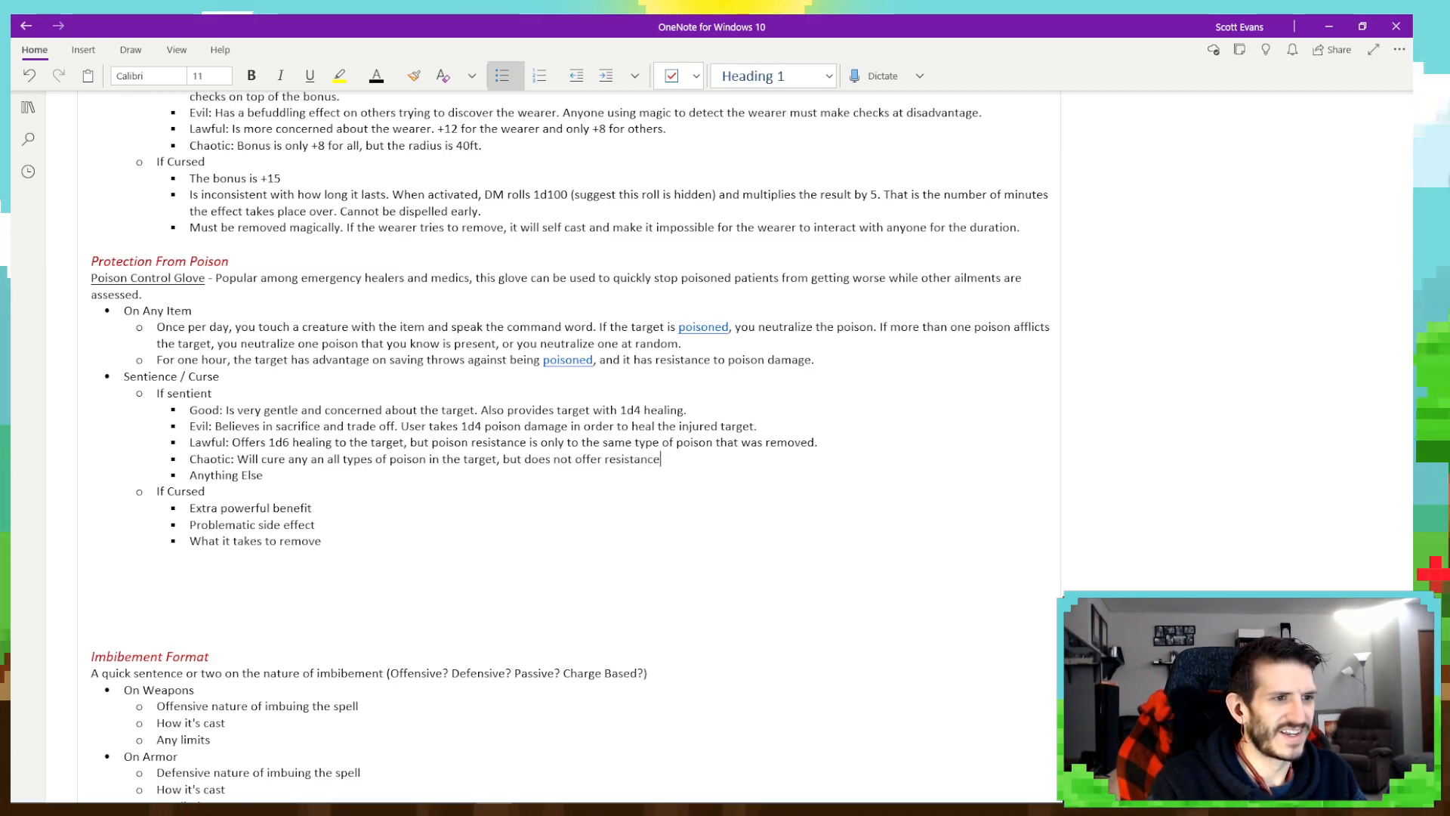
pyautogui.write('.')
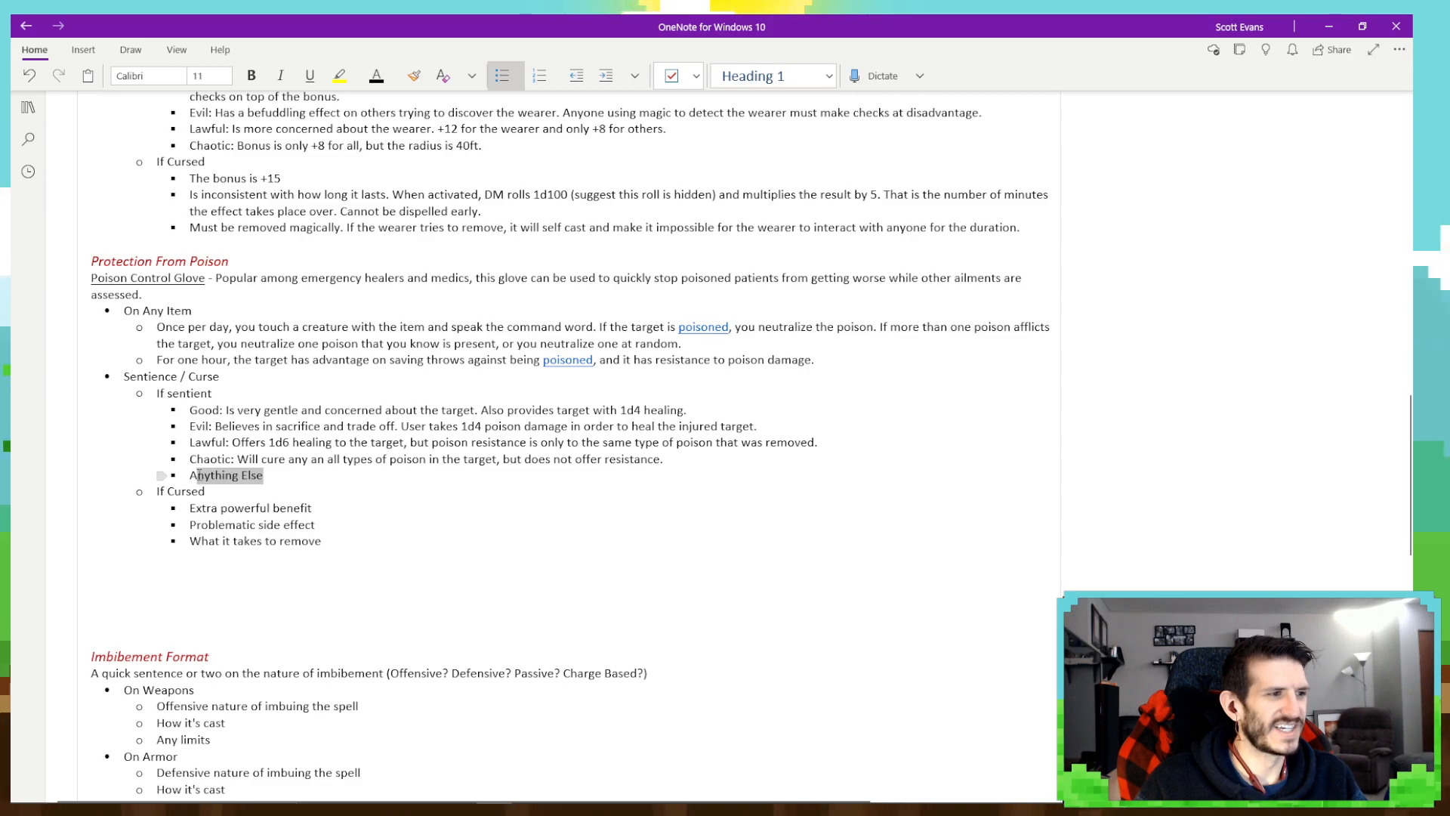
# - Delete the "Anything Else" placeholder bullet under If sentient for the Poison Control Glove, leaving no empty bullet
pyautogui.moveTo(199, 475); pyautogui.dragTo(190, 476)
pyautogui.press('BackSpace')
pyautogui.press('BackSpace')
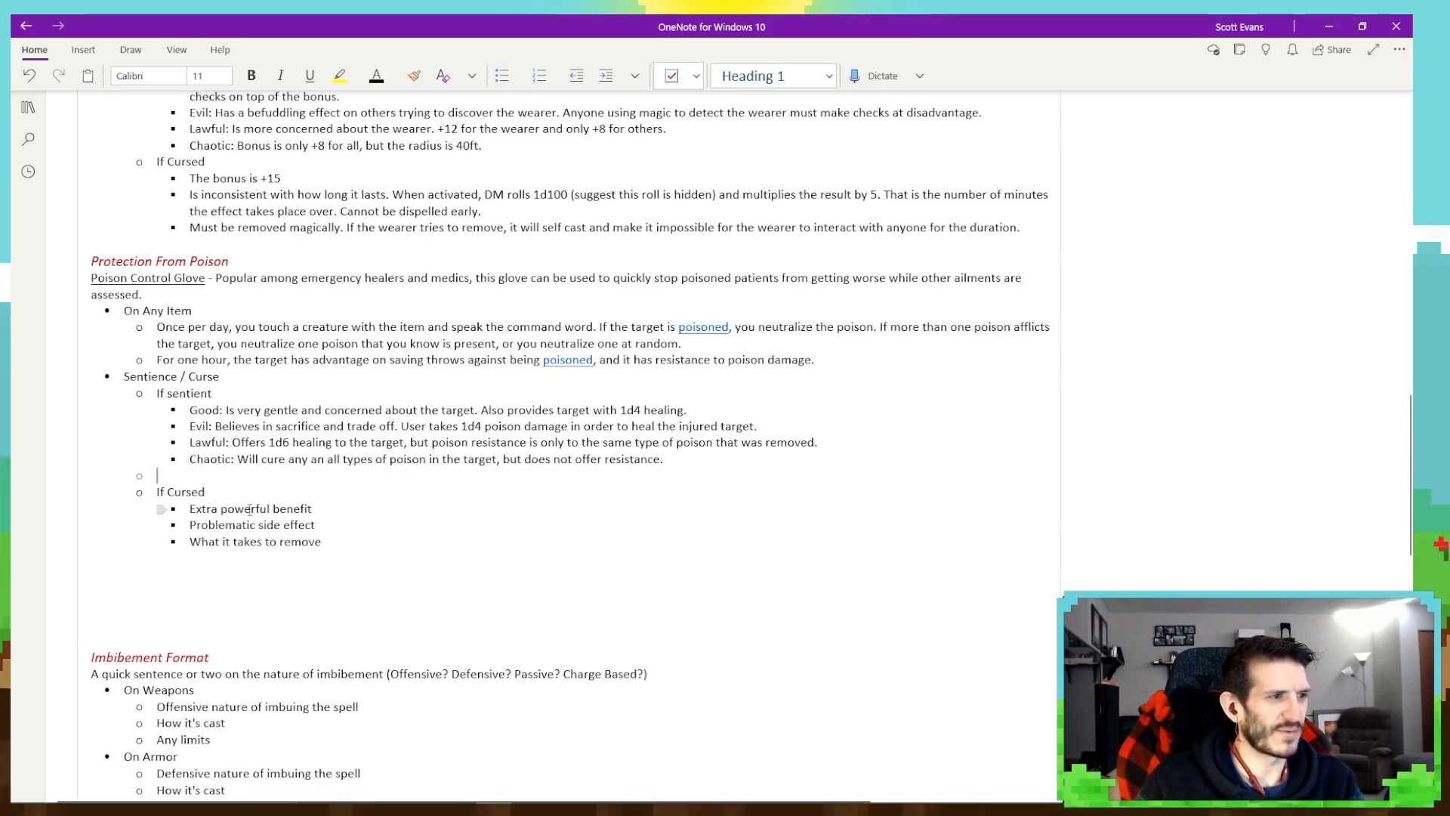
pyautogui.press('BackSpace')
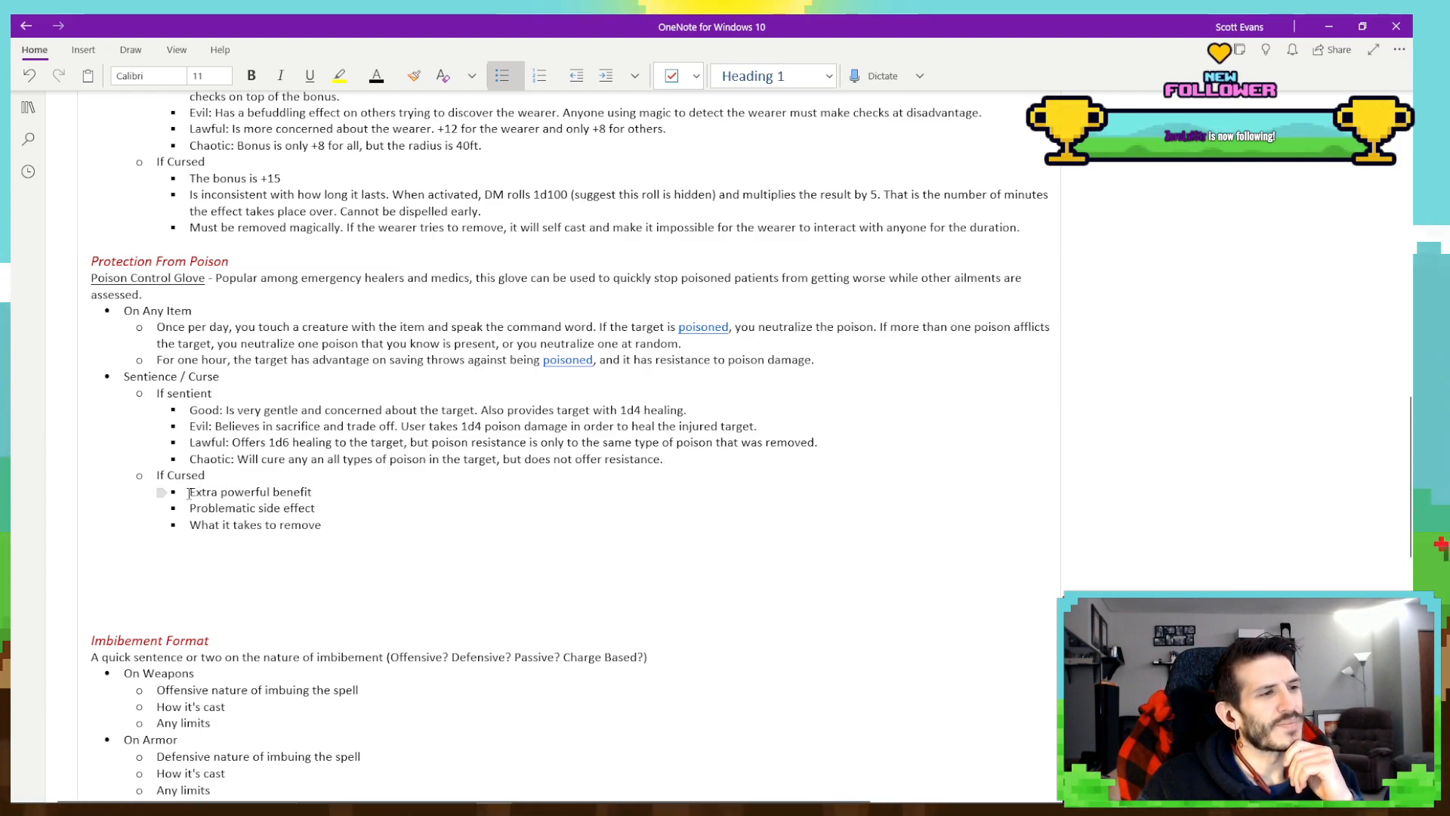
# - Replace the "Extra powerful benefit" placeholder under If Cursed with "Removes all poison in the target of every type and offers"
pyautogui.moveTo(189, 493); pyautogui.dragTo(310, 495)
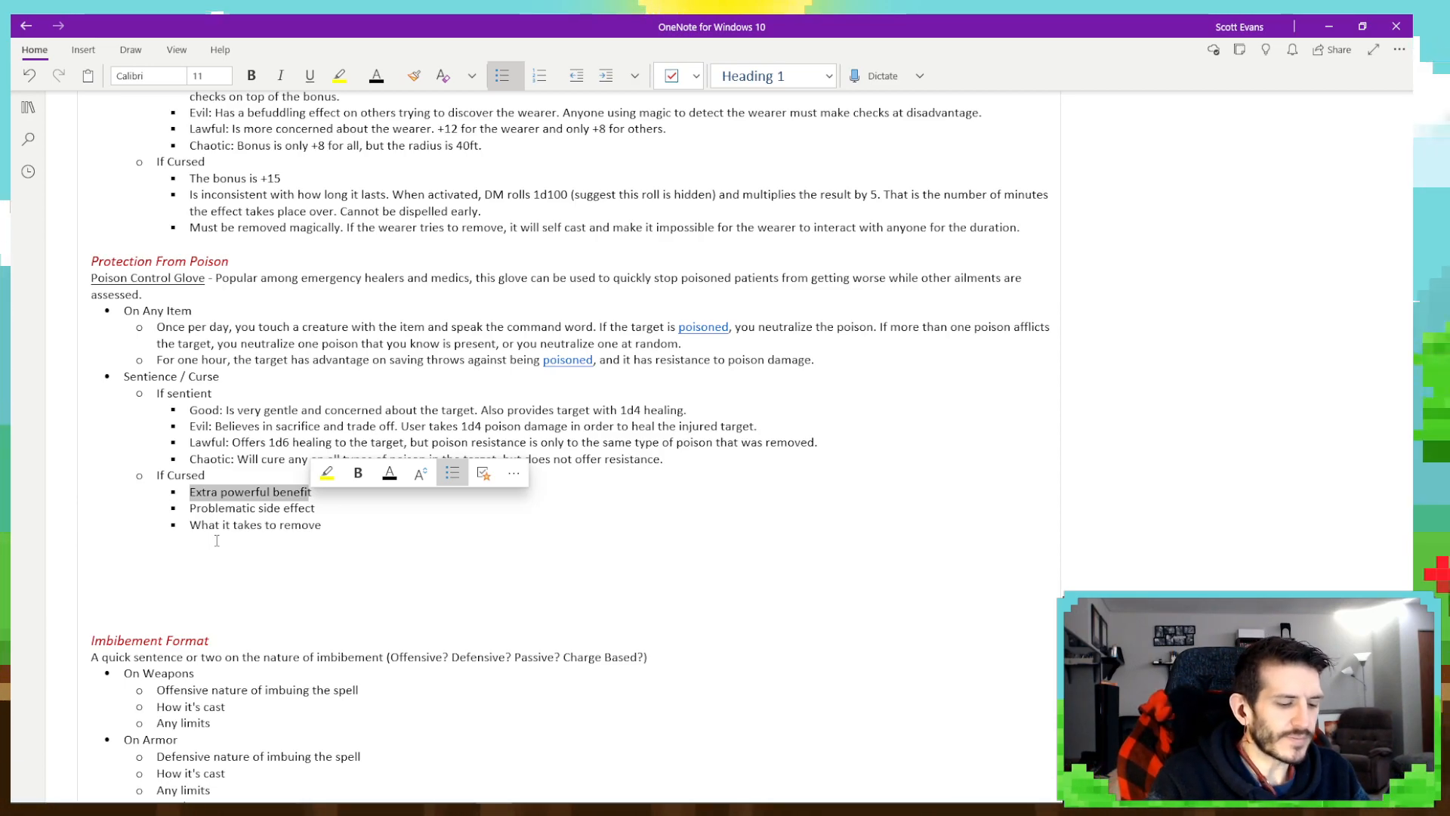
pyautogui.write('Remo')
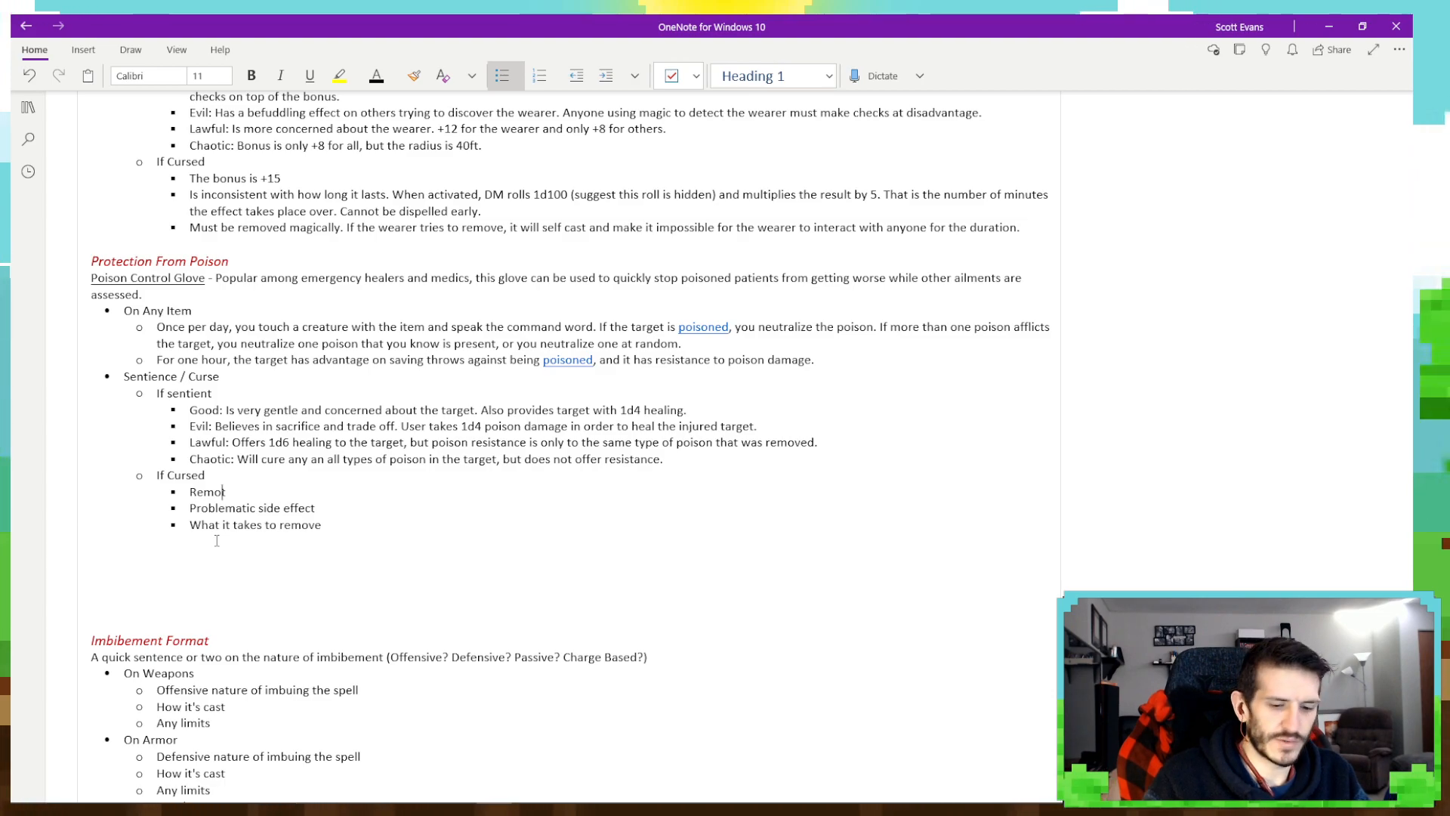
pyautogui.write('ves all ')
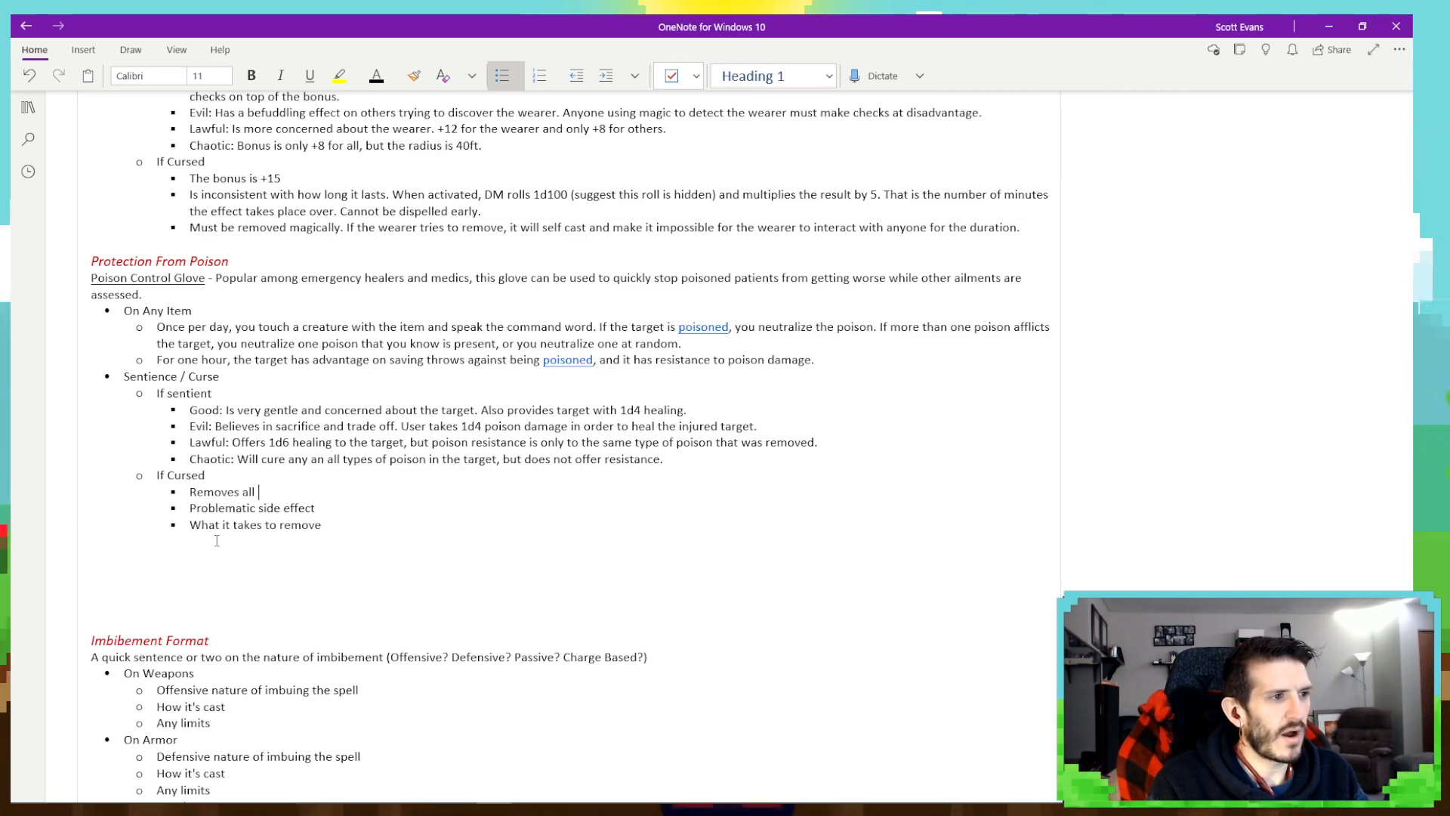
pyautogui.write('poison in th')
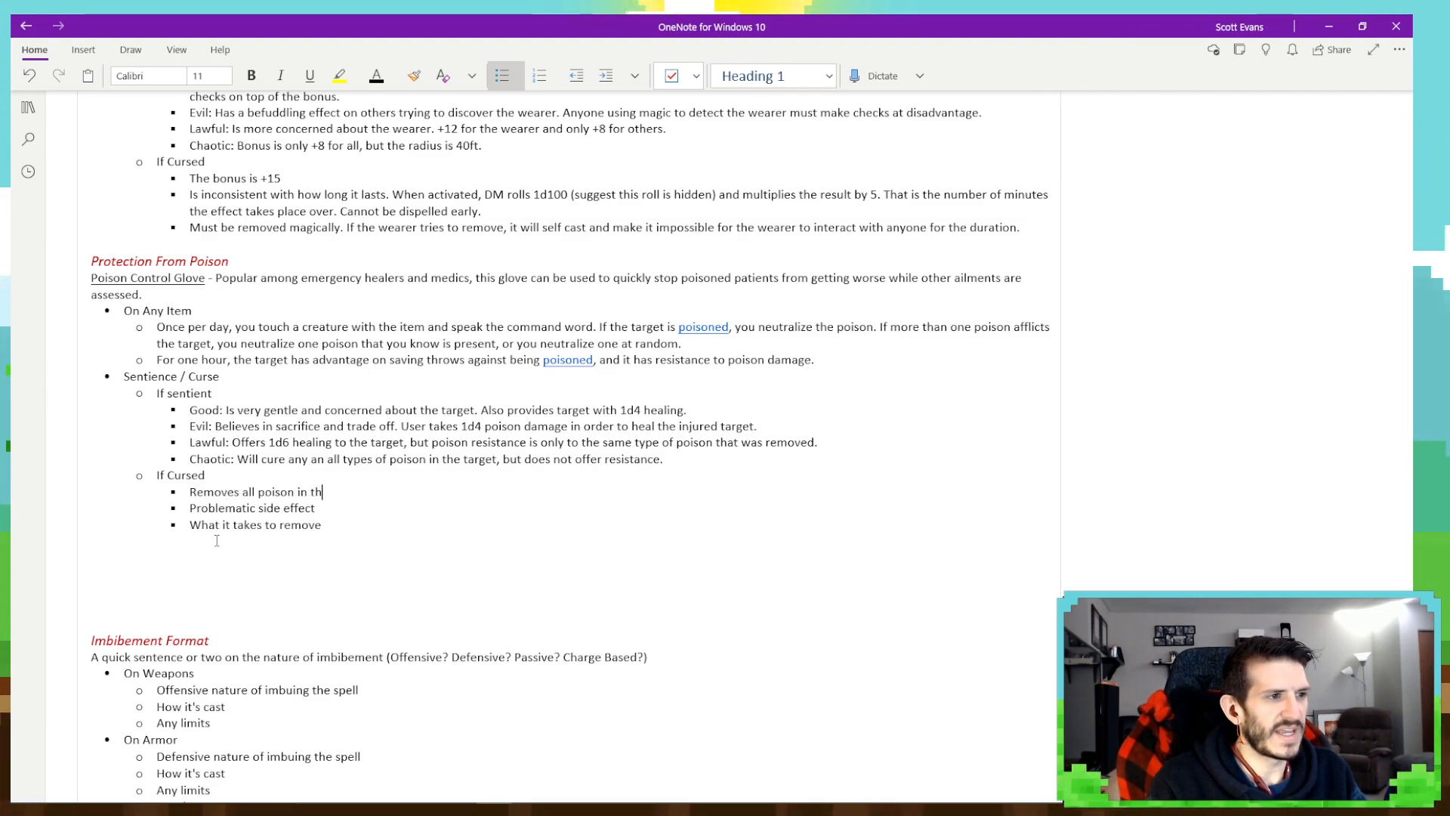
pyautogui.write('e target of every type and')
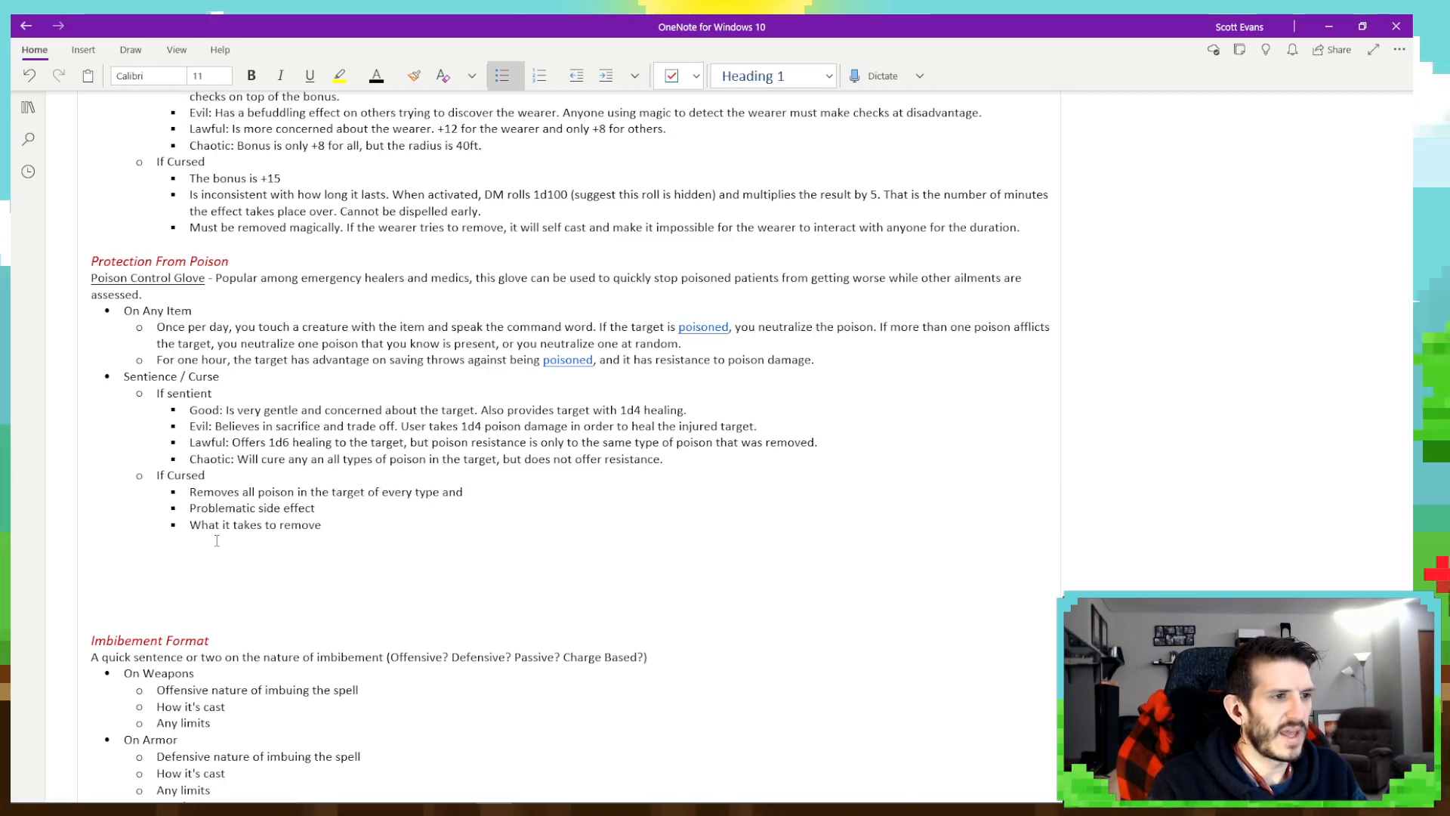
pyautogui.write(' offers')
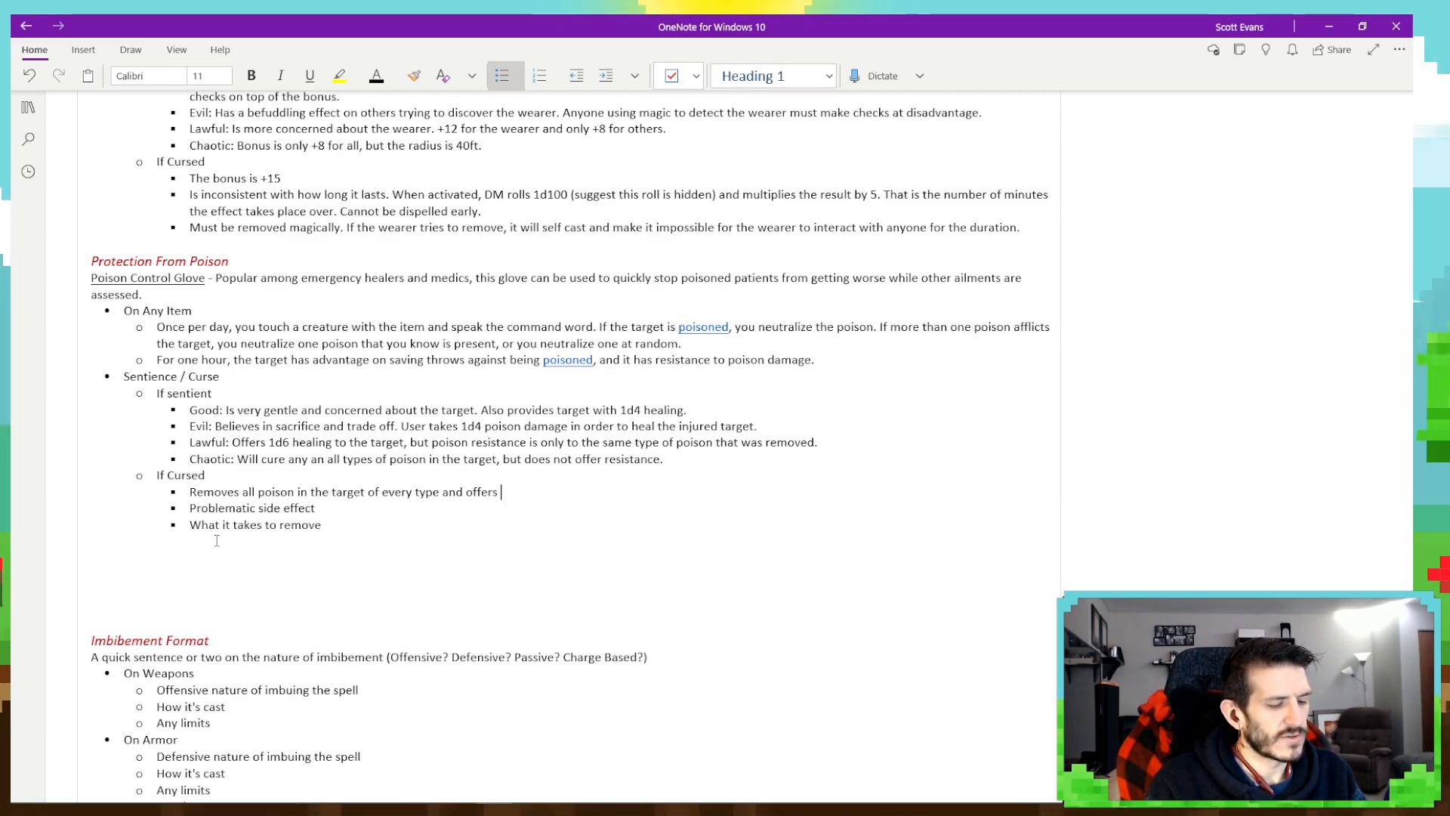
# - Complete the first If Cursed bullet with "resistance to all of those poisons."
pyautogui.write('rei')
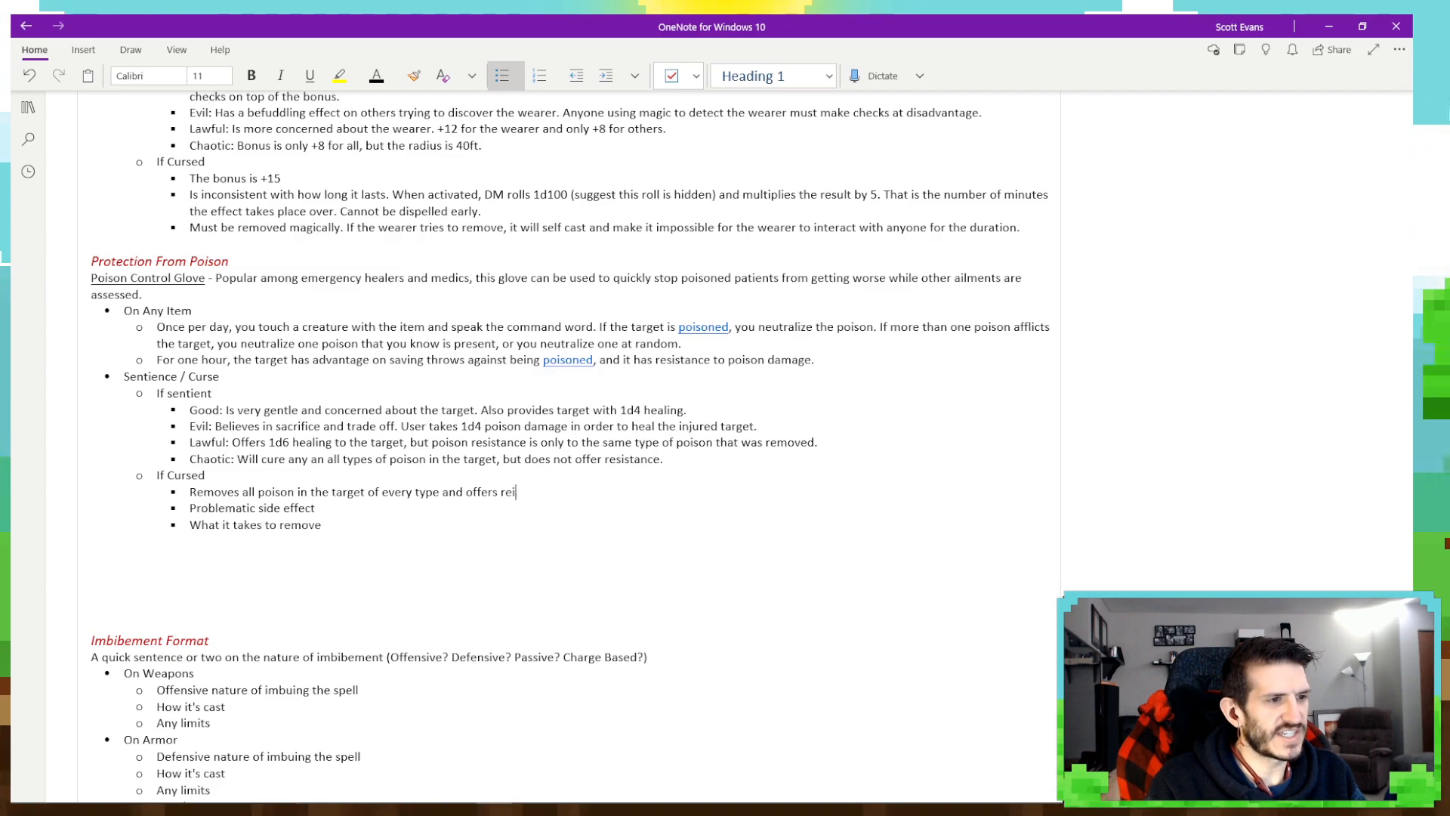
pyautogui.press('BackSpace')
pyautogui.write('sis')
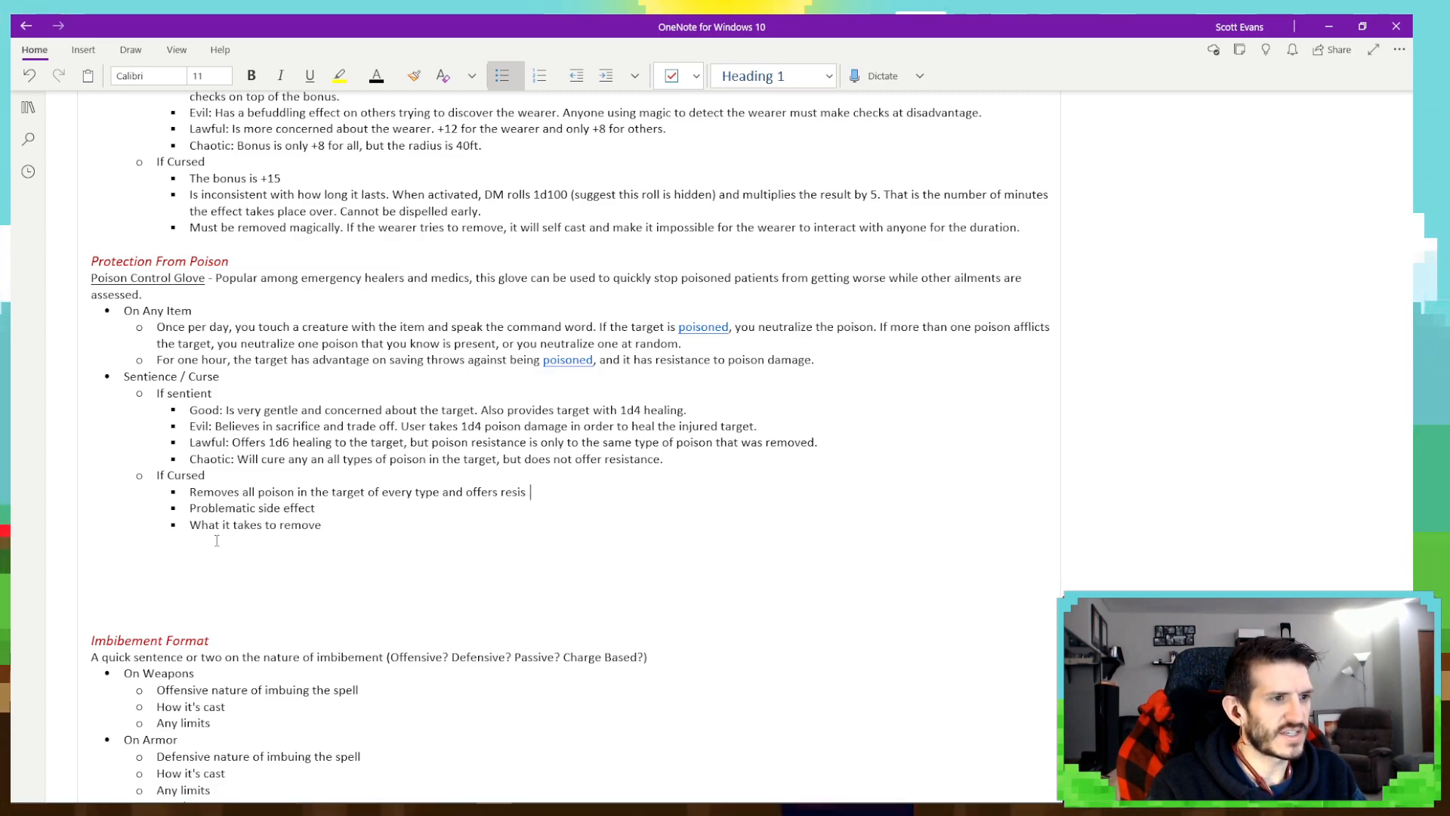
pyautogui.write('tanceto')
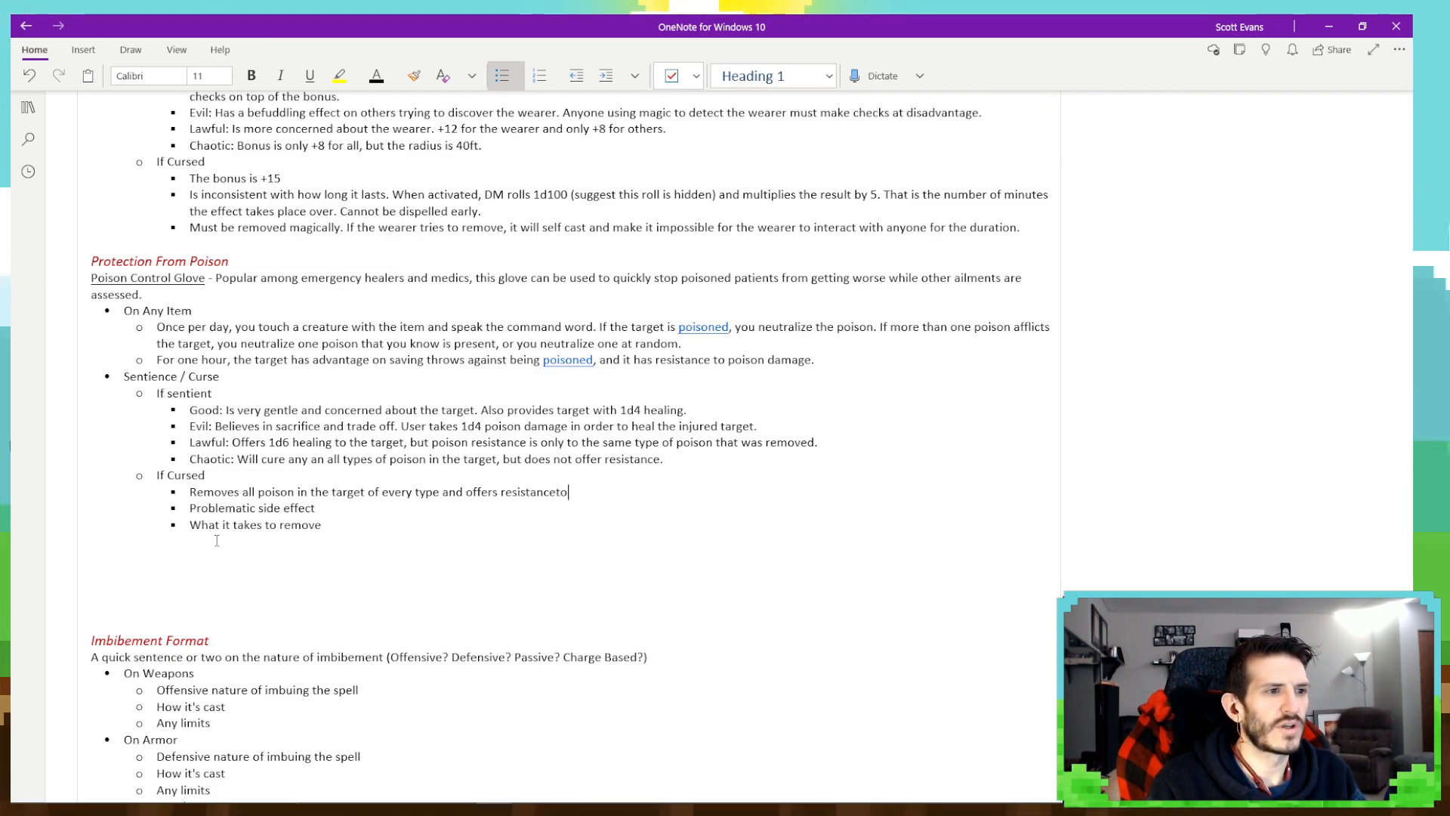
pyautogui.press('BackSpace')
pyautogui.press('BackSpace')
pyautogui.write('to ')
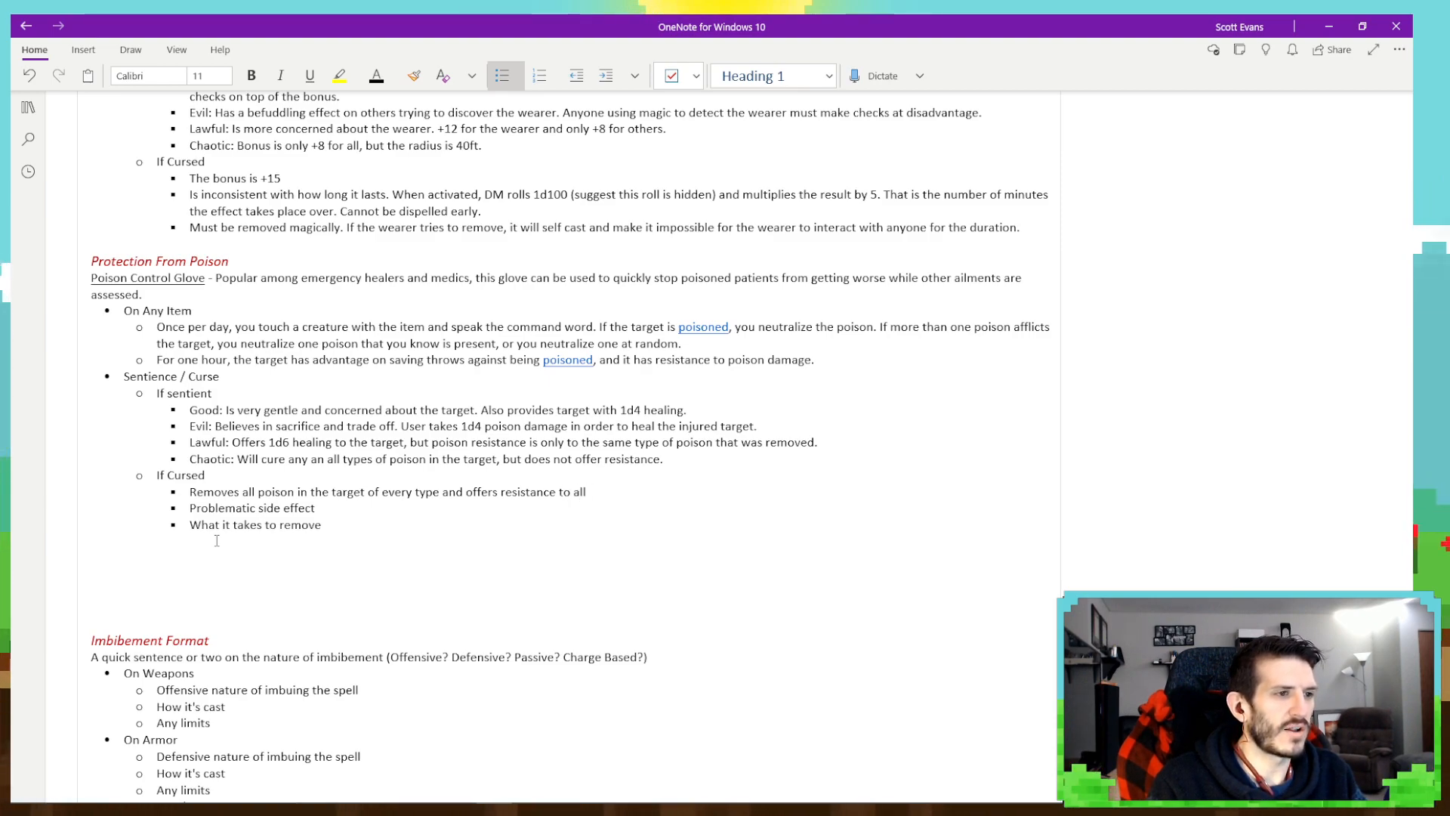
pyautogui.write('all')
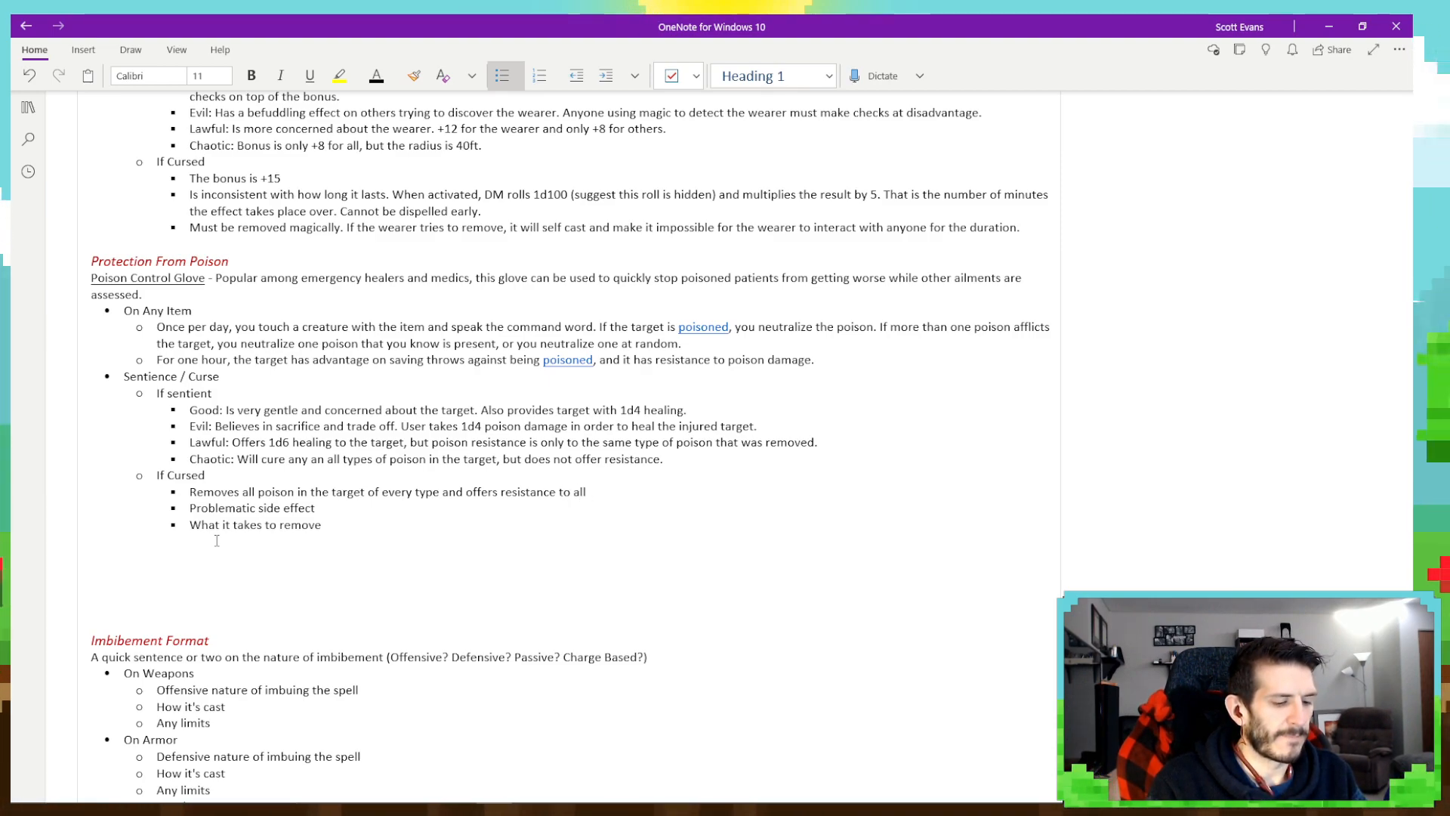
pyautogui.write(' of those poisons')
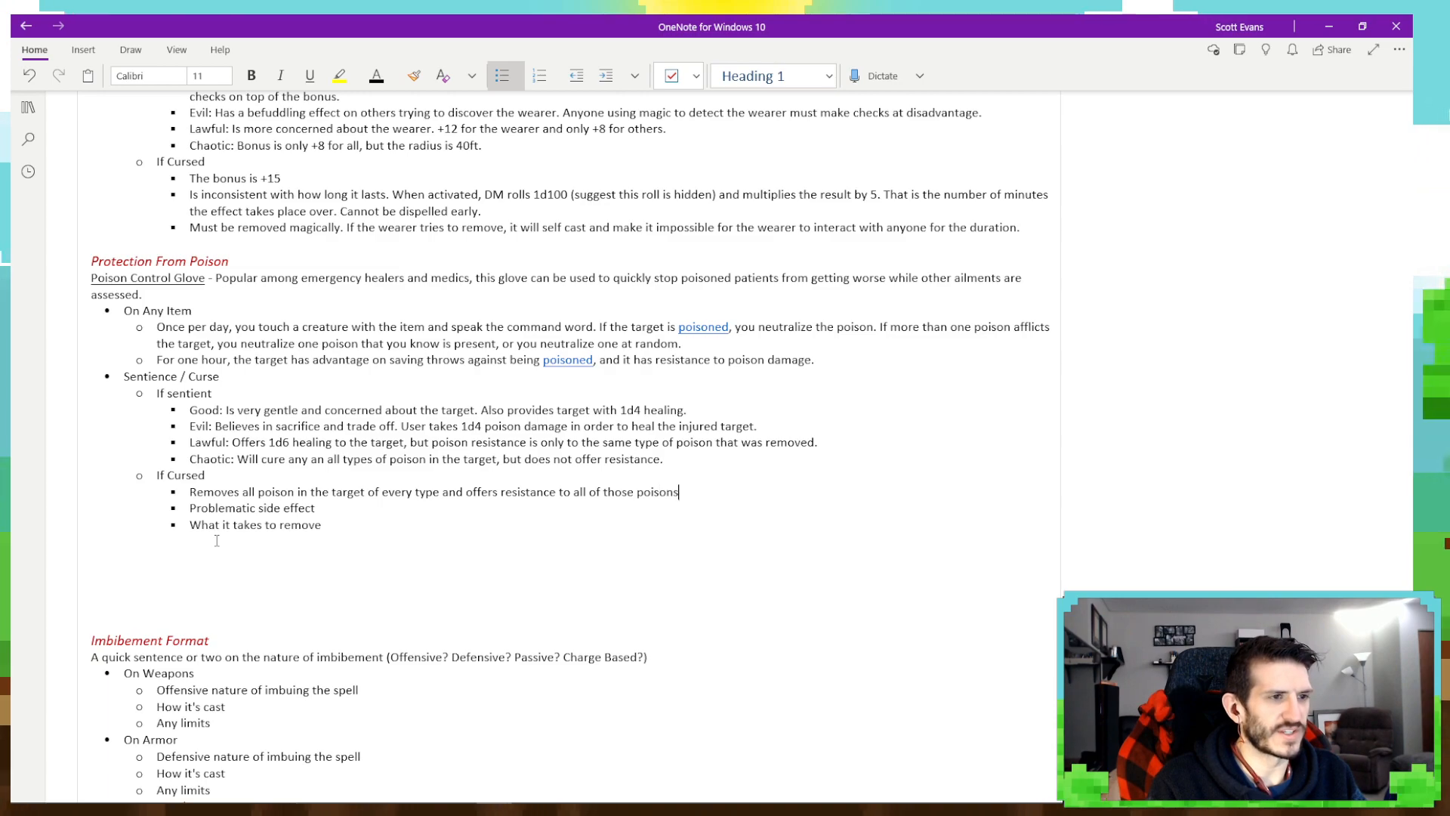
pyautogui.write('.')
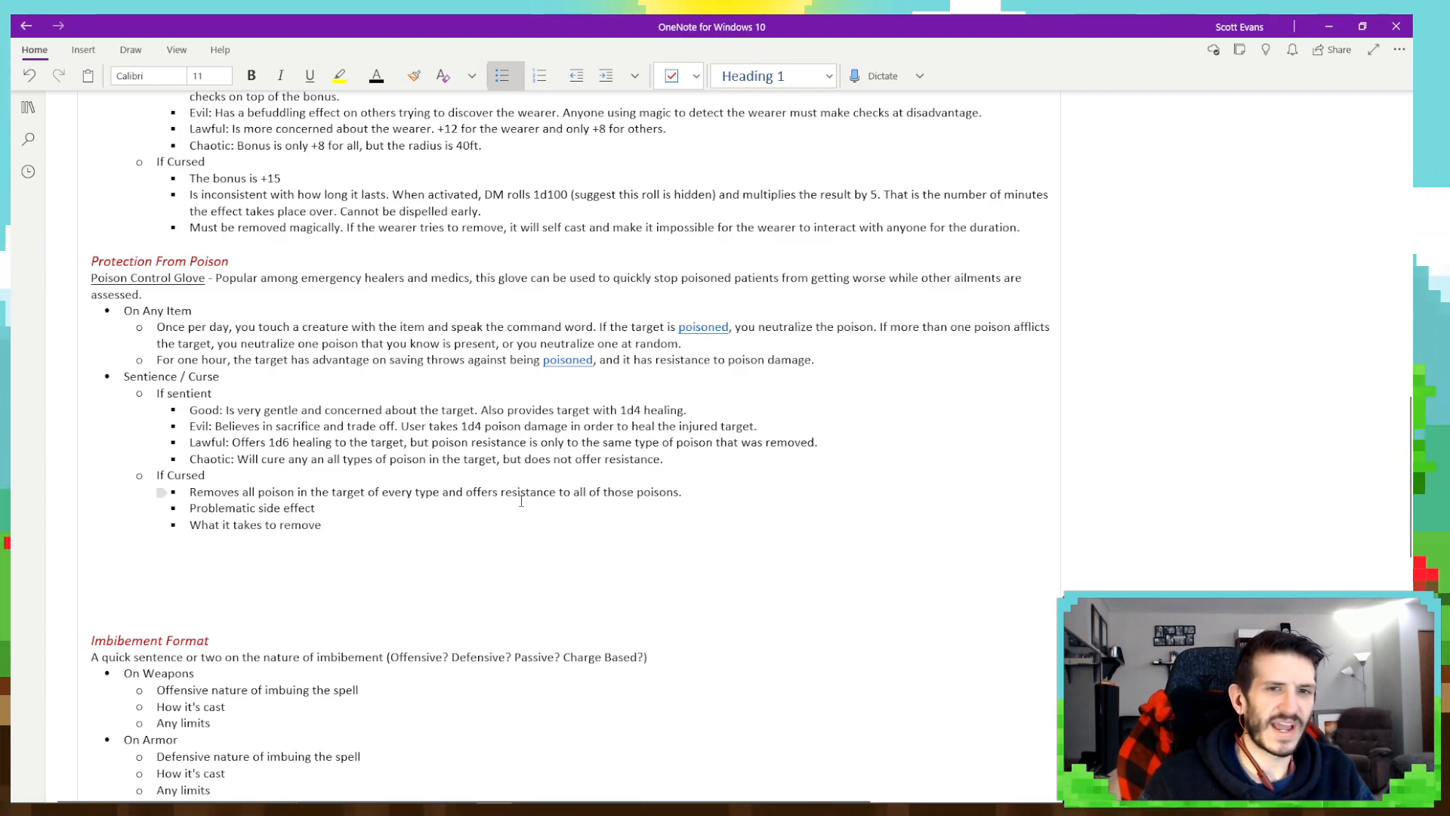
# - Clear the "Problematic side effect" placeholder text and reword the first curse bullet's opening to "Removes all poisons in the target", dropping "of every type"
pyautogui.moveTo(191, 508); pyautogui.dragTo(317, 510)
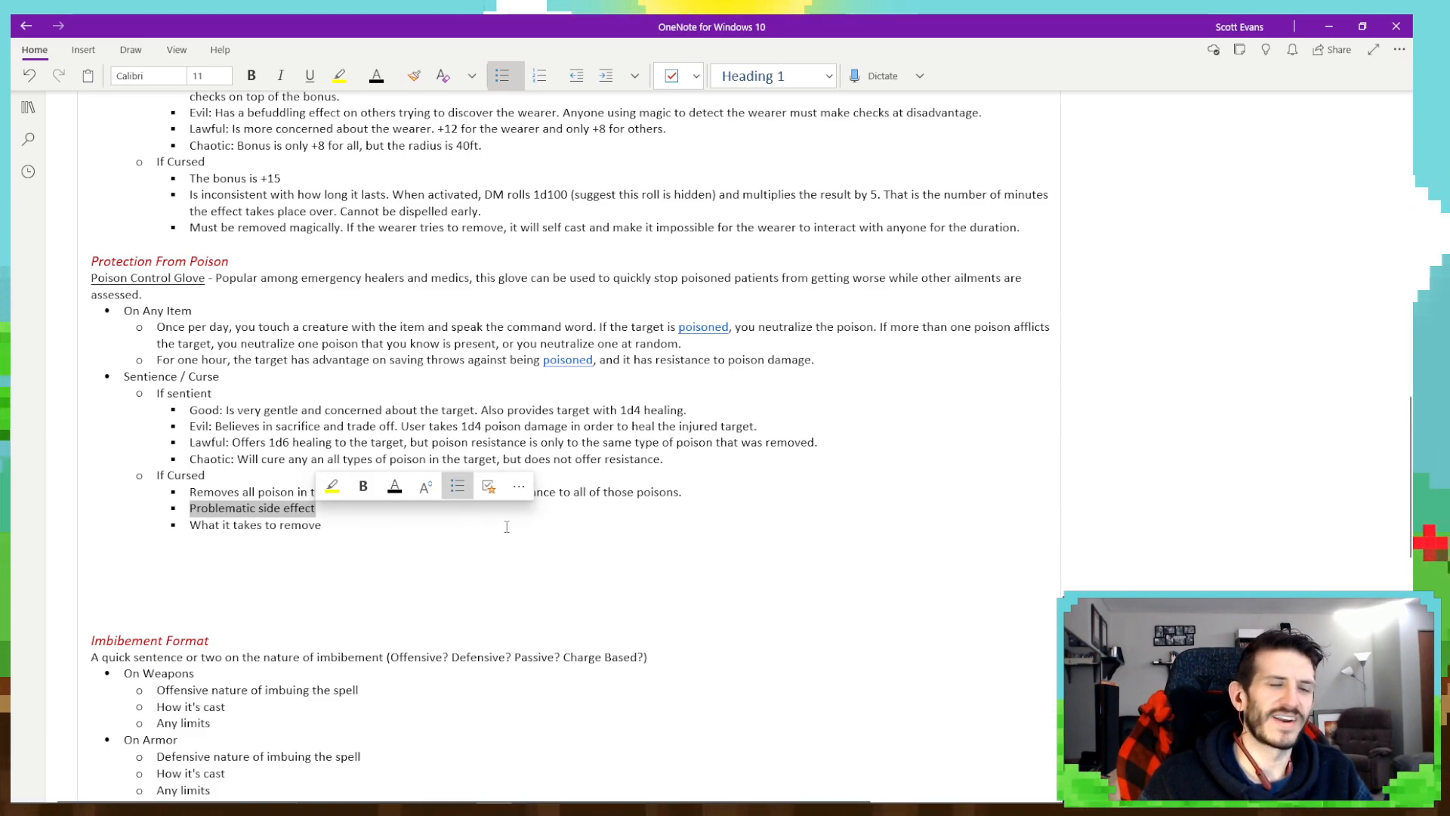
pyautogui.press('BackSpace')
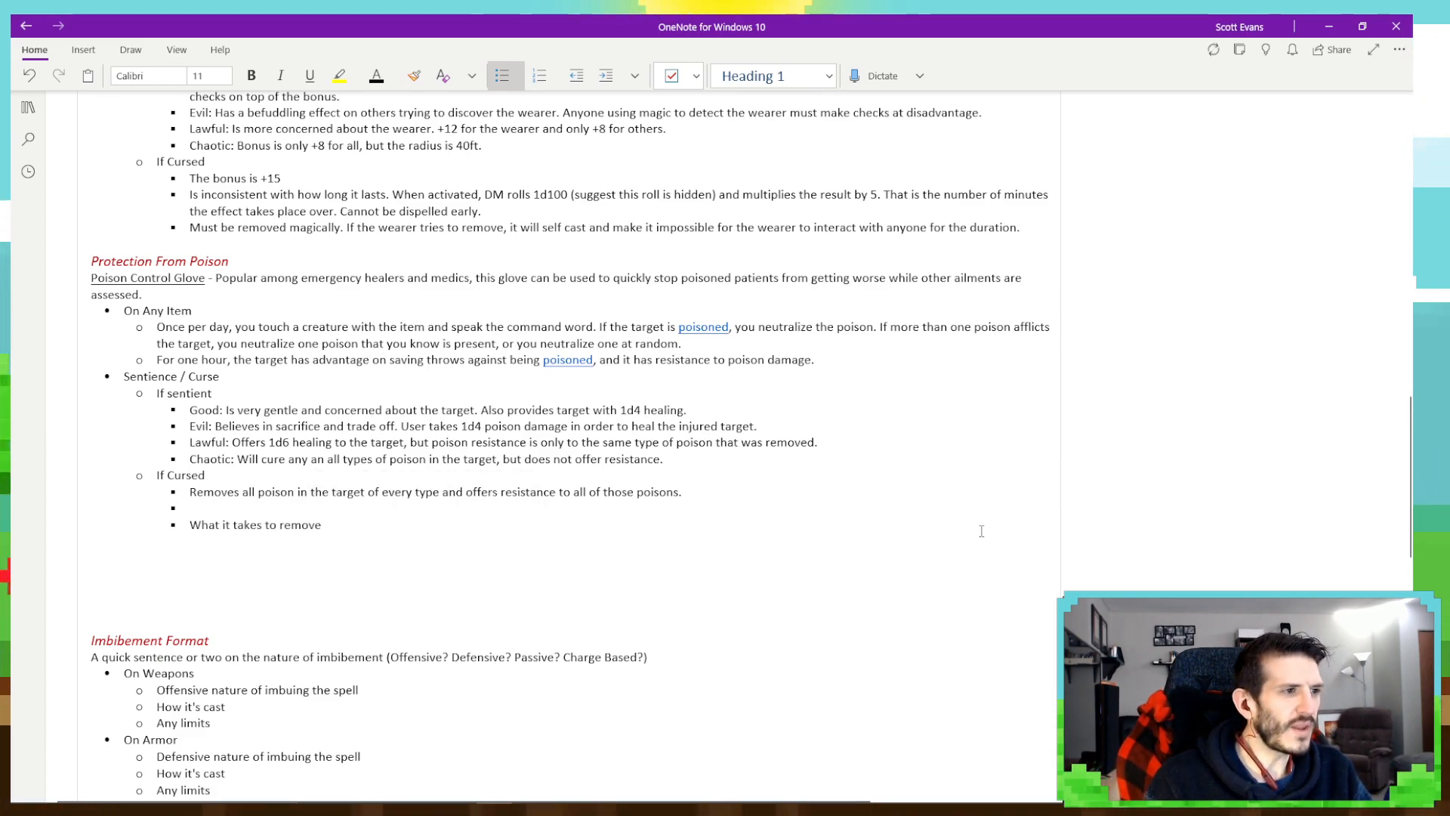
pyautogui.click(294, 495)
pyautogui.write('s')
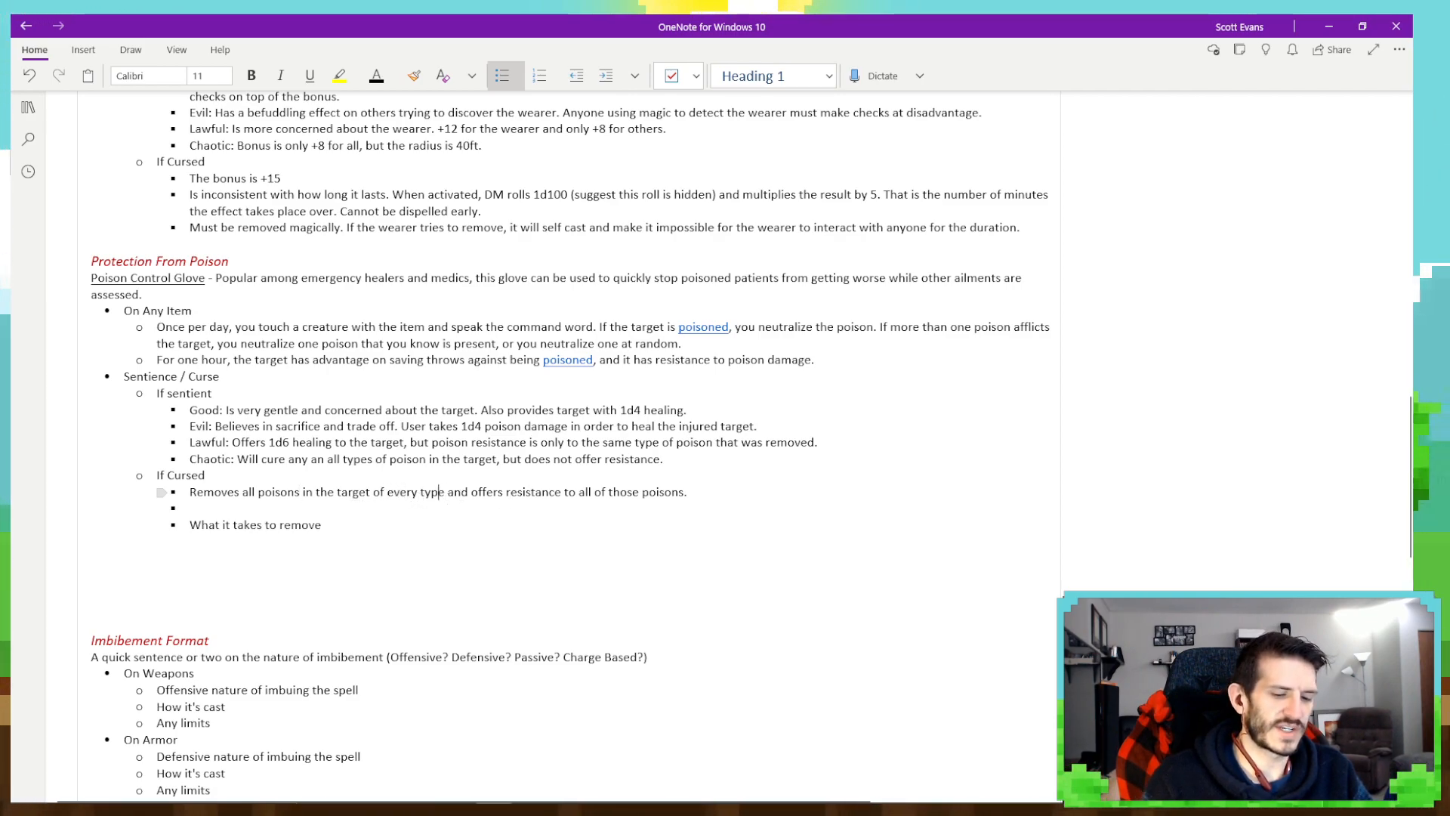
pyautogui.press('BackSpace')
pyautogui.press('BackSpace')
pyautogui.press('BackSpace')
pyautogui.press('BackSpace')
pyautogui.press('BackSpace')
pyautogui.press('BackSpace')
pyautogui.press('BackSpace')
pyautogui.press('BackSpace')
pyautogui.press('BackSpace')
pyautogui.press('BackSpace')
pyautogui.press('BackSpace')
pyautogui.press('BackSpace')
pyautogui.press('BackSpace')
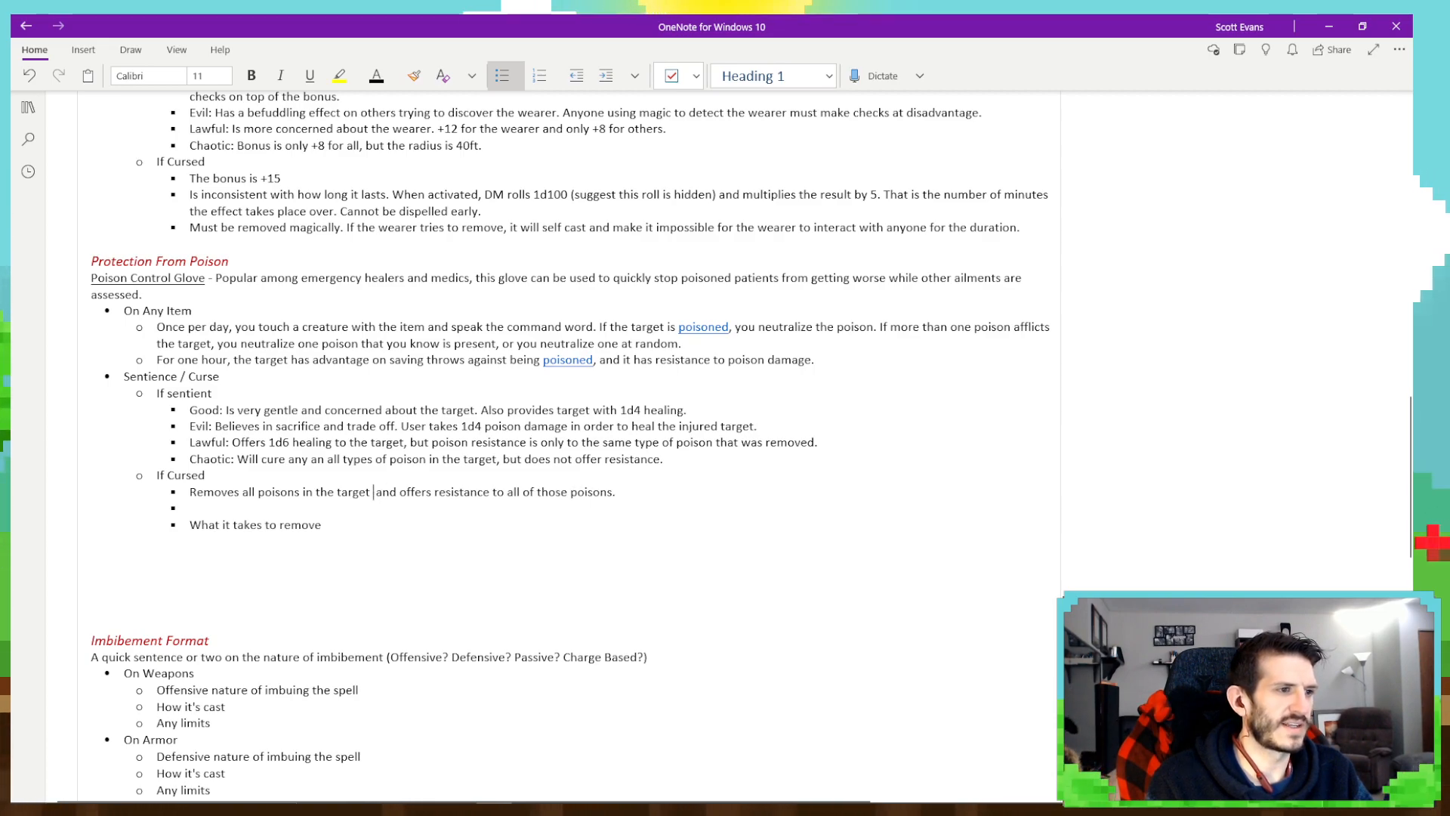
pyautogui.press('BackSpace')
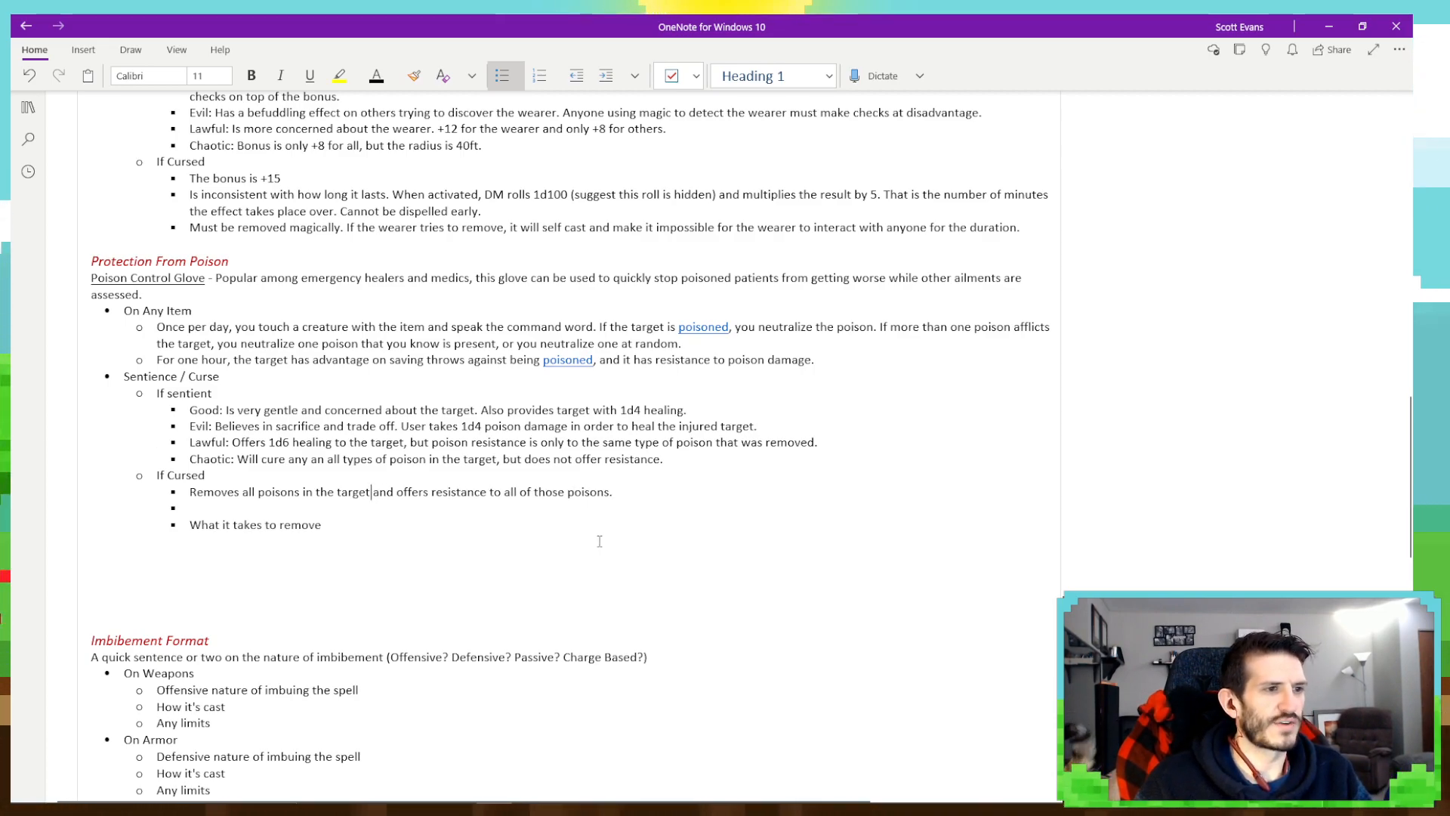
# - Fill the empty second If Cursed bullet with "The user must make a constitution save for each poison being removed."
pyautogui.click(306, 511)
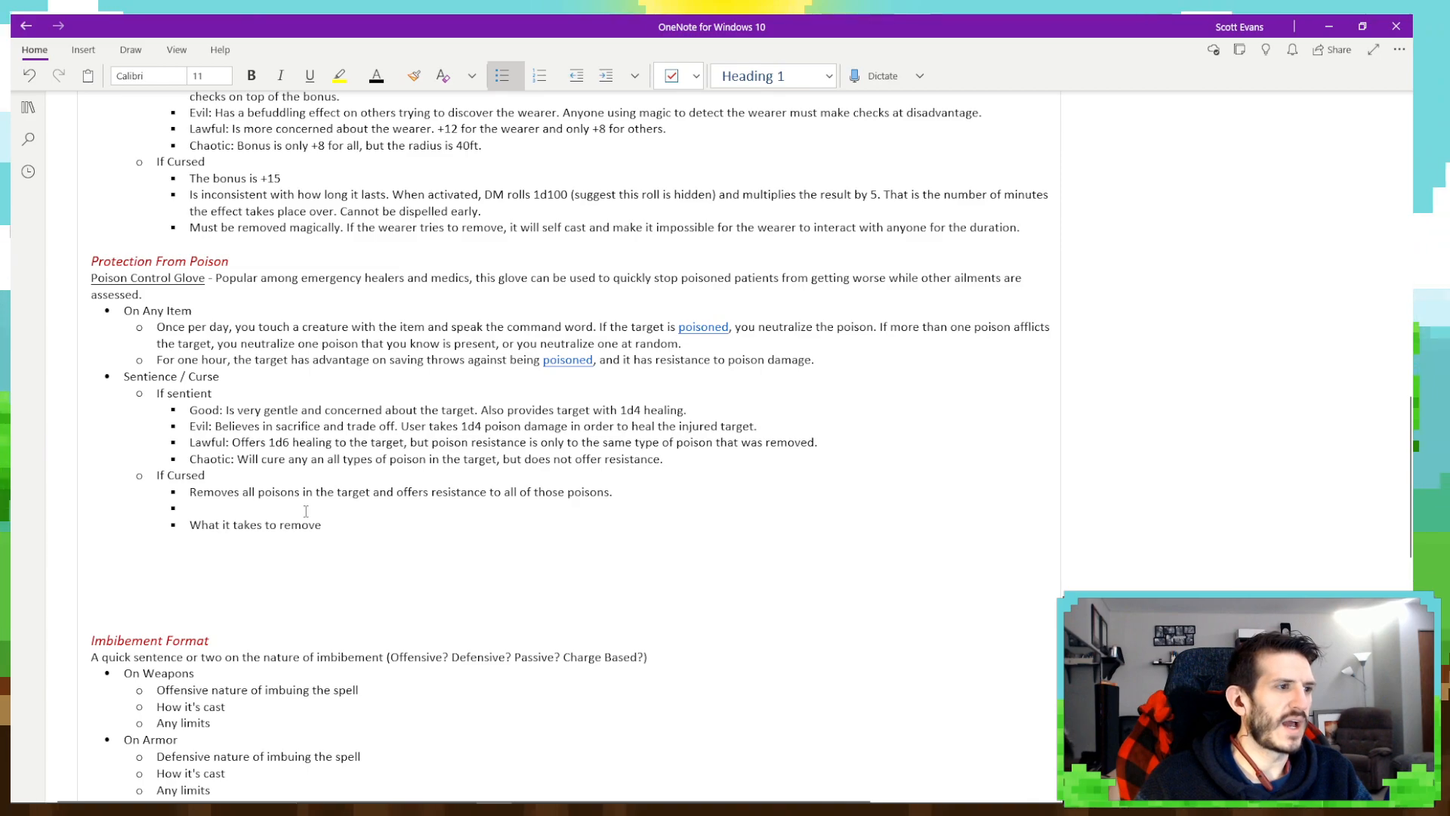
pyautogui.write('The ')
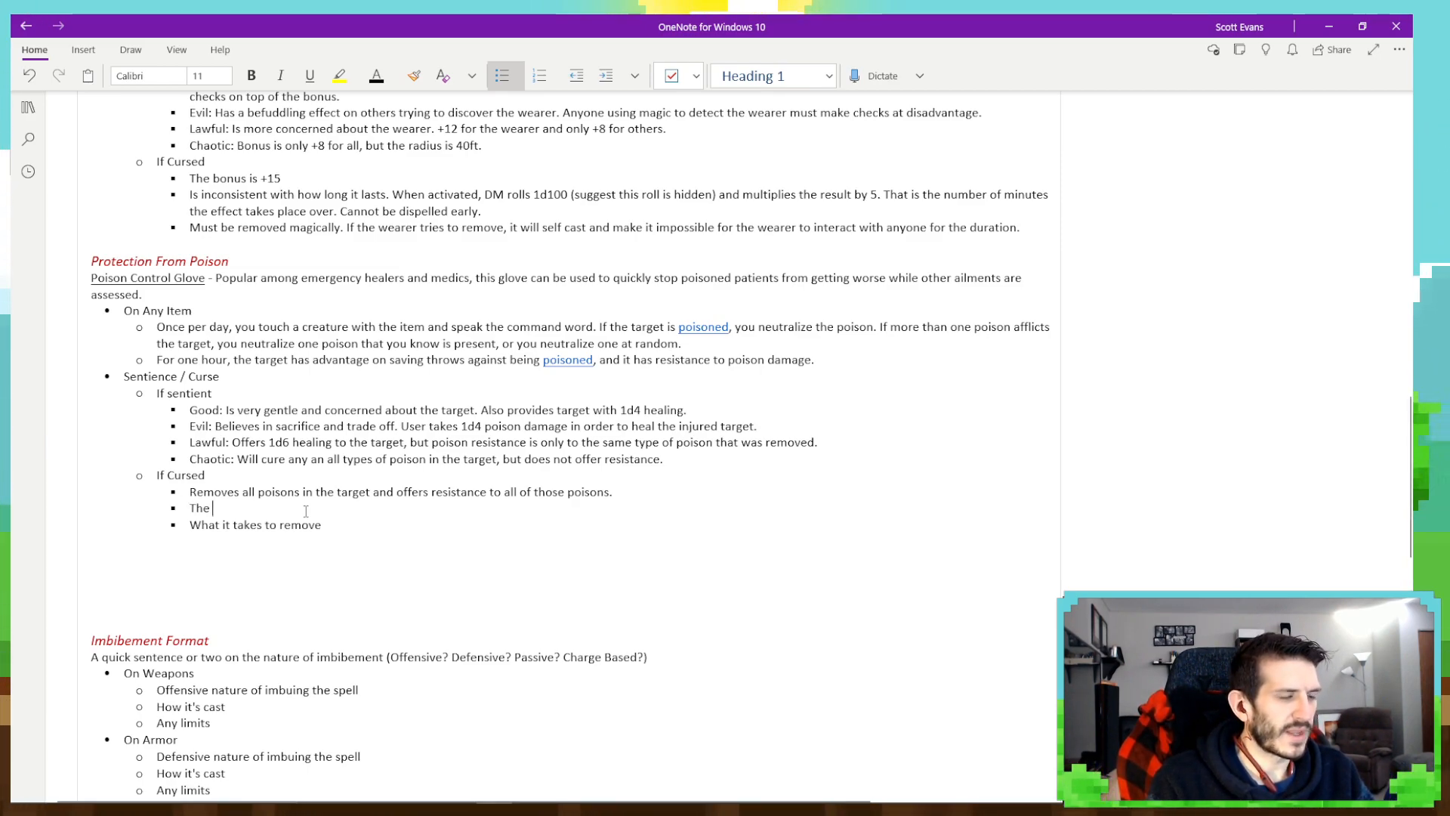
pyautogui.write('user must ')
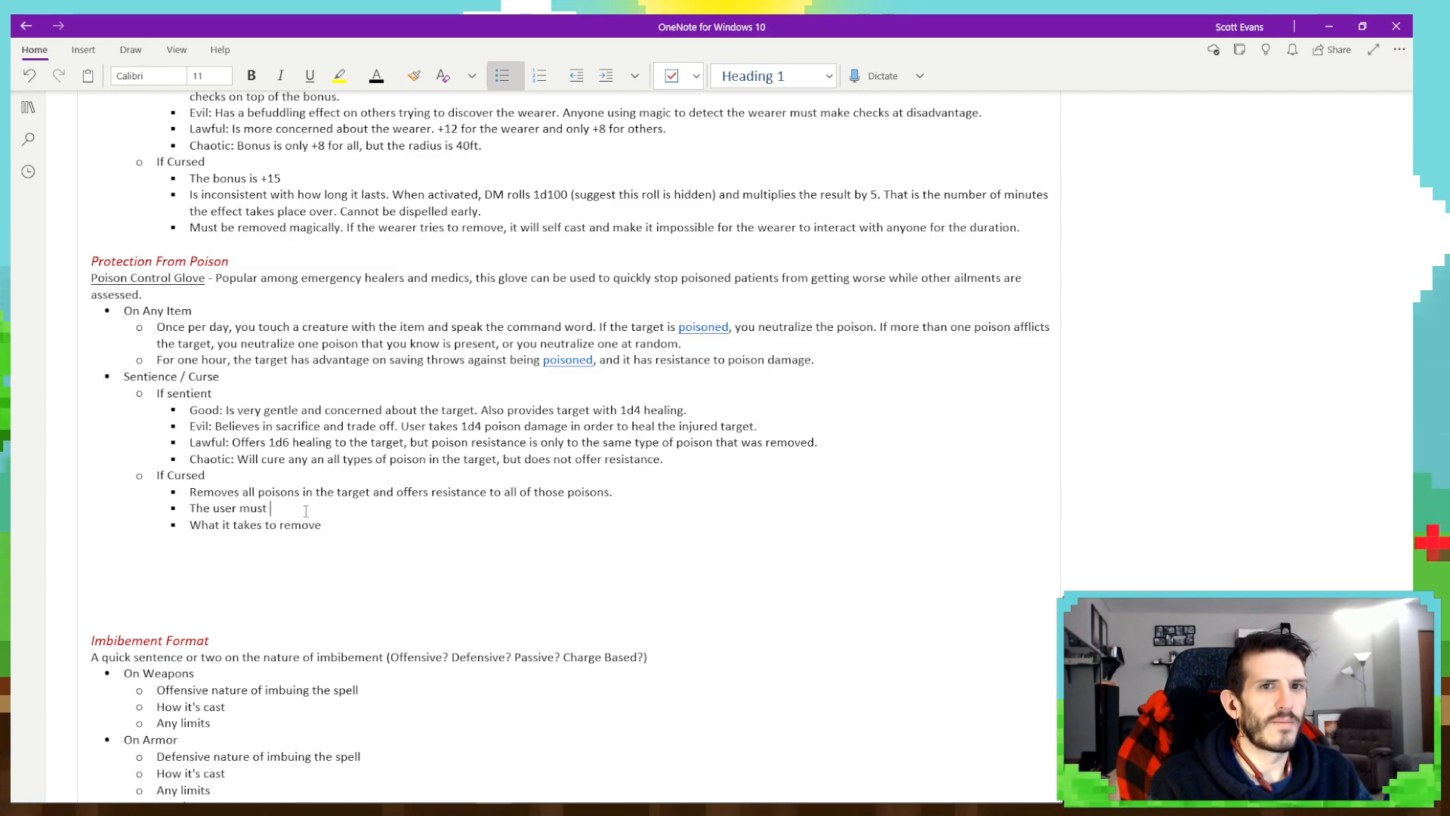
pyautogui.write('make')
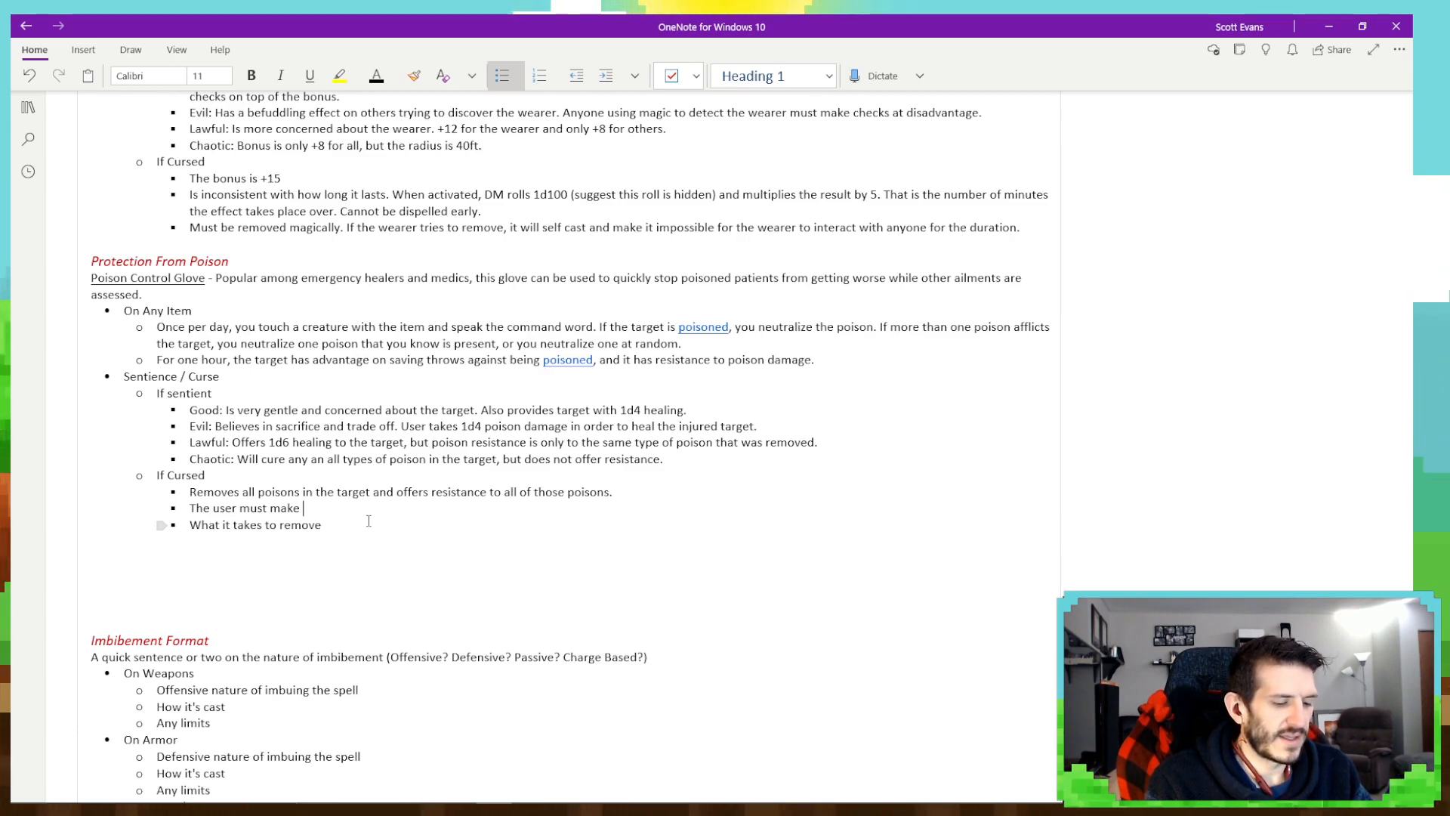
pyautogui.write('a constit')
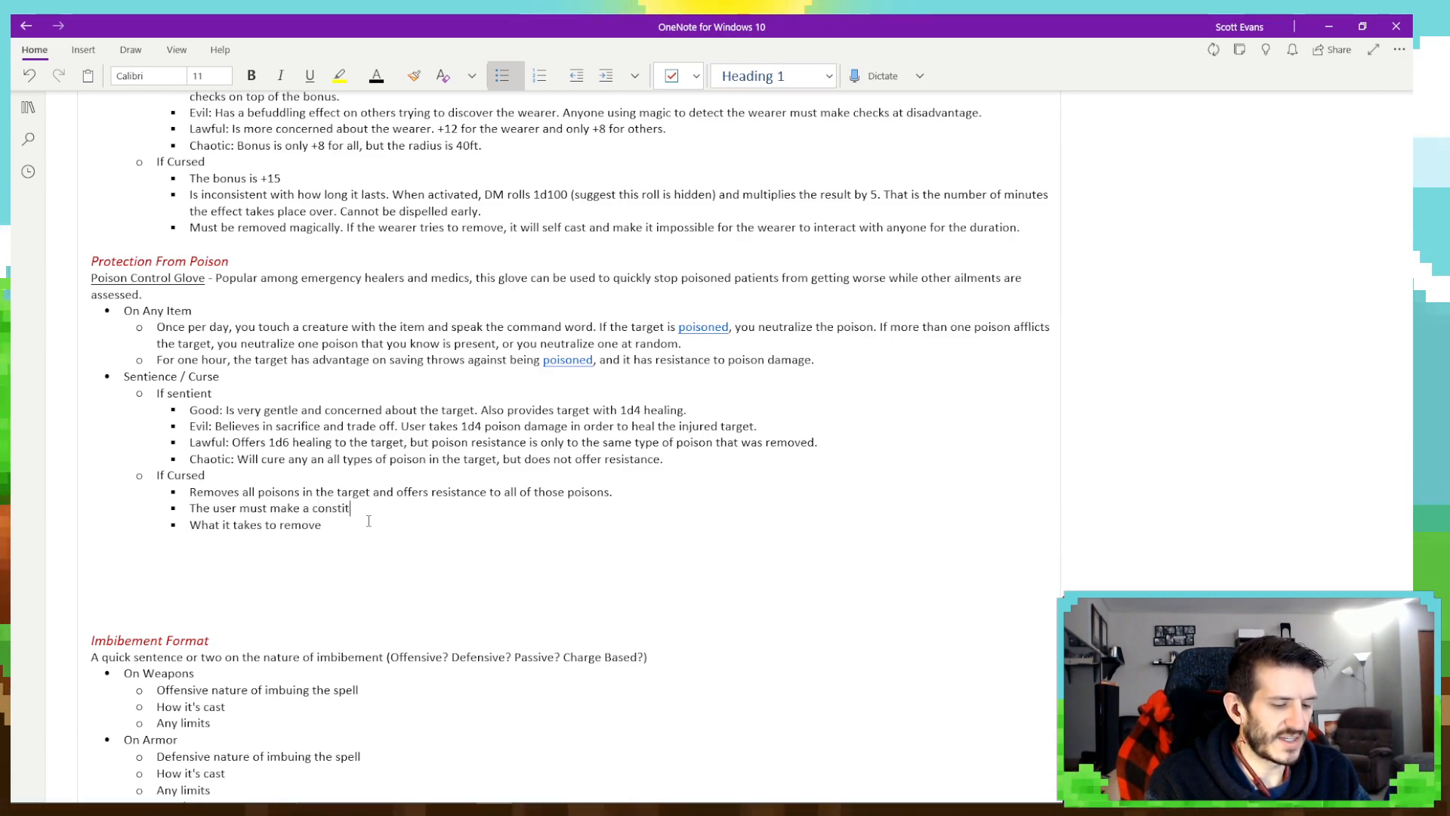
pyautogui.write('ution save f')
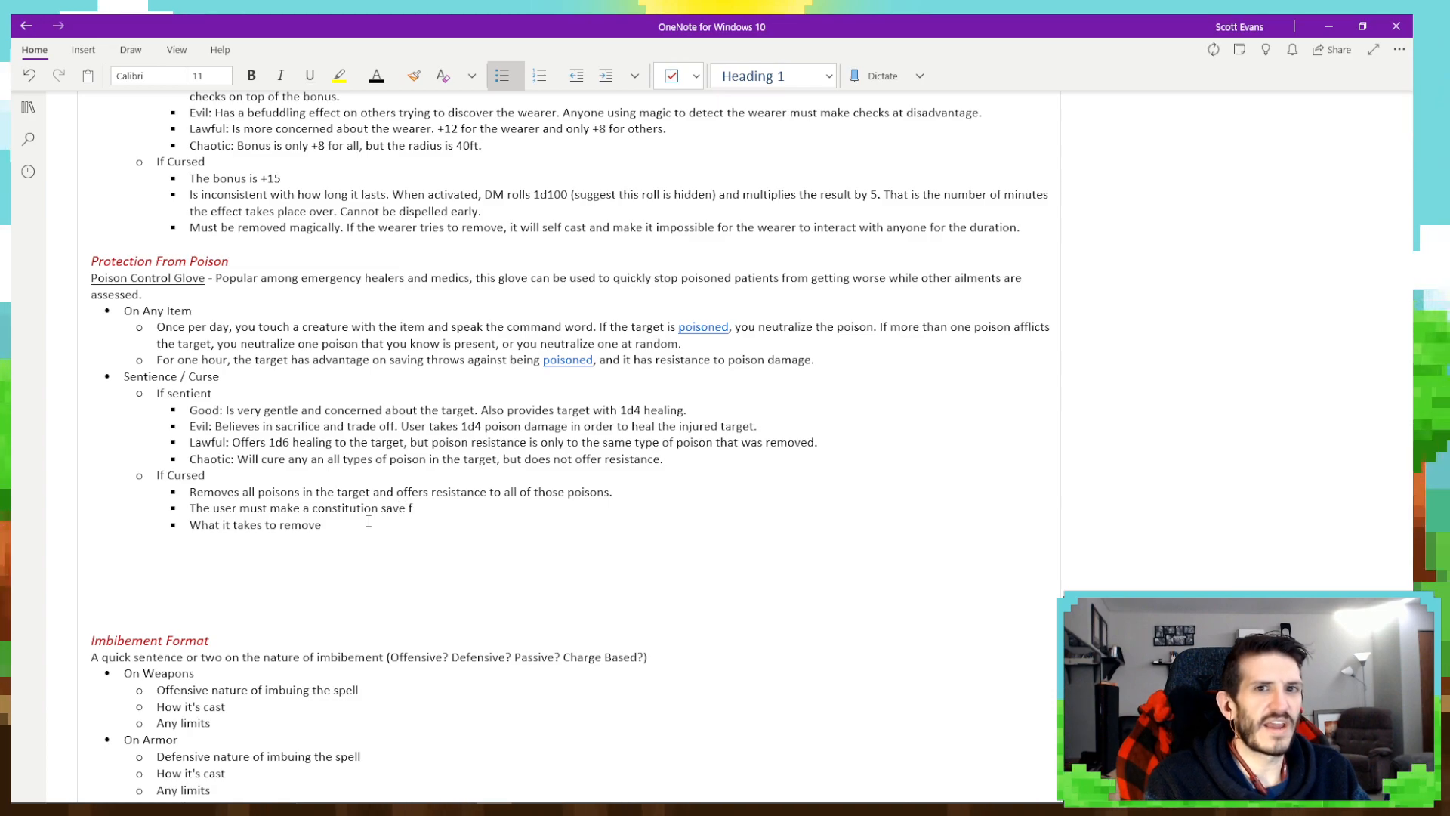
pyautogui.write('or each pois')
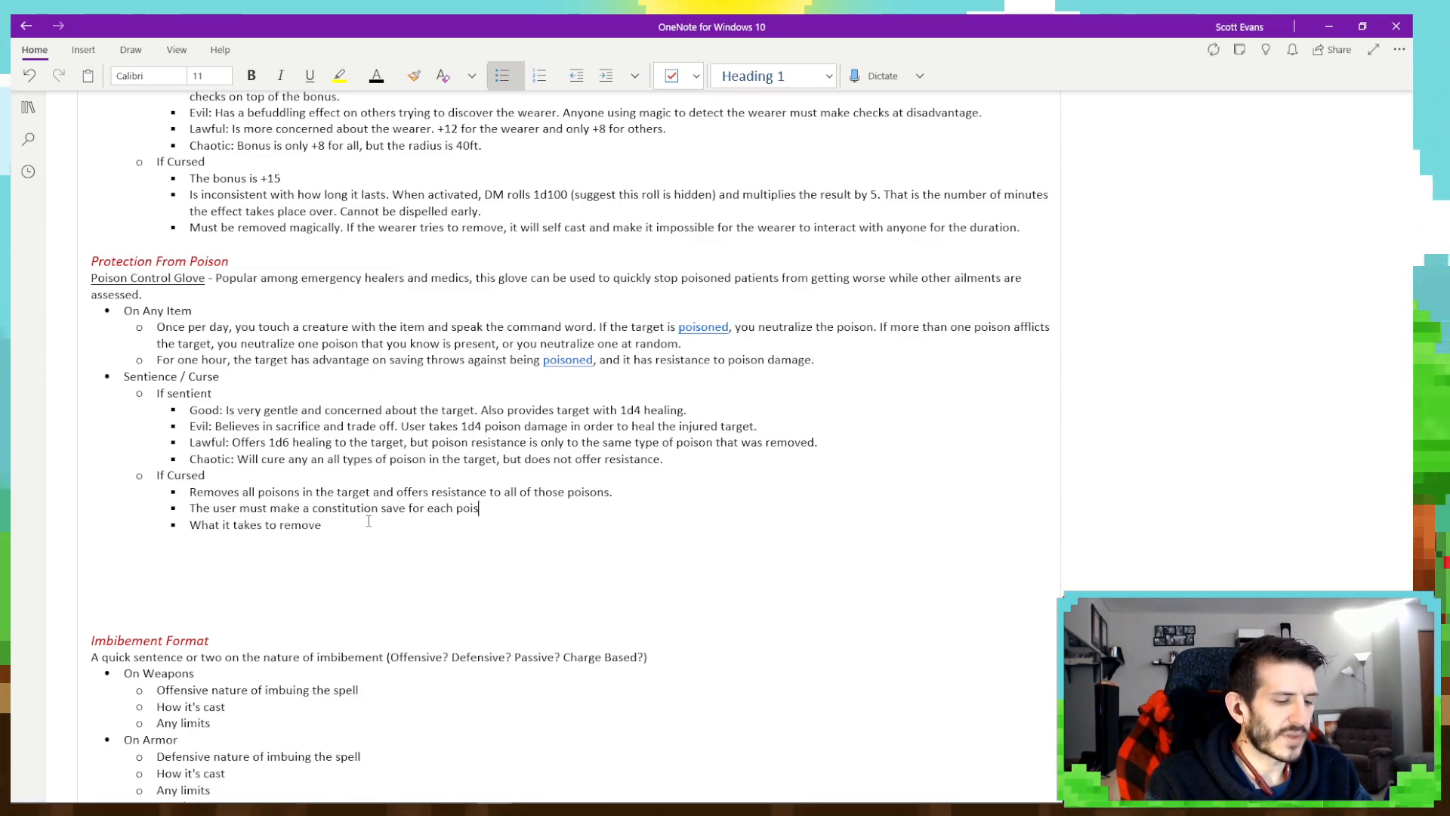
pyautogui.write('on being rem')
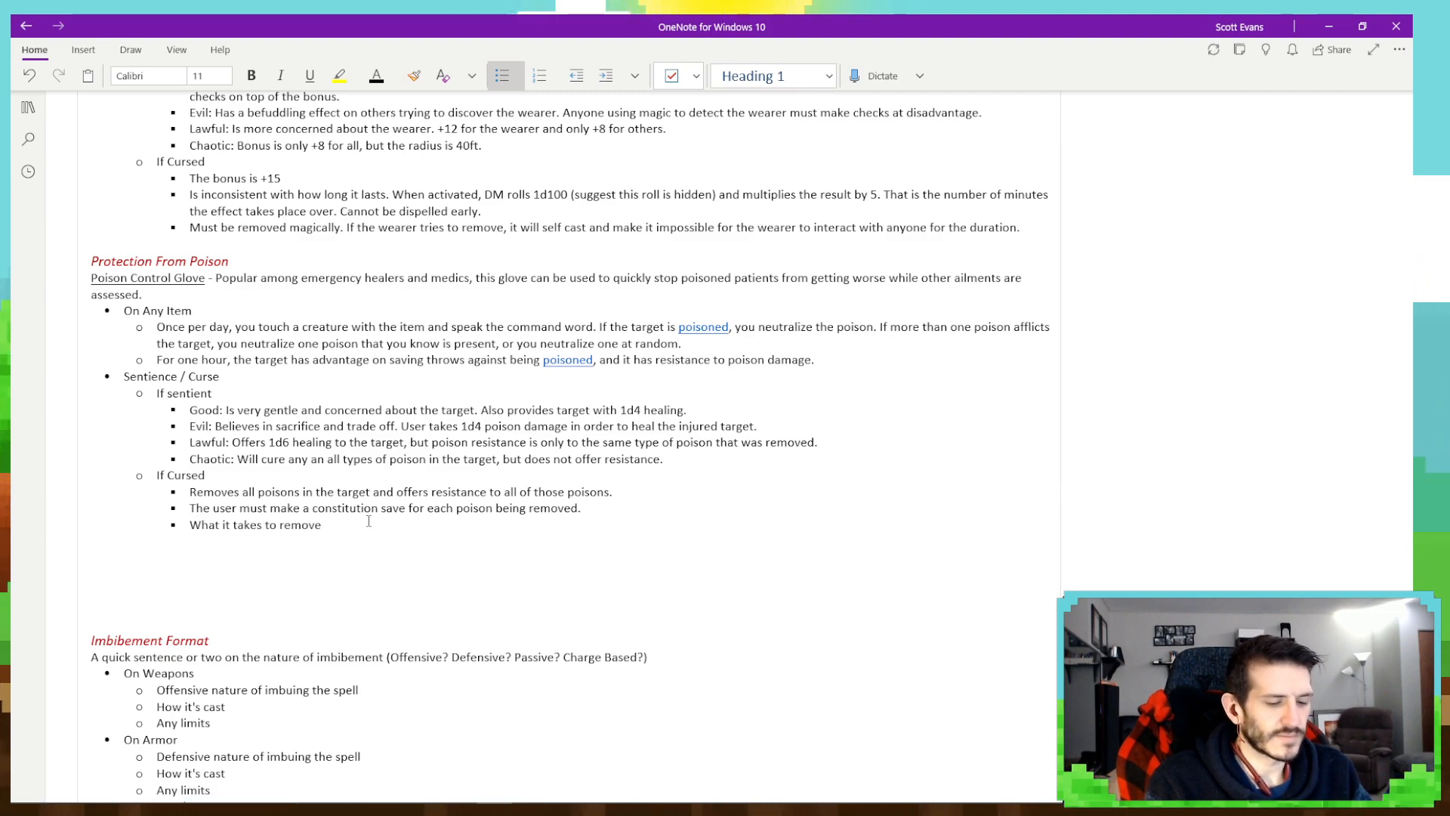
pyautogui.write('oved. For each')
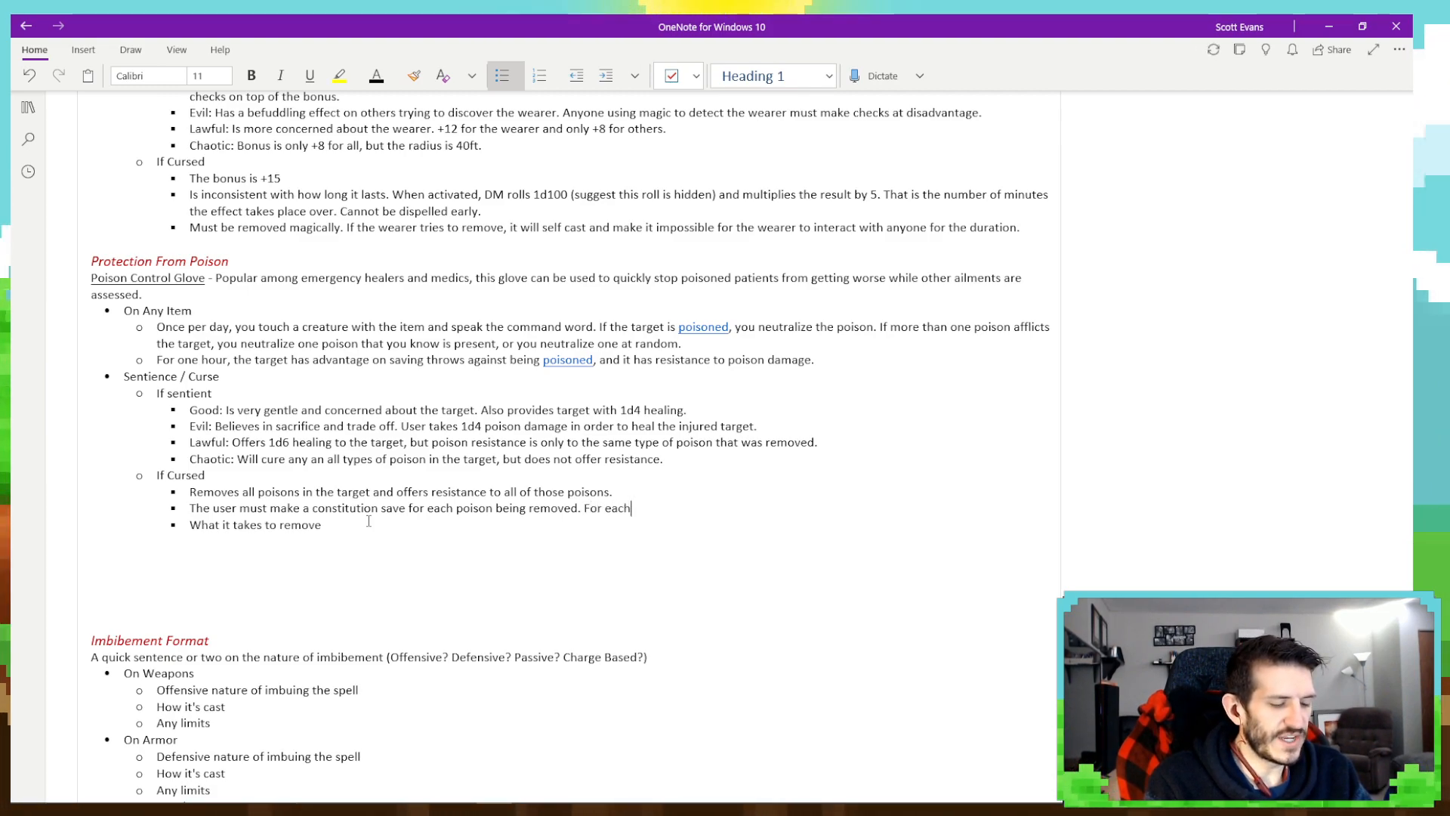
pyautogui.write(' failure,')
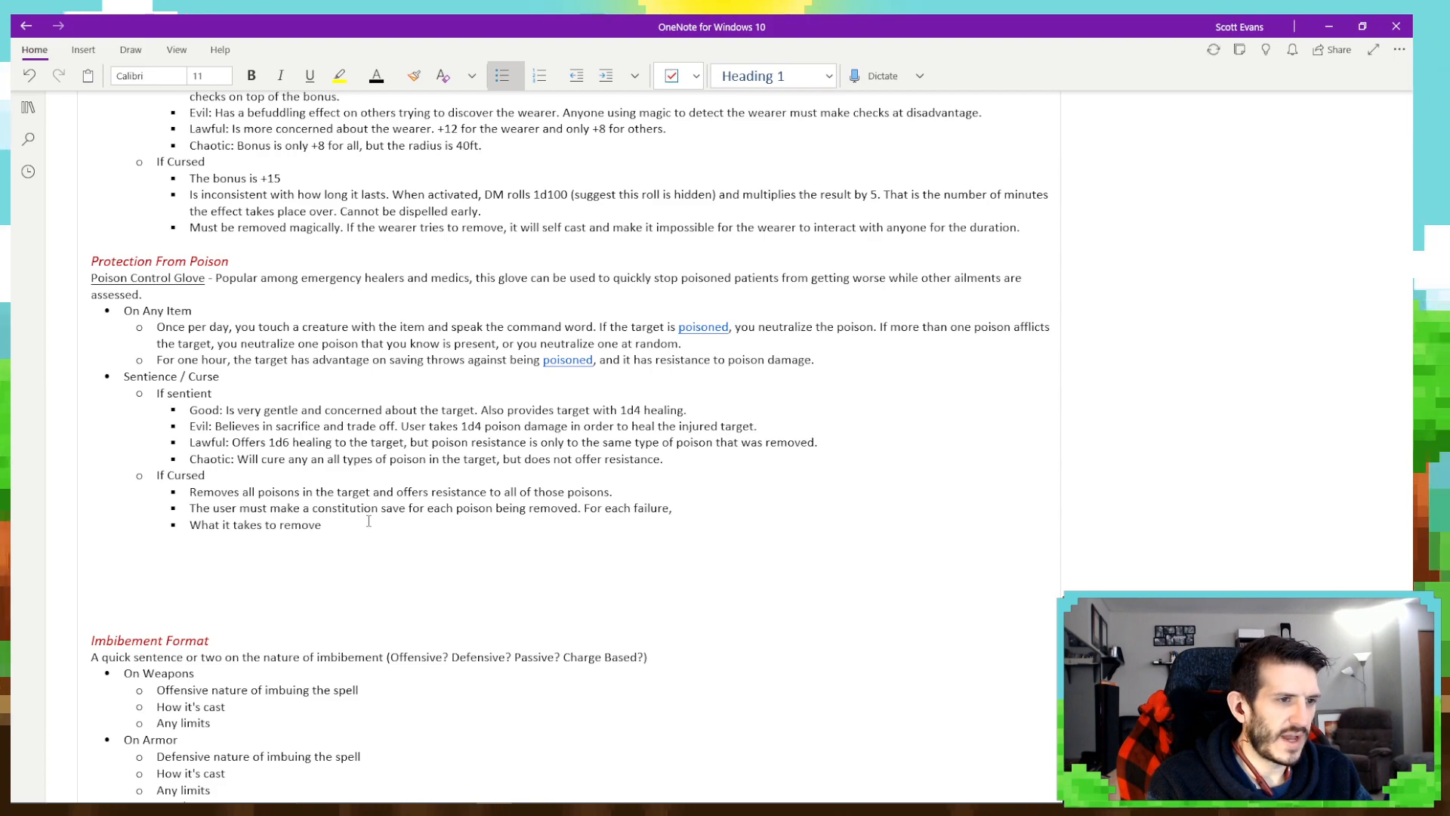
pyautogui.write(' user takes 1d6')
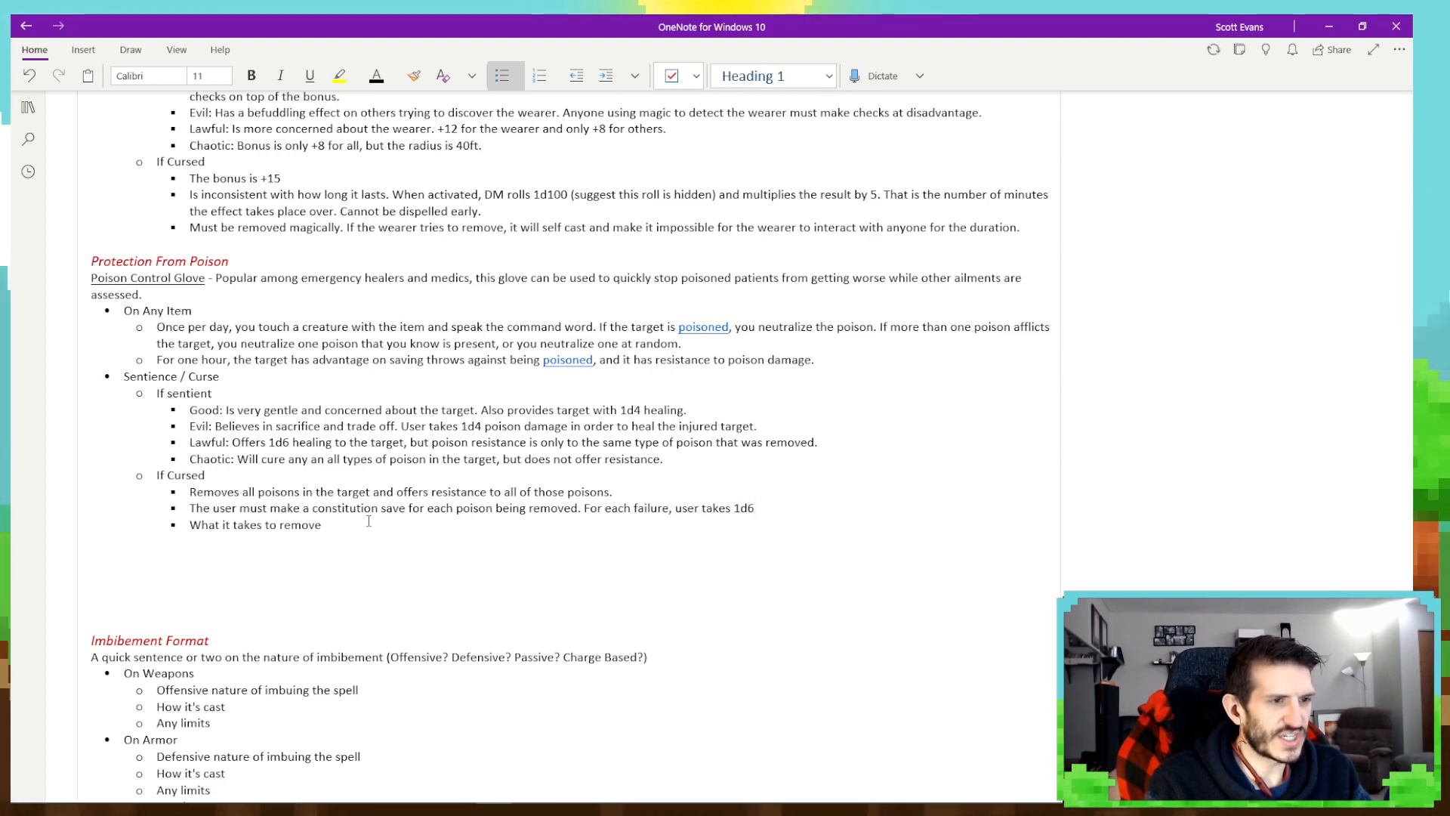
pyautogui.write(' poison damage.')
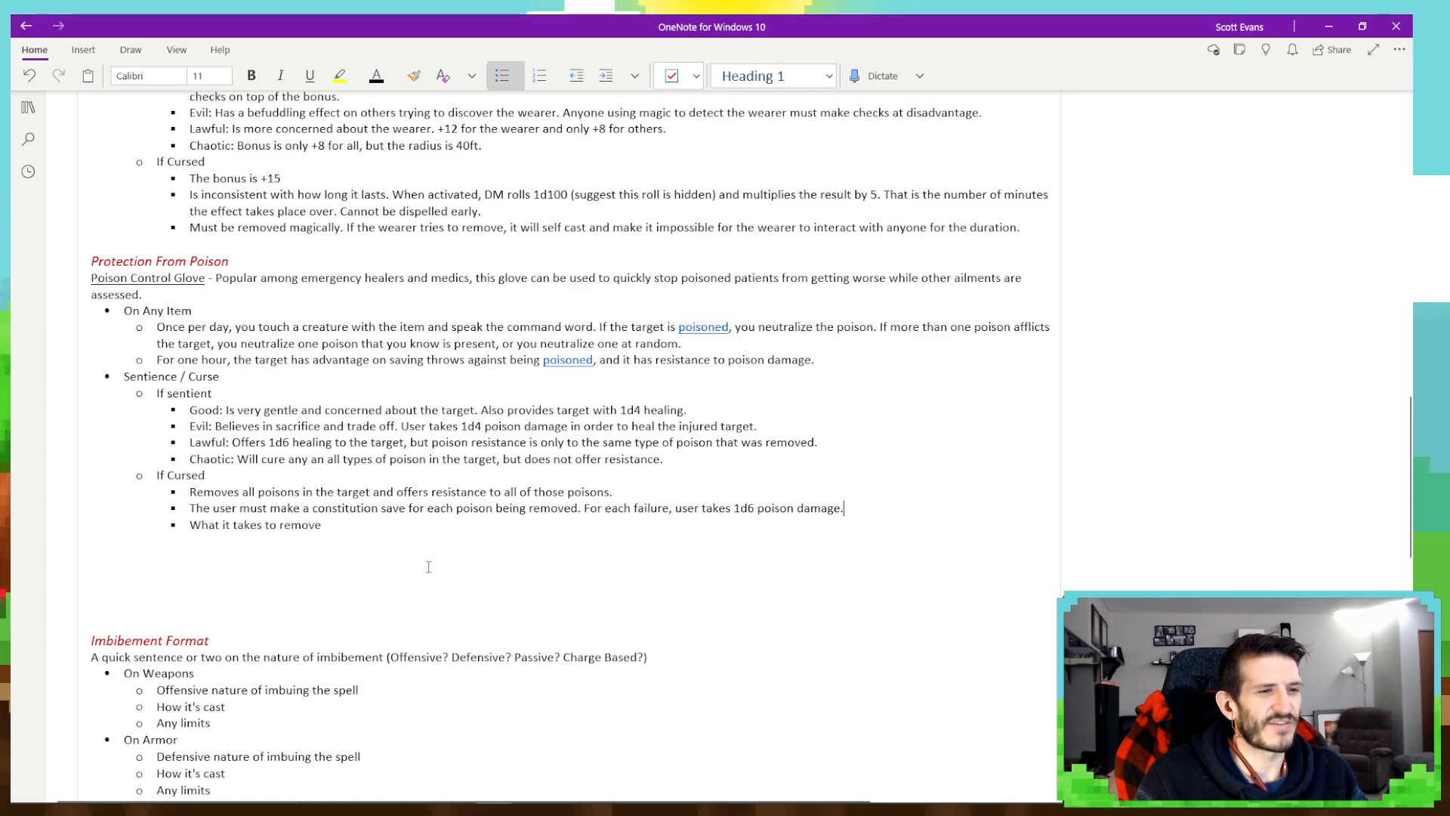
# - Replace the "What it takes to remove" placeholder in the last If Cursed bullet with "Must be removed with magic."
pyautogui.click(335, 526)
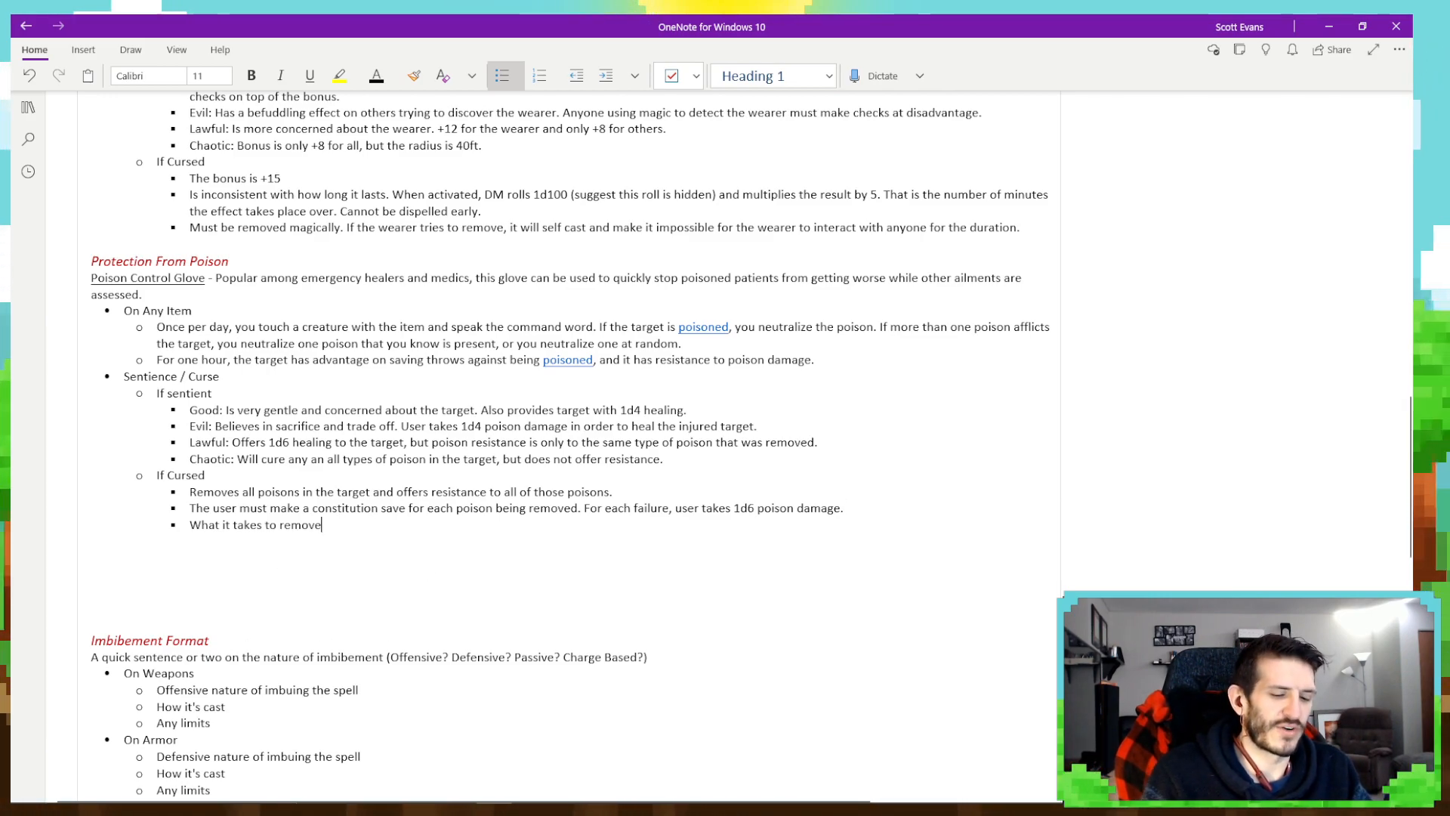
pyautogui.press('BackSpace')
pyautogui.press('BackSpace')
pyautogui.press('BackSpace')
pyautogui.press('BackSpace')
pyautogui.press('BackSpace')
pyautogui.press('BackSpace')
pyautogui.press('BackSpace')
pyautogui.press('BackSpace')
pyautogui.press('BackSpace')
pyautogui.press('BackSpace')
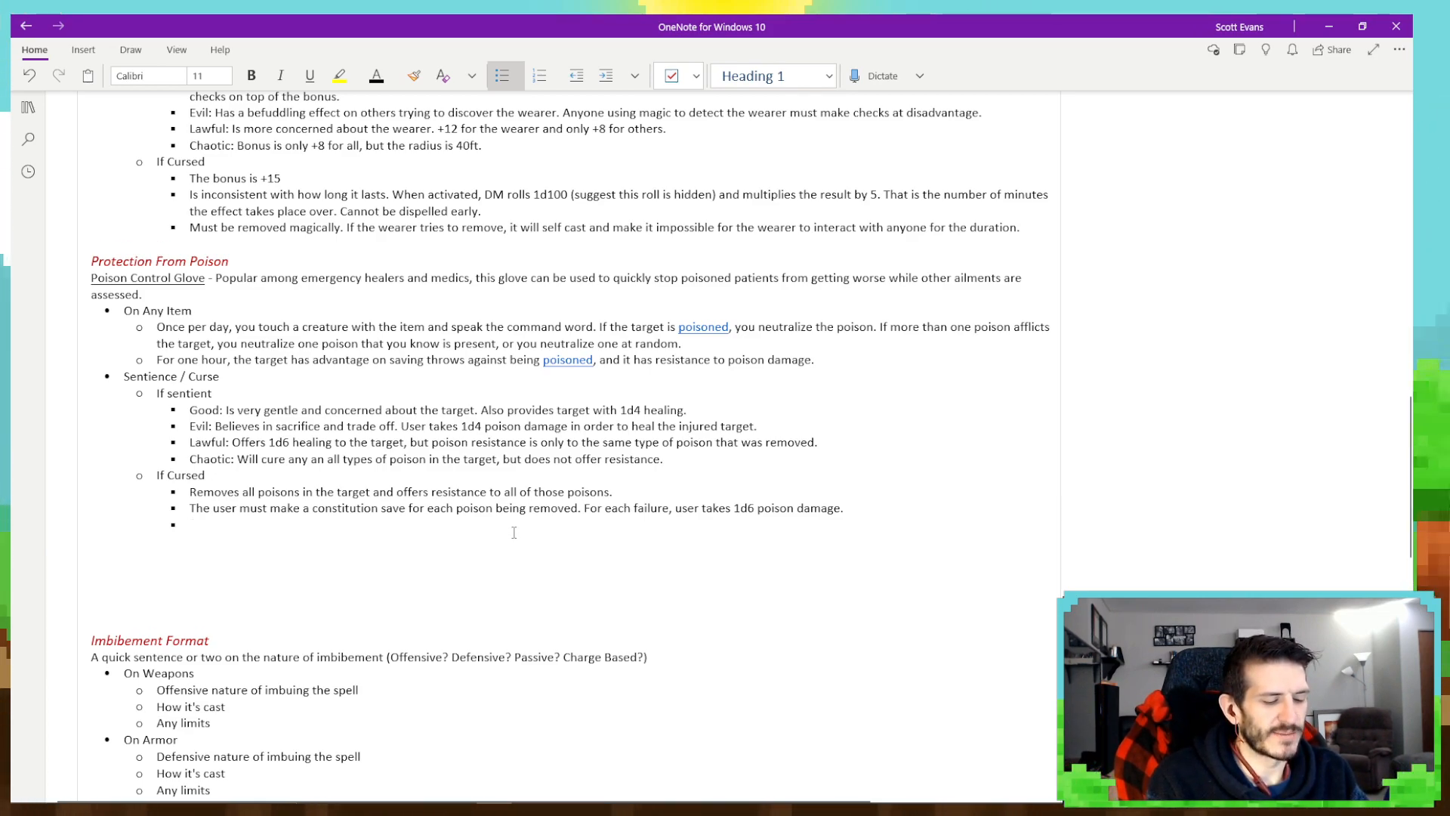
pyautogui.write('ust be r')
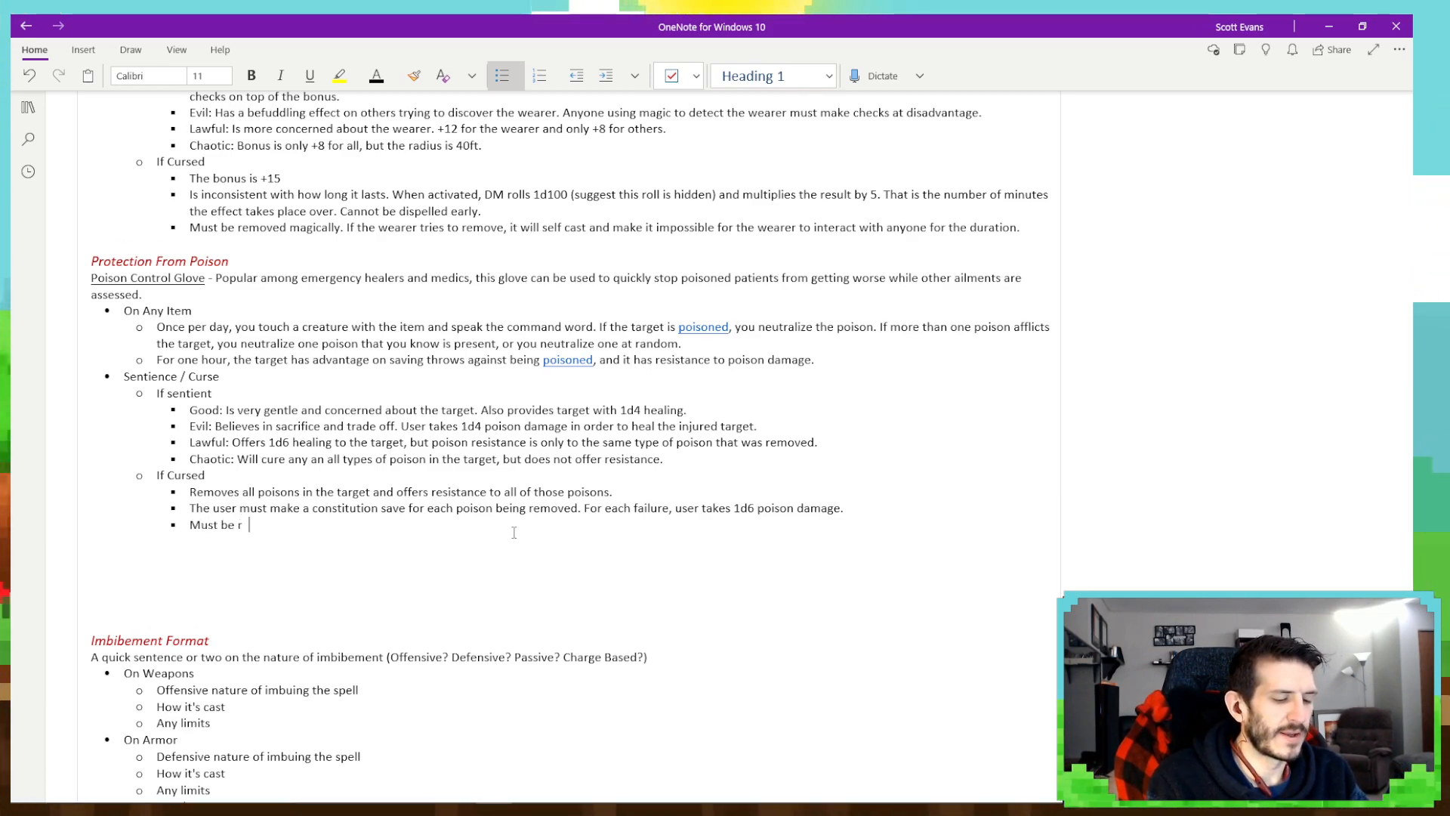
pyautogui.write('emoved with m')
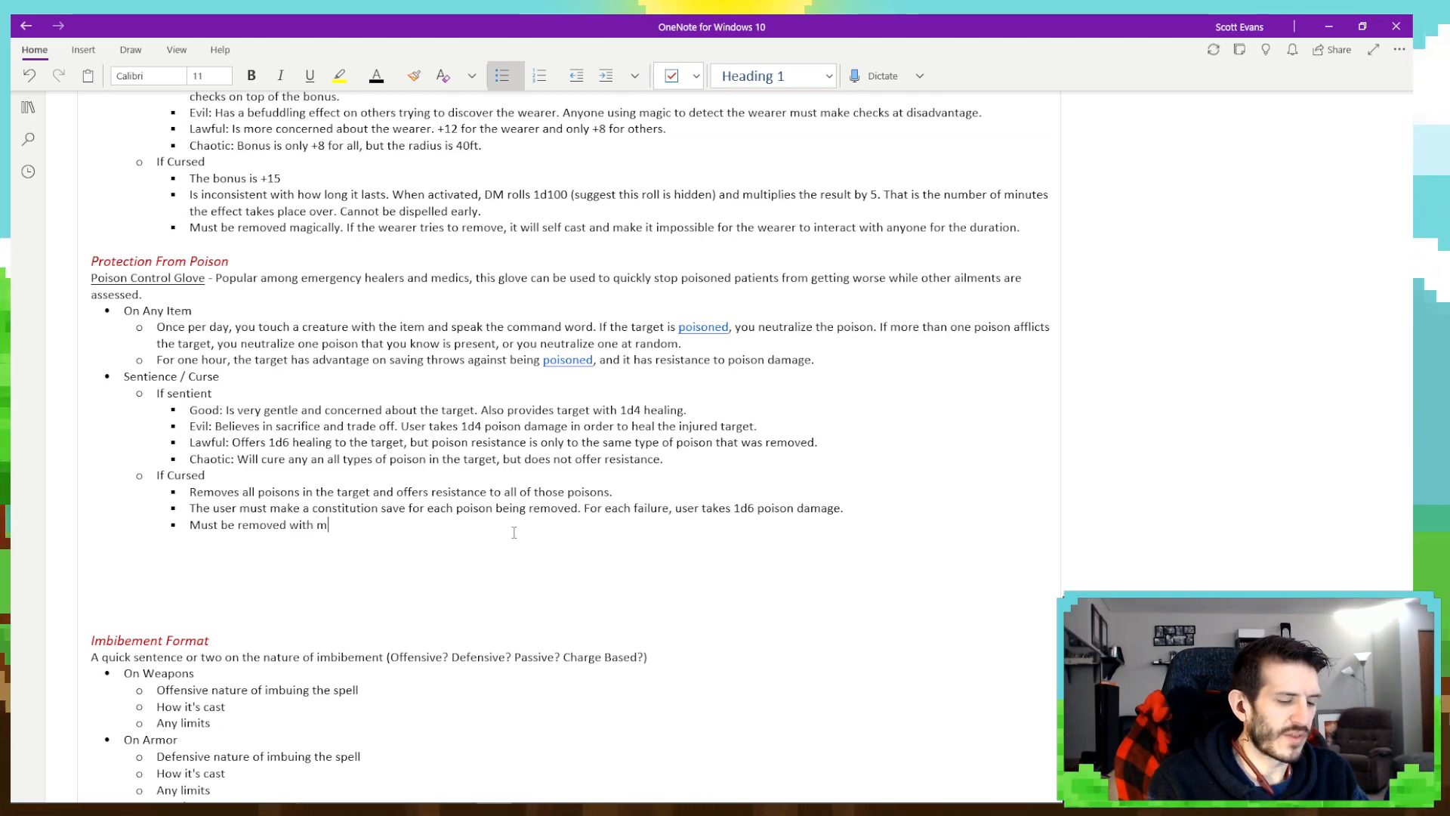
pyautogui.write('agic. If p')
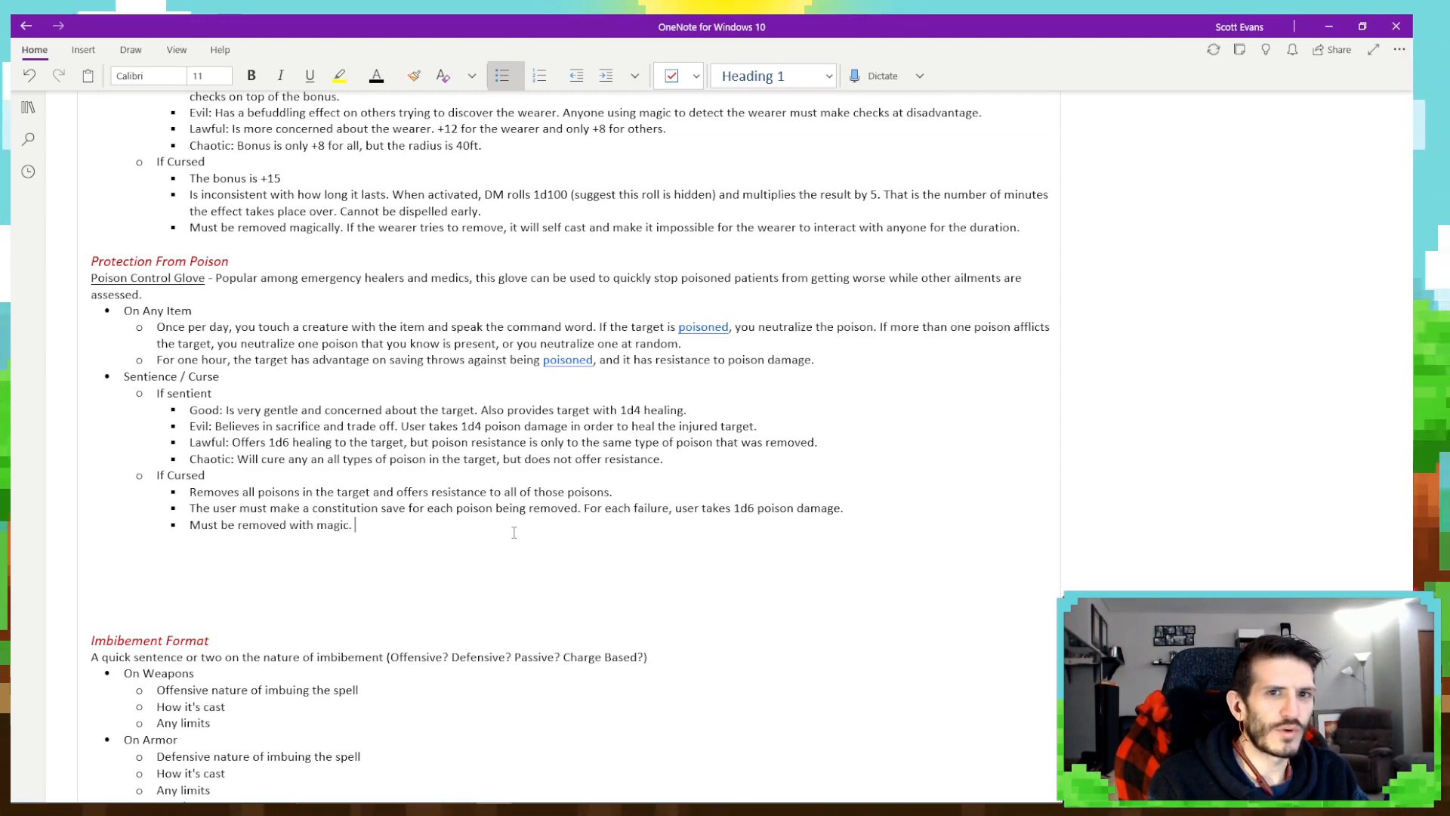
pyautogui.write('layer')
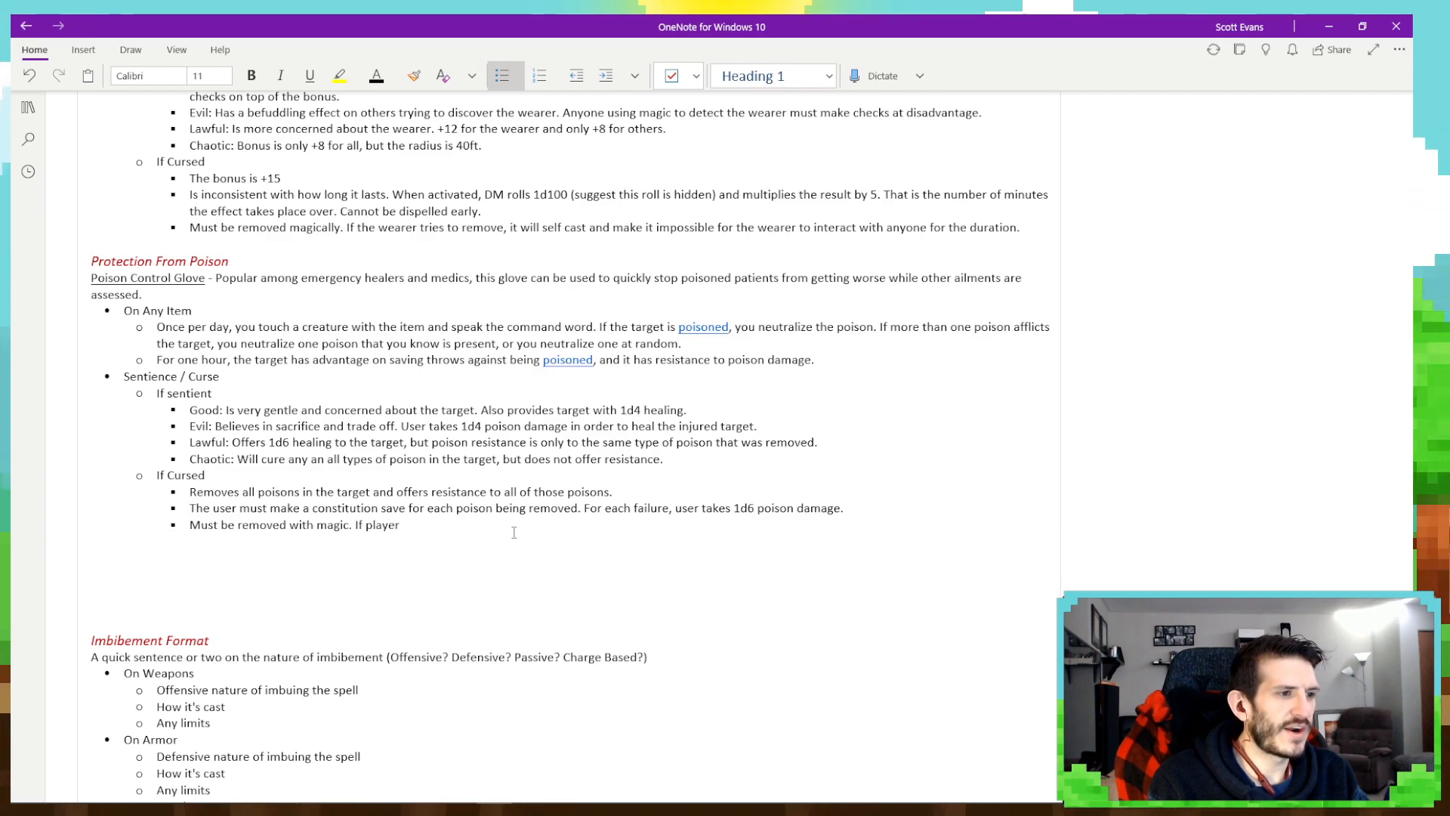
pyautogui.write(' tries to remo')
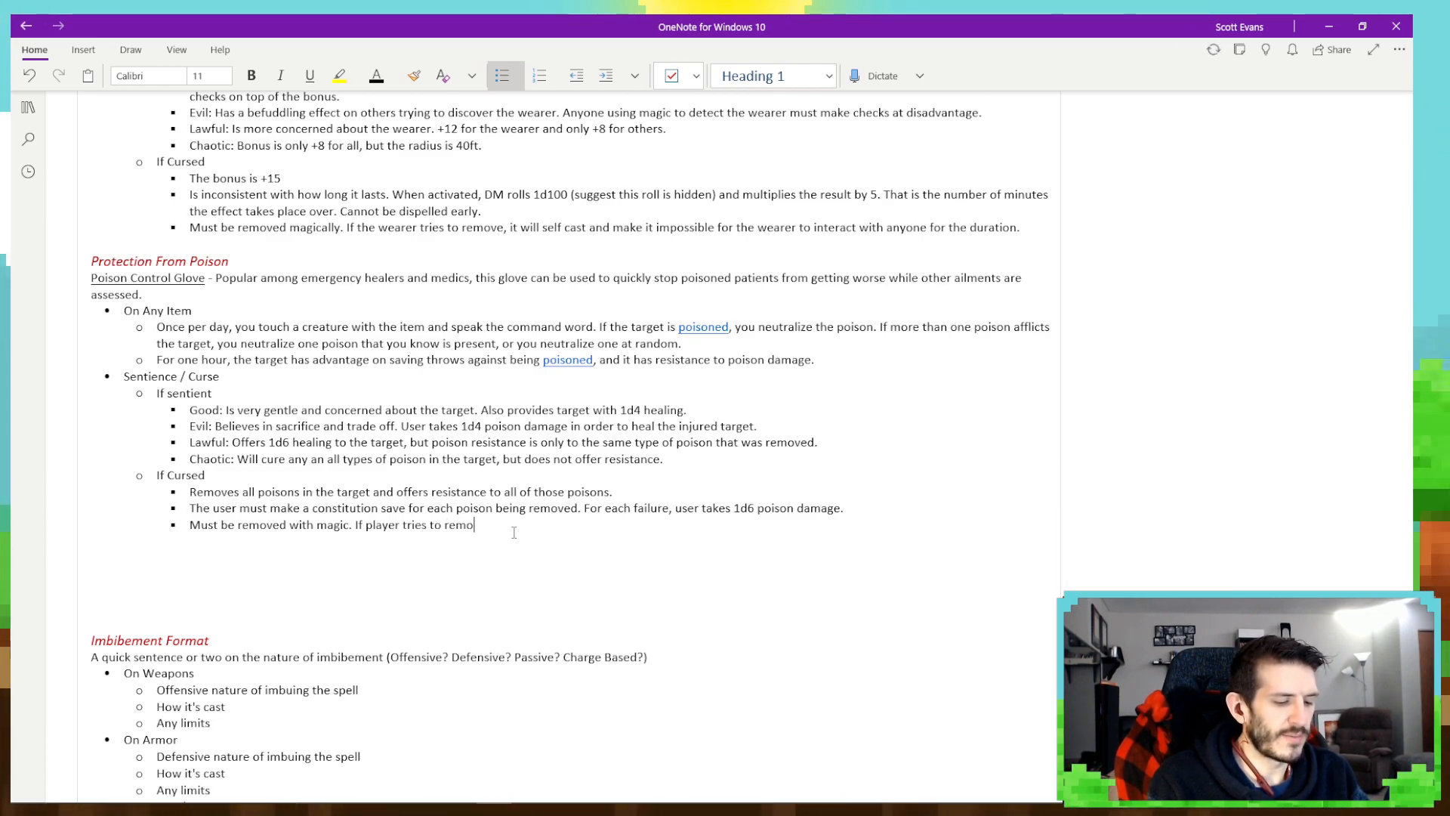
pyautogui.write('ve')
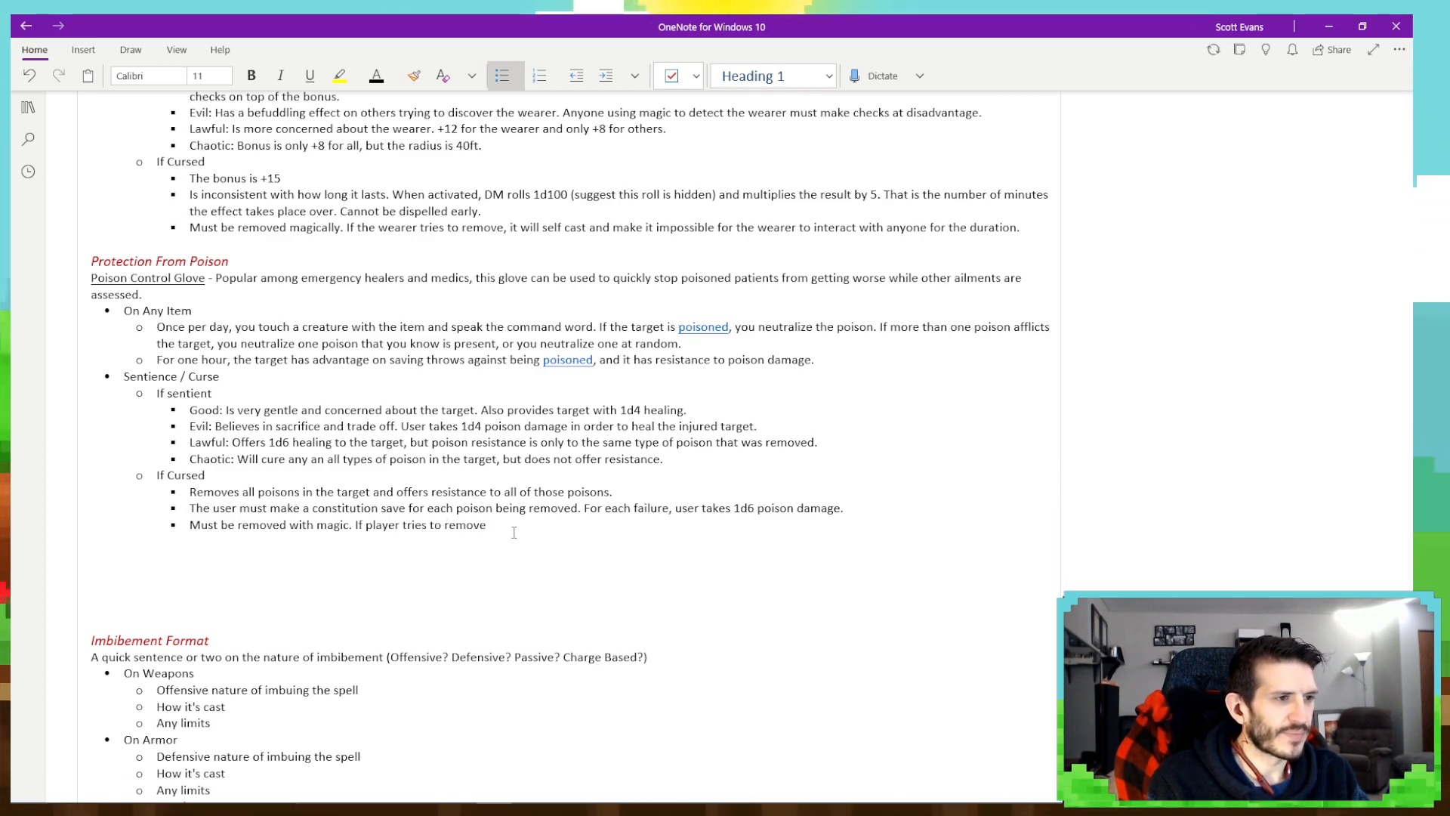
pyautogui.write(' the')
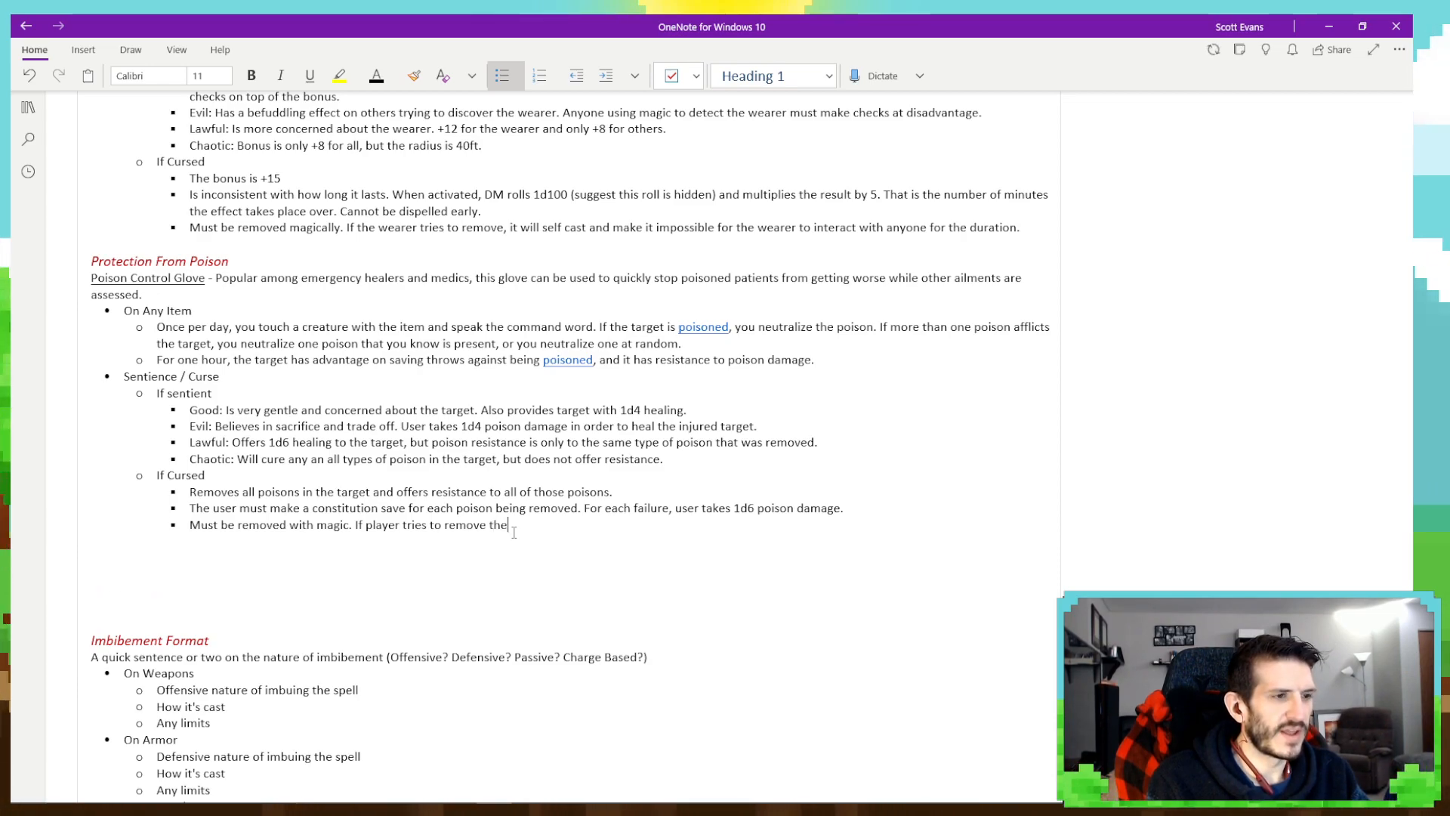
pyautogui.write('y are a')
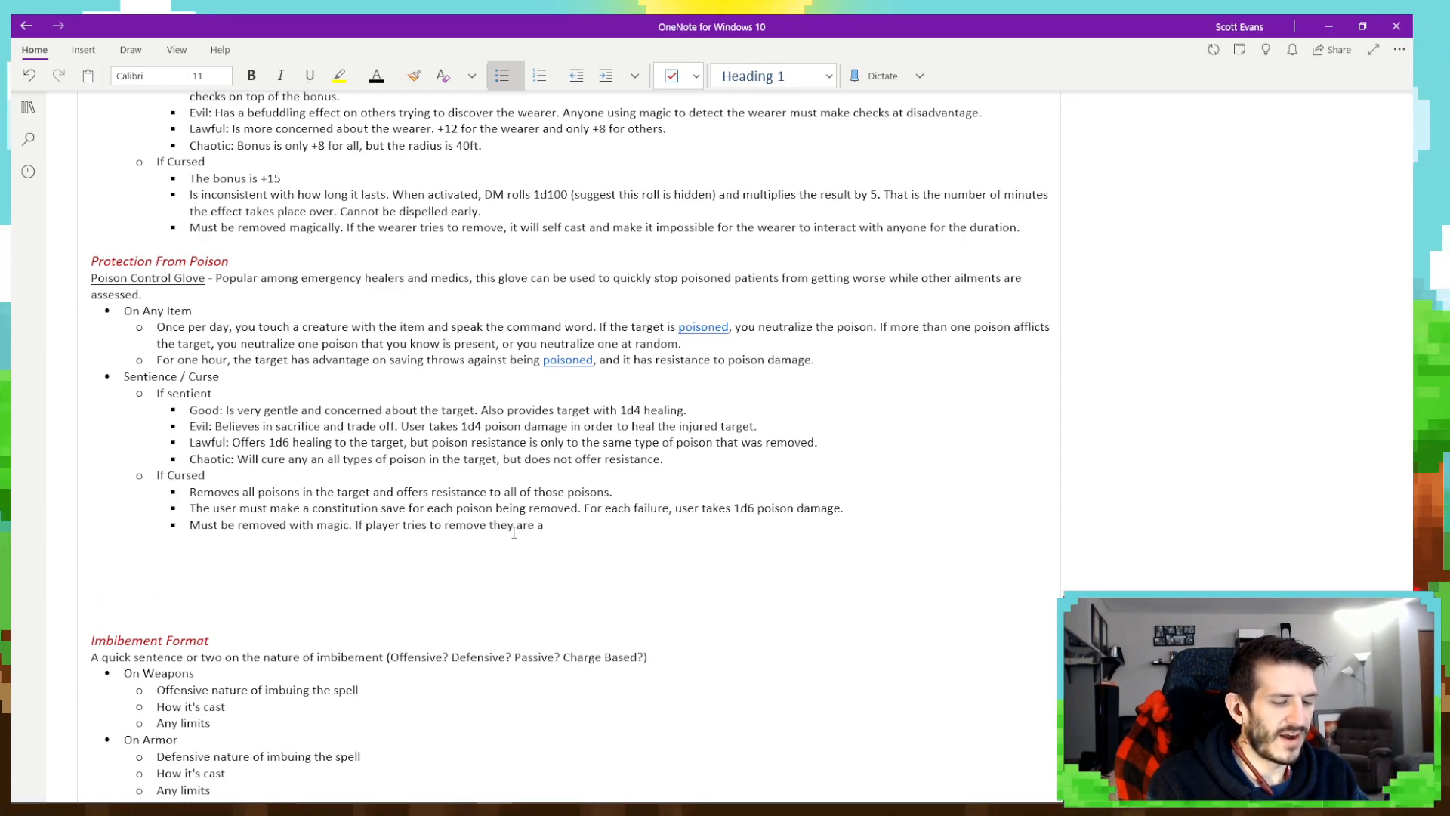
pyautogui.write('utomatically p')
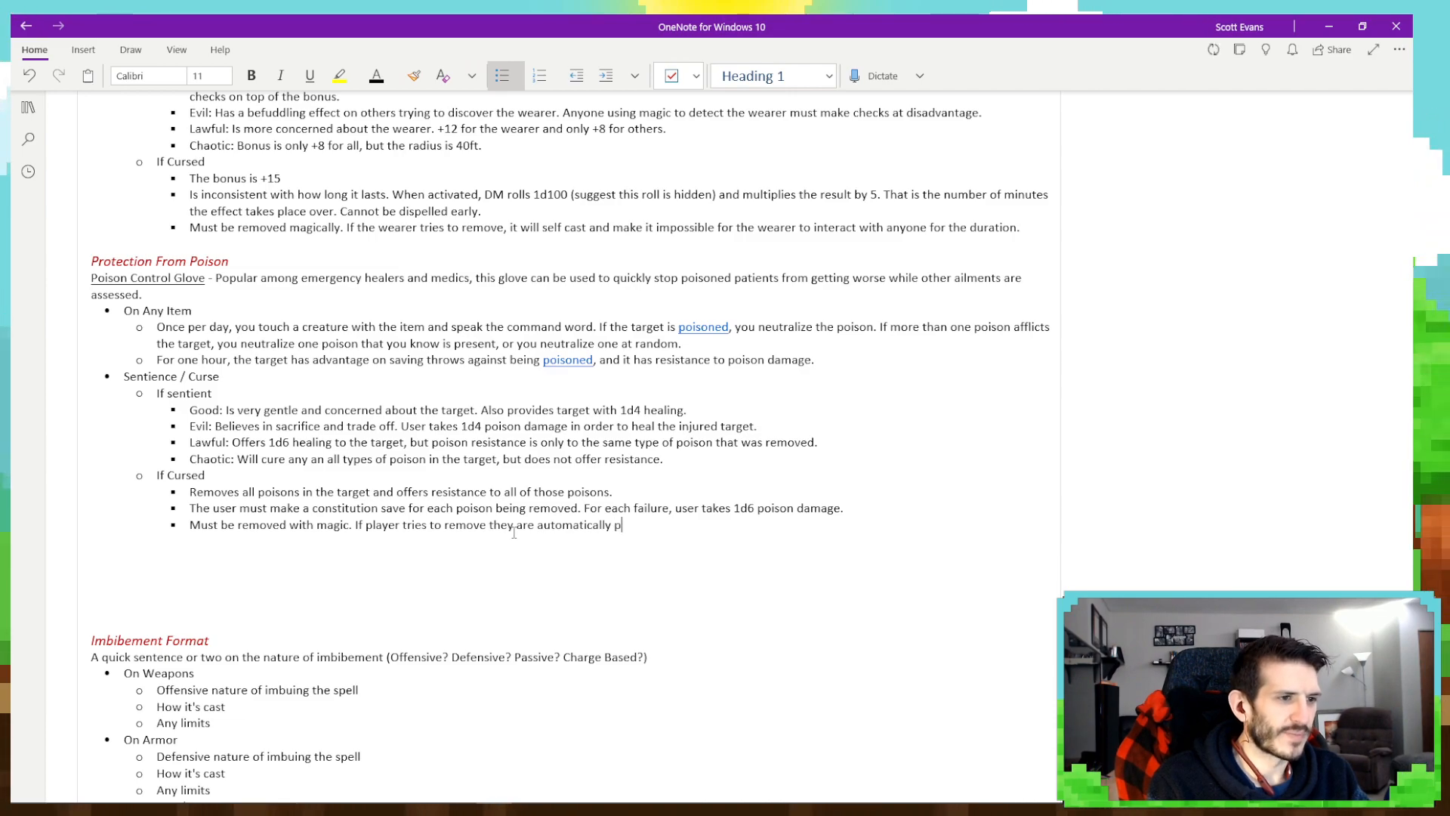
pyautogui.write('oisoned')
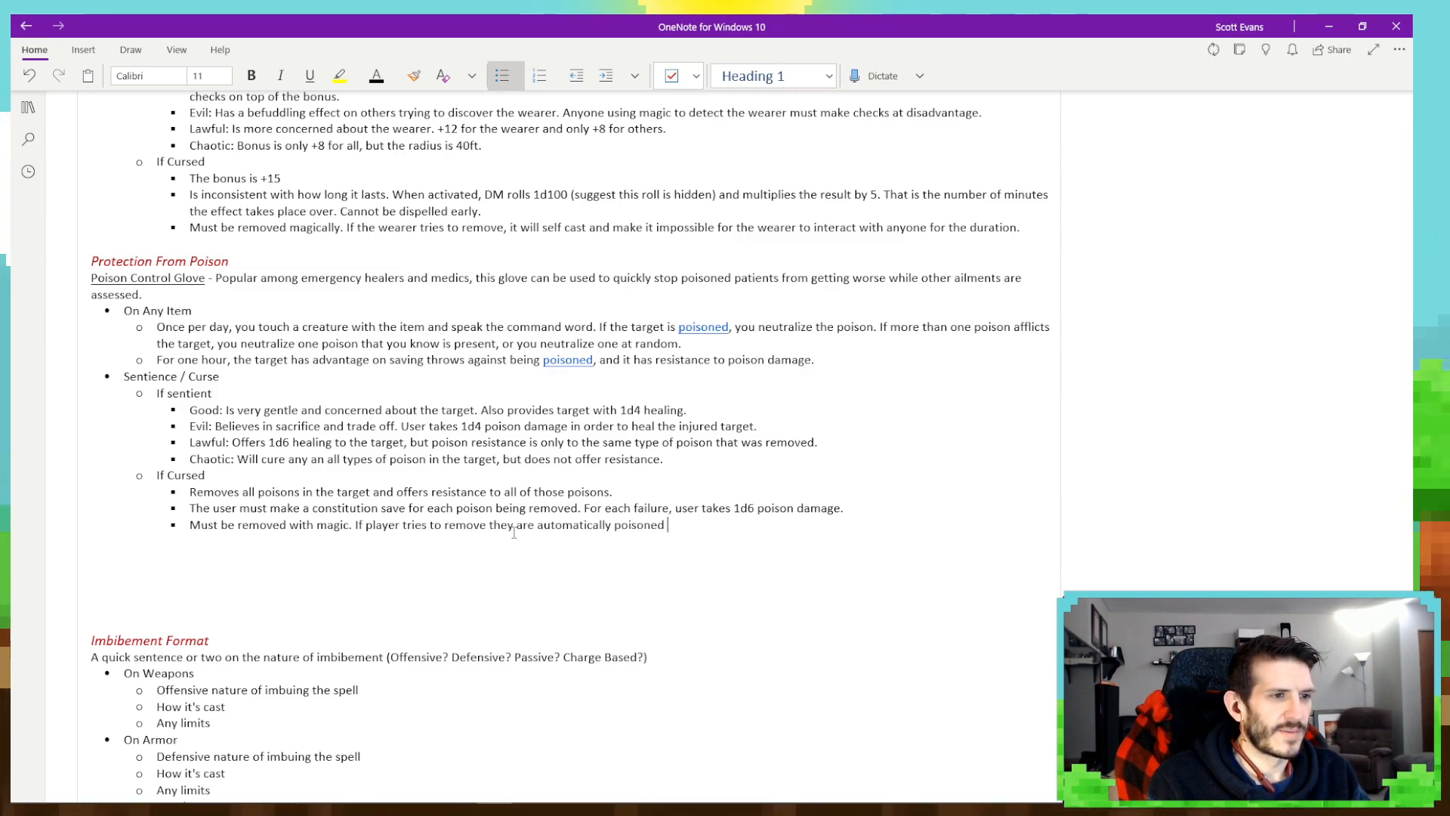
pyautogui.write(' by the glov')
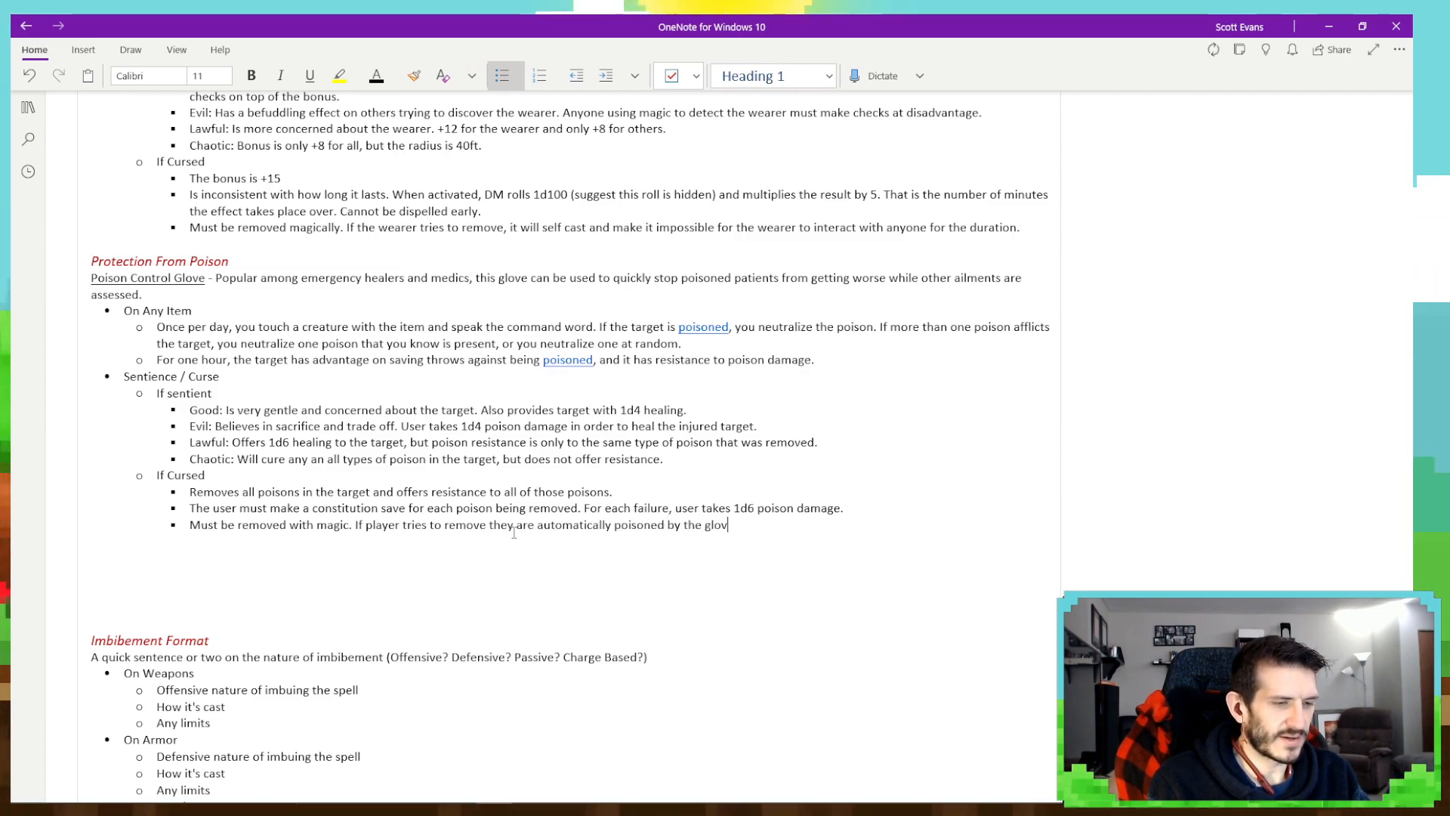
pyautogui.write('e. ')
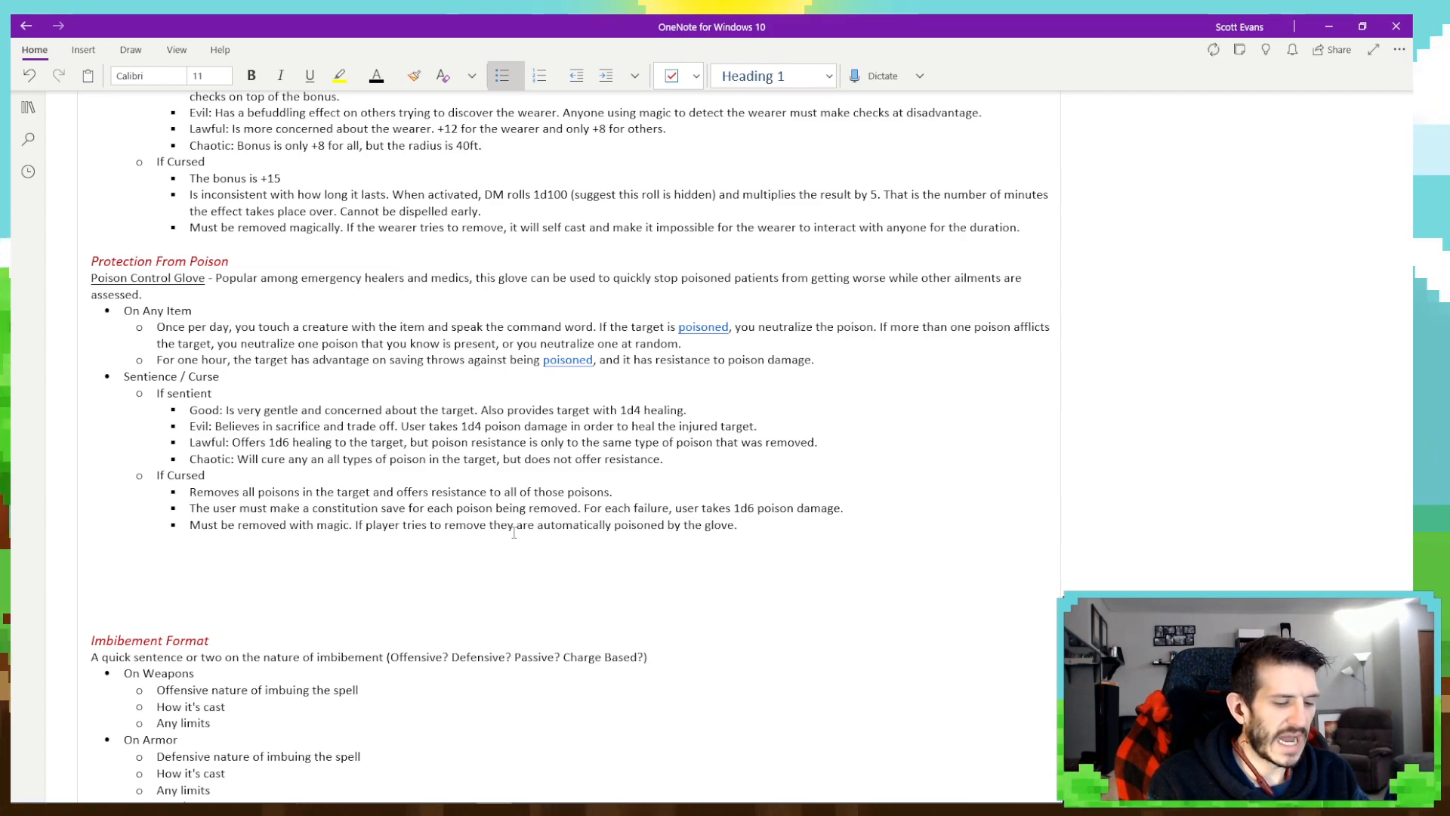
pyautogui.write('For each attem')
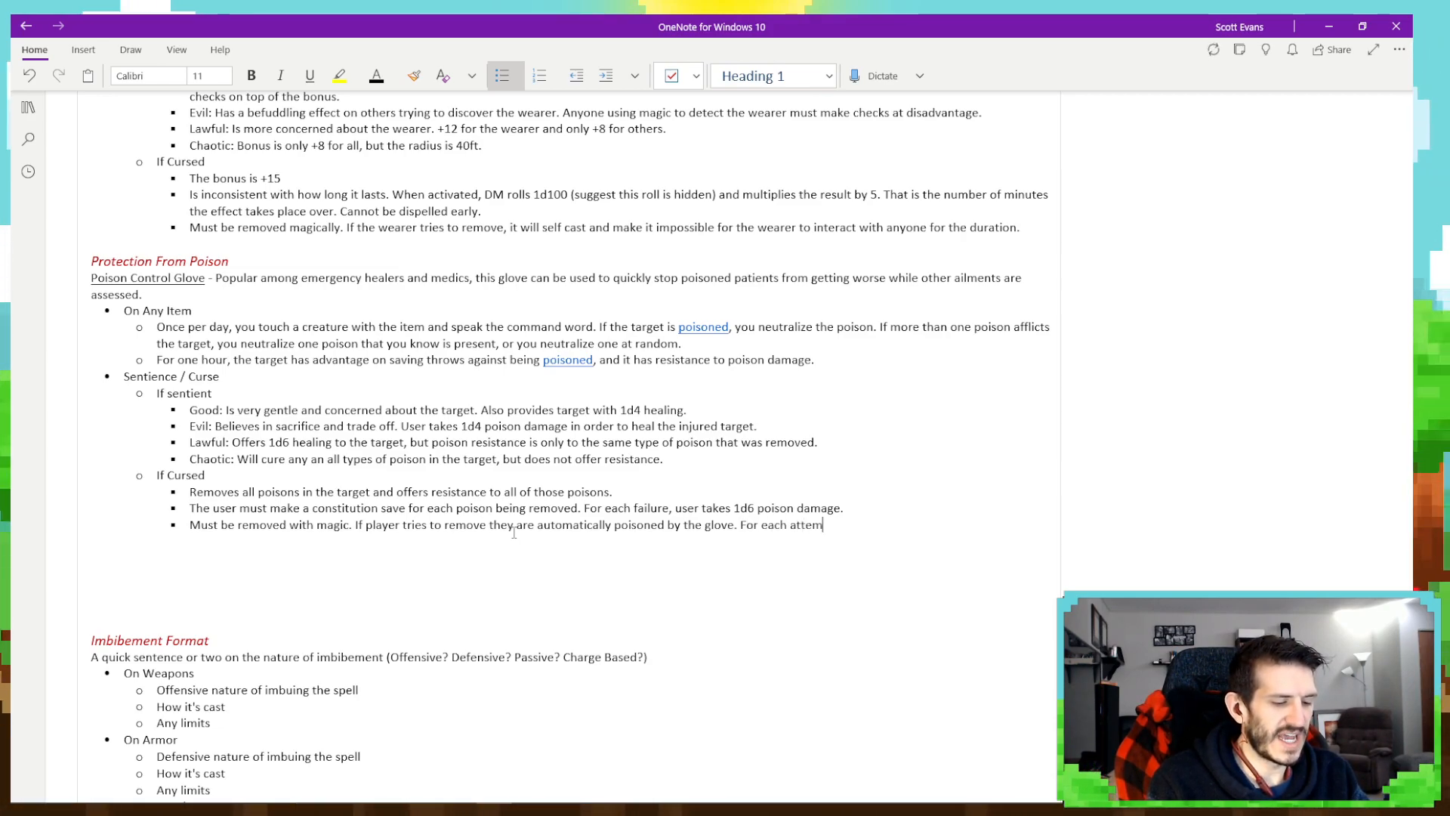
pyautogui.write('pt to remove, they wi')
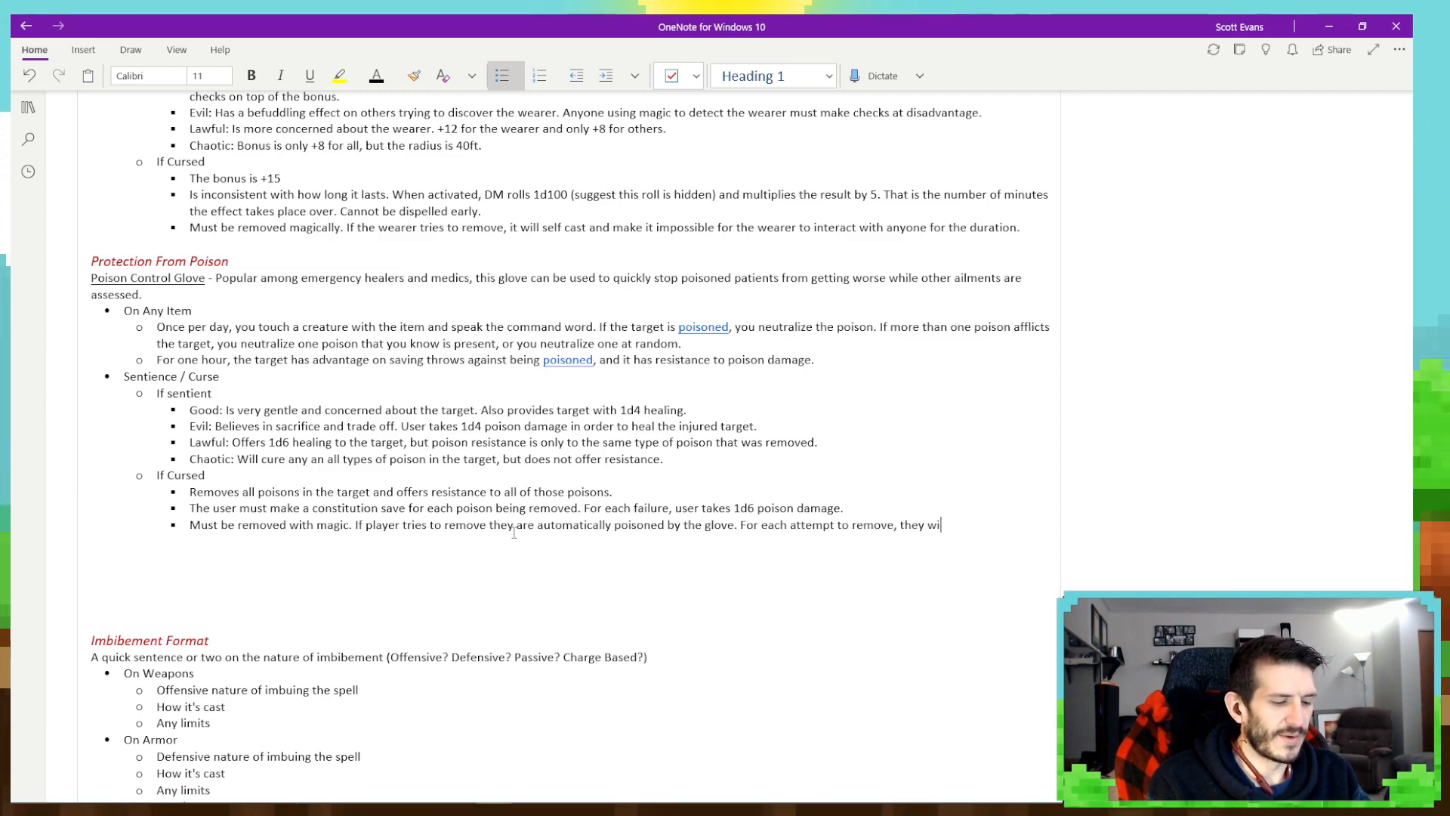
pyautogui.write('ll be ')
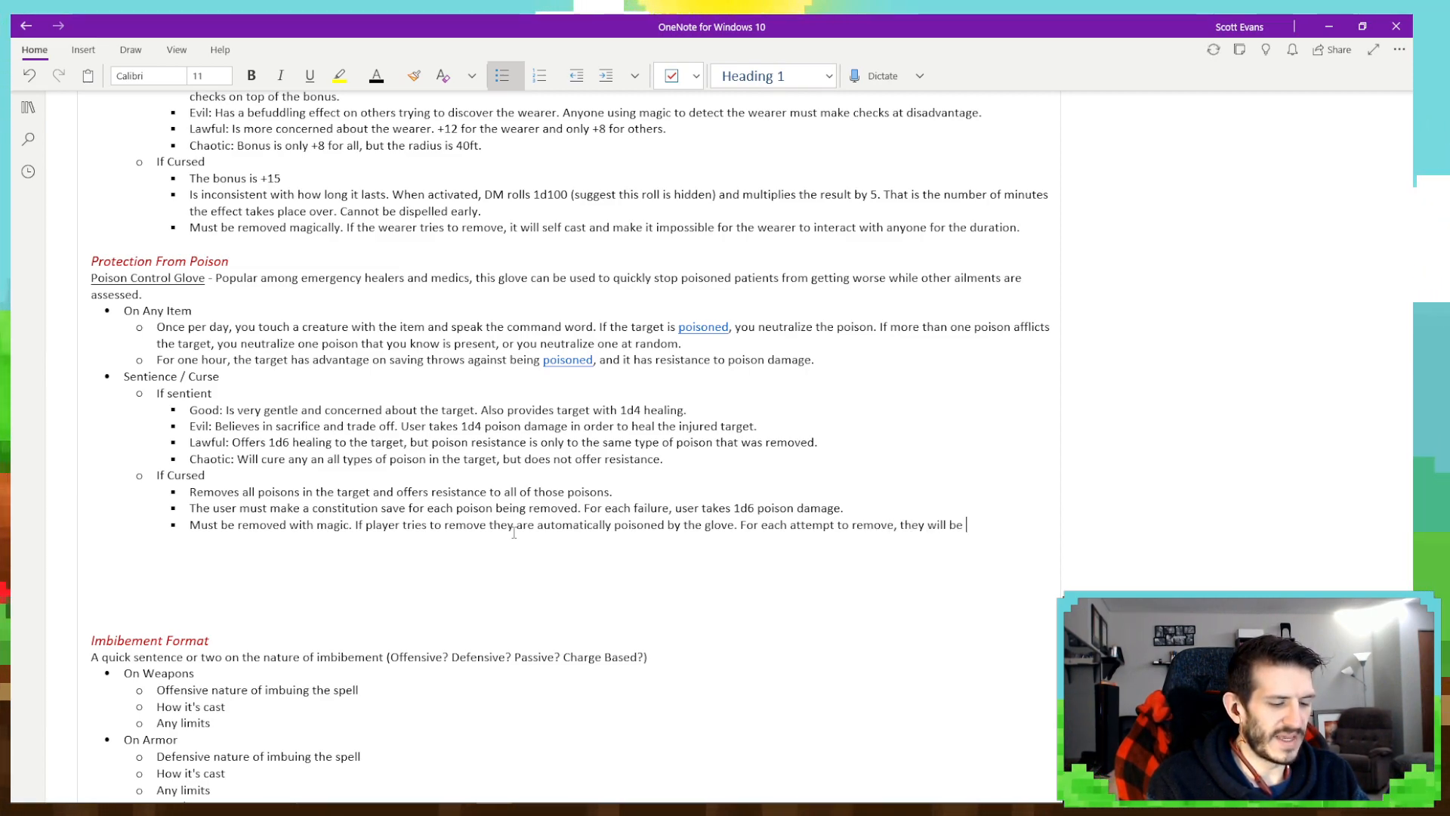
pyautogui.write('impacted with ')
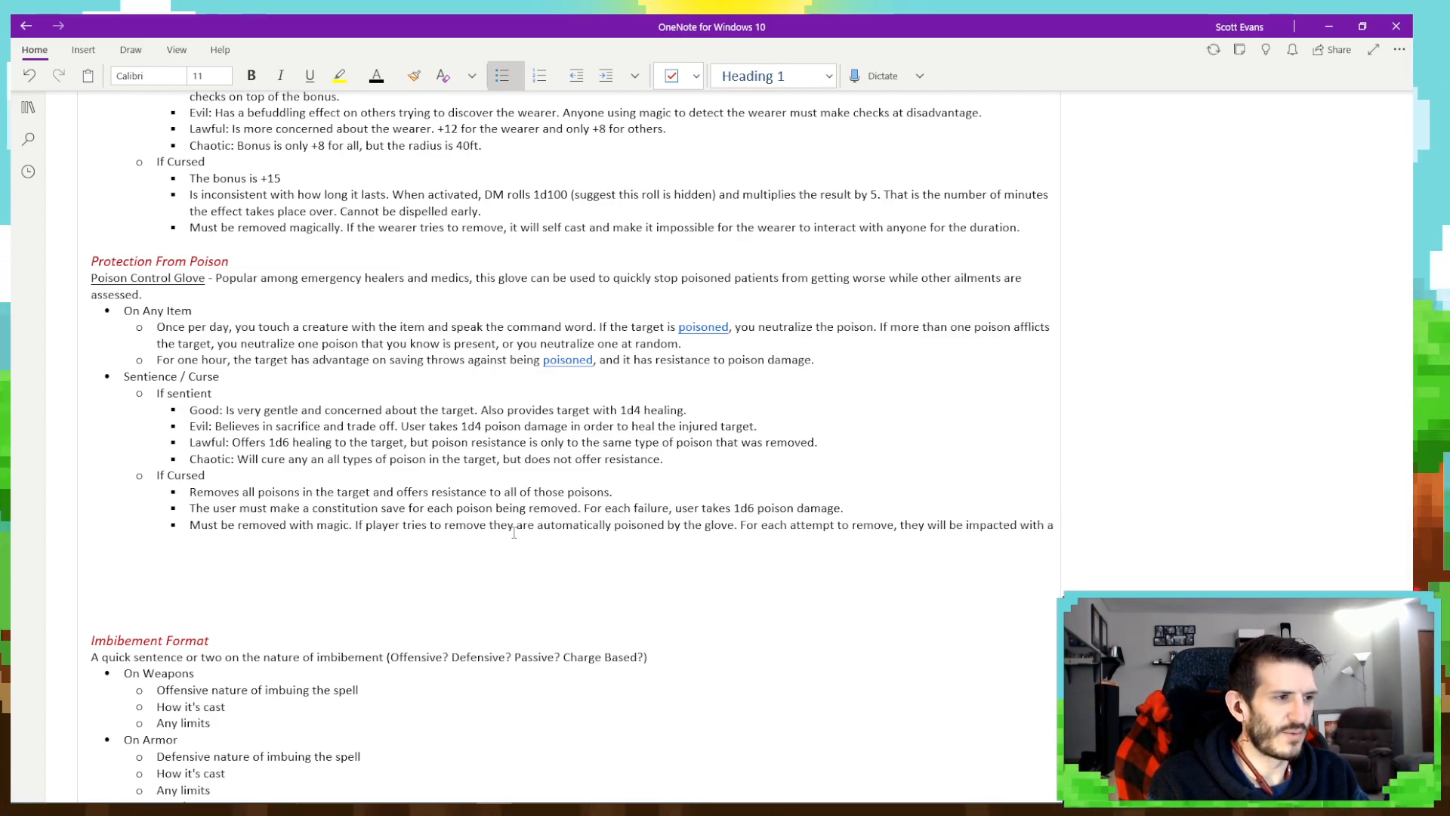
pyautogui.write('another layer of poi')
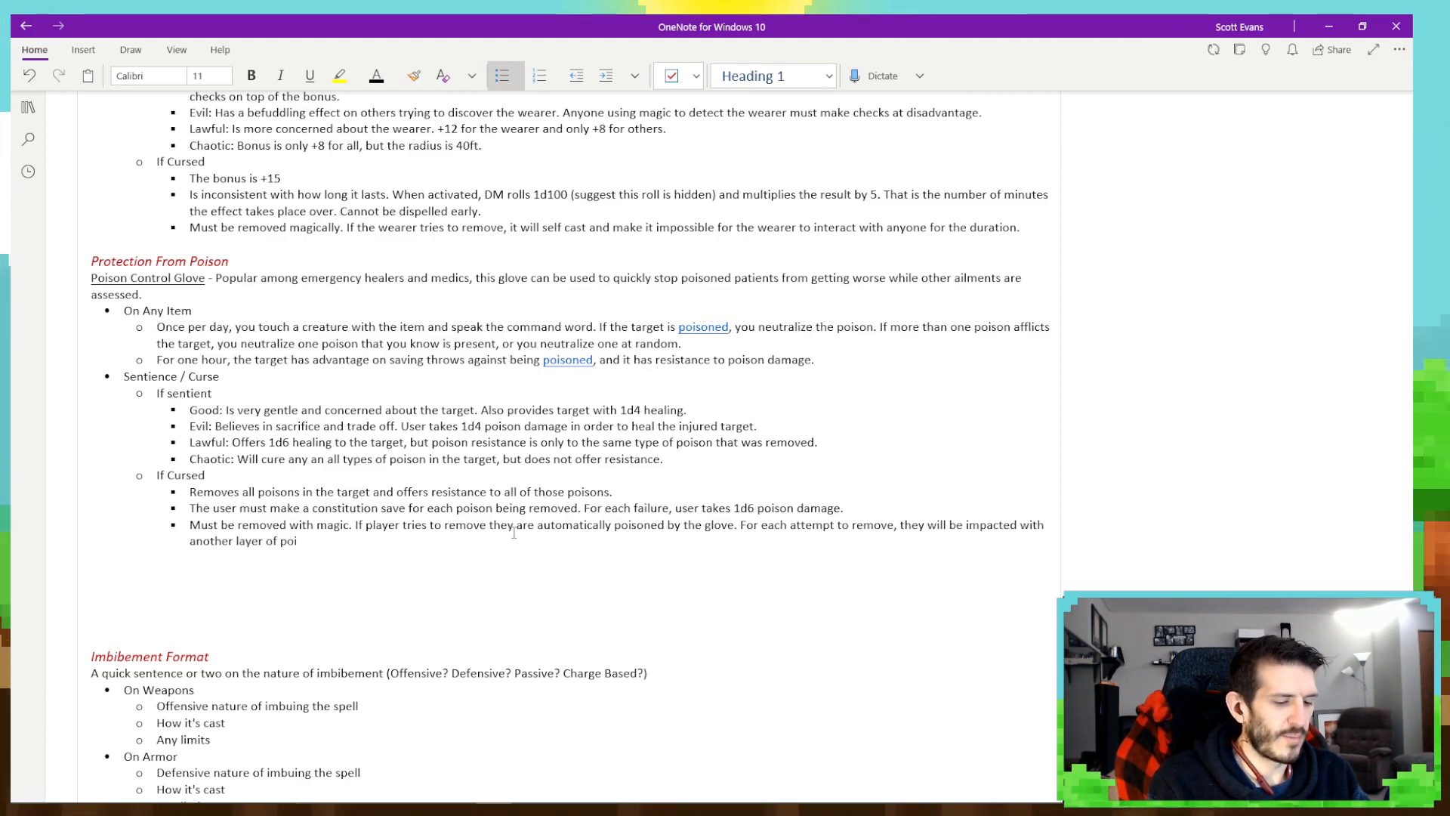
# - Continue the removal bullet with "For each attempt to remove, they will be impacted with another layer of poisoning of a differen"
pyautogui.write('a different type.')
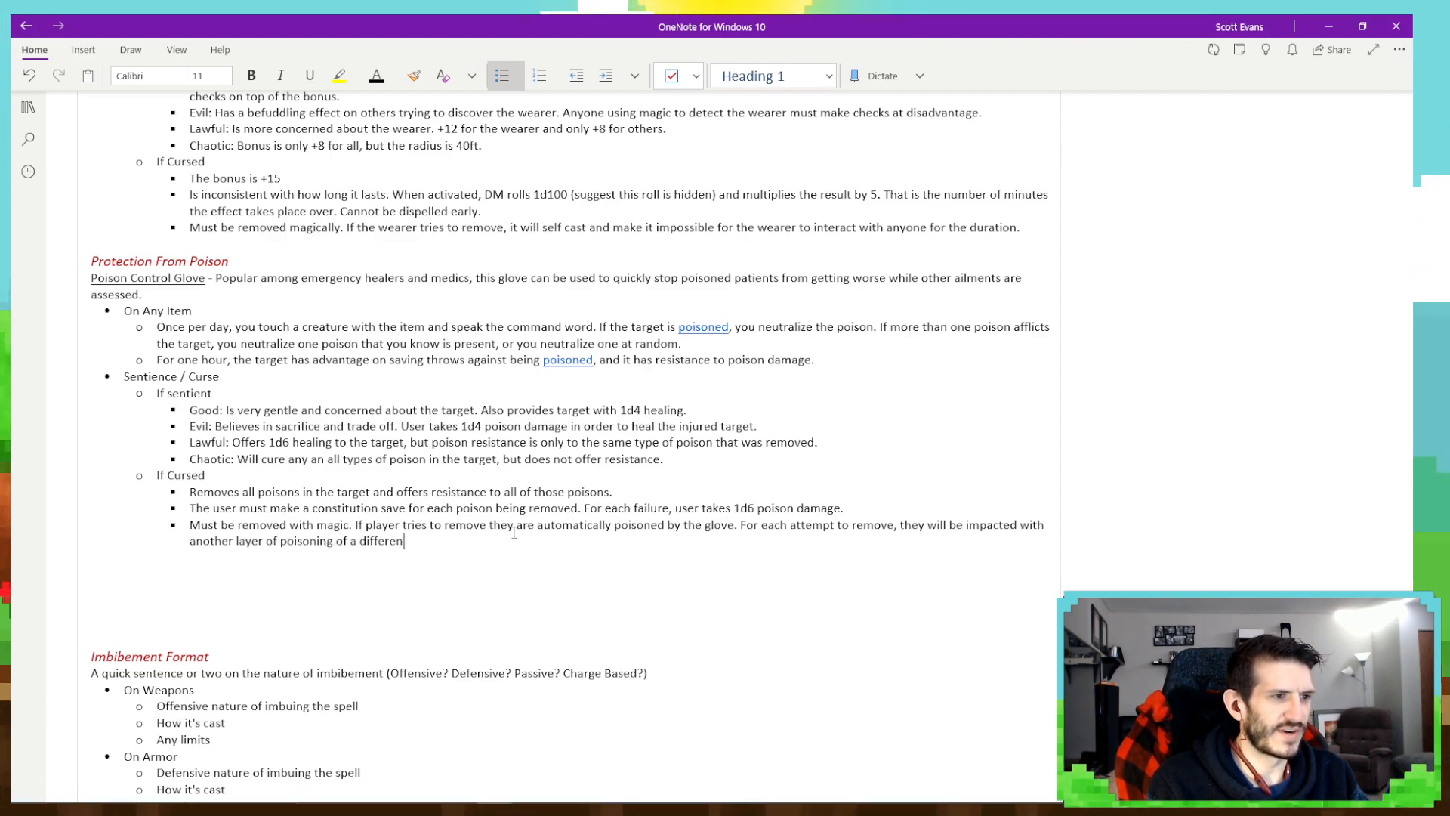
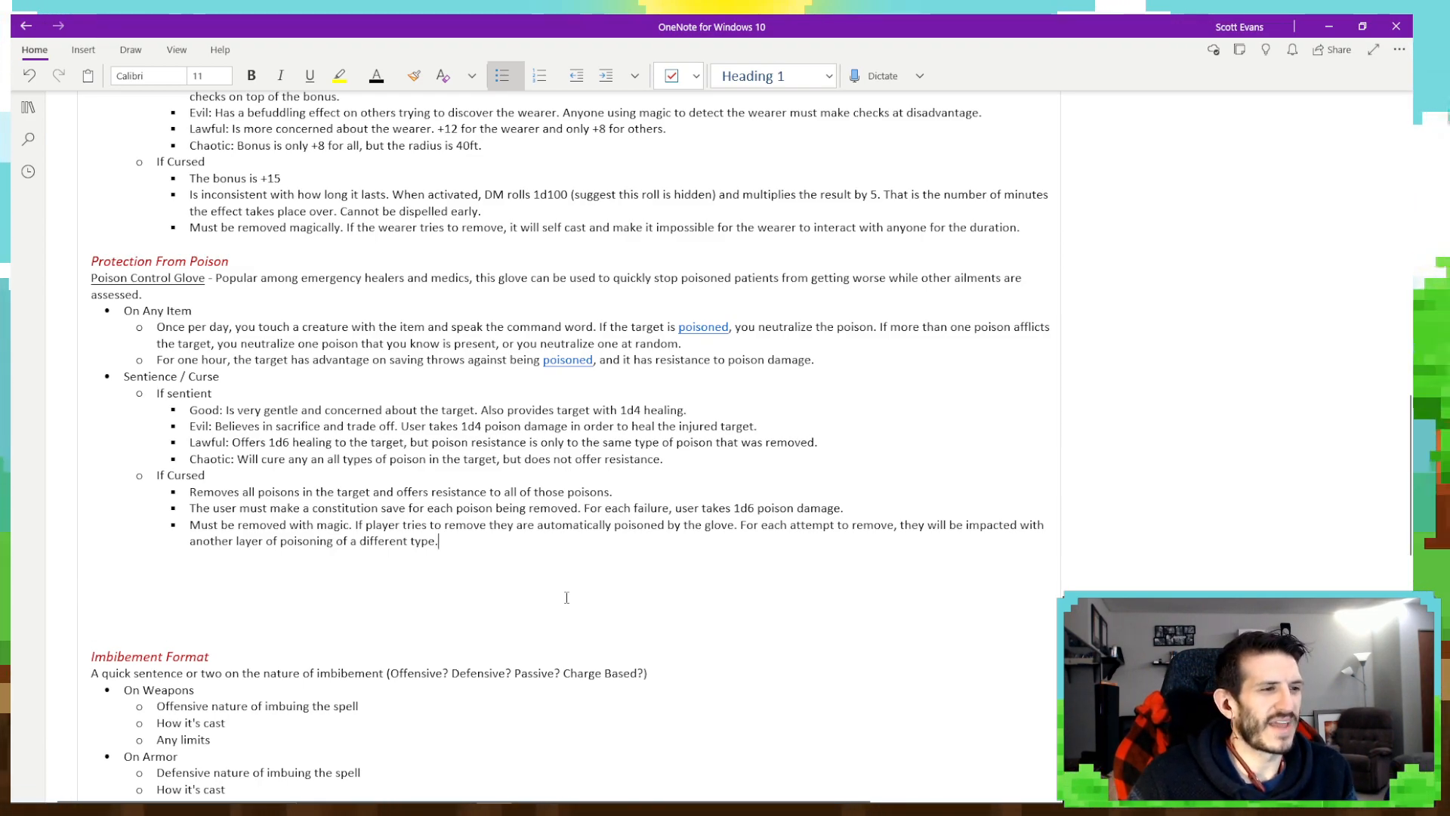
# - End the bulleted list after the Poison Control Glove's curse removal bullet and add an unbulleted blank line above the Imbibement Format heading
pyautogui.moveTo(714, 809)
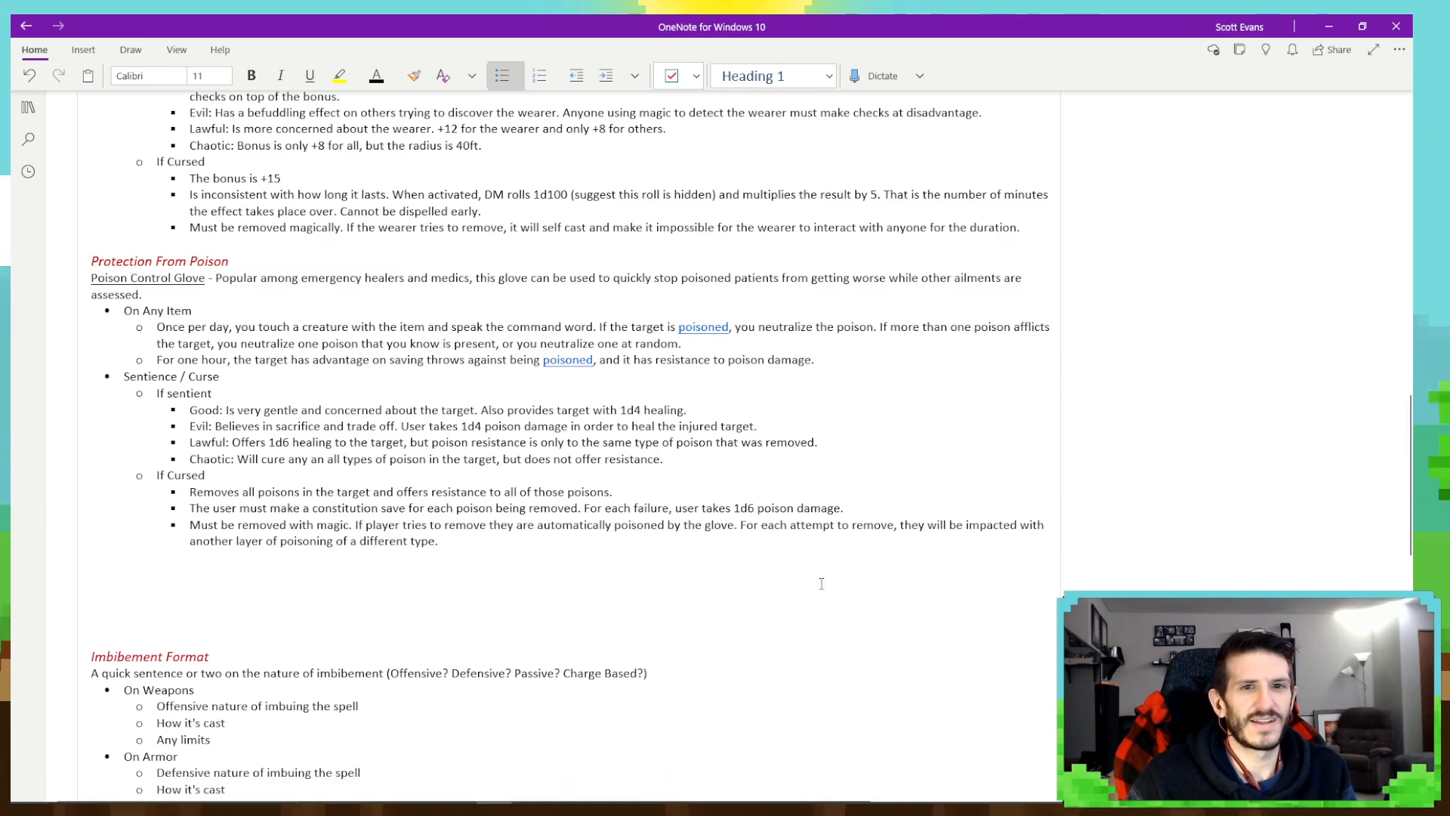
pyautogui.press('Return')
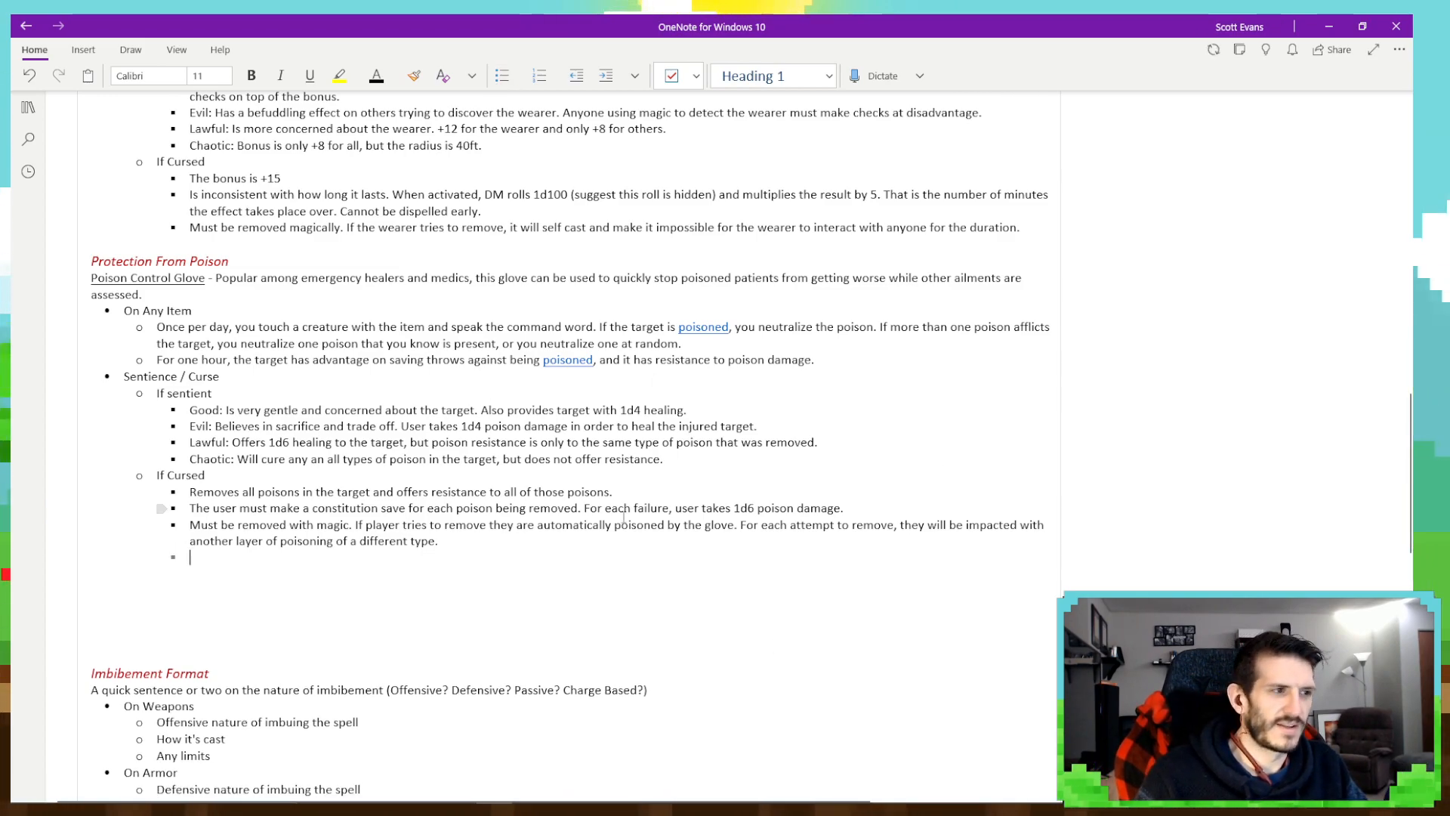
pyautogui.hotkey('shift', 'Tab')
pyautogui.hotkey('shift', 'Tab')
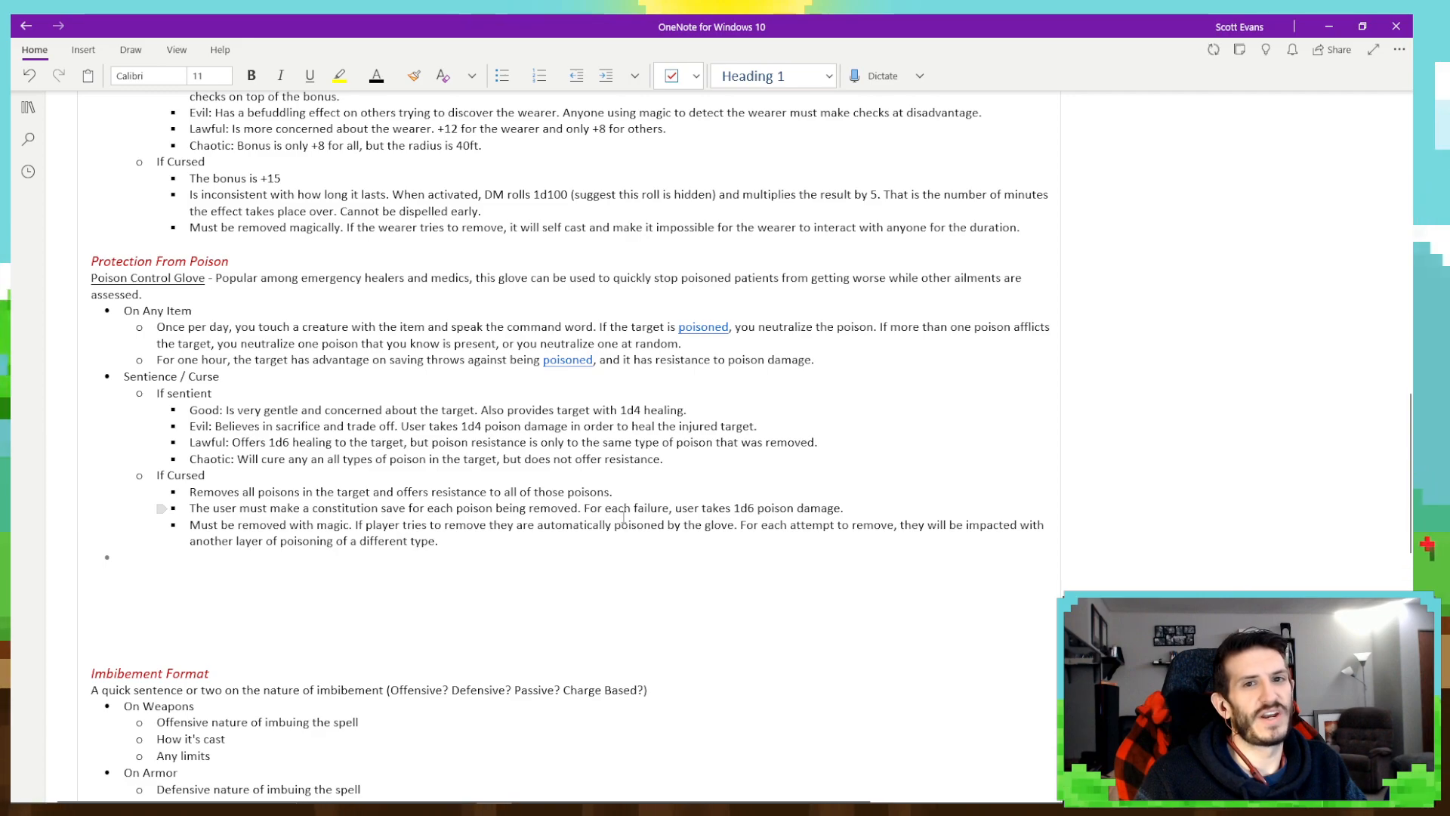
pyautogui.press('Return')
pyautogui.press('Return')
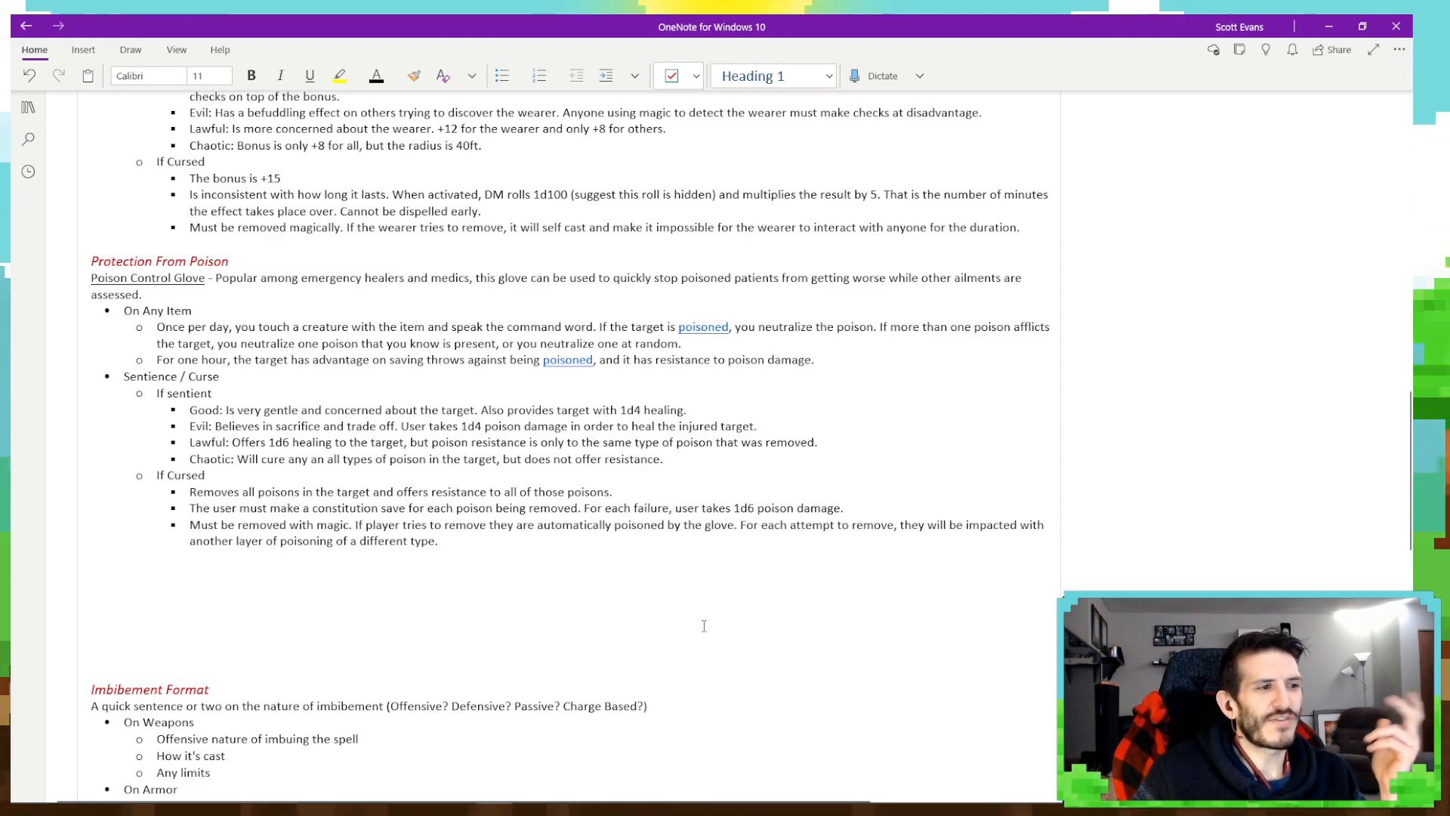
pyautogui.click(453, 541)
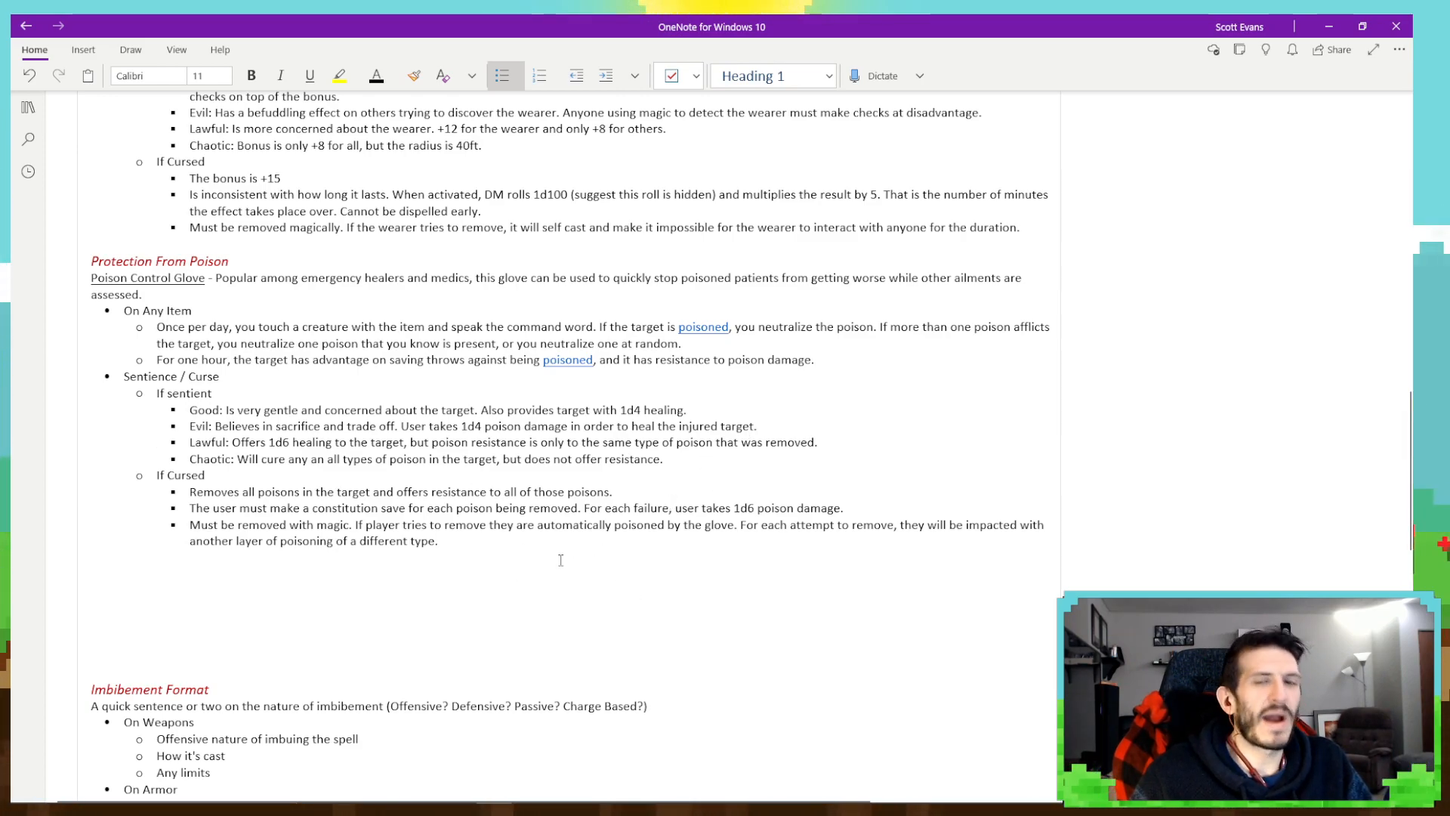
pyautogui.click(694, 542)
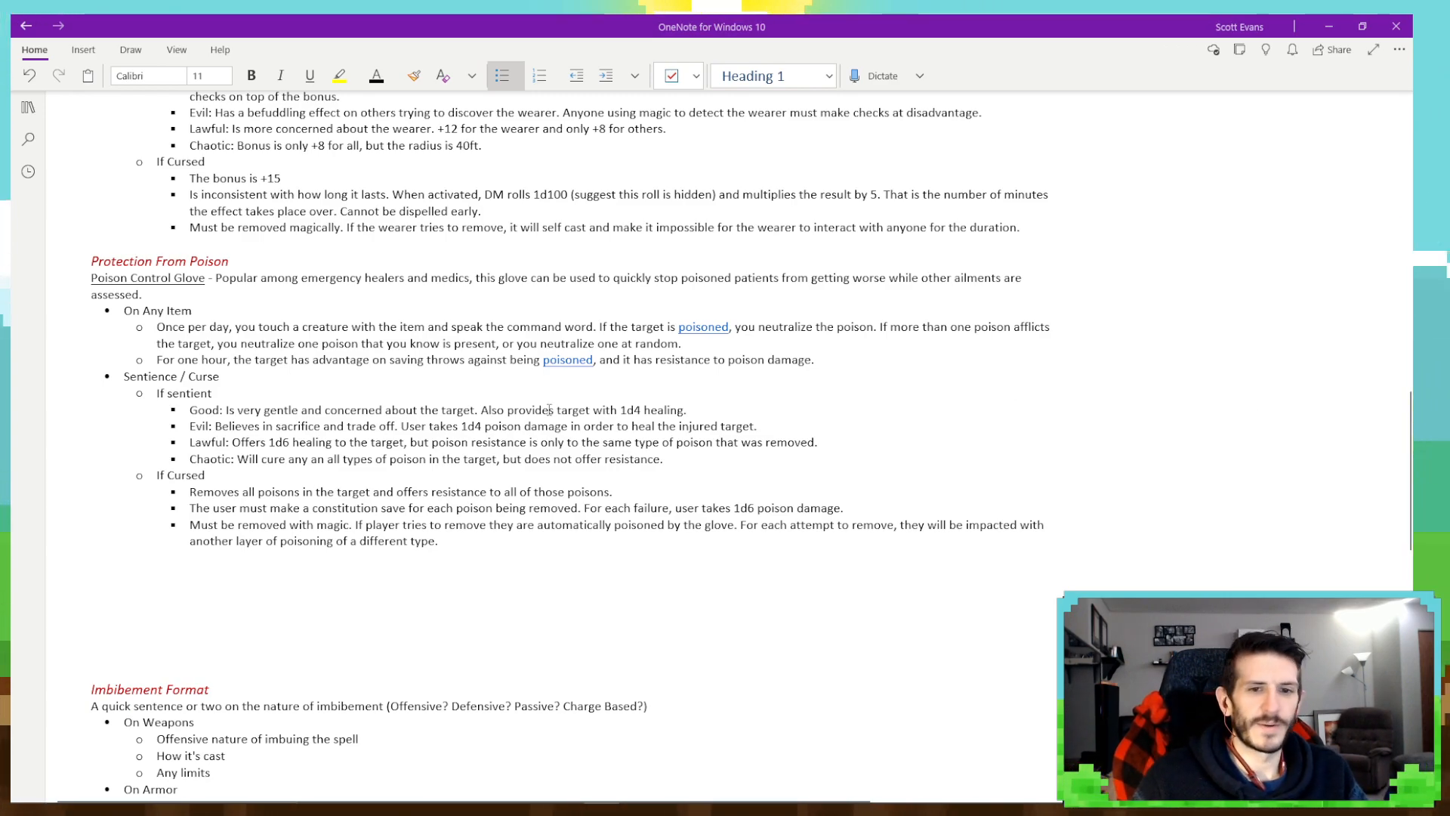
pyautogui.scroll(-3, 847, 574)
pyautogui.scroll(5, 847, 574)
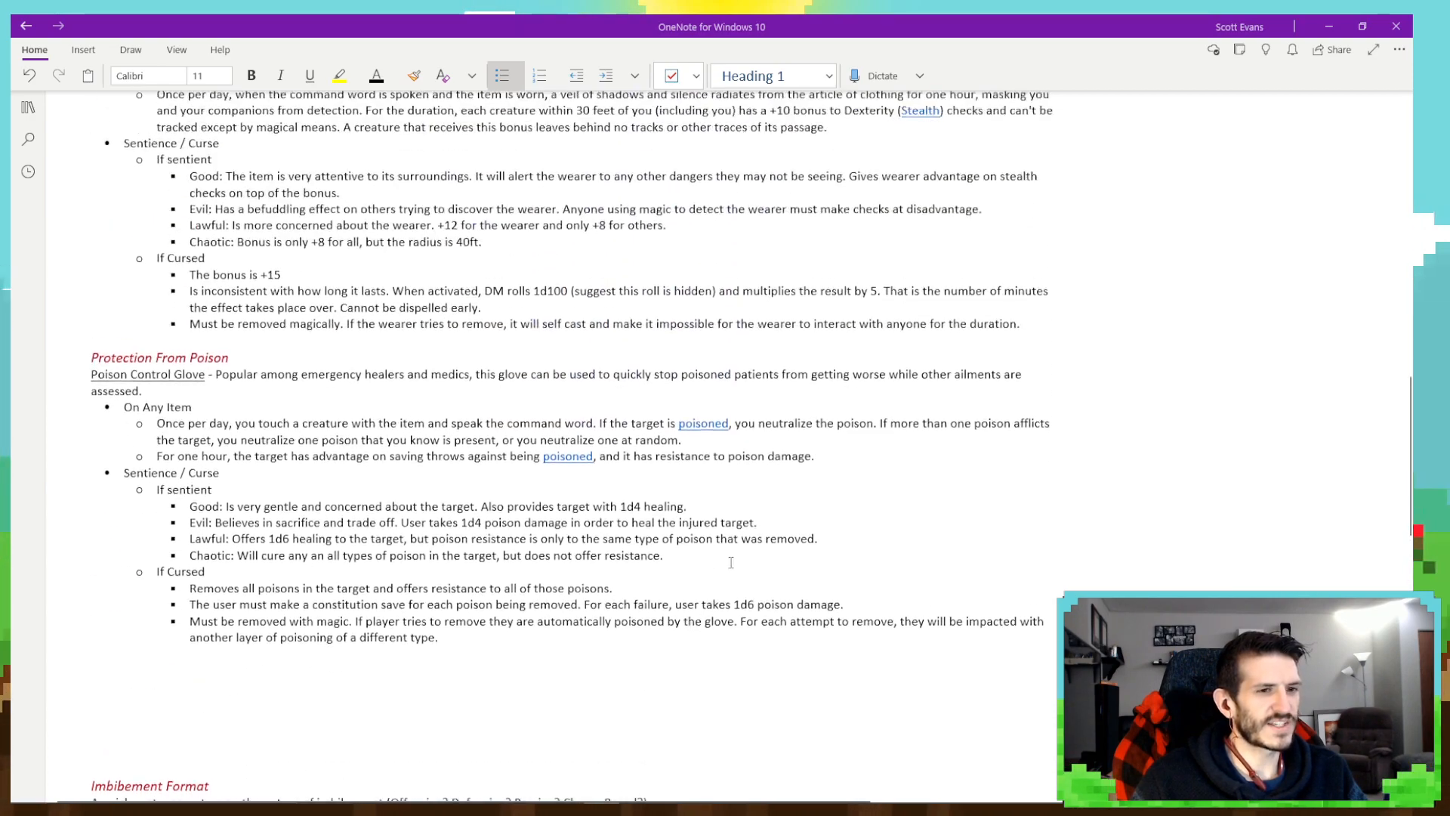
pyautogui.moveTo(1050, 808)
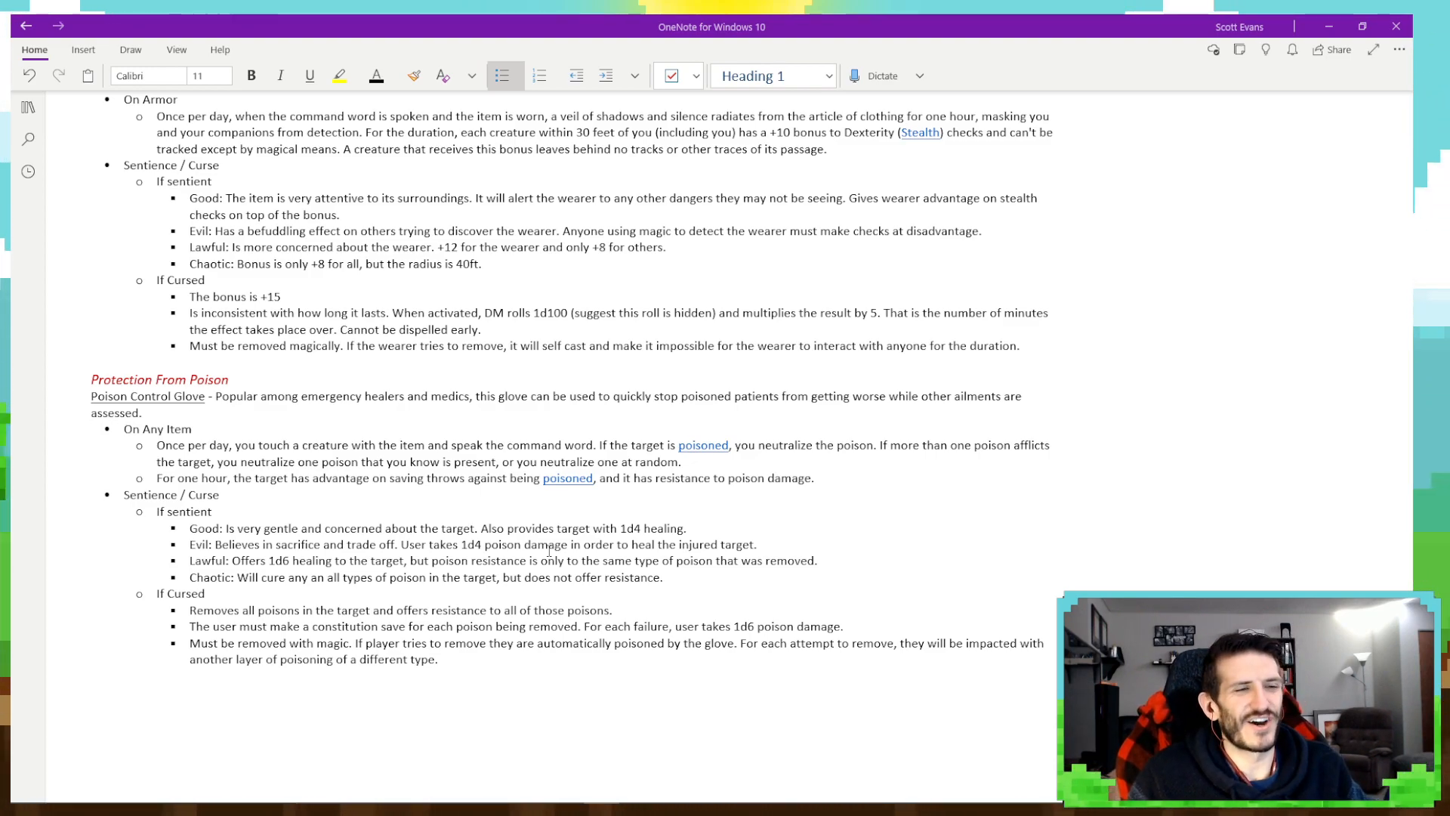
pyautogui.moveTo(1077, 806)
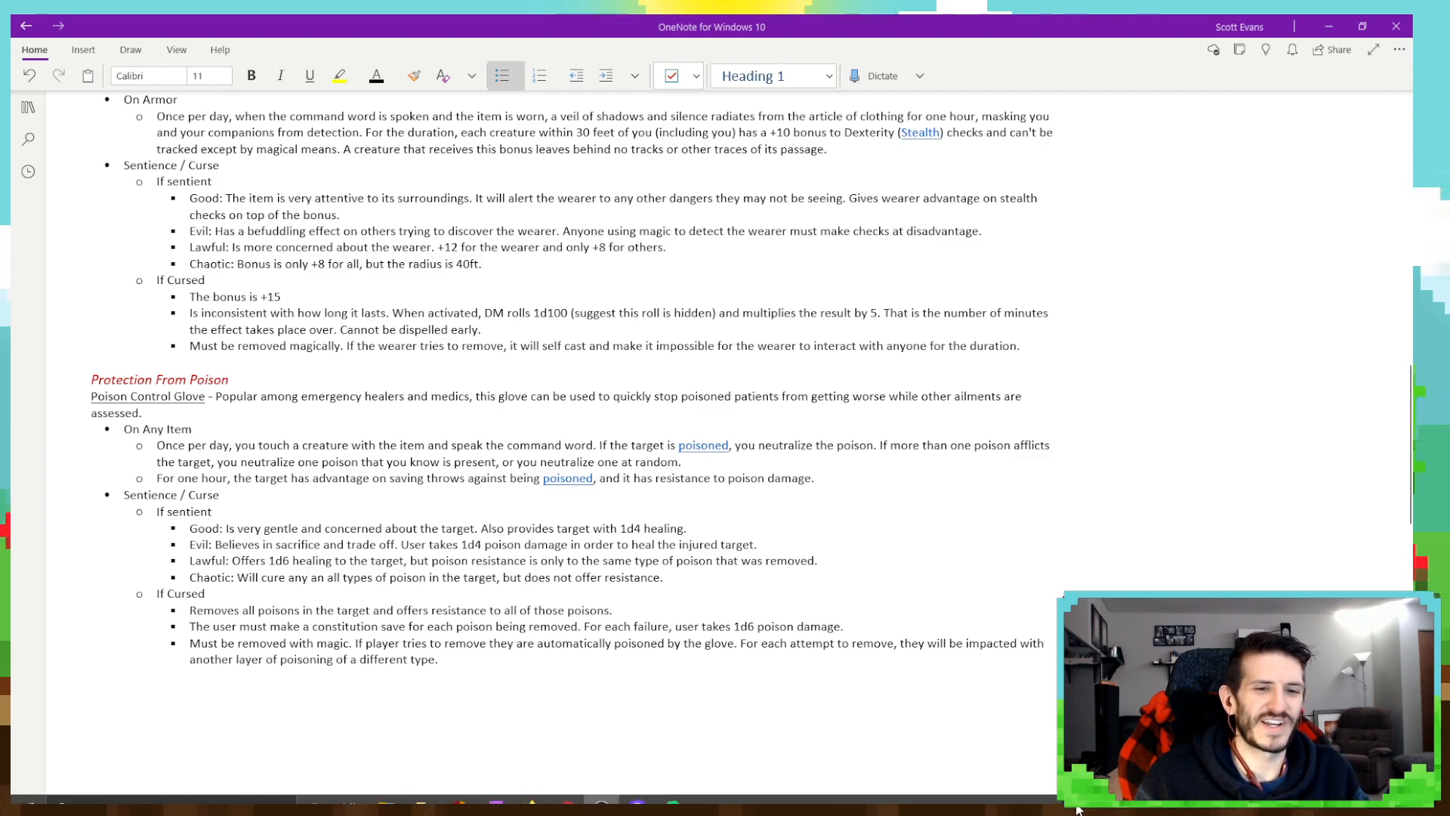